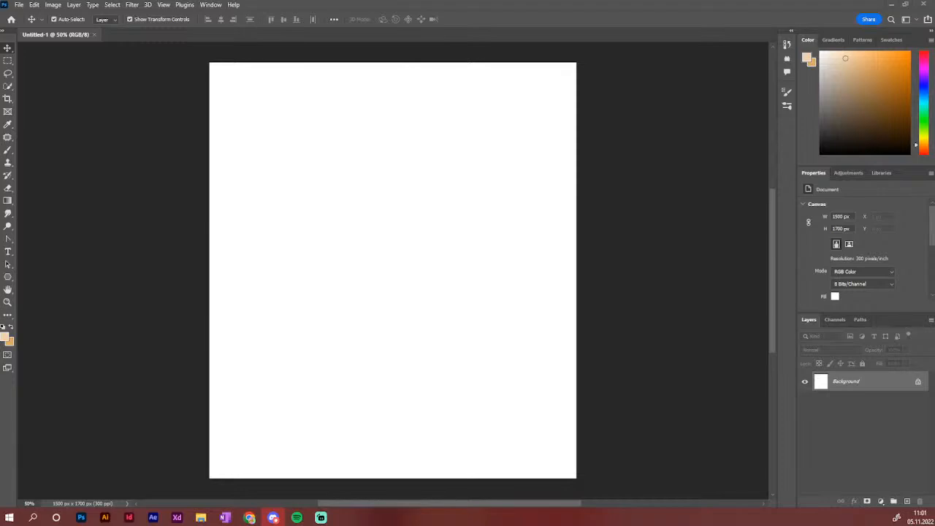
Add a new layer above the background and choose the Soft round brush, reduced to a size of 15 px
click(907, 501)
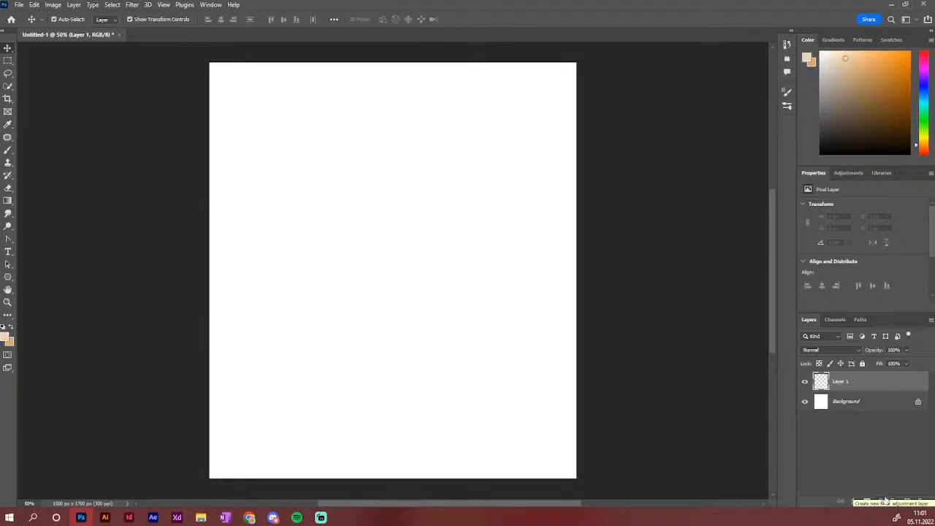
key(b)
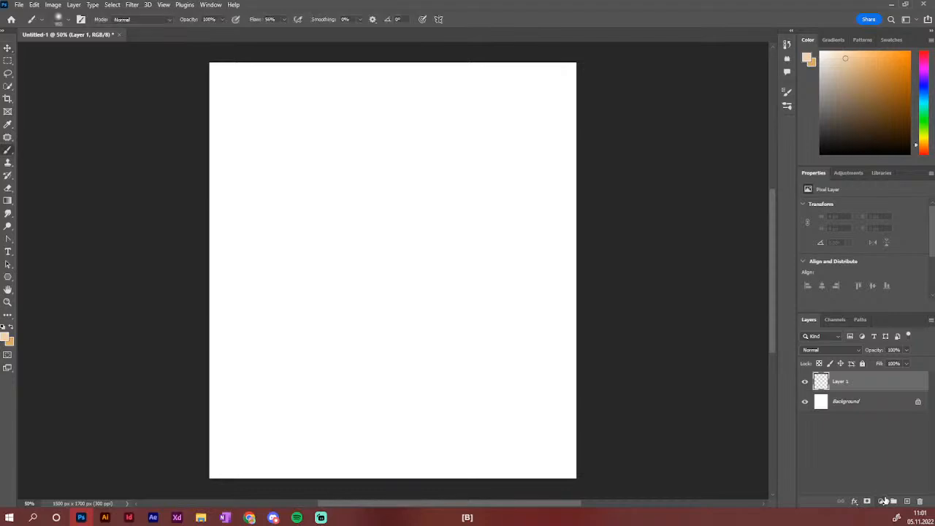
click(788, 106)
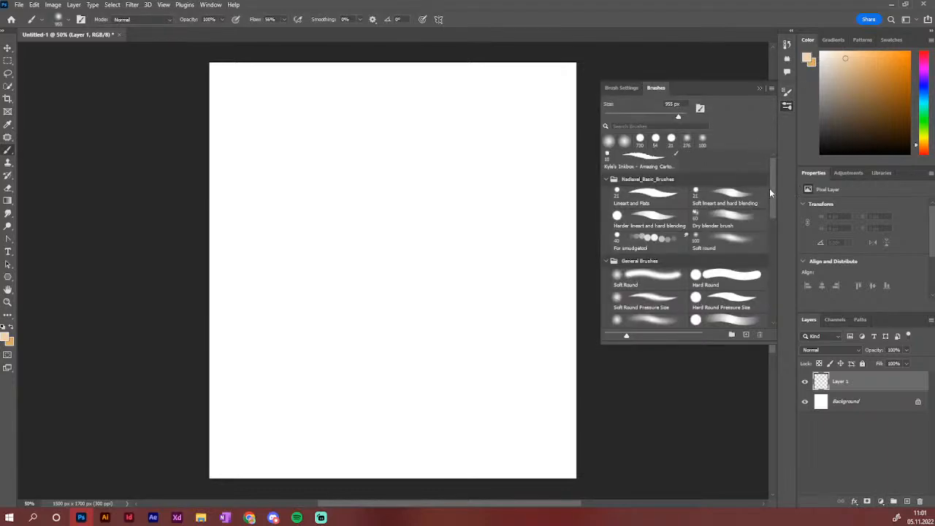
click(740, 240)
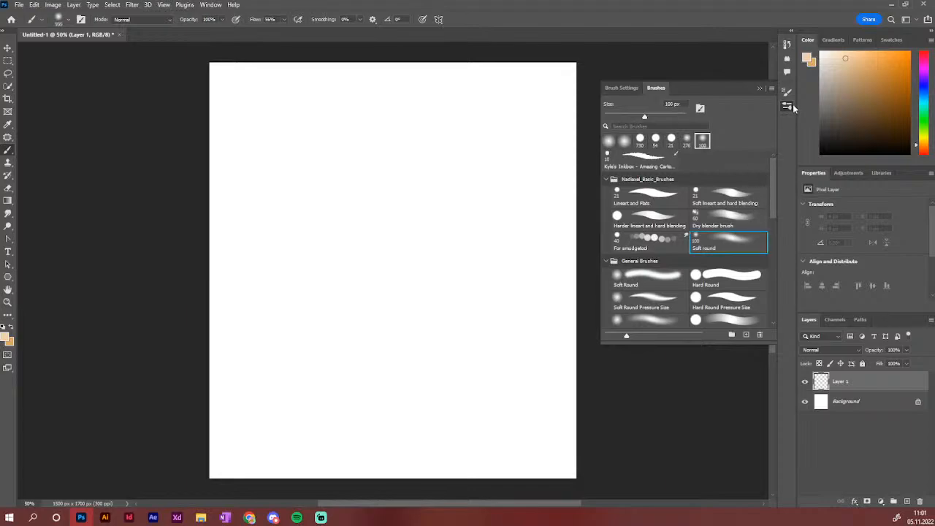
click(788, 107)
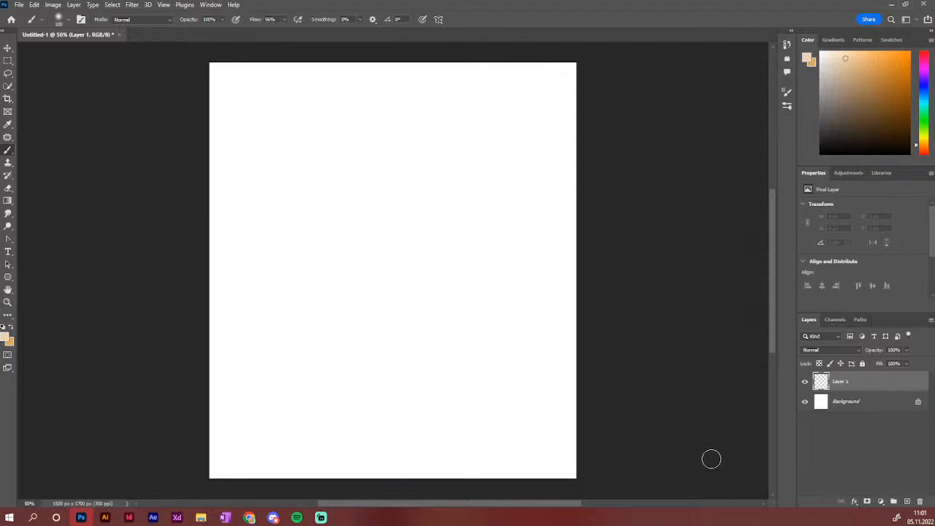
alt+right_click(448, 240)
scroll(288, 260, up, 2)
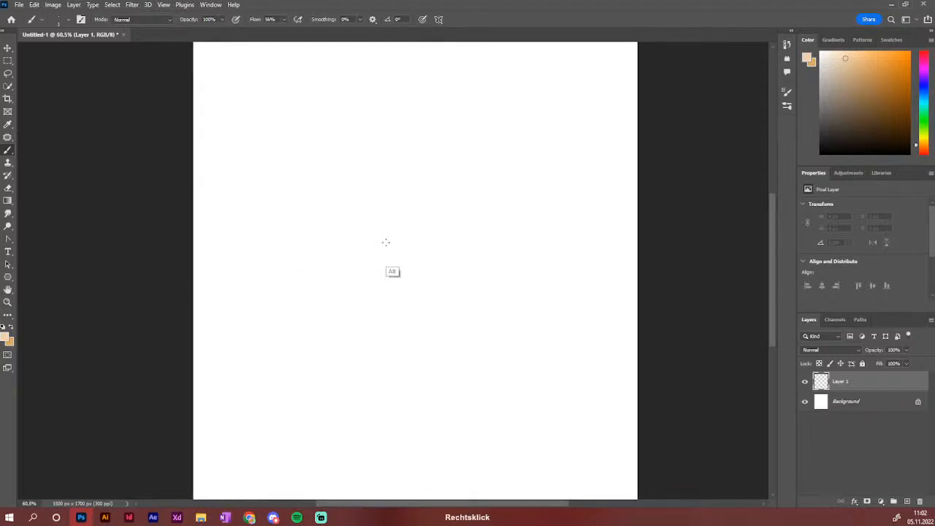
Sketch the face's curved vertical centre line and horizontal eye line on the upper canvas, switching the brush colour to dark grey
drag(386, 242, 391, 247)
drag(383, 179, 399, 294)
drag(392, 155, 399, 244)
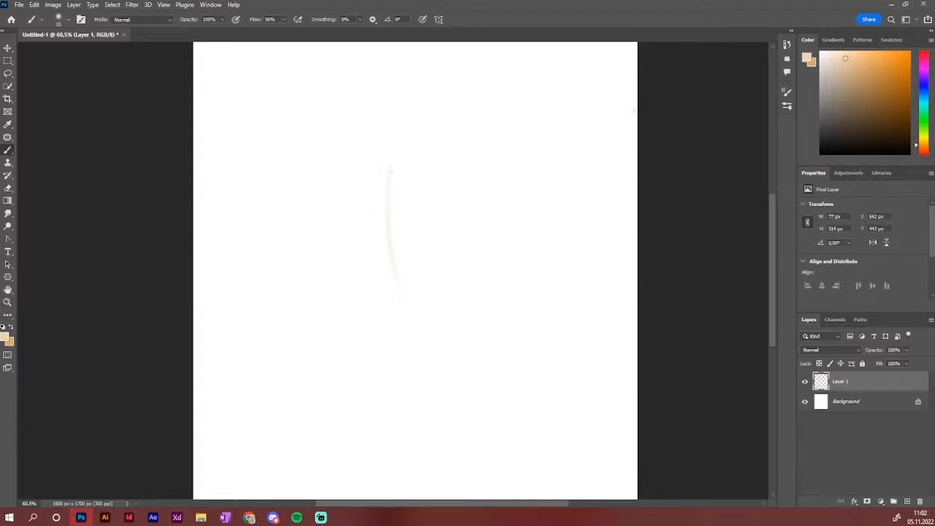
click(820, 136)
mouse_move(392, 159)
mouse_down()
mouse_move(386, 207)
mouse_move(398, 283)
mouse_up()
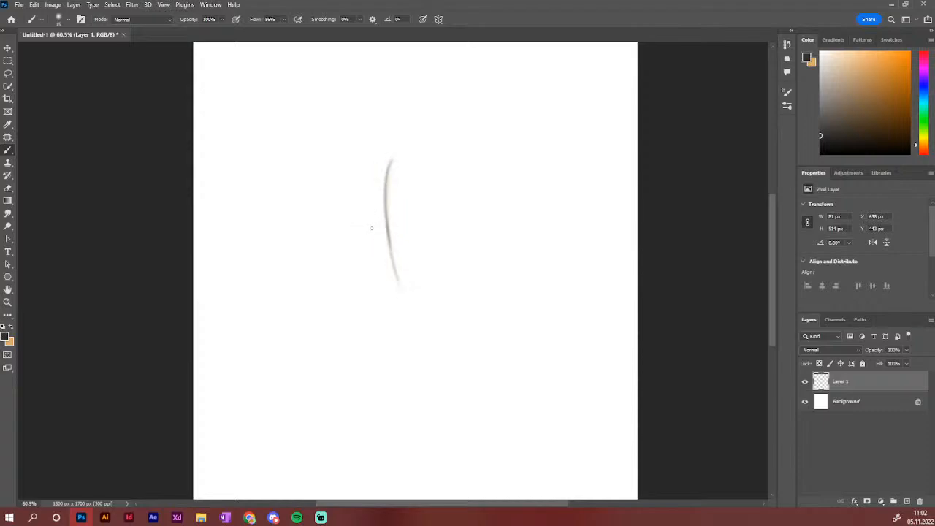
mouse_move(371, 228)
mouse_down()
mouse_move(455, 222)
mouse_move(411, 231)
mouse_move(353, 224)
mouse_move(445, 224)
mouse_up()
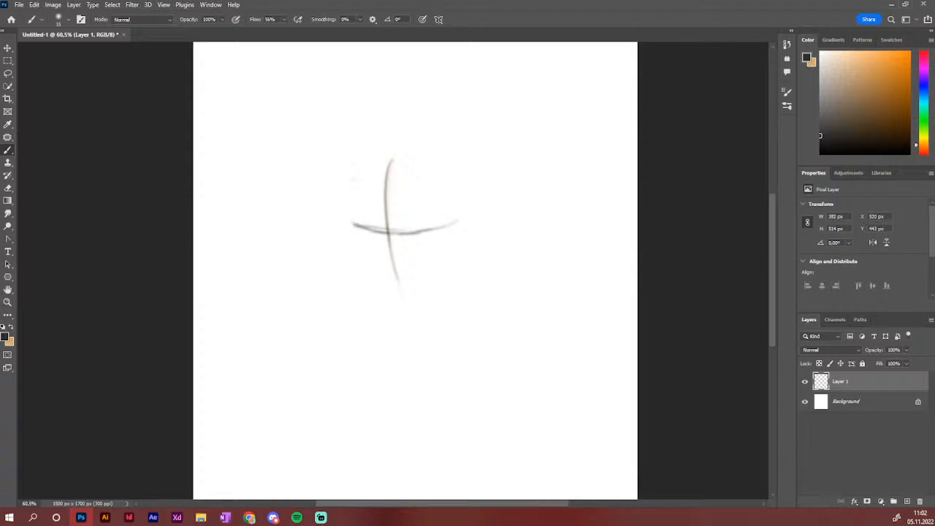
Sketch the lower face around the guide lines, with both cheeks curving down to a rounded chin
drag(352, 166, 354, 220)
mouse_move(354, 188)
mouse_down()
mouse_move(359, 259)
mouse_move(380, 276)
mouse_up()
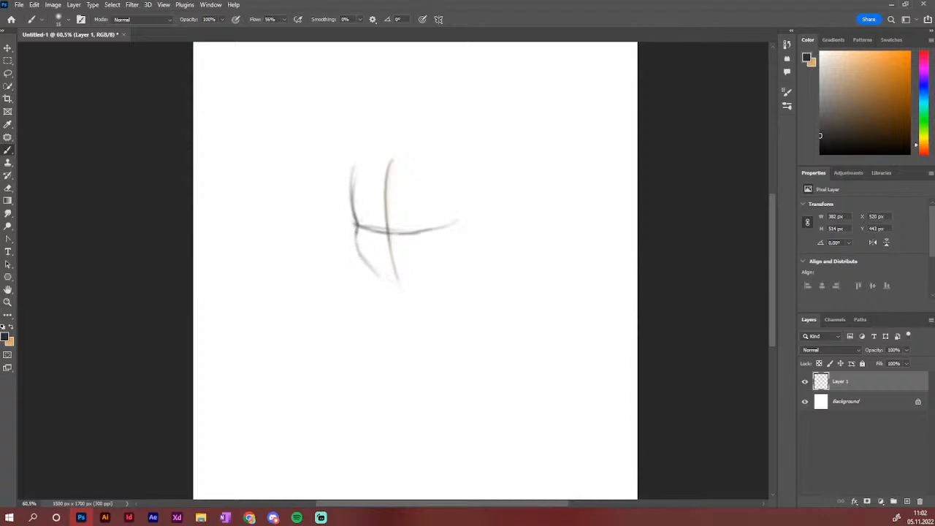
mouse_move(357, 231)
mouse_down()
mouse_move(380, 276)
mouse_move(399, 283)
mouse_move(441, 264)
mouse_up()
drag(456, 222, 457, 235)
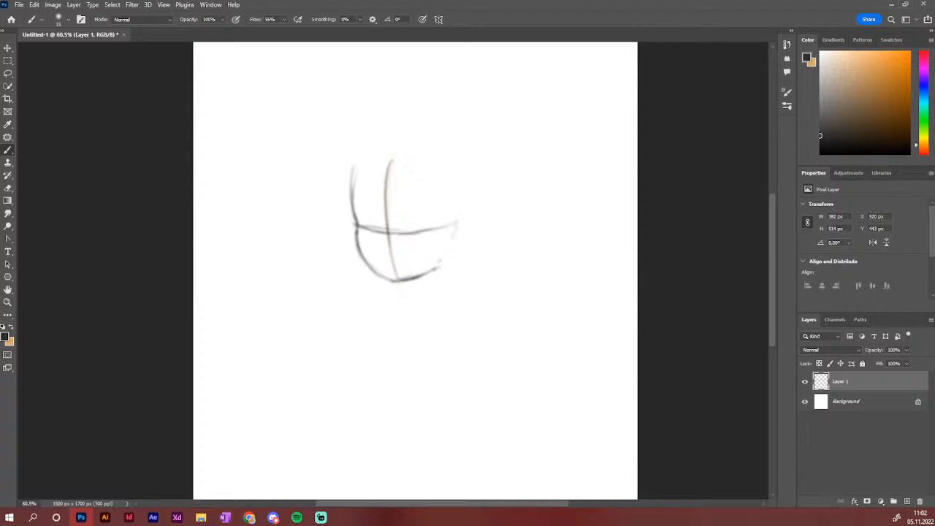
drag(434, 269, 450, 253)
Sketch the rounded skull from the far temple over the crown and down the back of the head
drag(353, 213, 357, 228)
drag(352, 209, 356, 174)
mouse_move(355, 222)
mouse_down()
mouse_move(351, 184)
mouse_move(381, 149)
mouse_move(410, 139)
mouse_move(432, 147)
mouse_up()
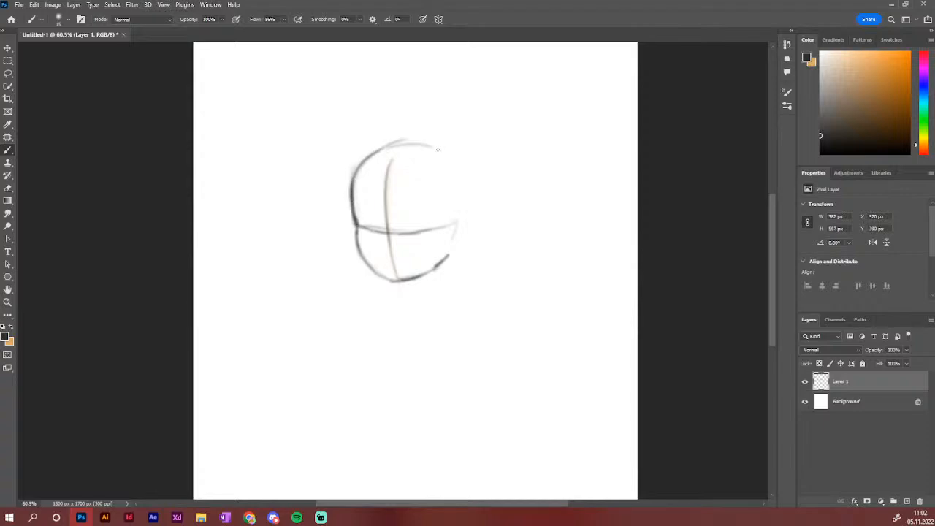
mouse_move(355, 173)
mouse_down()
mouse_move(414, 141)
mouse_move(456, 162)
mouse_up()
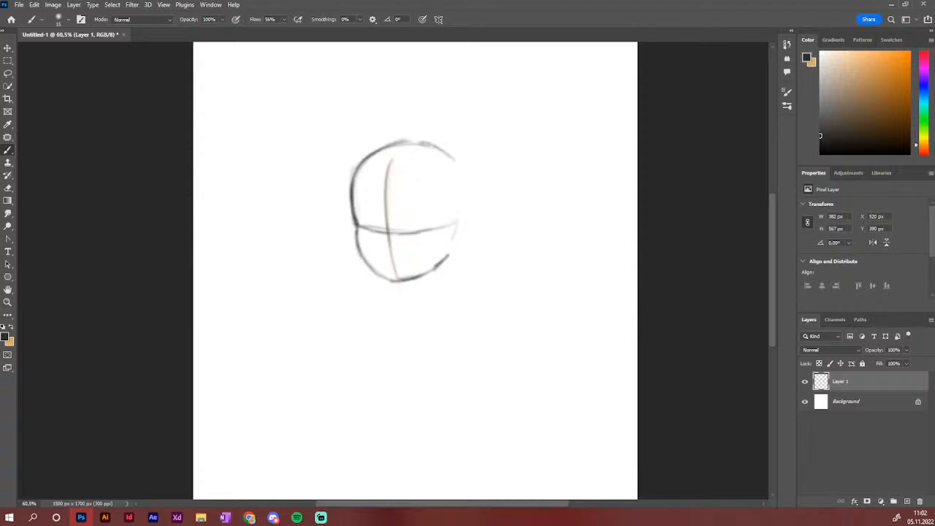
mouse_move(402, 142)
mouse_down()
mouse_move(469, 176)
mouse_move(475, 210)
mouse_up()
mouse_move(466, 171)
mouse_down()
mouse_move(471, 224)
mouse_move(460, 238)
mouse_move(476, 219)
mouse_move(470, 232)
mouse_up()
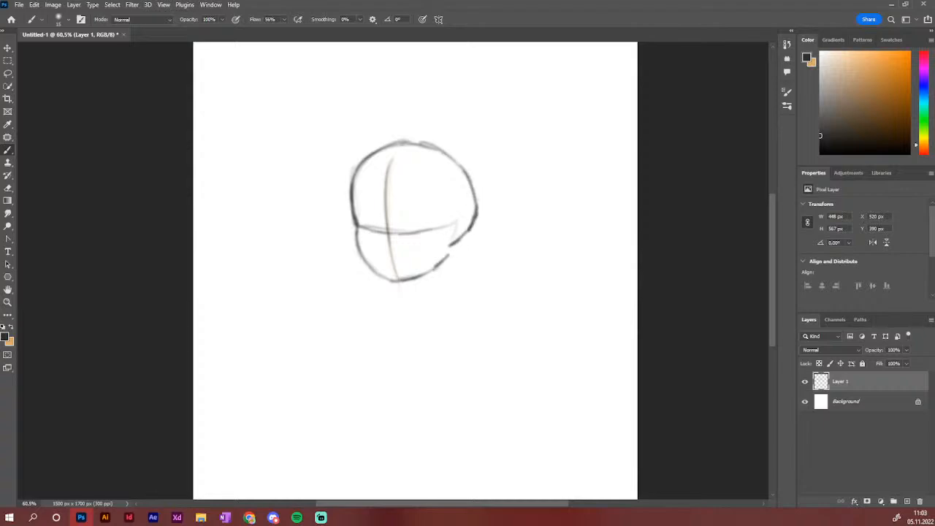
mouse_move(386, 142)
mouse_down()
mouse_move(455, 158)
mouse_move(476, 203)
mouse_up()
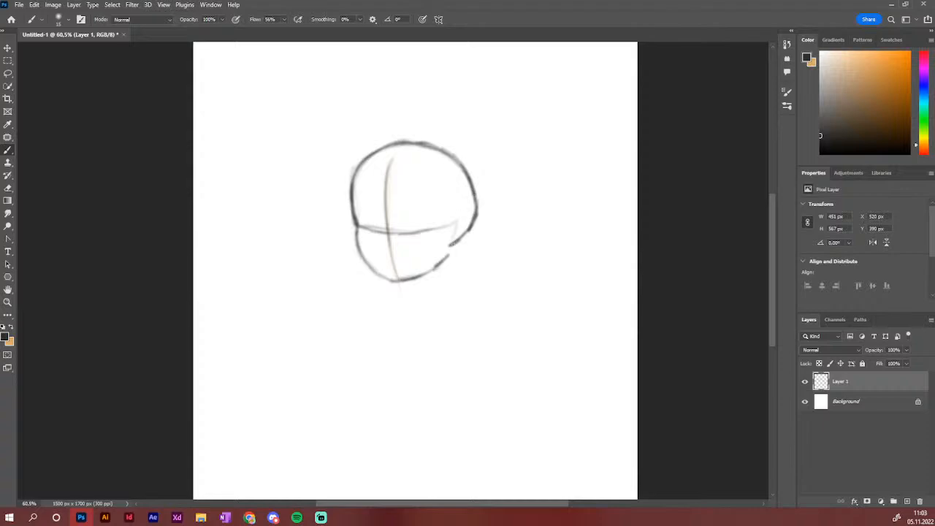
Darken the whole head outline, close the gap between skull and jaw, and refine the chin
mouse_move(447, 256)
mouse_down()
mouse_move(454, 226)
mouse_move(447, 256)
mouse_up()
drag(472, 224, 475, 193)
mouse_move(469, 232)
mouse_down()
mouse_move(473, 183)
mouse_move(467, 234)
mouse_move(488, 203)
mouse_move(484, 191)
mouse_move(478, 235)
mouse_move(474, 183)
mouse_up()
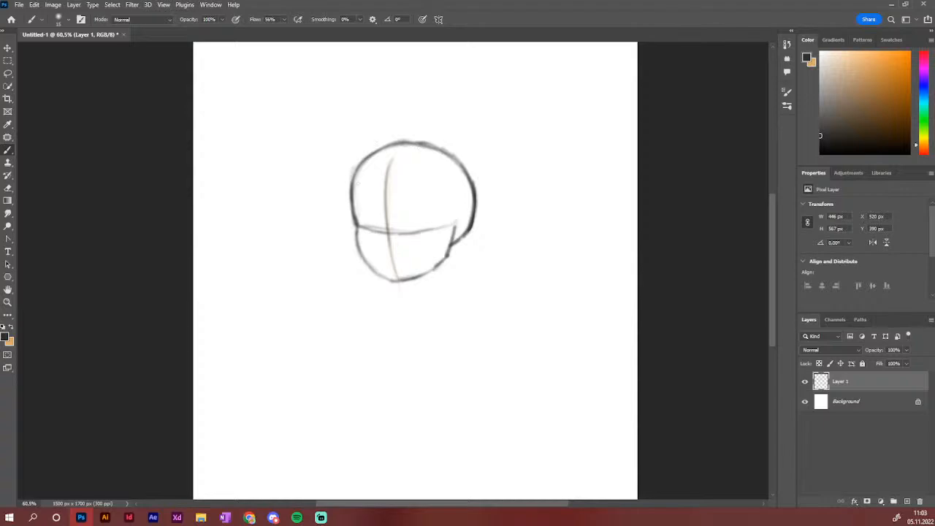
mouse_move(352, 188)
mouse_down()
mouse_move(369, 155)
mouse_move(393, 142)
mouse_move(445, 146)
mouse_move(470, 173)
mouse_up()
mouse_move(455, 219)
mouse_down()
mouse_move(443, 260)
mouse_move(454, 254)
mouse_move(438, 271)
mouse_move(469, 230)
mouse_up()
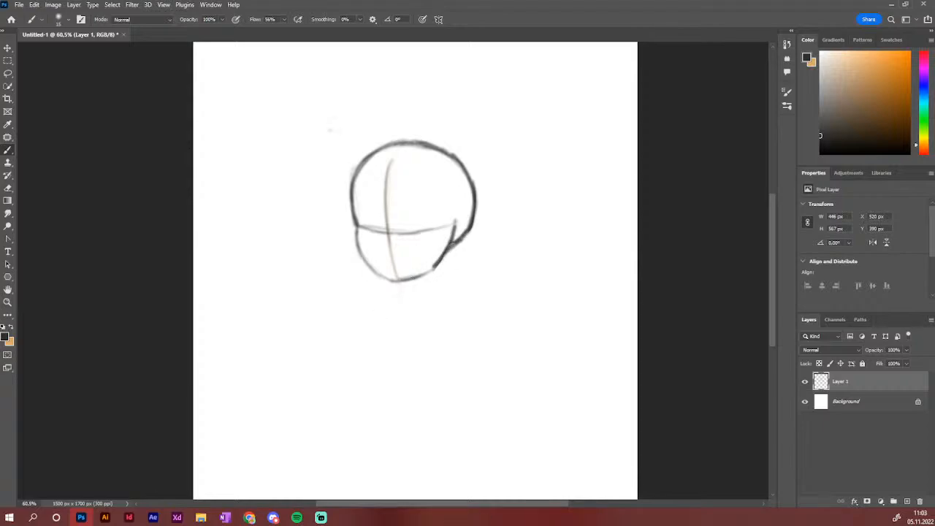
mouse_move(356, 225)
mouse_down()
mouse_move(367, 254)
mouse_move(392, 275)
mouse_move(422, 220)
mouse_move(390, 274)
mouse_move(422, 268)
mouse_move(415, 274)
mouse_move(429, 280)
mouse_move(397, 285)
mouse_move(437, 266)
mouse_up()
mouse_move(389, 288)
mouse_down()
mouse_move(362, 266)
mouse_move(396, 291)
mouse_move(347, 239)
mouse_move(402, 291)
mouse_up()
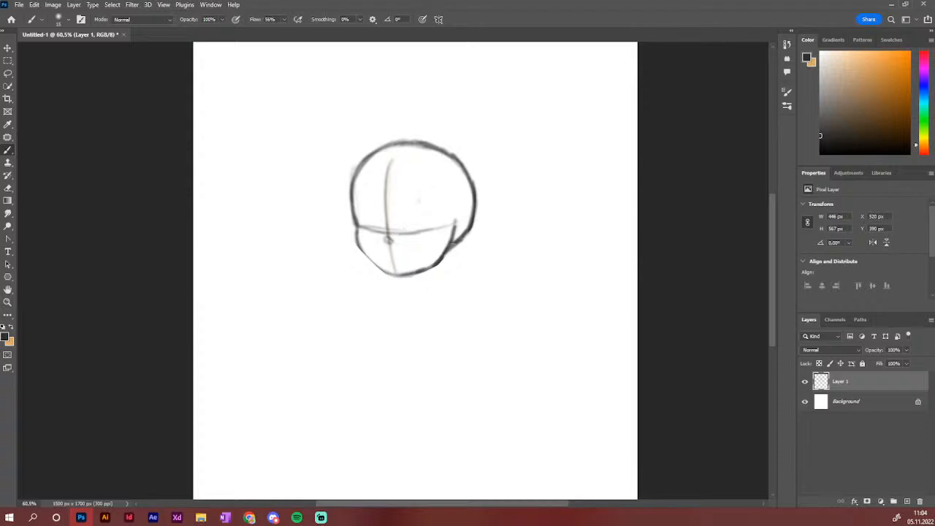
Draw two oval eyes on the eye line and a short mouth line below the nose
mouse_move(414, 210)
mouse_down()
mouse_move(411, 231)
mouse_move(418, 206)
mouse_move(360, 230)
mouse_move(377, 225)
mouse_move(363, 221)
mouse_move(365, 229)
mouse_move(375, 206)
mouse_move(371, 233)
mouse_move(412, 235)
mouse_move(423, 206)
mouse_move(428, 226)
mouse_move(412, 234)
mouse_move(430, 217)
mouse_move(427, 235)
mouse_move(424, 211)
mouse_move(405, 218)
mouse_move(428, 212)
mouse_up()
mouse_move(361, 220)
mouse_down()
mouse_move(370, 206)
mouse_move(379, 228)
mouse_up()
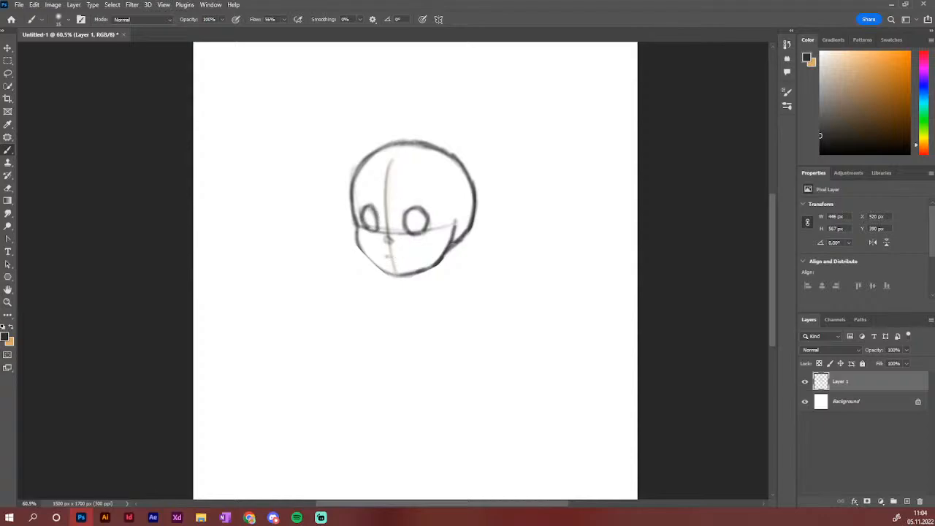
drag(388, 256, 404, 255)
Sketch a short neck under the chin, closed with a curved neckline
key(e)
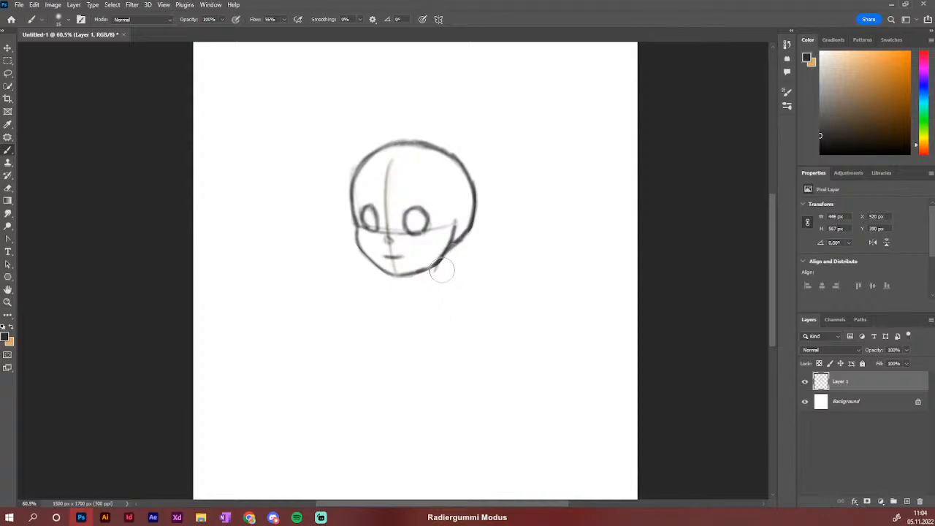
key(b)
key(e)
key(b)
mouse_move(428, 276)
mouse_down()
mouse_move(433, 266)
mouse_move(399, 283)
mouse_move(432, 281)
mouse_up()
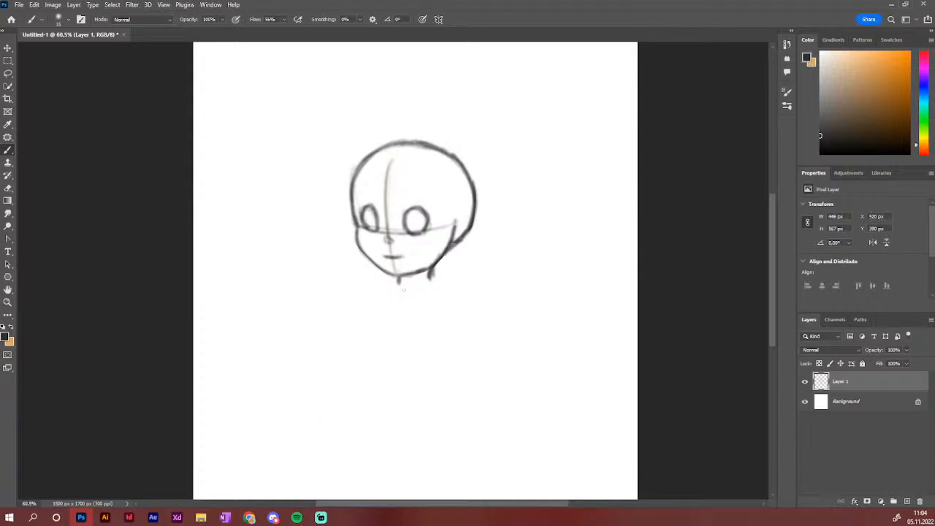
mouse_move(399, 281)
mouse_down()
mouse_move(415, 287)
mouse_move(430, 276)
mouse_move(406, 288)
mouse_move(431, 277)
mouse_up()
Sketch the hairline across the forehead and down the temple, and add an ear at the side of the head
mouse_move(389, 163)
mouse_down()
mouse_move(363, 168)
mouse_move(433, 173)
mouse_move(363, 168)
mouse_move(415, 167)
mouse_up()
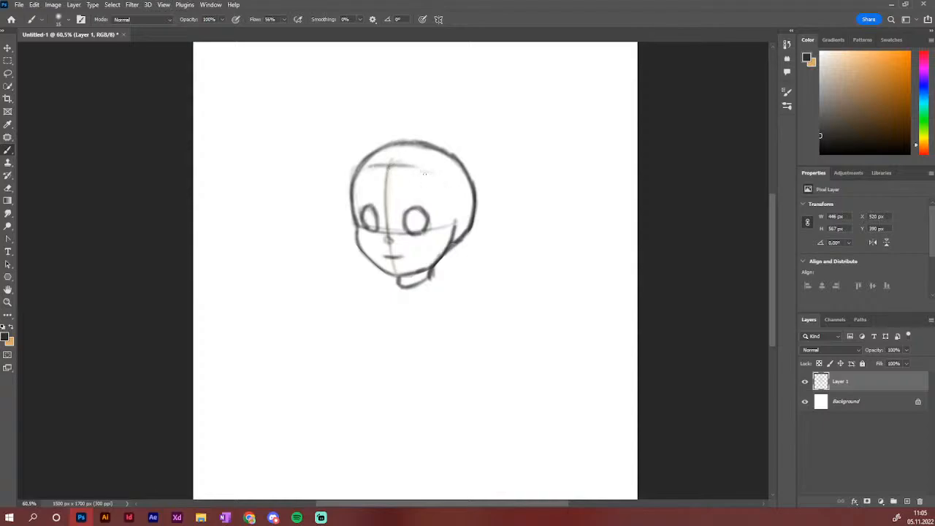
drag(454, 222, 450, 200)
mouse_move(408, 162)
mouse_down()
mouse_move(437, 171)
mouse_move(454, 228)
mouse_move(464, 209)
mouse_move(466, 223)
mouse_move(467, 206)
mouse_move(458, 212)
mouse_up()
mouse_move(457, 211)
mouse_down()
mouse_move(469, 206)
mouse_move(456, 232)
mouse_move(464, 221)
mouse_up()
drag(454, 218, 473, 204)
mouse_move(456, 214)
mouse_down()
mouse_move(453, 236)
mouse_move(471, 219)
mouse_up()
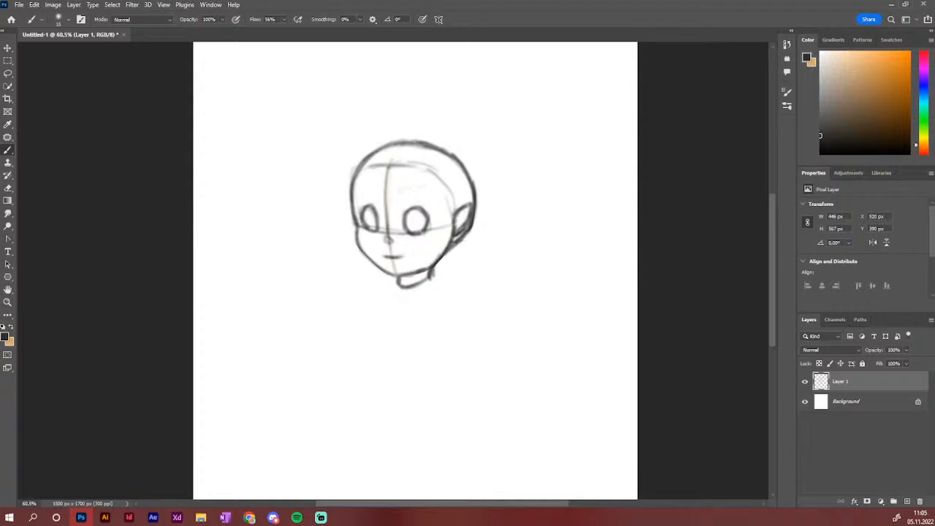
Sketch light curved arcs above both eyes to mark the eye sockets
drag(398, 197, 433, 194)
mouse_move(392, 216)
mouse_down()
mouse_move(410, 192)
mouse_move(436, 202)
mouse_up()
mouse_move(356, 206)
mouse_down()
mouse_move(371, 190)
mouse_move(385, 212)
mouse_up()
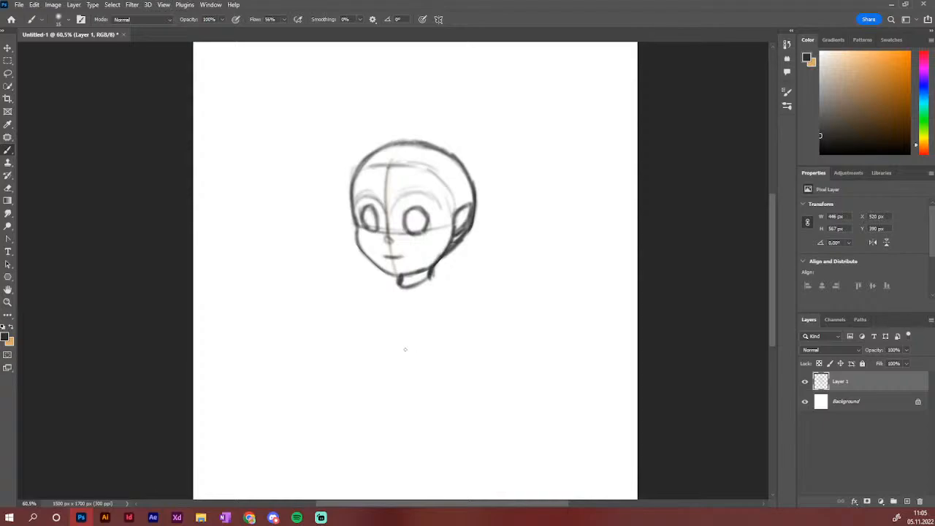
Sketch both shoulders sloping out from the neck and start the two sides of the upper torso
mouse_move(430, 272)
mouse_down()
mouse_move(450, 283)
mouse_move(376, 289)
mouse_up()
drag(431, 277, 454, 288)
drag(383, 285, 383, 326)
mouse_move(446, 279)
mouse_down()
mouse_move(457, 297)
mouse_move(438, 342)
mouse_move(455, 322)
mouse_move(437, 342)
mouse_up()
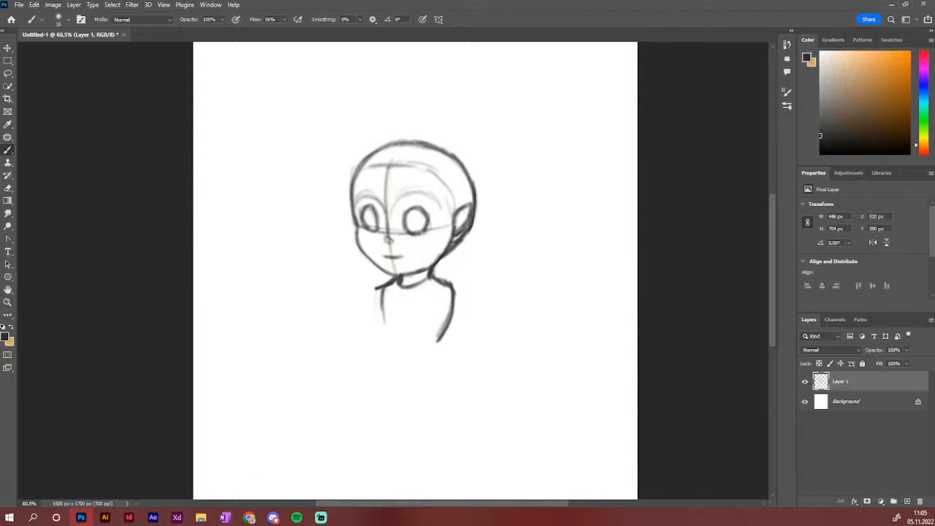
Extend and darken both torso sides, narrowing at the waist and flaring out into the hips
drag(386, 286, 394, 363)
drag(385, 283, 392, 364)
drag(382, 304, 395, 370)
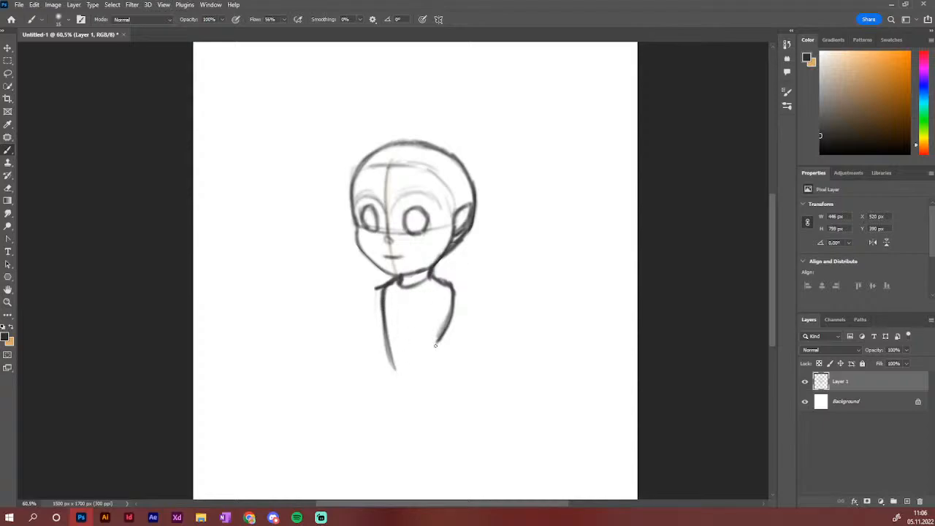
mouse_move(453, 297)
mouse_down()
mouse_move(429, 354)
mouse_move(449, 386)
mouse_up()
drag(390, 341, 386, 396)
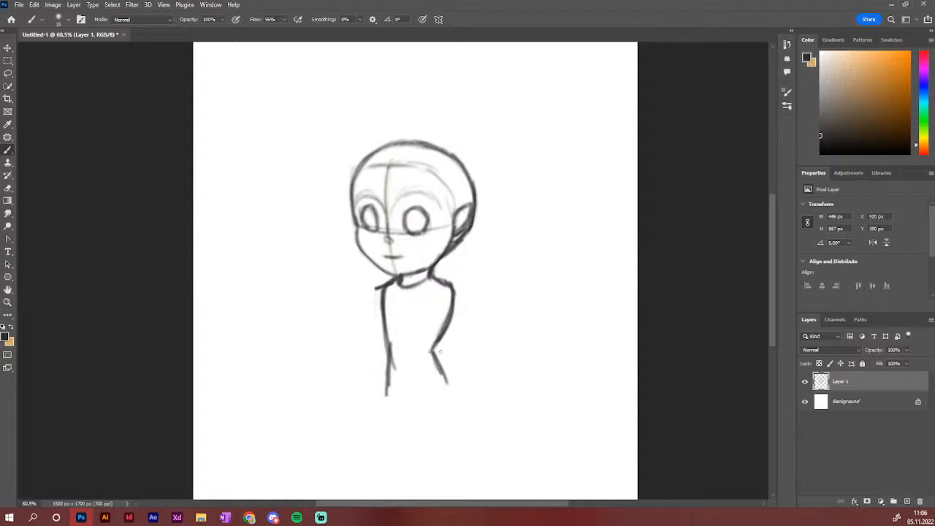
mouse_move(452, 292)
mouse_down()
mouse_move(435, 348)
mouse_move(453, 386)
mouse_up()
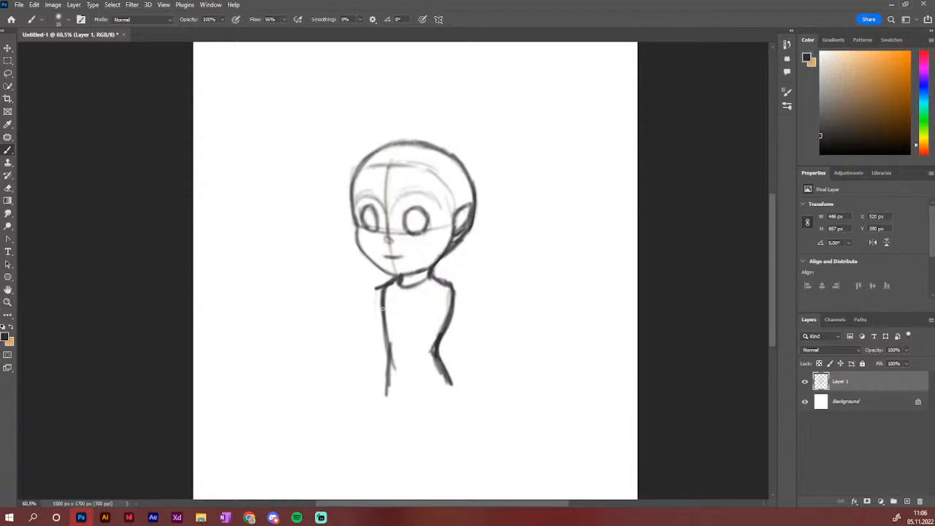
Draw a slightly curved line across the hips and a vertical centre line down the torso
mouse_move(381, 308)
mouse_down()
mouse_move(388, 346)
mouse_move(383, 315)
mouse_move(389, 346)
mouse_move(389, 333)
mouse_move(437, 379)
mouse_move(496, 369)
mouse_up()
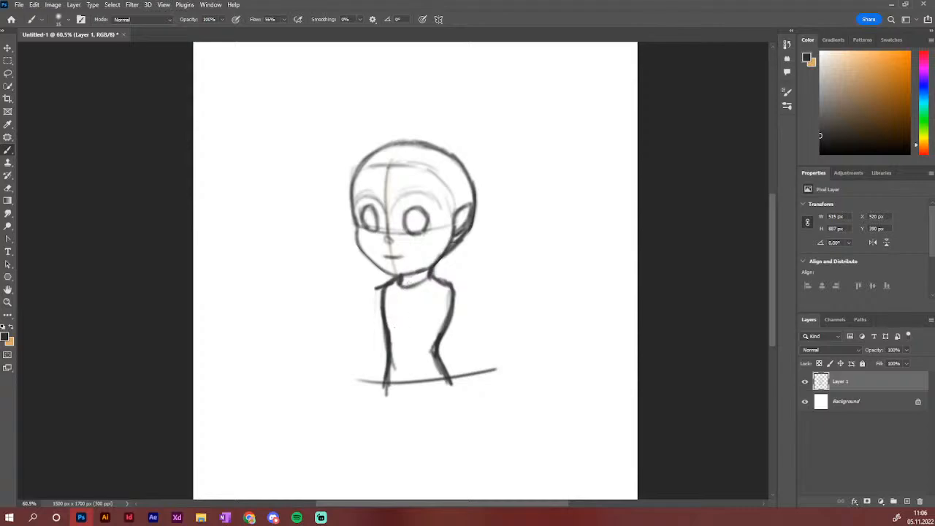
drag(405, 276, 408, 377)
drag(400, 324, 404, 378)
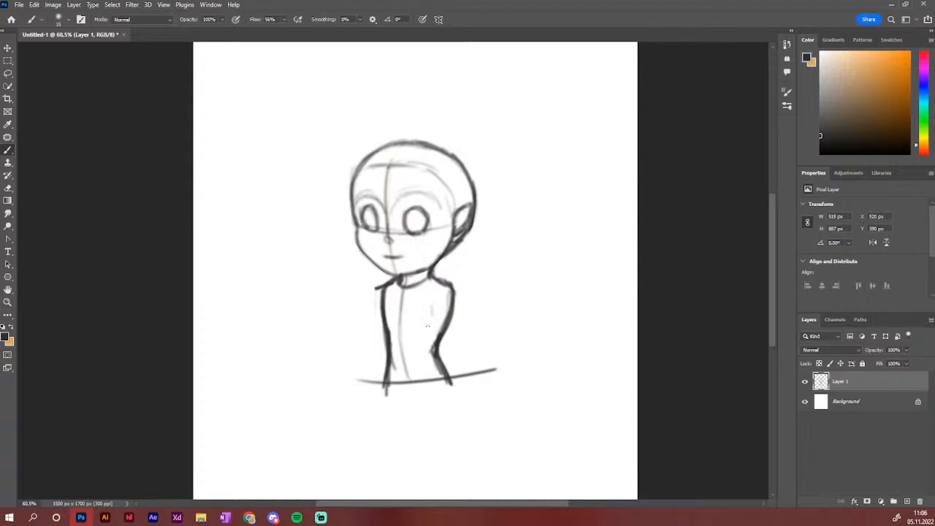
Sketch the chest shapes on both sides of the torso's centre line and connect them up to the neck
mouse_move(431, 303)
mouse_down()
mouse_move(434, 319)
mouse_move(414, 328)
mouse_move(433, 322)
mouse_up()
drag(382, 307, 384, 327)
mouse_move(392, 326)
mouse_down()
mouse_move(429, 328)
mouse_move(437, 308)
mouse_move(433, 329)
mouse_move(419, 331)
mouse_move(436, 307)
mouse_move(436, 317)
mouse_move(406, 311)
mouse_move(412, 298)
mouse_move(437, 301)
mouse_move(415, 302)
mouse_move(406, 325)
mouse_move(423, 331)
mouse_move(436, 310)
mouse_up()
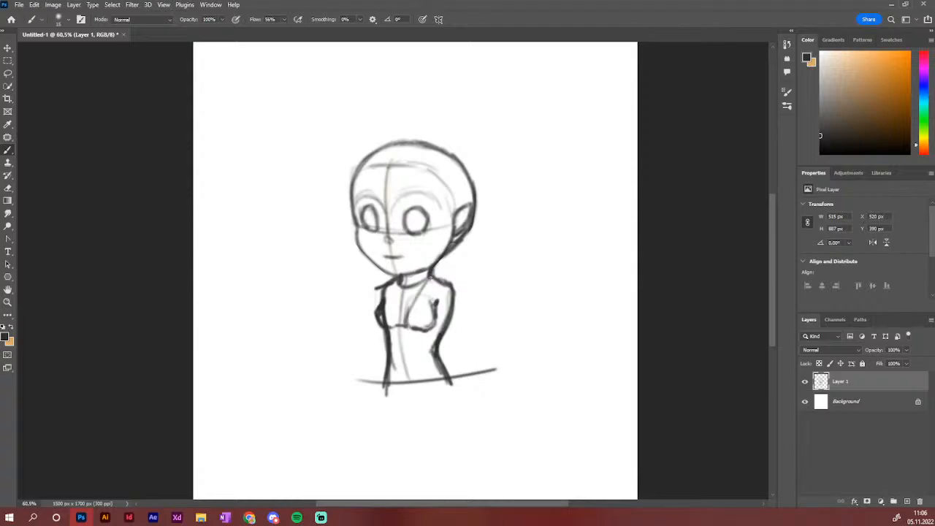
drag(431, 276, 434, 329)
mouse_move(396, 283)
mouse_down()
mouse_move(386, 298)
mouse_move(400, 316)
mouse_move(389, 326)
mouse_up()
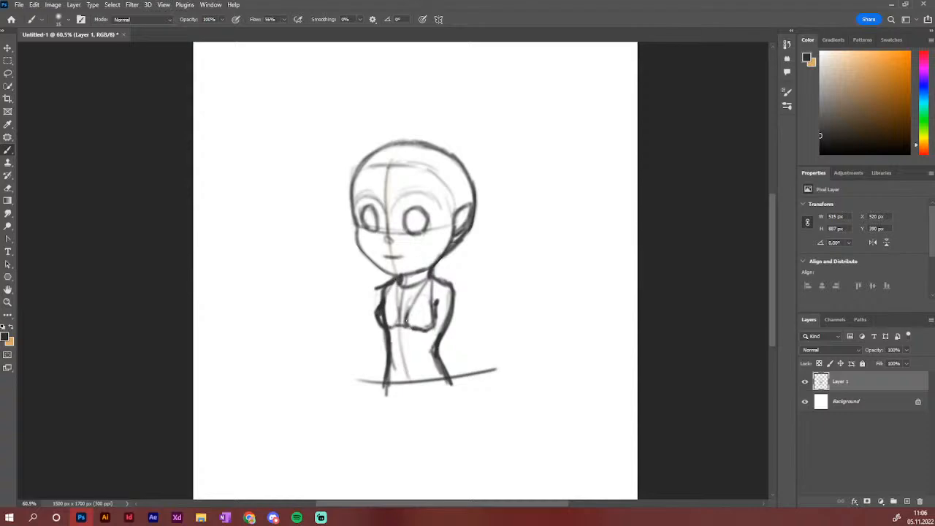
mouse_move(411, 326)
mouse_down()
mouse_move(437, 322)
mouse_move(434, 280)
mouse_move(379, 314)
mouse_move(387, 327)
mouse_move(400, 312)
mouse_move(397, 279)
mouse_up()
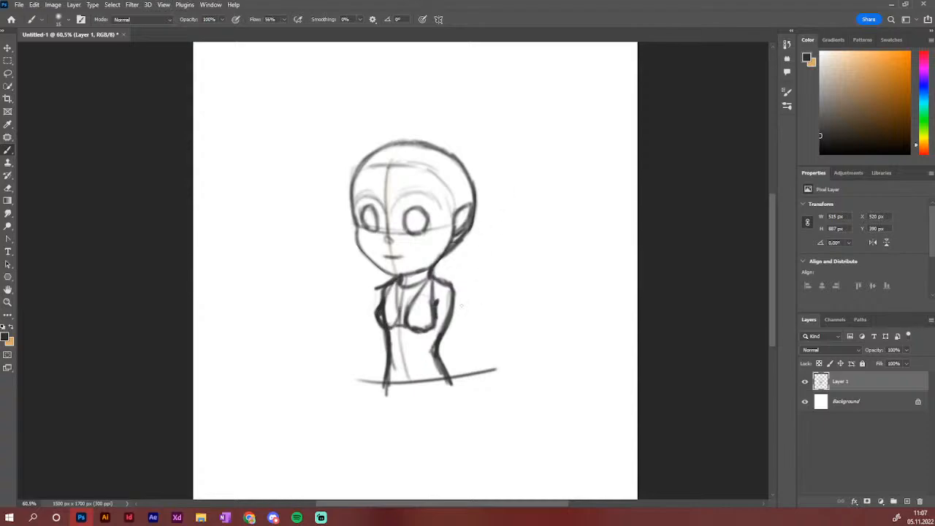
Sketch oval shoulder joints on both sides of the torso and the outer line of the near upper arm
mouse_move(242, 520)
drag(450, 285, 473, 336)
mouse_move(447, 284)
mouse_down()
mouse_move(451, 314)
mouse_move(455, 294)
mouse_move(474, 325)
mouse_move(450, 312)
mouse_up()
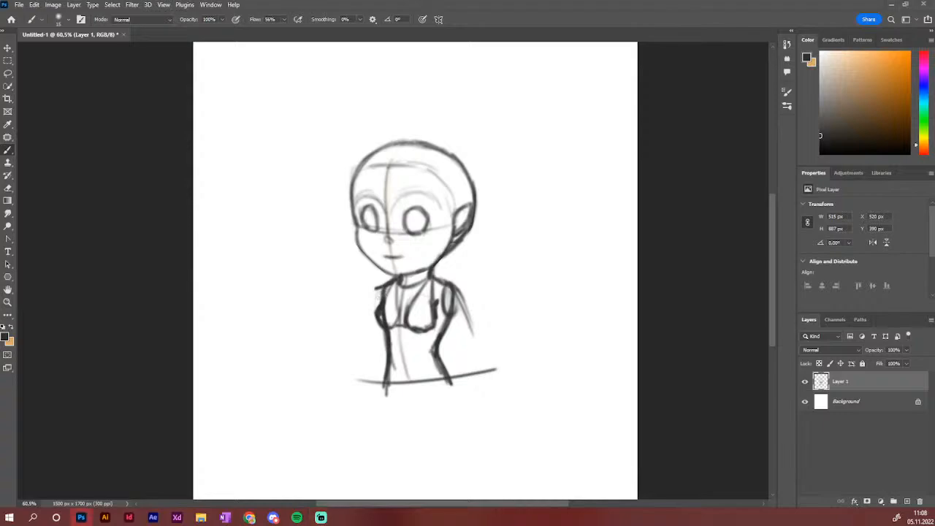
drag(382, 291, 377, 312)
mouse_move(569, 235)
mouse_down()
mouse_move(570, 271)
mouse_move(583, 239)
mouse_move(548, 235)
mouse_move(590, 266)
mouse_move(570, 256)
mouse_up()
mouse_move(582, 240)
mouse_down()
mouse_move(562, 272)
mouse_move(577, 274)
mouse_up()
drag(562, 271, 577, 276)
drag(545, 236, 551, 240)
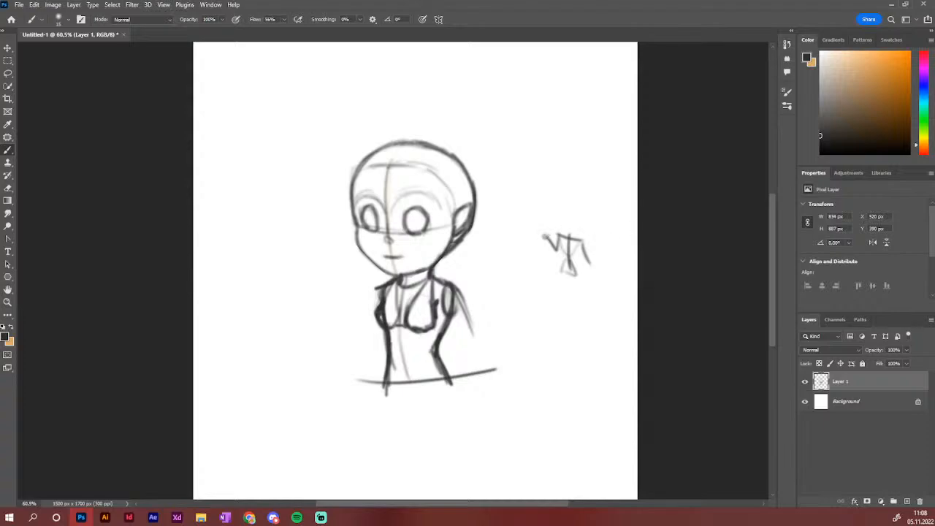
mouse_move(563, 225)
mouse_down()
mouse_move(558, 233)
mouse_move(600, 248)
mouse_up()
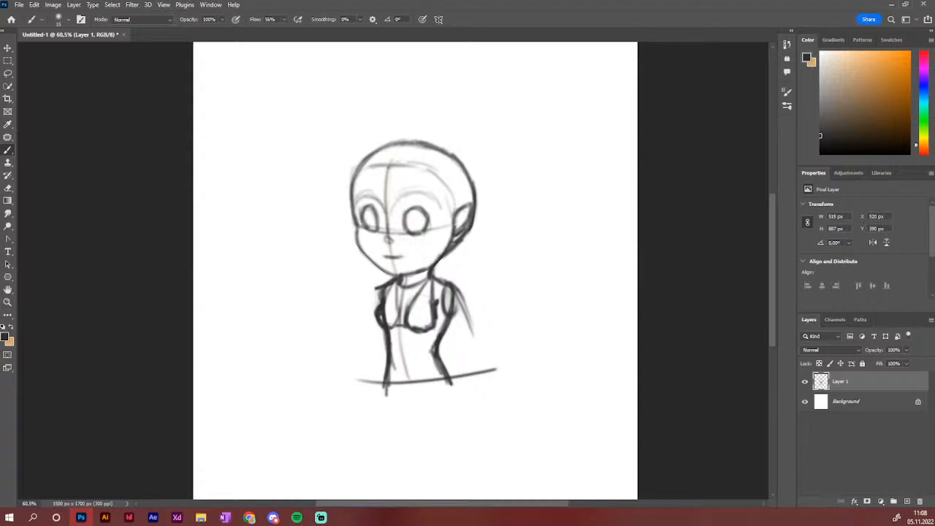
Try to sketch the far arm bent upward from the shoulder, with an elbow joint, forearm and round hand
mouse_move(380, 290)
mouse_down()
mouse_move(380, 303)
mouse_move(392, 306)
mouse_move(376, 352)
mouse_up()
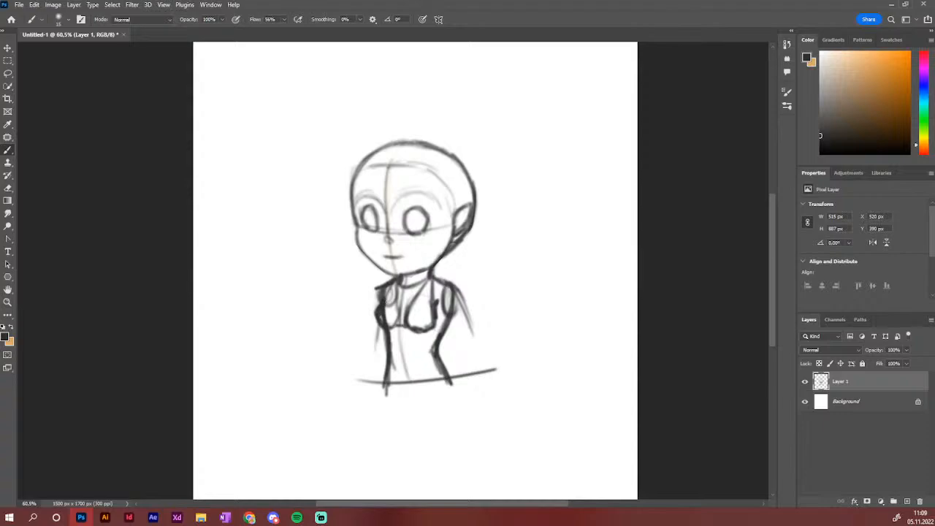
drag(383, 305, 375, 346)
drag(351, 317, 364, 338)
mouse_move(322, 310)
mouse_down()
mouse_move(329, 290)
mouse_move(324, 306)
mouse_up()
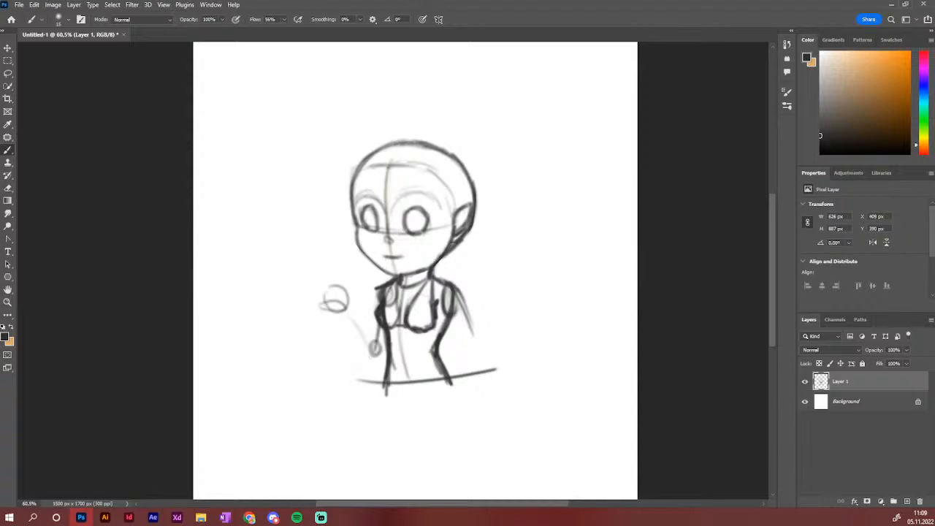
mouse_move(330, 299)
mouse_down()
mouse_move(334, 286)
mouse_move(367, 335)
mouse_up()
drag(362, 292, 368, 294)
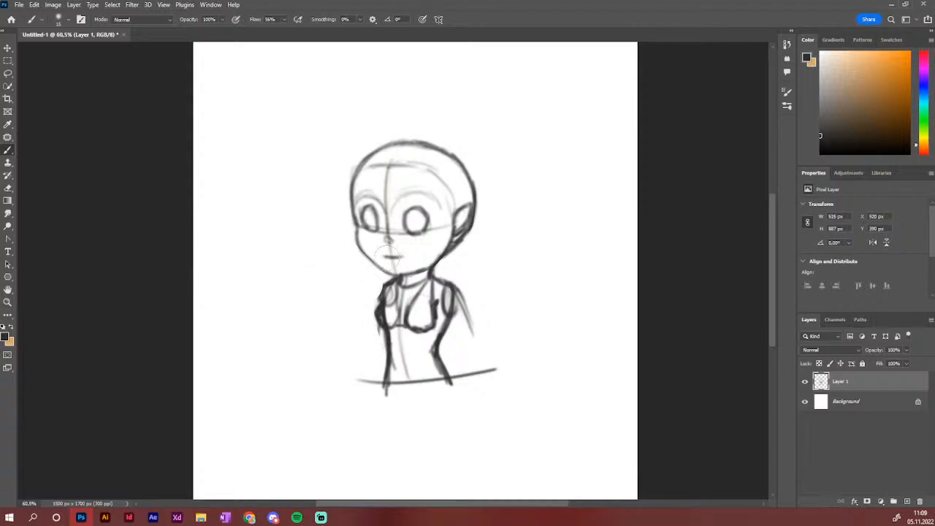
Sketch both arms hanging beside the torso from the shoulders down to the hip line, with an elbow break in each
mouse_move(476, 319)
mouse_down()
mouse_move(460, 291)
mouse_move(469, 318)
mouse_move(452, 356)
mouse_up()
drag(447, 315, 458, 362)
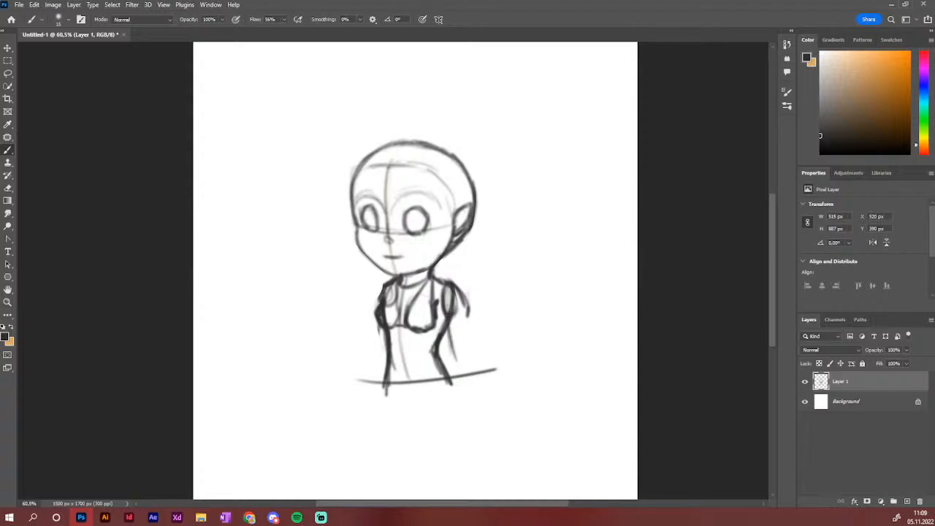
mouse_move(466, 300)
mouse_down()
mouse_move(471, 349)
mouse_move(459, 373)
mouse_up()
drag(448, 329, 459, 378)
drag(469, 342, 475, 370)
mouse_move(466, 314)
mouse_down()
mouse_move(470, 357)
mouse_move(469, 325)
mouse_move(450, 348)
mouse_up()
mouse_move(448, 347)
mouse_down()
mouse_move(471, 361)
mouse_move(462, 379)
mouse_up()
drag(469, 356, 475, 373)
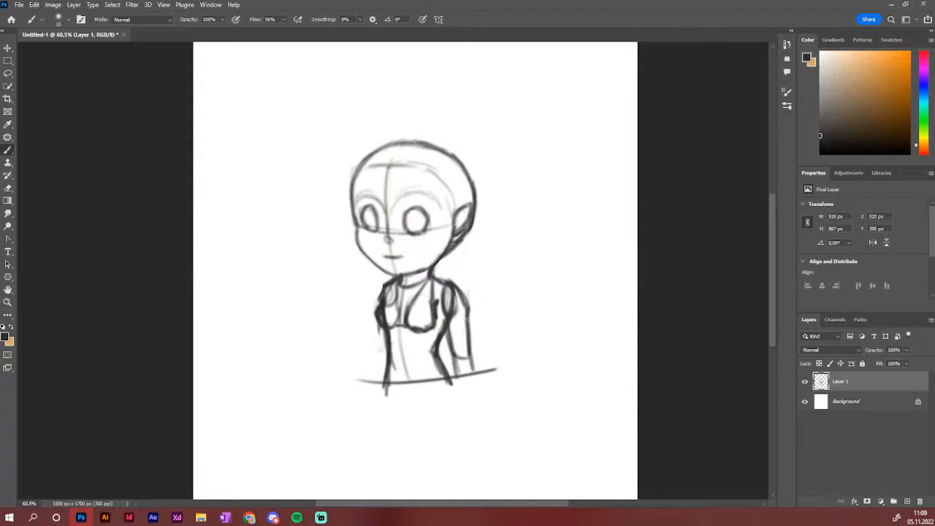
mouse_move(380, 329)
mouse_down()
mouse_move(377, 358)
mouse_move(388, 357)
mouse_move(377, 382)
mouse_up()
drag(453, 354, 459, 381)
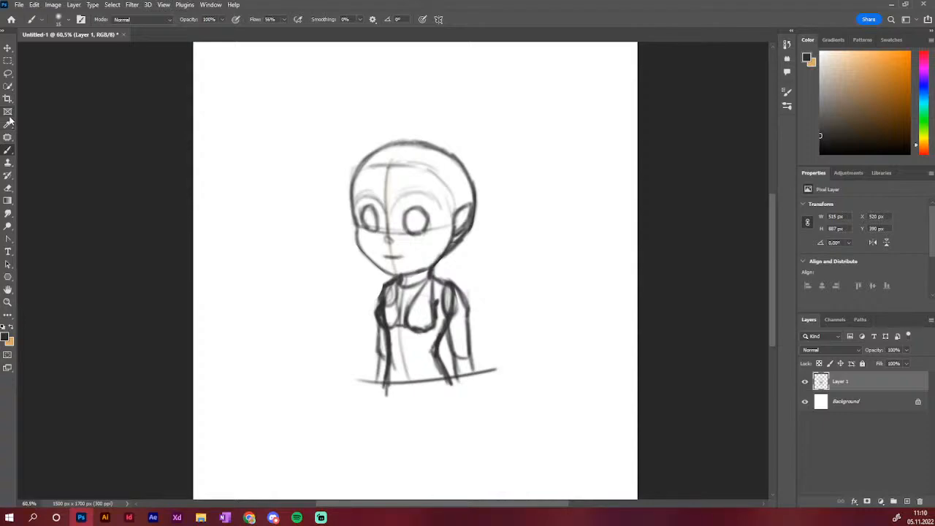
Lasso the near arm, rotate it 8.4° clockwise and shift it closer to the torso
key(l)
mouse_move(453, 277)
mouse_down()
mouse_move(450, 370)
mouse_move(470, 399)
mouse_move(495, 336)
mouse_move(472, 288)
mouse_move(453, 278)
mouse_up()
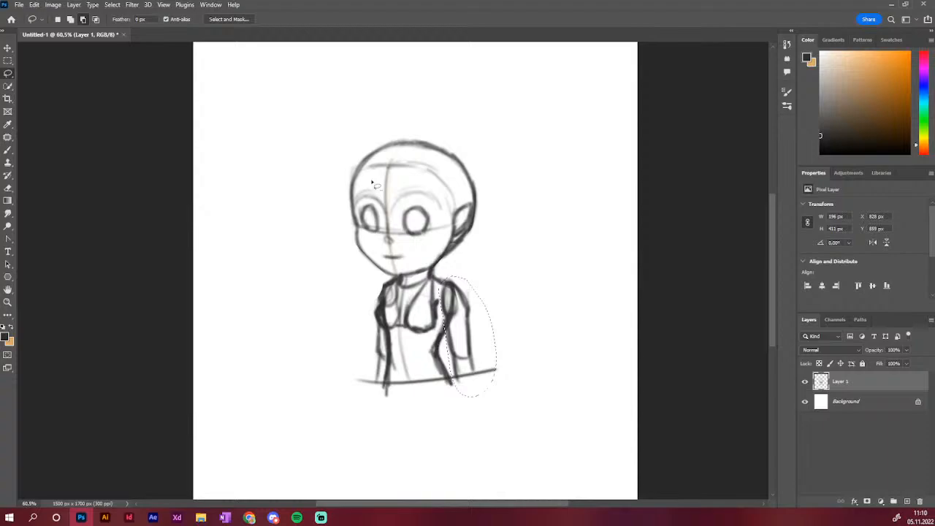
click(8, 47)
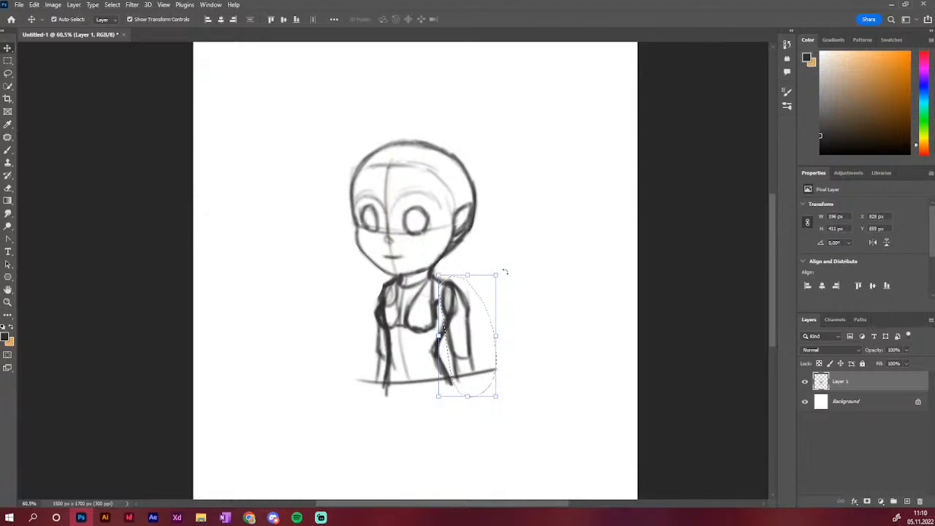
drag(503, 270, 513, 275)
drag(465, 324, 456, 336)
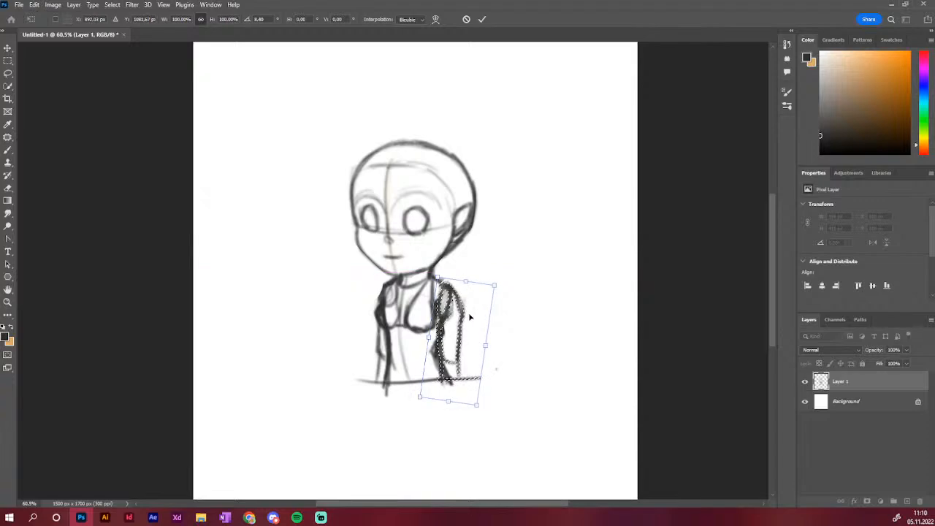
Nudge the selected arm slightly up and to the right, apply the transformation and clear the selection
key(Up)
key(Up)
key(Up)
key(Up)
key(Up)
key(Up)
key(Up)
key(Up)
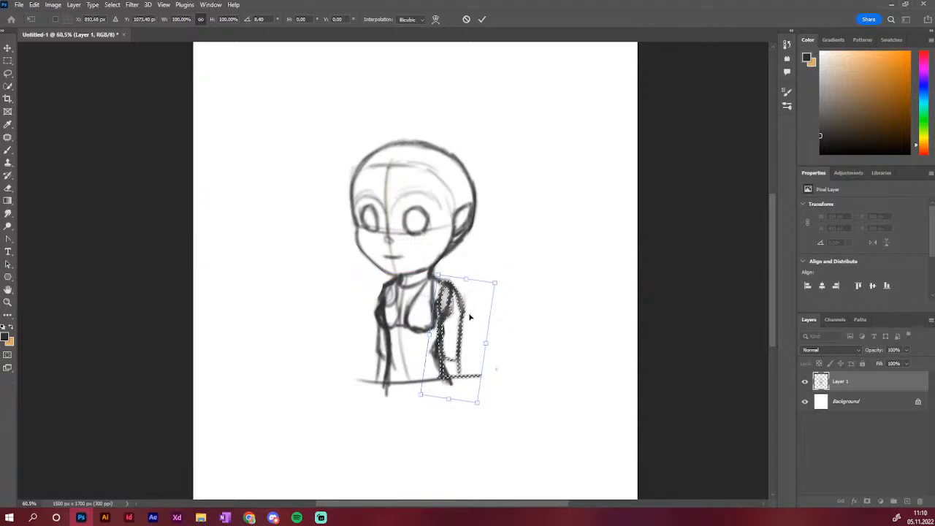
key(Right)
key(Right)
key(Right)
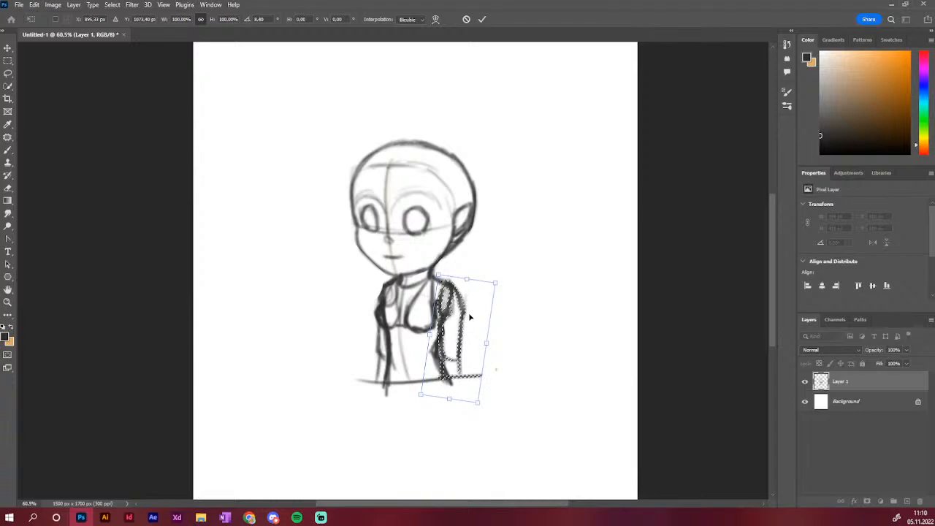
click(482, 20)
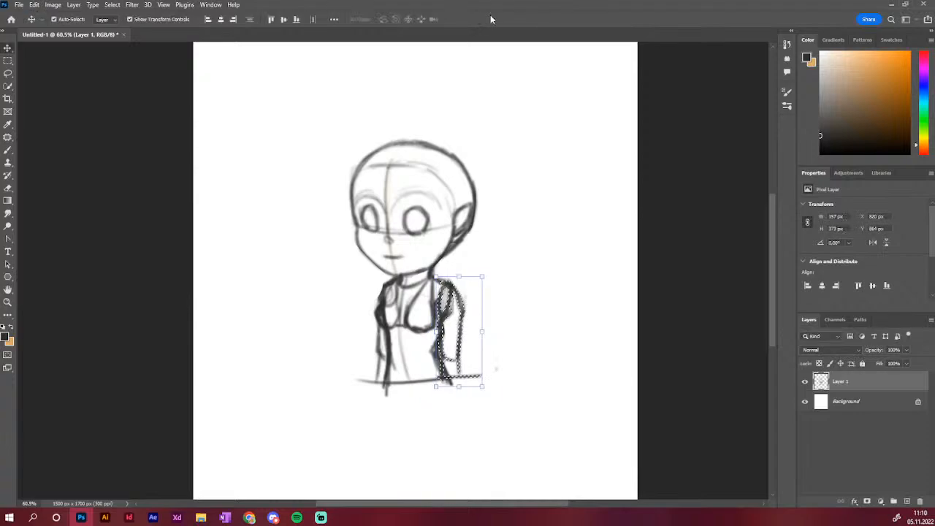
key(b)
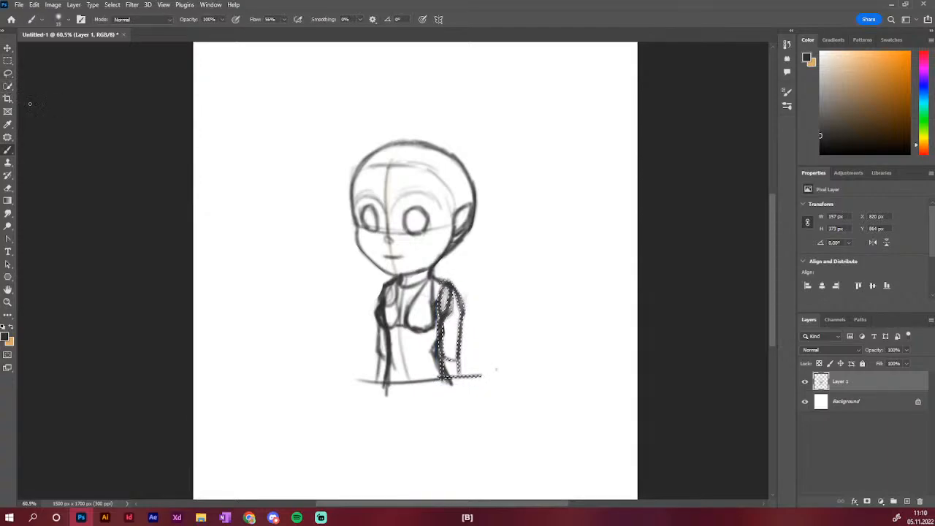
key(l)
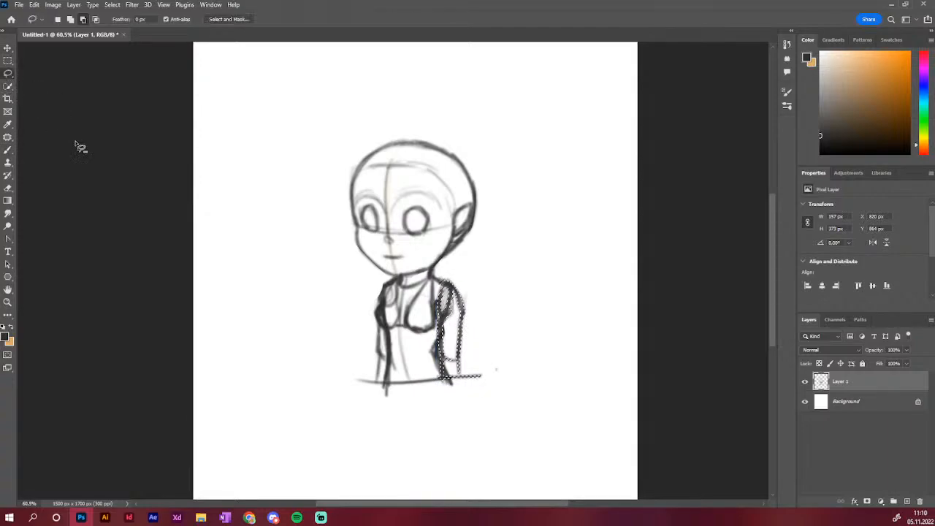
click(8, 62)
click(67, 117)
key(b)
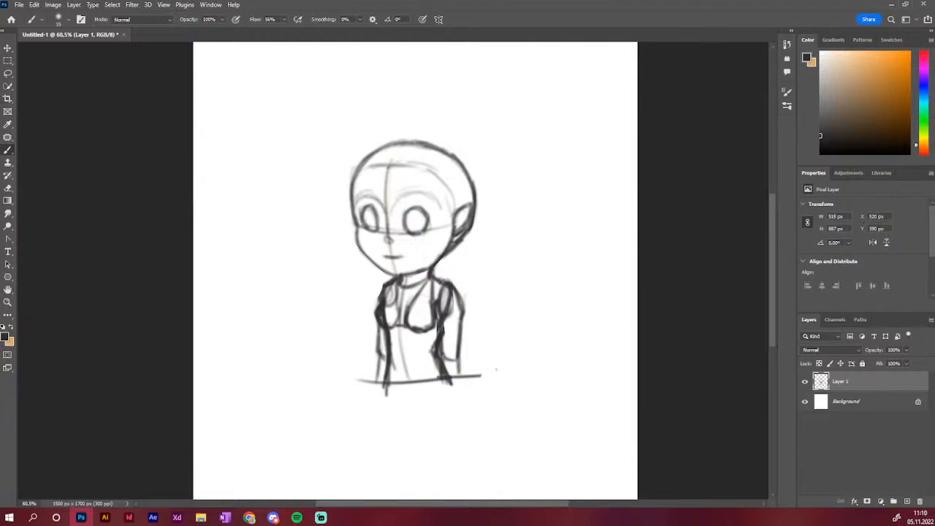
Sketch the near forearm's edges below the elbow, undoing the surplus dark strokes
mouse_move(459, 357)
mouse_down()
mouse_move(472, 374)
mouse_move(455, 382)
mouse_up()
drag(441, 326, 446, 356)
mouse_move(462, 310)
mouse_down()
mouse_move(456, 381)
mouse_move(472, 382)
mouse_move(454, 388)
mouse_move(472, 381)
mouse_up()
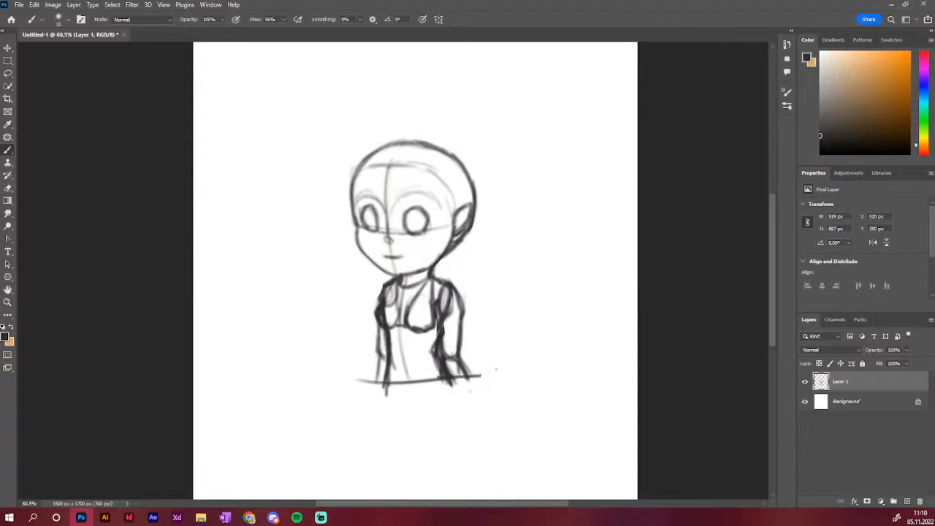
key(ctrl+z)
key(ctrl+z)
key(ctrl+z)
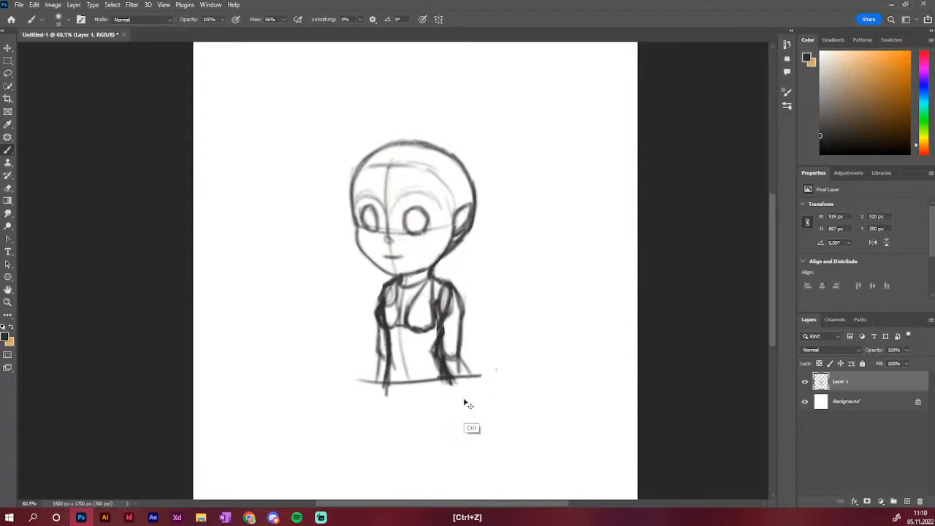
key(ctrl+z)
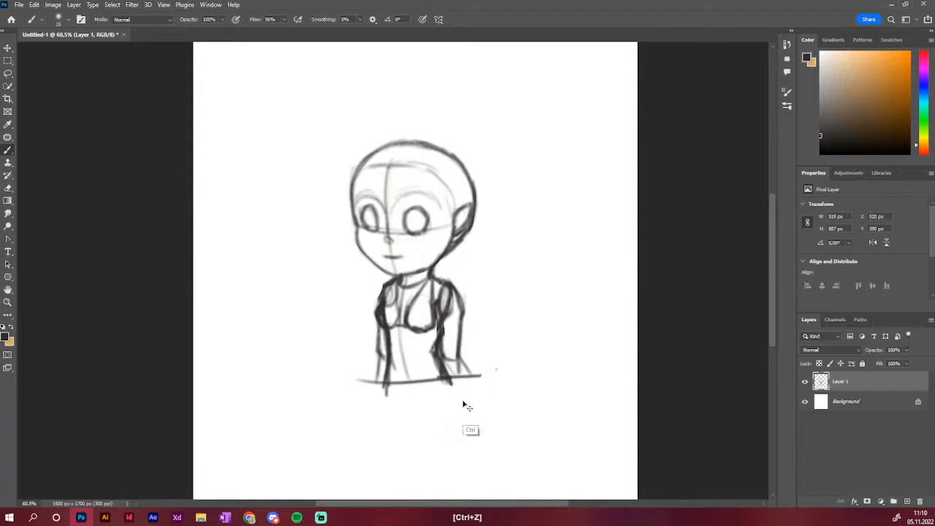
key(ctrl+z)
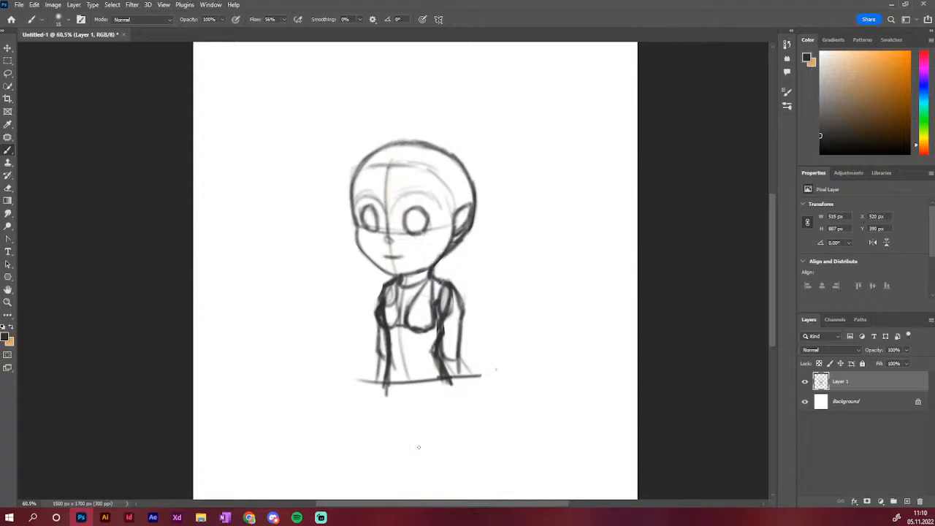
drag(459, 363, 461, 376)
Add a new layer above the sketch, reduce Layer 1's opacity to about 39% and make Layer 2 active
click(907, 501)
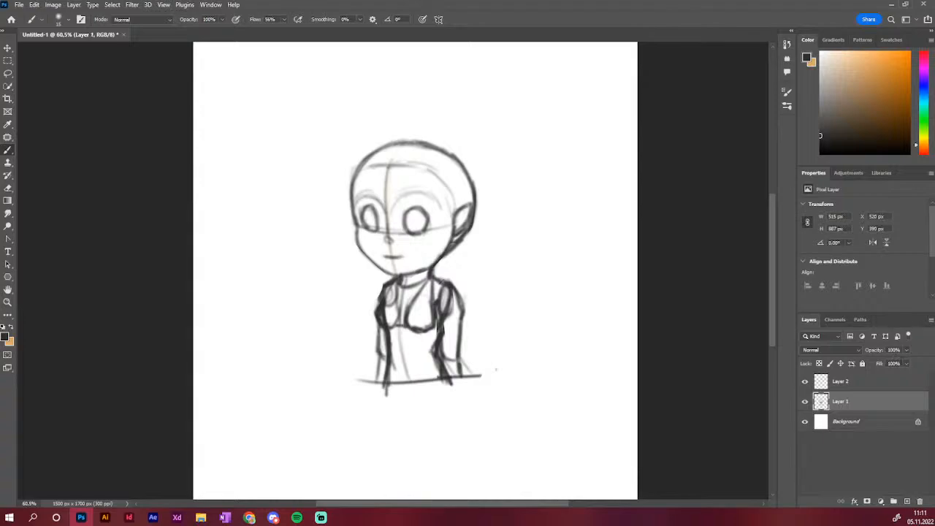
click(907, 350)
drag(911, 363, 880, 366)
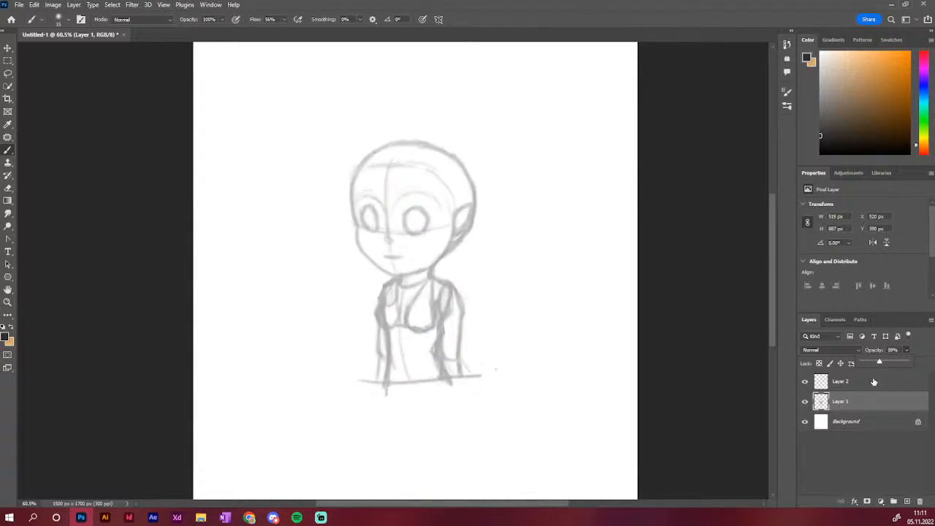
click(872, 384)
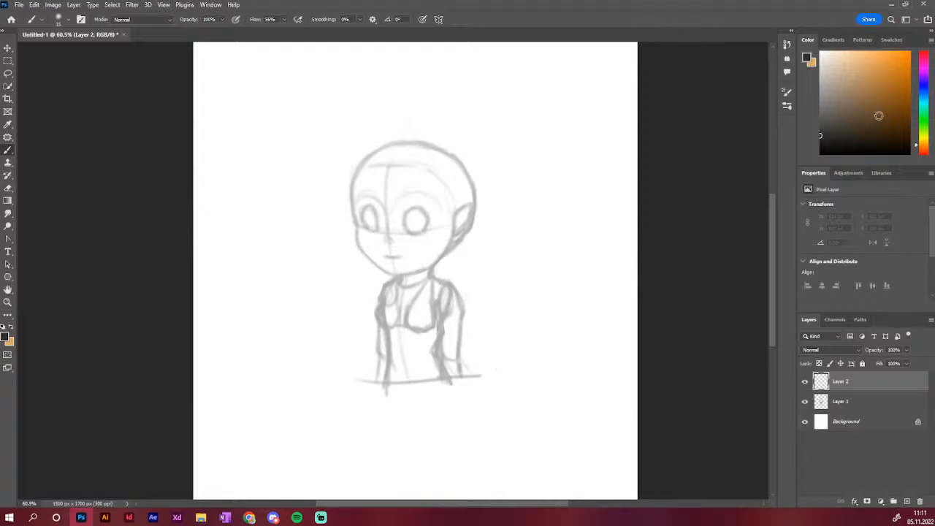
Choose a near-black brush colour and reduce the brush to size 9 for the clean line work
click(823, 144)
right_click(430, 289)
Try outlining the near eye as a full circle and undo all of its strokes
mouse_move(412, 211)
mouse_down()
mouse_move(402, 220)
mouse_move(413, 208)
mouse_move(431, 222)
mouse_move(418, 209)
mouse_move(430, 212)
mouse_move(413, 235)
mouse_move(425, 232)
mouse_move(412, 234)
mouse_move(431, 227)
mouse_move(424, 232)
mouse_up()
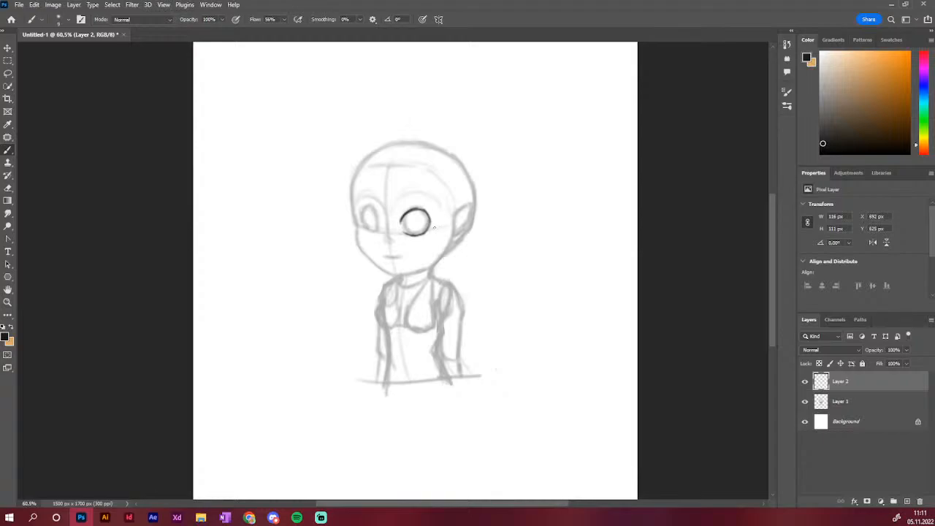
key(ctrl+z)
key(ctrl+z)
key(ctrl+z)
key(ctrl+z)
key(ctrl+z)
key(ctrl+z)
key(ctrl+z)
key(ctrl+z)
key(ctrl+z)
key(ctrl+z)
key(ctrl+z)
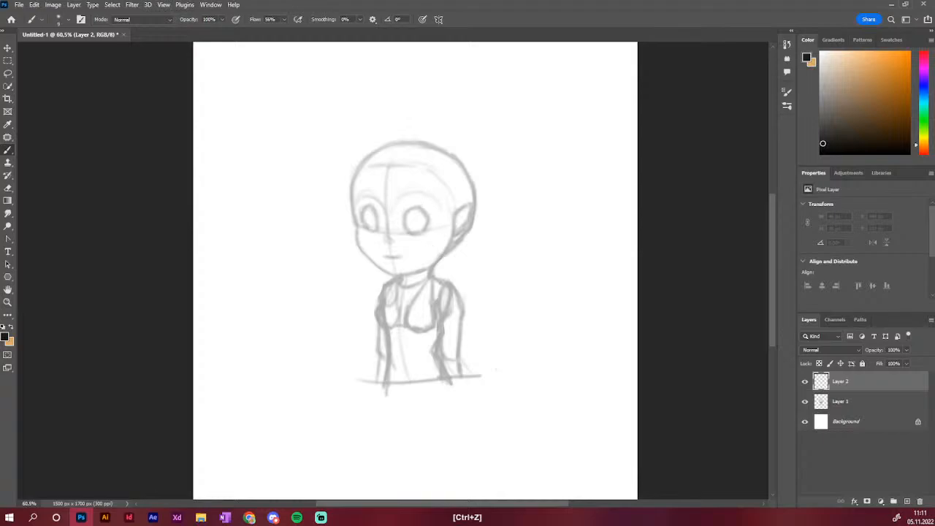
Outline the near eye with an arched upper lid and a short lower lid, erase stray ends and thicken the lines
mouse_move(401, 219)
mouse_down()
mouse_move(418, 208)
mouse_move(431, 213)
mouse_up()
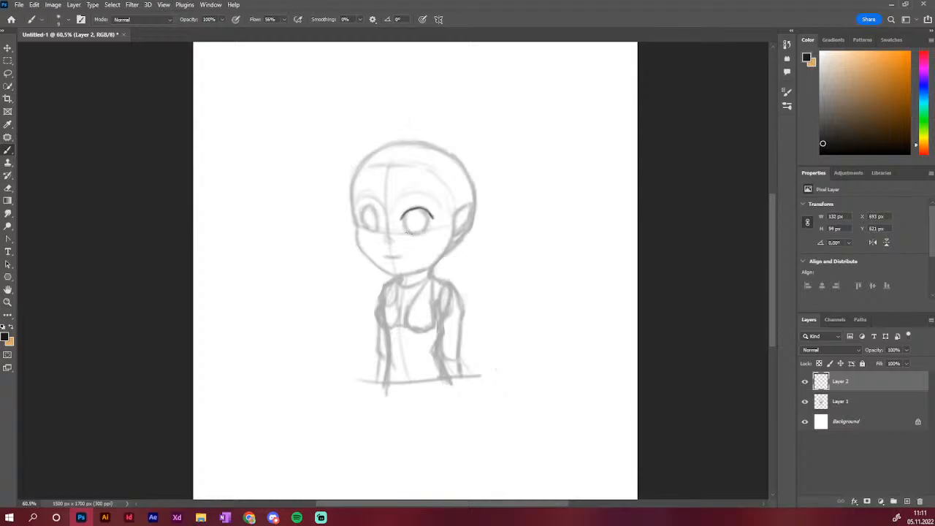
drag(409, 231, 427, 232)
key(e)
drag(433, 231, 434, 236)
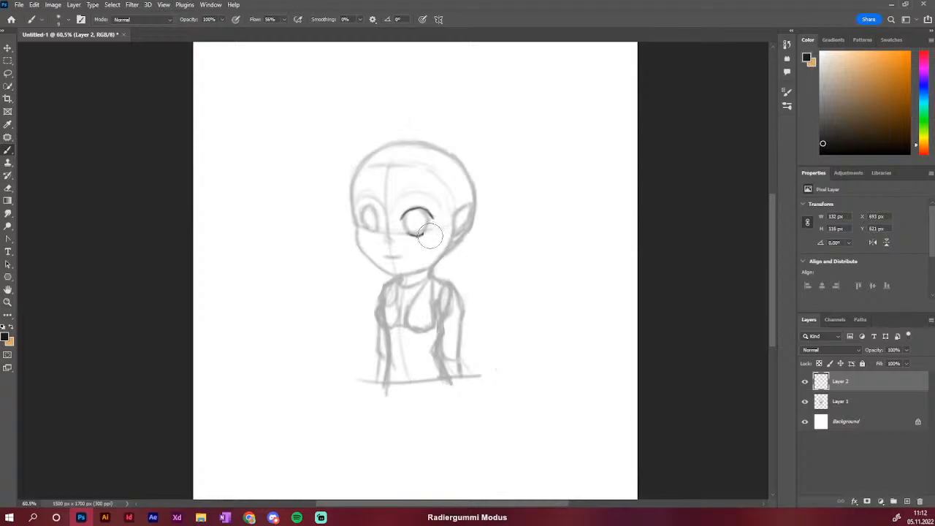
key(b)
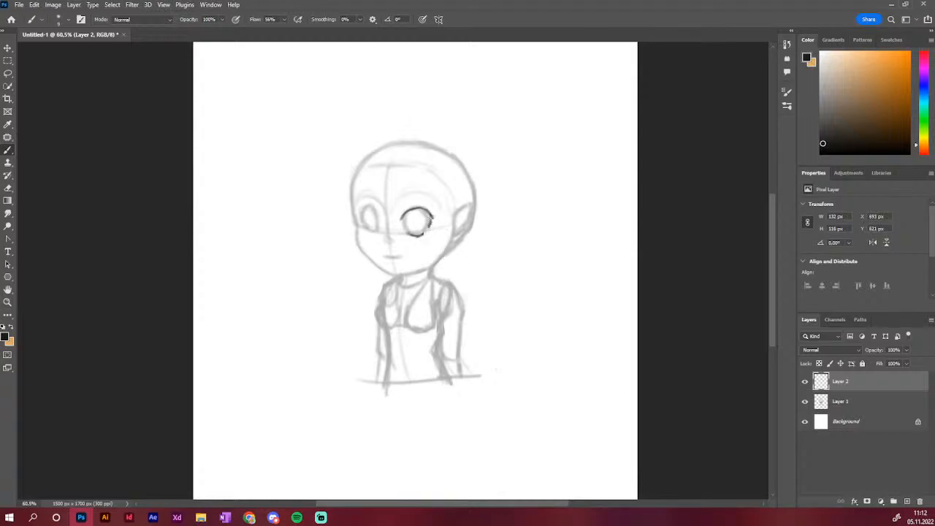
mouse_move(401, 218)
mouse_down()
mouse_move(407, 207)
mouse_move(434, 215)
mouse_move(416, 209)
mouse_move(425, 205)
mouse_move(435, 220)
mouse_move(402, 225)
mouse_move(426, 231)
mouse_up()
Outline the far eye with a curved upper lid and a short lower lid, undoing the strokes that miss
mouse_move(364, 206)
mouse_down()
mouse_move(379, 212)
mouse_move(359, 215)
mouse_move(372, 205)
mouse_up()
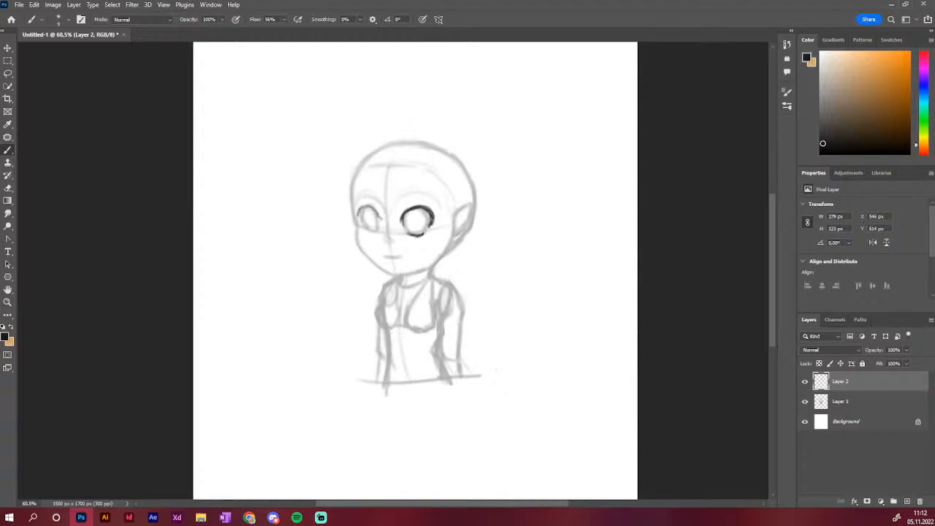
mouse_move(359, 207)
mouse_down()
mouse_move(358, 221)
mouse_move(371, 202)
mouse_move(379, 214)
mouse_move(358, 221)
mouse_move(377, 233)
mouse_up()
key(ctrl+z)
key(ctrl+z)
drag(370, 233, 379, 232)
Add small lashes at the outer corners of both eyes and draw an arched eyebrow above each eye
drag(432, 213, 440, 210)
drag(364, 206, 357, 213)
mouse_move(400, 205)
mouse_down()
mouse_move(422, 196)
mouse_move(401, 203)
mouse_move(414, 195)
mouse_move(435, 207)
mouse_up()
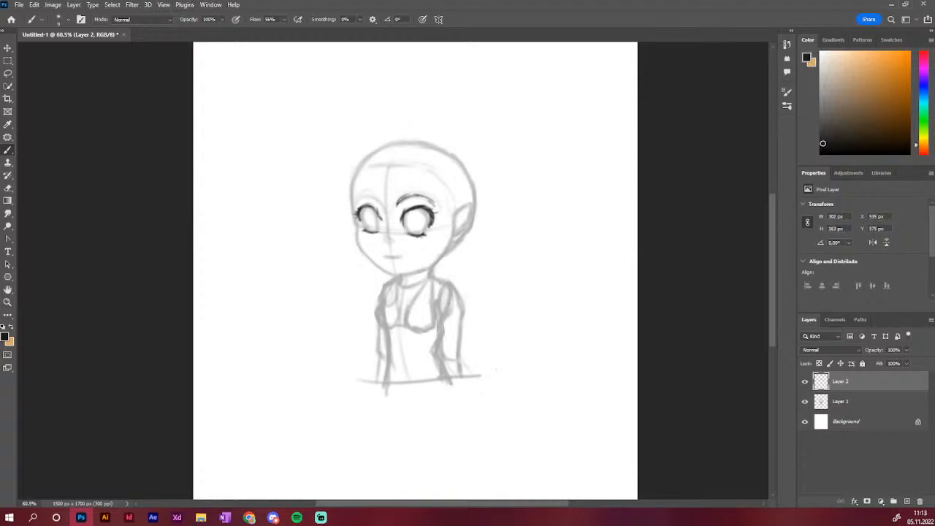
mouse_move(360, 199)
mouse_down()
mouse_move(355, 208)
mouse_move(378, 195)
mouse_up()
Draw a small nose mark, trim it with the eraser and add a slightly smiling mouth line below it
drag(384, 236, 387, 244)
key(e)
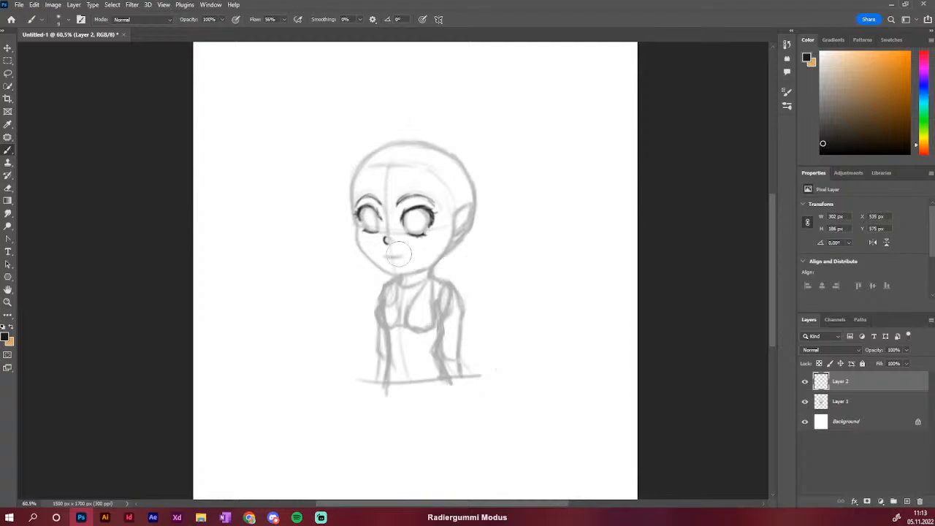
drag(390, 239, 387, 241)
key(b)
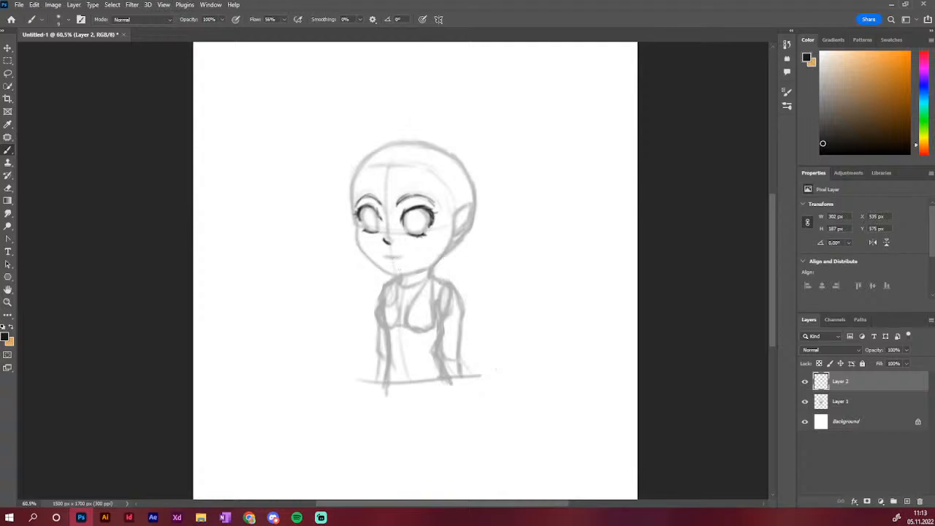
key(e)
drag(385, 240, 390, 241)
key(b)
mouse_move(379, 255)
mouse_down()
mouse_move(406, 258)
mouse_move(392, 263)
mouse_up()
Outline the far side of the face from the temple over the cheek to the chin and along the lower jaw
mouse_move(353, 221)
mouse_down()
mouse_move(358, 233)
mouse_move(356, 221)
mouse_up()
mouse_move(353, 180)
mouse_down()
mouse_move(357, 237)
mouse_move(370, 259)
mouse_up()
drag(369, 258, 394, 273)
mouse_move(361, 247)
mouse_down()
mouse_move(395, 273)
mouse_move(435, 258)
mouse_up()
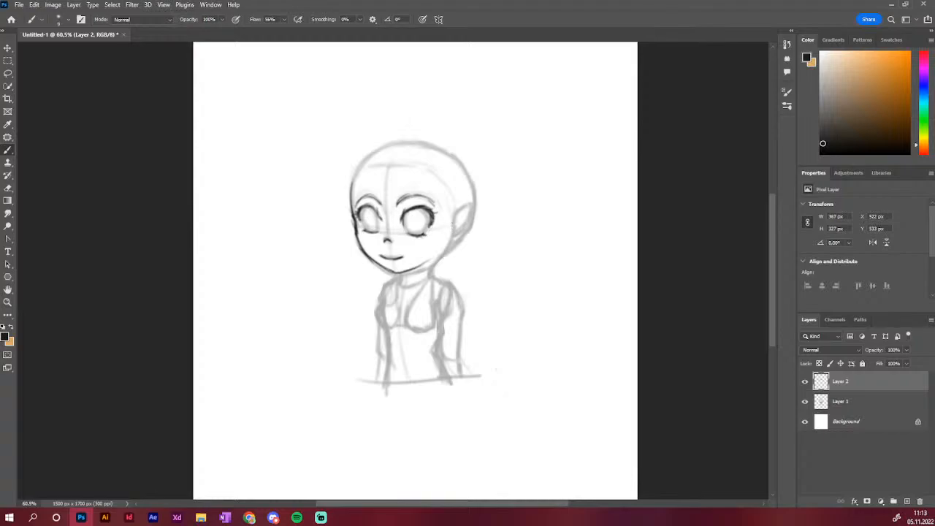
Outline the near jaw up to the ear, trim it with the eraser and draw the pointed ear
mouse_move(456, 212)
mouse_down()
mouse_move(451, 241)
mouse_move(424, 263)
mouse_up()
drag(454, 207, 434, 262)
key(e)
mouse_move(453, 202)
mouse_down()
mouse_move(440, 256)
mouse_move(443, 242)
mouse_move(424, 265)
mouse_move(445, 244)
mouse_up()
key(b)
drag(472, 199, 456, 213)
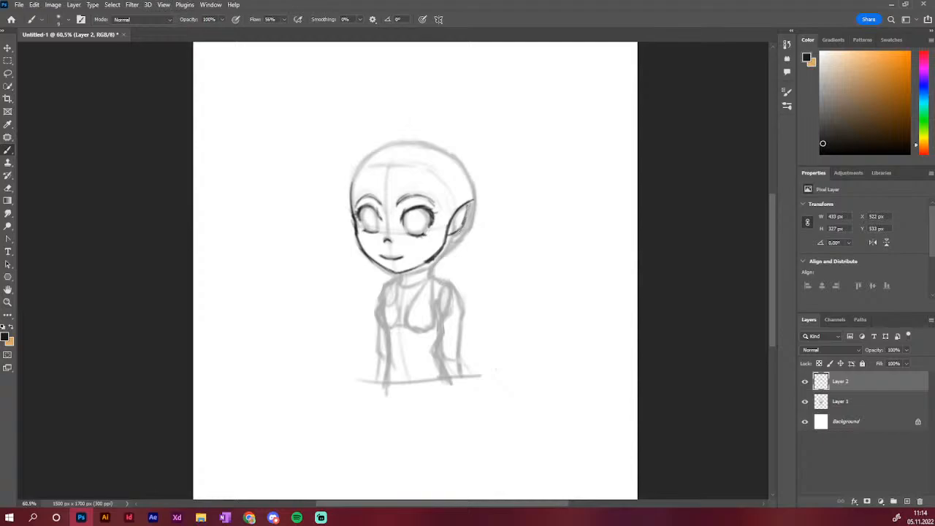
Trim the overshooting tip of the pointed ear with the eraser
key(e)
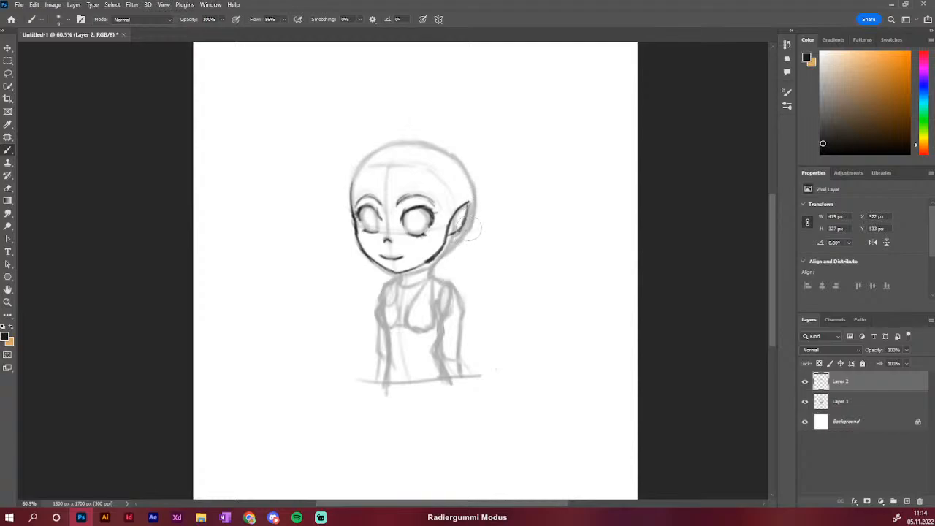
drag(447, 234, 462, 228)
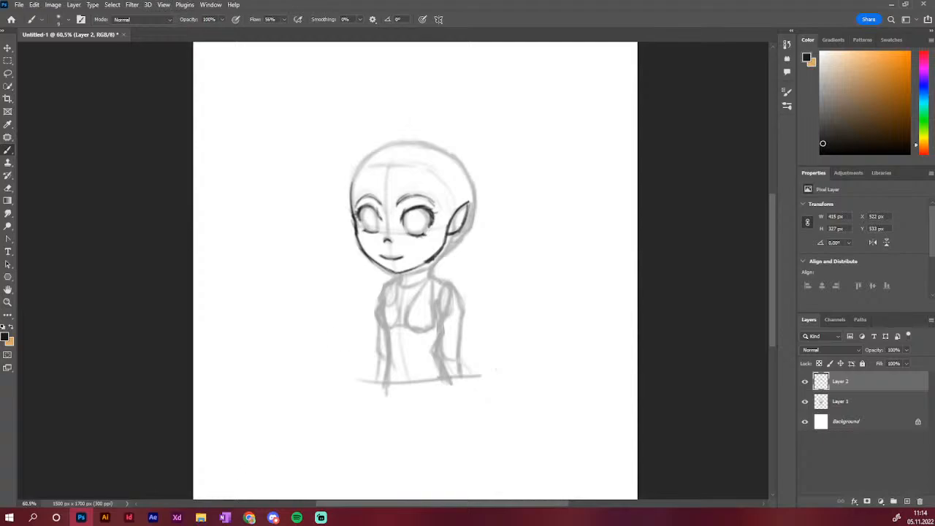
mouse_move(407, 213)
mouse_down()
mouse_move(412, 233)
mouse_move(428, 217)
mouse_move(422, 230)
mouse_up()
drag(362, 211, 366, 229)
drag(366, 223, 377, 230)
key(ctrl+z)
key(ctrl+z)
key(ctrl+z)
key(ctrl+z)
mouse_move(359, 215)
mouse_down()
mouse_move(366, 228)
mouse_move(377, 221)
mouse_up()
key(ctrl+z)
key(ctrl+z)
Clean up the lines around the far eye and draw irises with small round highlights in both eyes
key(e)
drag(361, 205, 379, 210)
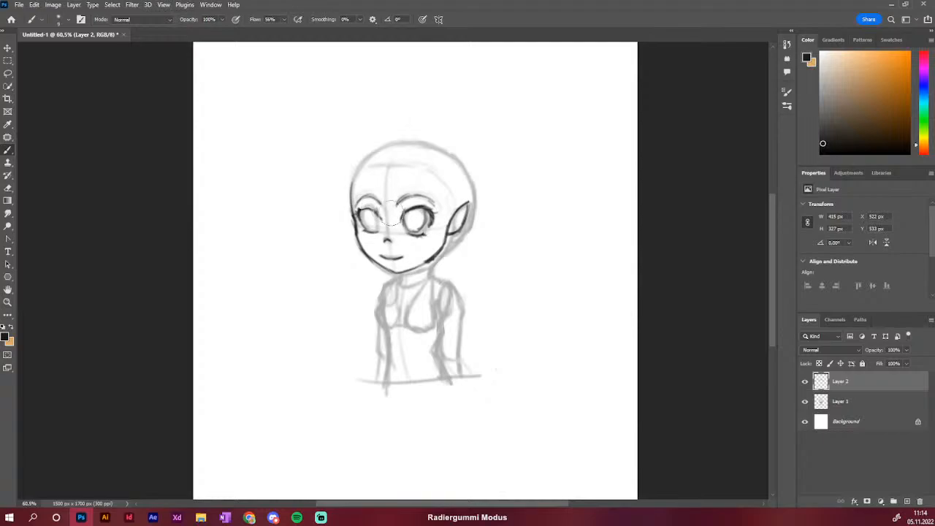
key(b)
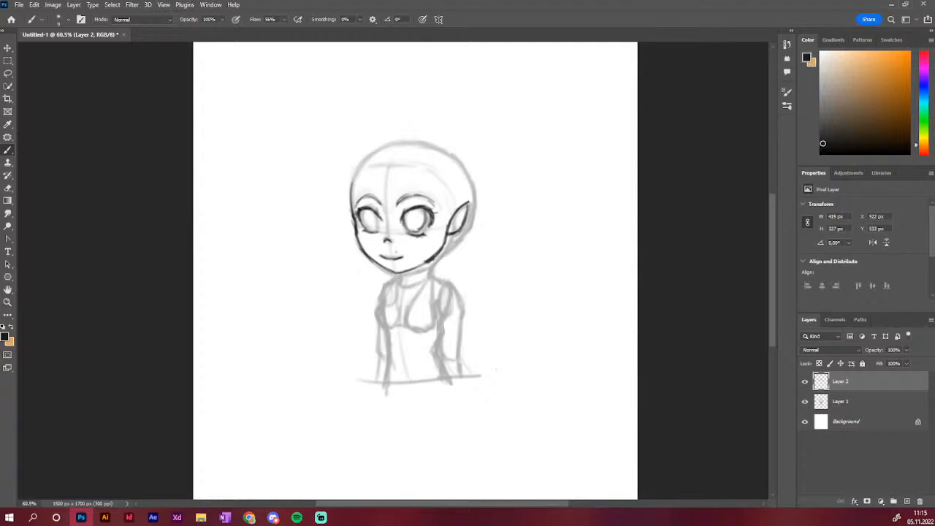
drag(363, 212, 366, 229)
mouse_move(375, 213)
mouse_down()
mouse_move(375, 232)
mouse_move(422, 232)
mouse_move(427, 218)
mouse_move(420, 232)
mouse_up()
mouse_move(421, 219)
mouse_down()
mouse_move(419, 229)
mouse_move(372, 230)
mouse_up()
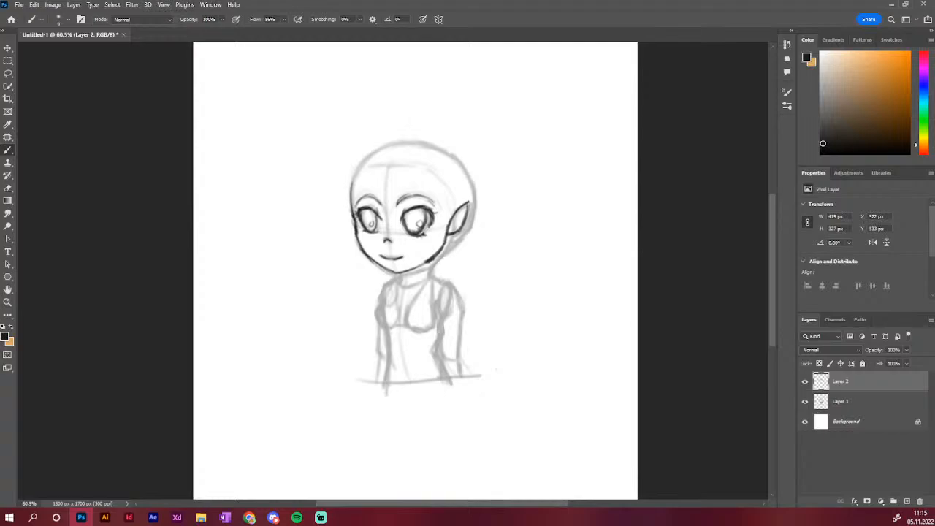
Outline the head from the far temple over the crown to the near ear and add the inner ear lines
mouse_move(354, 185)
mouse_down()
mouse_move(377, 153)
mouse_move(390, 152)
mouse_up()
mouse_move(456, 237)
mouse_down()
mouse_move(437, 253)
mouse_move(471, 222)
mouse_up()
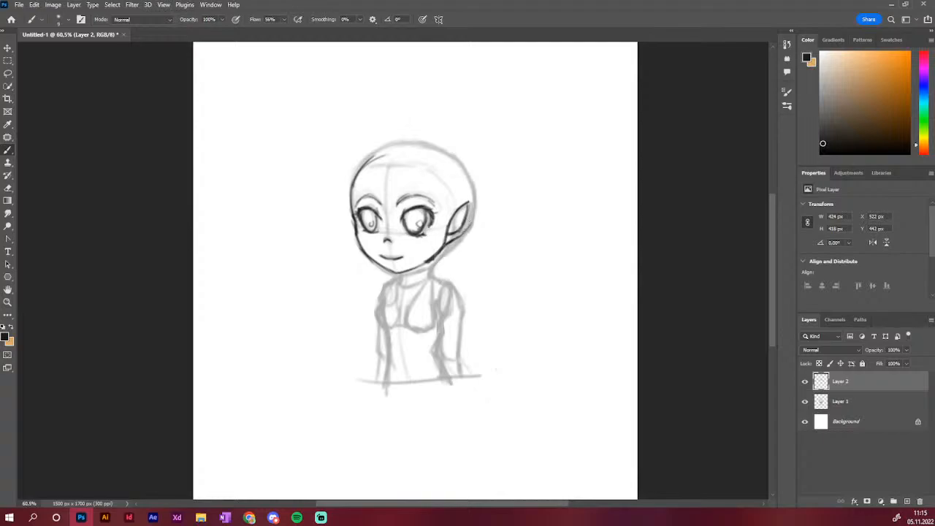
mouse_move(358, 185)
mouse_down()
mouse_move(404, 147)
mouse_move(427, 146)
mouse_move(454, 170)
mouse_up()
drag(465, 231, 472, 192)
mouse_move(438, 156)
mouse_down()
mouse_move(468, 199)
mouse_move(472, 227)
mouse_up()
drag(472, 215, 473, 188)
mouse_move(381, 158)
mouse_down()
mouse_move(418, 144)
mouse_move(453, 163)
mouse_up()
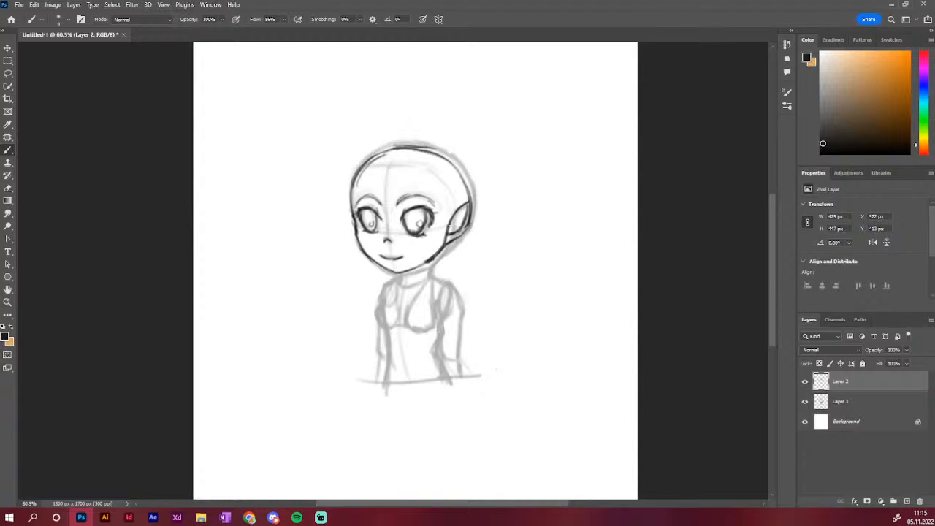
drag(448, 232, 464, 212)
Draw a rounded hair section outside the far temple and a fringe strand sweeping from the parting across the forehead to the near brow
drag(375, 167, 382, 198)
drag(365, 159, 341, 194)
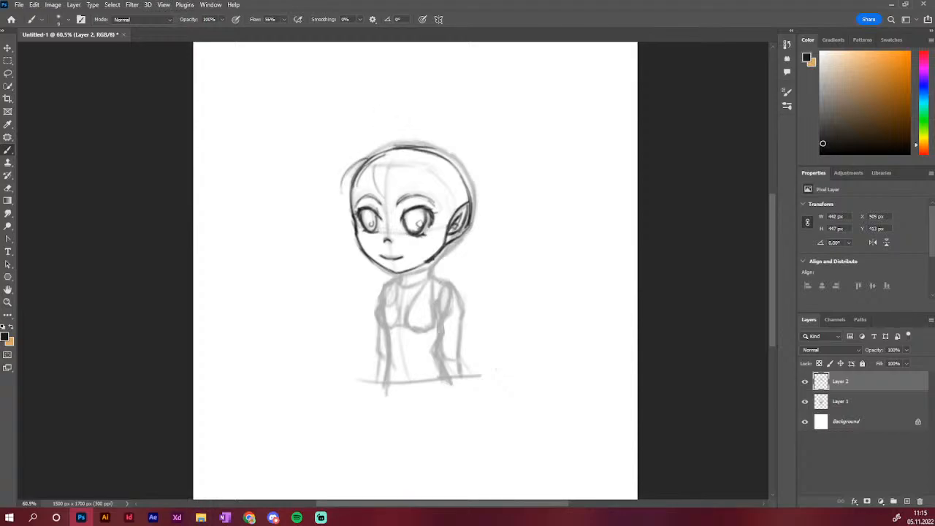
mouse_move(369, 158)
mouse_down()
mouse_move(347, 174)
mouse_move(350, 216)
mouse_up()
drag(374, 165, 399, 204)
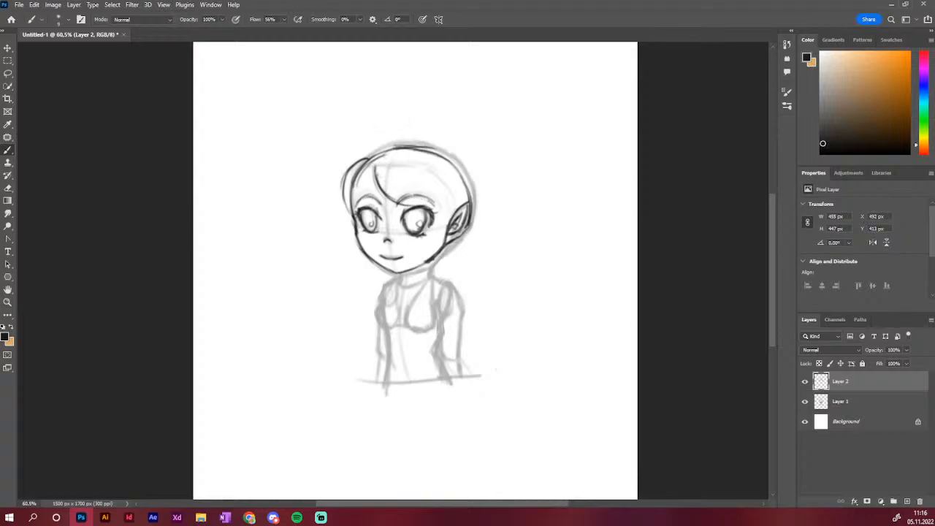
drag(374, 168, 406, 205)
drag(426, 211, 433, 207)
drag(398, 203, 440, 209)
Draw a hair strand running down beside the near eye and curling forward onto the cheek
mouse_move(443, 185)
mouse_down()
mouse_move(440, 235)
mouse_move(443, 228)
mouse_up()
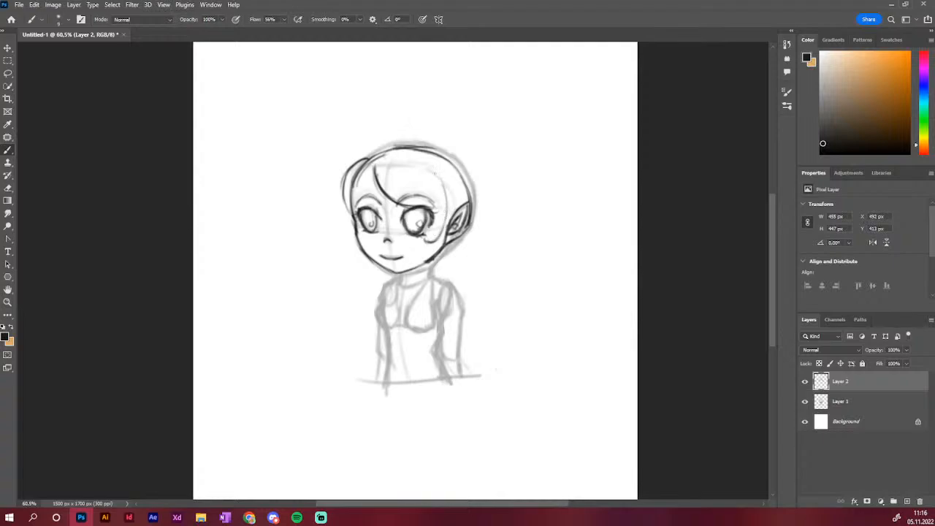
mouse_move(425, 166)
mouse_down()
mouse_move(448, 196)
mouse_move(445, 189)
mouse_up()
drag(424, 239, 442, 243)
mouse_move(424, 243)
mouse_down()
mouse_move(445, 251)
mouse_move(453, 228)
mouse_up()
mouse_move(427, 157)
mouse_down()
mouse_move(446, 179)
mouse_move(437, 239)
mouse_up()
mouse_move(442, 195)
mouse_down()
mouse_move(442, 232)
mouse_move(443, 221)
mouse_up()
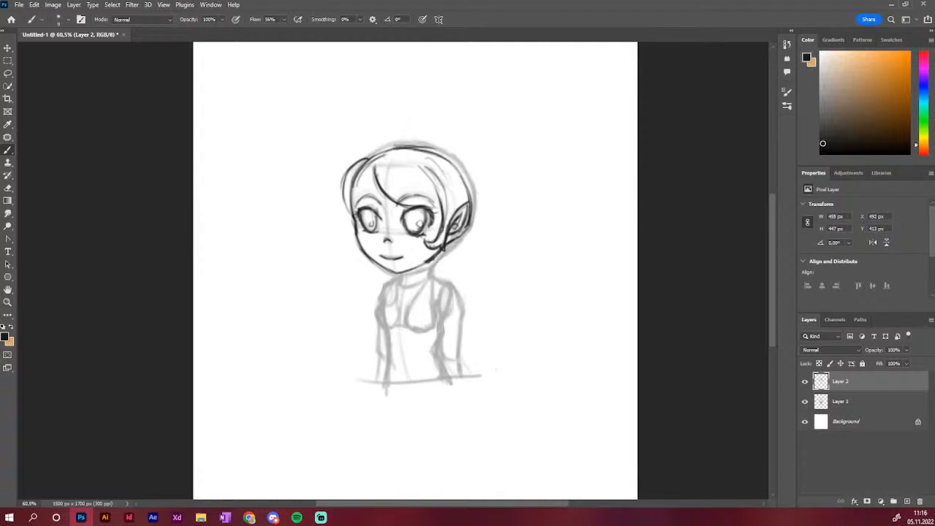
Darken the hair edge from the crown down in front of the ear and erase the surplus strand lines inside it
mouse_move(440, 165)
mouse_down()
mouse_move(452, 194)
mouse_move(419, 148)
mouse_move(431, 155)
mouse_move(435, 145)
mouse_move(402, 152)
mouse_move(436, 155)
mouse_move(391, 153)
mouse_move(435, 154)
mouse_move(448, 171)
mouse_move(447, 238)
mouse_up()
drag(452, 231, 445, 241)
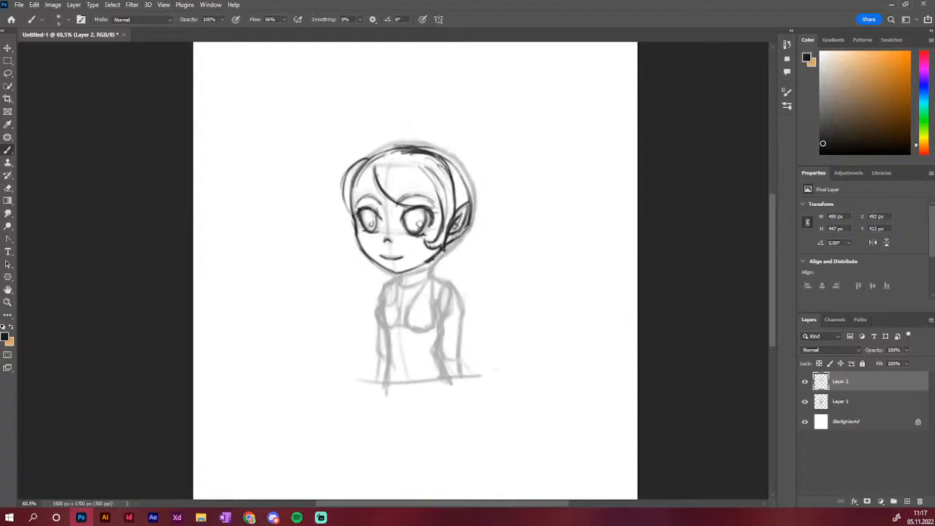
drag(448, 167, 456, 212)
key(e)
mouse_move(405, 165)
mouse_down()
mouse_move(441, 189)
mouse_move(446, 233)
mouse_move(452, 189)
mouse_move(439, 241)
mouse_up()
key(b)
drag(443, 213, 441, 238)
drag(443, 212, 441, 228)
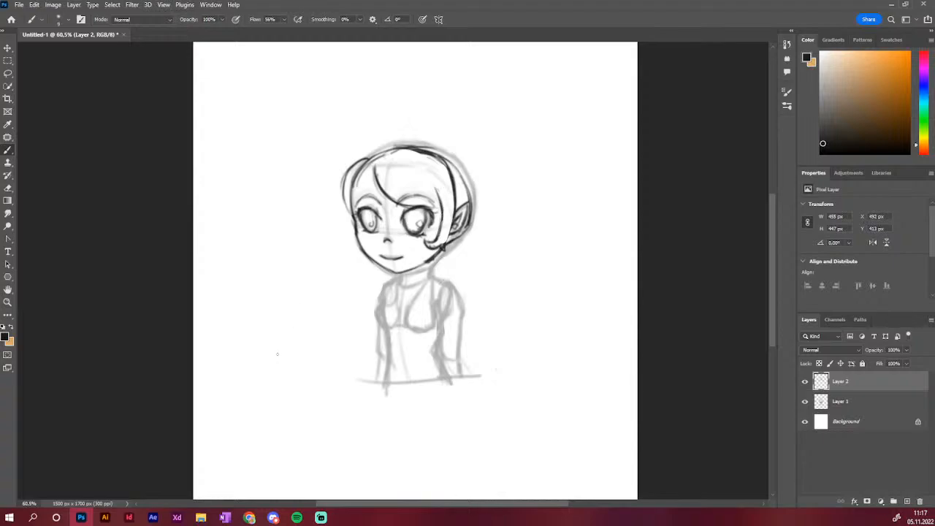
Refine the curled hair tips on the near cheek just below the ear
drag(457, 218, 443, 244)
key(e)
key(b)
mouse_move(441, 227)
mouse_down()
mouse_move(442, 217)
mouse_move(441, 237)
mouse_up()
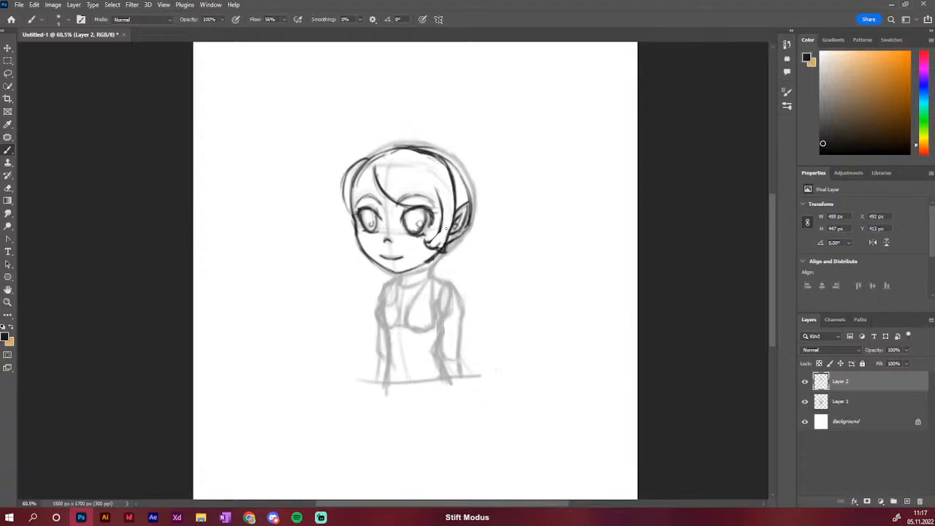
mouse_move(438, 237)
mouse_down()
mouse_move(443, 226)
mouse_move(440, 234)
mouse_up()
Add sweeping strand lines inside the fringe above the near eye and erase the eyebrow lines they cover
mouse_move(377, 178)
mouse_down()
mouse_move(441, 214)
mouse_move(442, 223)
mouse_move(412, 191)
mouse_move(438, 207)
mouse_up()
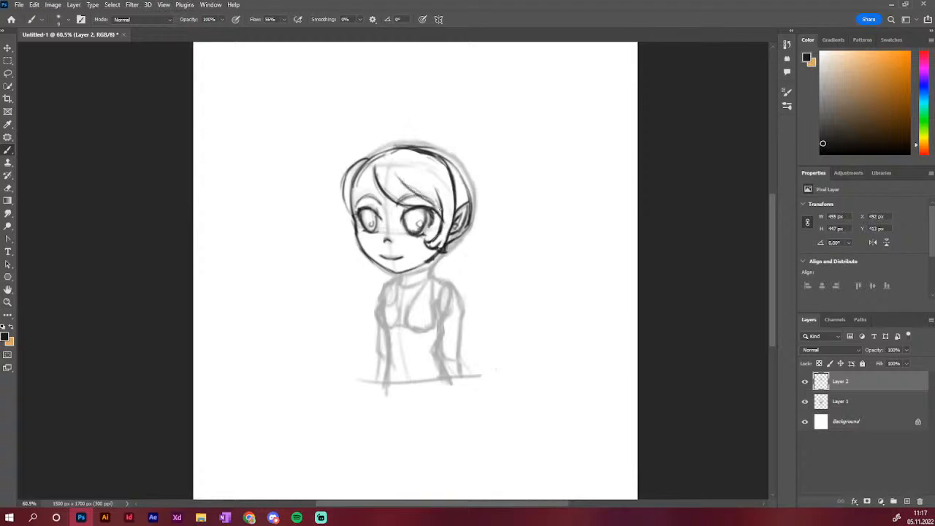
drag(403, 182, 438, 210)
mouse_move(420, 204)
mouse_down()
mouse_move(400, 197)
mouse_move(436, 202)
mouse_up()
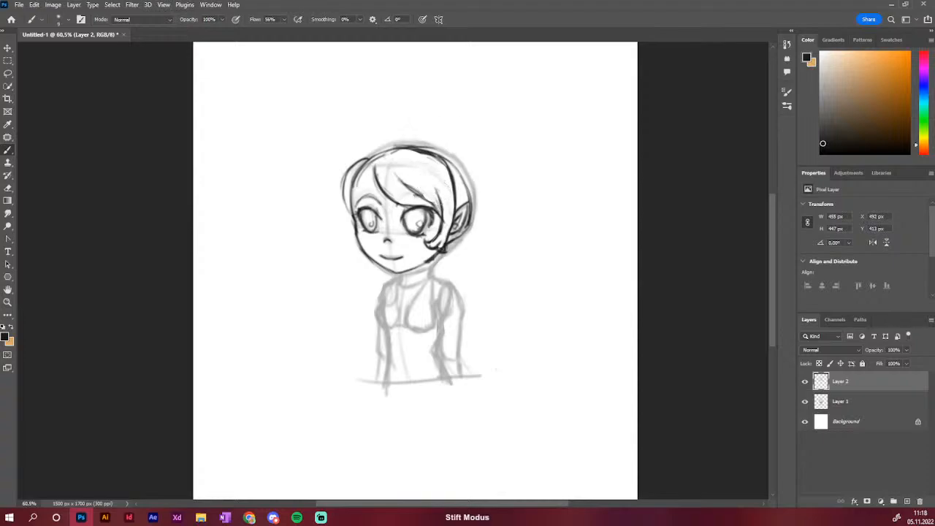
mouse_move(423, 171)
mouse_down()
mouse_move(442, 201)
mouse_move(434, 207)
mouse_up()
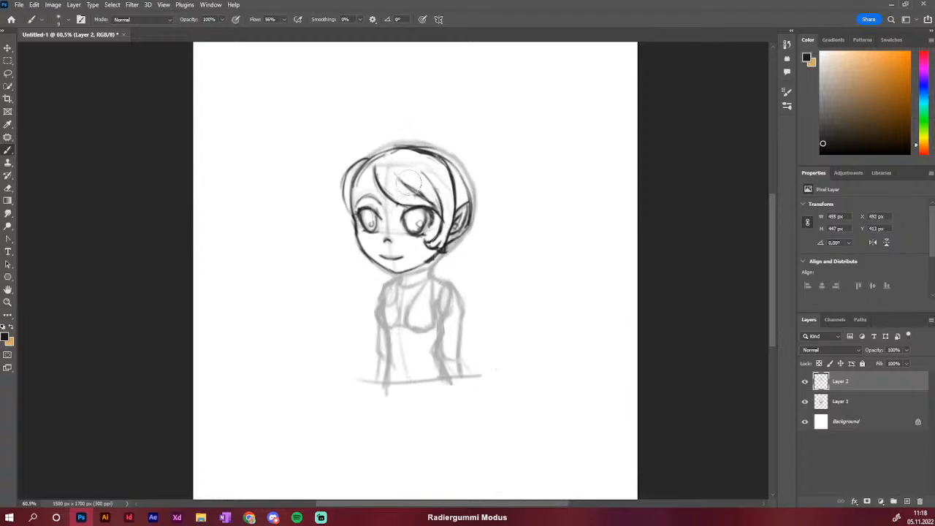
drag(402, 180, 441, 213)
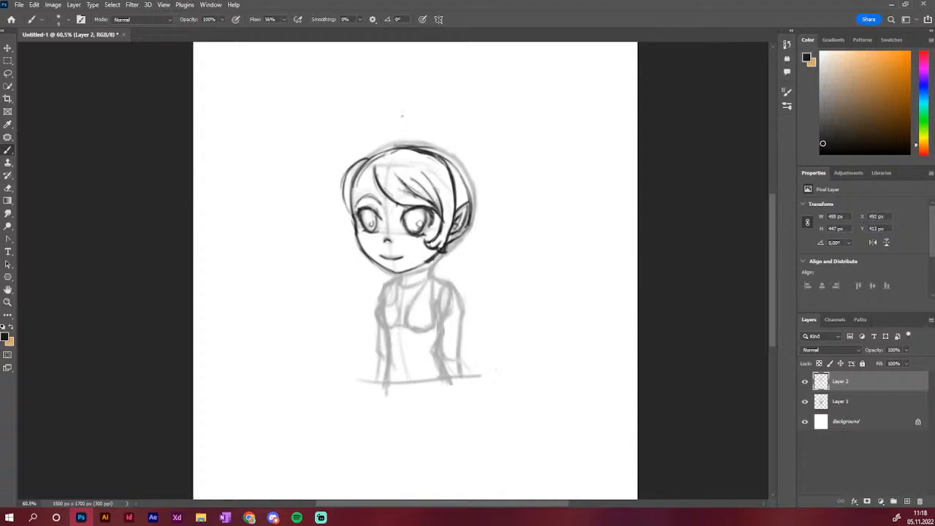
mouse_move(438, 200)
mouse_down()
mouse_move(399, 175)
mouse_move(443, 211)
mouse_up()
Shade the hair by the ear and reshape the side strand into pointed tips reaching below the near jaw
drag(457, 188, 451, 252)
drag(458, 203, 448, 261)
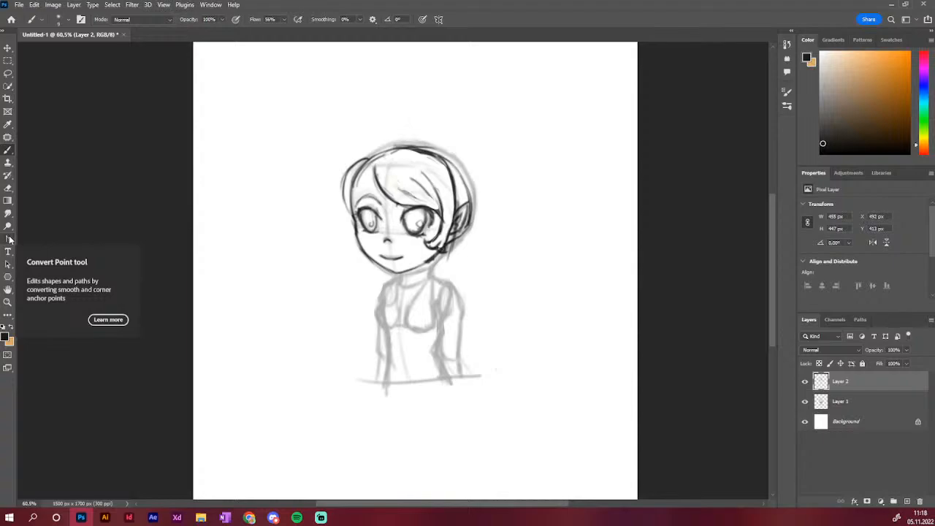
drag(437, 248, 438, 263)
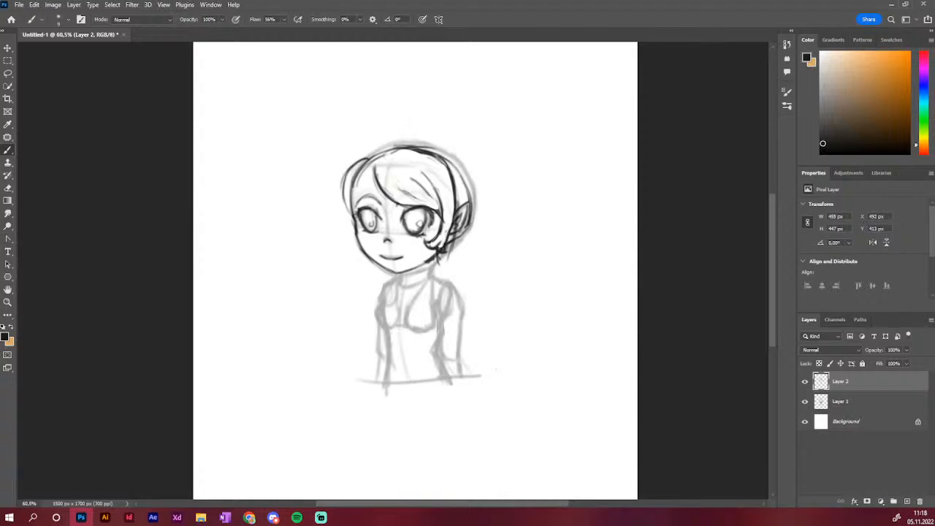
mouse_move(448, 231)
mouse_down()
mouse_move(441, 267)
mouse_move(438, 251)
mouse_up()
drag(443, 254, 442, 272)
drag(444, 238, 443, 269)
mouse_move(439, 236)
mouse_down()
mouse_move(424, 248)
mouse_move(432, 246)
mouse_up()
drag(442, 223, 440, 234)
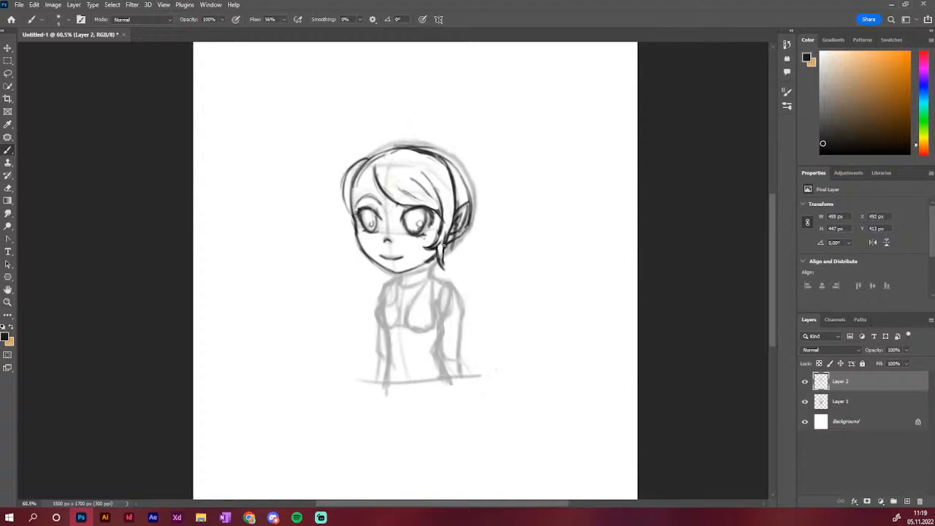
Draw a long wavy lock hanging from in front of the ear down to the near side of the chest
drag(458, 210, 454, 216)
drag(442, 206, 429, 211)
drag(454, 222, 443, 276)
drag(450, 244, 431, 301)
mouse_move(440, 263)
mouse_down()
mouse_move(423, 311)
mouse_move(430, 316)
mouse_move(438, 289)
mouse_move(432, 316)
mouse_move(426, 304)
mouse_up()
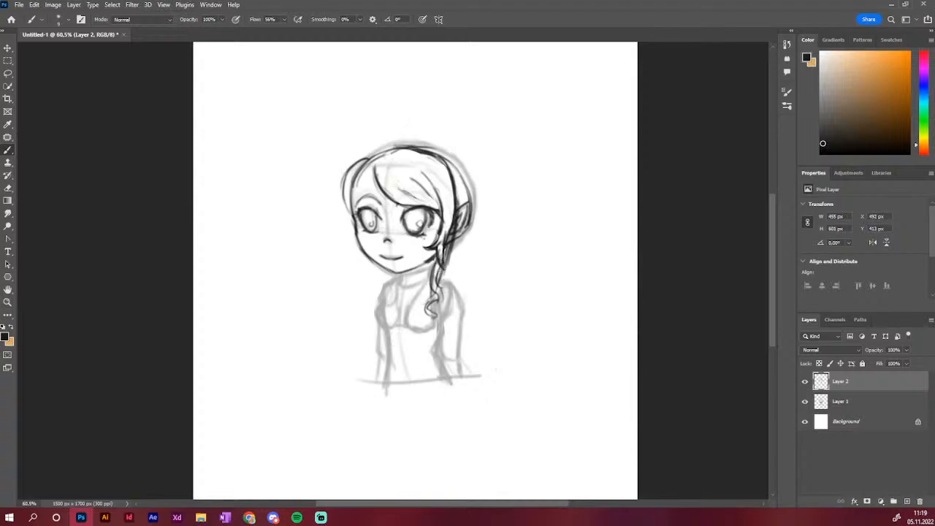
mouse_move(442, 269)
mouse_down()
mouse_move(438, 300)
mouse_move(429, 300)
mouse_up()
Rework the far-side hair closer to the temple and add a wavy lock hanging below the far side of the jaw
mouse_move(366, 159)
mouse_down()
mouse_move(356, 167)
mouse_move(381, 193)
mouse_move(353, 209)
mouse_move(356, 168)
mouse_move(370, 156)
mouse_up()
mouse_move(367, 158)
mouse_down()
mouse_move(346, 186)
mouse_move(349, 206)
mouse_move(351, 171)
mouse_move(370, 156)
mouse_move(362, 149)
mouse_up()
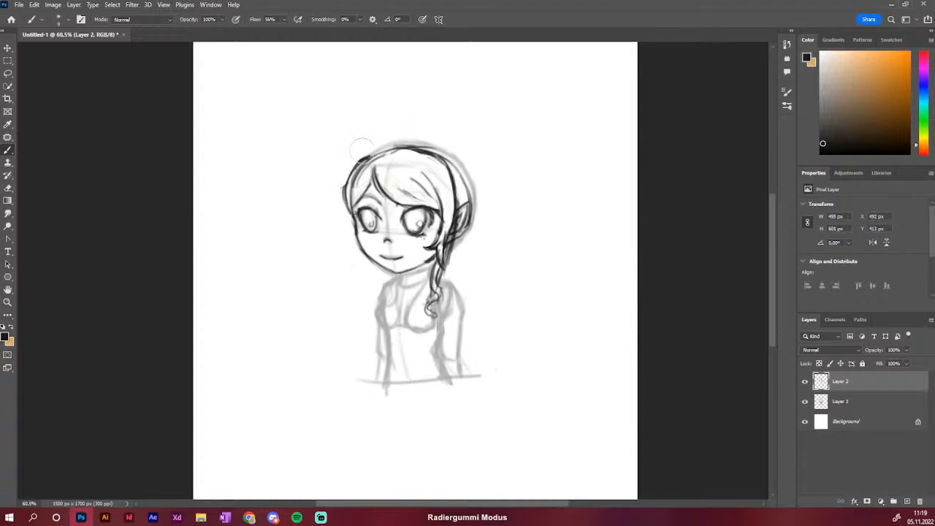
drag(334, 186, 343, 218)
mouse_move(346, 184)
mouse_down()
mouse_move(350, 173)
mouse_move(356, 226)
mouse_up()
drag(347, 166, 352, 208)
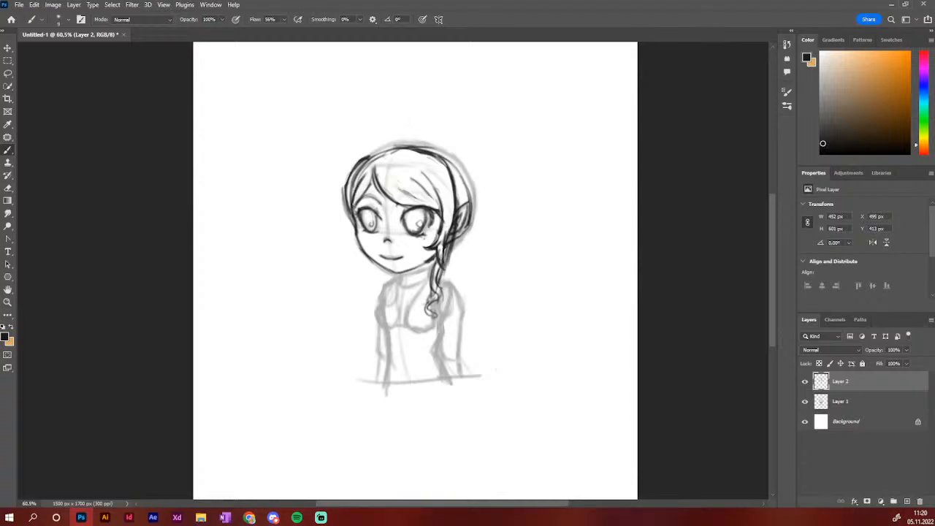
drag(351, 207, 353, 182)
mouse_move(381, 269)
mouse_down()
mouse_move(382, 312)
mouse_move(392, 281)
mouse_move(379, 313)
mouse_up()
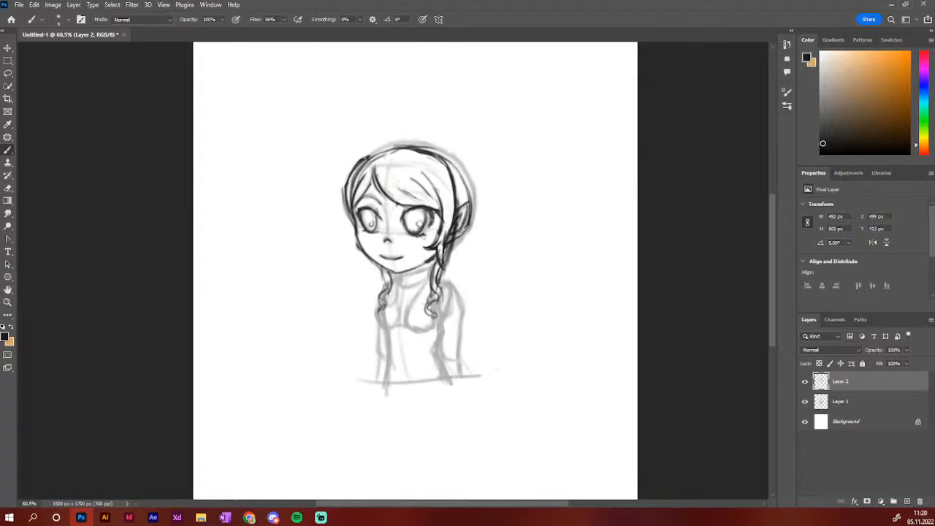
Outline the outer hair contour from the far temple over the crown to the back of the head behind the ear
mouse_move(363, 162)
mouse_down()
mouse_move(391, 140)
mouse_move(399, 142)
mouse_move(377, 149)
mouse_move(397, 147)
mouse_up()
mouse_move(464, 237)
mouse_down()
mouse_move(449, 262)
mouse_move(473, 192)
mouse_move(466, 175)
mouse_up()
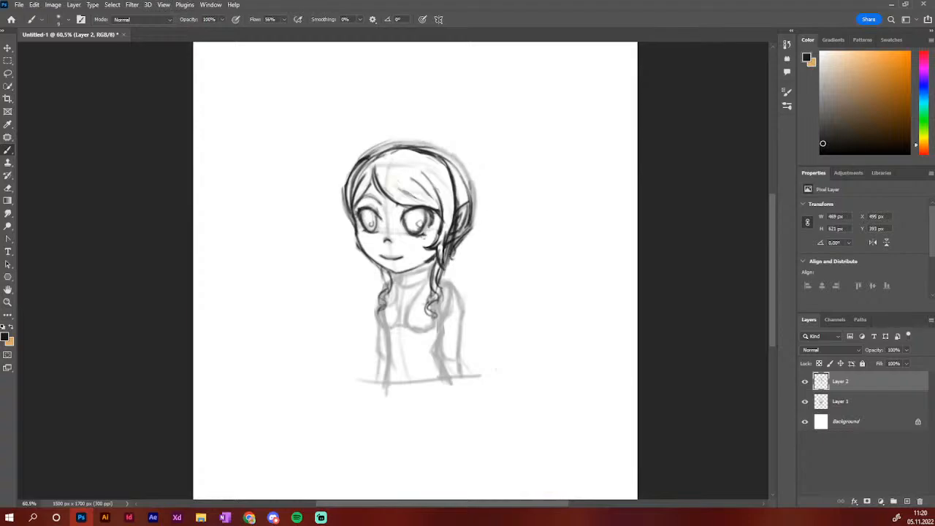
drag(361, 158, 385, 145)
mouse_move(370, 152)
mouse_down()
mouse_move(435, 138)
mouse_move(424, 141)
mouse_move(465, 164)
mouse_move(475, 229)
mouse_up()
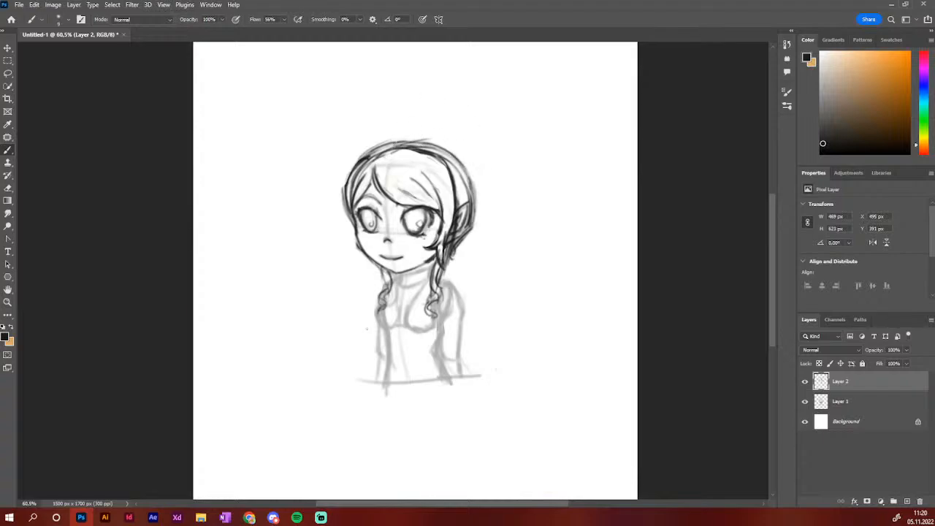
mouse_move(427, 143)
mouse_down()
mouse_move(451, 126)
mouse_move(375, 129)
mouse_move(382, 143)
mouse_move(445, 139)
mouse_move(441, 150)
mouse_up()
Draw a pointed bow on top of the head and the raised hair volume curving behind it
mouse_move(387, 129)
mouse_down()
mouse_move(402, 139)
mouse_move(382, 131)
mouse_up()
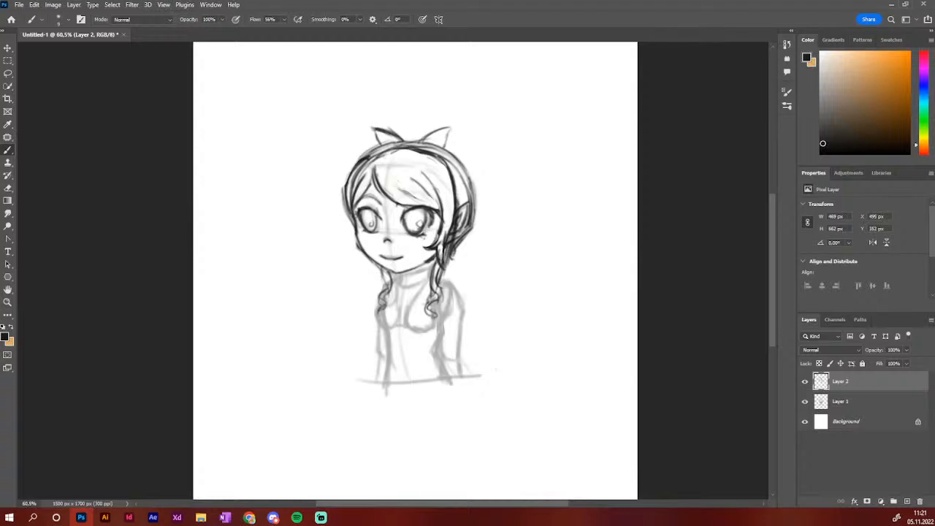
drag(375, 131, 407, 143)
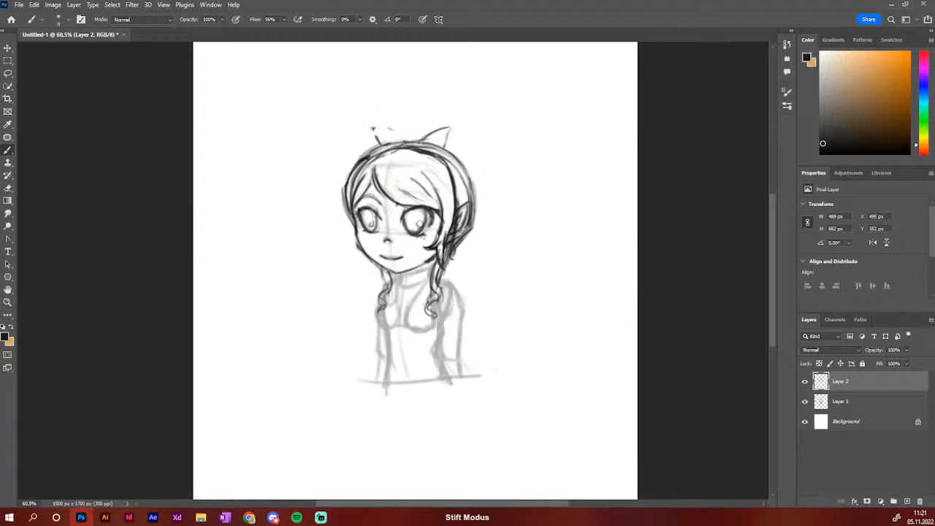
mouse_move(375, 130)
mouse_down()
mouse_move(406, 140)
mouse_move(374, 127)
mouse_move(387, 132)
mouse_move(375, 134)
mouse_move(380, 143)
mouse_move(449, 129)
mouse_move(445, 147)
mouse_move(411, 131)
mouse_move(426, 125)
mouse_move(458, 139)
mouse_up()
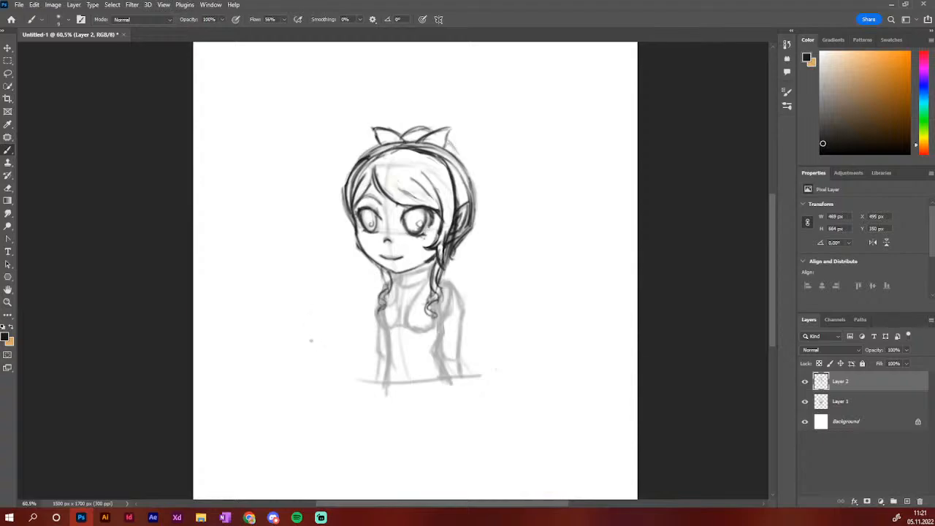
mouse_move(423, 117)
mouse_down()
mouse_move(441, 124)
mouse_move(423, 126)
mouse_move(440, 124)
mouse_move(471, 172)
mouse_up()
drag(450, 133, 467, 174)
Draw the long hair flowing from behind the ear down the back to elbow height and erase the stray lines across the torso
mouse_move(460, 228)
mouse_down()
mouse_move(467, 278)
mouse_move(479, 293)
mouse_up()
drag(487, 320, 476, 332)
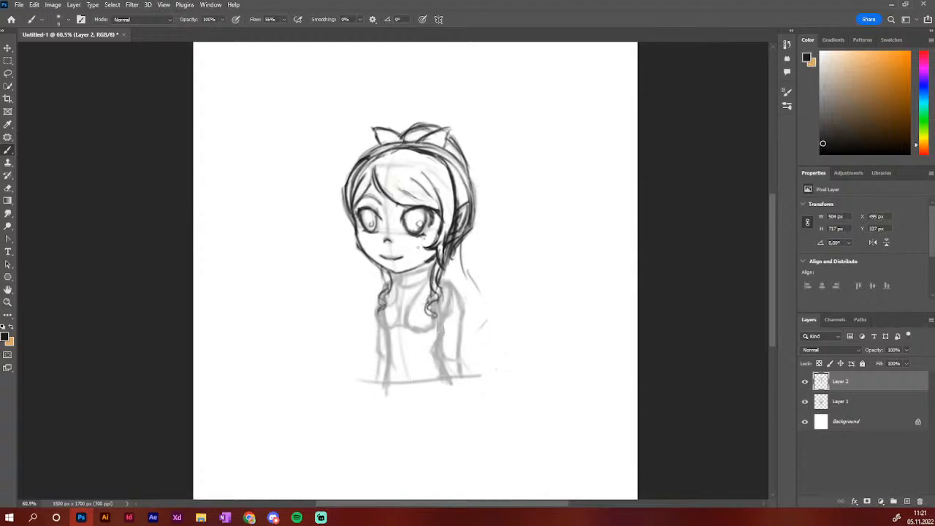
mouse_move(387, 295)
mouse_down()
mouse_move(392, 333)
mouse_move(413, 372)
mouse_move(447, 364)
mouse_move(477, 334)
mouse_up()
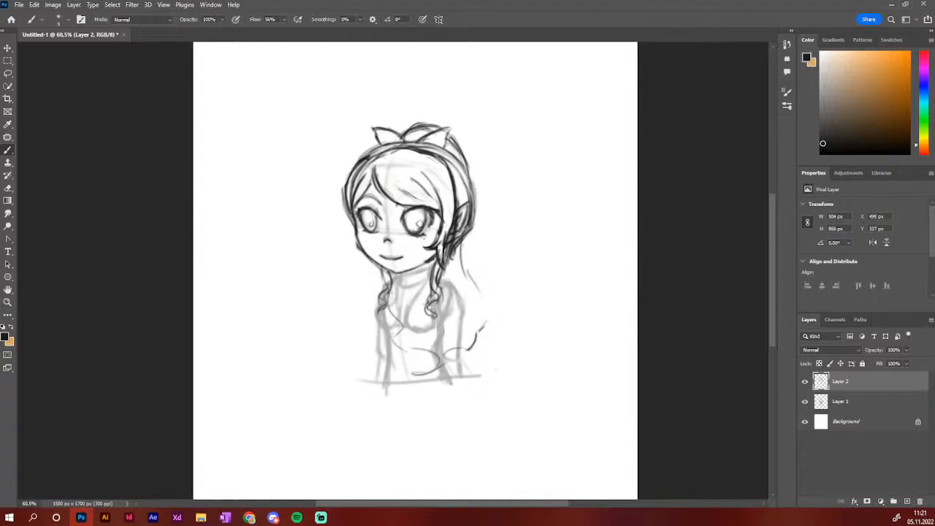
mouse_move(462, 247)
mouse_down()
mouse_move(484, 298)
mouse_move(487, 325)
mouse_move(478, 337)
mouse_up()
key(e)
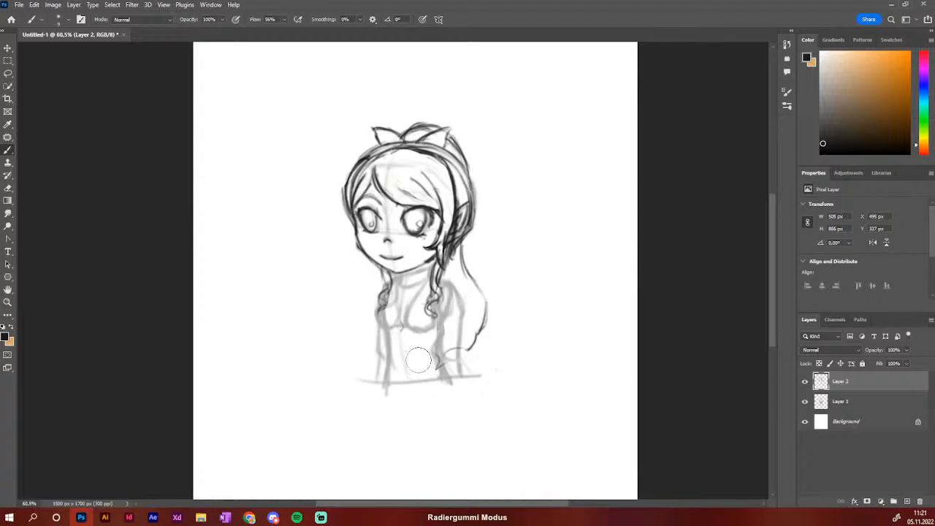
mouse_move(418, 361)
mouse_down()
mouse_move(443, 385)
mouse_move(439, 361)
mouse_move(448, 382)
mouse_up()
key(b)
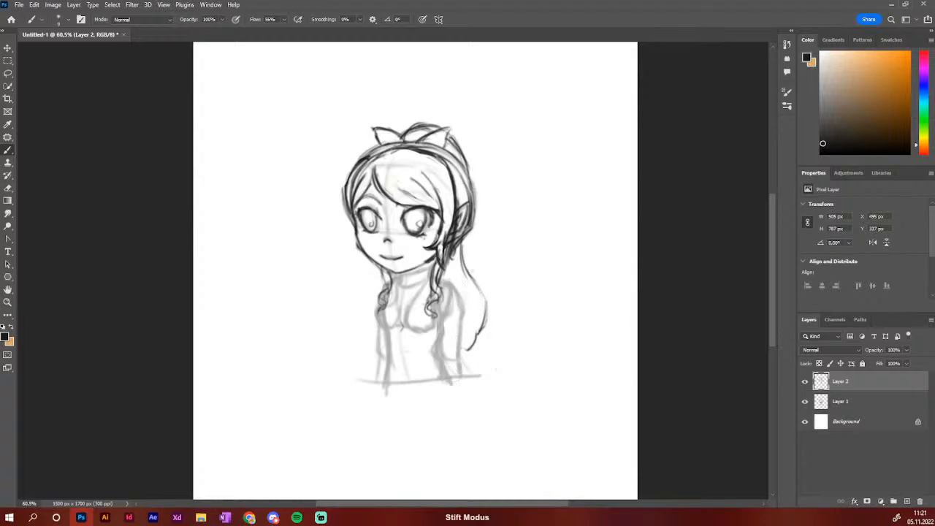
mouse_move(463, 247)
mouse_down()
mouse_move(483, 304)
mouse_move(477, 341)
mouse_move(459, 356)
mouse_up()
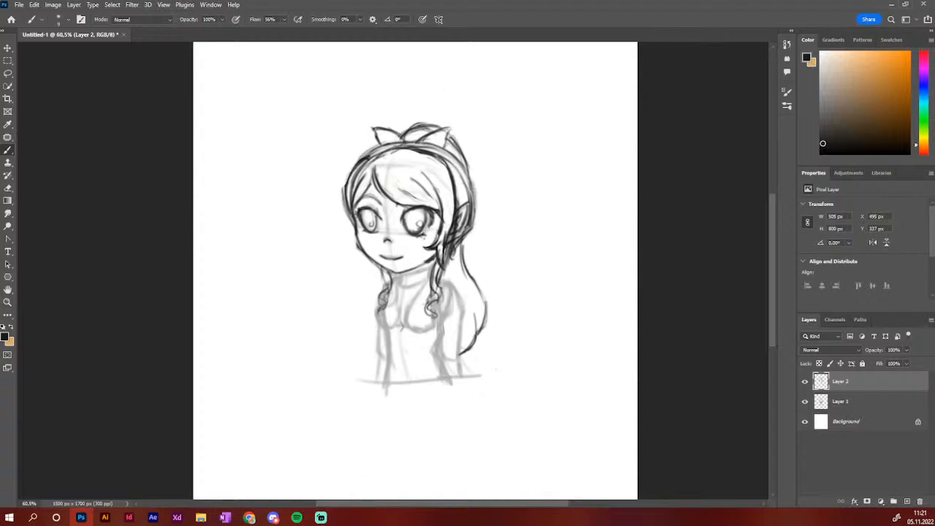
Add inner strands and a front edge to the long hair falling behind the near shoulder
drag(453, 254, 485, 298)
mouse_move(452, 279)
mouse_down()
mouse_move(476, 314)
mouse_move(453, 349)
mouse_up()
drag(467, 304, 459, 337)
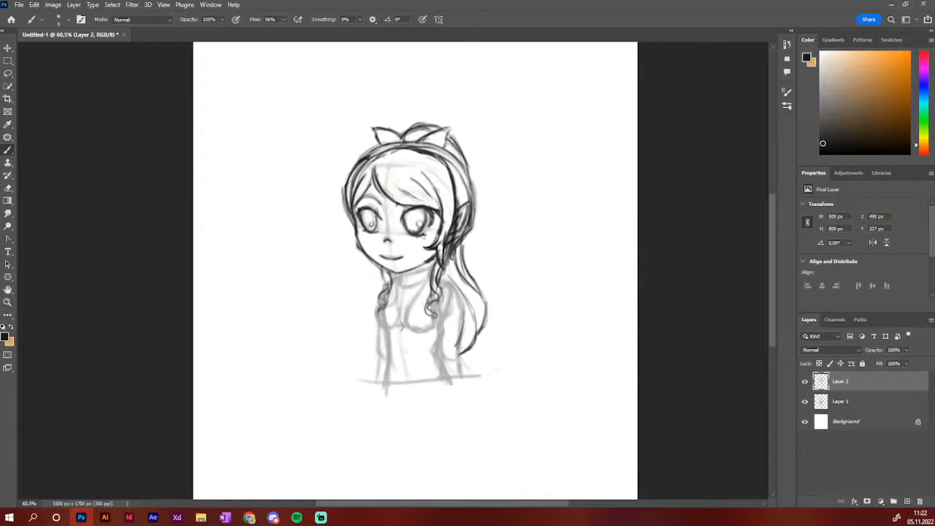
drag(466, 285, 456, 321)
drag(458, 268, 472, 314)
drag(448, 258, 456, 285)
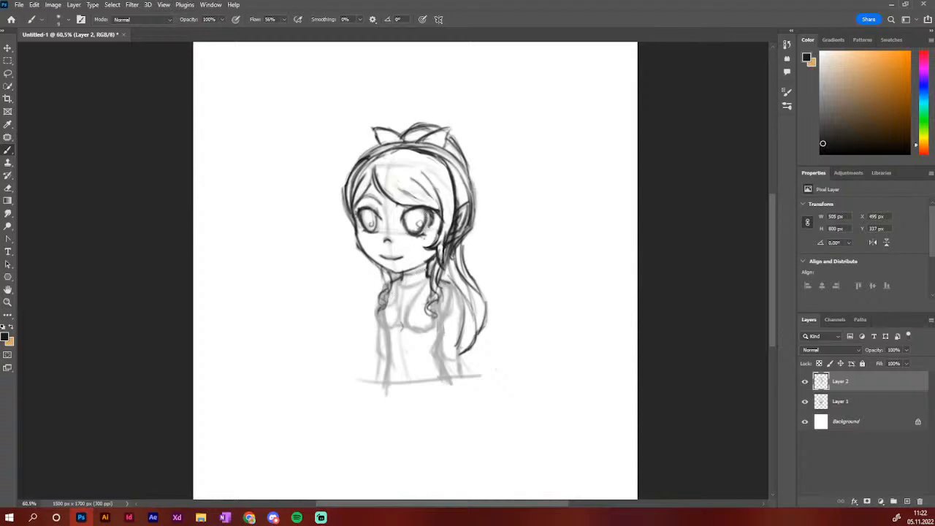
Draw the collar line around the neck and outline the bodice with bands above and below the chest
mouse_move(427, 270)
mouse_down()
mouse_move(404, 277)
mouse_move(411, 282)
mouse_up()
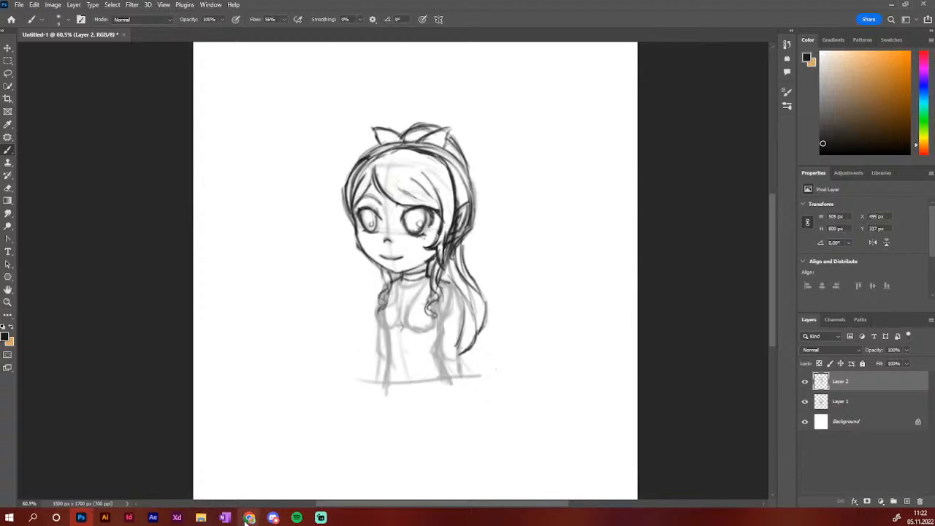
mouse_move(249, 517)
mouse_move(382, 300)
mouse_down()
mouse_move(439, 301)
mouse_move(378, 307)
mouse_move(421, 302)
mouse_move(443, 314)
mouse_up()
mouse_move(385, 303)
mouse_down()
mouse_move(378, 326)
mouse_move(427, 324)
mouse_move(442, 332)
mouse_move(400, 332)
mouse_move(434, 338)
mouse_up()
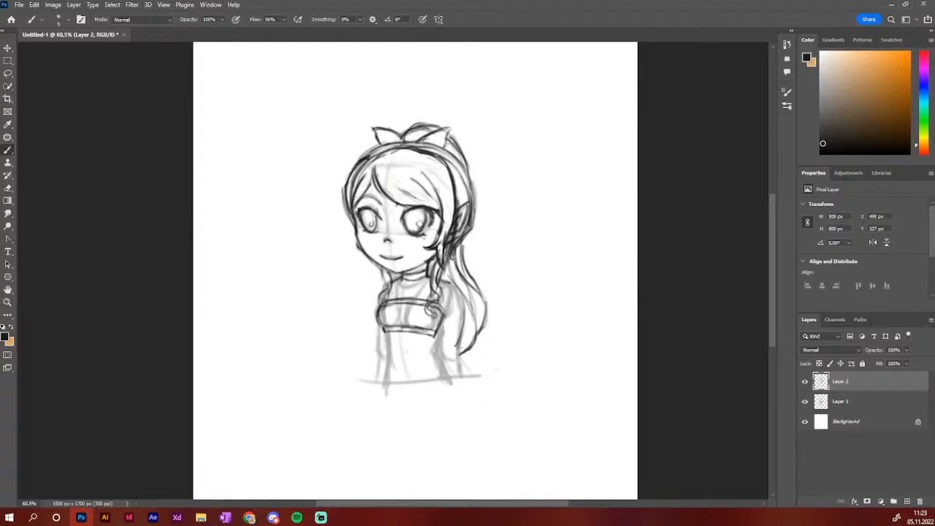
Draw the dress's flaring side contours and vertical fold lines from the bodice band to below the waist
mouse_move(394, 349)
mouse_down()
mouse_move(396, 333)
mouse_move(394, 399)
mouse_up()
drag(410, 331, 431, 391)
mouse_move(397, 333)
mouse_down()
mouse_move(394, 380)
mouse_move(417, 352)
mouse_move(428, 384)
mouse_up()
mouse_move(431, 332)
mouse_down()
mouse_move(439, 359)
mouse_move(435, 343)
mouse_move(495, 370)
mouse_move(453, 389)
mouse_up()
drag(389, 331, 383, 388)
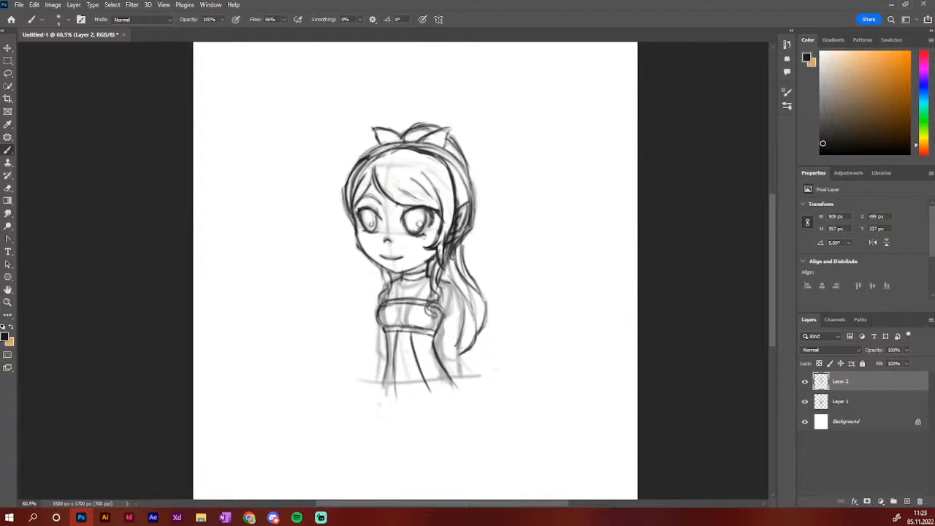
mouse_move(277, 513)
mouse_move(571, 189)
mouse_down()
mouse_move(556, 207)
mouse_move(552, 242)
mouse_up()
mouse_move(571, 190)
mouse_down()
mouse_move(562, 243)
mouse_move(571, 245)
mouse_up()
mouse_move(587, 190)
mouse_down()
mouse_move(577, 238)
mouse_move(585, 244)
mouse_up()
mouse_move(555, 192)
mouse_down()
mouse_move(581, 185)
mouse_move(593, 238)
mouse_up()
Outline the near arm from the shoulder down past the waist, in front of the long hair
drag(456, 292, 461, 342)
drag(445, 307, 453, 347)
drag(443, 311, 463, 365)
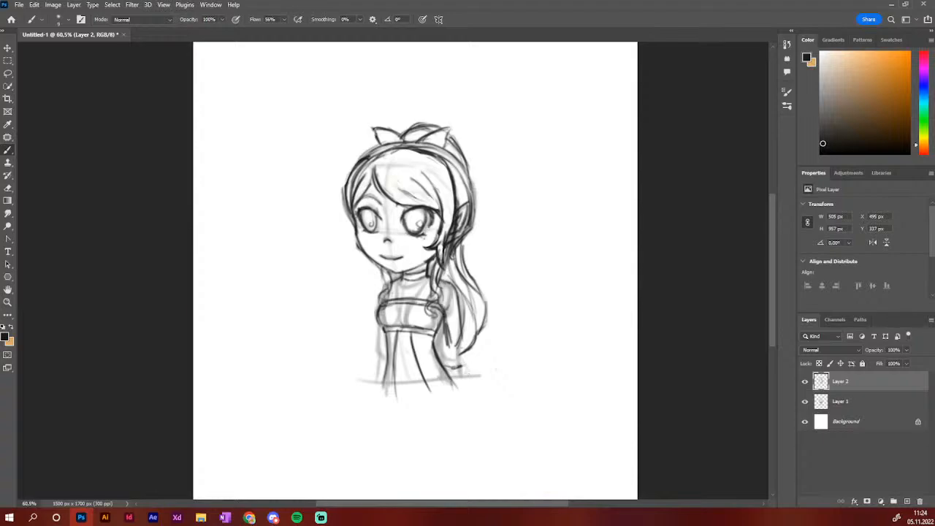
drag(464, 366, 451, 368)
mouse_move(446, 326)
mouse_down()
mouse_move(447, 349)
mouse_move(460, 349)
mouse_up()
mouse_move(457, 307)
mouse_down()
mouse_move(460, 382)
mouse_move(471, 375)
mouse_move(473, 383)
mouse_up()
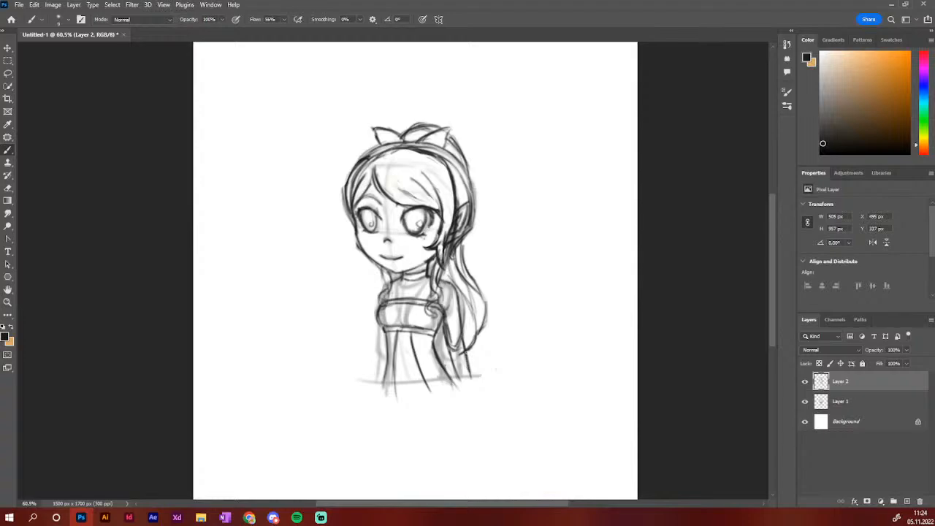
Refine the near forearm and the gap beside the dress, and add the hem of a short sleeve
mouse_move(463, 349)
mouse_down()
mouse_move(451, 335)
mouse_move(463, 380)
mouse_up()
drag(447, 354, 447, 369)
mouse_move(443, 328)
mouse_down()
mouse_move(450, 370)
mouse_move(445, 329)
mouse_move(446, 357)
mouse_up()
drag(445, 314, 460, 309)
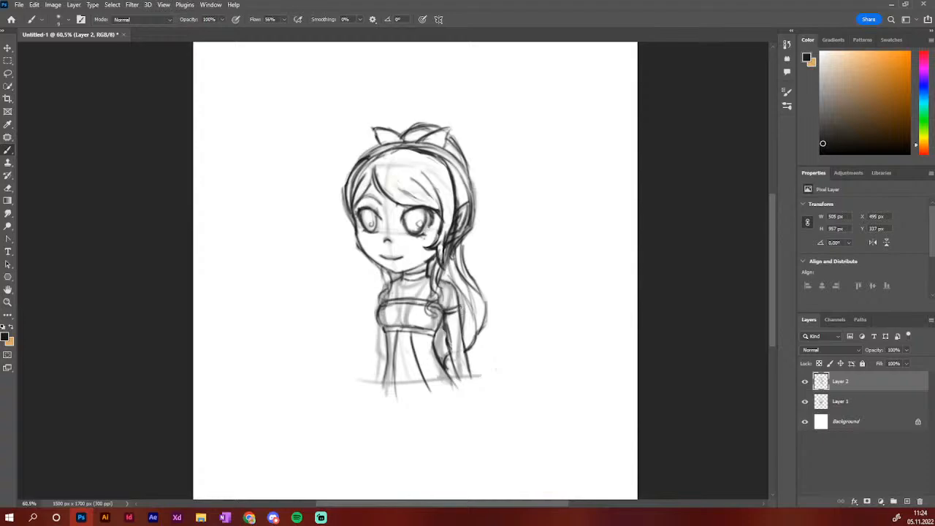
mouse_move(297, 517)
drag(460, 310, 466, 396)
drag(445, 321, 458, 389)
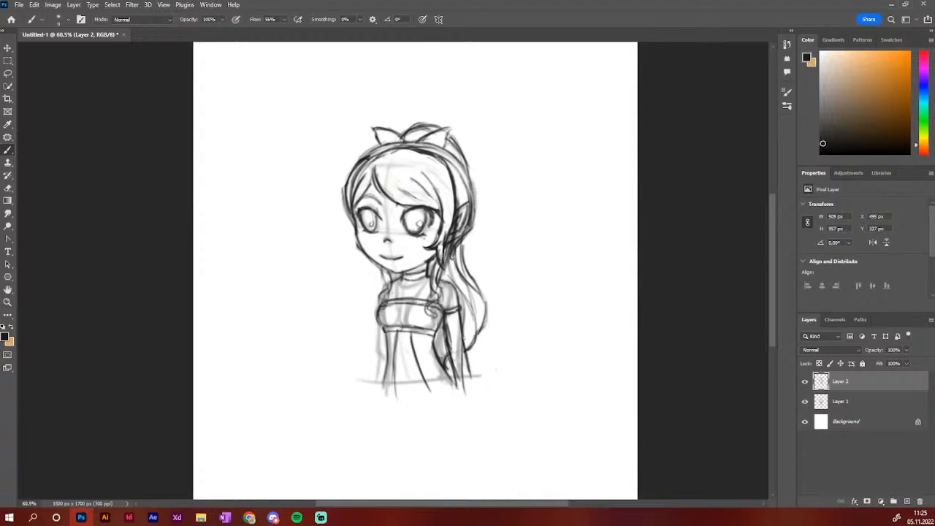
drag(472, 352, 466, 374)
key(ctrl+z)
key(ctrl+z)
key(ctrl+z)
key(ctrl+z)
key(ctrl+z)
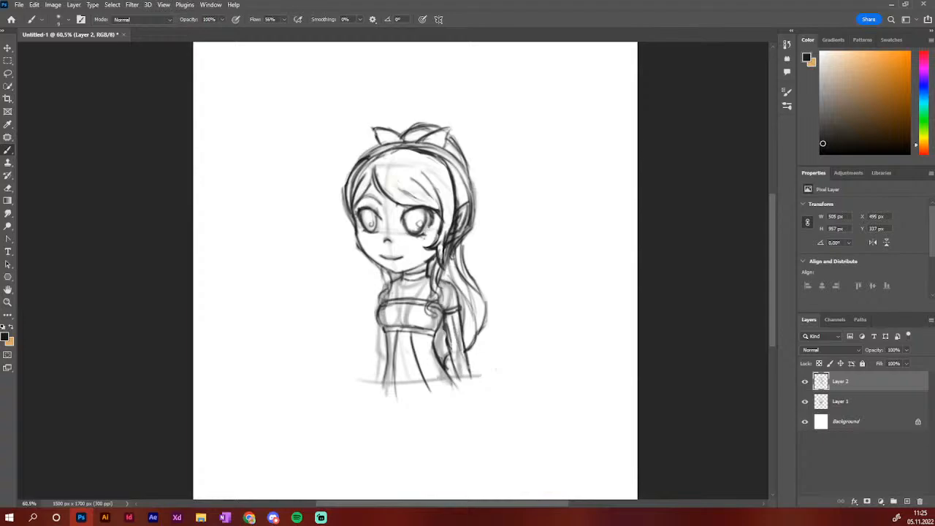
Redraw the near forearm from the elbow with its outer edge angled outward to the bottom of the figure
drag(458, 351, 462, 388)
drag(444, 314, 458, 390)
mouse_move(458, 349)
mouse_down()
mouse_move(465, 393)
mouse_move(470, 384)
mouse_up()
drag(463, 348, 475, 390)
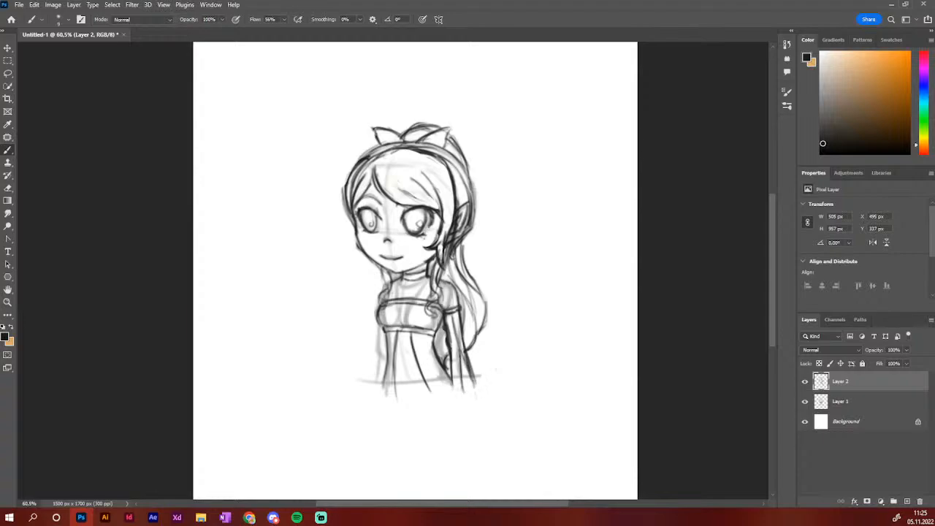
drag(461, 347, 472, 387)
key(b)
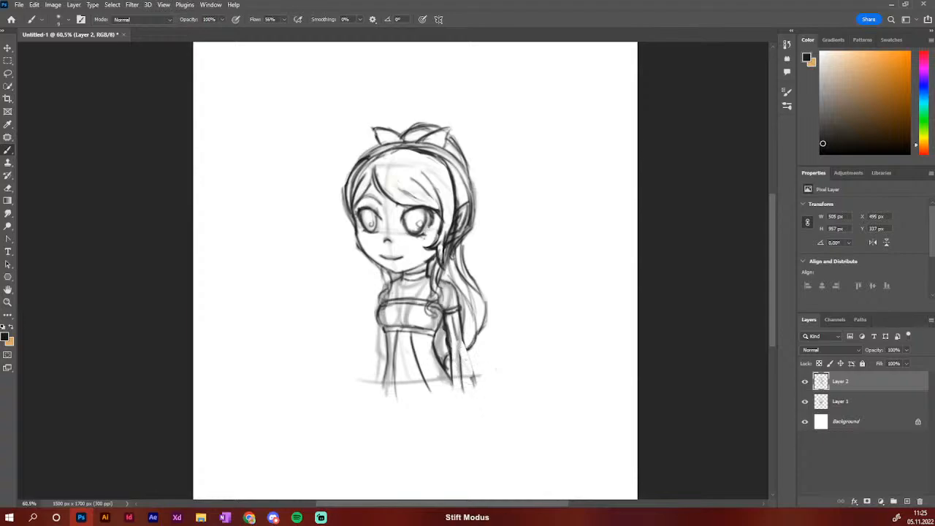
drag(458, 341, 476, 390)
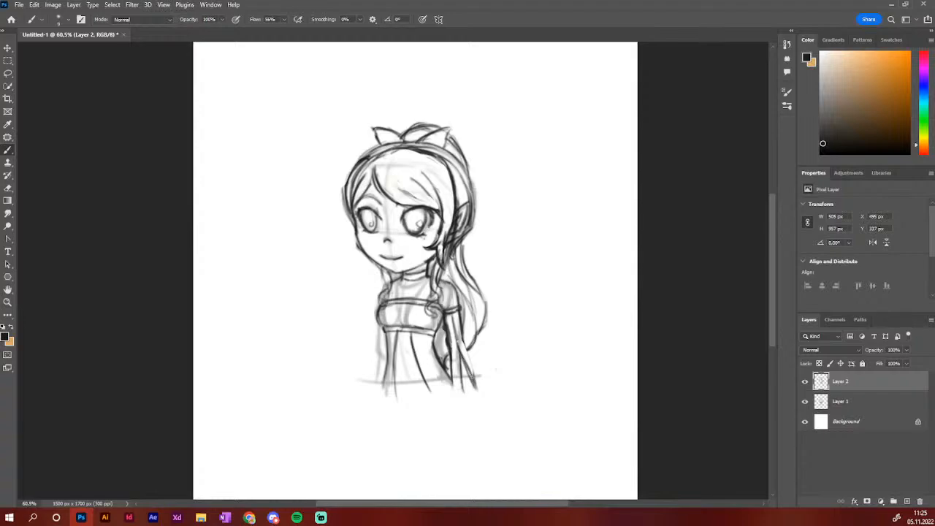
drag(463, 341, 475, 381)
Outline the far shoulder and the far arm hanging straight beside the dress
drag(388, 282, 377, 317)
drag(383, 327, 378, 369)
drag(381, 326, 376, 389)
drag(380, 334, 375, 390)
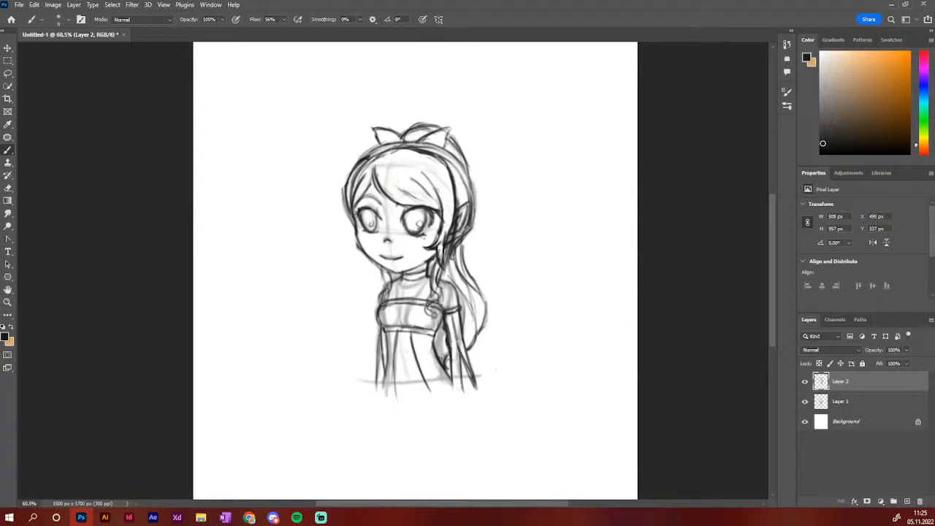
drag(381, 348, 377, 391)
drag(381, 342, 380, 385)
Erase the rough strokes of the far arm and redraw its contour with darker lines
key(e)
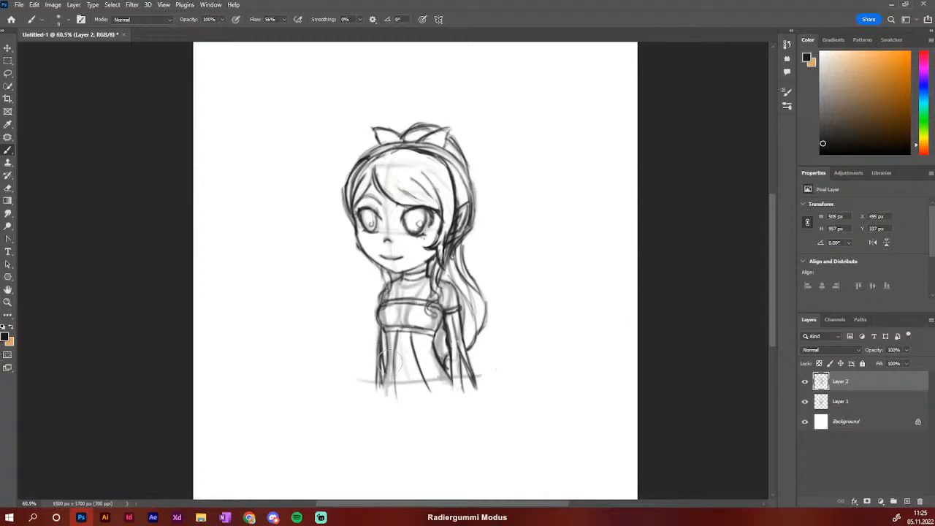
drag(377, 342, 374, 371)
key(b)
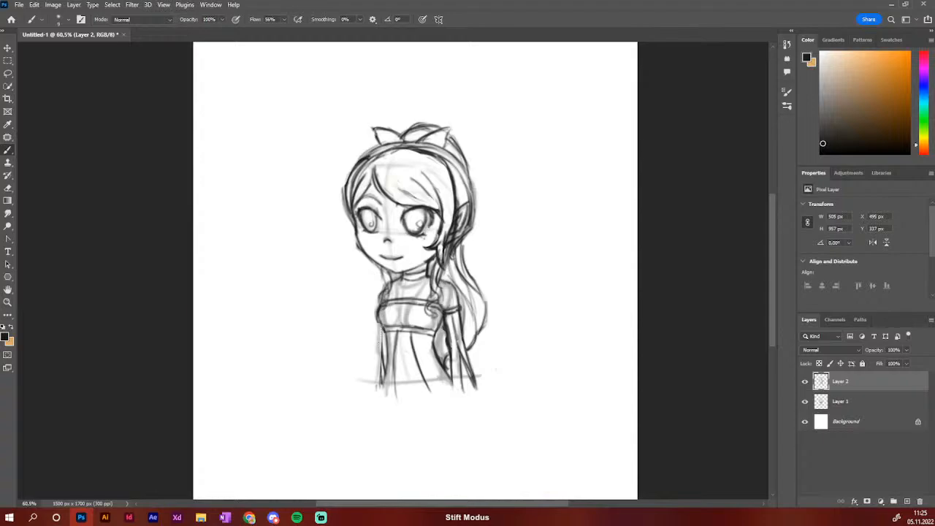
drag(381, 325, 383, 371)
key(e)
mouse_move(378, 364)
mouse_down()
mouse_move(373, 348)
mouse_move(380, 355)
mouse_up()
key(b)
drag(382, 323, 380, 381)
mouse_move(380, 348)
mouse_down()
mouse_move(378, 393)
mouse_move(382, 383)
mouse_up()
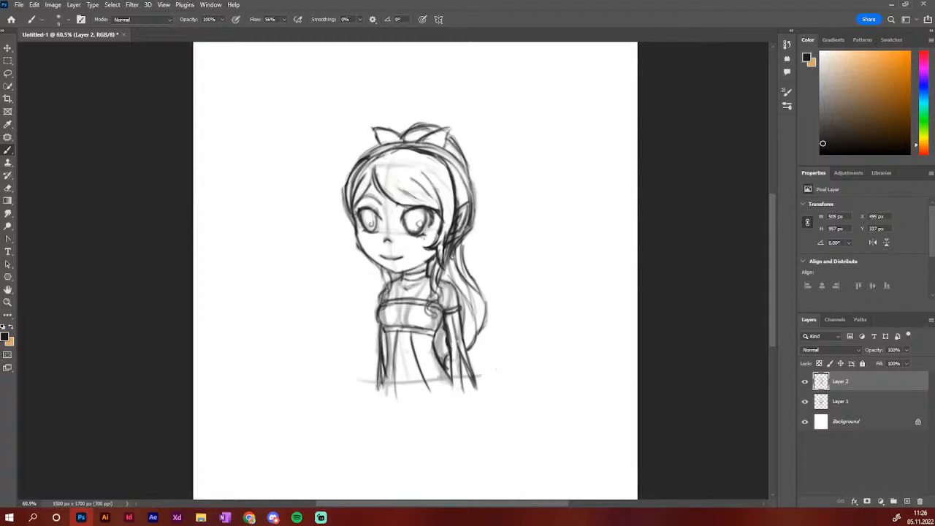
Add small collarbone lines below the neck and a short fold stroke on the bodice
mouse_move(413, 281)
mouse_down()
mouse_move(430, 282)
mouse_move(401, 286)
mouse_up()
drag(412, 286, 423, 282)
drag(418, 325, 416, 307)
Draw a large pointed upper wing rising from the back behind the long hair
drag(457, 255, 515, 228)
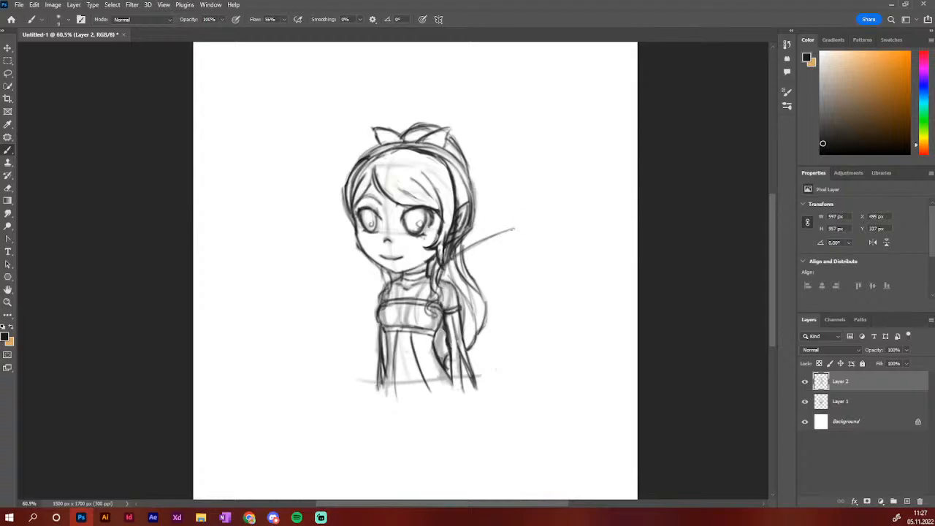
drag(517, 227, 522, 223)
drag(429, 334, 444, 330)
drag(524, 223, 482, 306)
mouse_move(434, 335)
mouse_down()
mouse_move(466, 323)
mouse_move(499, 291)
mouse_move(516, 247)
mouse_up()
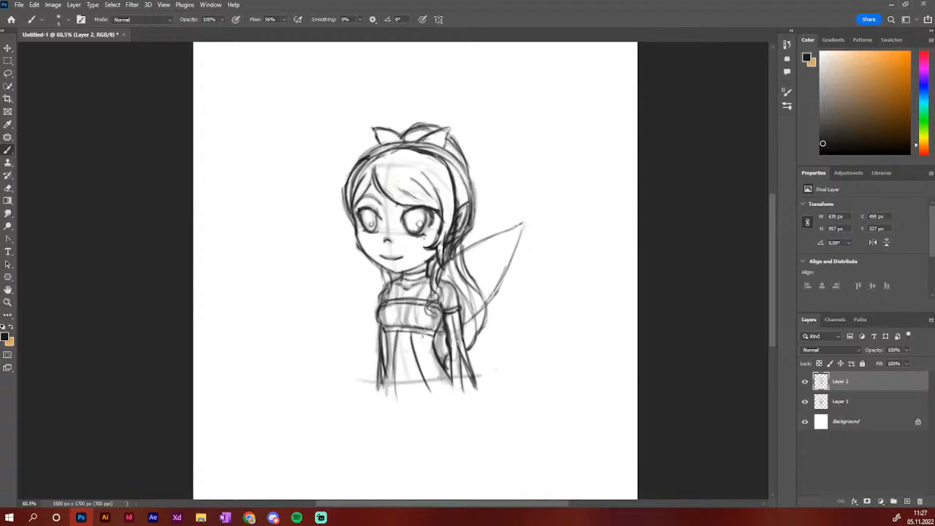
Draw a smaller pointed lower wing behind the near arm and connect it to the upper wing's lower edge
mouse_move(422, 337)
mouse_down()
mouse_move(436, 365)
mouse_move(466, 370)
mouse_up()
drag(467, 323, 485, 374)
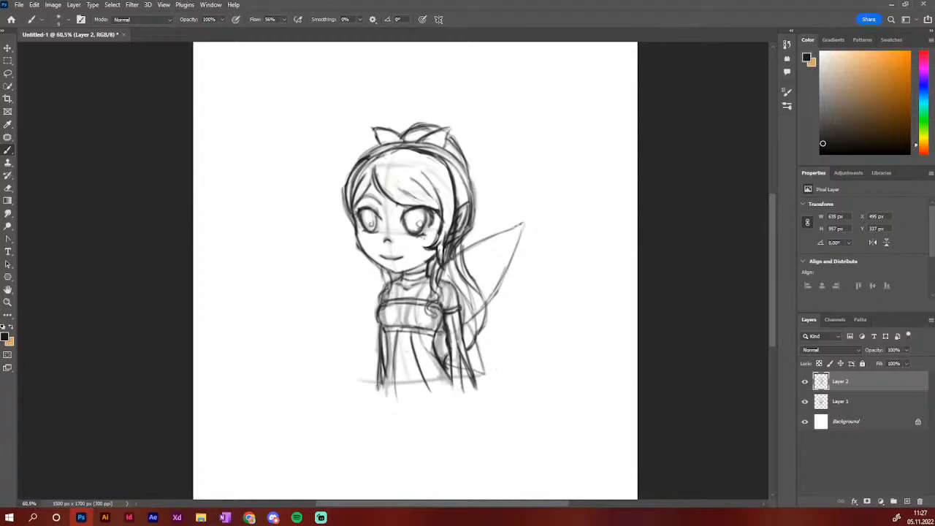
drag(466, 322, 484, 373)
drag(463, 324, 483, 308)
Reshape the upper wing with a darker top edge and a narrower outer edge, thinning the thick stroke with the eraser
mouse_move(455, 258)
mouse_down()
mouse_move(500, 233)
mouse_move(499, 265)
mouse_up()
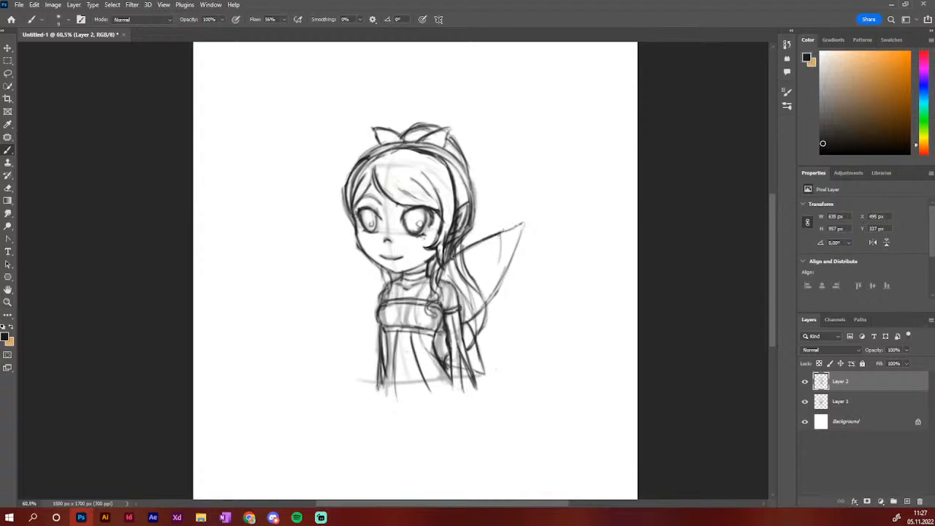
mouse_move(501, 232)
mouse_down()
mouse_move(503, 247)
mouse_move(513, 228)
mouse_move(505, 250)
mouse_up()
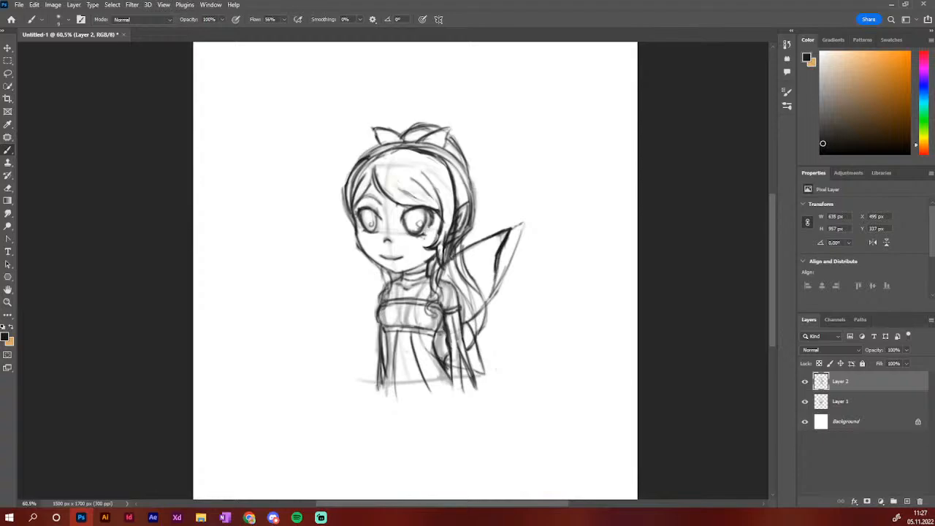
drag(516, 236, 503, 260)
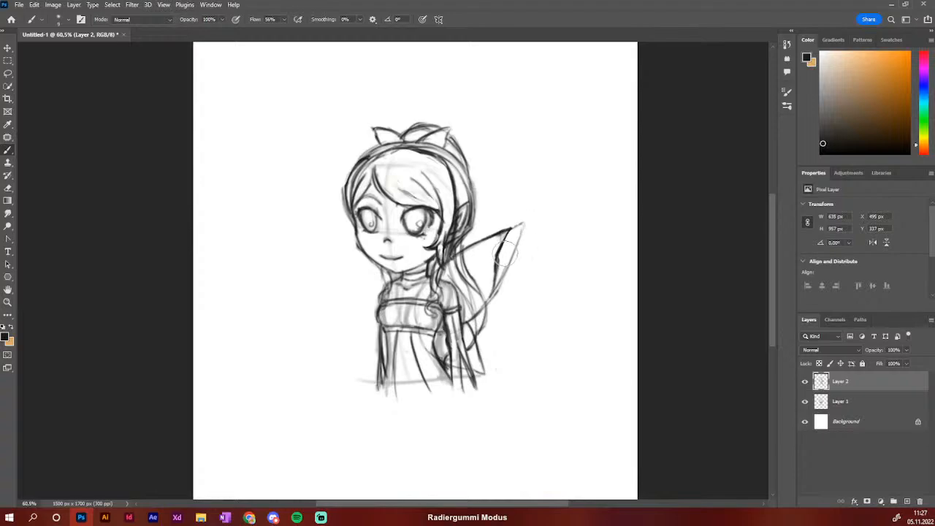
key(b)
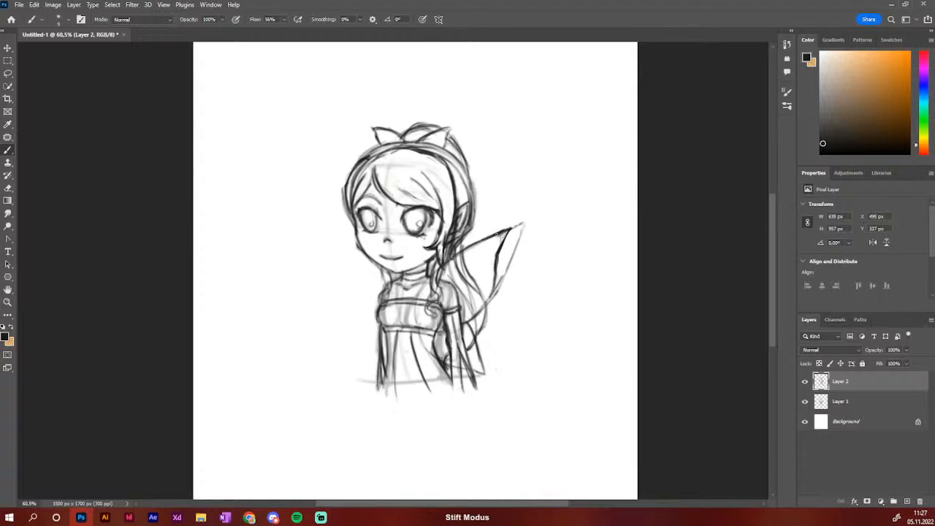
drag(498, 234, 513, 228)
key(e)
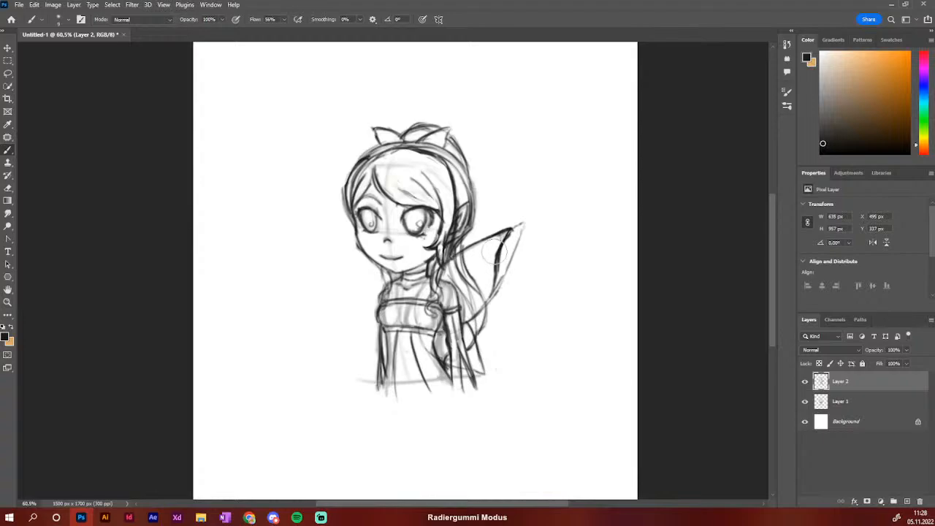
mouse_move(499, 272)
mouse_down()
mouse_move(493, 257)
mouse_move(510, 230)
mouse_move(497, 276)
mouse_up()
key(b)
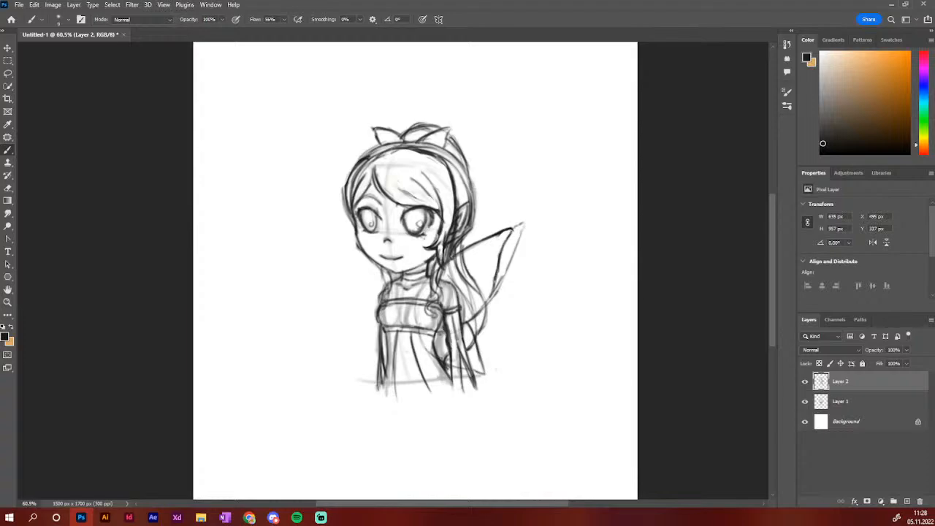
Darken the lower wing's outline and erase the old tip and outer edge of the upper wing
mouse_move(476, 378)
mouse_down()
mouse_move(487, 371)
mouse_move(483, 380)
mouse_move(474, 374)
mouse_up()
drag(469, 321, 484, 370)
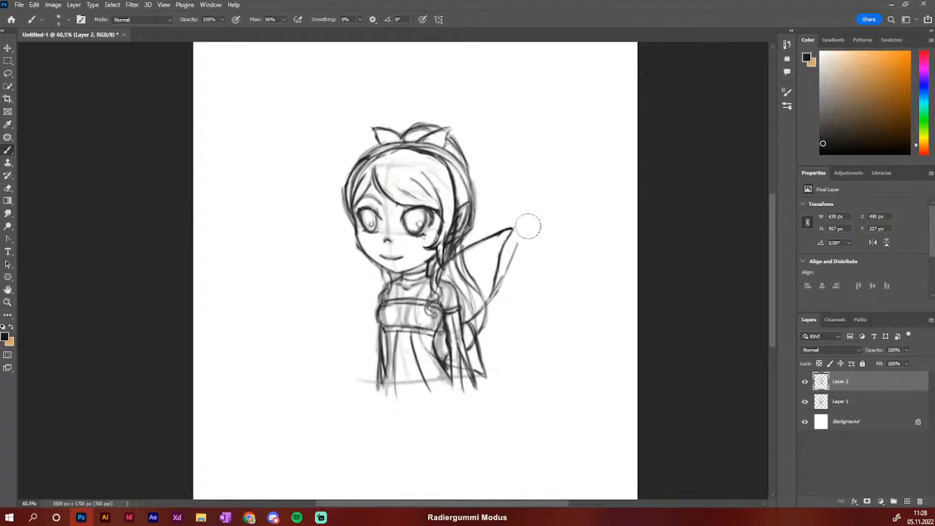
mouse_move(526, 227)
mouse_down()
mouse_move(501, 292)
mouse_move(514, 271)
mouse_up()
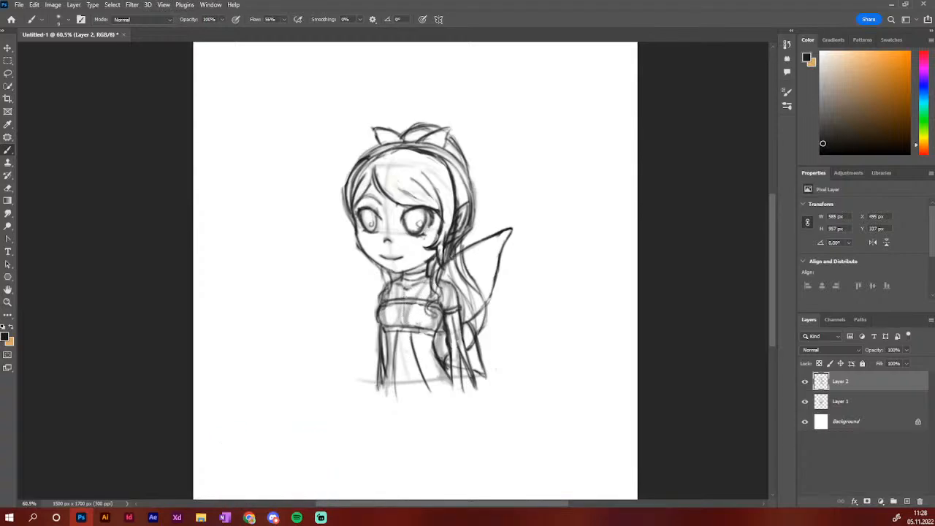
Add a centre crease on the bodice and rough in long hair falling along the far side of the body
drag(407, 298, 406, 314)
drag(405, 278, 405, 297)
drag(359, 237, 379, 350)
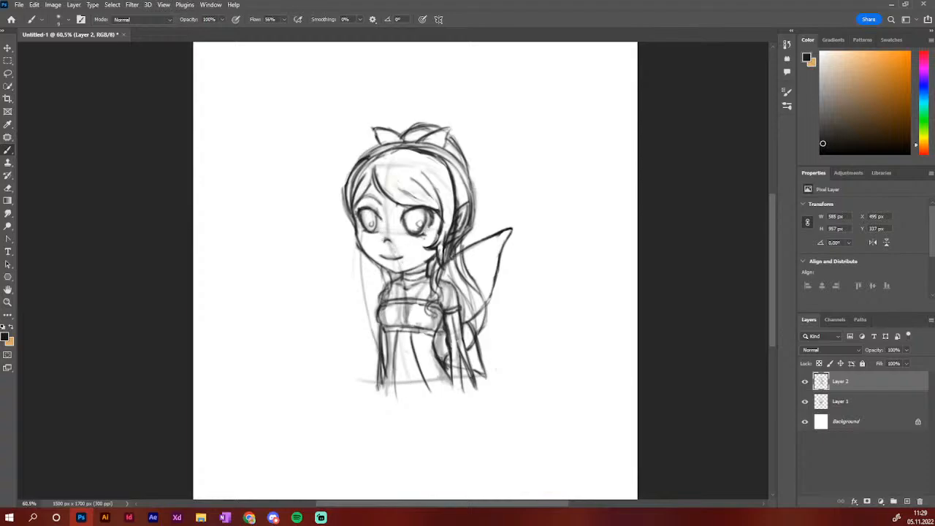
drag(369, 234, 379, 346)
drag(374, 312, 388, 378)
drag(405, 329, 389, 376)
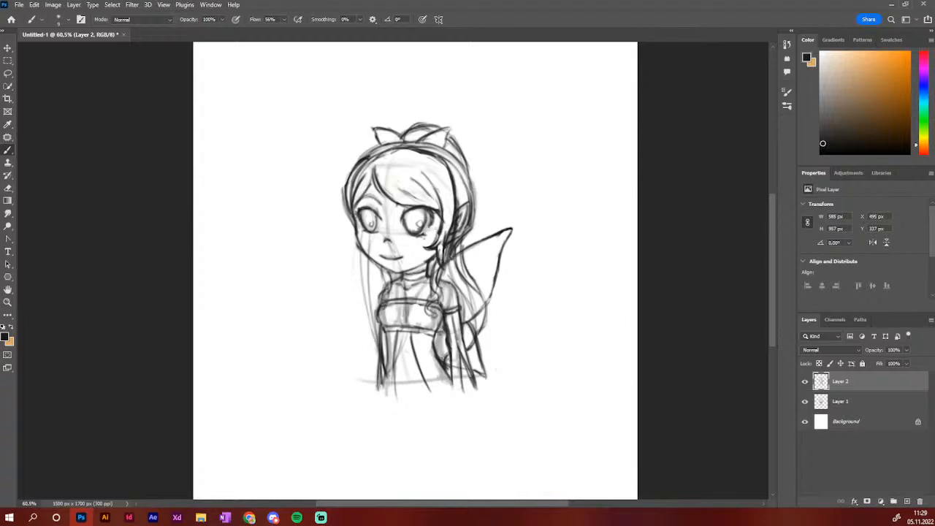
Draw the inner edge of the far-side hair in darker lines from the jaw to the arm and touch up beneath the chin
drag(368, 257, 380, 305)
drag(368, 273, 384, 313)
drag(369, 272, 377, 298)
drag(368, 257, 383, 339)
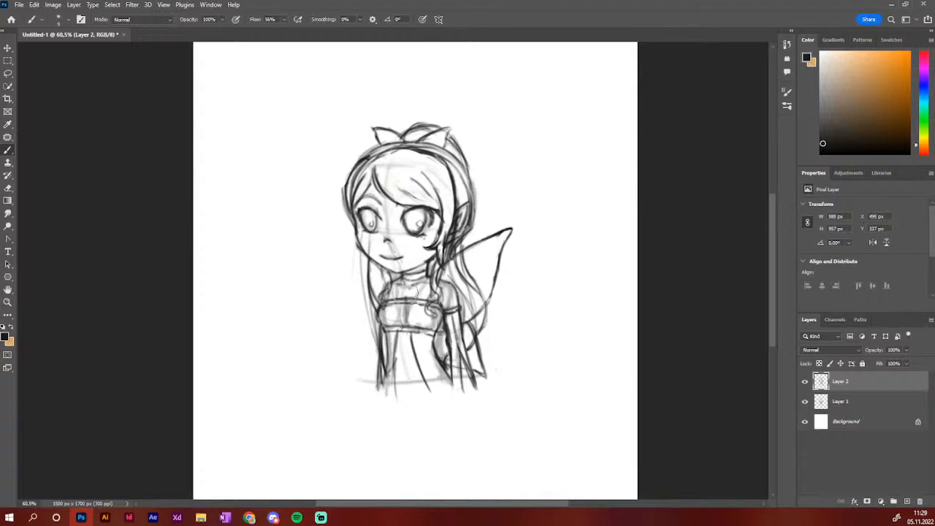
mouse_move(326, 517)
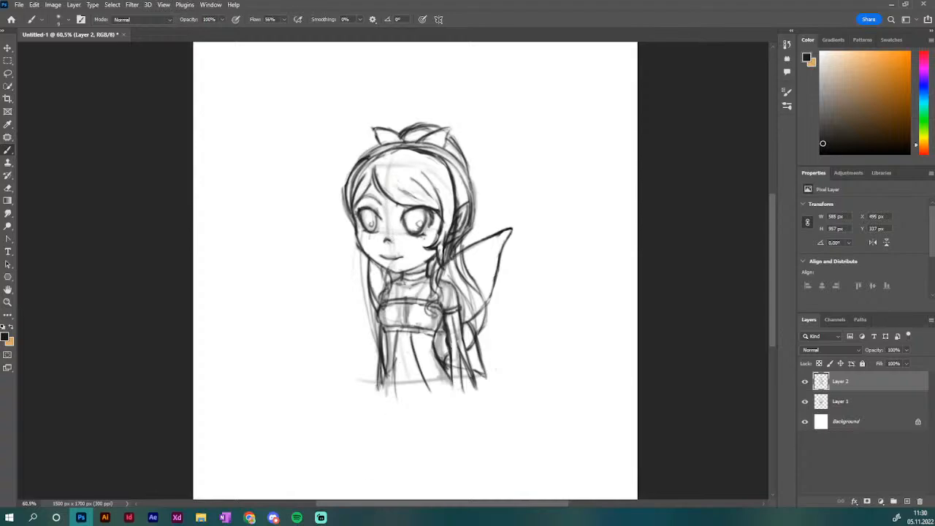
drag(389, 272, 404, 278)
Add a new layer above the line drawing, select Layer 2 and hide the construction sketch on Layer 1
click(907, 502)
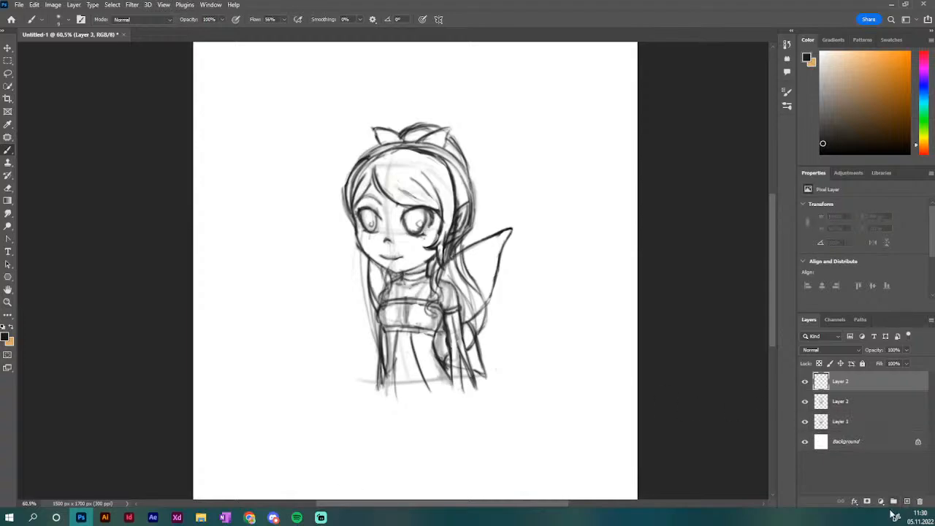
click(869, 407)
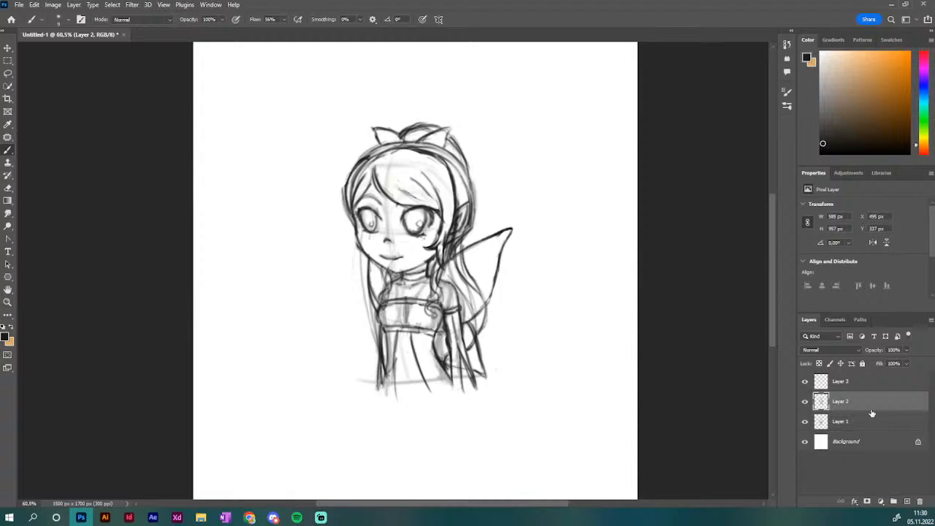
click(806, 422)
click(806, 422)
click(806, 423)
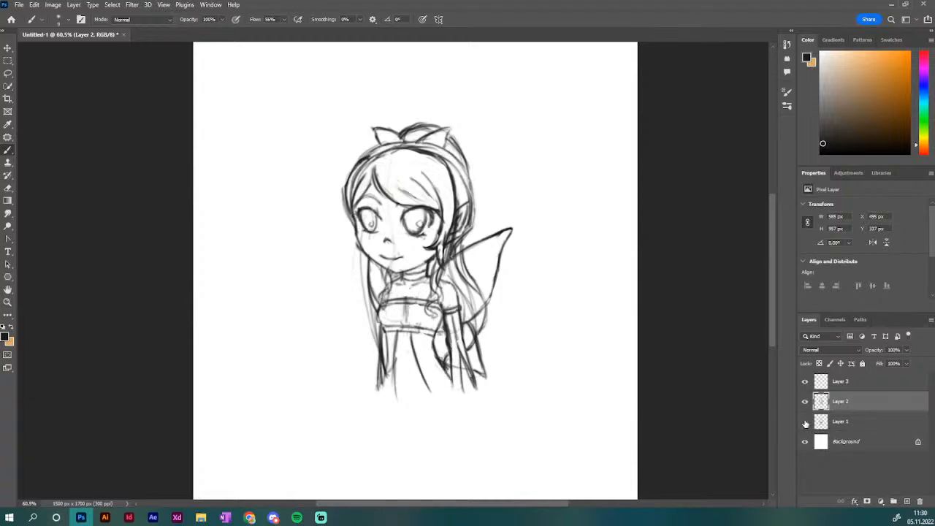
Lower Layer 2's opacity so the line drawing becomes a faint guide, and make Layer 3 the active layer
click(882, 422)
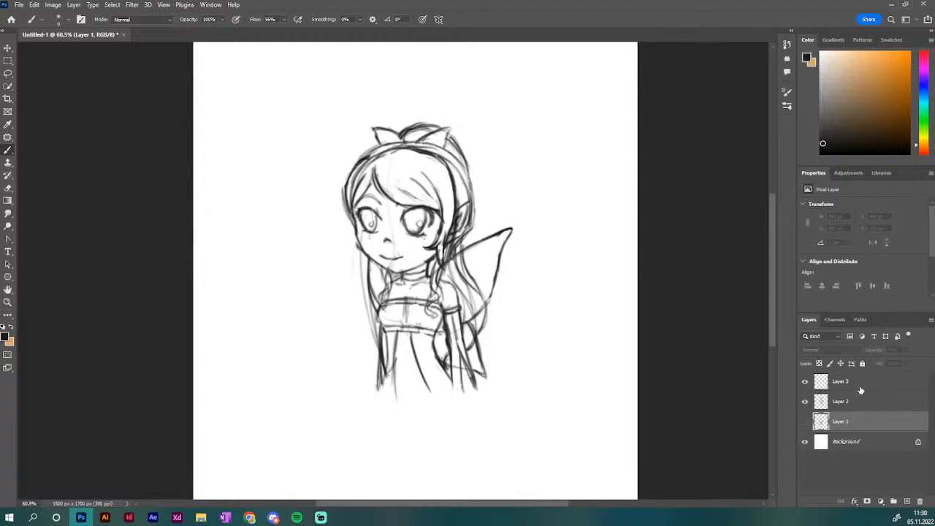
click(879, 407)
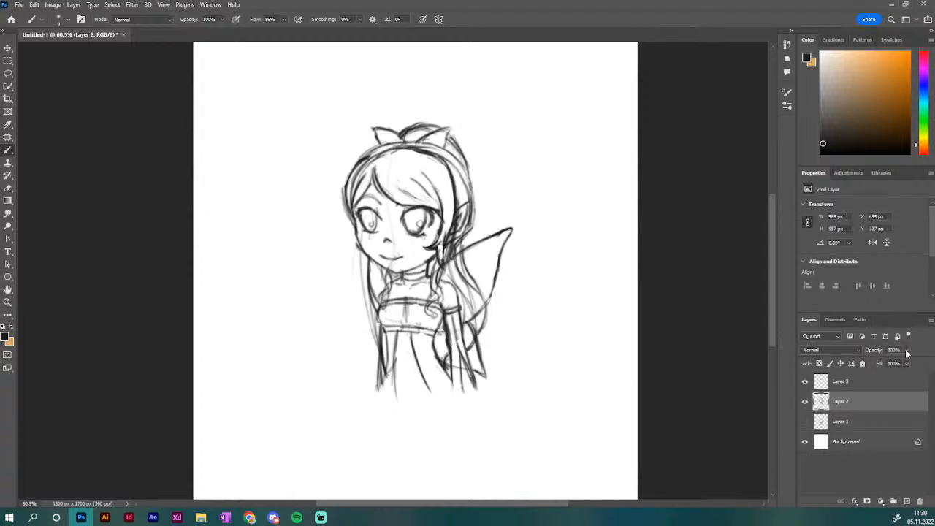
drag(884, 364, 875, 367)
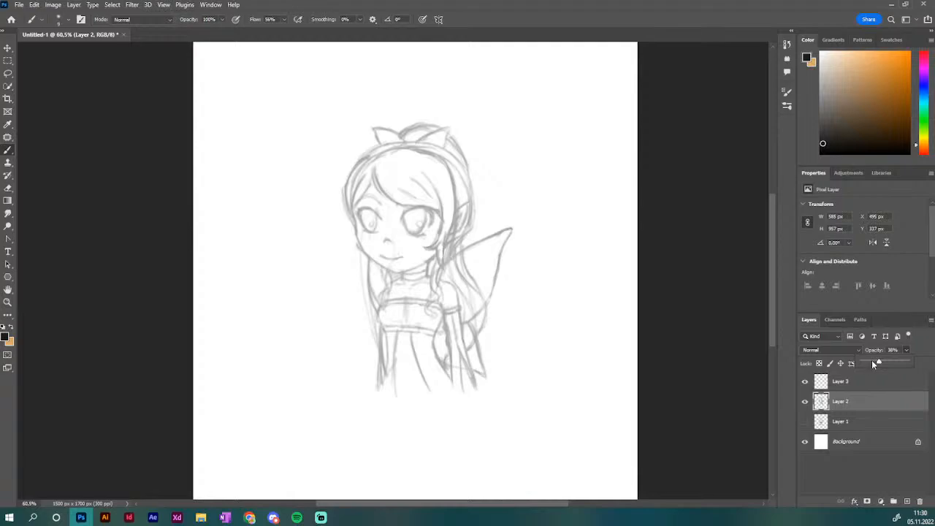
click(872, 362)
click(863, 385)
click(863, 385)
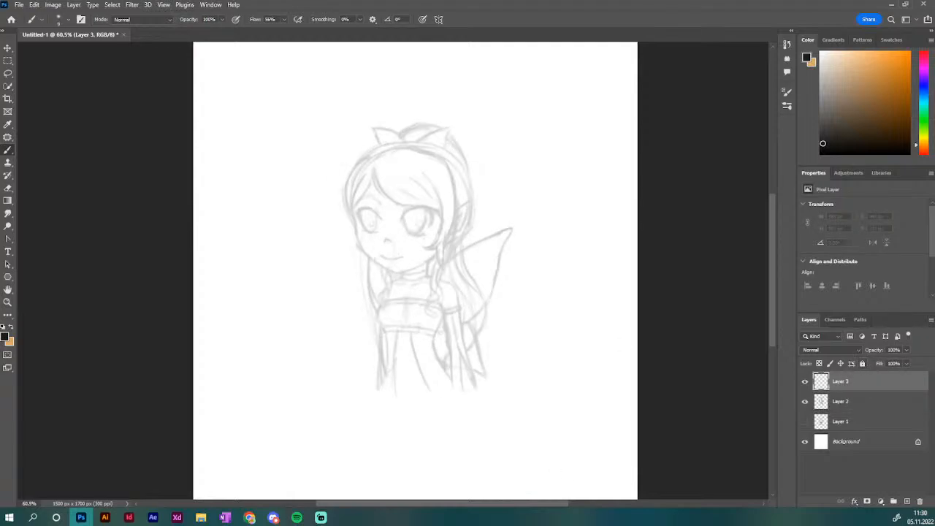
Choose the Kyle's Inkbox cartoon brush at 10 px for inking the head on Layer 3
key(alt)
scroll(395, 204, up, 3)
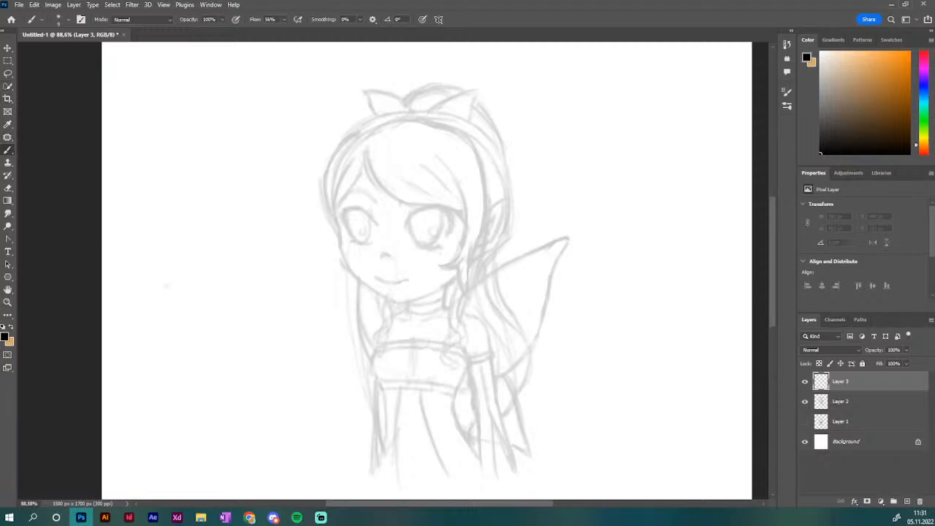
click(787, 106)
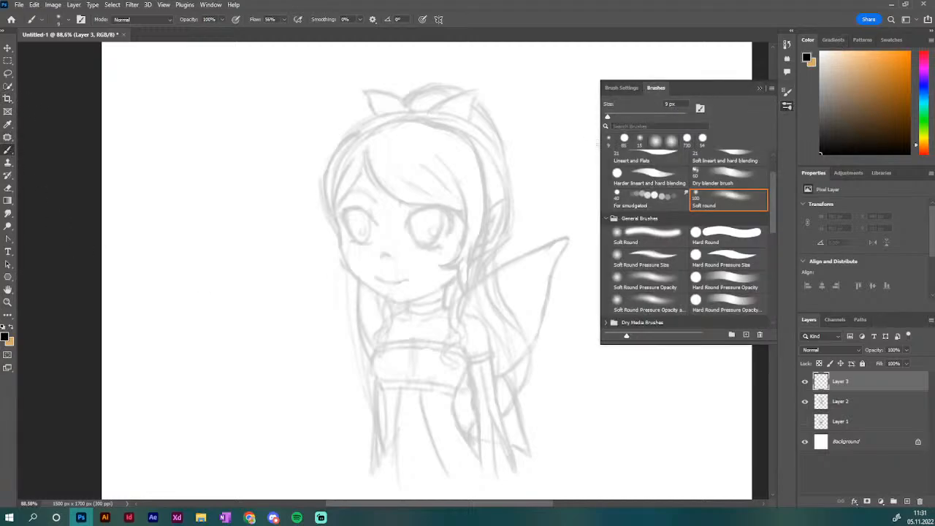
click(632, 205)
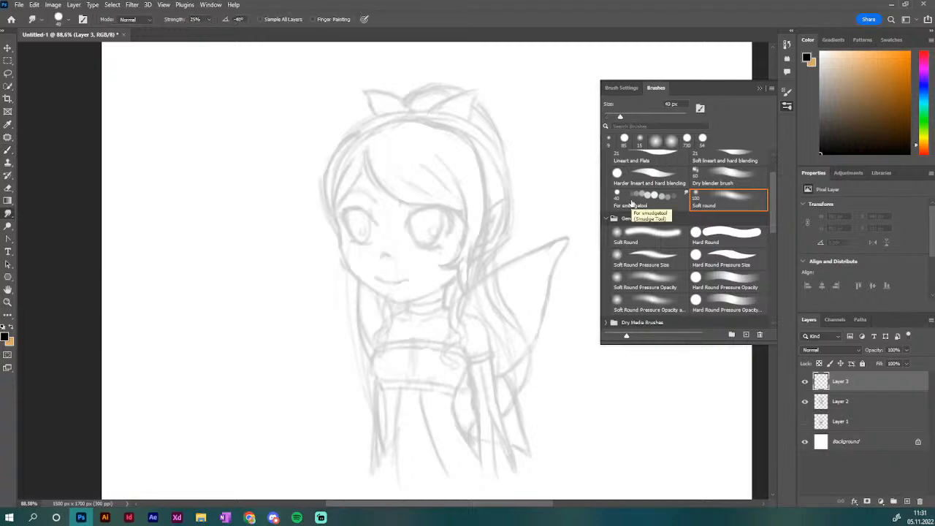
drag(772, 194, 771, 176)
click(647, 161)
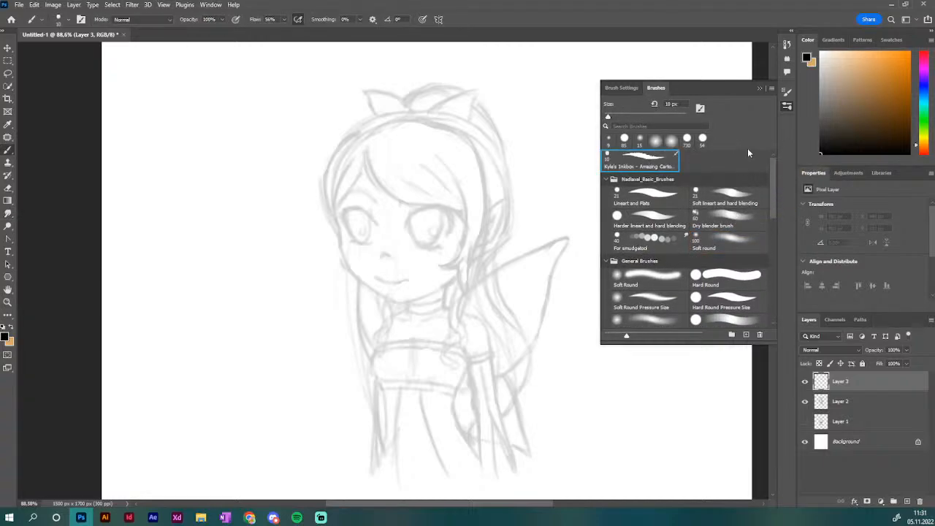
click(786, 91)
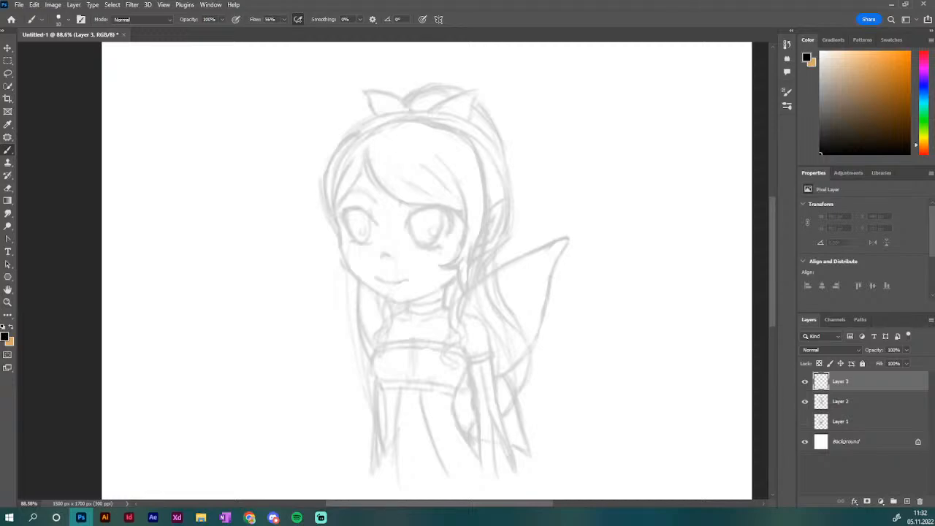
Ink the fringe's lower edge in one tapered black curve from the parting across the forehead to the near eye
drag(366, 155, 376, 186)
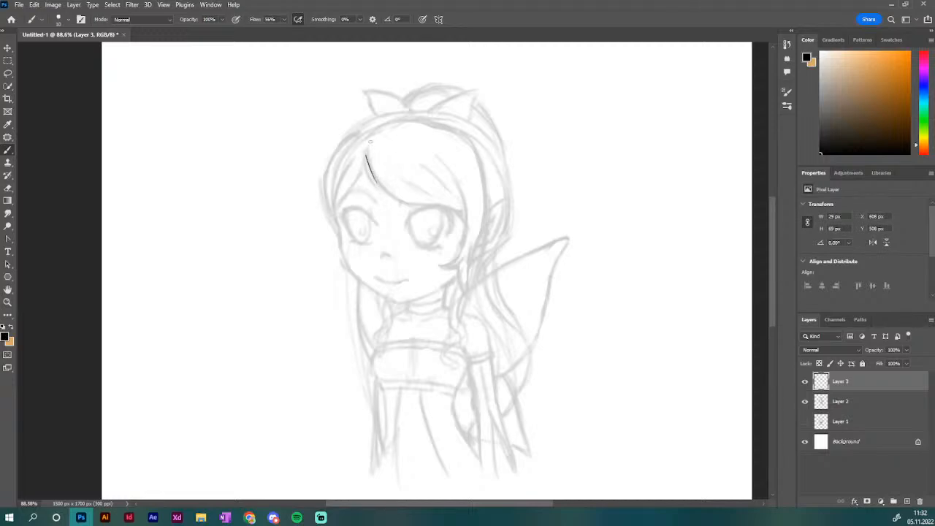
key(ctrl+z)
mouse_move(366, 151)
mouse_down()
mouse_move(376, 180)
mouse_move(429, 206)
mouse_up()
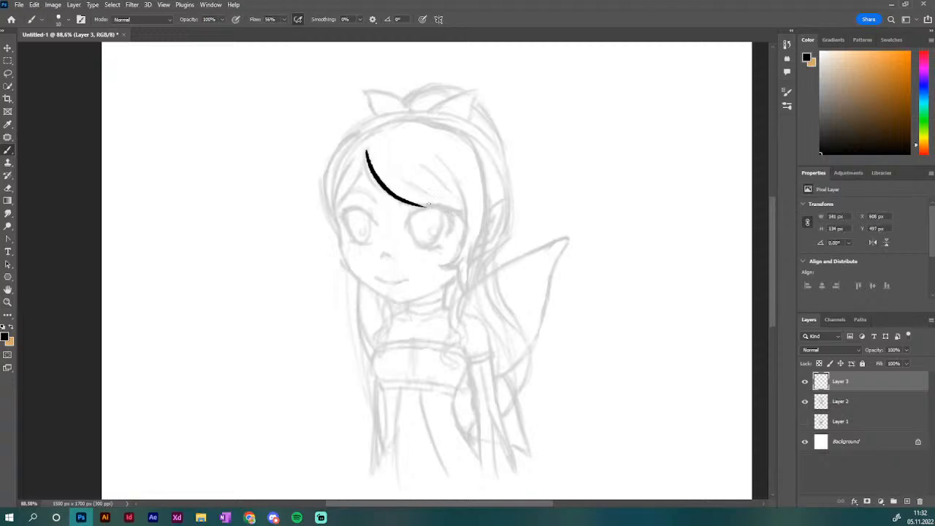
key(ctrl+z)
mouse_move(366, 151)
mouse_down()
mouse_move(370, 175)
mouse_move(438, 212)
mouse_up()
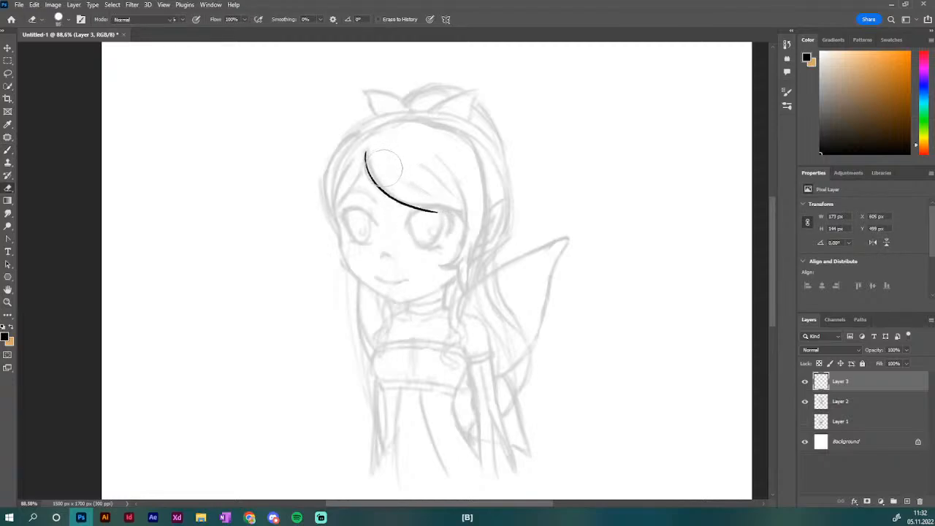
key(ctrl+z)
mouse_move(366, 153)
mouse_down()
mouse_move(380, 182)
mouse_move(460, 212)
mouse_up()
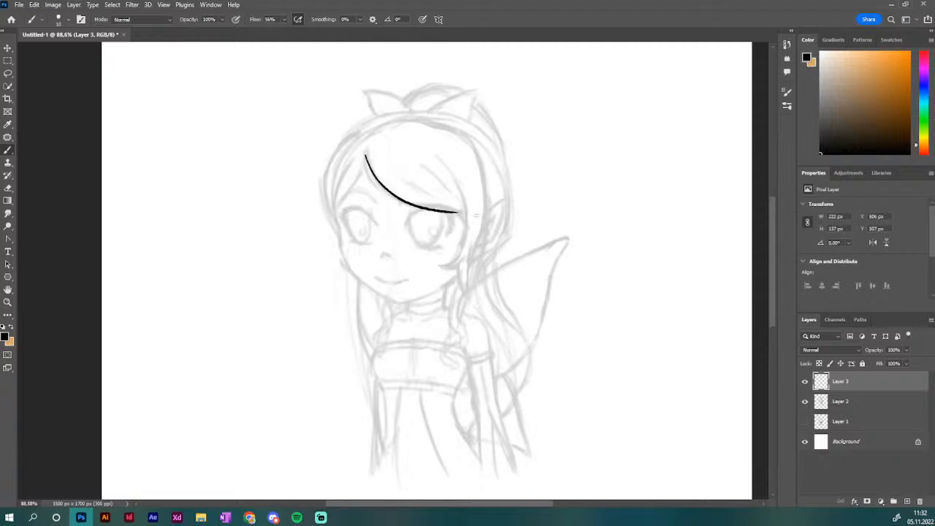
key(ctrl+z)
drag(366, 152, 450, 216)
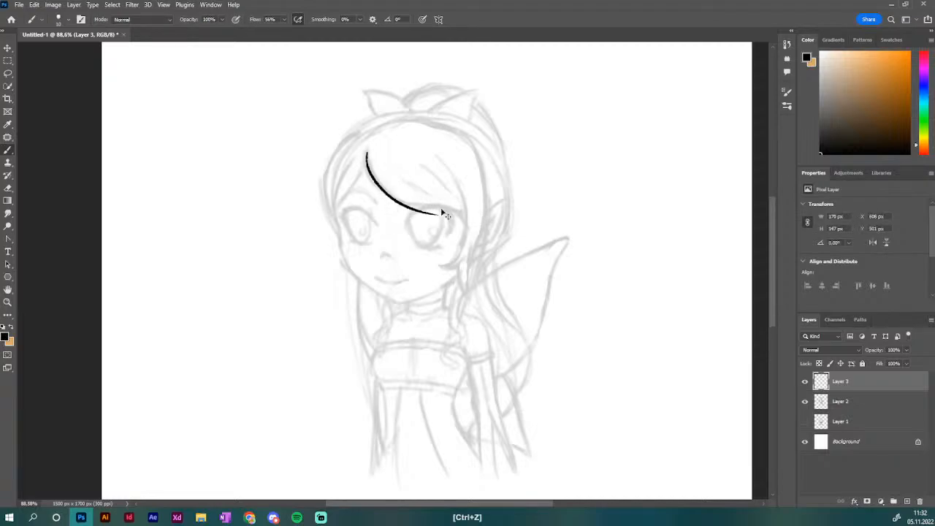
key(ctrl+z)
drag(366, 151, 470, 232)
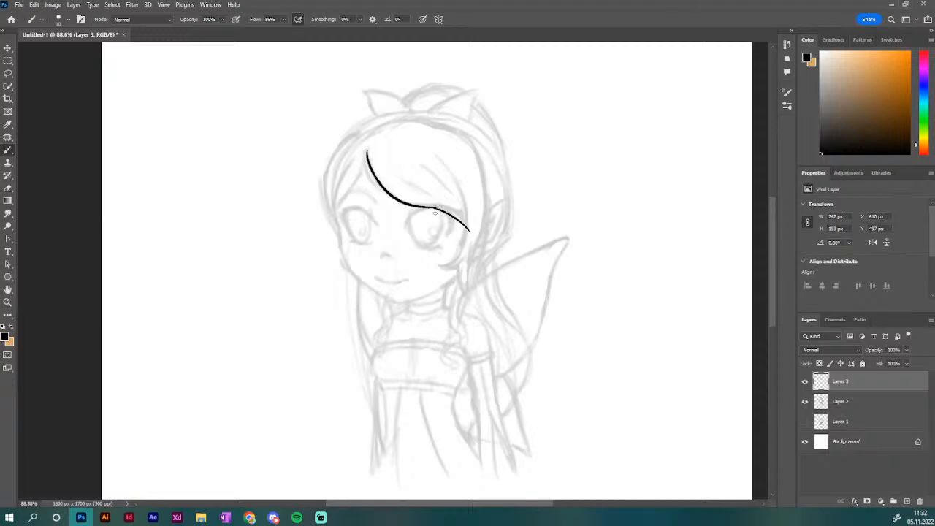
Ink a second fringe strand that starts on the forehead, merges with the first curve and ends beside the near eye
key(ctrl+z)
drag(424, 199, 459, 227)
key(ctrl+z)
drag(424, 201, 468, 230)
key(ctrl+z)
drag(423, 197, 465, 224)
key(ctrl+z)
drag(406, 180, 465, 228)
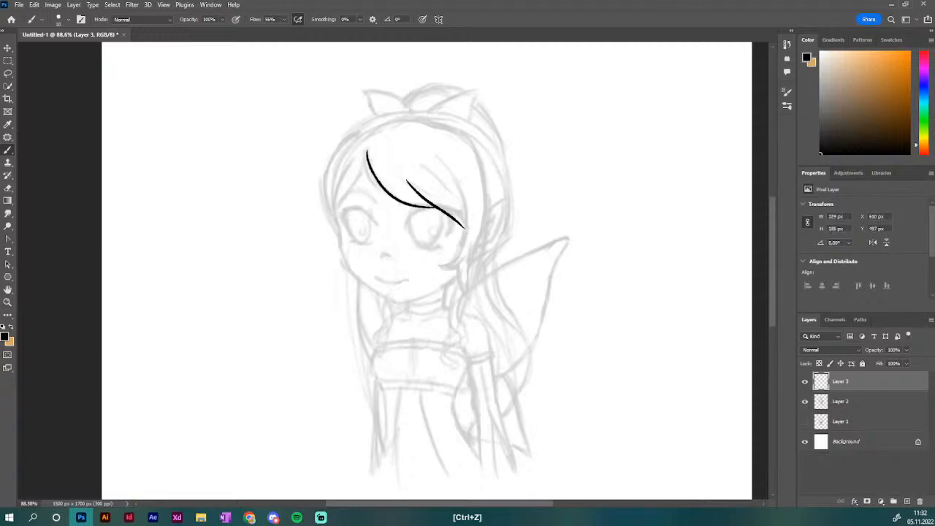
key(ctrl+z)
drag(407, 182, 471, 234)
key(ctrl+z)
drag(411, 190, 468, 227)
key(ctrl+z)
drag(412, 193, 468, 227)
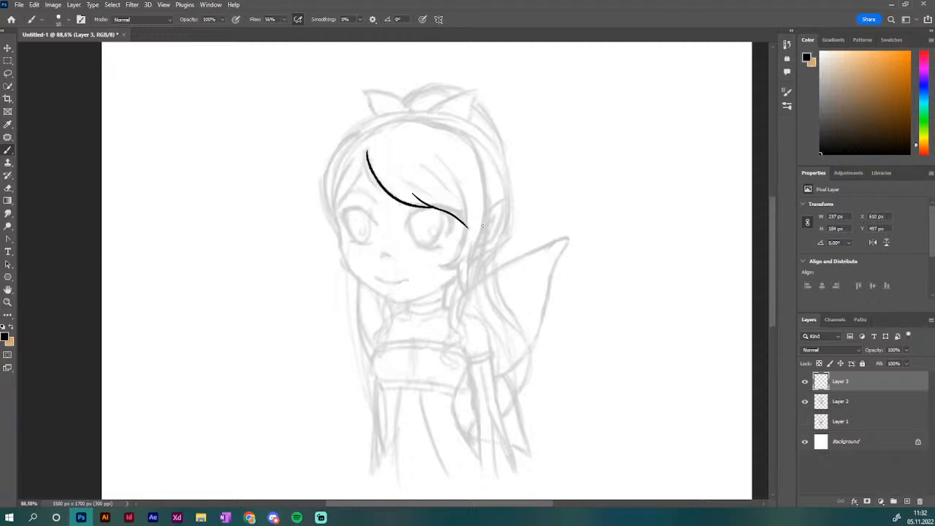
key(ctrl+z)
drag(413, 193, 468, 227)
key(ctrl+z)
drag(410, 192, 468, 228)
key(ctrl+z)
mouse_move(401, 184)
mouse_down()
mouse_move(435, 204)
mouse_move(468, 230)
mouse_up()
key(ctrl+z)
drag(404, 179, 473, 229)
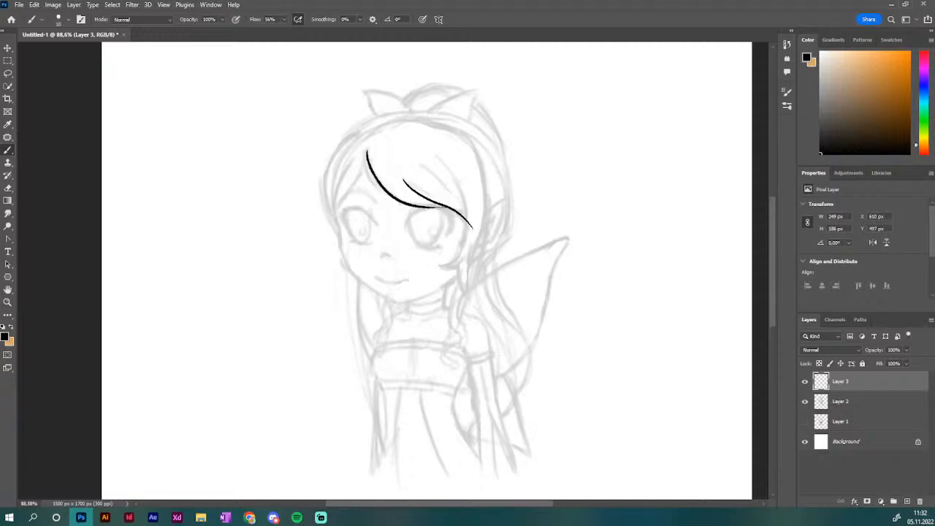
Ink the inner edge of the side lock, curving from above the near eye's outer corner down to the cheek
key(ctrl+z)
key(ctrl+z)
key(ctrl+z)
mouse_move(451, 170)
mouse_down()
mouse_move(464, 251)
mouse_move(467, 192)
mouse_up()
key(ctrl+z)
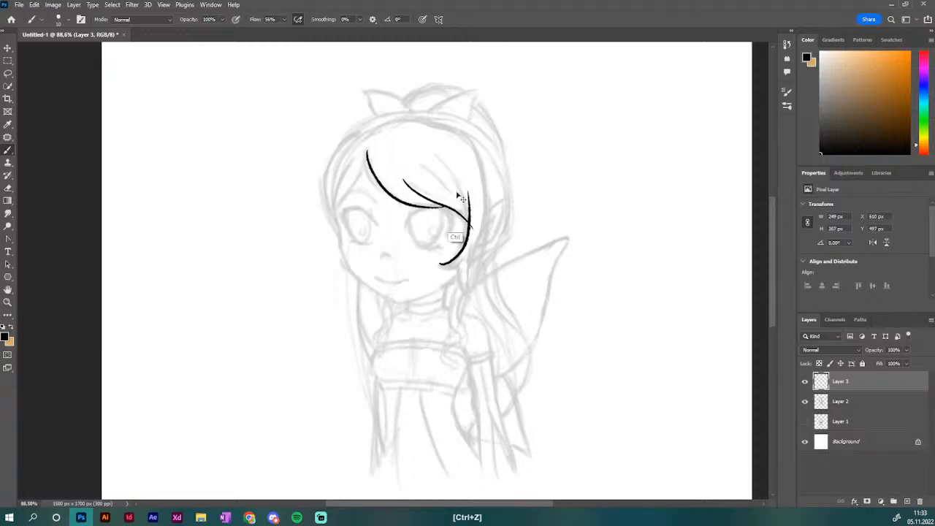
key(ctrl+z)
key(ctrl+z)
mouse_move(440, 264)
mouse_down()
mouse_move(462, 236)
mouse_move(454, 170)
mouse_up()
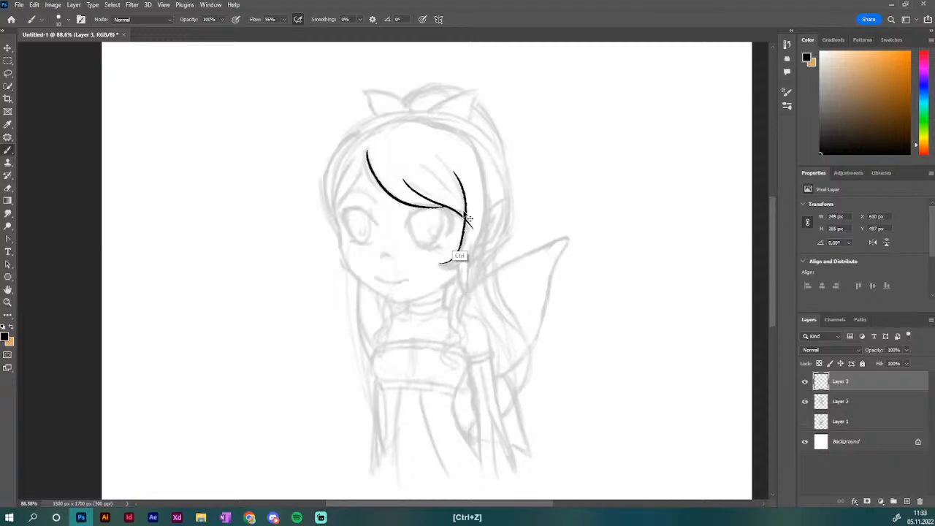
key(ctrl+z)
drag(438, 265, 462, 177)
key(ctrl+z)
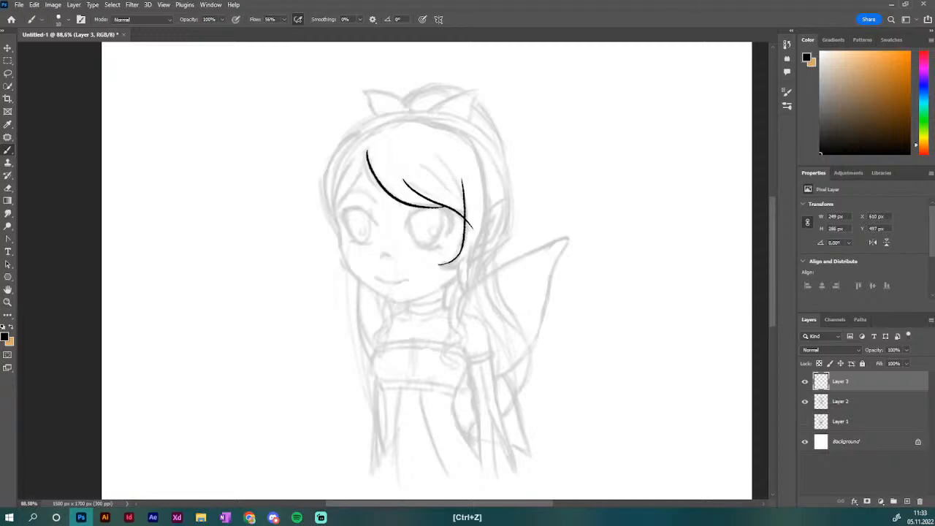
mouse_move(440, 264)
mouse_down()
mouse_move(461, 250)
mouse_move(474, 183)
mouse_move(463, 251)
mouse_move(446, 257)
mouse_up()
key(ctrl+z)
key(ctrl+z)
drag(456, 174, 441, 265)
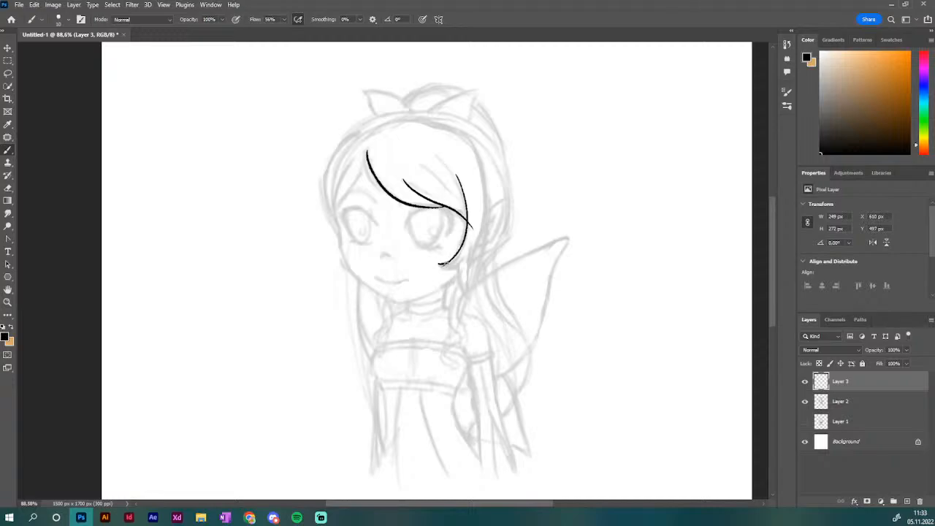
Refine the side lock's curved tip on the cheek with small eraser and brush touches
key(e)
drag(439, 264, 448, 260)
key(ctrl+z)
key(e)
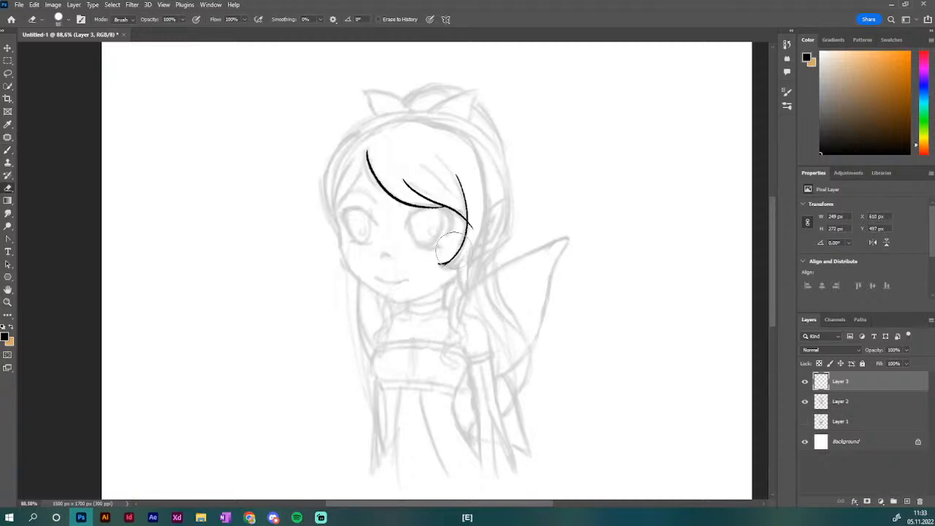
right_click(431, 285)
key(b)
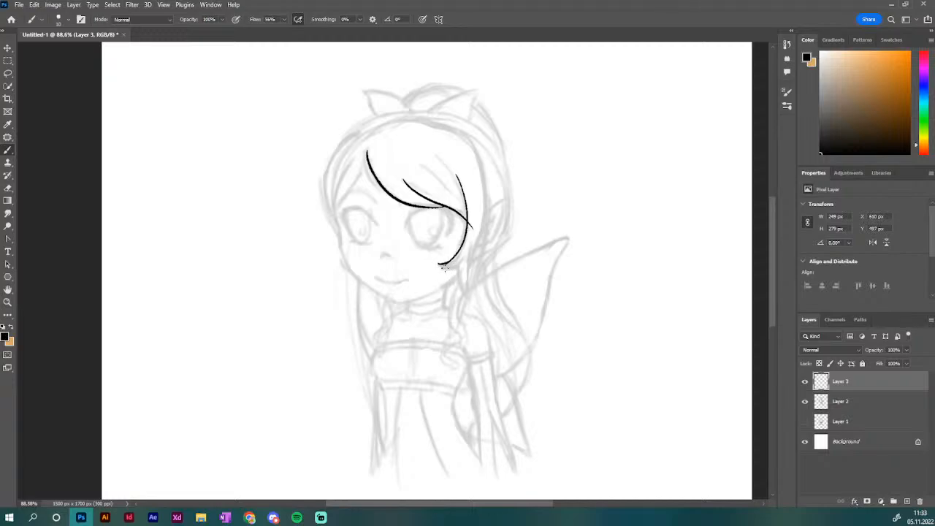
key(e)
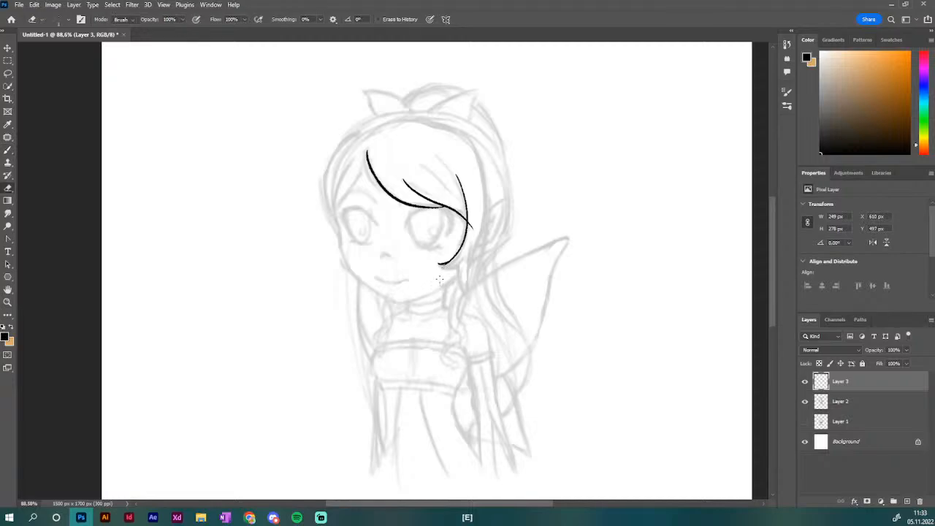
mouse_move(437, 274)
mouse_down()
mouse_move(448, 269)
mouse_move(438, 272)
mouse_up()
key(b)
key(e)
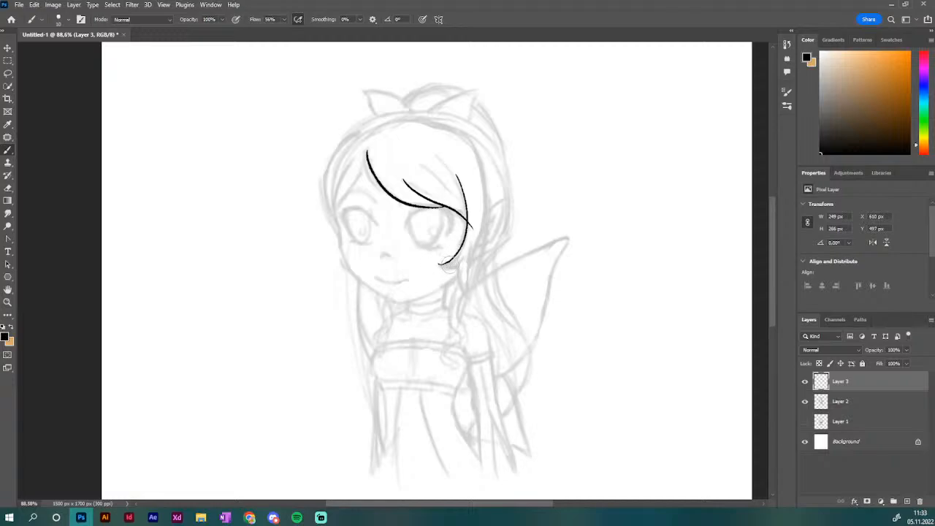
Ink the pointed end of the side lock beside the jaw, with its short inner edge and longer outer edge
key(b)
key(ctrl+z)
key(ctrl+z)
drag(455, 263, 468, 298)
key(ctrl+z)
drag(454, 263, 470, 288)
drag(479, 232, 468, 283)
Ink the front hair's outer edge from under the headband down to meet the pointed side lock
mouse_move(455, 133)
mouse_down()
mouse_move(477, 152)
mouse_move(484, 241)
mouse_up()
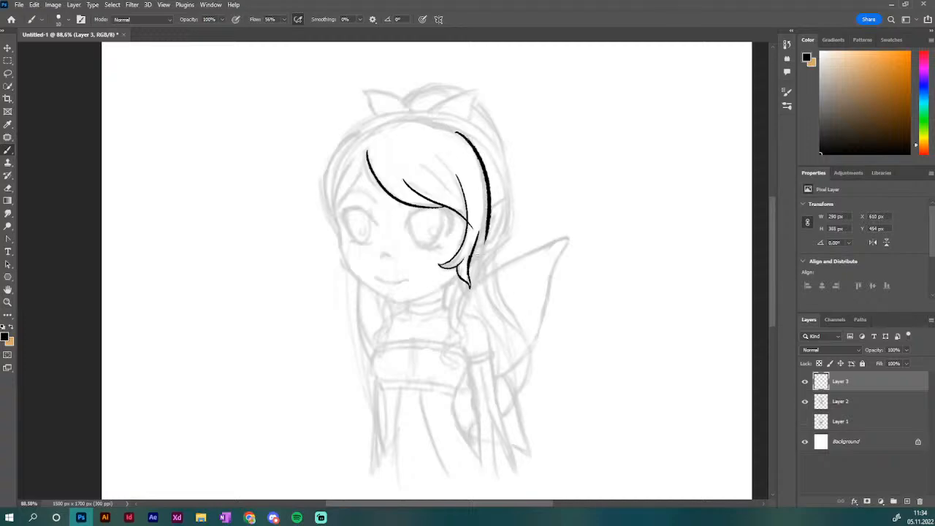
key(ctrl+z)
mouse_move(449, 130)
mouse_down()
mouse_move(472, 155)
mouse_move(482, 220)
mouse_move(484, 188)
mouse_up()
key(ctrl+z)
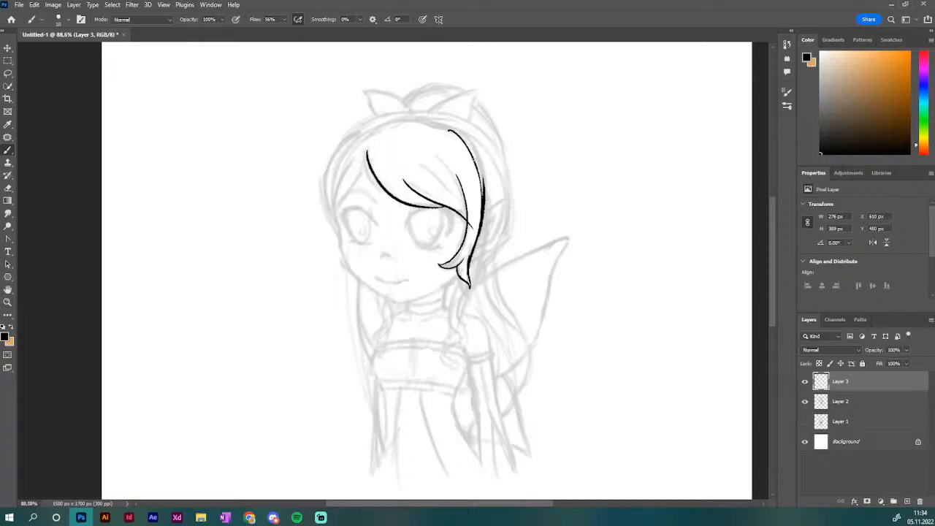
key(ctrl+z)
drag(450, 131, 482, 220)
key(ctrl+z)
key(ctrl+z)
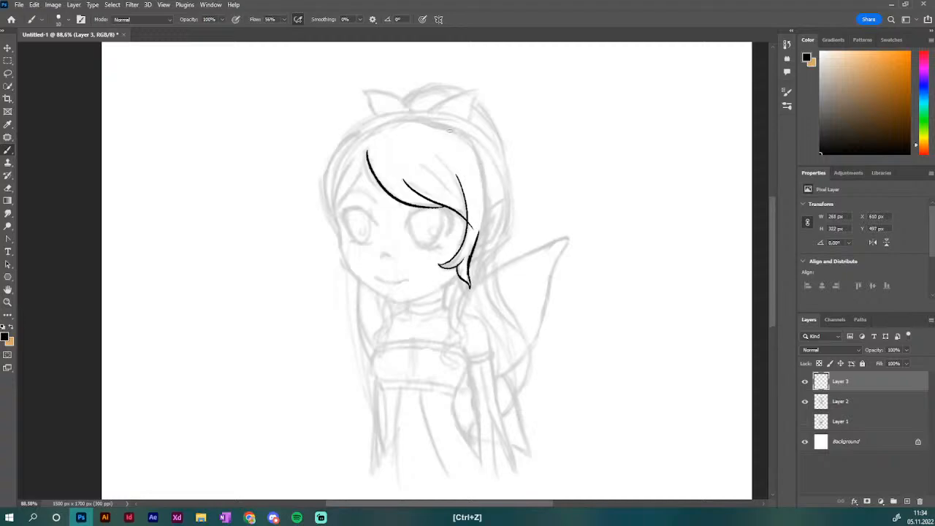
mouse_move(450, 130)
mouse_down()
mouse_move(478, 161)
mouse_move(486, 214)
mouse_up()
key(ctrl+z)
mouse_move(430, 119)
mouse_down()
mouse_move(467, 145)
mouse_move(484, 224)
mouse_up()
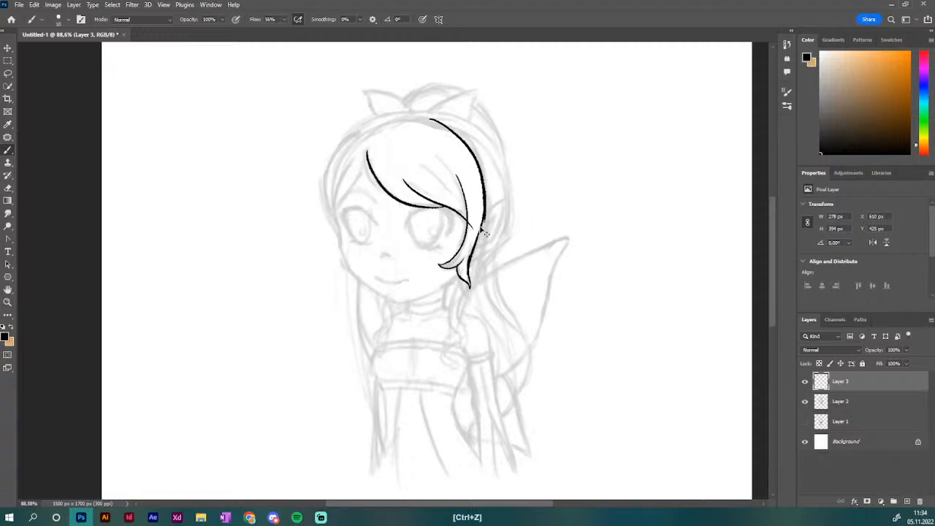
key(ctrl+z)
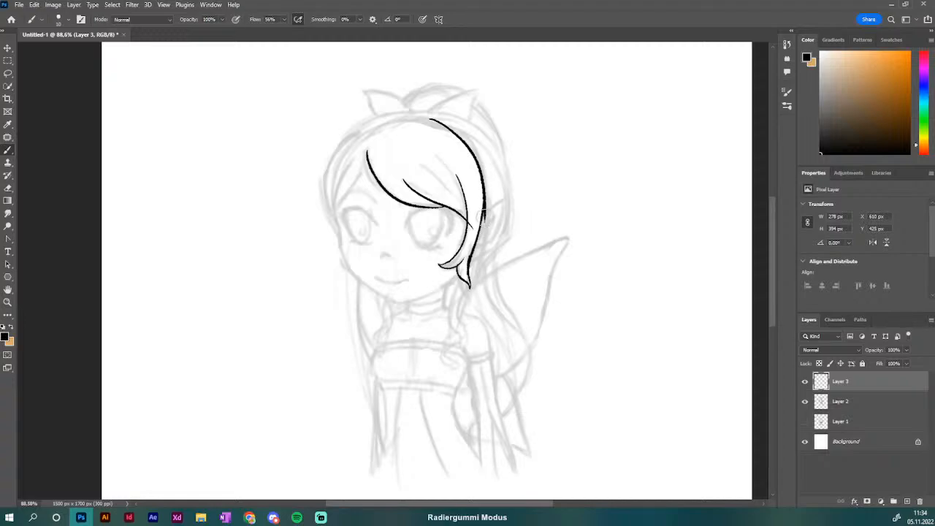
key(ctrl+z)
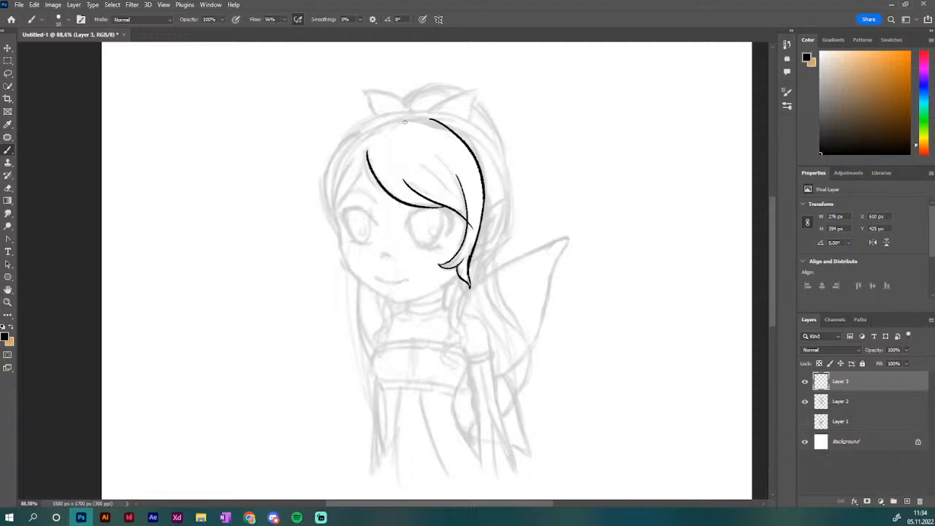
Extend the front hair's outline along the headband's lower edge towards the top of the head
mouse_move(395, 119)
mouse_down()
mouse_move(434, 120)
mouse_move(473, 142)
mouse_up()
key(ctrl+z)
drag(399, 119, 476, 149)
key(ctrl+z)
drag(397, 121, 458, 139)
Erase the fringe's overshoot beside the near eye and ink fine strand lines converging where the fringe meets the side lock
key(e)
drag(473, 229, 471, 234)
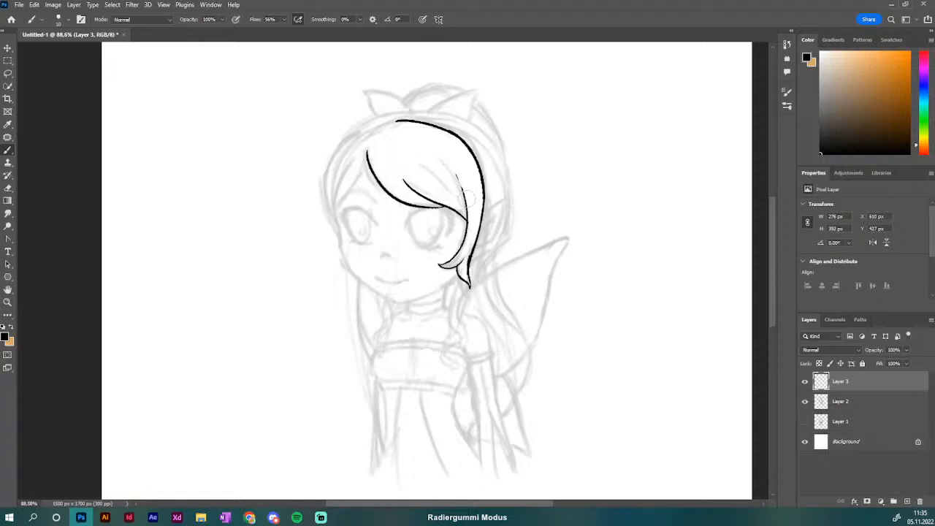
key(b)
key(ctrl+z)
drag(457, 175, 468, 219)
drag(465, 182, 469, 230)
key(ctrl+z)
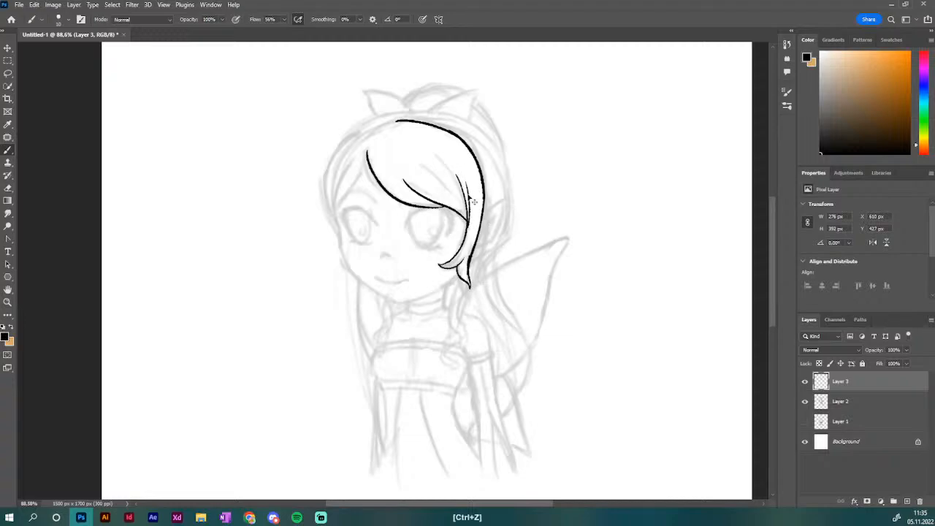
key(ctrl+z)
drag(459, 174, 466, 234)
key(ctrl+z)
drag(460, 174, 464, 234)
key(ctrl+z)
drag(464, 178, 468, 218)
mouse_move(448, 189)
mouse_down()
mouse_move(466, 219)
mouse_move(444, 186)
mouse_up()
key(ctrl+z)
key(ctrl+z)
drag(468, 220, 444, 187)
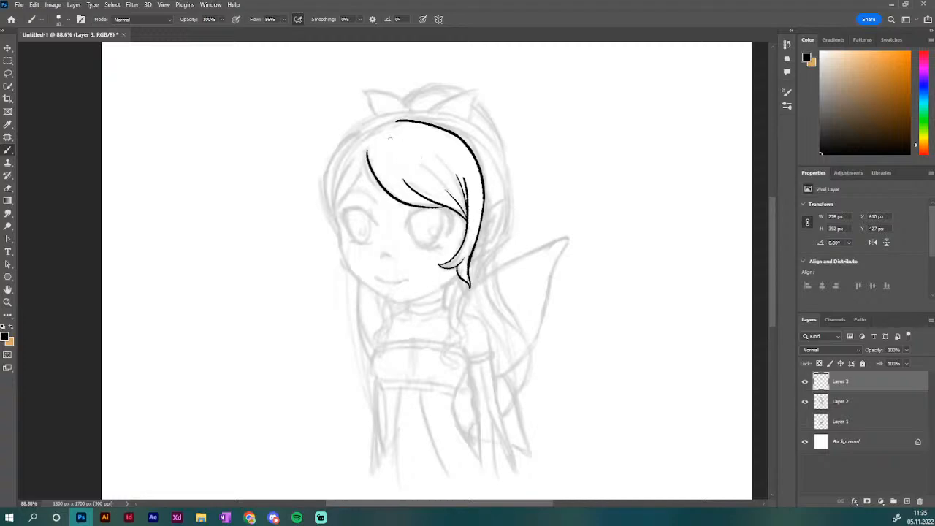
Extend the front hair's top outline to the parting and ink a short strand line just beneath it
mouse_move(373, 131)
mouse_down()
mouse_move(415, 118)
mouse_move(406, 116)
mouse_move(420, 119)
mouse_move(414, 130)
mouse_up()
key(e)
key(b)
key(ctrl+z)
mouse_move(374, 136)
mouse_down()
mouse_move(422, 124)
mouse_move(385, 136)
mouse_move(428, 135)
mouse_move(429, 169)
mouse_up()
key(ctrl+z)
key(ctrl+z)
Try to rework the front hair's outer edge with a heavier stroke where it curves down from the headband
drag(446, 132, 479, 170)
key(ctrl+z)
drag(448, 131, 480, 172)
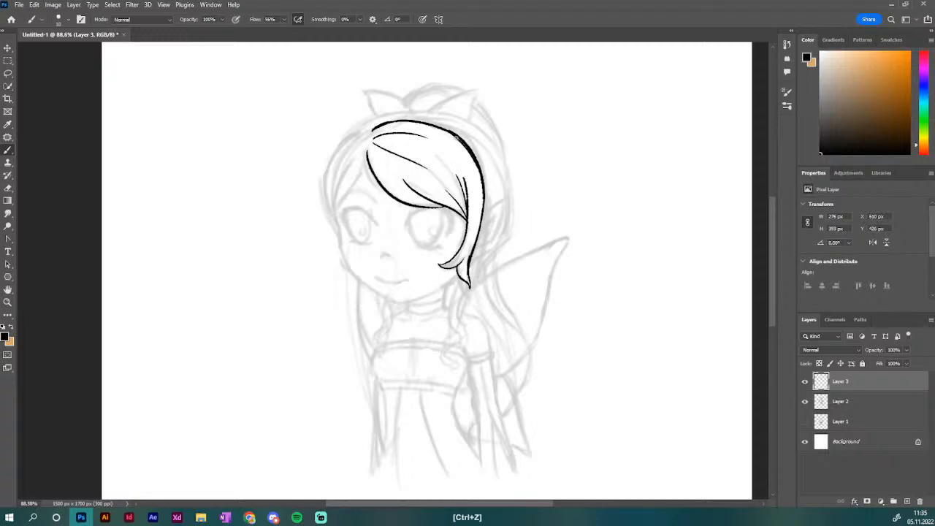
drag(457, 137, 481, 177)
drag(451, 132, 462, 141)
key(ctrl+z)
key(ctrl+z)
key(ctrl+z)
drag(448, 132, 479, 172)
key(ctrl+z)
drag(449, 132, 482, 177)
Try to erase the outside of the front hair's curve and re-ink it, then undo these strokes
key(e)
drag(450, 125, 490, 174)
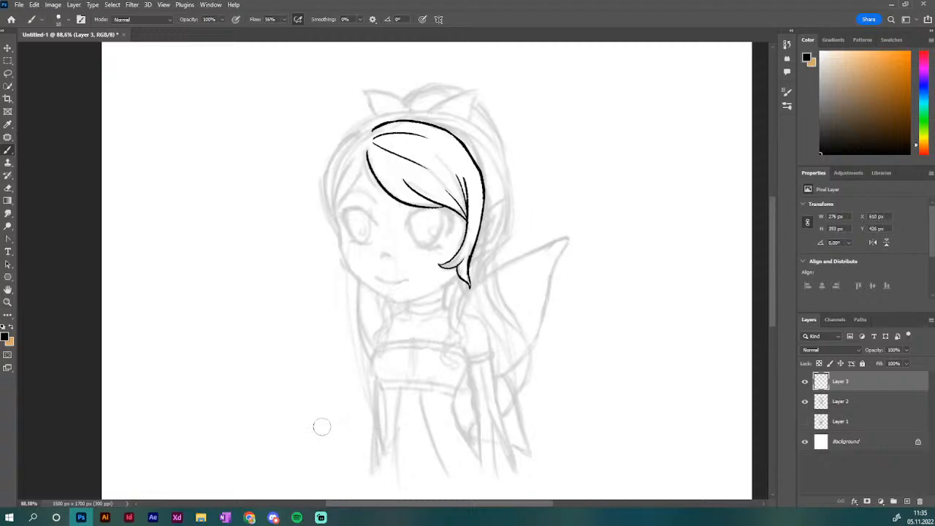
key(b)
drag(470, 154, 482, 173)
drag(451, 134, 482, 172)
key(ctrl+z)
key(ctrl+z)
key(ctrl+z)
key(ctrl+z)
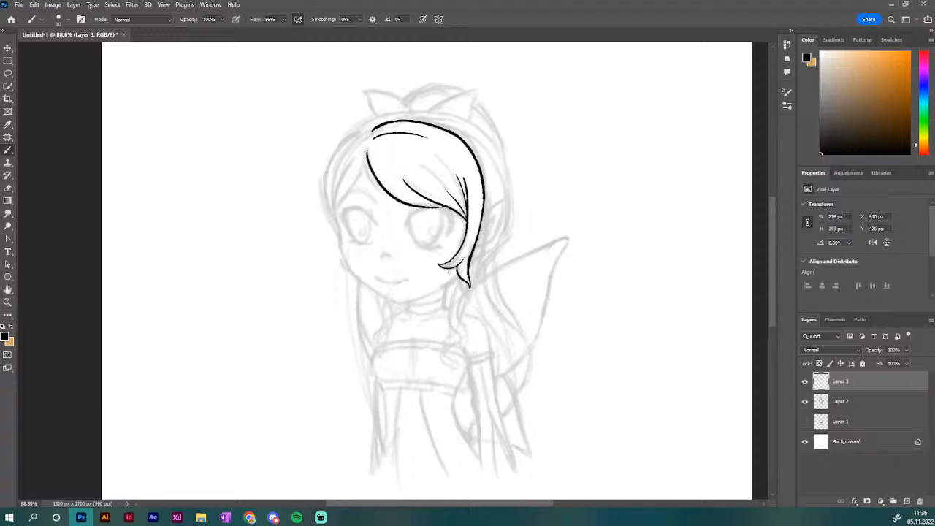
Ink the hair section on the face's far side from the parting to the cheek, with thin strands inside its outer edge
drag(368, 164, 334, 228)
mouse_move(361, 134)
mouse_down()
mouse_move(324, 210)
mouse_move(337, 236)
mouse_up()
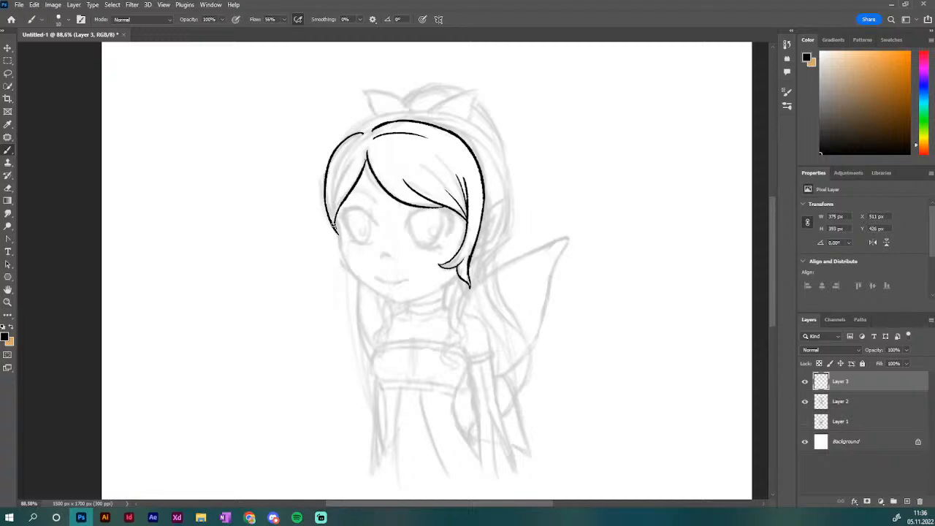
drag(334, 224, 328, 187)
drag(326, 190, 335, 162)
Try to ink a long strand running down behind the near side lock to the shoulder
drag(485, 188, 484, 233)
key(ctrl+z)
drag(486, 184, 485, 256)
key(ctrl+z)
drag(485, 184, 473, 290)
key(ctrl+z)
drag(486, 199, 459, 318)
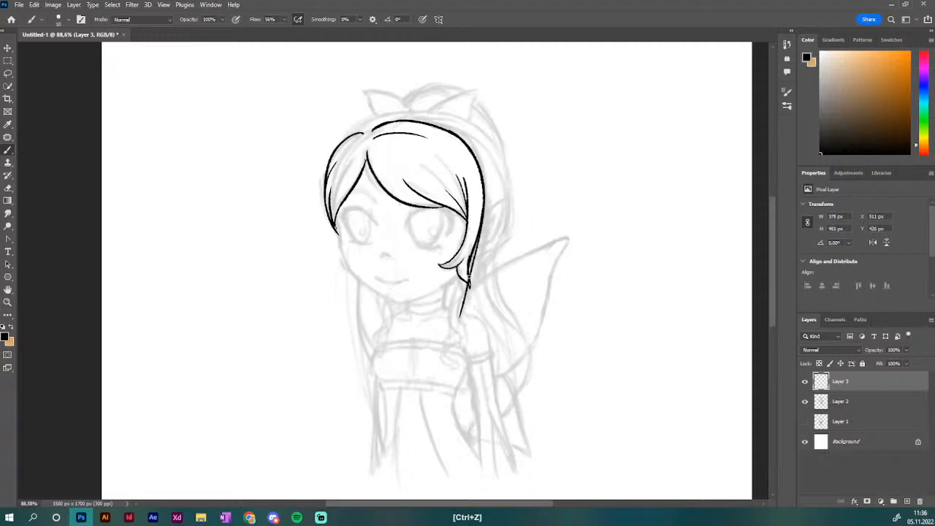
key(ctrl+z)
drag(485, 197, 464, 335)
drag(465, 220, 465, 235)
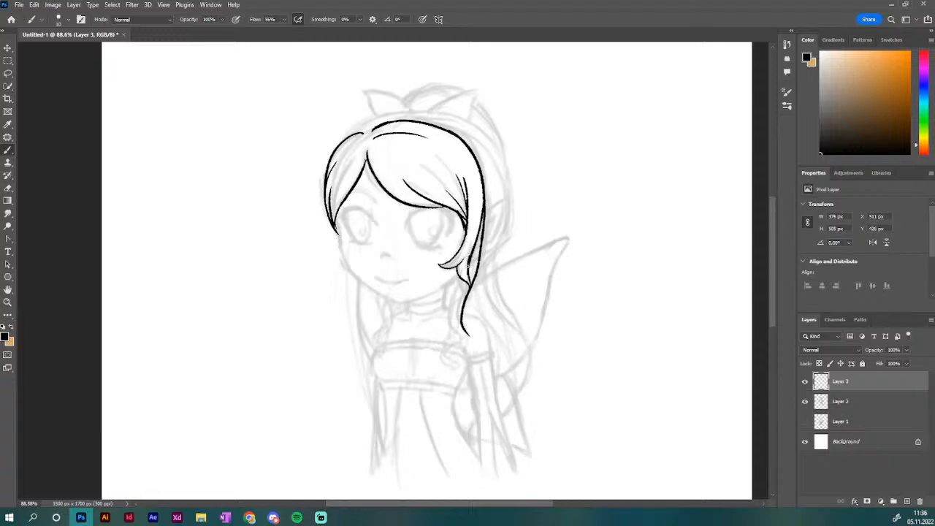
key(ctrl+z)
key(ctrl+z)
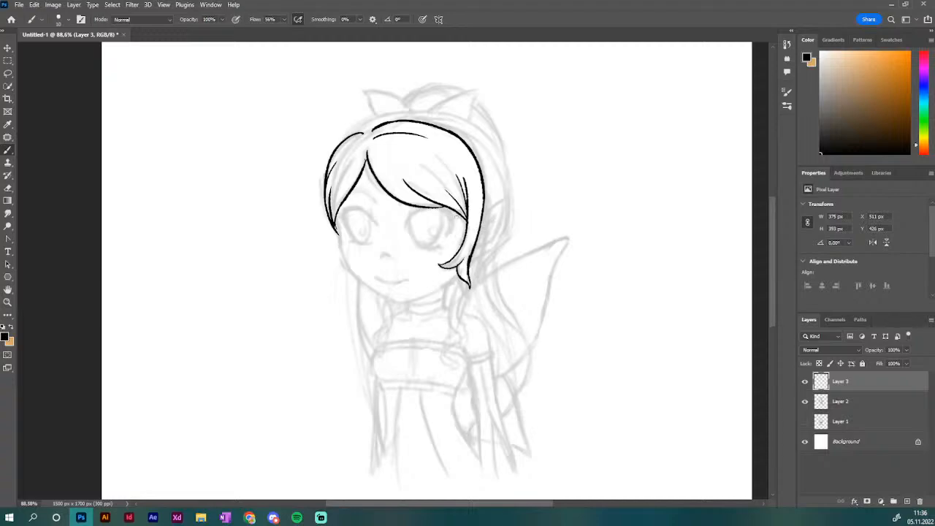
Erase the overlapping line ends where the fringe meets the near side lock
key(e)
key(b)
key(ctrl+z)
key(e)
drag(468, 220, 469, 208)
drag(468, 213, 457, 211)
Try to ink the pointed near ear with its inner lines beside the side lock
drag(482, 221, 504, 202)
drag(474, 249, 497, 227)
key(ctrl+z)
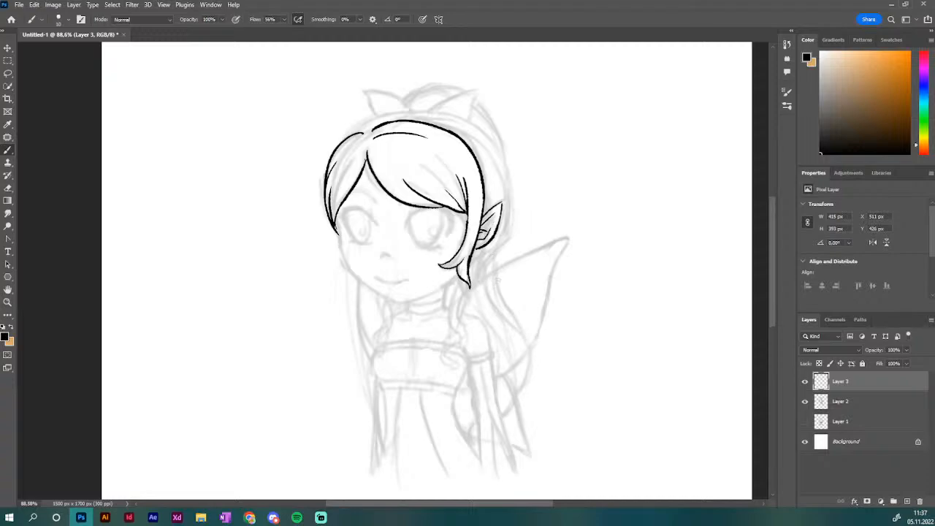
key(ctrl+z)
key(ctrl+z)
key(ctrl+z)
key(ctrl+z)
Ink the upper edge of the pointed near ear and clean up where it meets the side lock
drag(483, 214, 496, 201)
drag(477, 247, 497, 233)
key(ctrl+z)
key(ctrl+z)
drag(484, 202, 475, 251)
key(ctrl+z)
drag(483, 199, 465, 281)
key(e)
mouse_move(475, 234)
mouse_down()
mouse_move(480, 209)
mouse_move(476, 221)
mouse_up()
key(b)
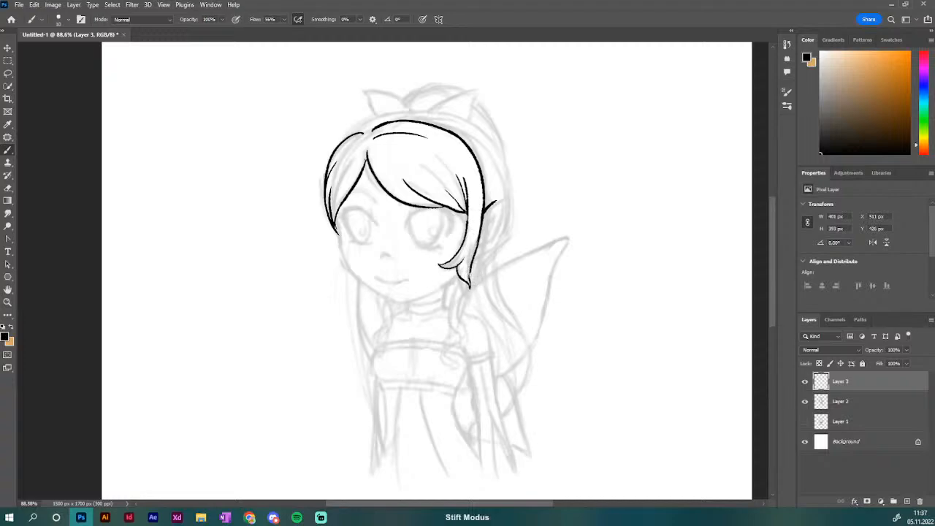
Ink the near ear's back edge from the tip to the lobe and add its inner fold lines
drag(472, 265, 469, 281)
drag(479, 252, 498, 218)
drag(478, 252, 497, 201)
key(e)
key(b)
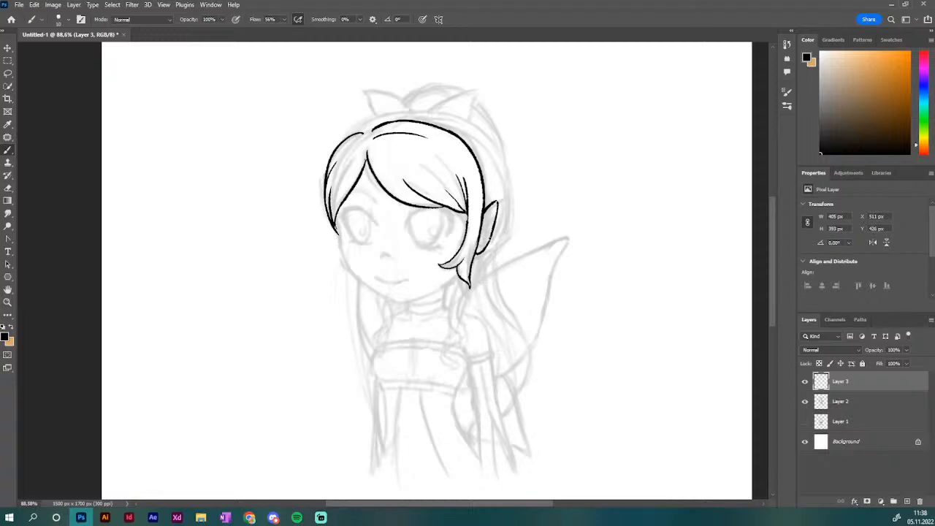
key(ctrl+z)
drag(483, 221, 494, 209)
mouse_move(483, 253)
mouse_down()
mouse_move(471, 273)
mouse_move(482, 263)
mouse_up()
drag(484, 196, 489, 206)
Try to ink a wavy lock falling from behind the near ear onto the chest
drag(482, 256, 460, 333)
key(ctrl+z)
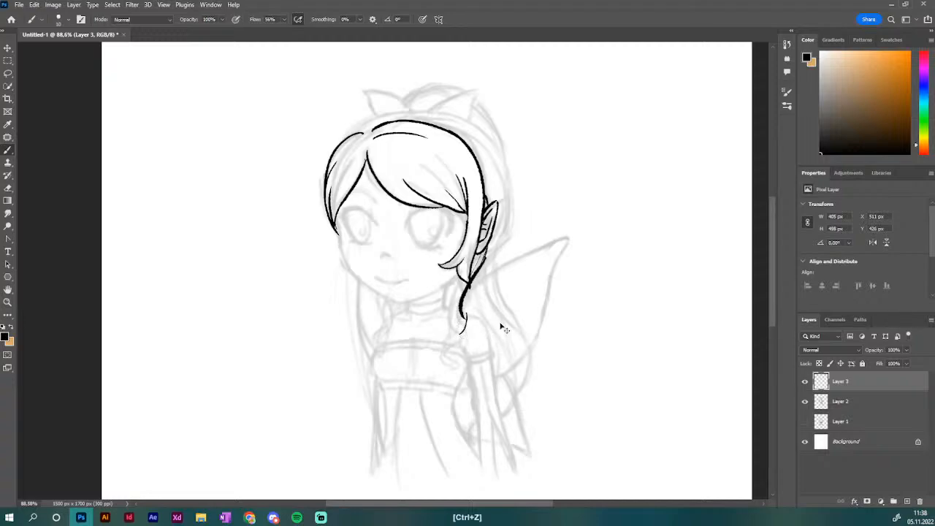
key(ctrl+z)
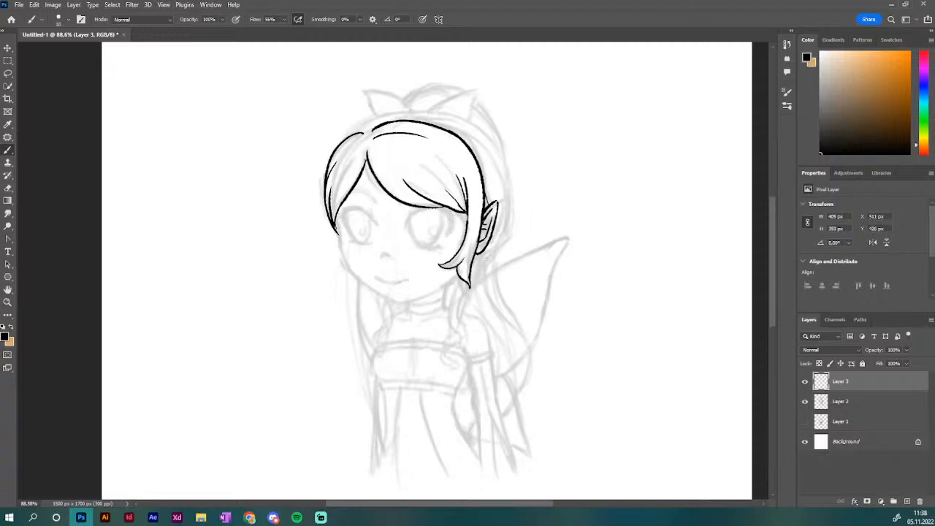
mouse_move(471, 274)
mouse_down()
mouse_move(467, 322)
mouse_move(453, 333)
mouse_move(458, 306)
mouse_move(457, 358)
mouse_up()
key(ctrl+z)
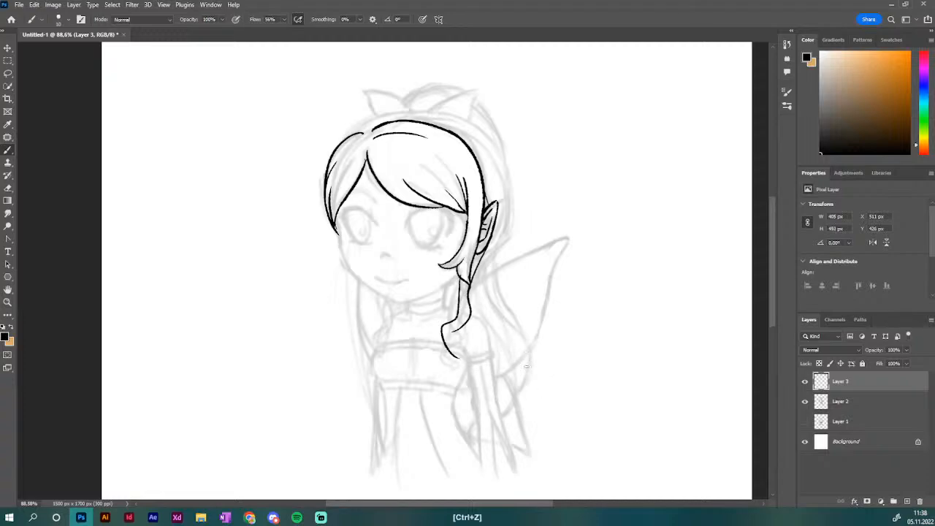
key(ctrl+z)
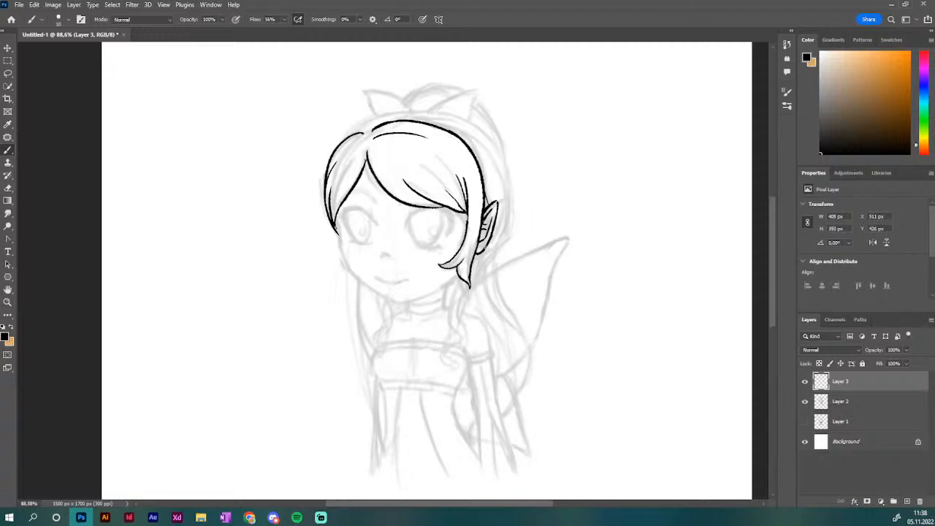
drag(486, 249, 448, 372)
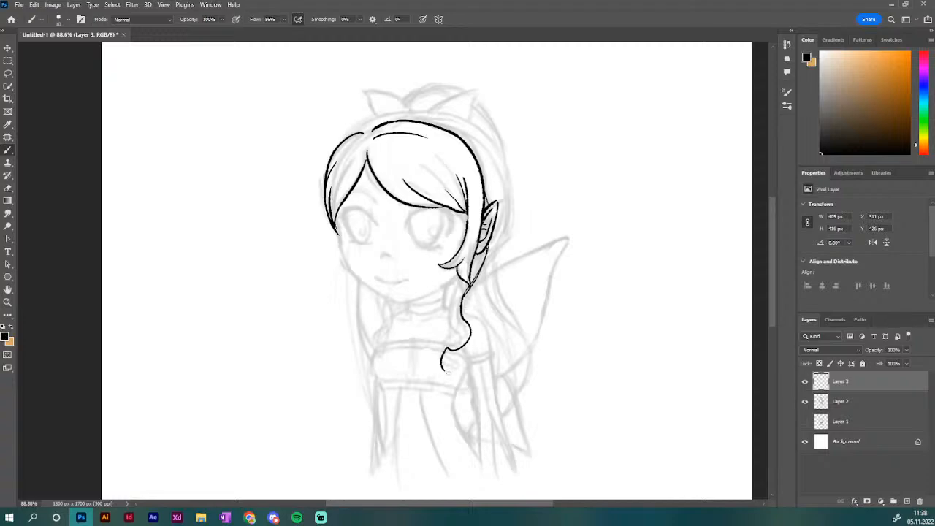
drag(462, 277, 463, 331)
key(ctrl+z)
key(ctrl+z)
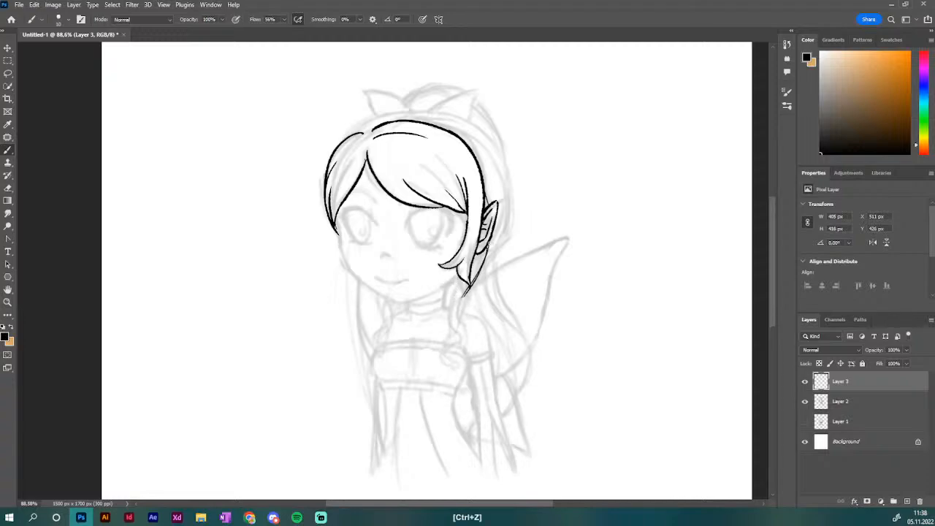
key(ctrl+z)
key(ctrl+z)
Ink both edges of the wavy lock from below the near ear to the chest and erase the excess at its tip
mouse_move(491, 241)
mouse_down()
mouse_move(461, 334)
mouse_move(440, 367)
mouse_up()
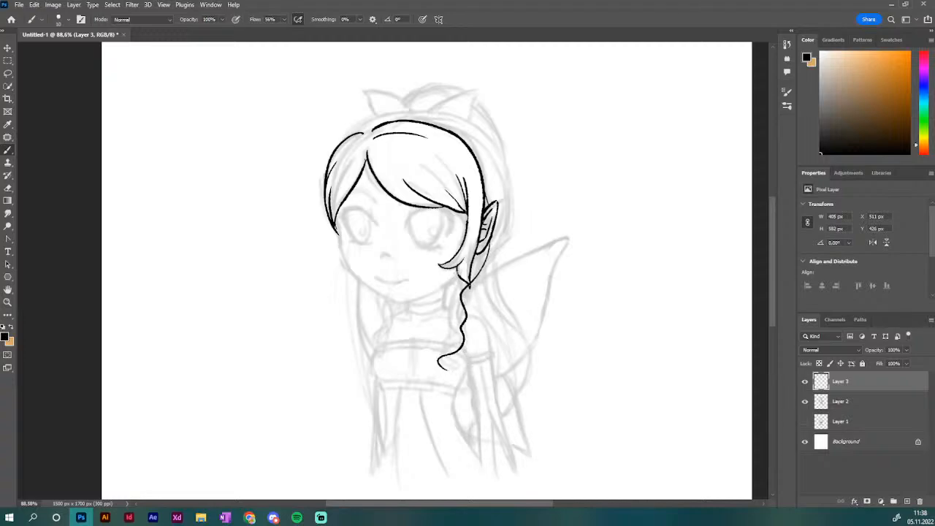
drag(459, 272, 452, 333)
drag(440, 366, 445, 352)
key(ctrl+z)
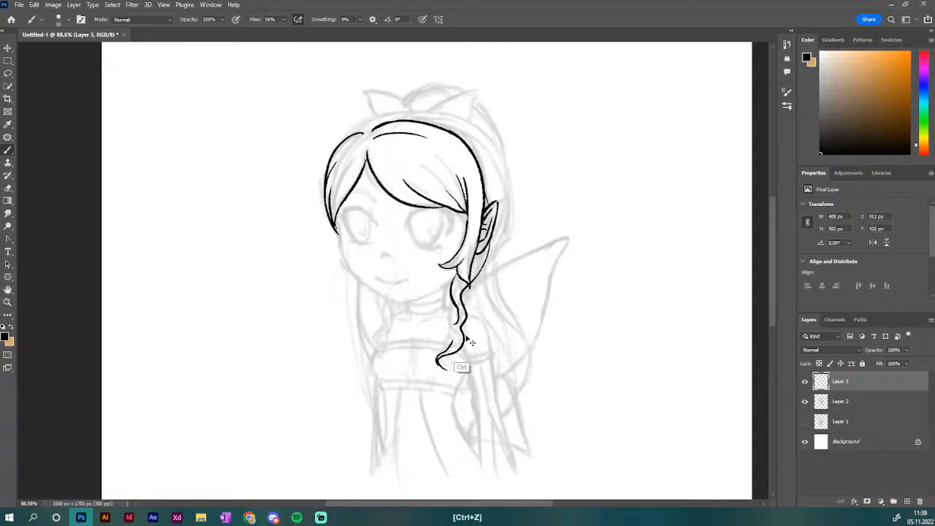
key(ctrl+z)
drag(439, 356, 455, 335)
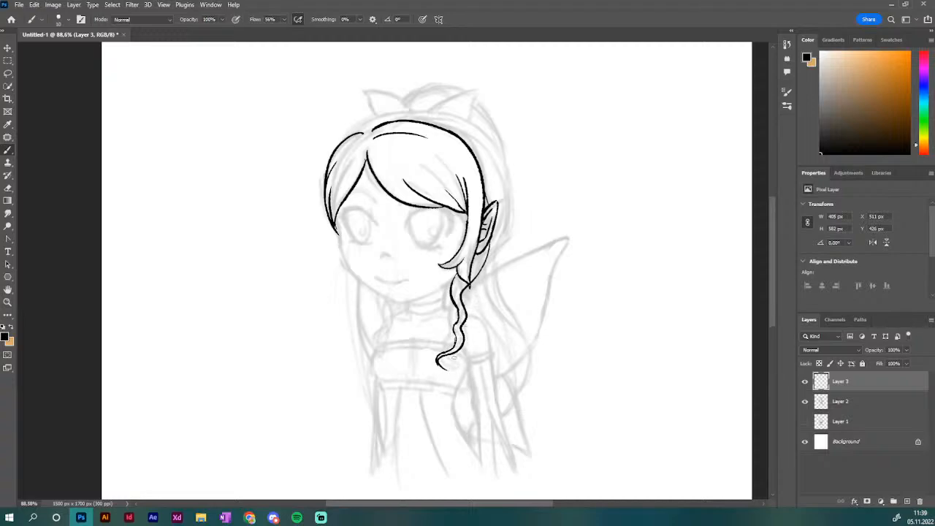
key(e)
drag(446, 369, 434, 361)
key(b)
mouse_move(495, 241)
mouse_down()
mouse_move(473, 282)
mouse_move(489, 247)
mouse_up()
Ink the face's far cheek edge downward from the tip of the hair beside the far eye
mouse_move(336, 218)
mouse_down()
mouse_move(342, 248)
mouse_move(371, 287)
mouse_move(402, 298)
mouse_up()
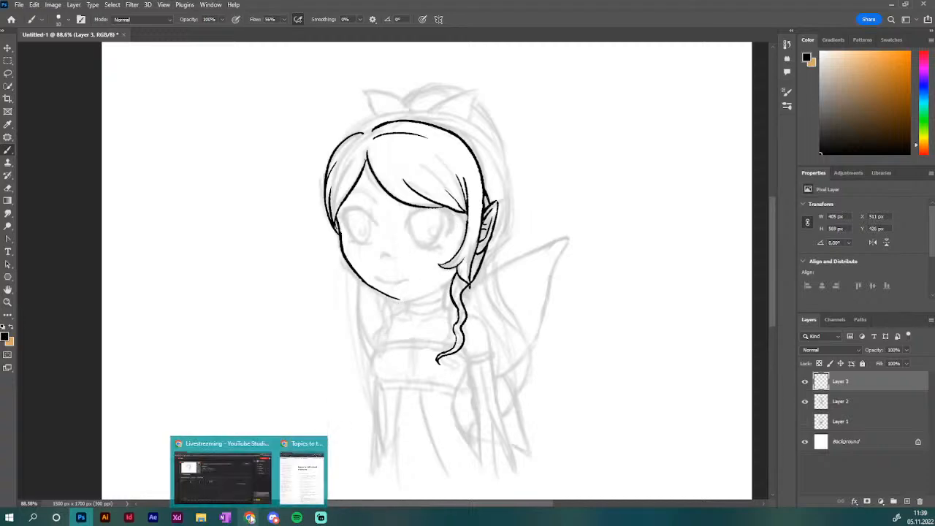
key(ctrl+z)
key(ctrl+z)
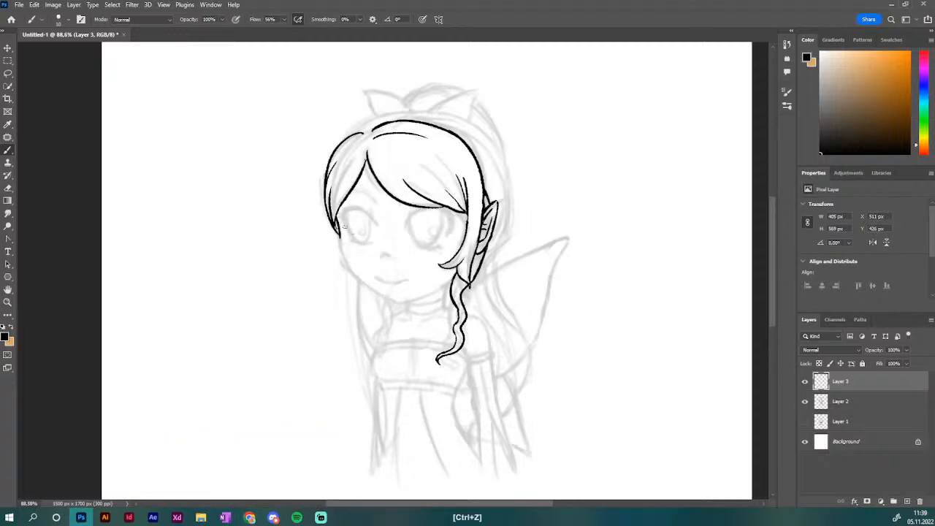
mouse_move(335, 222)
mouse_down()
mouse_move(348, 268)
mouse_move(390, 298)
mouse_up()
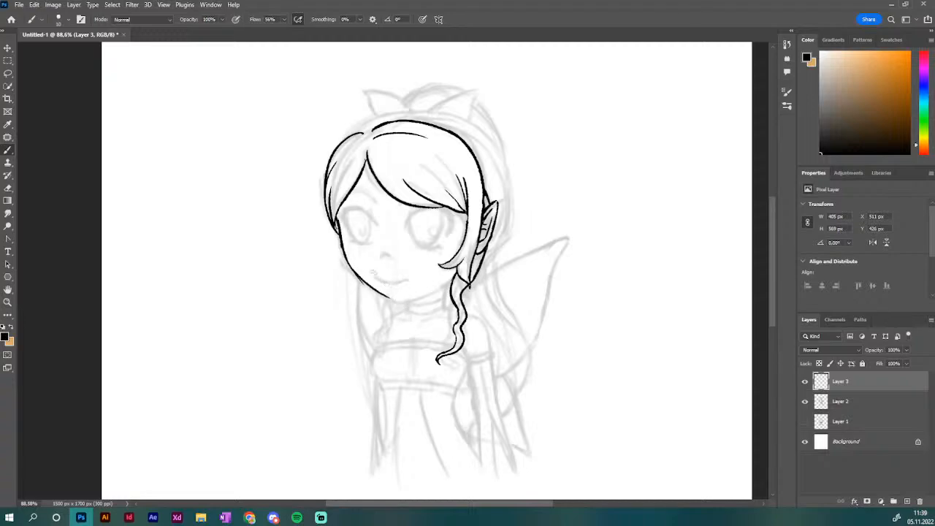
key(ctrl+z)
key(ctrl+z)
key(ctrl+z)
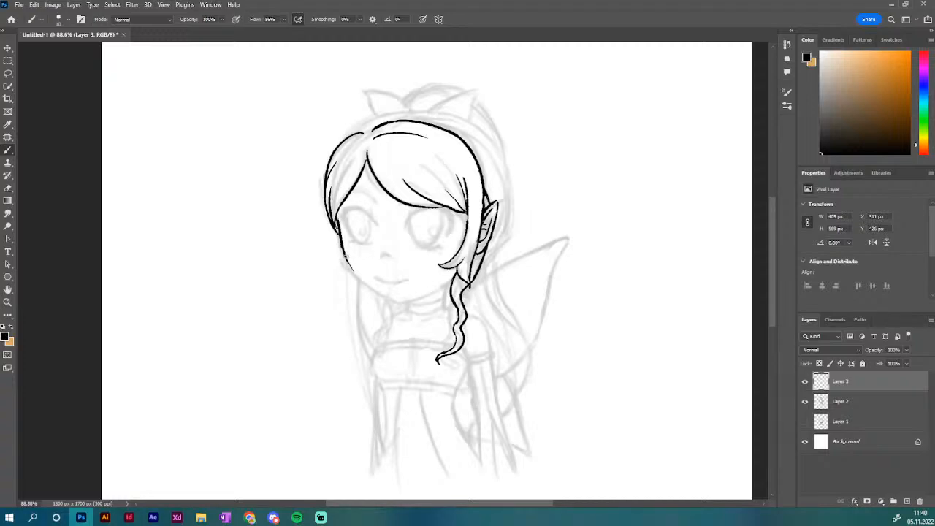
Try to continue the far cheek into the jaw with a curved stroke down to the chin
drag(342, 256, 391, 298)
key(ctrl+z)
key(ctrl+z)
drag(345, 257, 403, 306)
key(ctrl+z)
drag(344, 251, 394, 298)
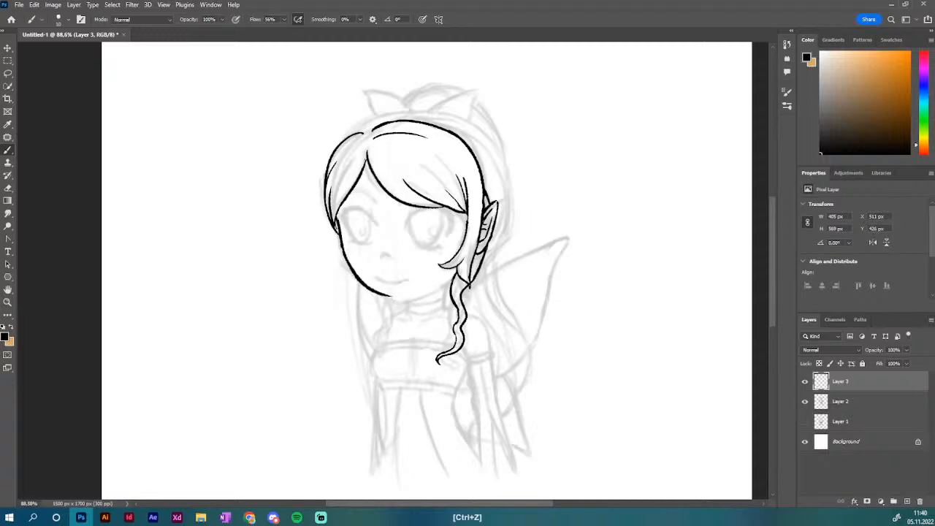
key(ctrl+z)
drag(344, 253, 393, 298)
key(ctrl+z)
key(ctrl+z)
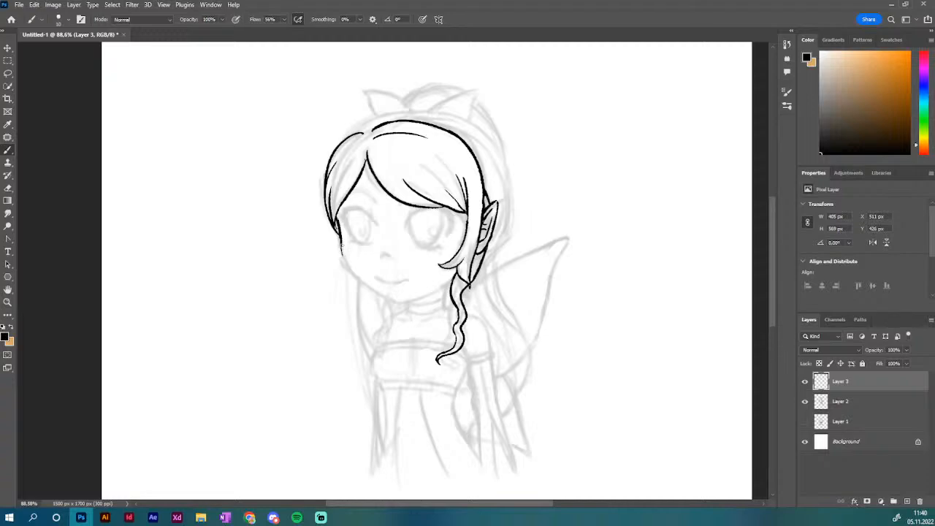
Ink the jawline from the far cheek to the chin and up to the near side lock, cleaning up its edge
mouse_move(341, 243)
mouse_down()
mouse_move(351, 278)
mouse_move(392, 298)
mouse_up()
drag(395, 299, 449, 277)
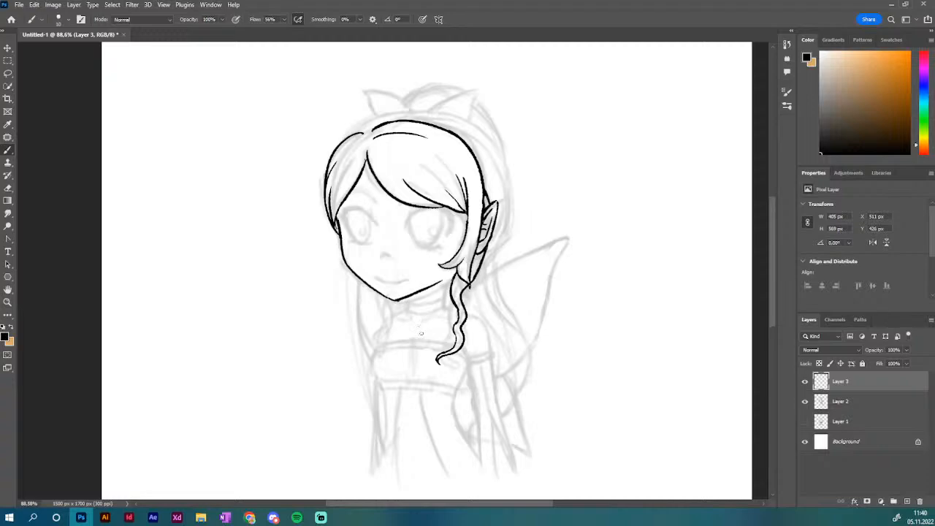
key(ctrl+z)
mouse_move(393, 300)
mouse_down()
mouse_move(452, 276)
mouse_move(426, 291)
mouse_up()
key(ctrl+z)
key(ctrl+z)
key(e)
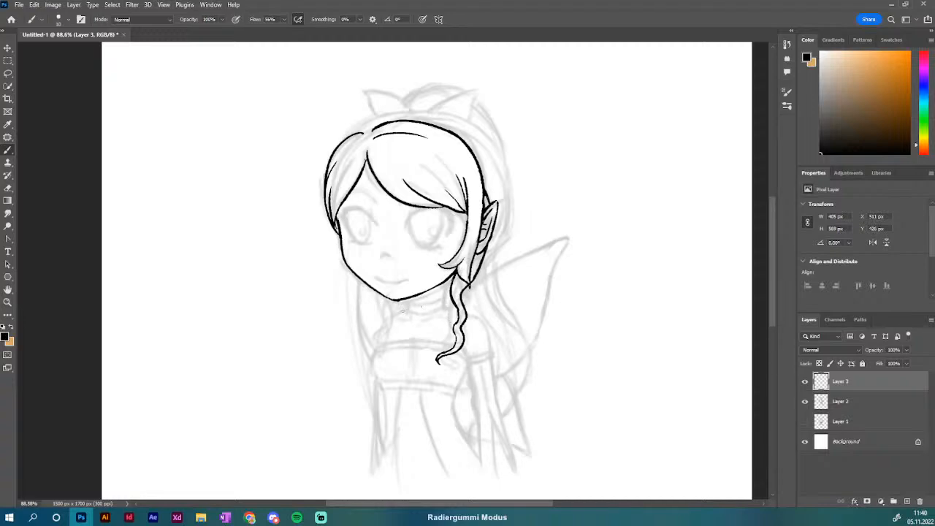
mouse_move(403, 302)
mouse_down()
mouse_move(395, 302)
mouse_move(442, 283)
mouse_up()
Ink the small pointed shape sticking out beside the far side of the jaw
key(b)
drag(339, 260, 346, 270)
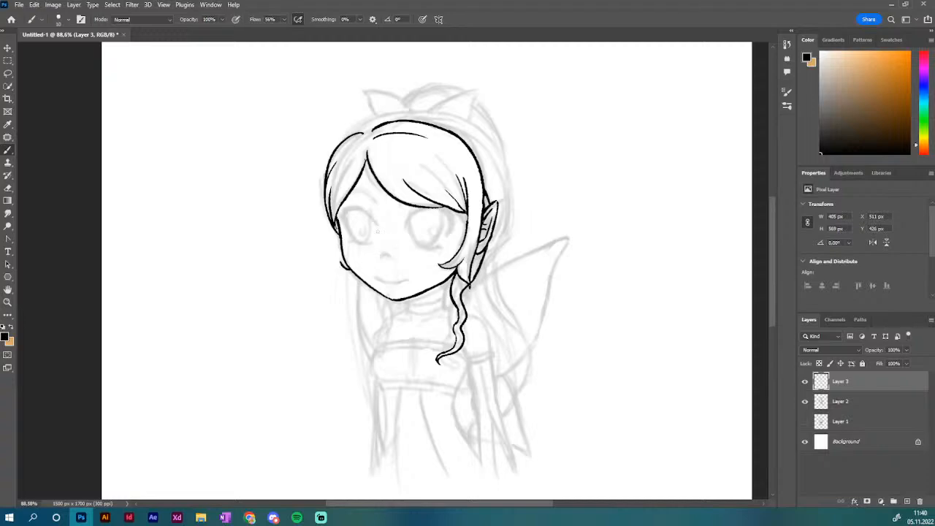
key(ctrl+z)
key(e)
Ink both edges of the short wavy lock hanging below the chin on the face's far side
key(b)
mouse_move(392, 299)
mouse_down()
mouse_move(376, 327)
mouse_move(395, 362)
mouse_up()
drag(374, 325, 377, 327)
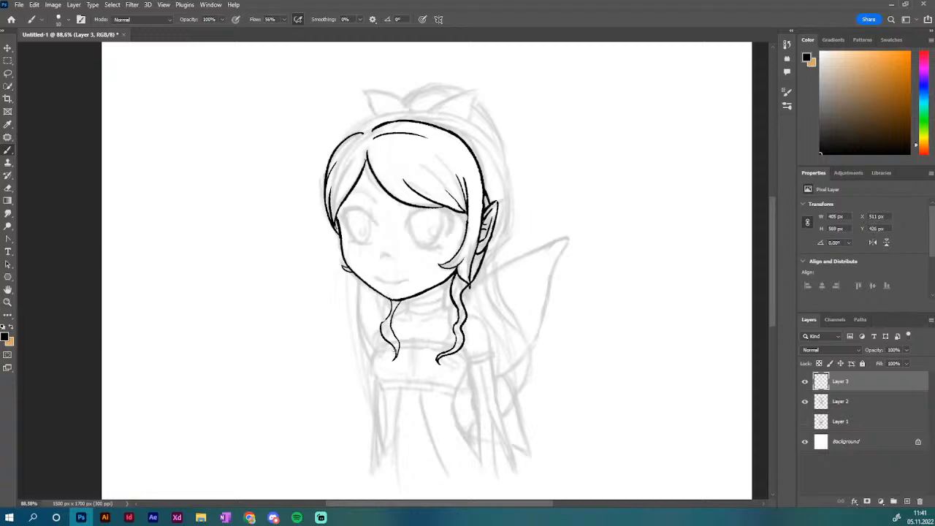
key(ctrl+z)
key(ctrl+z)
mouse_move(396, 314)
mouse_down()
mouse_move(386, 325)
mouse_move(395, 317)
mouse_move(391, 363)
mouse_up()
key(ctrl+z)
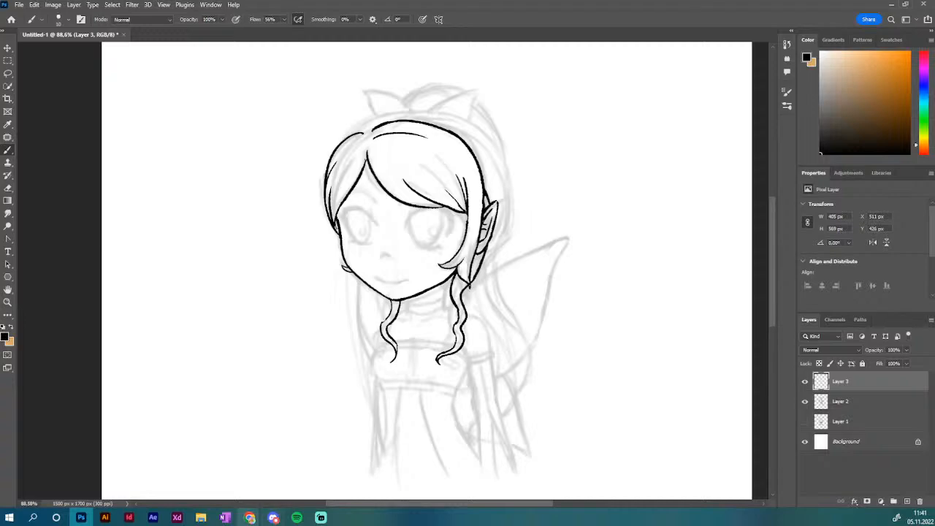
Ink short lines for both sides of the neck below the jaw and erase their excess
mouse_move(249, 517)
drag(407, 295, 407, 312)
key(ctrl+z)
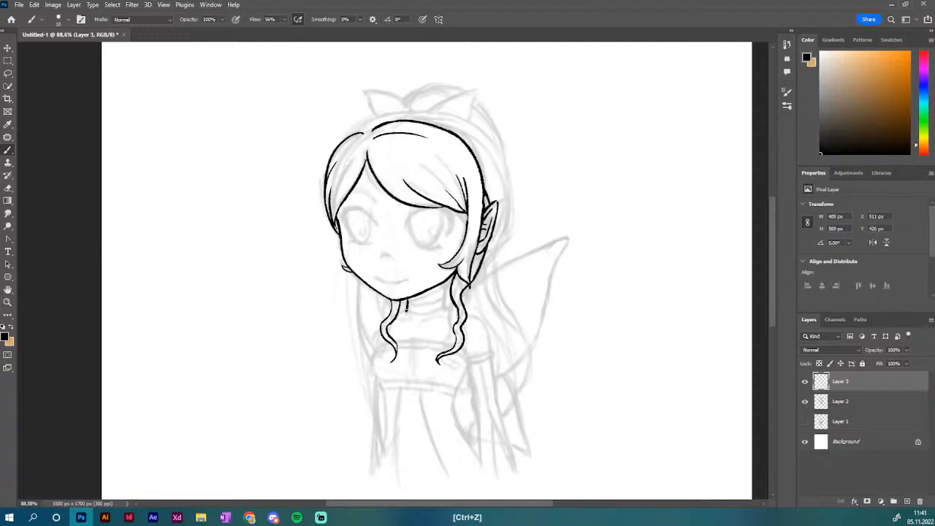
drag(443, 286, 441, 304)
key(e)
mouse_move(442, 302)
mouse_down()
mouse_move(438, 286)
mouse_move(441, 313)
mouse_move(407, 315)
mouse_up()
key(b)
key(e)
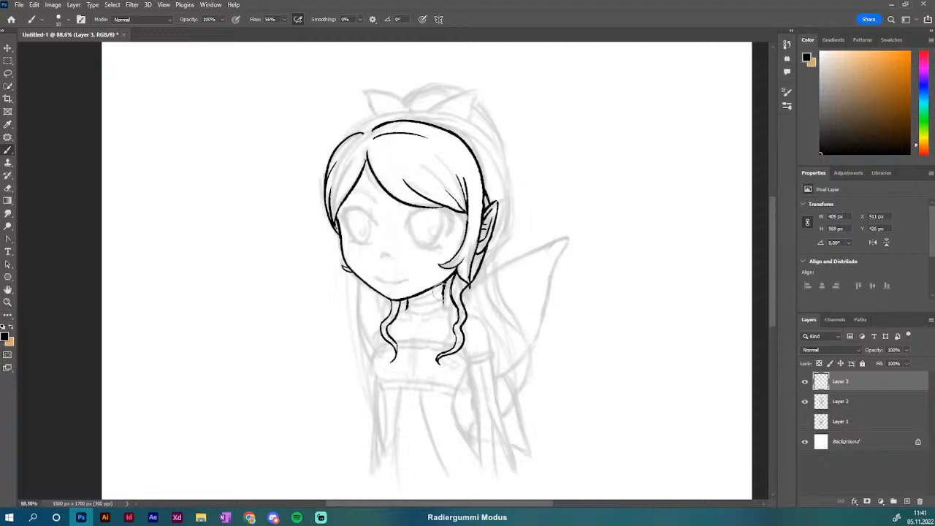
key(b)
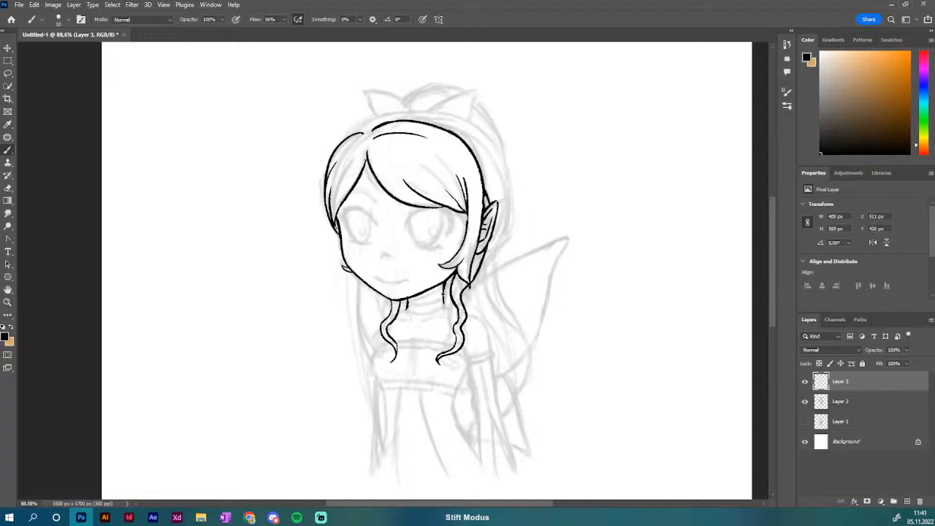
Strengthen the near side of the neck and ink a thin curved line across the neck under the chin
drag(443, 296, 445, 305)
key(e)
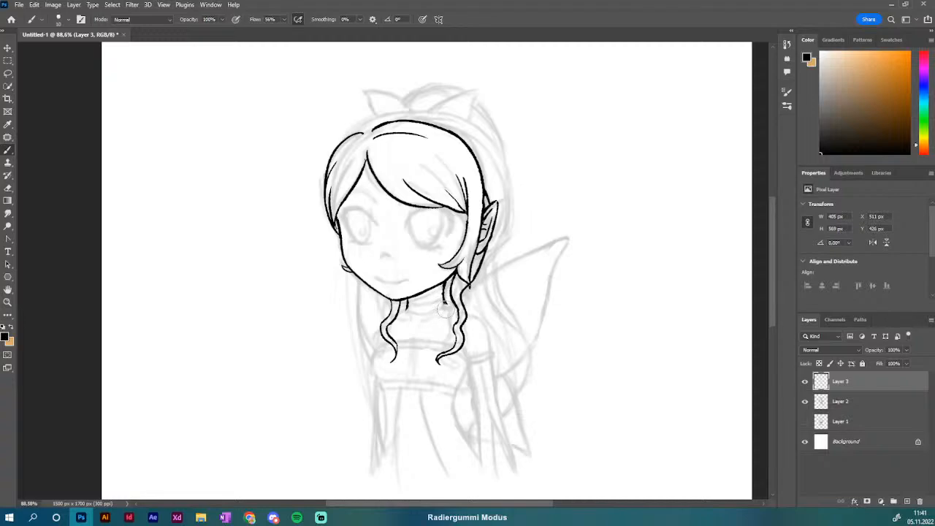
key(b)
drag(408, 301, 434, 298)
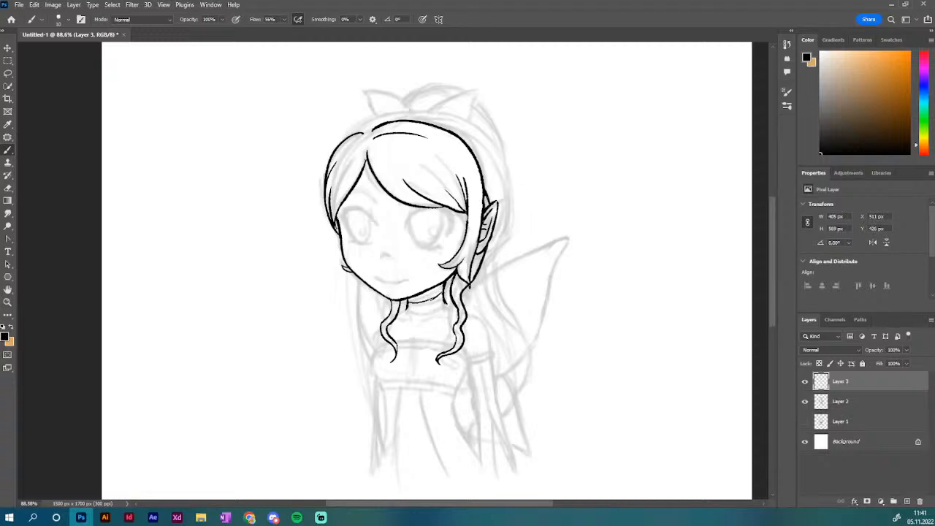
Ink a second curved line across the neck below the first to form a narrow choker band
key(e)
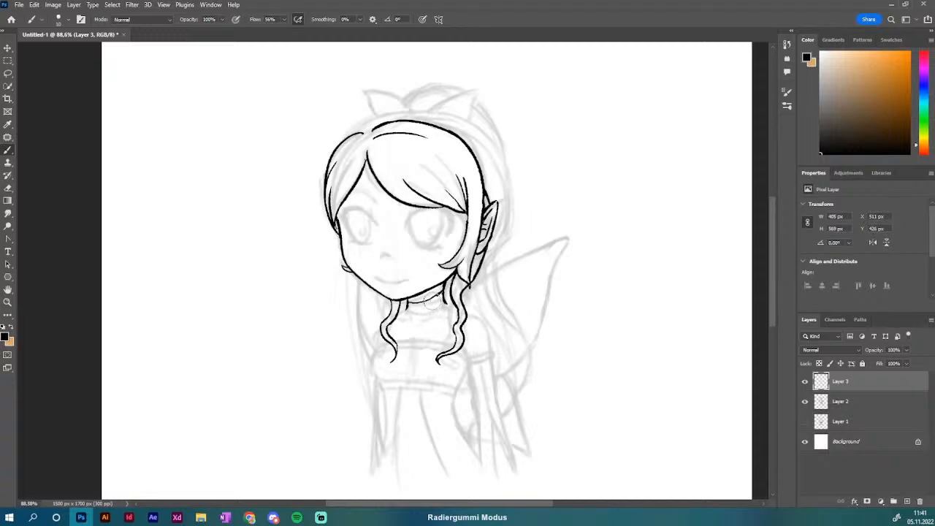
key(b)
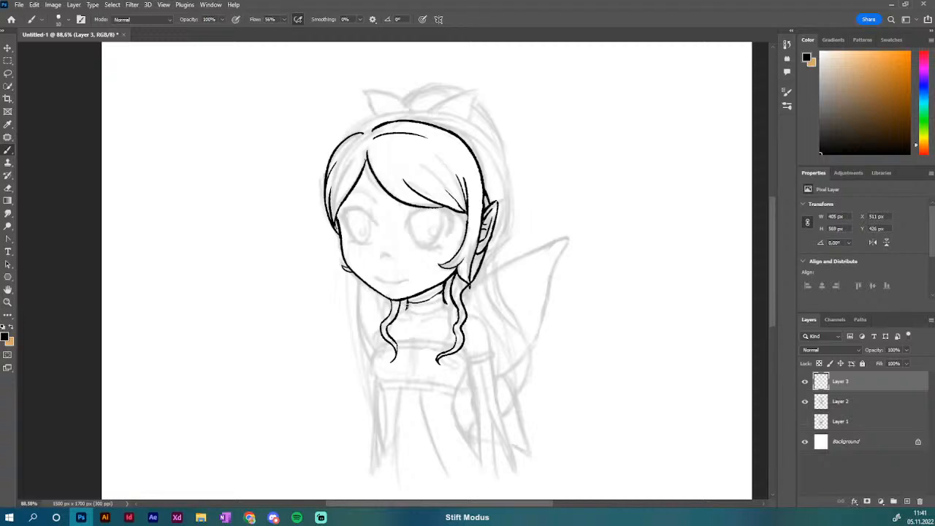
mouse_move(404, 300)
mouse_down()
mouse_move(405, 310)
mouse_move(443, 301)
mouse_up()
key(ctrl+z)
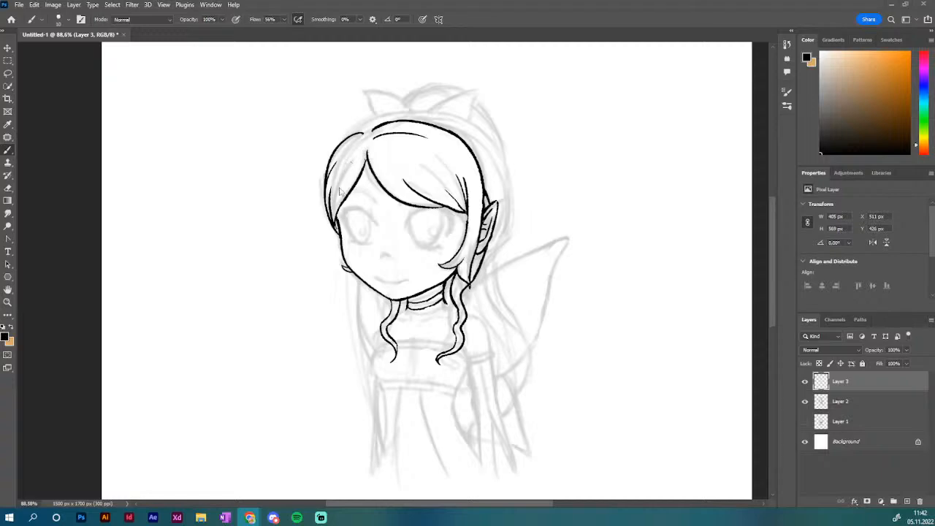
click(409, 311)
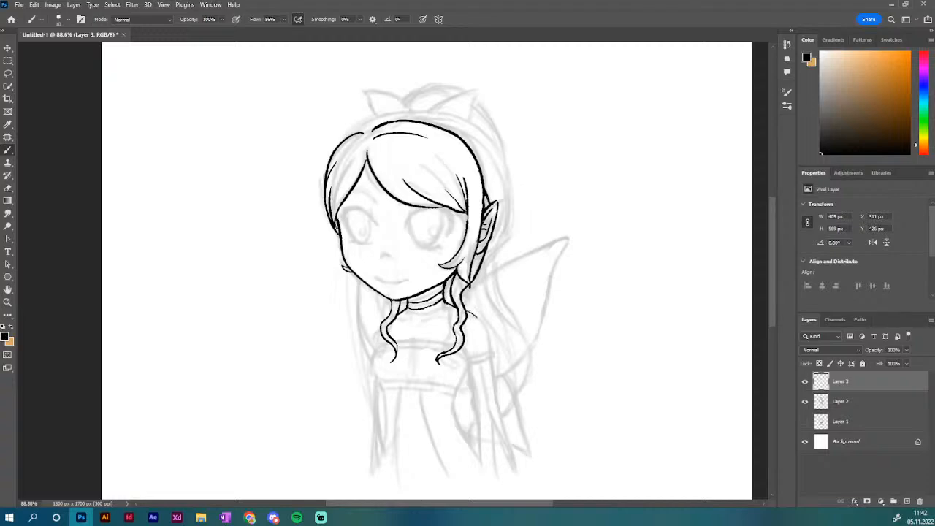
Ink the rounded shoulder outlines down from the neck, including the outer edge of the near short sleeve
mouse_move(466, 311)
mouse_down()
mouse_move(479, 319)
mouse_move(488, 355)
mouse_move(465, 358)
mouse_up()
key(e)
mouse_move(297, 518)
Ink the dress's curved upper neckline across the chest between the two hanging wavy locks
drag(393, 340, 447, 342)
key(ctrl+z)
key(ctrl+z)
drag(393, 339, 451, 343)
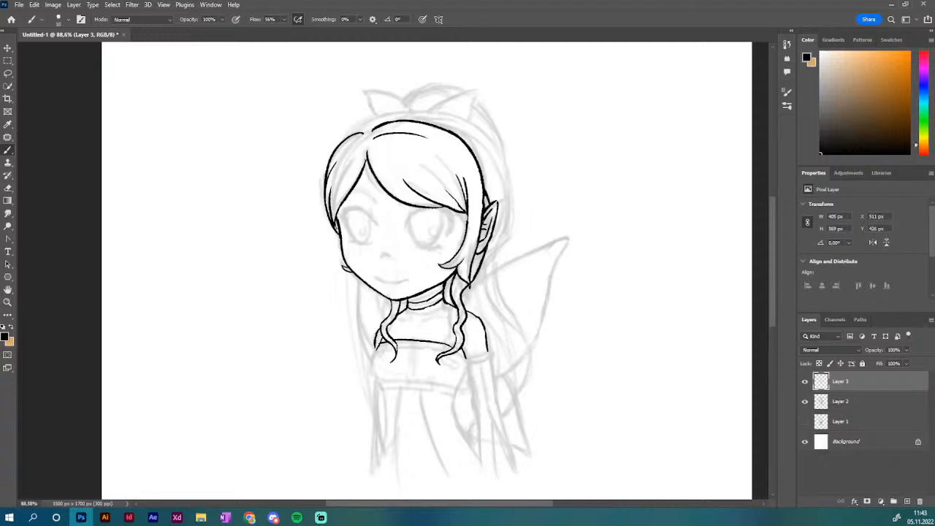
Finish the near end of the neckline and ink the near sleeve's cuff, erasing its overshooting edges
key(ctrl+z)
drag(445, 343, 454, 348)
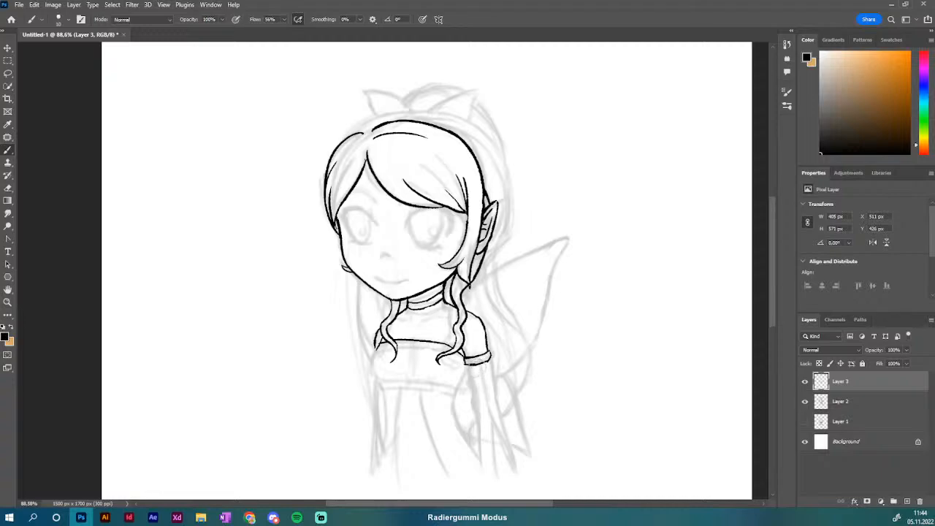
drag(477, 371, 491, 365)
drag(462, 366, 460, 370)
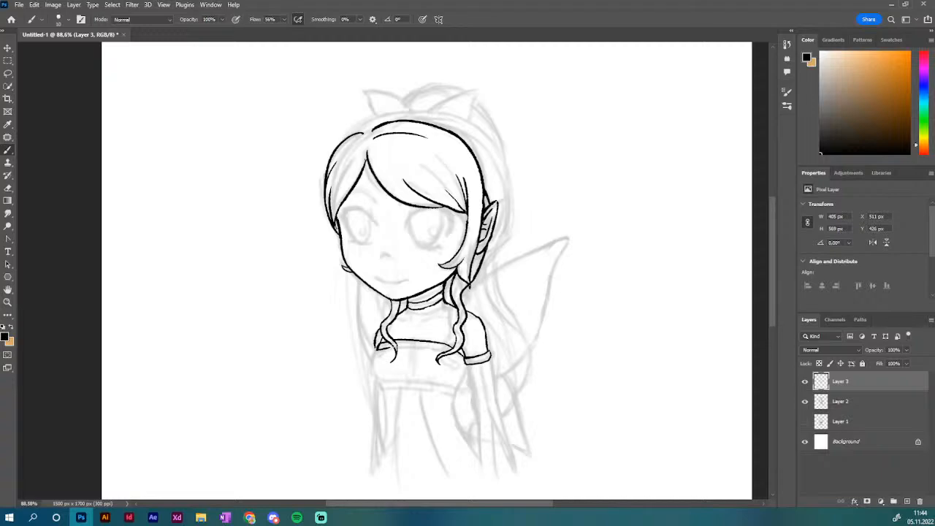
Ink a second line just below the neckline as a trim, running out to the near armpit
drag(394, 347, 443, 355)
key(ctrl+z)
mouse_move(394, 348)
mouse_down()
mouse_move(438, 350)
mouse_move(395, 348)
mouse_move(451, 351)
mouse_up()
key(ctrl+z)
key(ctrl+z)
mouse_move(392, 347)
mouse_down()
mouse_move(450, 349)
mouse_move(468, 372)
mouse_up()
key(ctrl+z)
Clean up the far shoulder's lower end and ink the curved far and near sides of the bodice
key(e)
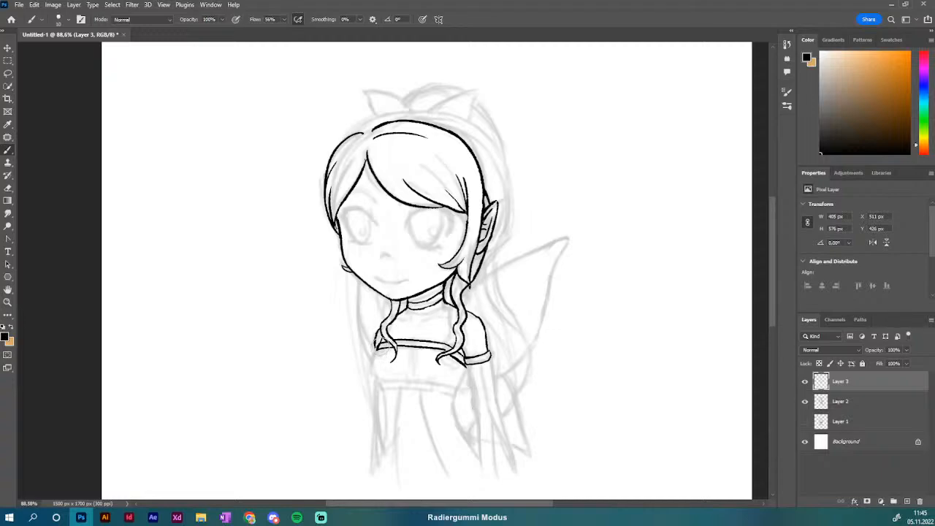
drag(379, 348, 383, 339)
key(b)
mouse_move(378, 351)
mouse_down()
mouse_move(371, 366)
mouse_move(380, 381)
mouse_up()
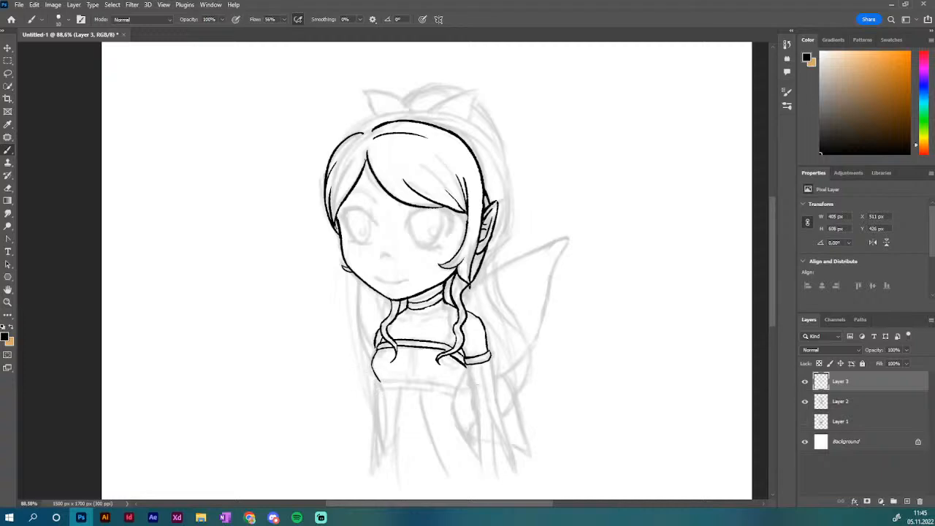
drag(466, 367, 456, 388)
Ink the two parallel curved lines of the narrow waistband beneath the bodice and close its ends
drag(379, 380, 465, 386)
key(ctrl+z)
drag(380, 383, 455, 381)
mouse_move(380, 388)
mouse_down()
mouse_move(462, 391)
mouse_move(456, 400)
mouse_up()
key(ctrl+z)
key(ctrl+z)
key(ctrl+z)
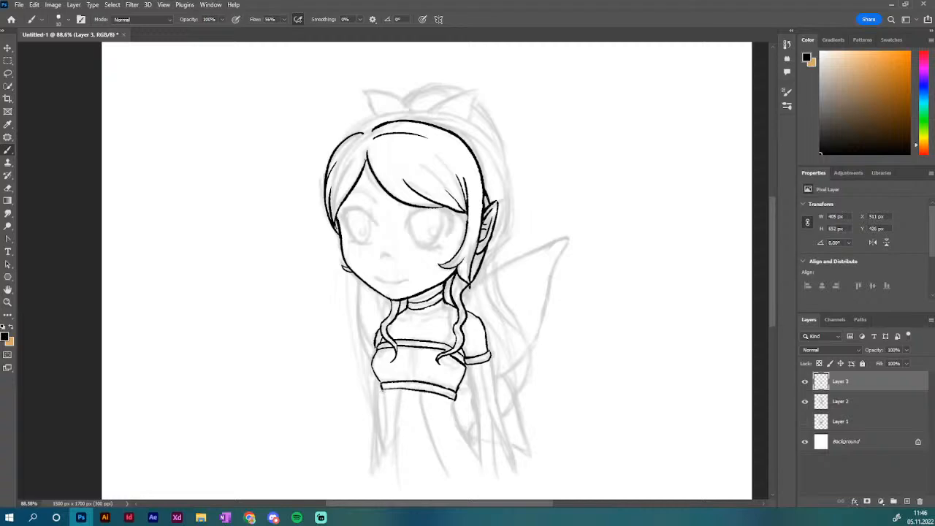
drag(386, 391, 402, 389)
Ink the skirt's two long inner fold lines from the waistband down to the end of the sketch
key(e)
drag(396, 389, 394, 457)
drag(420, 392, 422, 425)
scroll(773, 299, down, 3)
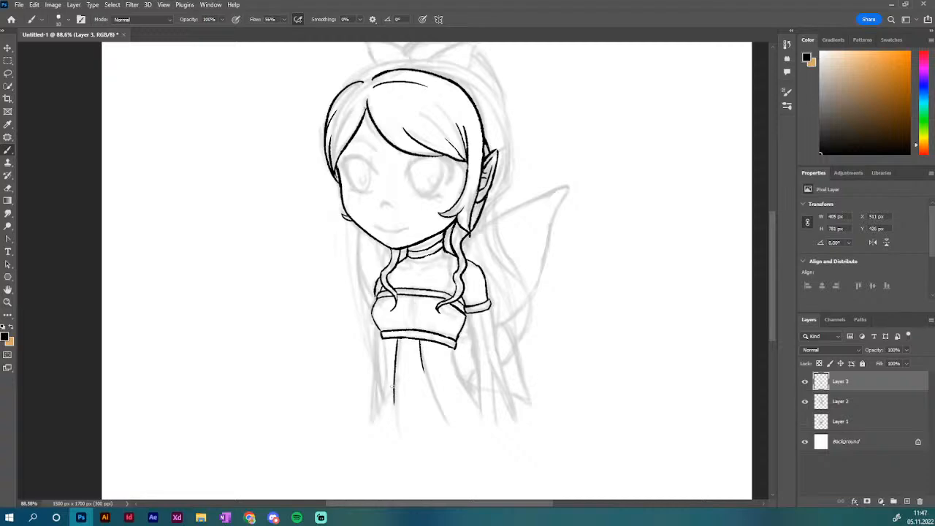
drag(393, 396, 393, 431)
drag(422, 371, 427, 386)
drag(422, 352, 421, 340)
drag(427, 386, 443, 433)
key(ctrl+z)
drag(423, 374, 447, 439)
Ink the skirt's far outer edge and its flaring near outer edge down from the waistband
drag(384, 339, 380, 416)
drag(383, 356, 377, 431)
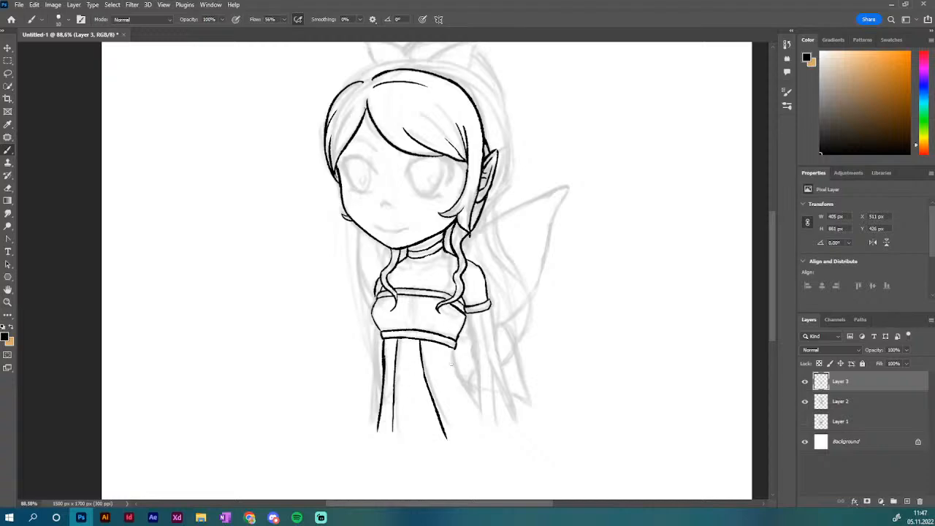
drag(449, 357, 466, 394)
drag(454, 357, 497, 443)
Ink the inner edge of the near arm from the sleeve cuff down across the skirt's flaring edge
key(e)
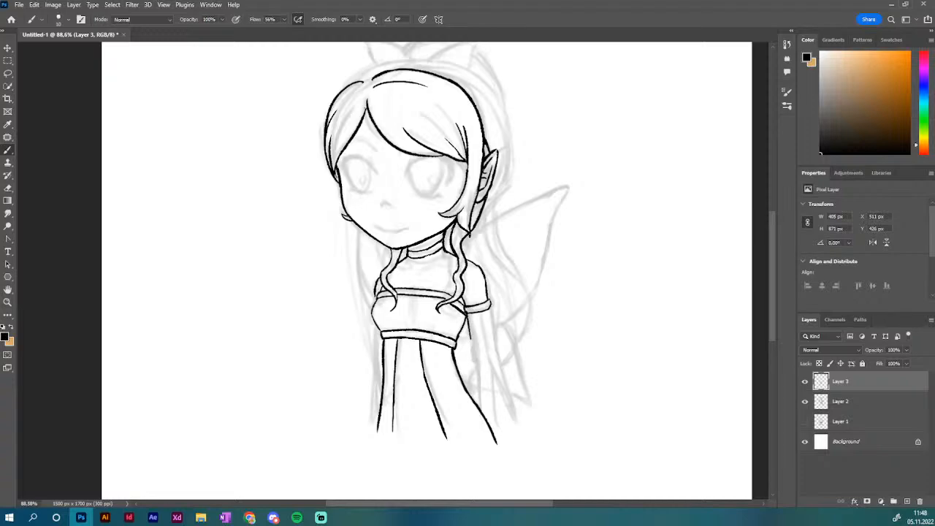
drag(469, 329, 472, 376)
drag(470, 344, 475, 387)
drag(474, 365, 475, 450)
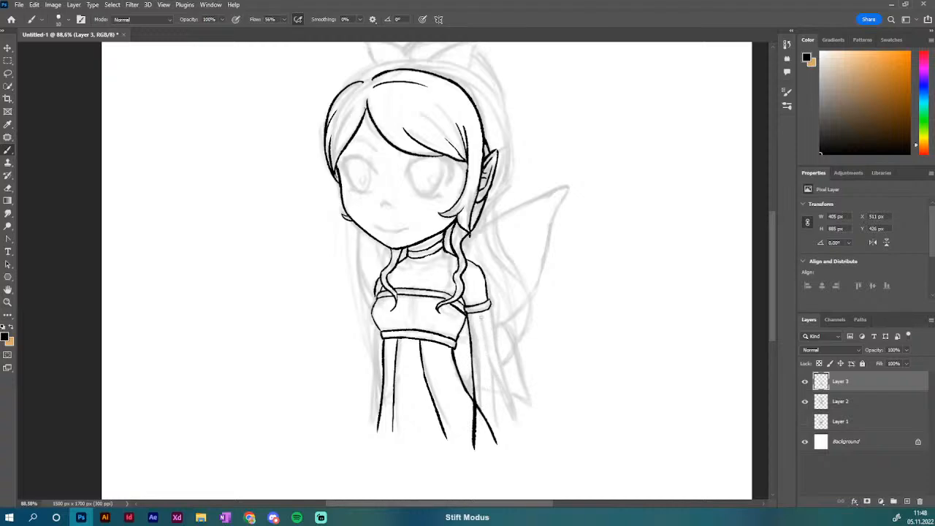
Ink the near arm's outer edge and the slanting line that flares outward beside it from the cuff
drag(481, 318, 485, 391)
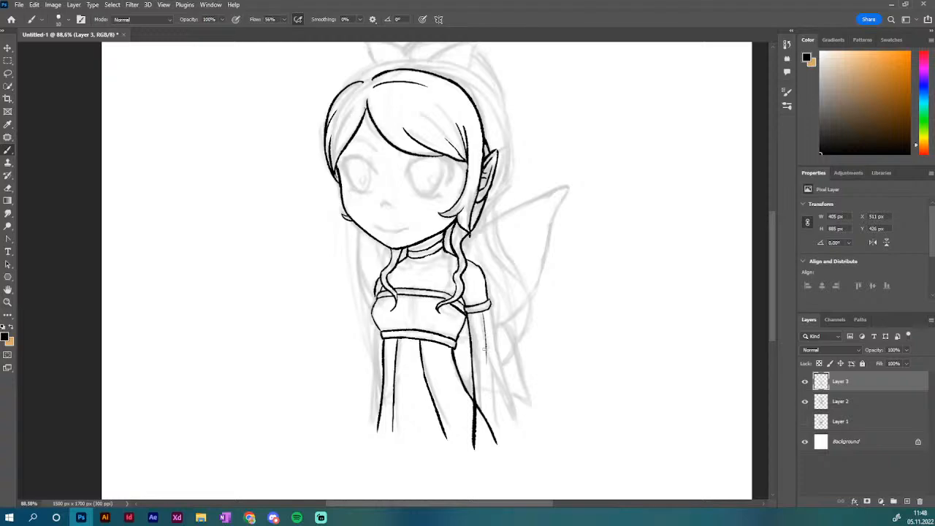
key(ctrl+z)
drag(482, 310, 494, 431)
drag(485, 373, 491, 461)
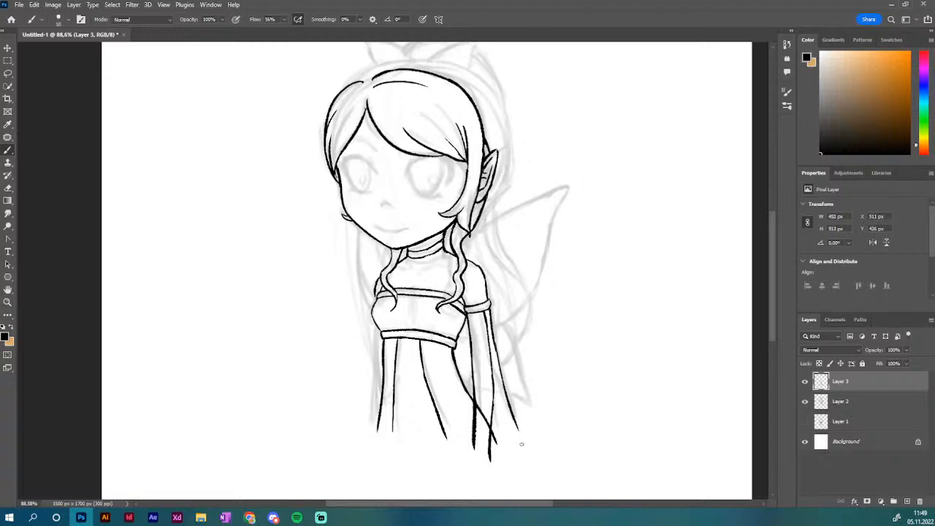
drag(496, 349, 521, 447)
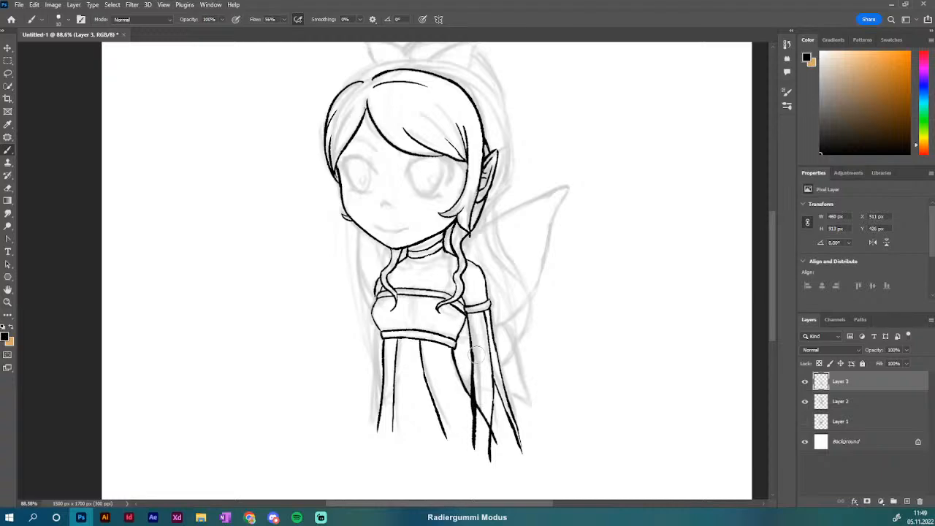
Erase the skirt line overlapping the near arm and redraw the arm's lower inner edge cleanly
drag(478, 356, 479, 452)
drag(478, 348, 479, 409)
key(b)
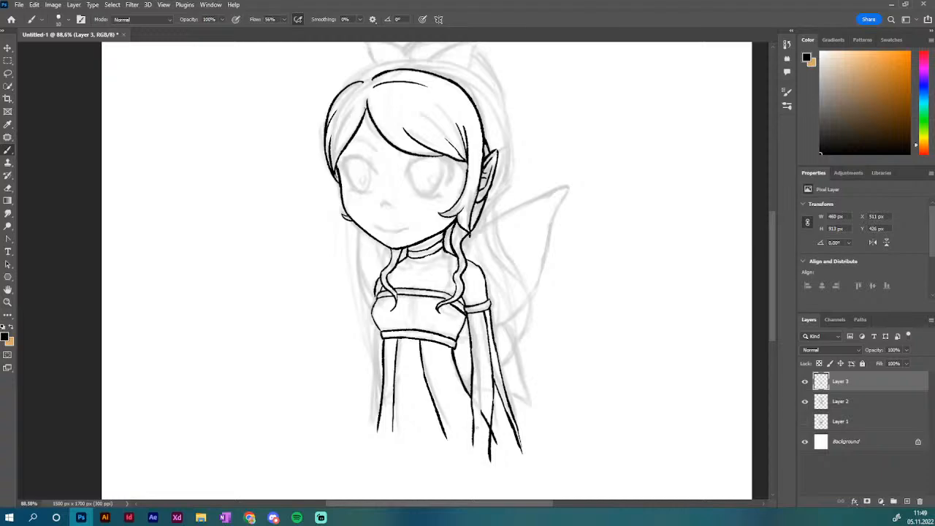
key(e)
key(b)
drag(471, 406, 470, 443)
key(e)
drag(475, 399, 476, 440)
Ink a short vertical fold line between the near arm's lower outer edge and the slanting line beside it
key(b)
key(e)
key(b)
drag(499, 395, 499, 436)
drag(499, 398, 498, 444)
Ink one long shallow curve across the lower skirt and arms as the figure's bottom edge
key(e)
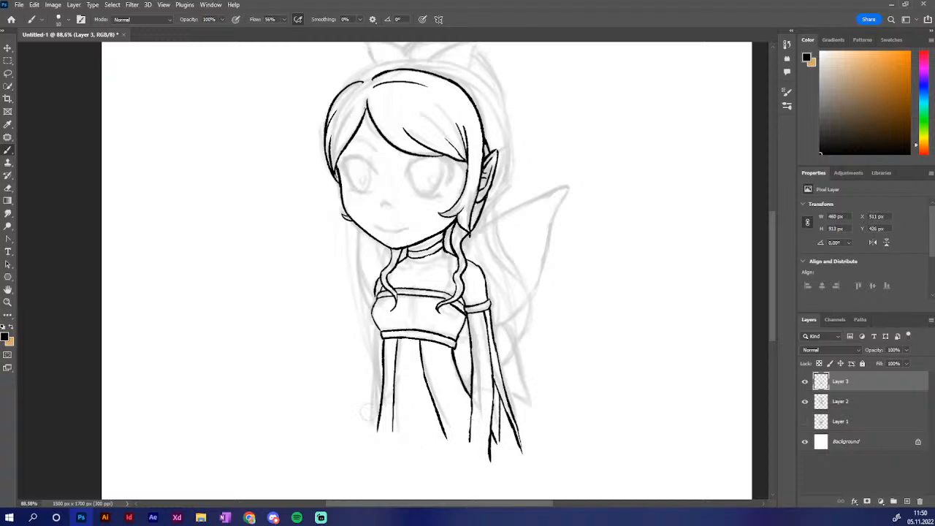
drag(365, 394, 570, 391)
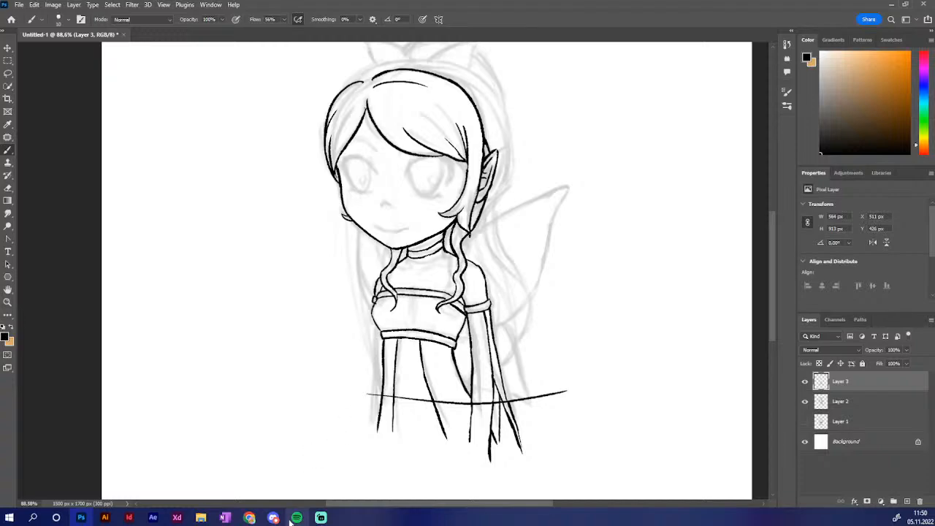
key(ctrl+z)
Ink the far arm's inner line from beside the bodice down along the skirt's far edge
drag(373, 319, 381, 389)
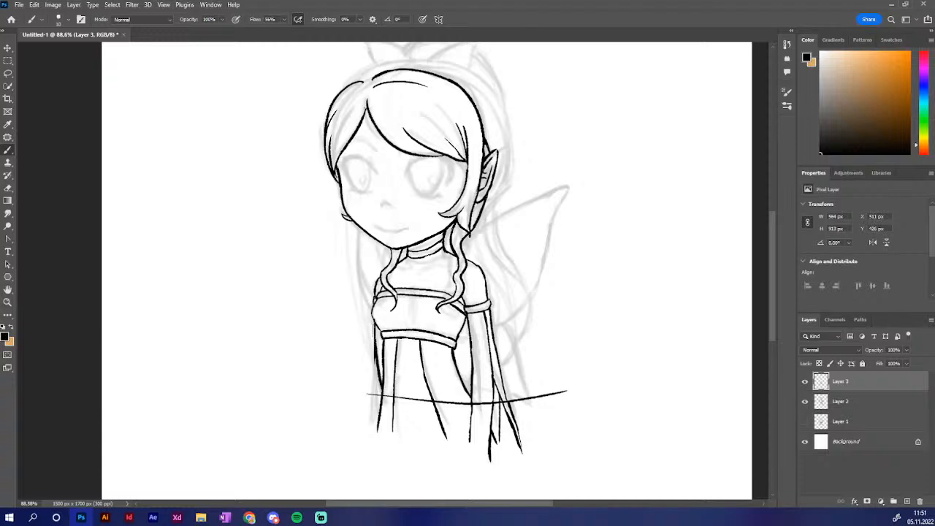
key(ctrl+z)
key(ctrl+z)
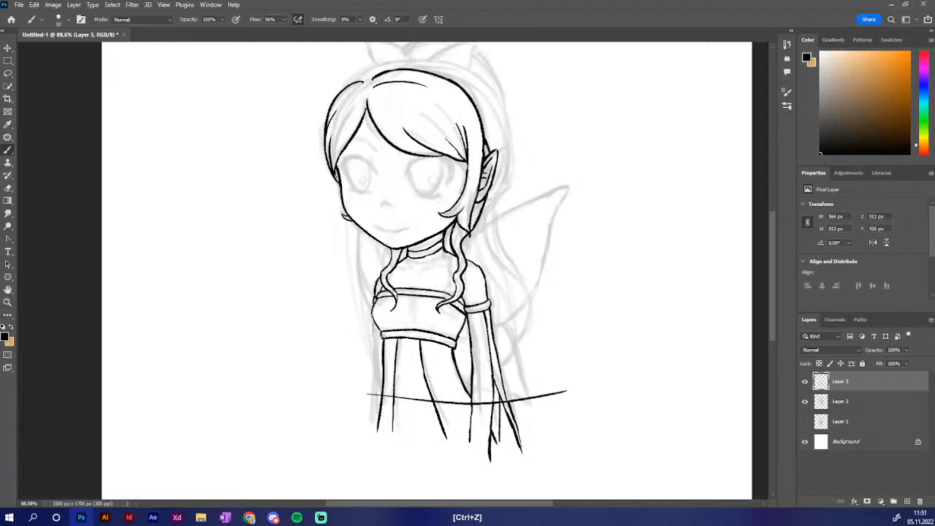
drag(375, 320, 380, 383)
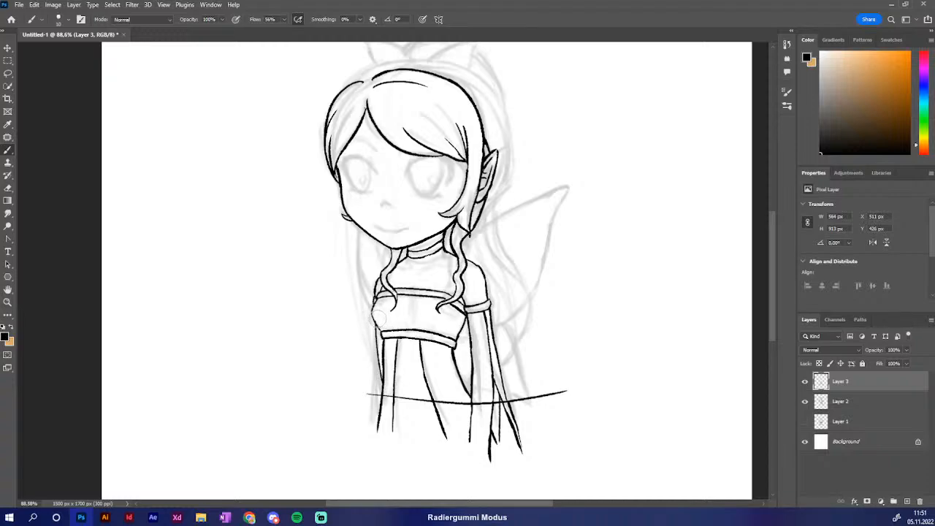
mouse_move(249, 518)
Ink the far arm's outer edge, slanting outward down to the bottom curve, and undo its surplus strokes
drag(374, 360, 373, 370)
drag(375, 332, 370, 400)
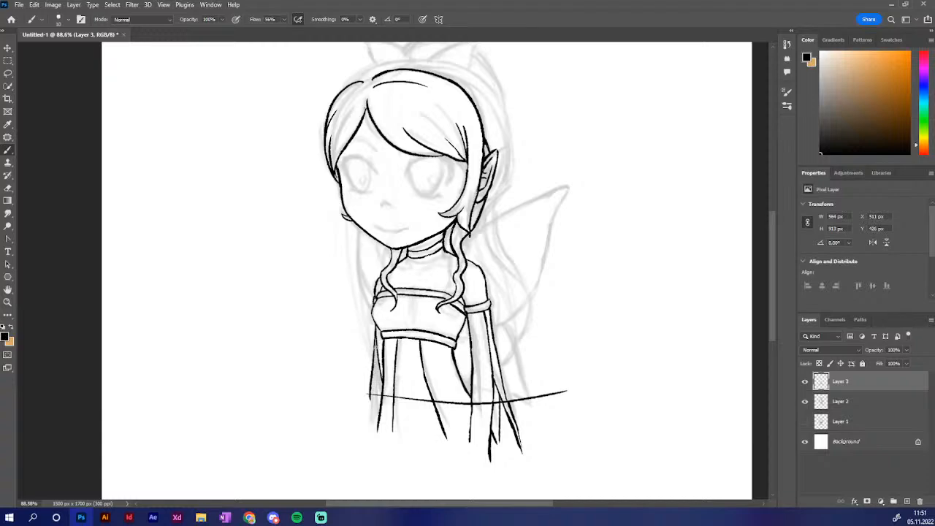
drag(376, 347, 379, 410)
key(ctrl+z)
key(ctrl+z)
key(ctrl+z)
key(ctrl+z)
Erase all inked lines below the bottom curve and the part of the curve extending past the near side
drag(363, 401, 380, 406)
key(e)
mouse_move(395, 402)
mouse_down()
mouse_move(367, 418)
mouse_move(406, 431)
mouse_up()
mouse_move(505, 415)
mouse_down()
mouse_move(429, 407)
mouse_move(462, 423)
mouse_move(427, 422)
mouse_move(510, 431)
mouse_move(504, 448)
mouse_move(466, 446)
mouse_move(492, 429)
mouse_move(516, 437)
mouse_move(487, 466)
mouse_move(497, 468)
mouse_move(509, 465)
mouse_move(483, 442)
mouse_move(510, 426)
mouse_up()
mouse_move(321, 517)
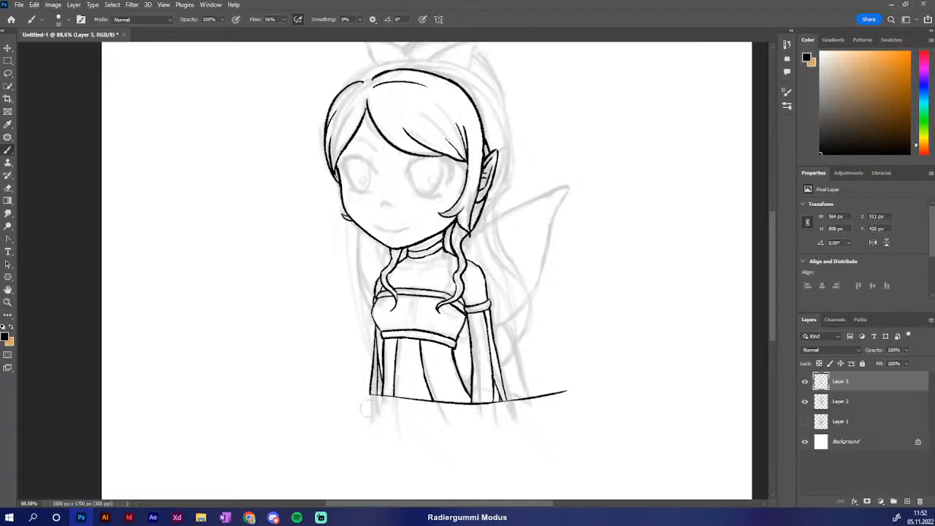
mouse_move(516, 407)
mouse_down()
mouse_move(514, 399)
mouse_move(568, 393)
mouse_up()
drag(504, 390, 507, 402)
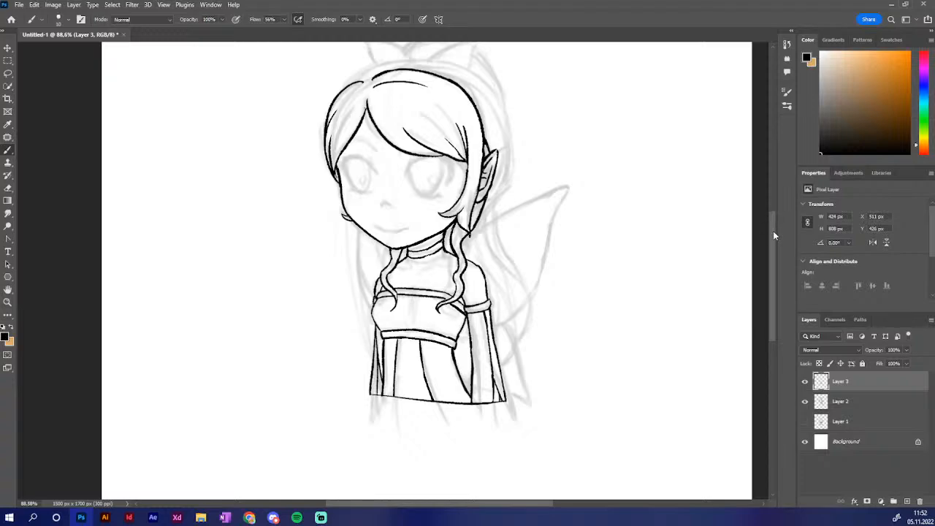
Ink the outer contour of the hair braid over the top of the head and down behind the ear
drag(773, 231, 776, 202)
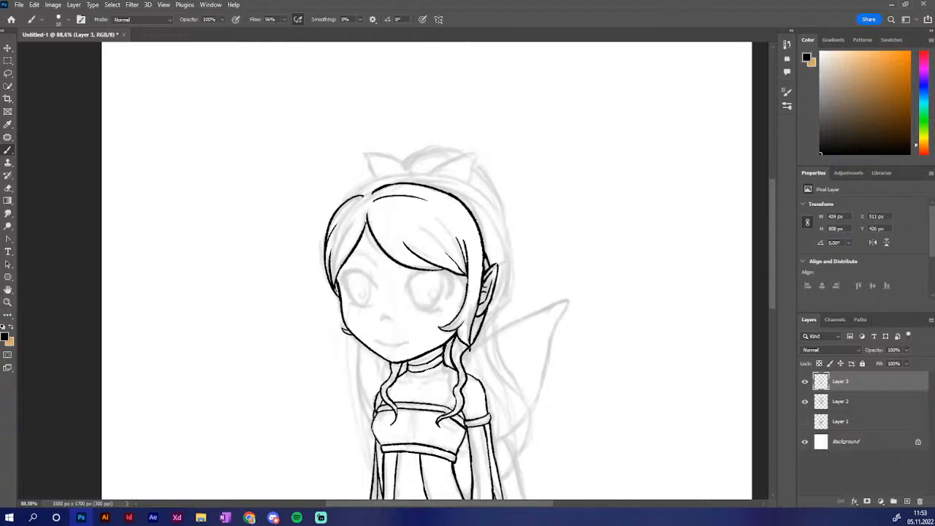
mouse_move(344, 201)
mouse_down()
mouse_move(392, 178)
mouse_move(454, 179)
mouse_move(481, 200)
mouse_move(499, 252)
mouse_up()
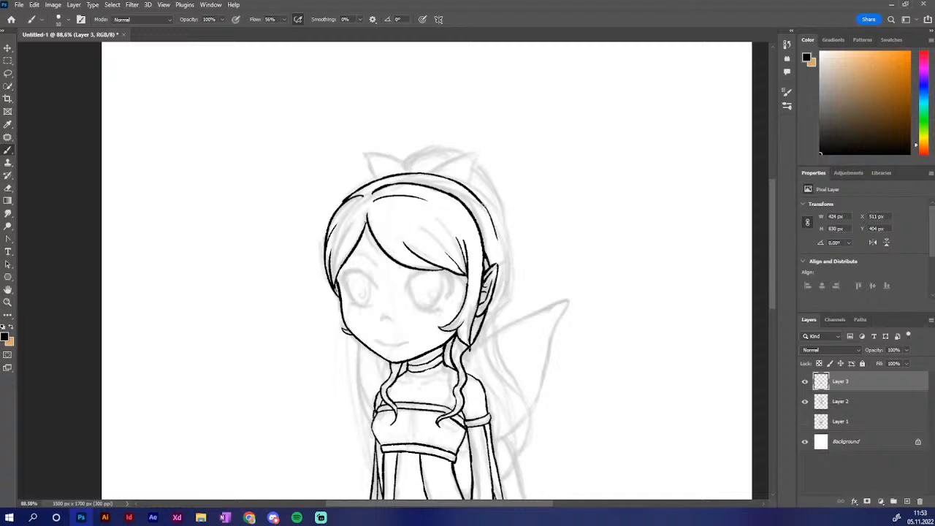
mouse_move(481, 205)
mouse_down()
mouse_move(501, 241)
mouse_move(501, 268)
mouse_up()
drag(497, 233, 501, 267)
drag(488, 312, 501, 257)
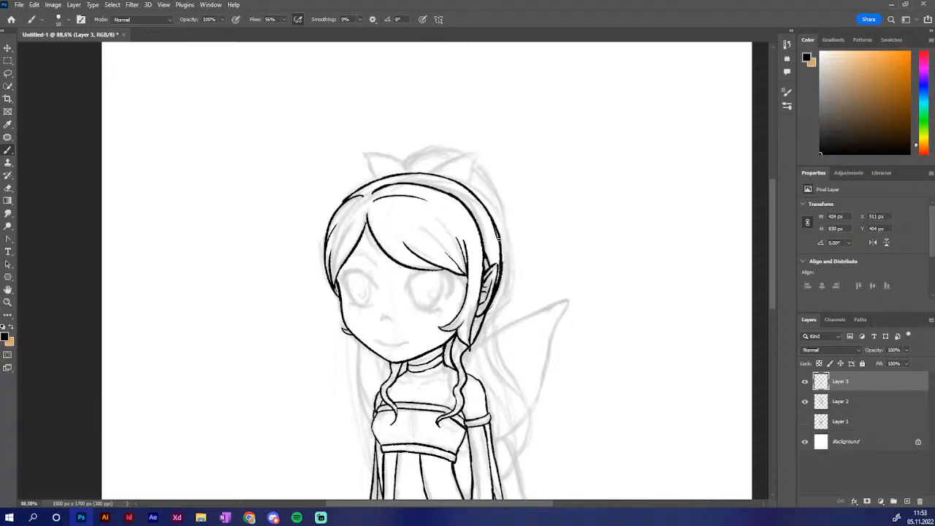
Erase parts of the braid's contour above the ear and redraw them as curved, overlapping strand segments
key(e)
drag(491, 227, 497, 285)
drag(501, 250, 495, 287)
mouse_move(483, 242)
mouse_down()
mouse_move(491, 220)
mouse_move(484, 242)
mouse_move(484, 234)
mouse_move(503, 263)
mouse_move(484, 225)
mouse_move(491, 253)
mouse_up()
key(e)
key(b)
drag(499, 269, 497, 250)
key(ctrl+z)
drag(493, 265, 495, 252)
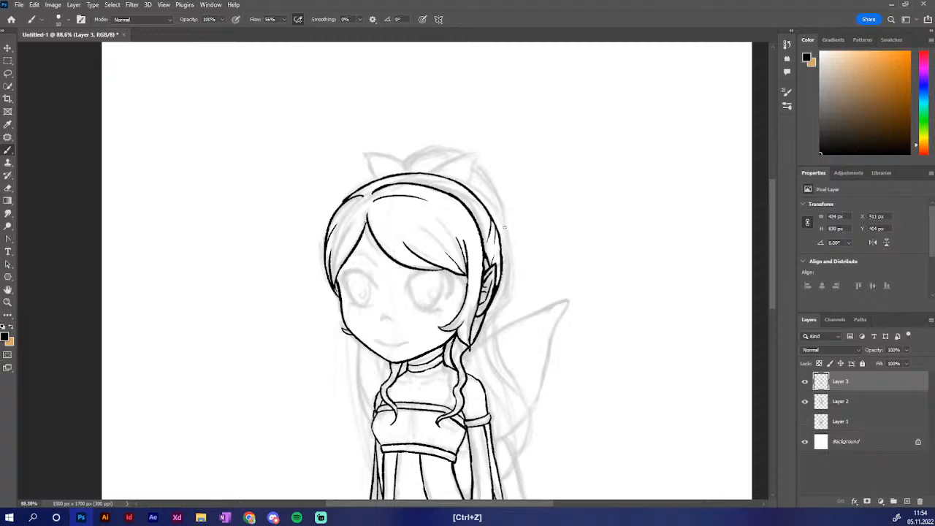
key(ctrl+z)
Add small strand notches to the braid along the top of the head and down its far side
mouse_move(388, 184)
mouse_down()
mouse_move(395, 173)
mouse_move(388, 182)
mouse_move(443, 188)
mouse_move(433, 176)
mouse_up()
key(ctrl+z)
key(ctrl+z)
drag(486, 208, 487, 222)
key(e)
key(b)
drag(395, 175, 353, 196)
Round off the end of the braid's lowest strand segment beside the ear tip
key(e)
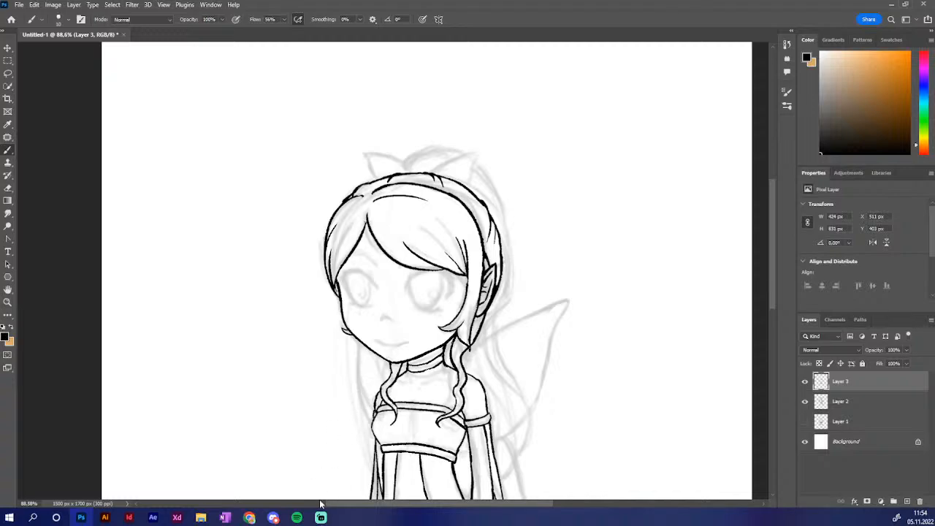
key(b)
key(e)
mouse_move(297, 519)
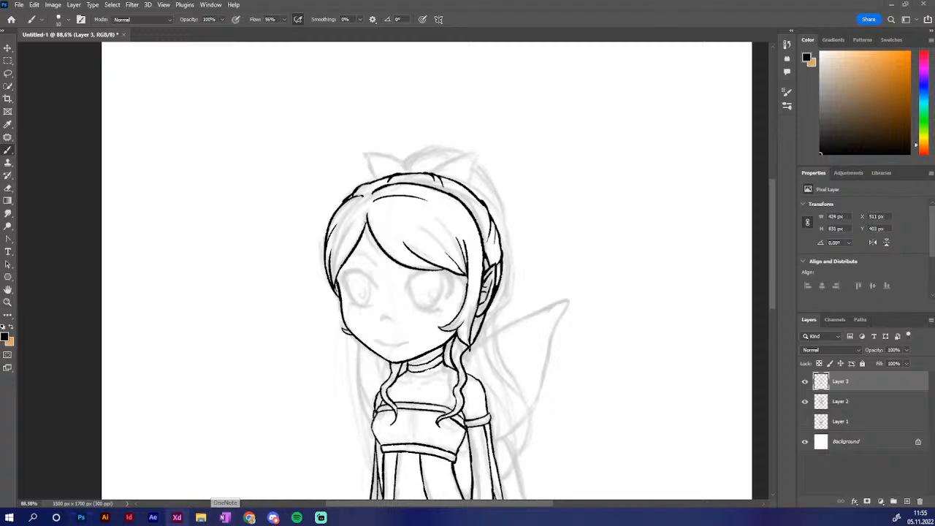
right_click(201, 517)
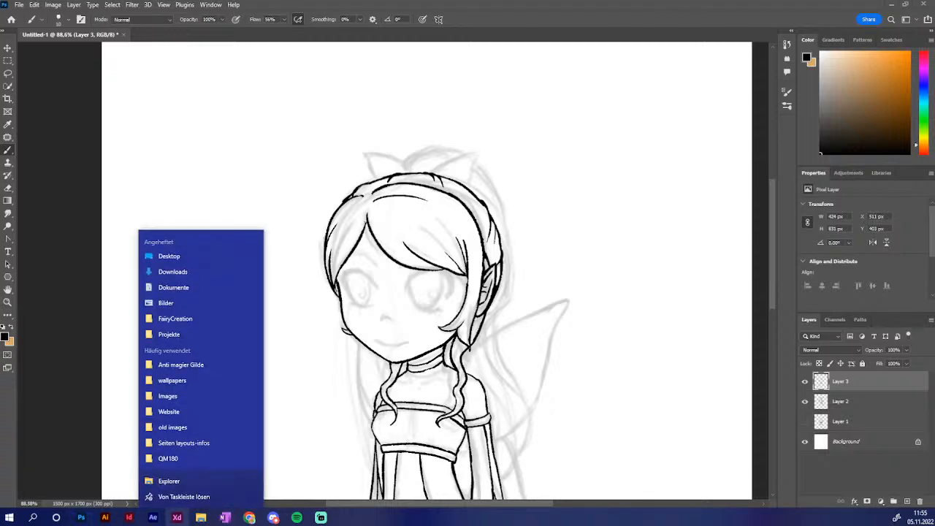
click(434, 180)
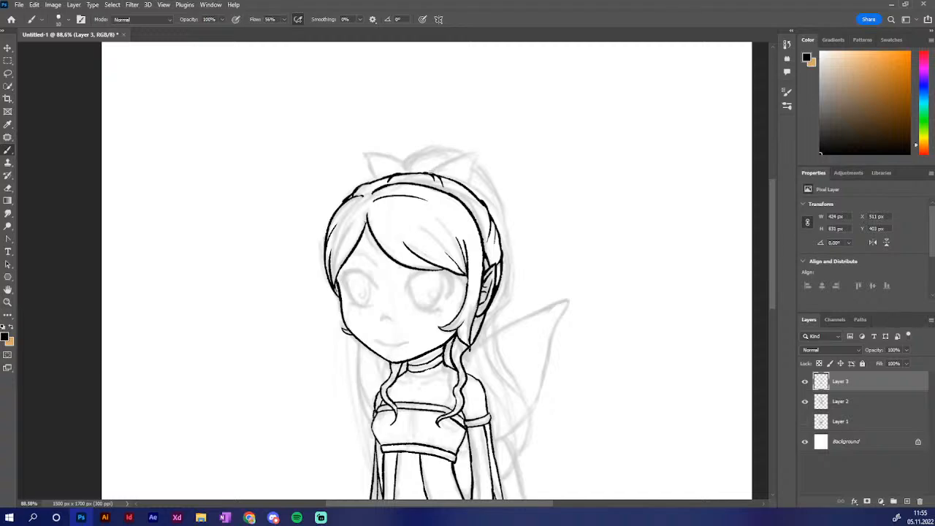
Ink both pointed loops of the head bow above the braid, following the sketch
mouse_move(430, 173)
mouse_down()
mouse_move(478, 154)
mouse_move(470, 188)
mouse_up()
drag(406, 173, 382, 155)
key(ctrl+z)
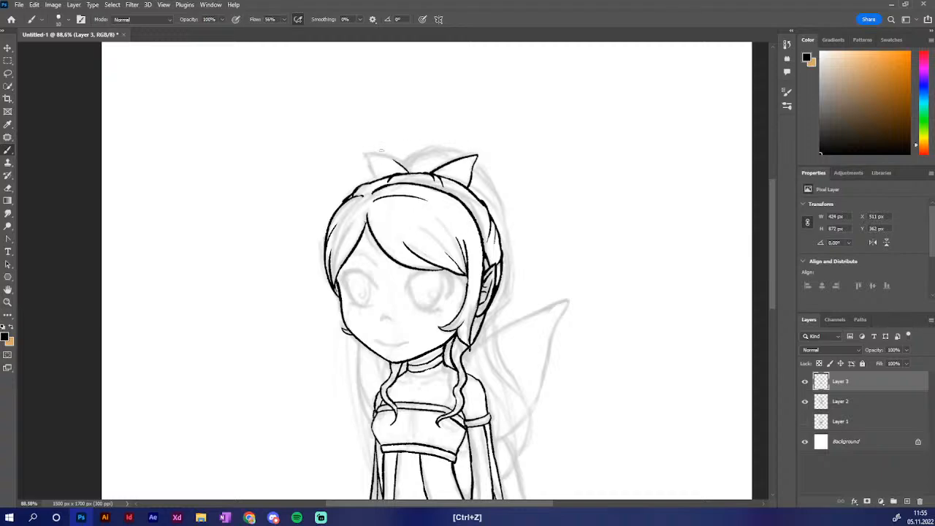
key(ctrl+z)
mouse_move(366, 154)
mouse_down()
mouse_move(403, 167)
mouse_move(378, 156)
mouse_up()
key(ctrl+z)
key(ctrl+z)
key(ctrl+z)
mouse_move(368, 155)
mouse_down()
mouse_move(377, 179)
mouse_move(368, 157)
mouse_up()
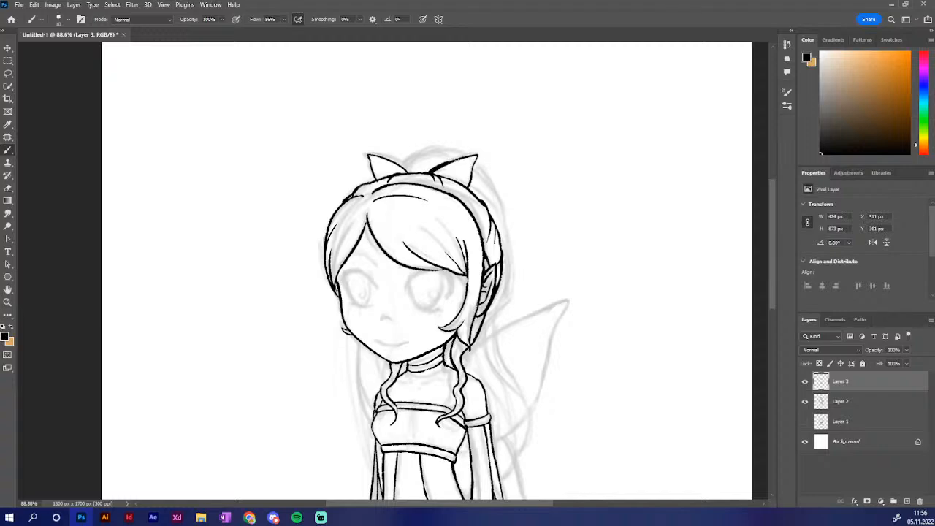
Redraw the upper edge of the bow loop on the ear side and clean up its outline with the eraser
drag(431, 173, 477, 155)
key(ctrl+z)
mouse_move(436, 168)
mouse_down()
mouse_move(483, 151)
mouse_move(434, 171)
mouse_move(469, 154)
mouse_up()
key(e)
key(b)
key(e)
key(b)
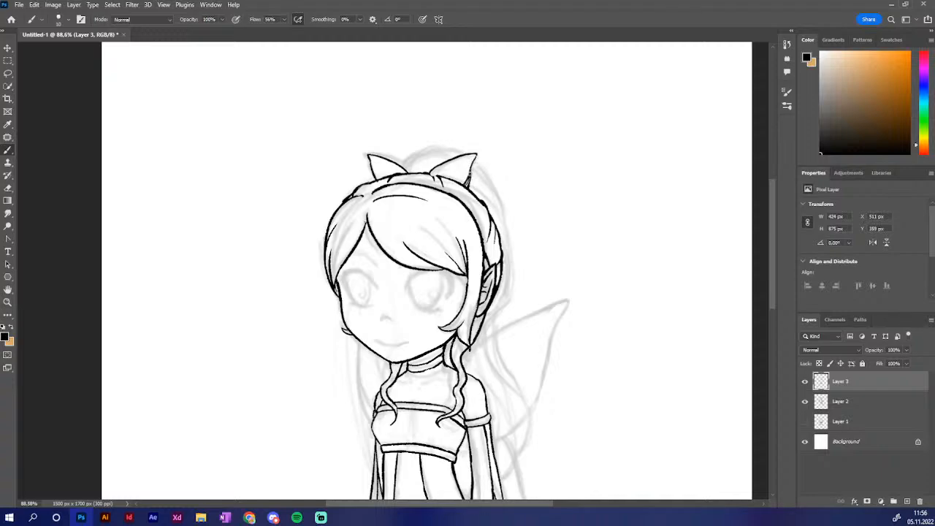
key(e)
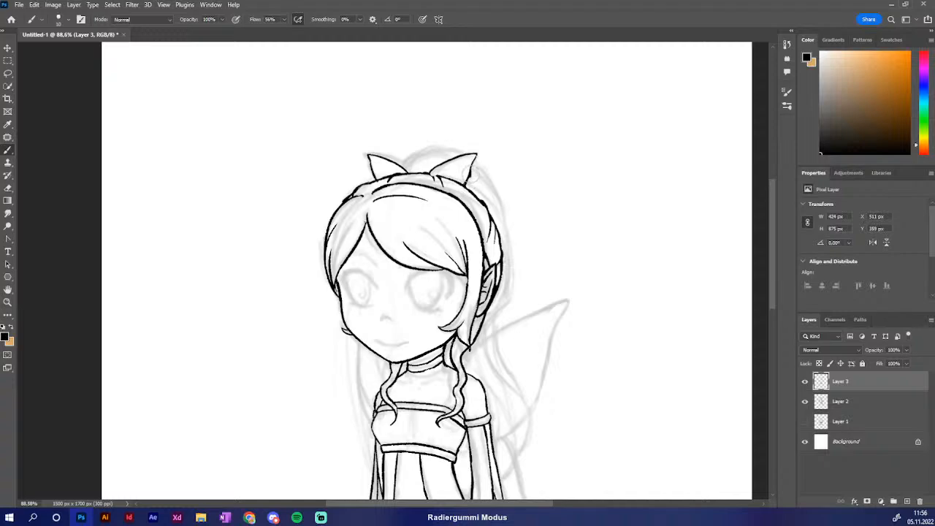
key(b)
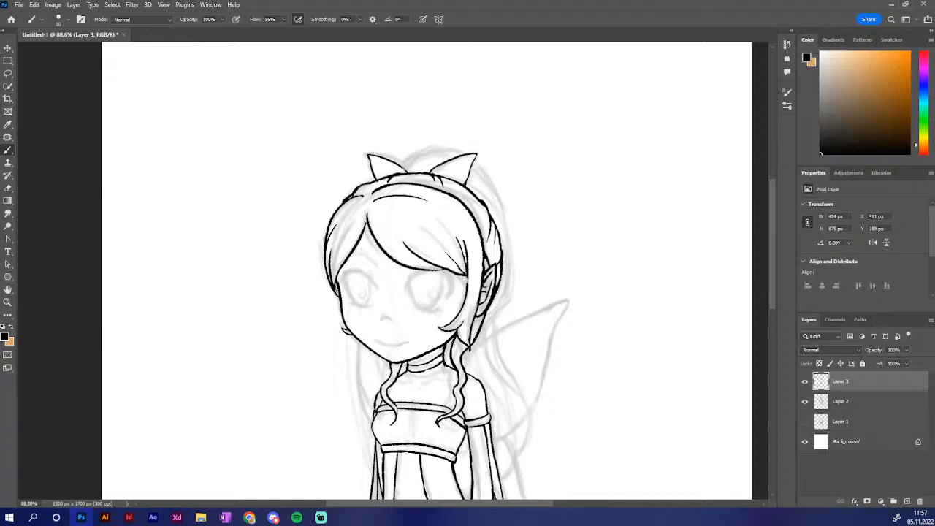
Ink the rounded top of the ponytail behind the bow and continue its contour down behind the head
mouse_move(399, 162)
mouse_down()
mouse_move(407, 151)
mouse_move(460, 154)
mouse_move(421, 150)
mouse_move(414, 161)
mouse_up()
key(e)
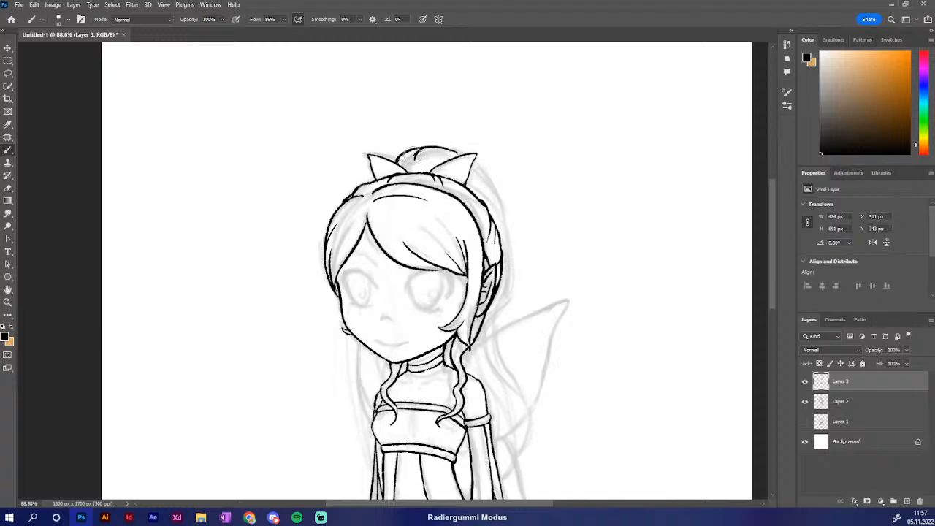
key(b)
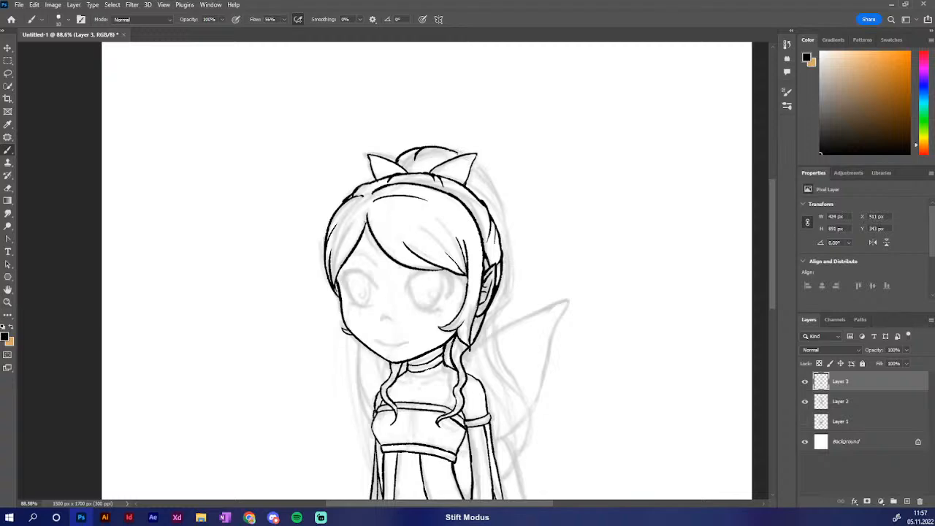
drag(454, 151, 482, 171)
key(e)
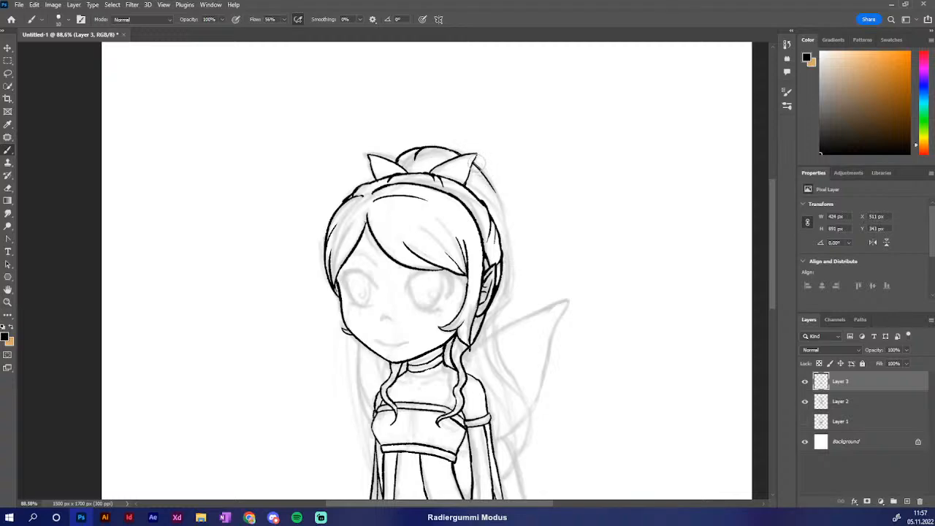
mouse_move(480, 167)
mouse_down()
mouse_move(499, 184)
mouse_move(509, 228)
mouse_up()
key(b)
Extend the ponytail's outer contour from behind the head past the ear and shoulder, curving in to a tip at the waist
scroll(738, 225, down, 3)
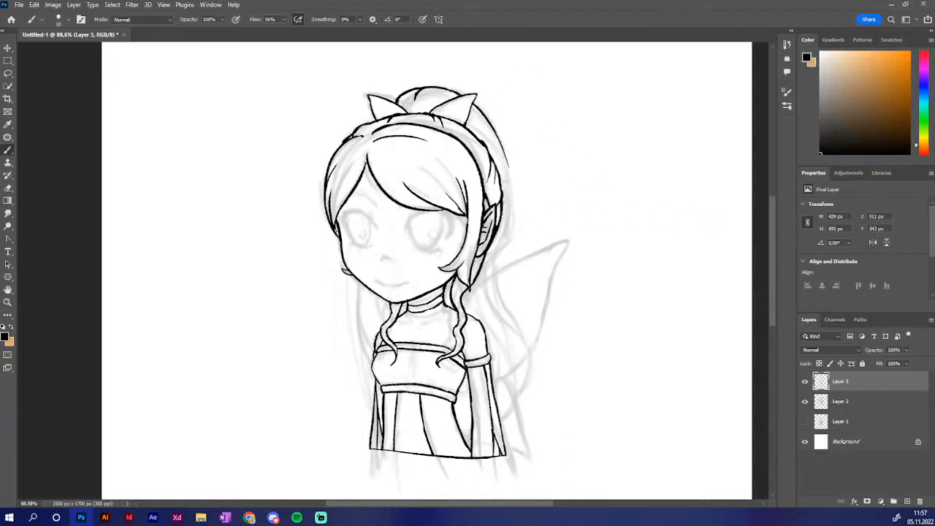
drag(501, 152, 513, 202)
drag(503, 148, 511, 200)
key(ctrl+z)
mouse_move(504, 155)
mouse_down()
mouse_move(510, 227)
mouse_move(498, 256)
mouse_move(518, 392)
mouse_up()
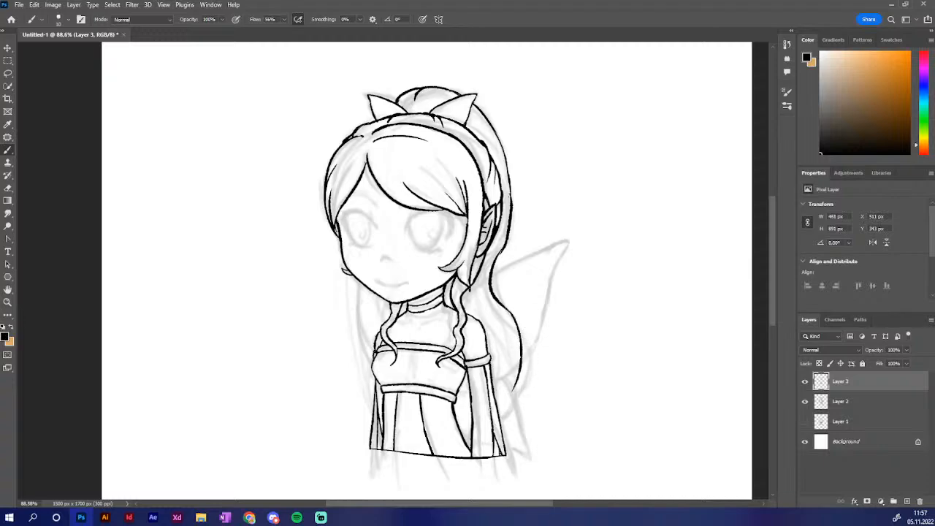
key(ctrl+z)
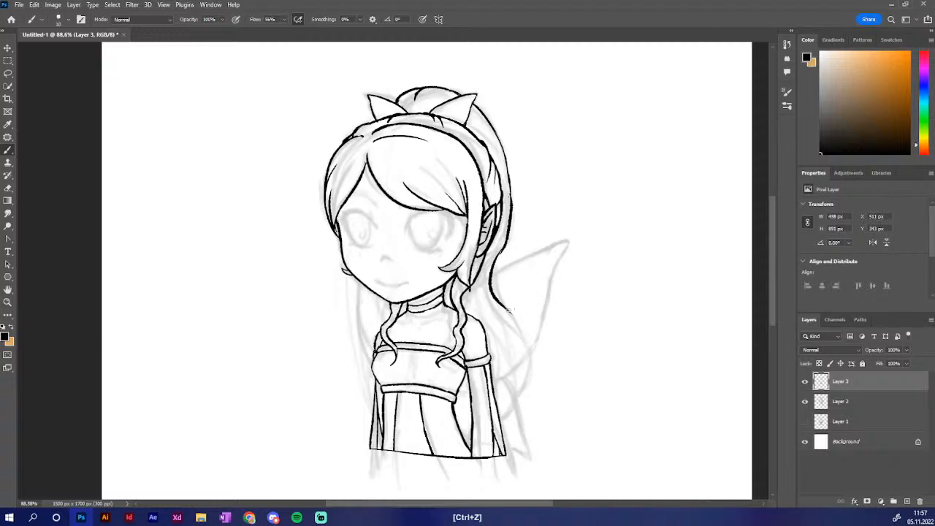
drag(511, 313, 524, 385)
key(ctrl+z)
mouse_move(506, 307)
mouse_down()
mouse_move(528, 387)
mouse_move(507, 395)
mouse_move(502, 373)
mouse_move(509, 405)
mouse_move(472, 437)
mouse_up()
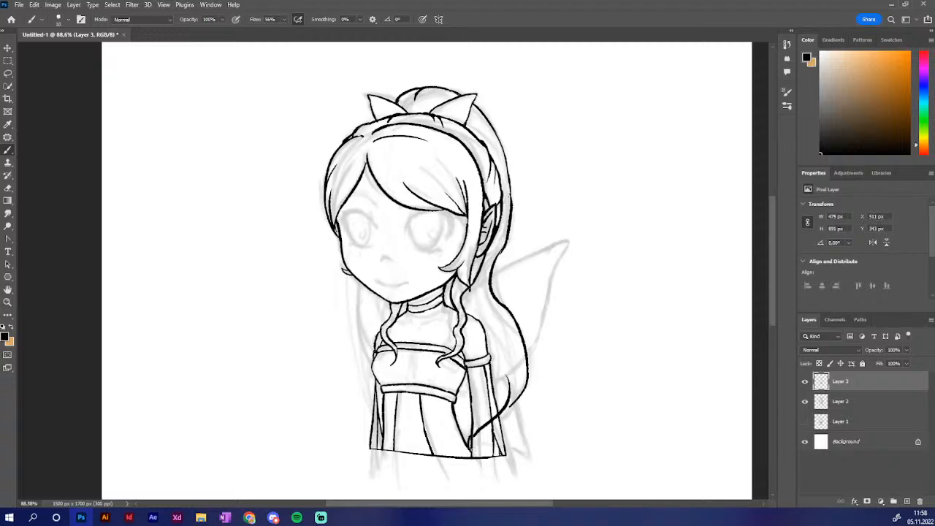
Erase the part of the ponytail's tip line that crosses the forearm
key(e)
mouse_move(475, 431)
mouse_down()
mouse_move(482, 431)
mouse_move(472, 440)
mouse_move(487, 416)
mouse_move(493, 421)
mouse_up()
key(ctrl+z)
key(e)
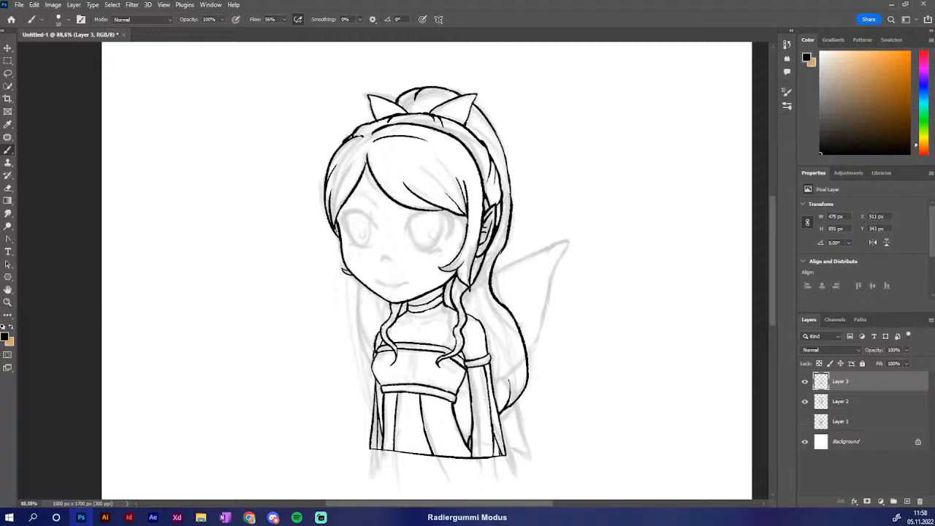
Strengthen the ponytail's back contour from ear level down to its widest curve and erase the excess thickness
key(b)
drag(509, 307, 532, 382)
key(ctrl+z)
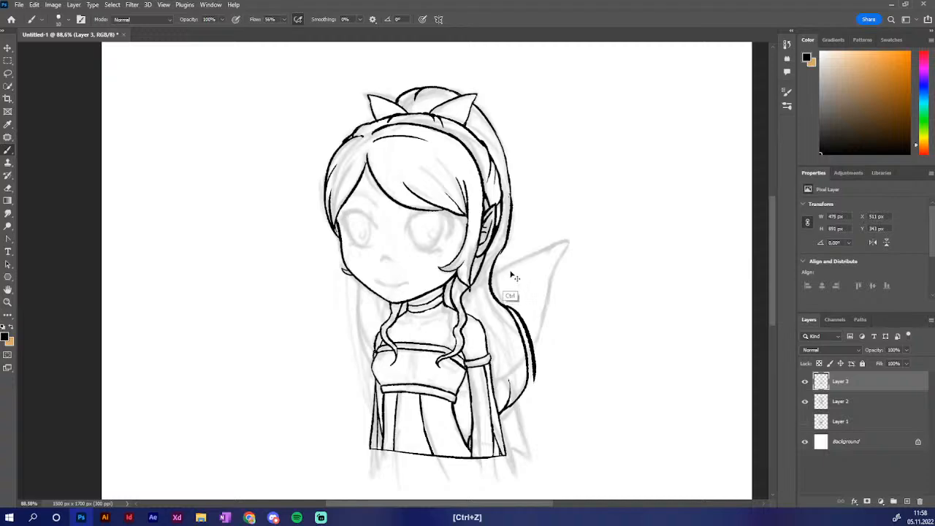
drag(492, 239, 526, 373)
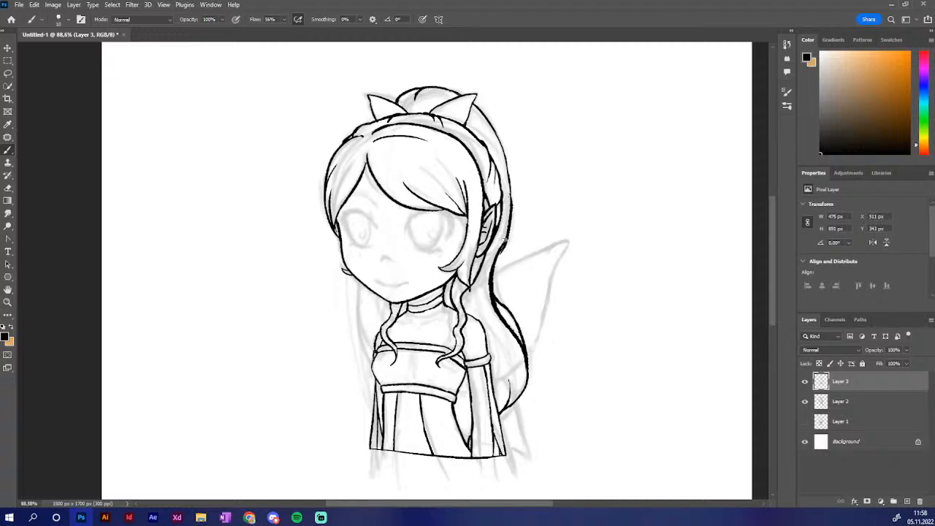
drag(505, 246, 511, 193)
key(e)
key(b)
key(e)
mouse_move(497, 298)
mouse_down()
mouse_move(501, 259)
mouse_move(500, 271)
mouse_up()
key(b)
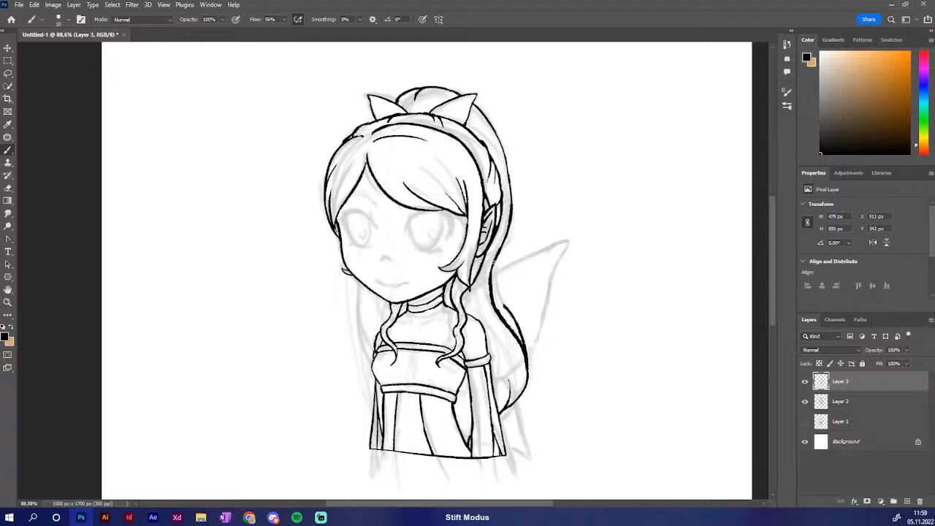
Erase the uneven section of the ponytail's contour beside the shoulder and redraw it as one smooth, thinner line
key(e)
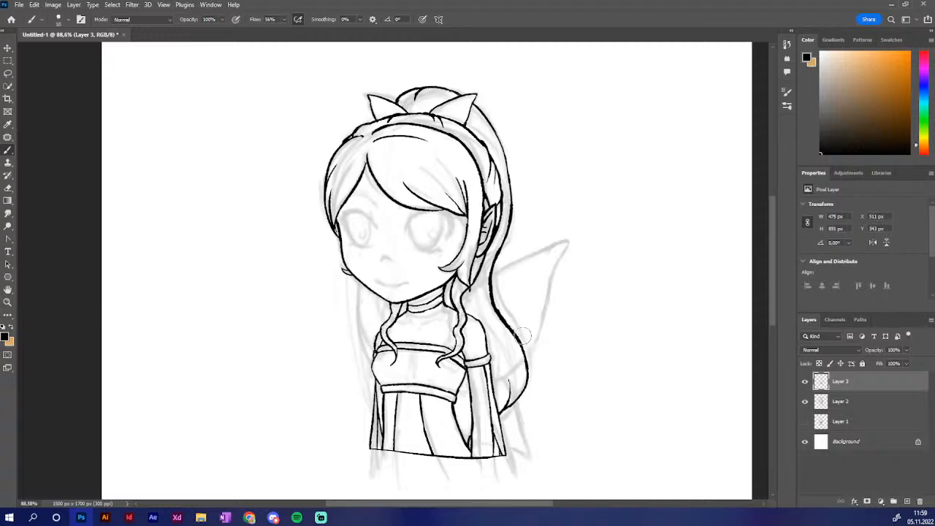
key(b)
key(e)
drag(488, 300, 507, 336)
key(b)
drag(491, 288, 513, 334)
key(e)
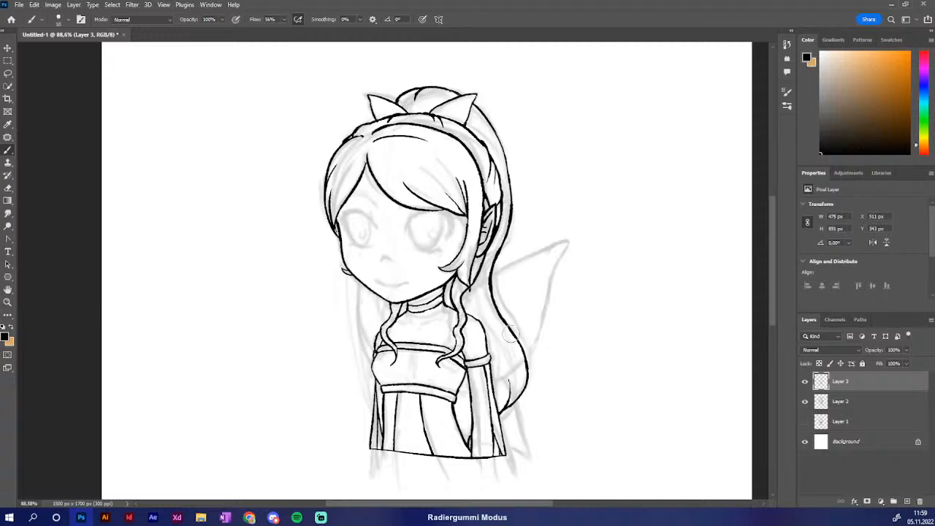
key(b)
key(e)
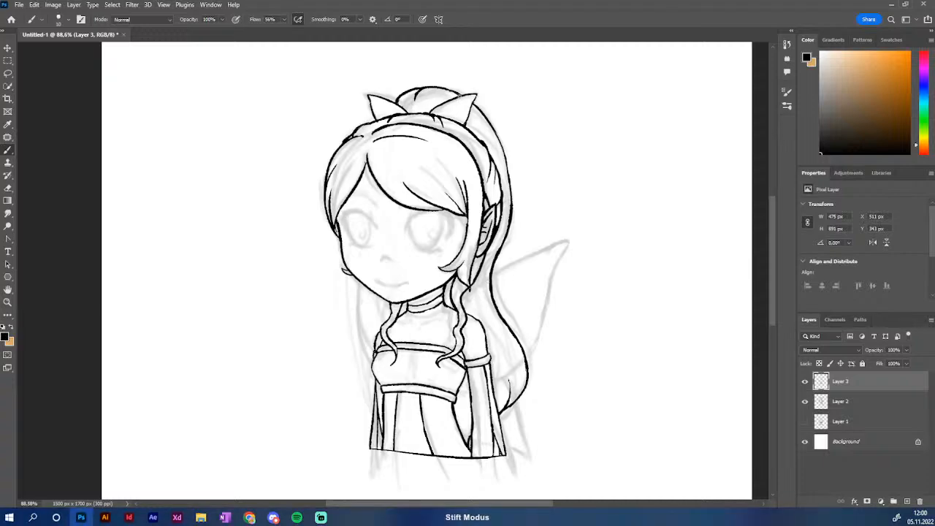
click(464, 81)
key(ctrl+z)
key(ctrl+z)
key(e)
key(ctrl+z)
key(b)
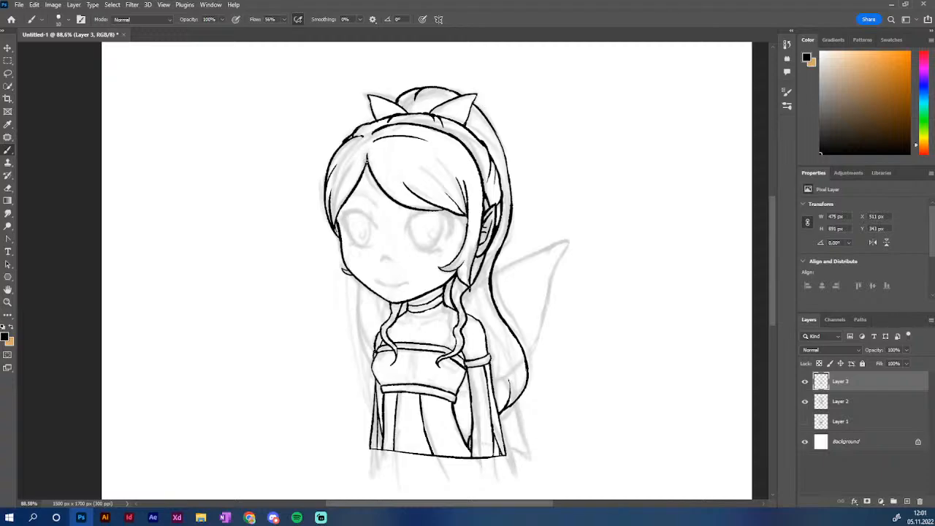
key(e)
drag(376, 144, 375, 140)
key(ctrl+z)
Add inner strand lines to the ponytail beside the neck and above the bow's centre, trimming them with the eraser
key(e)
drag(485, 260, 479, 319)
drag(405, 301, 402, 312)
drag(420, 115, 425, 101)
key(e)
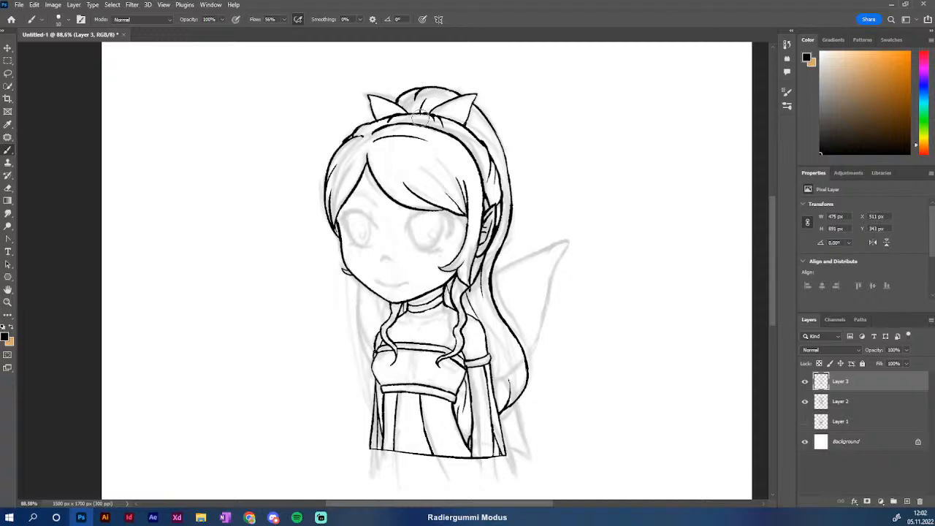
key(b)
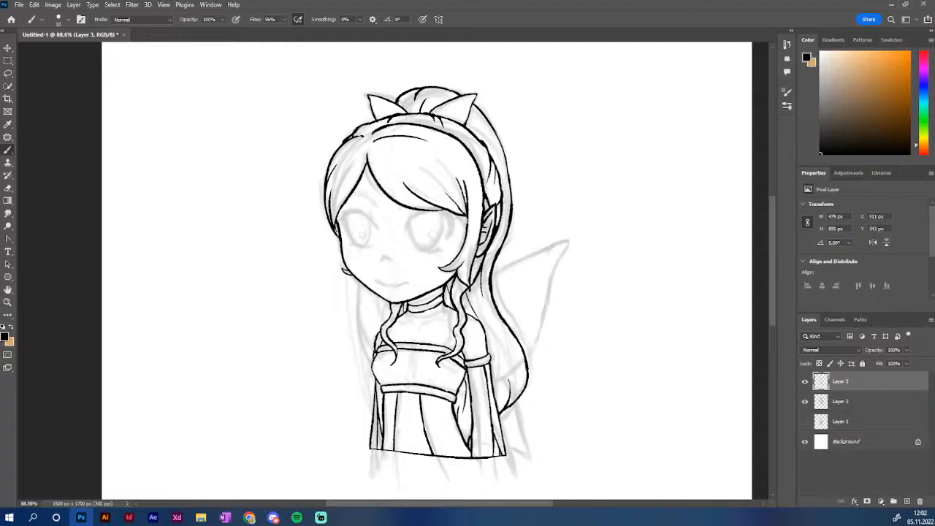
Ink the large upper wing behind the ponytail, from the shoulder out to its pointed tip and back to the arm
mouse_move(463, 293)
mouse_down()
mouse_move(573, 240)
mouse_move(549, 282)
mouse_up()
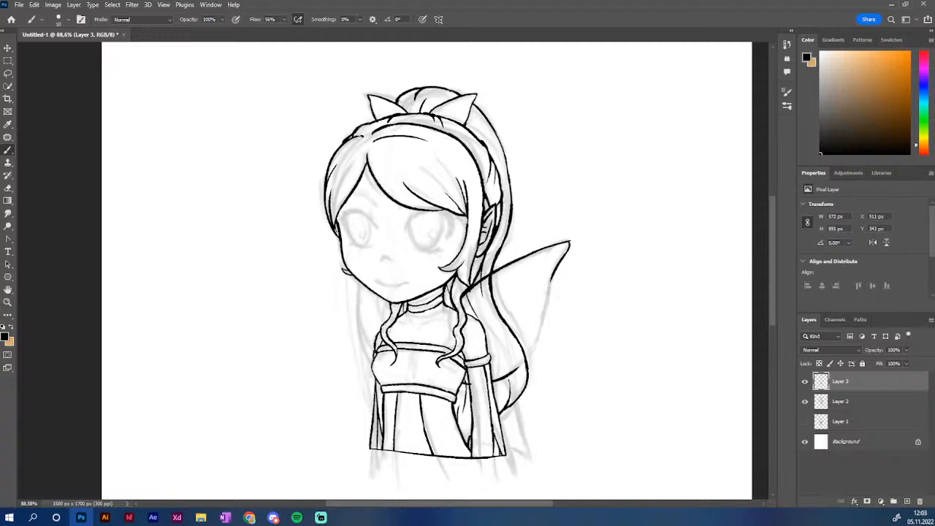
drag(551, 282, 542, 318)
drag(518, 368, 533, 352)
drag(543, 314, 531, 350)
key(ctrl+z)
drag(543, 312, 532, 348)
key(ctrl+z)
mouse_move(525, 362)
mouse_down()
mouse_move(518, 369)
mouse_move(525, 360)
mouse_up()
Ink the smaller lower wing below the ponytail tip, ending in a point beside the sleeve hem
drag(472, 433, 462, 439)
drag(504, 381, 520, 450)
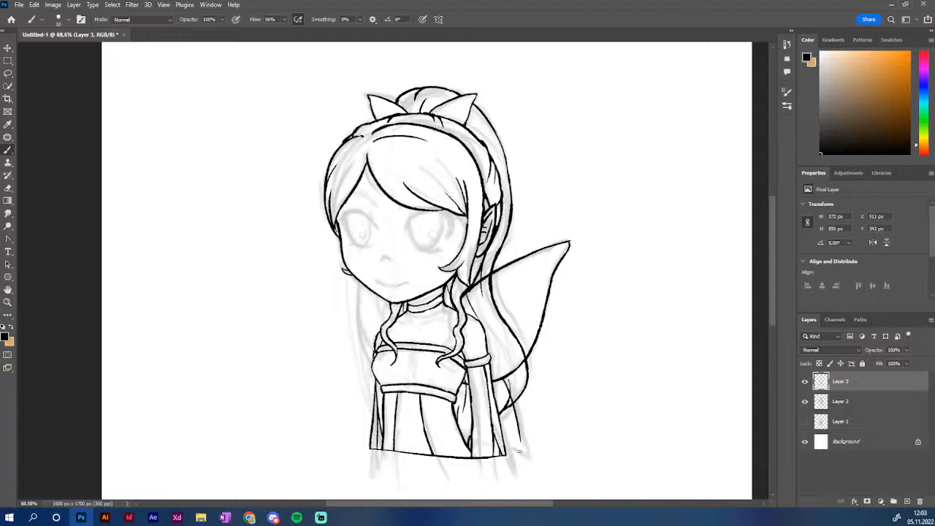
drag(461, 434, 526, 455)
Ink the curved contours behind the far shoulder, from under the cheek down to the dress, and erase the overlap on the face
drag(358, 278, 364, 350)
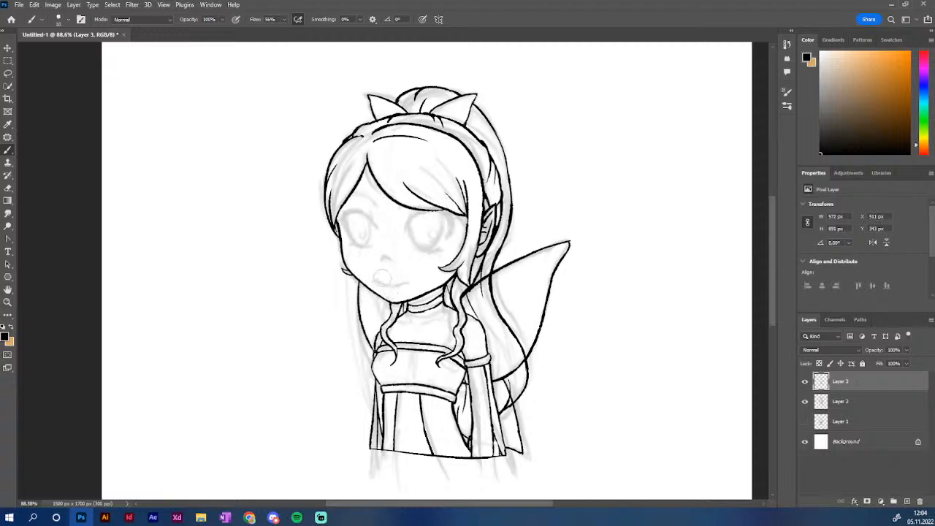
drag(374, 282, 407, 281)
drag(361, 281, 366, 286)
key(b)
mouse_move(360, 282)
mouse_down()
mouse_move(374, 336)
mouse_move(363, 300)
mouse_up()
key(ctrl+z)
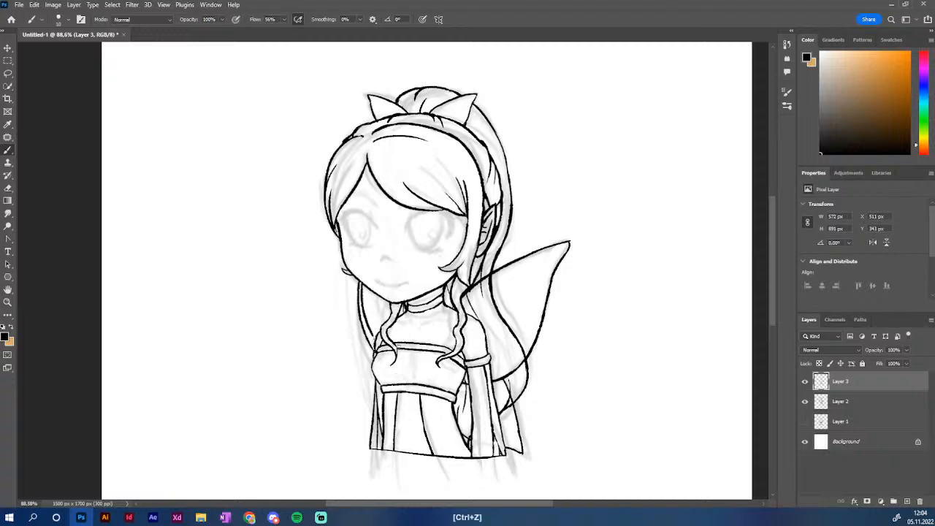
key(ctrl+z)
drag(363, 284, 375, 346)
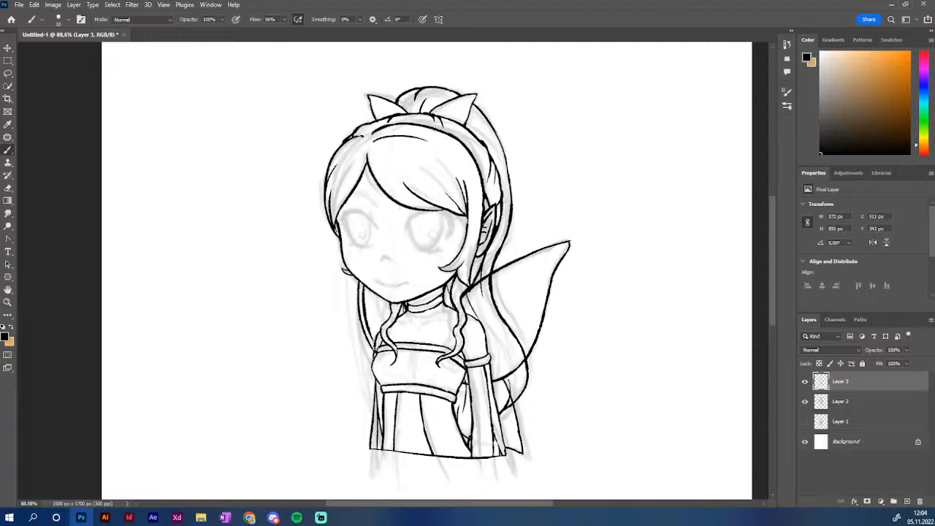
Redraw the inner curve behind the far shoulder and erase the doubled outer line, leaving a single contour
key(e)
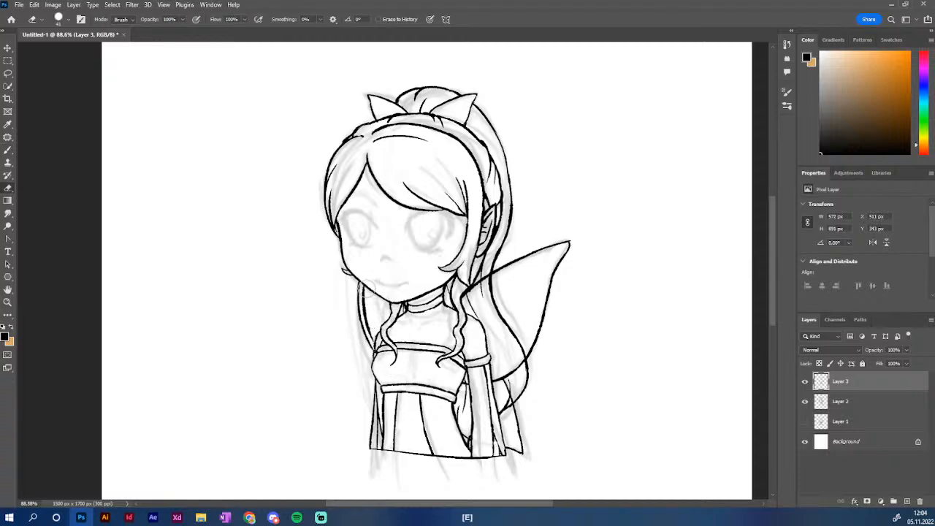
key(b)
key(ctrl+z)
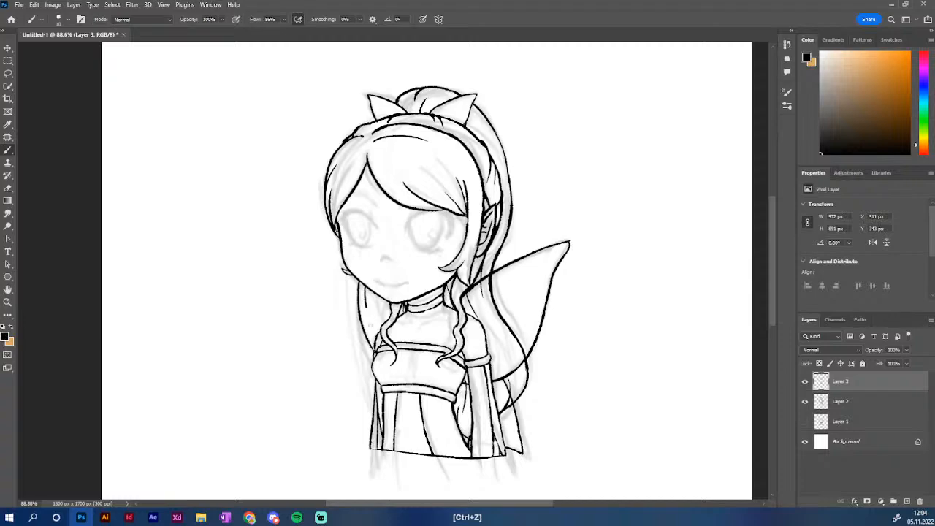
drag(370, 326, 377, 350)
key(e)
drag(361, 308, 376, 357)
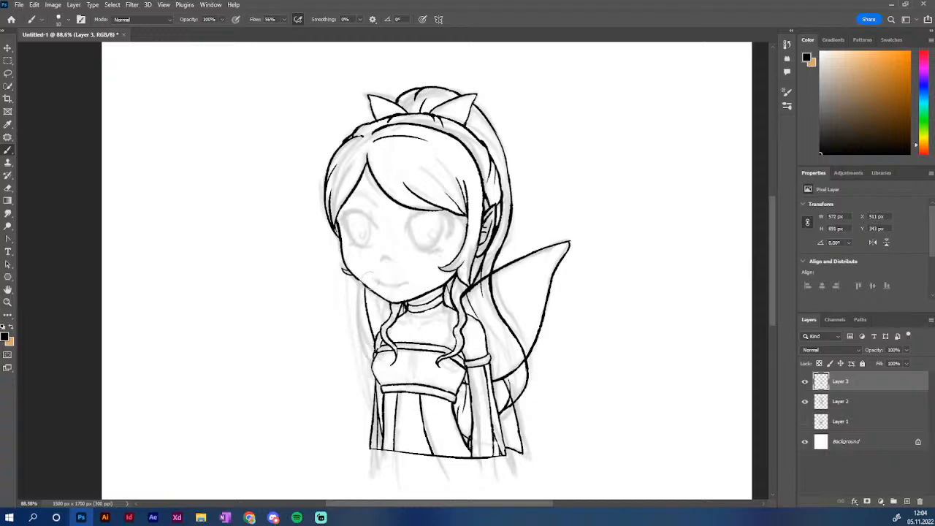
drag(361, 281, 370, 276)
Ink the nose as a small curved stroke and add a new layer above the line art
key(b)
drag(381, 257, 392, 256)
click(907, 502)
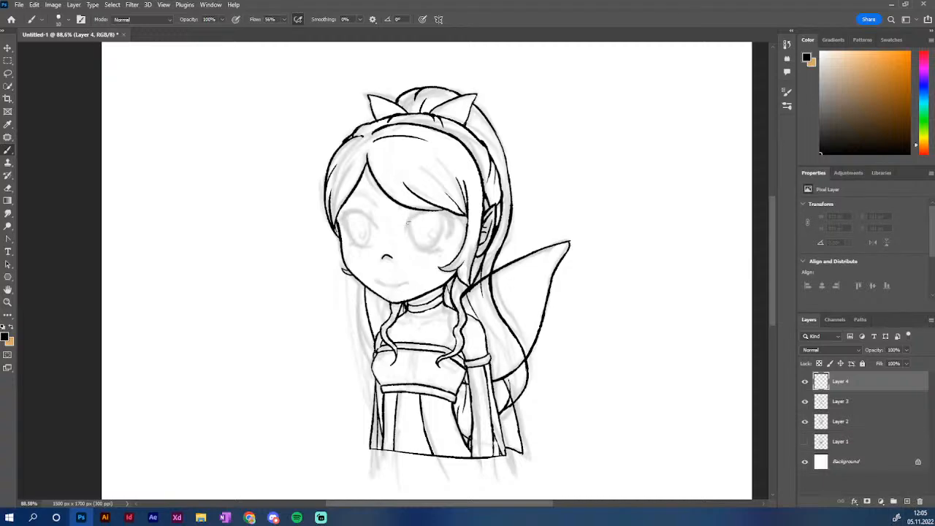
drag(405, 224, 455, 222)
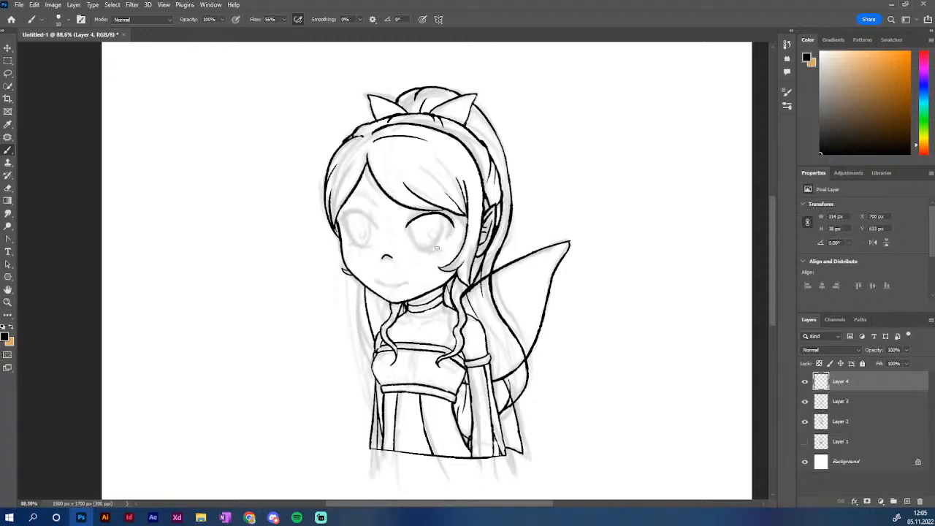
key(ctrl+z)
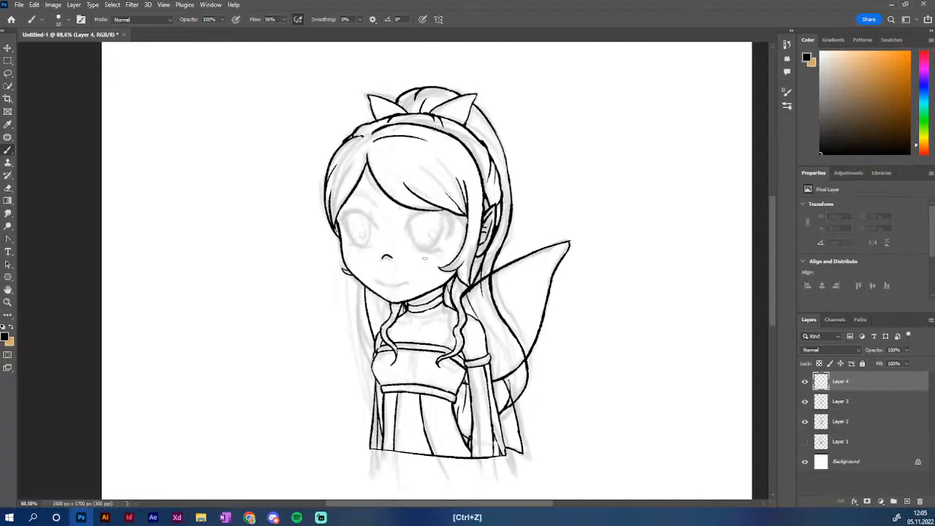
mouse_move(407, 227)
mouse_down()
mouse_move(431, 214)
mouse_move(458, 243)
mouse_up()
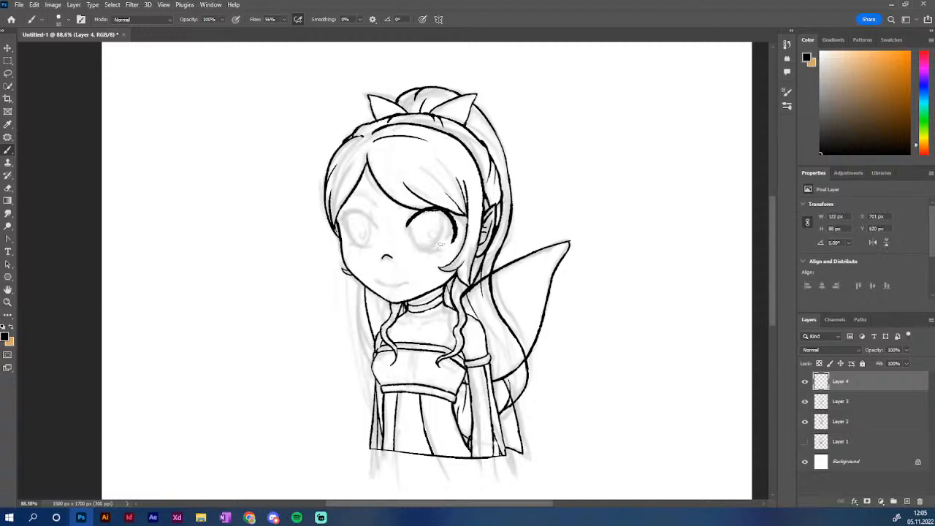
key(ctrl+z)
mouse_move(406, 222)
mouse_down()
mouse_move(453, 218)
mouse_move(456, 246)
mouse_up()
key(ctrl+z)
mouse_move(406, 222)
mouse_down()
mouse_move(430, 209)
mouse_move(457, 246)
mouse_up()
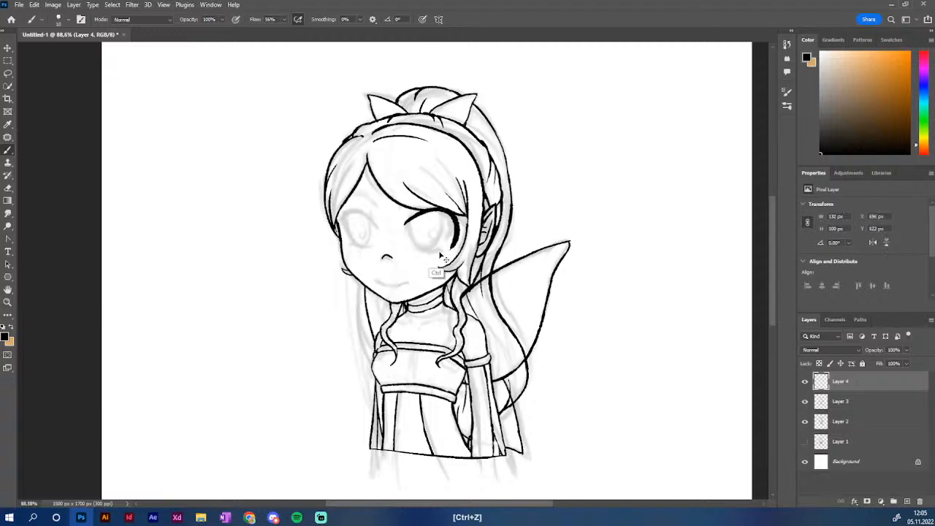
key(ctrl+z)
mouse_move(405, 224)
mouse_down()
mouse_move(444, 216)
mouse_move(447, 254)
mouse_up()
key(ctrl+z)
mouse_move(406, 223)
mouse_down()
mouse_move(453, 212)
mouse_move(424, 257)
mouse_up()
key(ctrl+z)
mouse_move(405, 224)
mouse_down()
mouse_move(456, 220)
mouse_move(459, 249)
mouse_up()
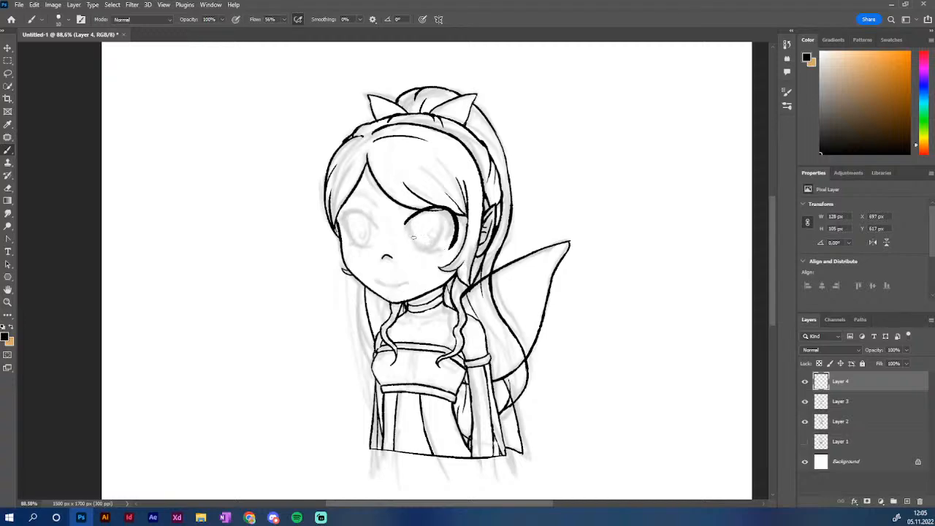
key(ctrl+z)
mouse_move(405, 224)
mouse_down()
mouse_move(452, 236)
mouse_move(448, 248)
mouse_up()
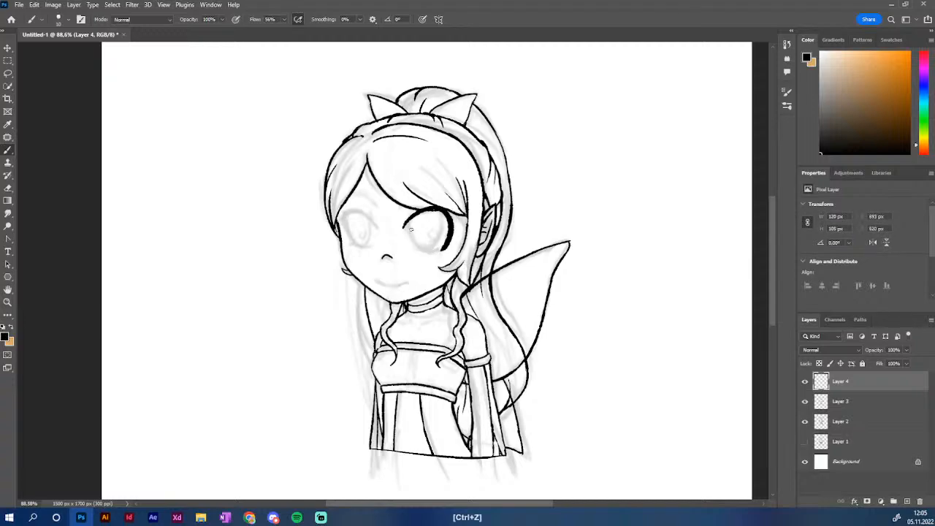
key(ctrl+z)
drag(404, 223, 448, 247)
key(ctrl+z)
mouse_move(405, 224)
mouse_down()
mouse_move(451, 234)
mouse_move(439, 248)
mouse_move(448, 246)
mouse_up()
key(ctrl+z)
key(ctrl+z)
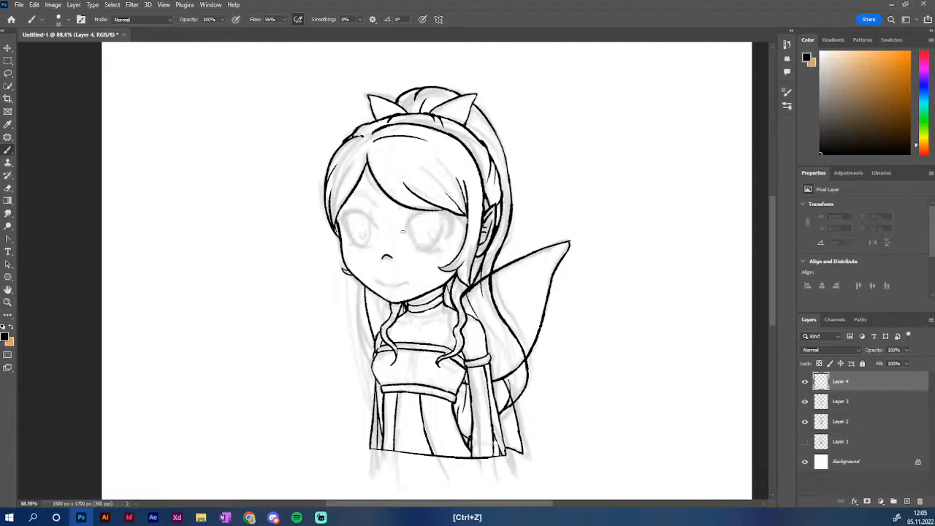
mouse_move(405, 223)
mouse_down()
mouse_move(453, 240)
mouse_move(405, 226)
mouse_move(450, 247)
mouse_up()
key(ctrl+z)
key(ctrl+z)
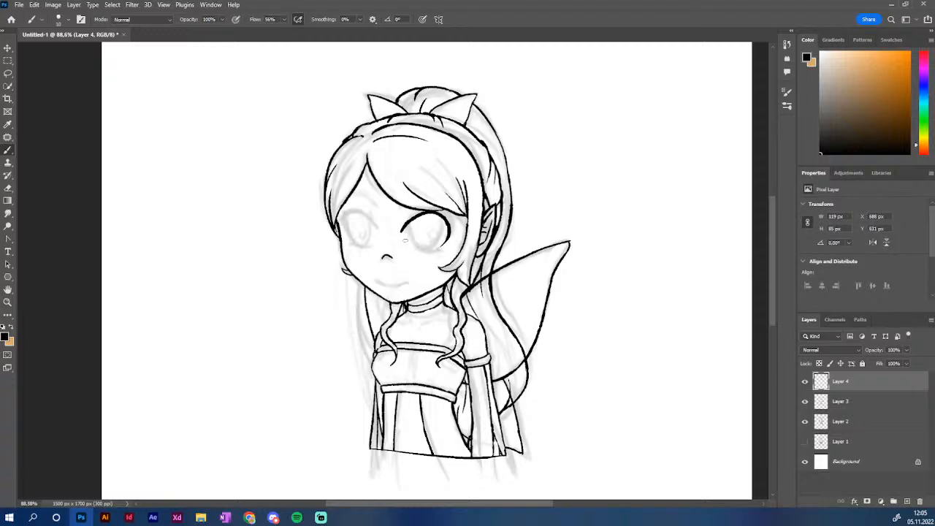
key(ctrl+z)
Ink the upper lash line of the eye nearer the ear, arching from the inner corner down around the outer side
mouse_move(404, 228)
mouse_down()
mouse_move(455, 223)
mouse_move(448, 250)
mouse_up()
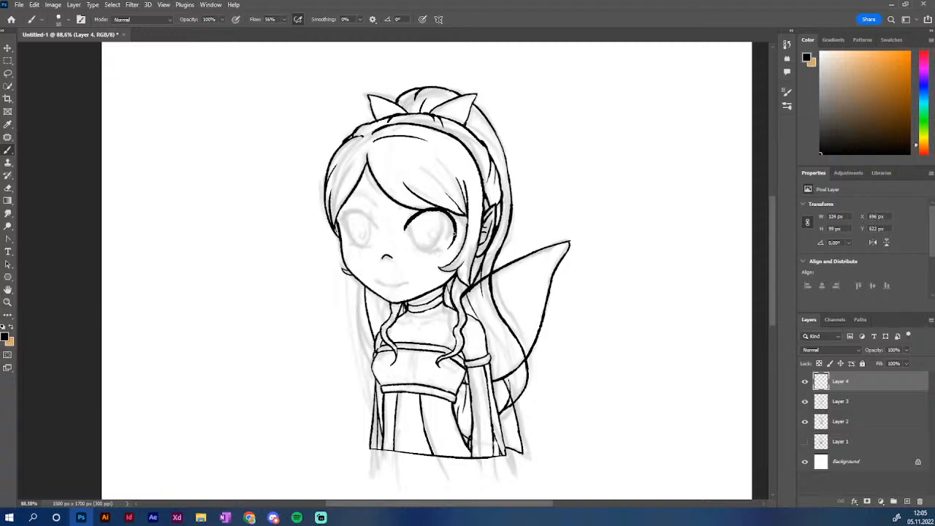
drag(410, 249, 434, 252)
key(ctrl+z)
key(ctrl+z)
Scale the lash line to about 92% and rotate it about -3.8°, fitting it over the sketched eye beneath the fringe
click(7, 48)
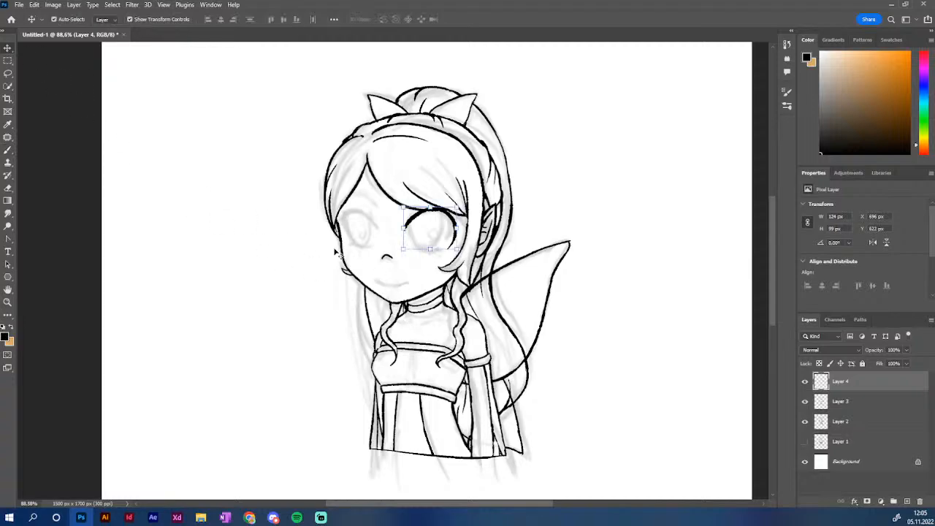
key(ctrl+t)
mouse_move(398, 255)
mouse_down()
mouse_move(420, 252)
mouse_move(409, 250)
mouse_move(455, 218)
mouse_up()
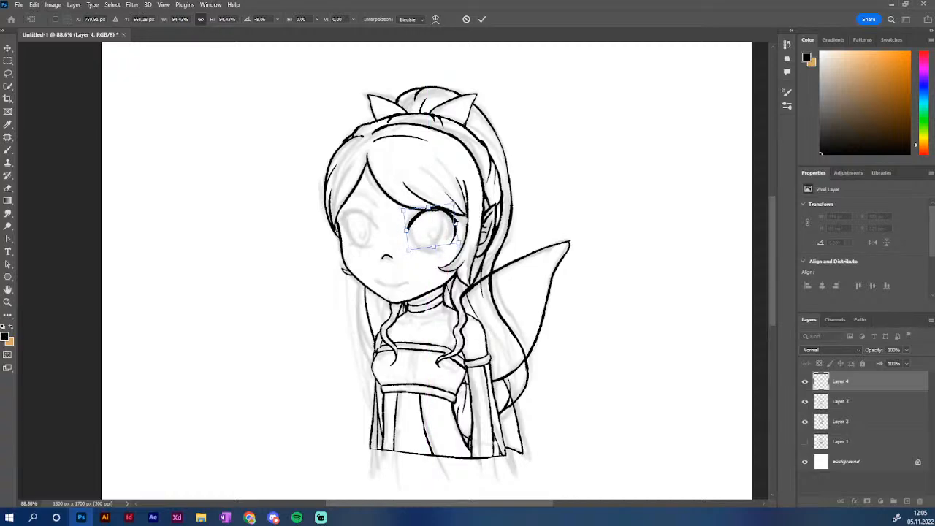
key(Left)
key(Left)
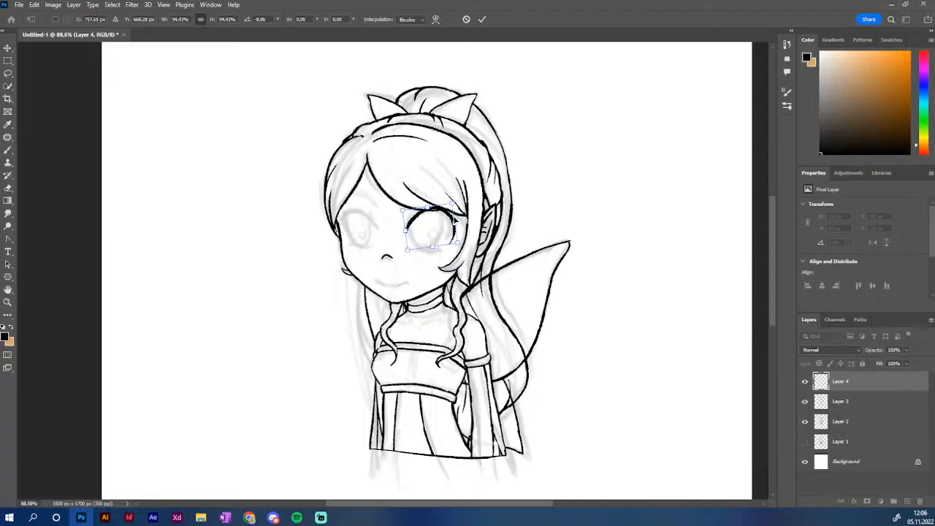
key(Up)
drag(455, 205, 479, 185)
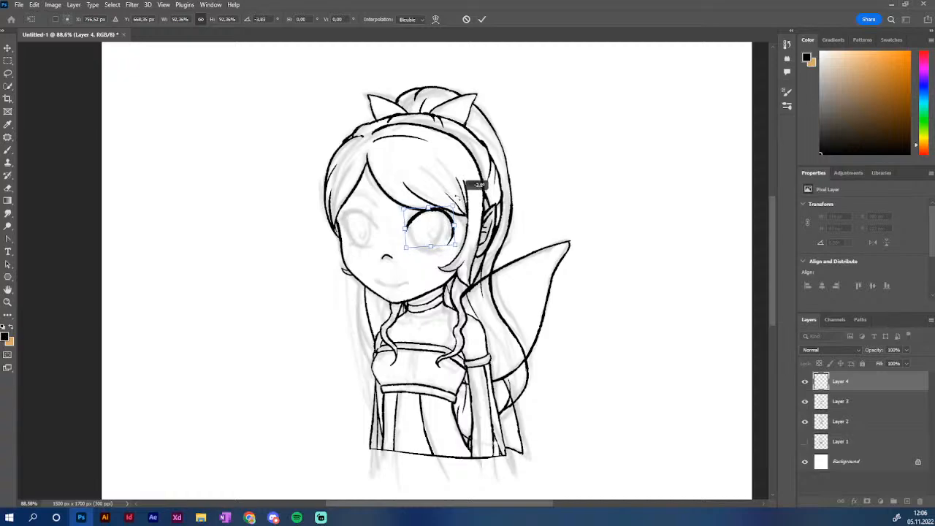
click(481, 18)
key(b)
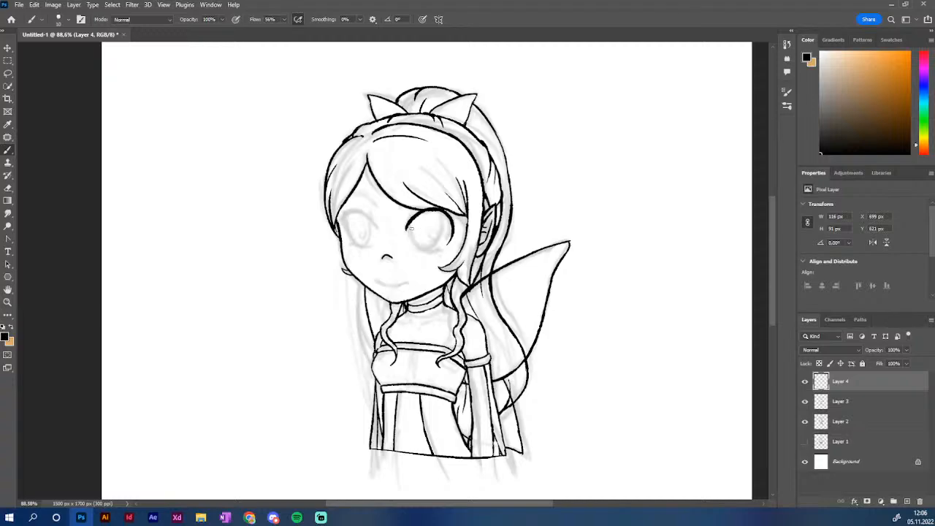
mouse_move(411, 226)
mouse_down()
mouse_move(410, 241)
mouse_move(434, 253)
mouse_up()
drag(444, 213, 441, 236)
key(ctrl+z)
key(ctrl+z)
key(ctrl+shift+z)
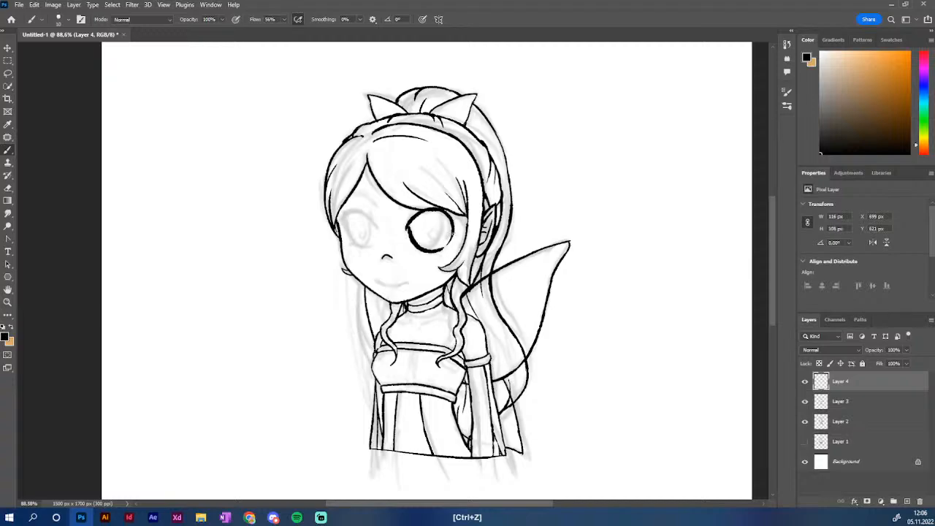
key(ctrl+z)
Ink the round iris outline inside the lash line and add a short lower lid stroke beneath it
drag(406, 223, 447, 228)
key(ctrl+z)
key(ctrl+z)
key(ctrl+shift+z)
key(ctrl+z)
mouse_move(408, 226)
mouse_down()
mouse_move(421, 249)
mouse_move(446, 245)
mouse_move(414, 241)
mouse_move(449, 245)
mouse_up()
key(ctrl+z)
key(ctrl+z)
key(ctrl+z)
key(ctrl+z)
key(ctrl+z)
key(ctrl+z)
key(ctrl+z)
drag(443, 212, 448, 244)
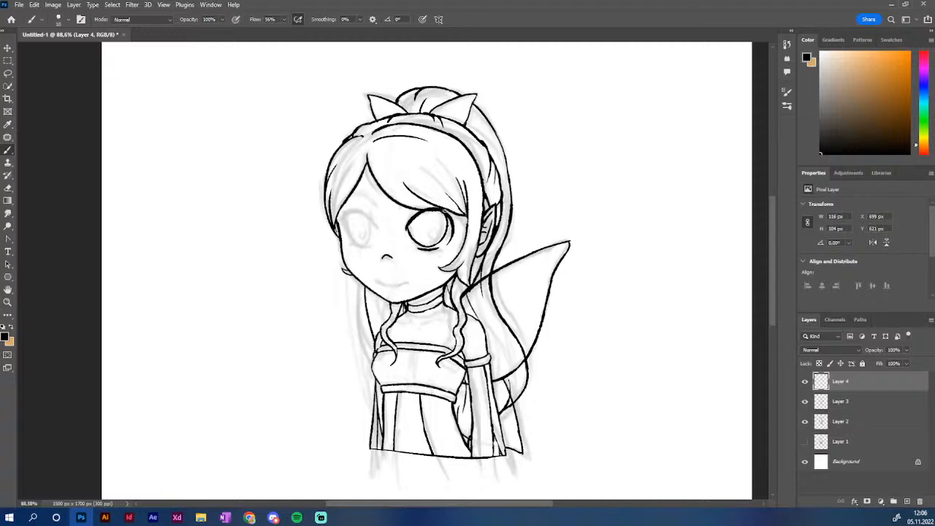
Refine the outer side of the eye with small lashes and erase the excess line at its inner corner
mouse_move(453, 217)
mouse_down()
mouse_move(462, 224)
mouse_move(452, 242)
mouse_up()
key(e)
key(b)
key(e)
key(b)
key(e)
key(b)
key(e)
key(b)
key(ctrl+z)
key(e)
drag(409, 240, 408, 235)
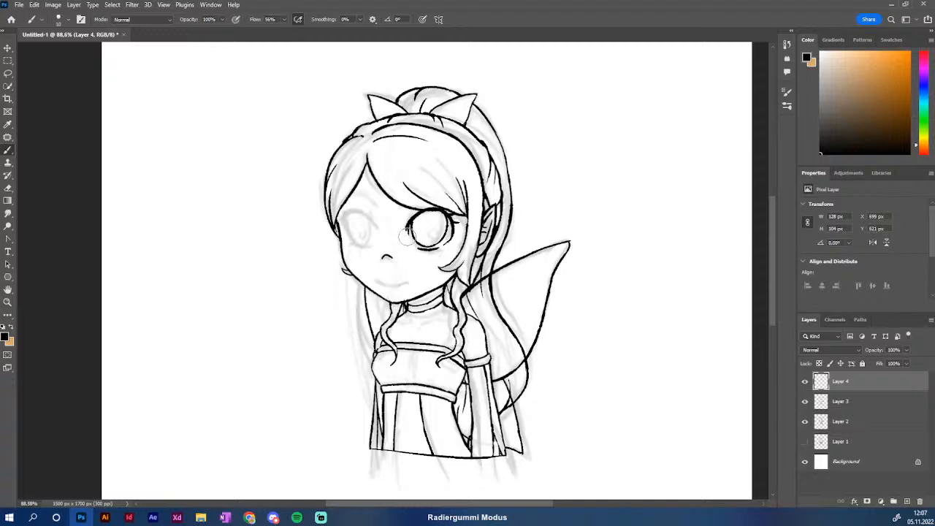
key(b)
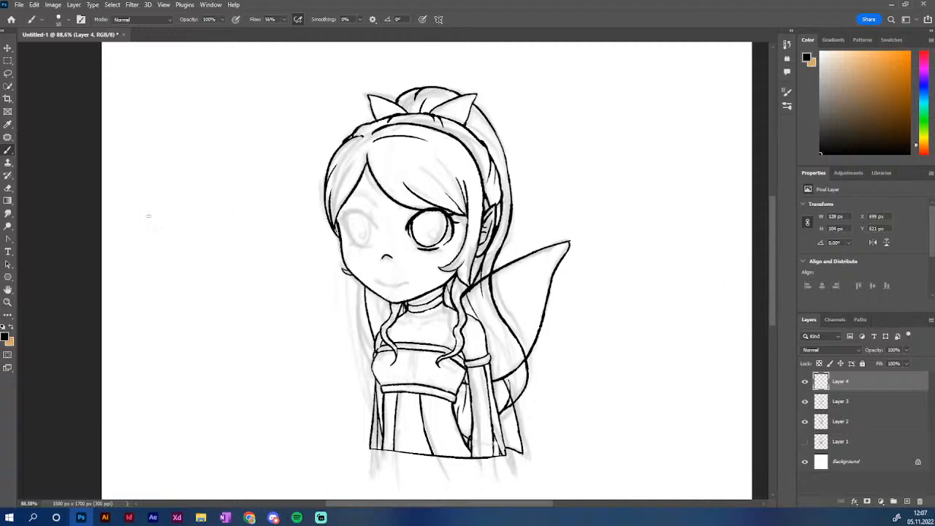
Duplicate the inked eye onto a new layer
click(7, 48)
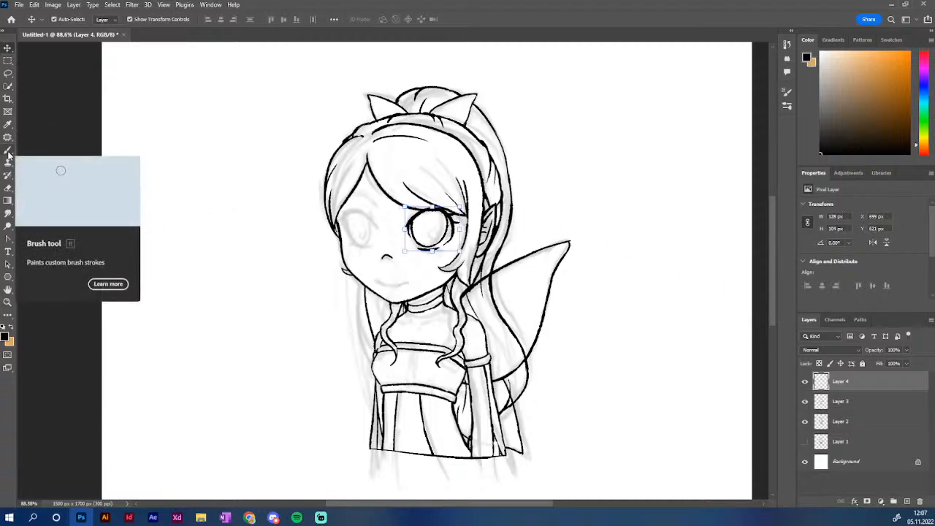
key(ctrl+c)
key(ctrl+v)
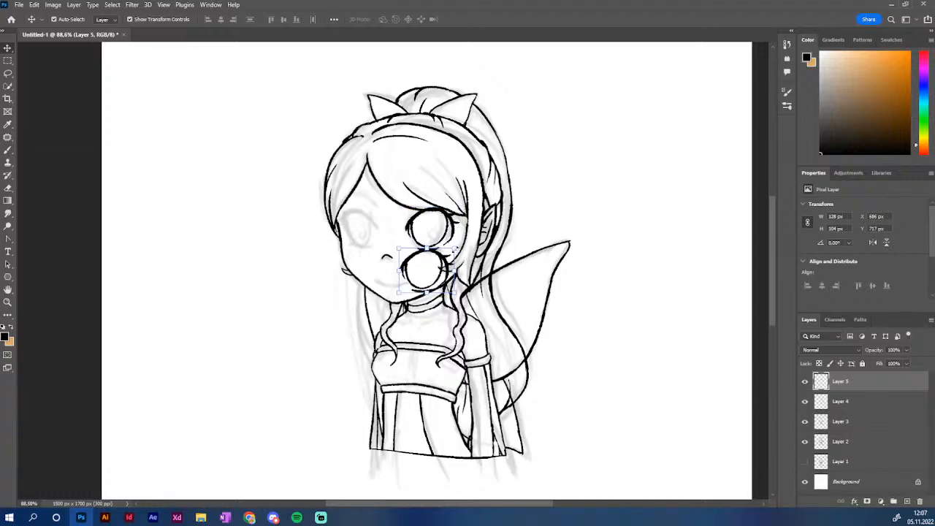
key(ctrl+t)
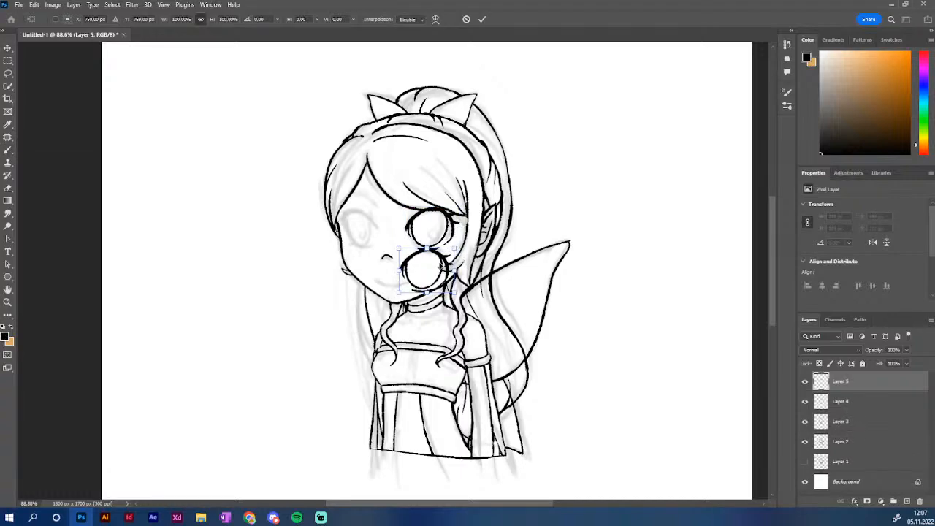
right_click(441, 266)
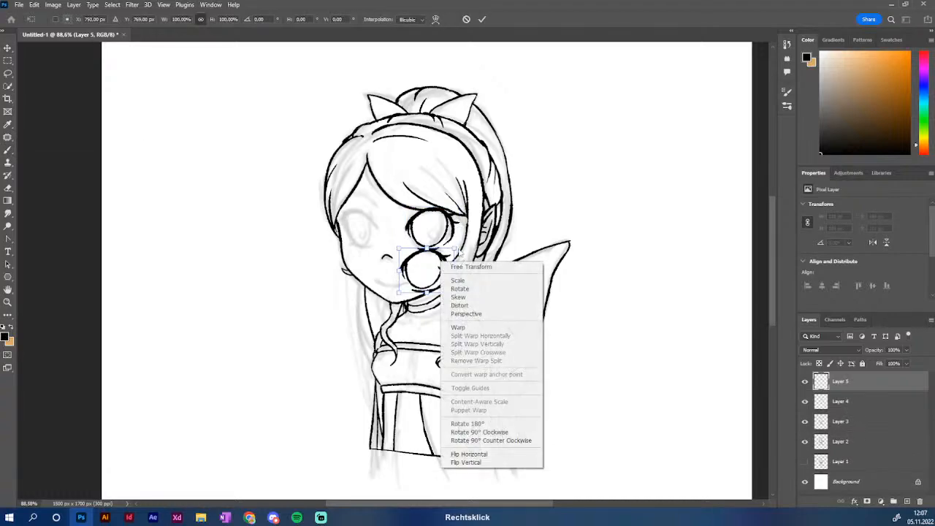
click(482, 455)
drag(452, 265, 376, 223)
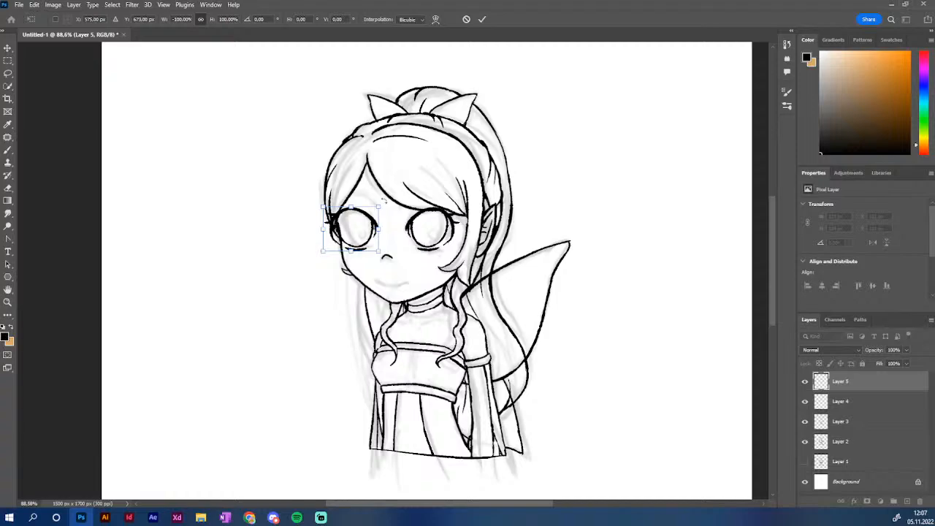
key(Right)
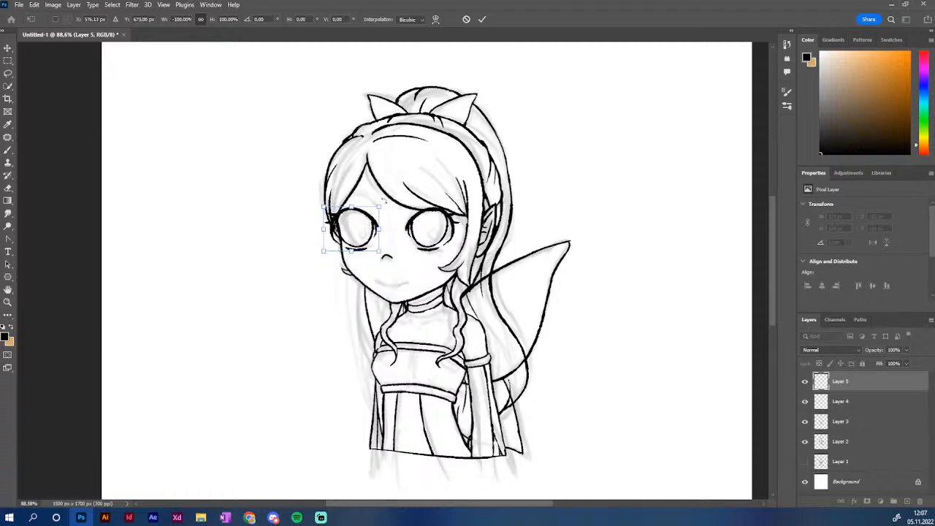
key(Right)
key(Right)
key(Right)
key(Right)
key(Right)
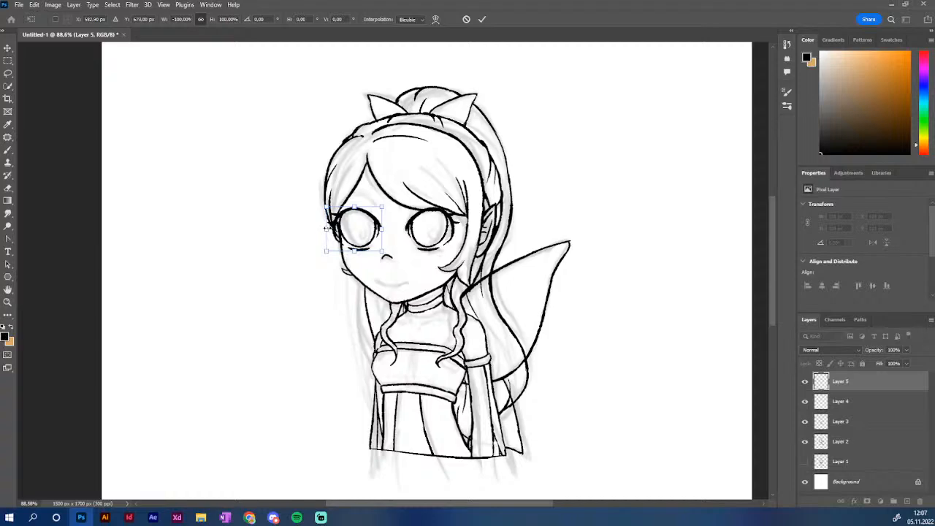
drag(327, 229, 329, 228)
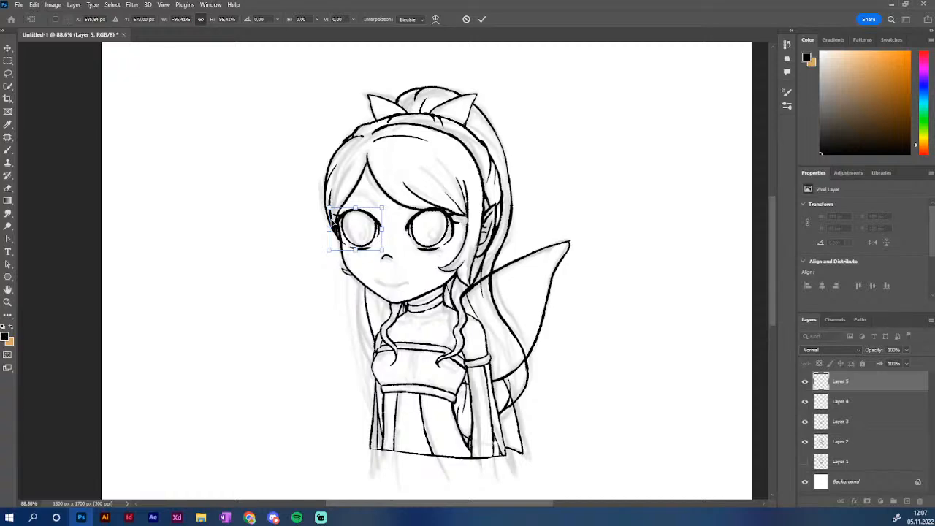
click(205, 19)
click(202, 20)
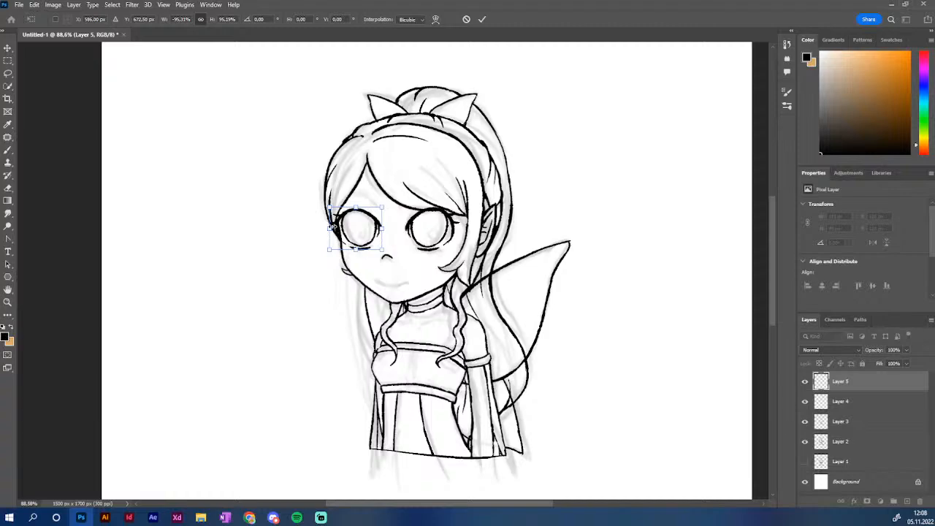
drag(330, 228, 328, 228)
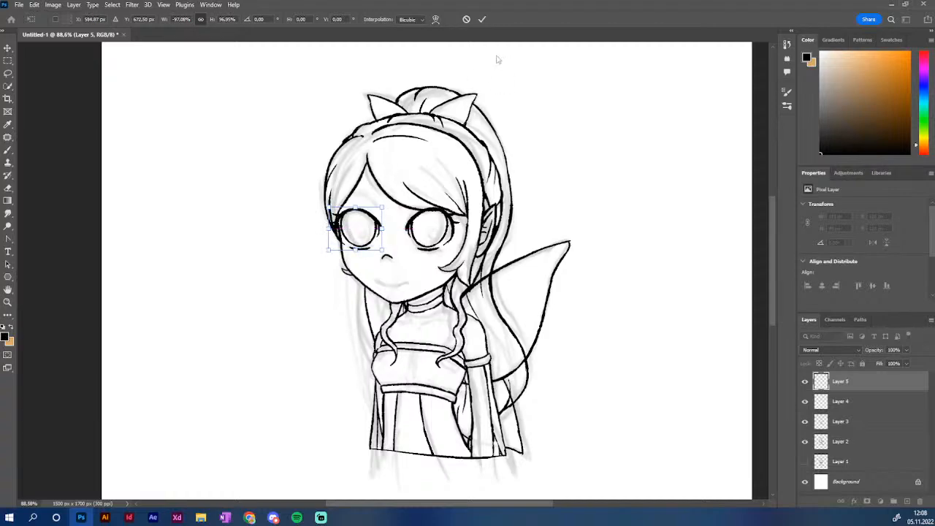
click(467, 20)
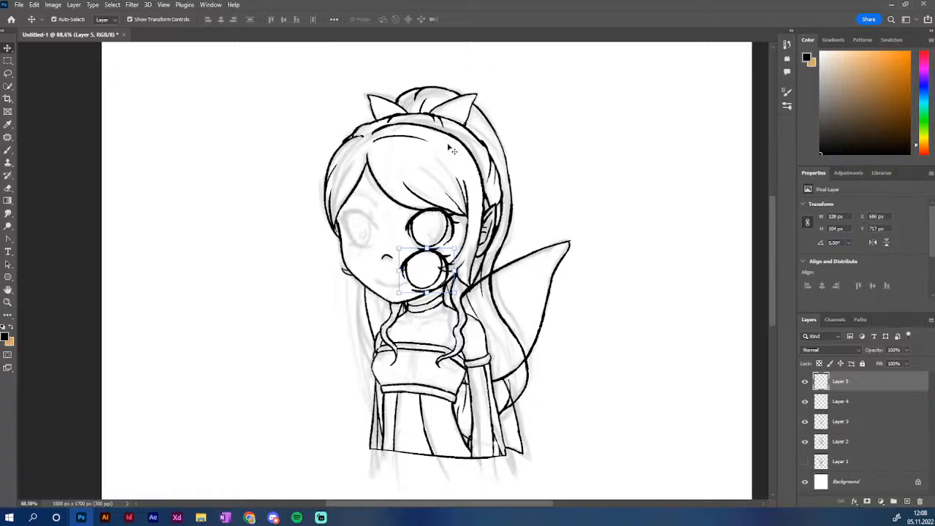
Move the copied eye over the other sketched eye, flip it horizontally and nudge it into line with the first eye
drag(436, 256, 371, 210)
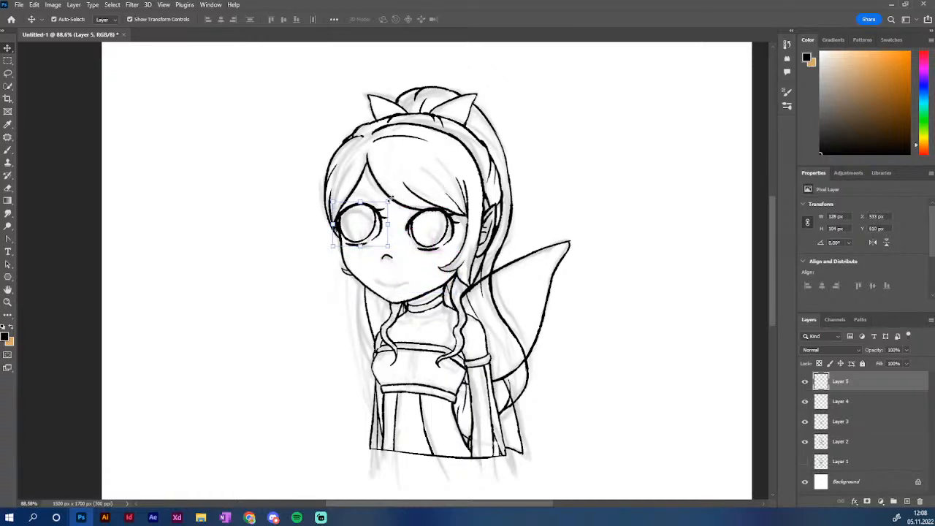
key(ctrl+t)
right_click(377, 221)
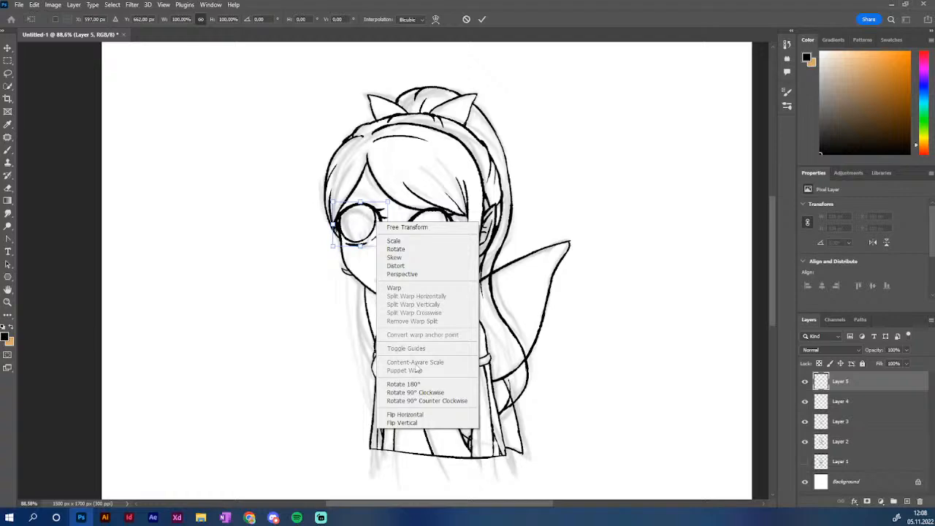
click(405, 415)
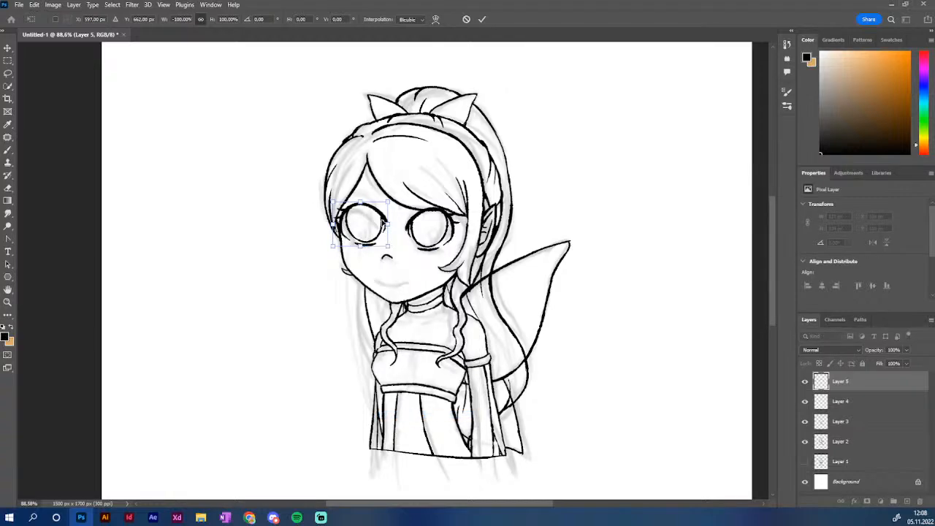
drag(383, 222, 381, 226)
key(Left)
key(Left)
key(Left)
key(Left)
key(Left)
key(Left)
key(Left)
key(Left)
key(Left)
key(Left)
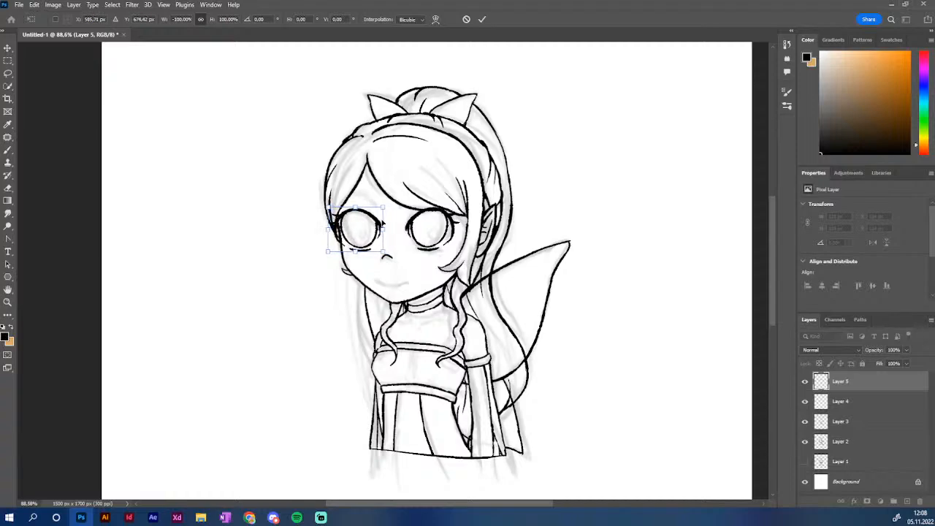
click(201, 21)
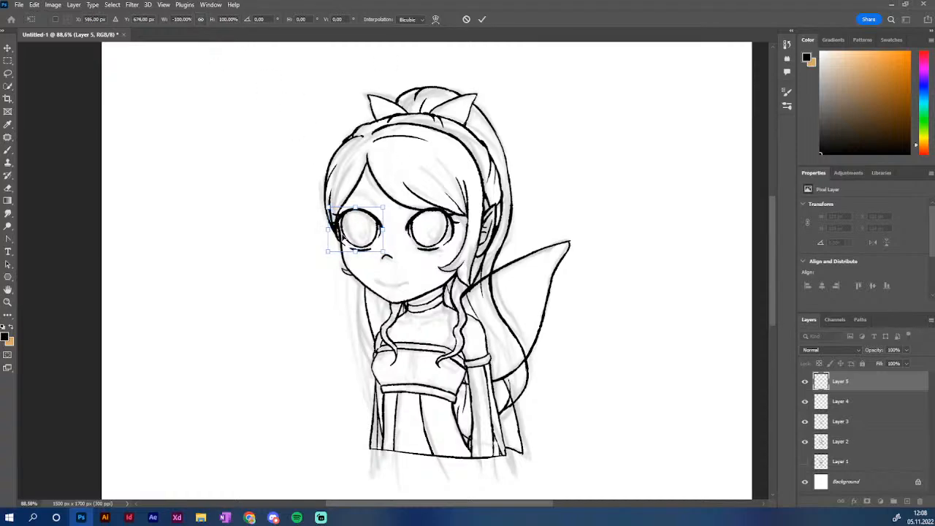
drag(328, 230, 335, 231)
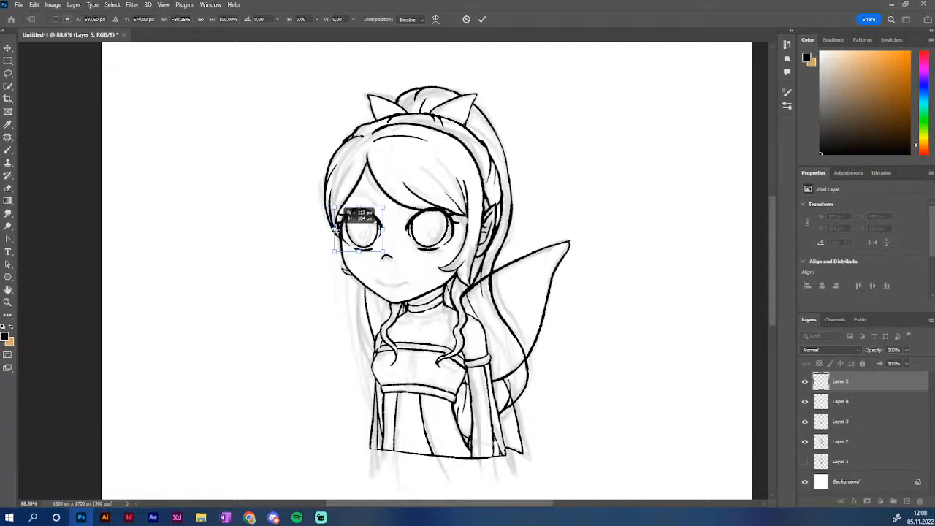
click(435, 19)
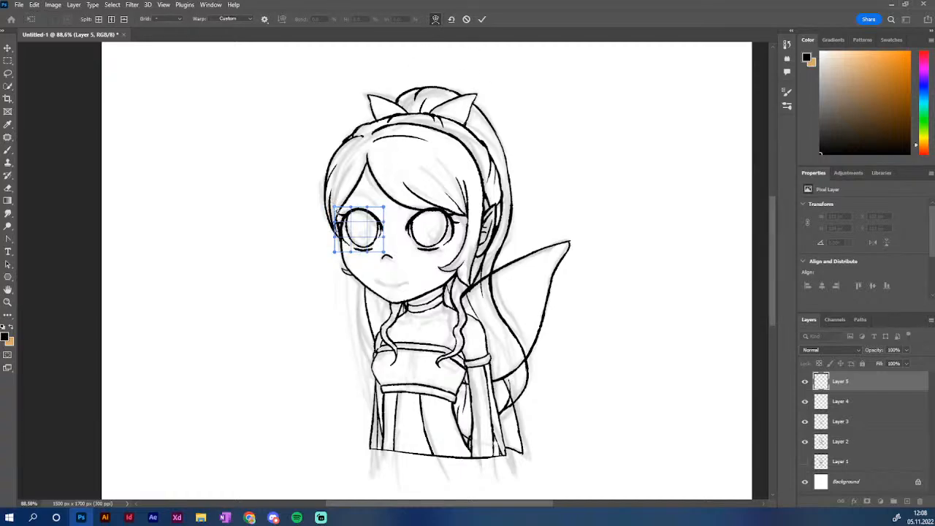
drag(335, 207, 339, 203)
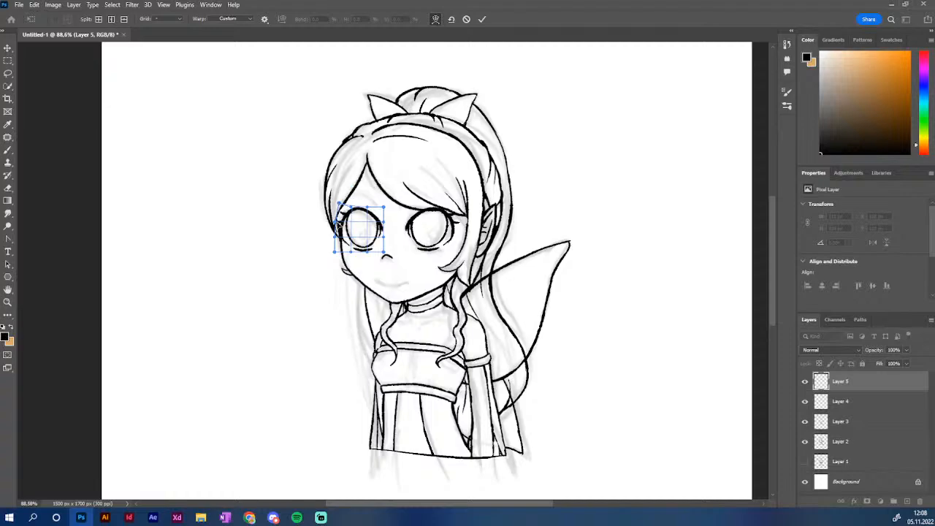
drag(334, 252, 337, 234)
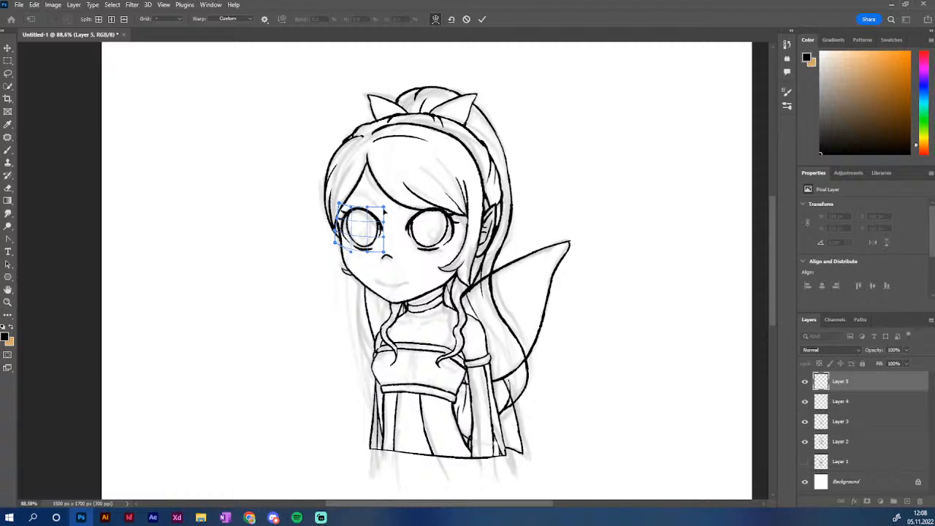
drag(384, 212, 379, 213)
drag(381, 230, 378, 232)
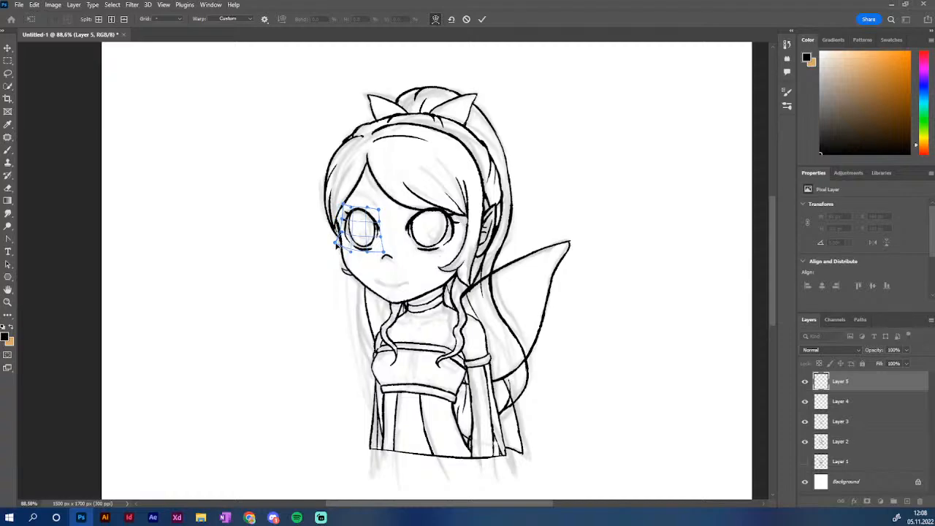
drag(336, 244, 342, 248)
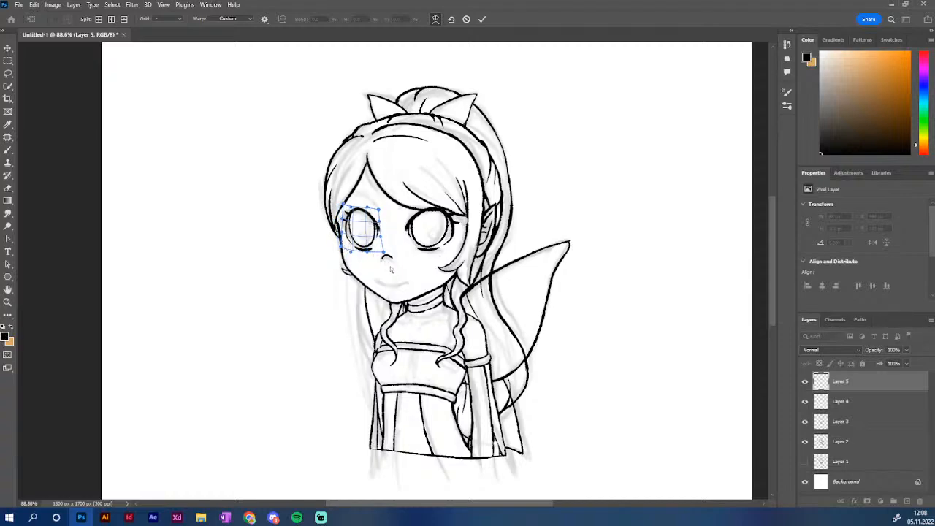
click(466, 19)
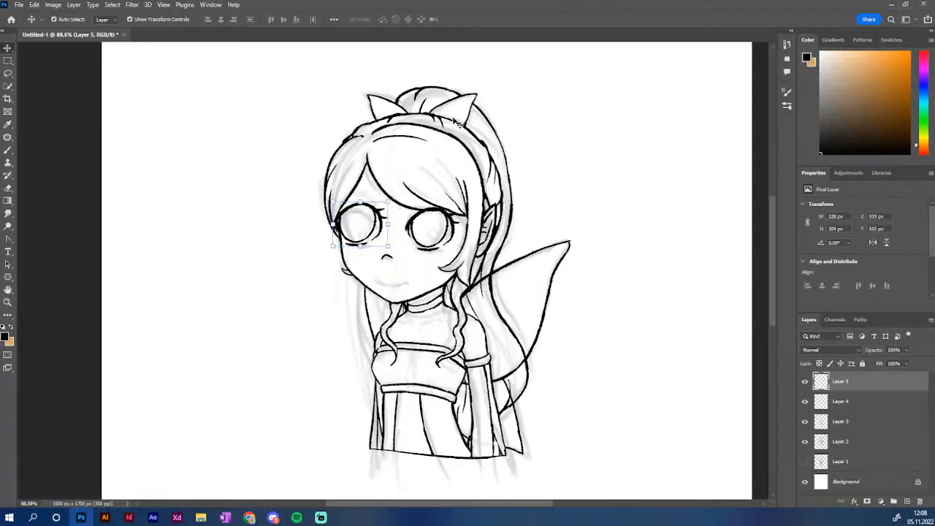
Narrow the copied eye to about 85% width, flip it horizontally and nudge it into place over the other sketched eye
click(387, 204)
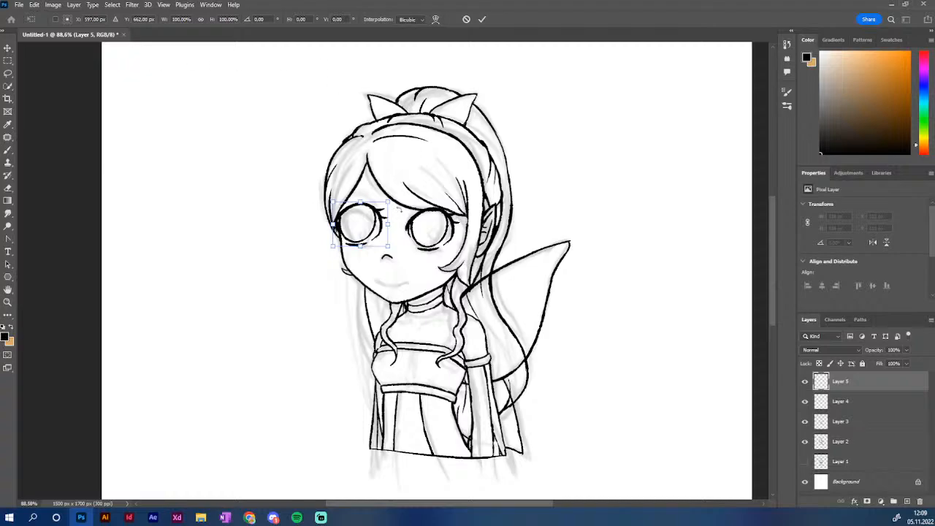
drag(333, 225, 342, 226)
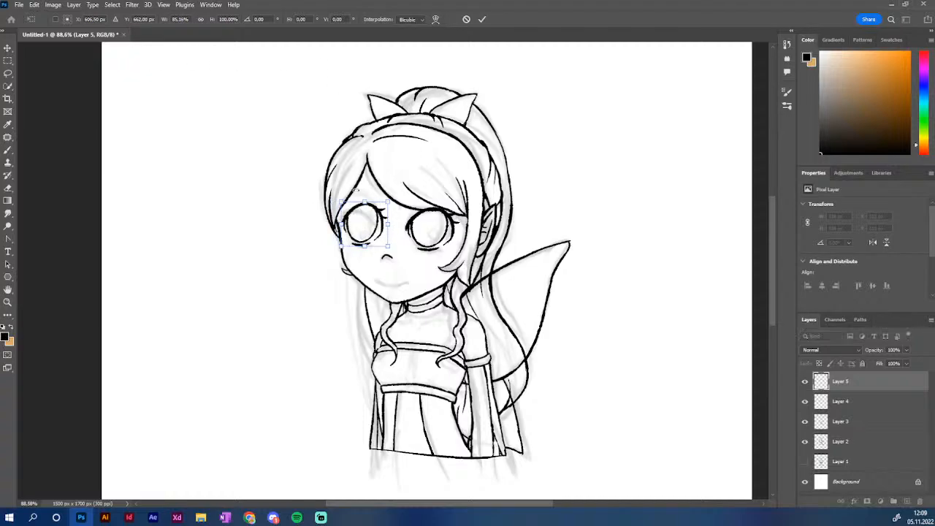
right_click(375, 229)
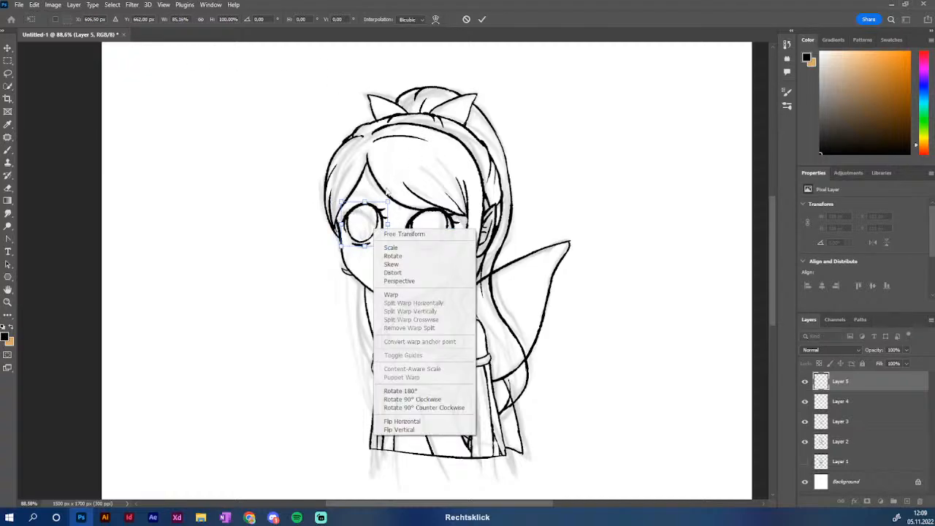
click(402, 421)
drag(379, 235, 368, 240)
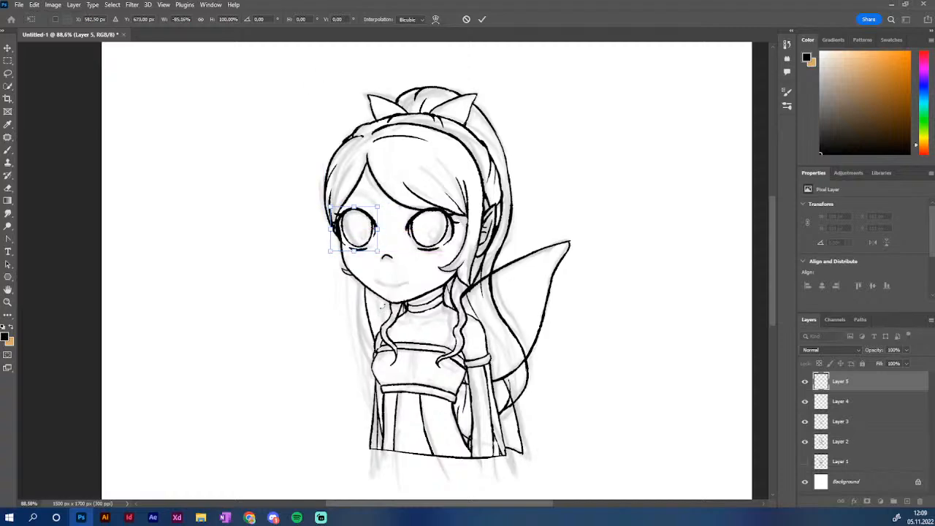
key(Right)
key(Right)
key(Right)
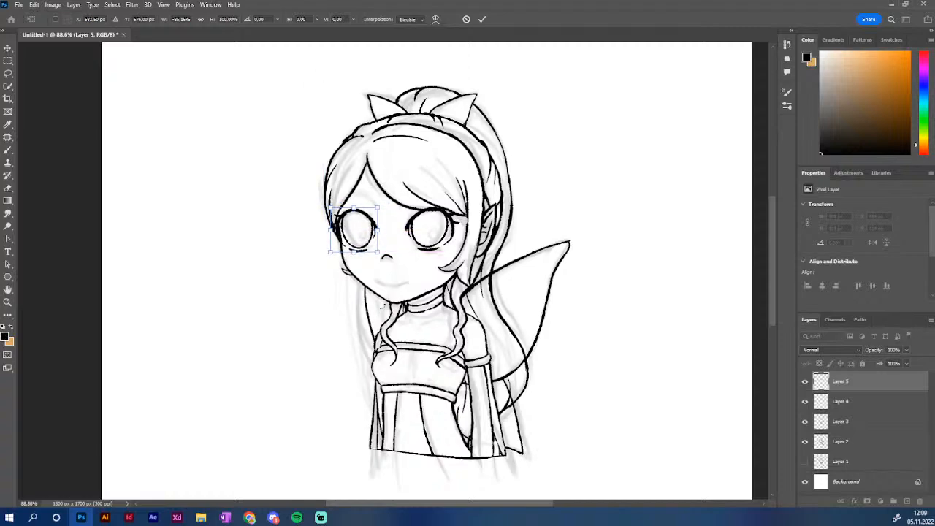
key(Right)
key(Right)
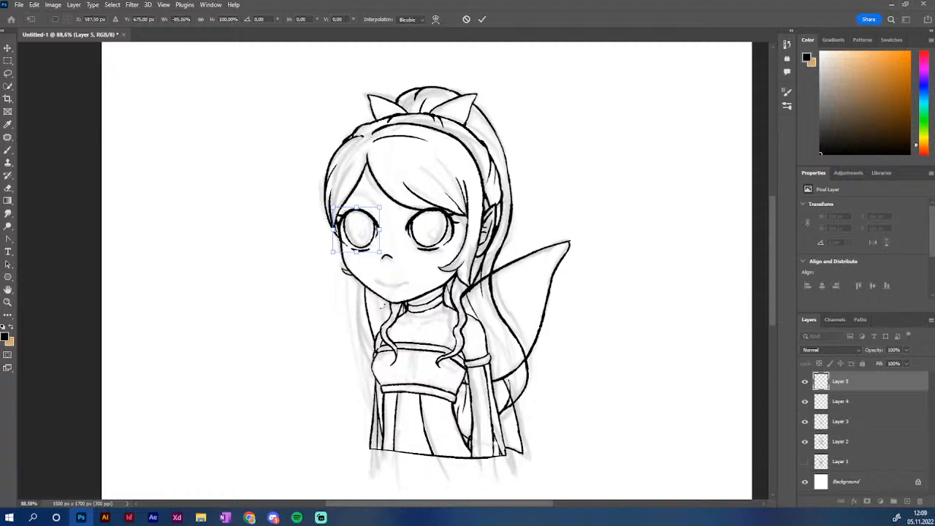
Warp the copied eye by pulling its outer corners inward and lifting the lower lid to fit the turned side of the face
click(436, 19)
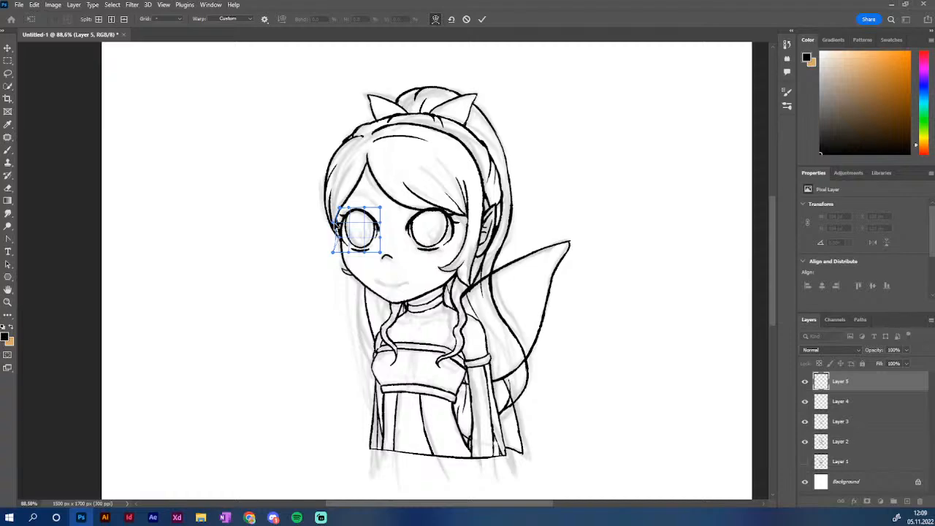
drag(336, 255, 345, 251)
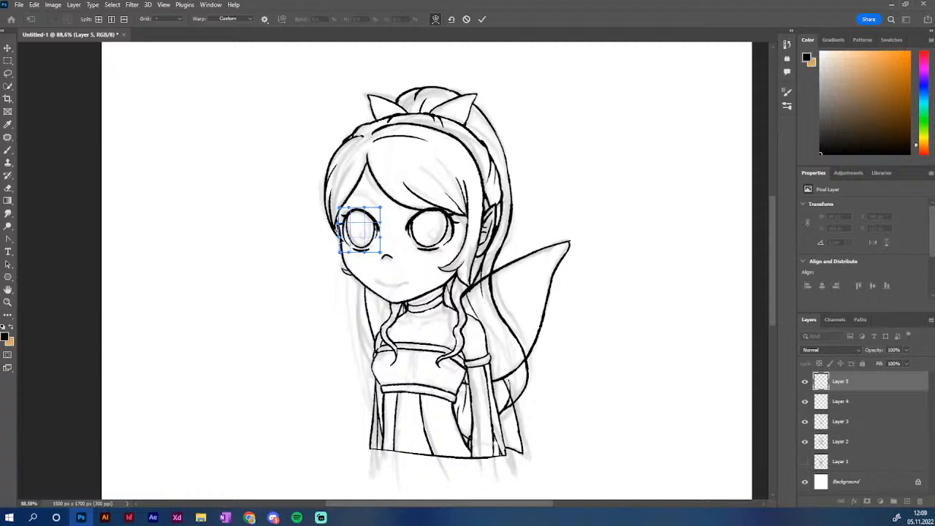
drag(341, 249, 341, 247)
drag(341, 210, 350, 207)
drag(359, 214, 360, 217)
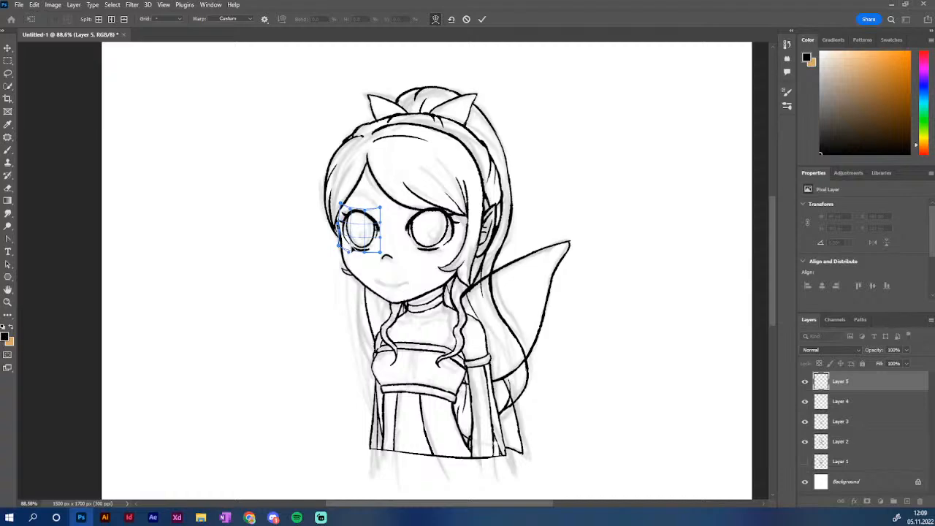
drag(352, 249, 352, 246)
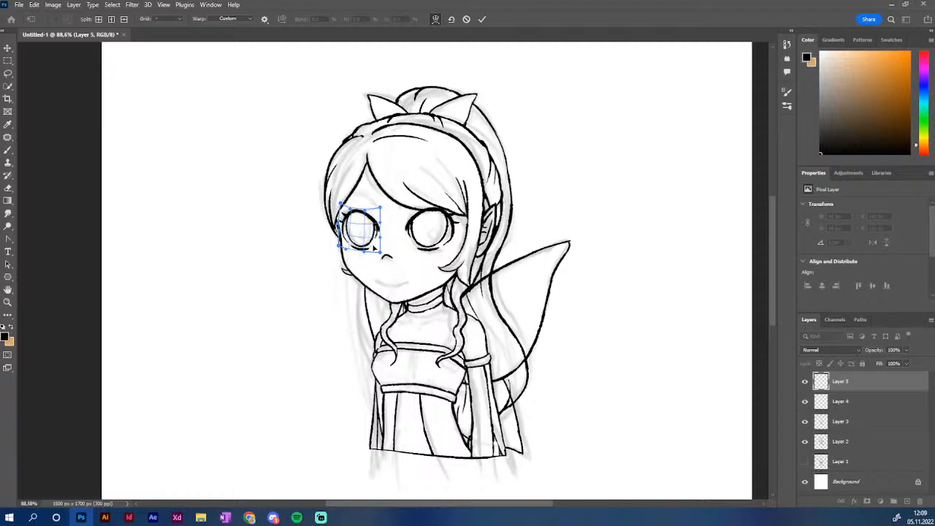
drag(365, 252, 367, 247)
drag(362, 218, 363, 215)
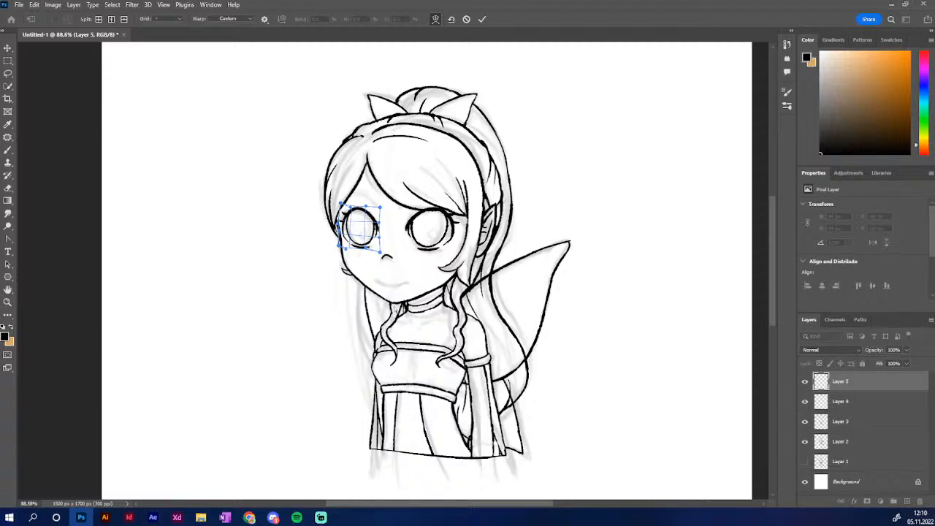
key(ctrl+z)
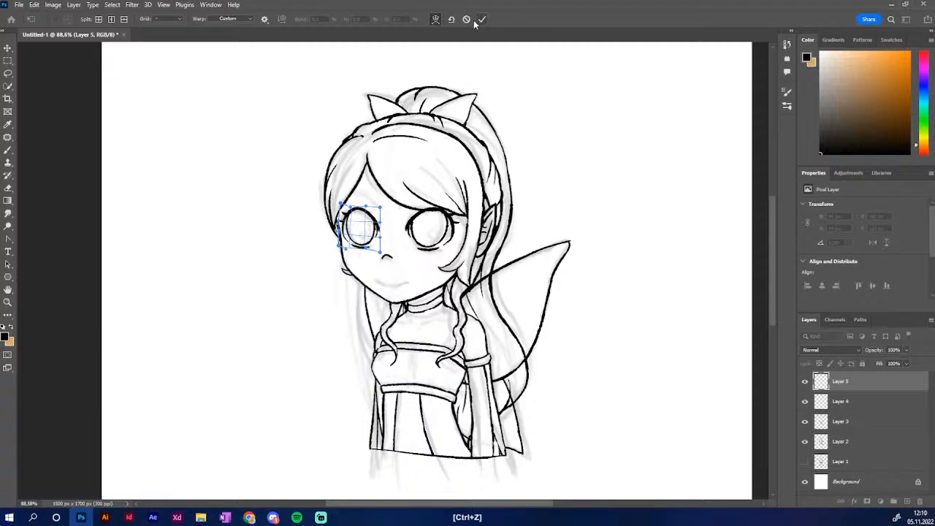
key(ctrl+z)
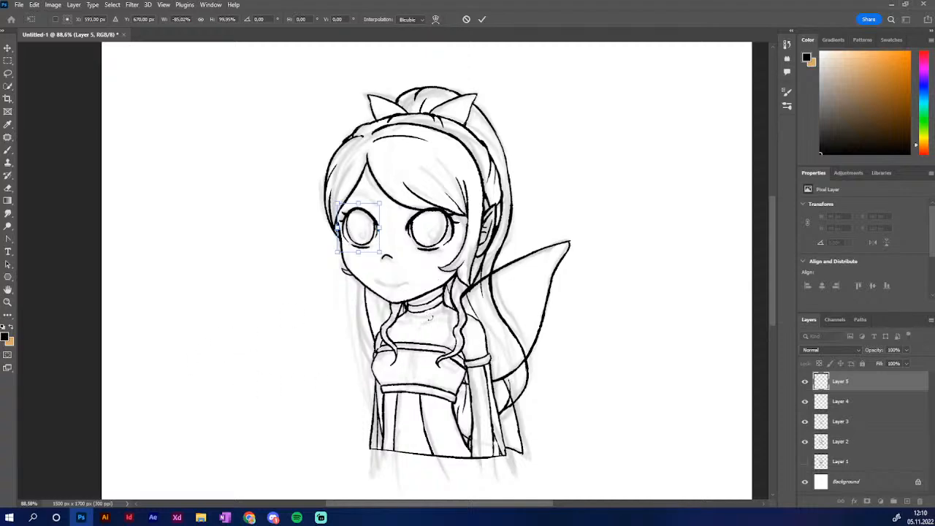
Rotate the copied eye about 4° clockwise, narrow it to about 83% width, nudge it into alignment and apply the transform
drag(399, 258, 423, 230)
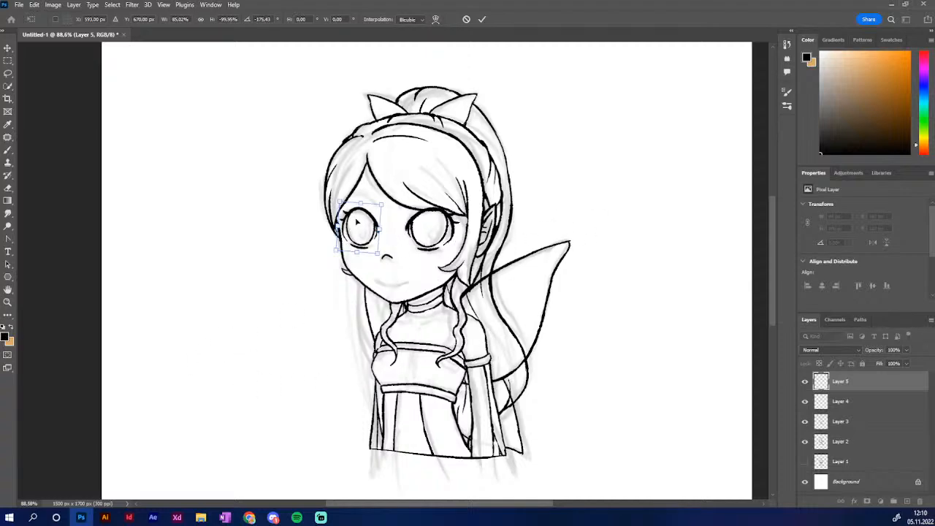
drag(385, 200, 389, 206)
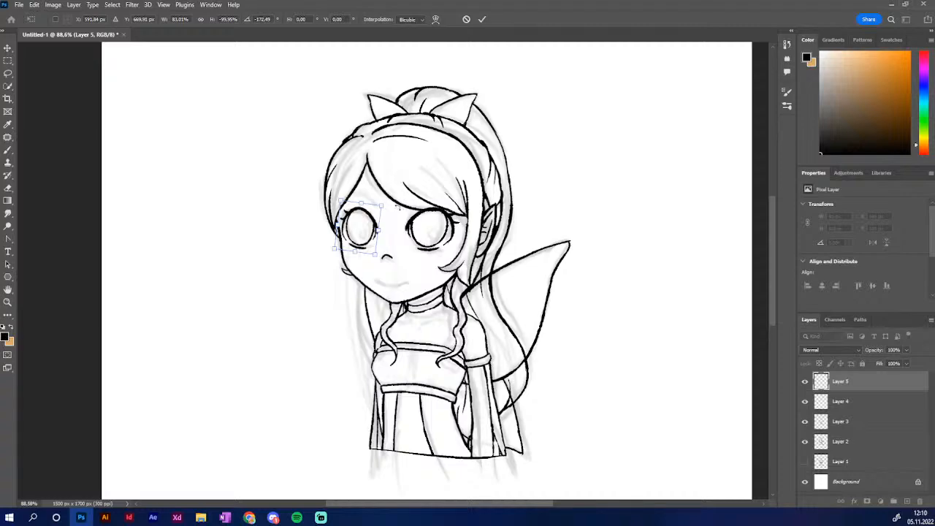
drag(390, 198, 390, 196)
key(Down)
key(Down)
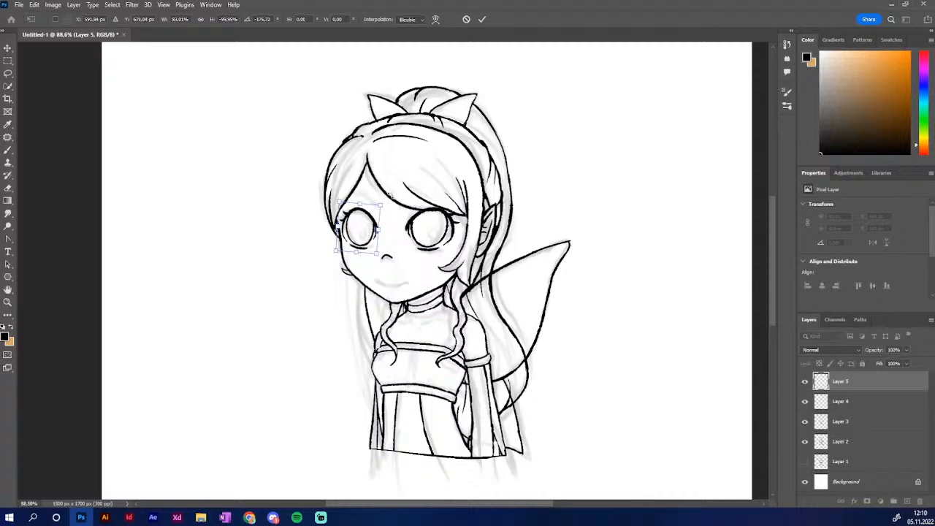
key(Right)
key(Up)
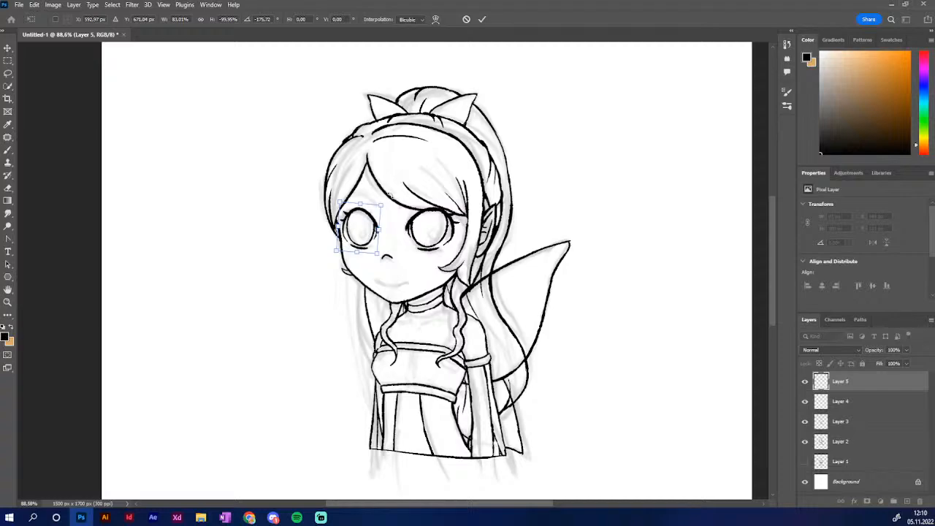
key(Right)
key(Left)
key(Return)
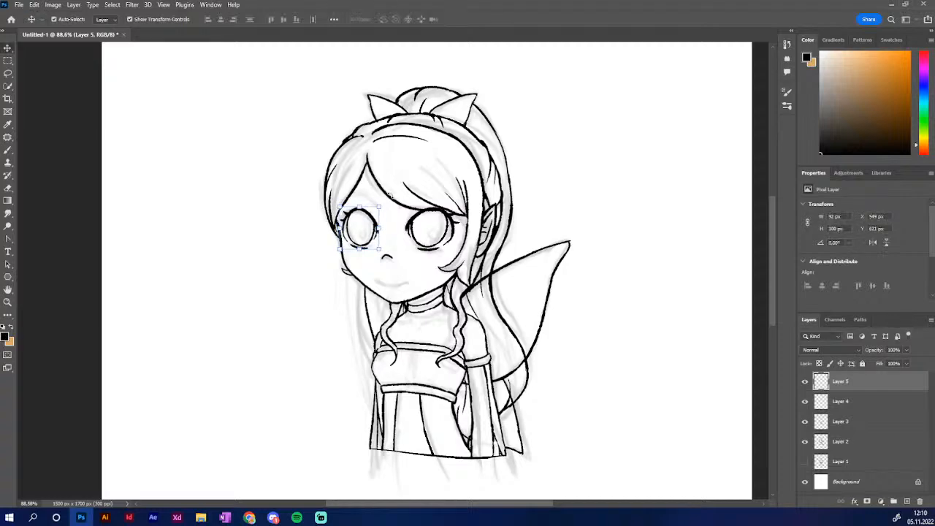
Warp the inner edge of the copied eye slightly upward and apply the transform
click(575, 324)
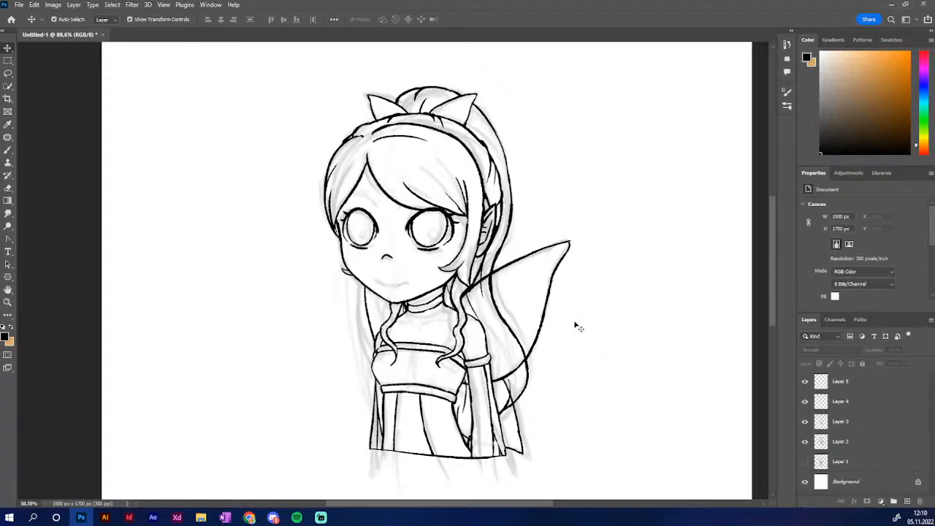
click(379, 228)
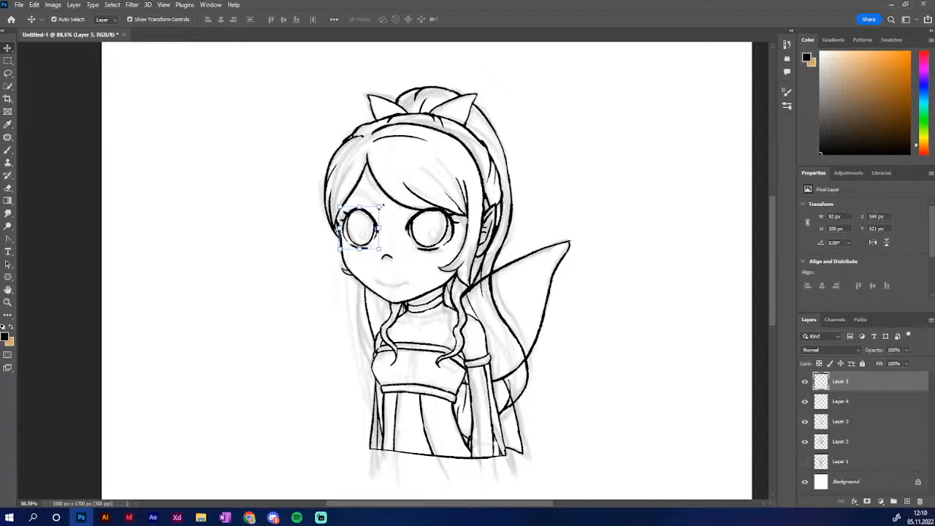
key(ctrl+t)
click(436, 20)
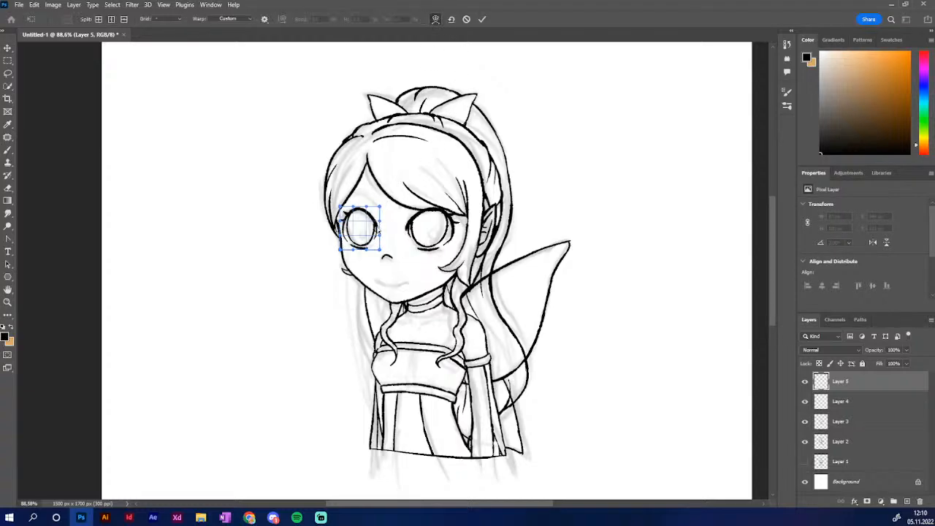
drag(378, 234, 378, 231)
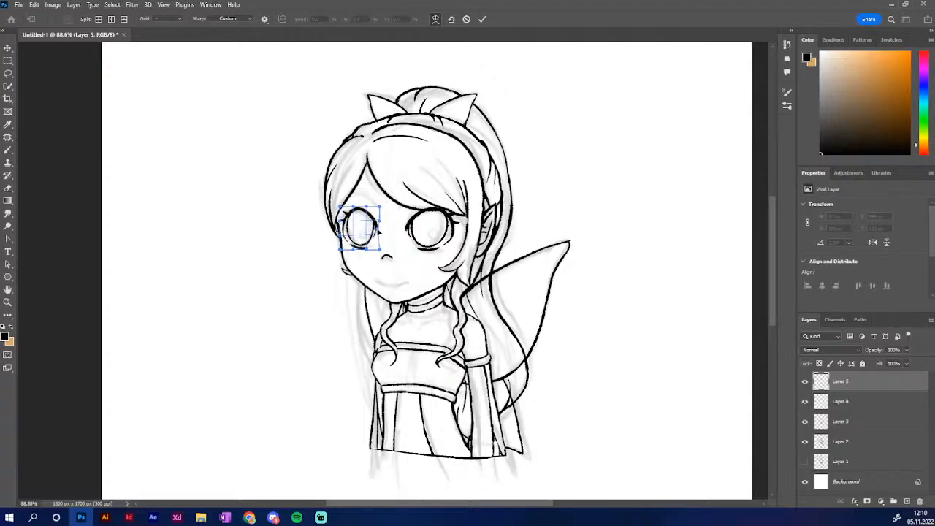
click(482, 19)
click(481, 294)
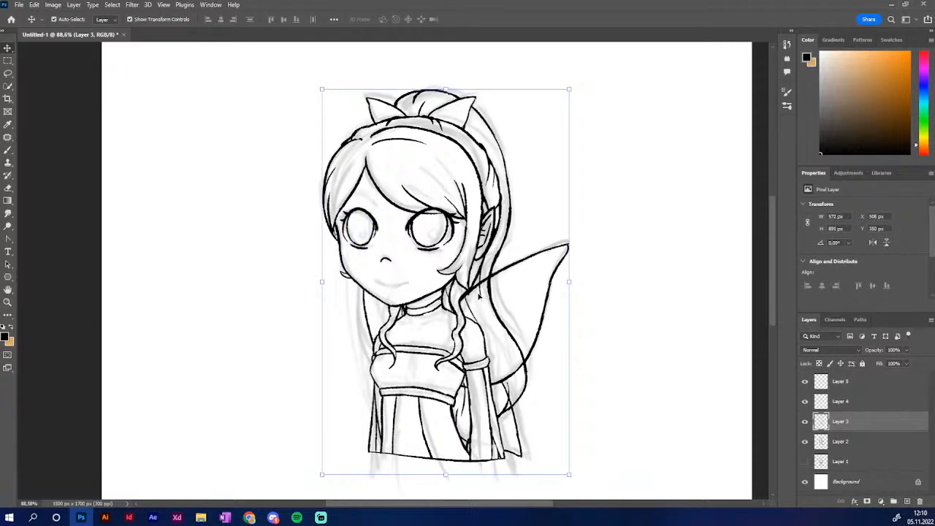
key(ctrl+z)
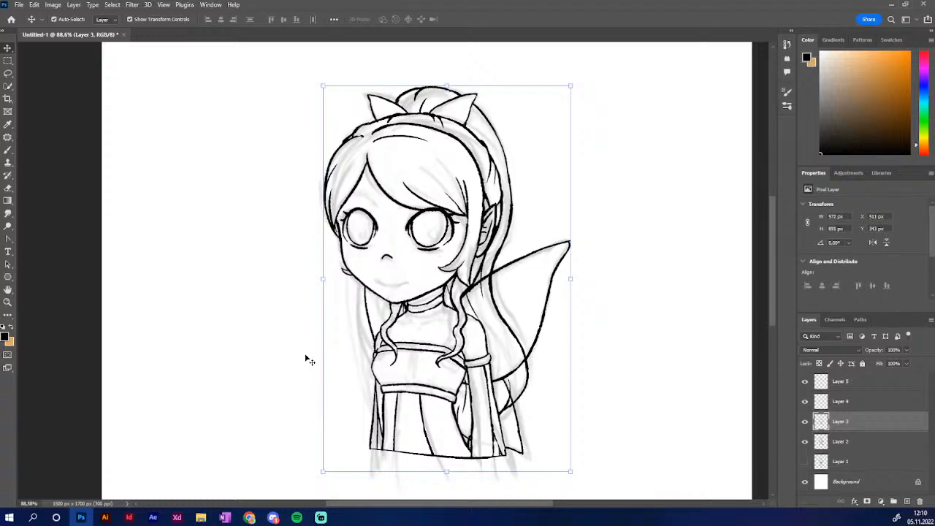
Clean up the lower lid and outer side of the copied eye on Layer 5 with the Eraser
key(b)
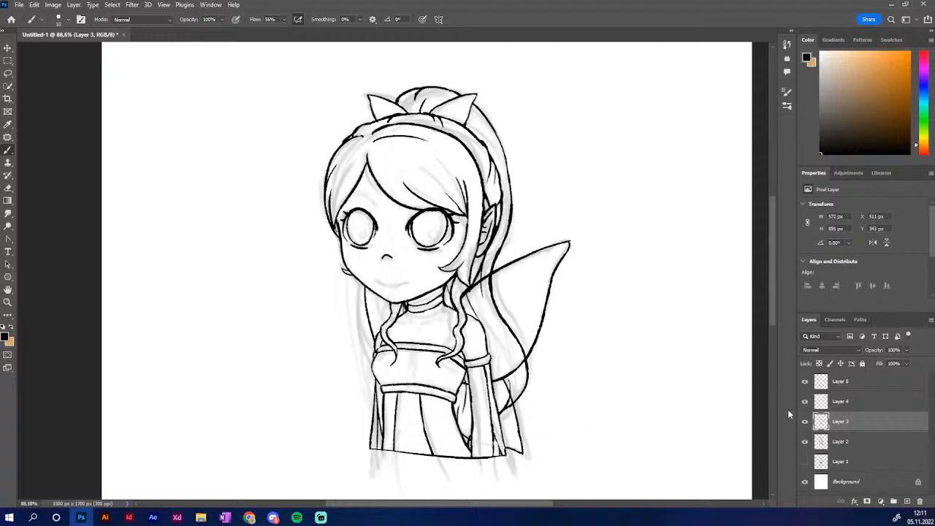
click(864, 382)
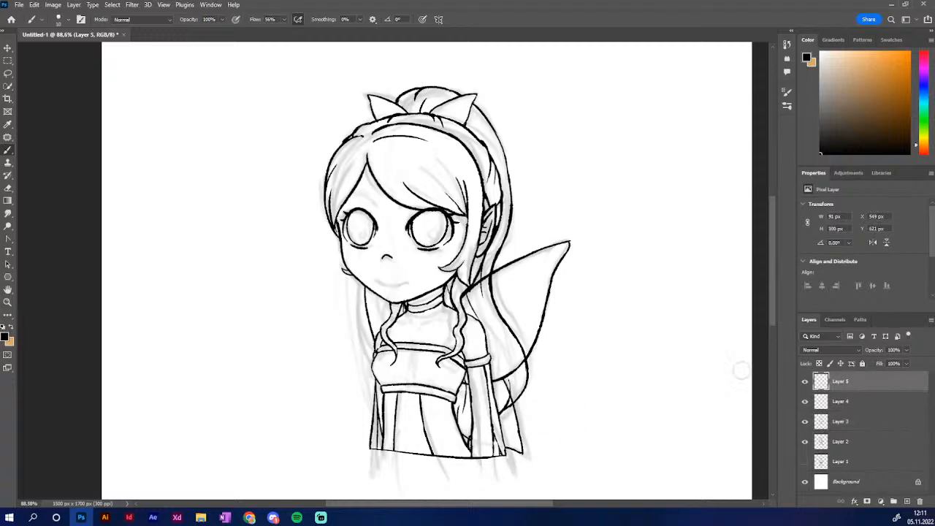
key(b)
key(e)
drag(362, 252, 368, 247)
drag(343, 231, 352, 242)
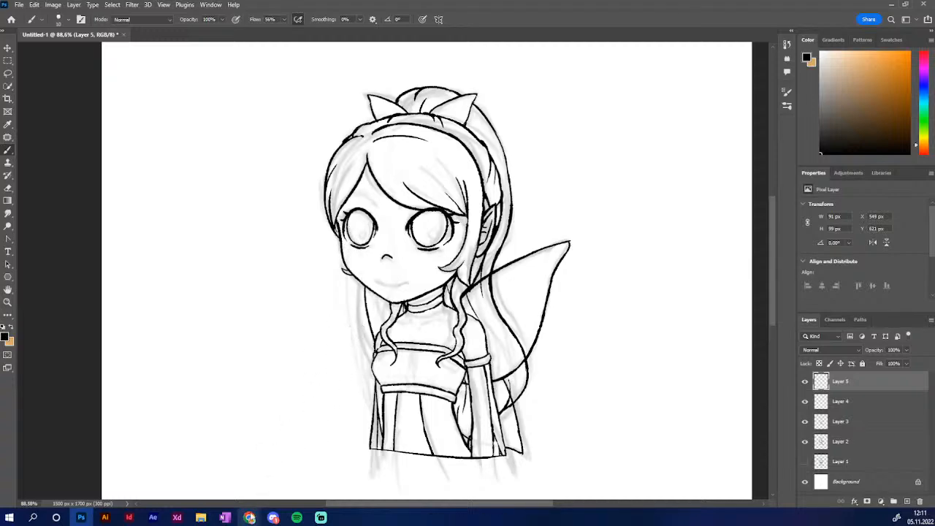
Try redrawing the outer and lower outline of the copied eye on Layer 5, undoing the rejected strokes
mouse_move(249, 517)
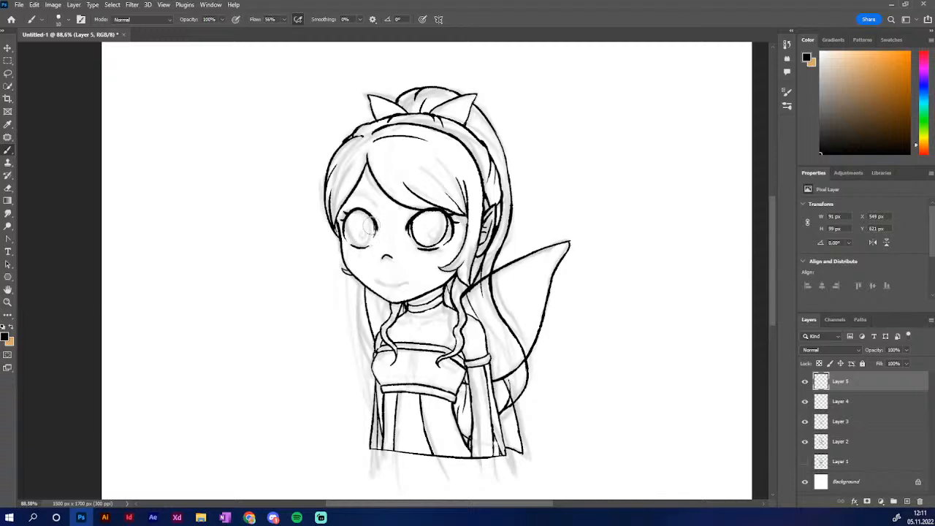
key(b)
key(ctrl+z)
key(ctrl+z)
key(ctrl+z)
key(ctrl+z)
key(ctrl+z)
key(ctrl+z)
key(ctrl+z)
drag(347, 219, 356, 245)
key(ctrl+z)
key(ctrl+z)
key(ctrl+z)
mouse_move(352, 215)
mouse_down()
mouse_move(347, 239)
mouse_move(346, 225)
mouse_move(351, 243)
mouse_move(370, 243)
mouse_move(361, 248)
mouse_up()
key(ctrl+z)
key(ctrl+z)
key(ctrl+z)
key(ctrl+z)
key(ctrl+z)
Trim the top edge of the copied eye's upper lid with the Eraser
key(e)
key(b)
key(e)
drag(368, 203, 352, 206)
key(b)
key(e)
key(b)
key(e)
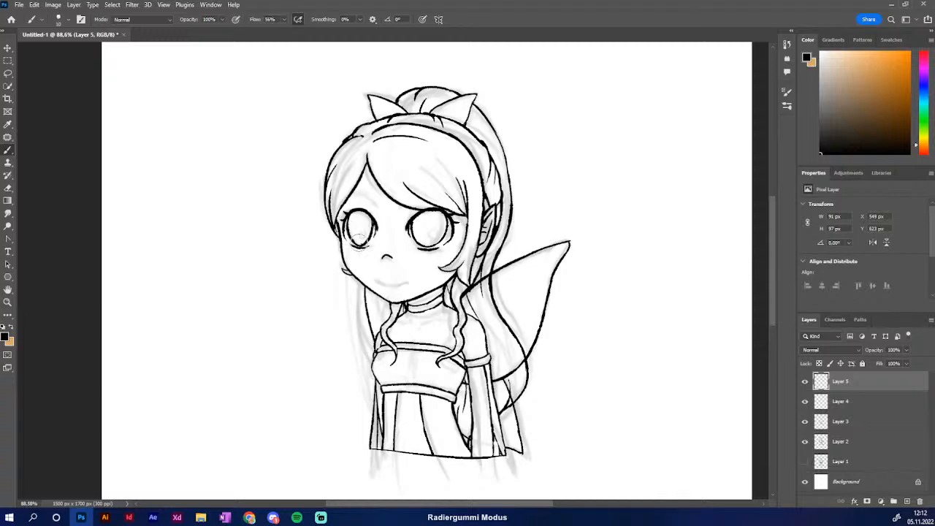
Redraw the lower outer curve of the copied eye's iris and erase the stray marks around the outline
mouse_move(349, 240)
mouse_down()
mouse_move(347, 225)
mouse_move(348, 241)
mouse_up()
key(b)
key(ctrl+z)
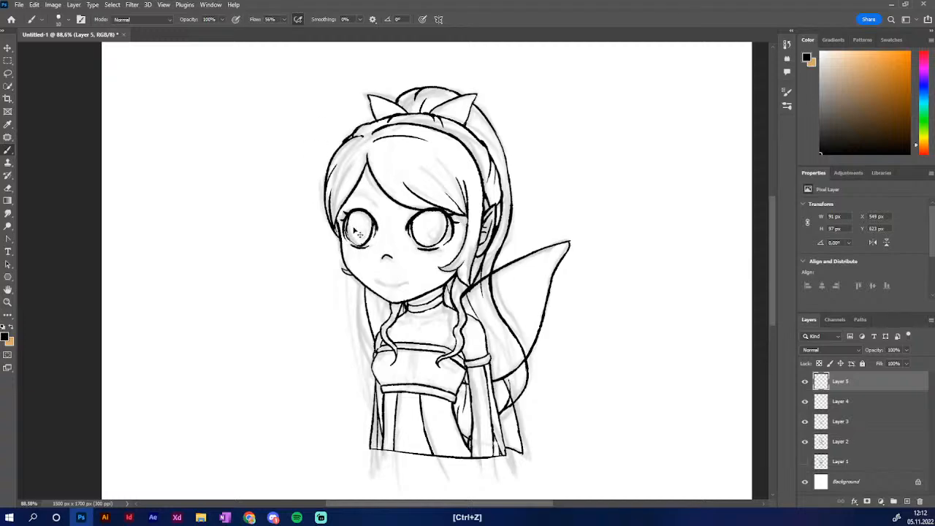
drag(346, 228, 356, 245)
key(e)
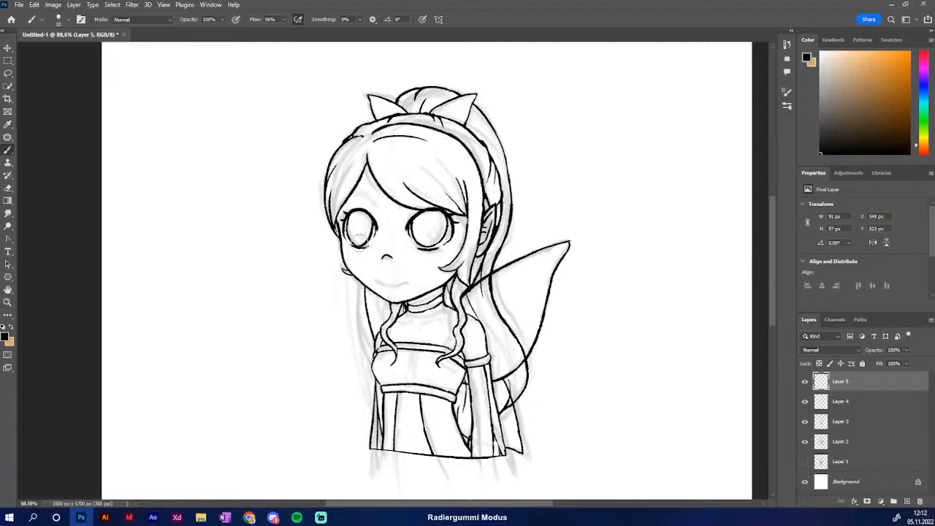
drag(358, 235, 374, 227)
key(b)
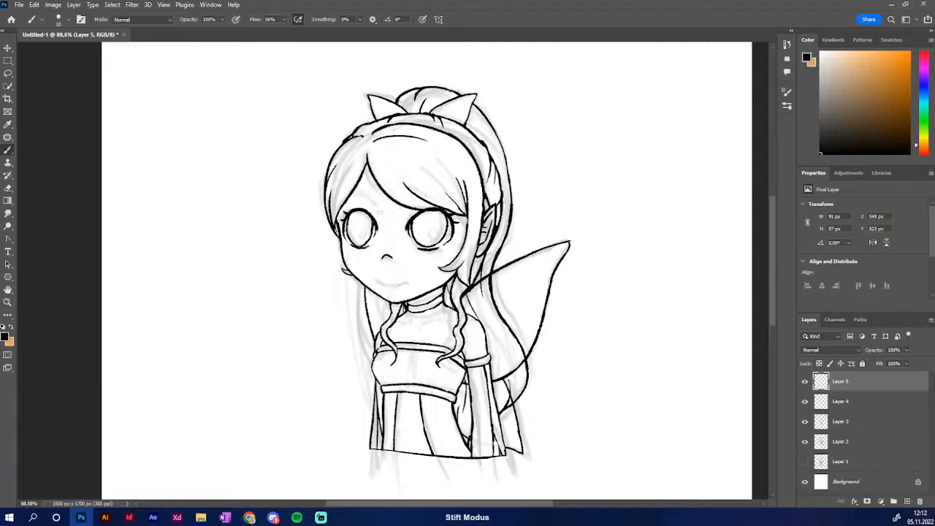
Check Layer 4 by toggling its visibility, and merge Layer 5 with the copied eye down into it
key(e)
key(b)
click(805, 402)
click(805, 402)
right_click(860, 384)
click(859, 385)
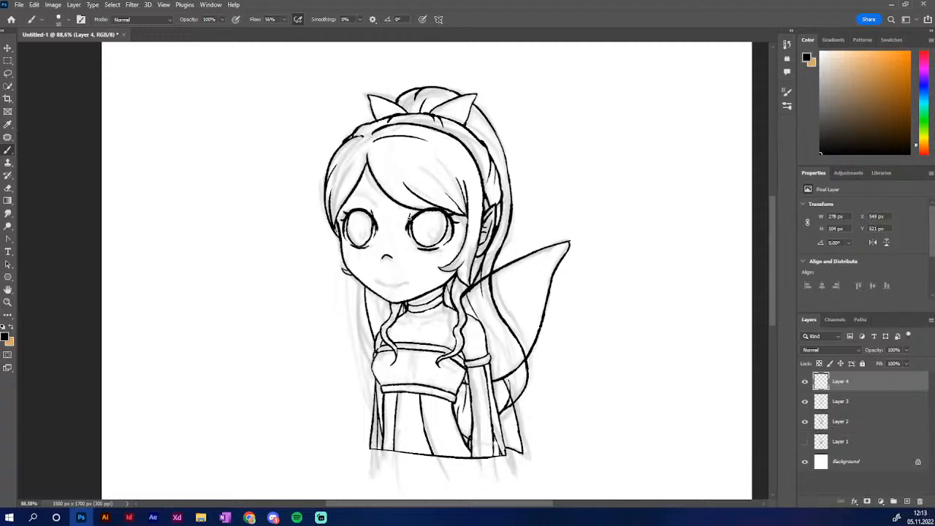
Draw a thin curved eyebrow above the copied eye on Layer 4 and clean up its inner end with the Eraser
drag(343, 205, 377, 197)
drag(375, 204, 364, 197)
key(ctrl+z)
key(ctrl+z)
drag(345, 201, 377, 201)
key(ctrl+z)
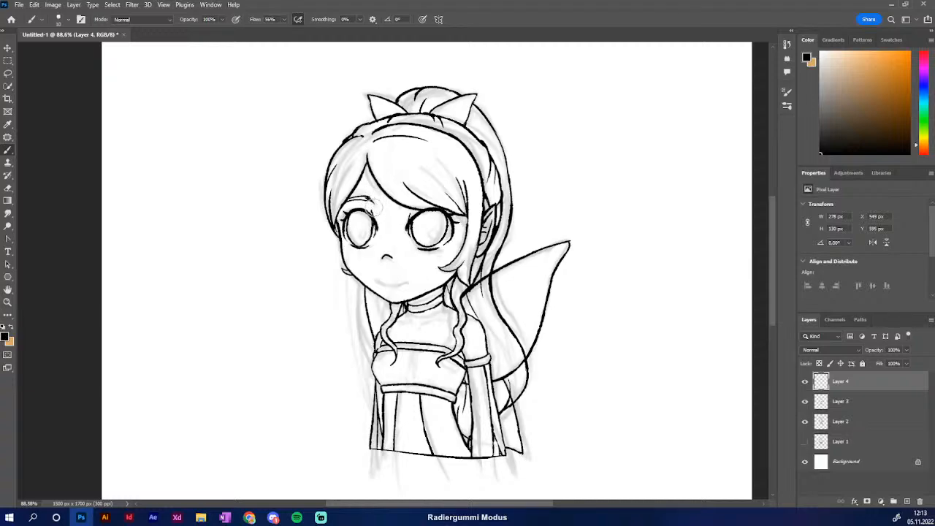
drag(361, 200, 374, 204)
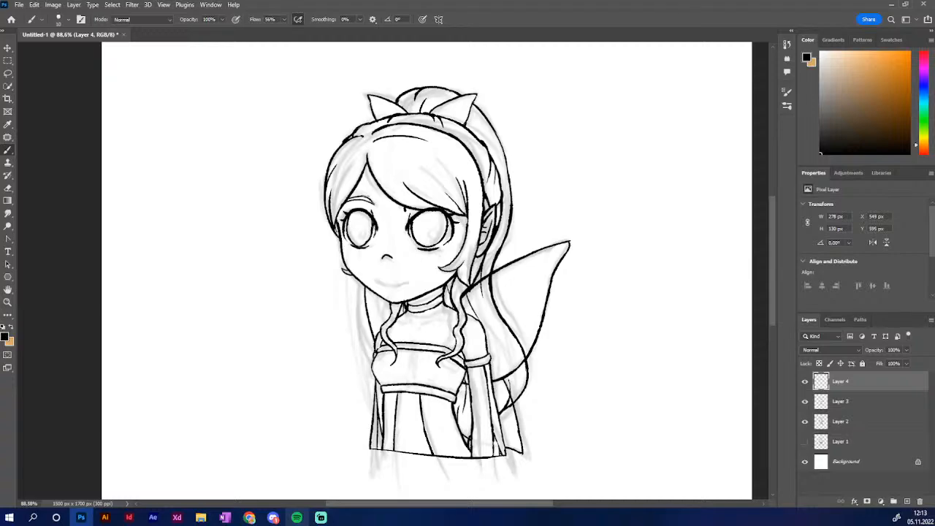
mouse_move(297, 517)
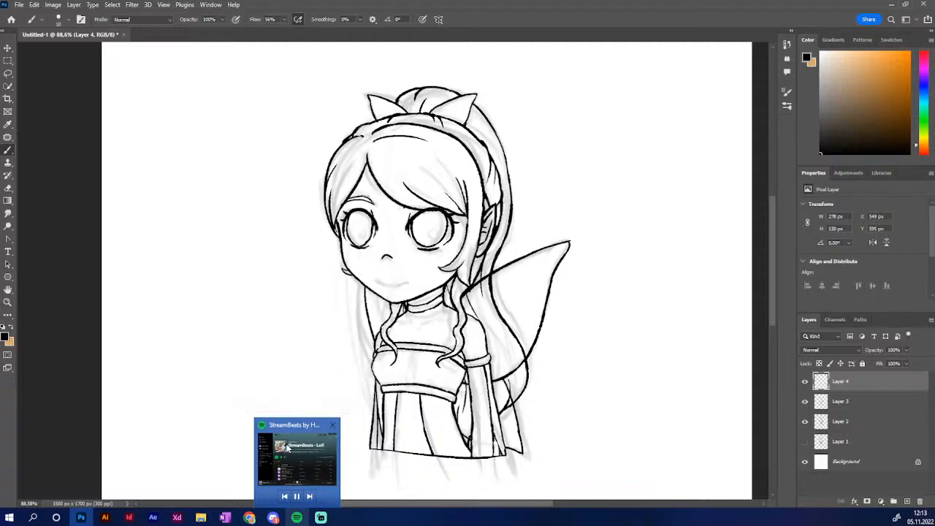
mouse_move(241, 518)
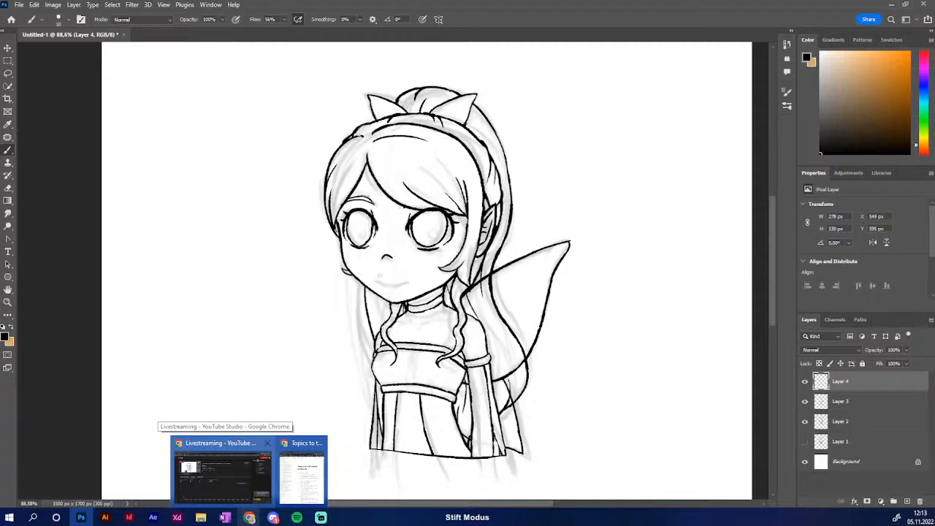
Draw a small smiling mouth line below the nose on Layer 4, undoing the rejected strokes
mouse_move(405, 274)
mouse_down()
mouse_move(387, 277)
mouse_move(396, 276)
mouse_up()
key(ctrl+z)
key(ctrl+z)
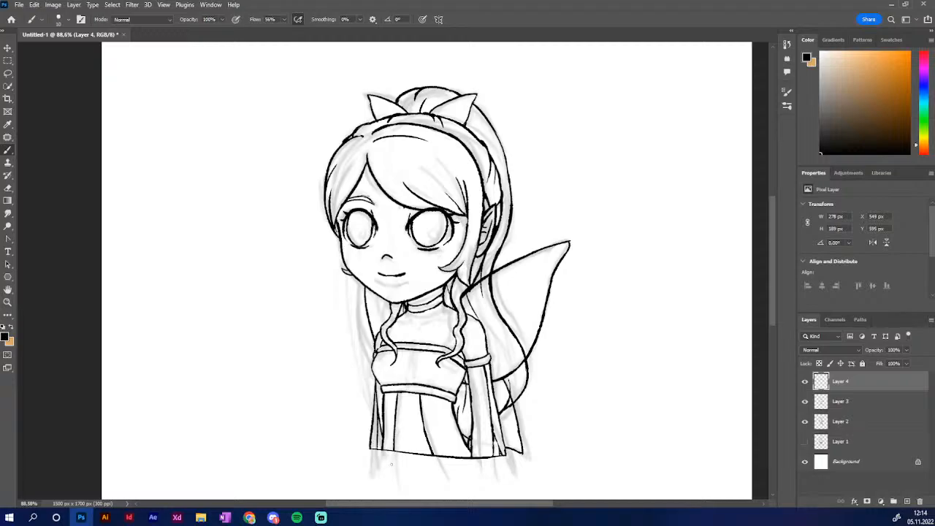
key(ctrl+s)
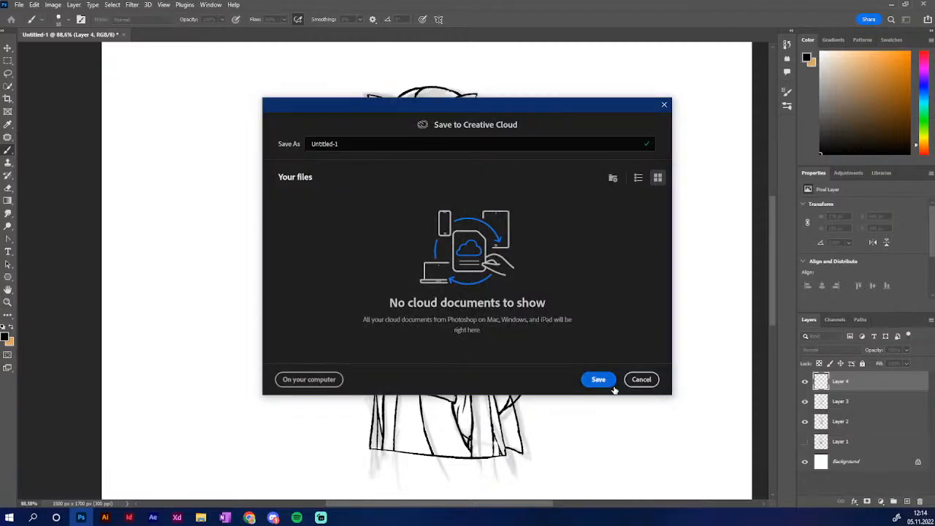
click(313, 379)
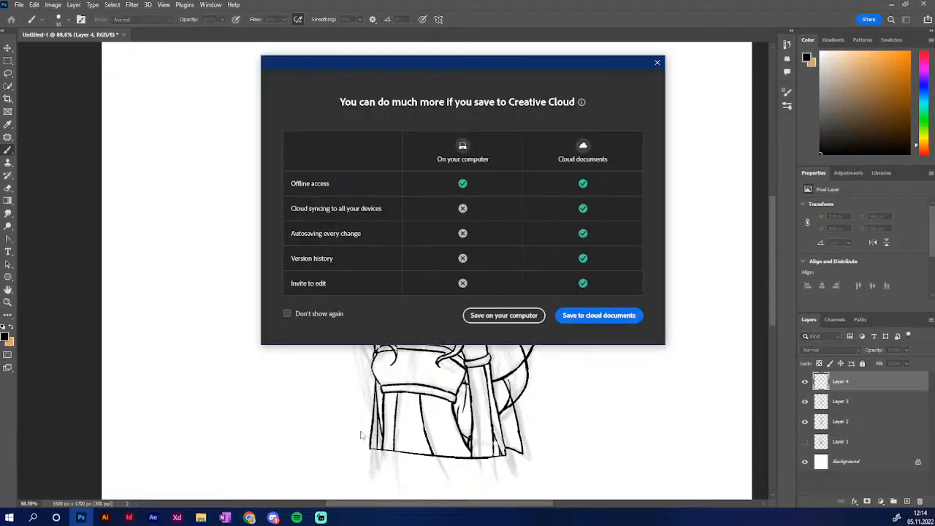
click(512, 315)
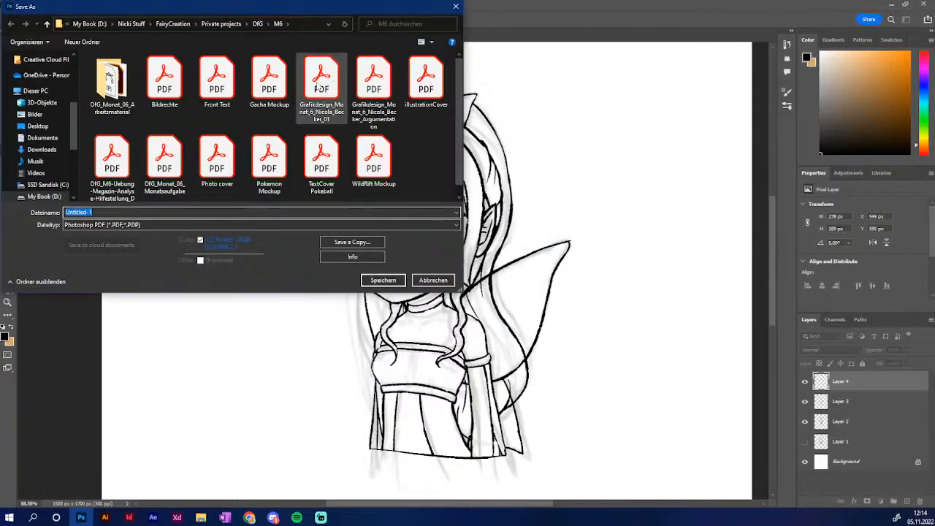
drag(212, 8, 934, 29)
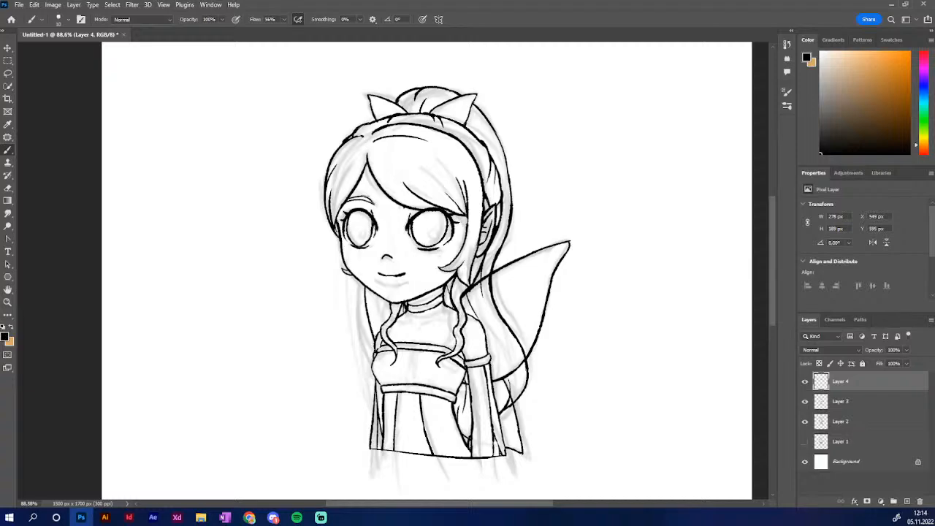
Save the document on the computer as pngtube_fairy.psd with Maximize Compatibility, and stop the cloud-saving comparison from showing again
key(ctrl+s)
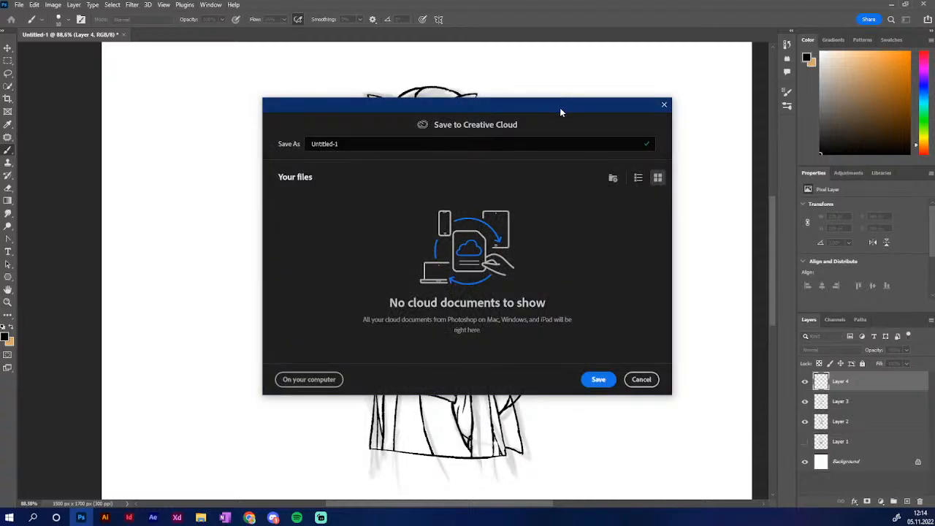
key(Escape)
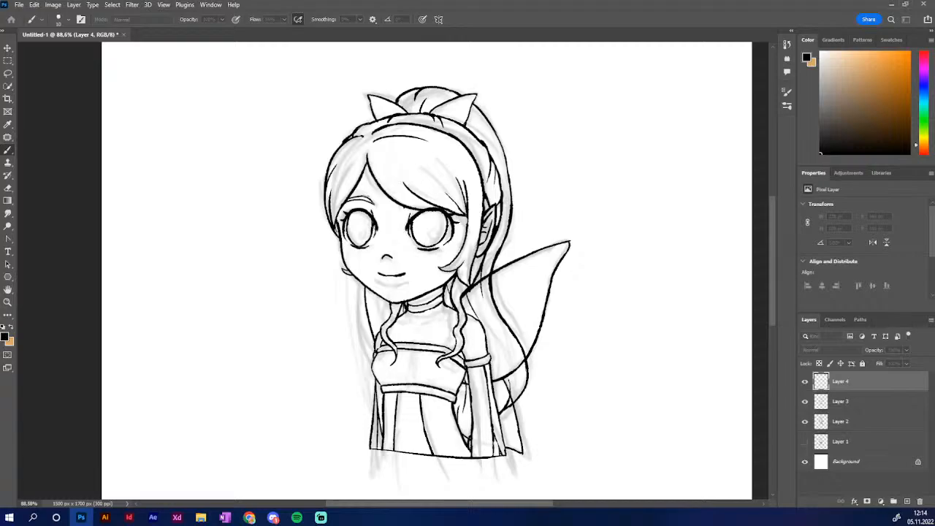
key(ctrl+s)
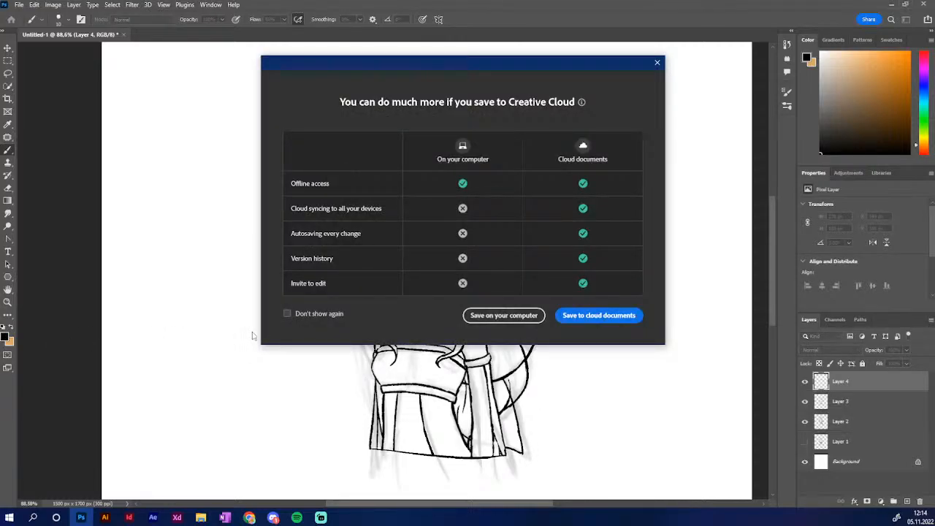
click(287, 313)
click(503, 315)
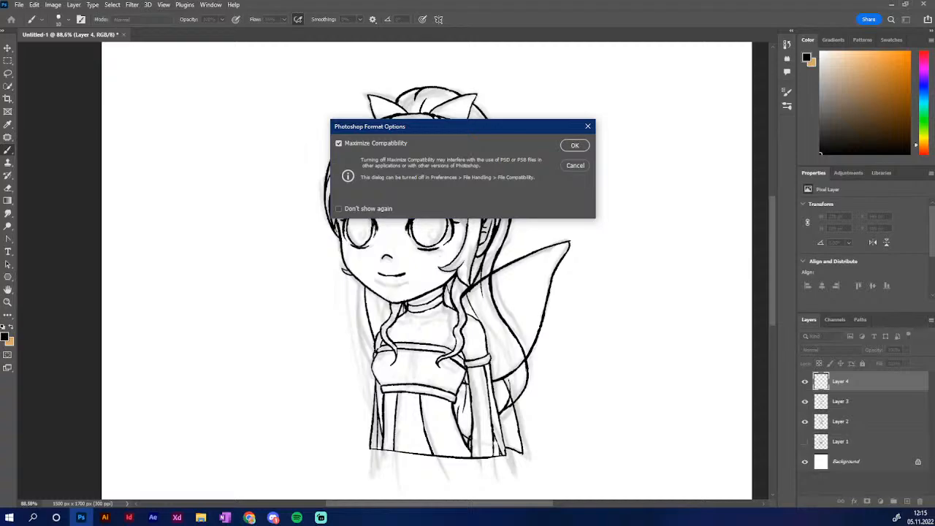
key(Return)
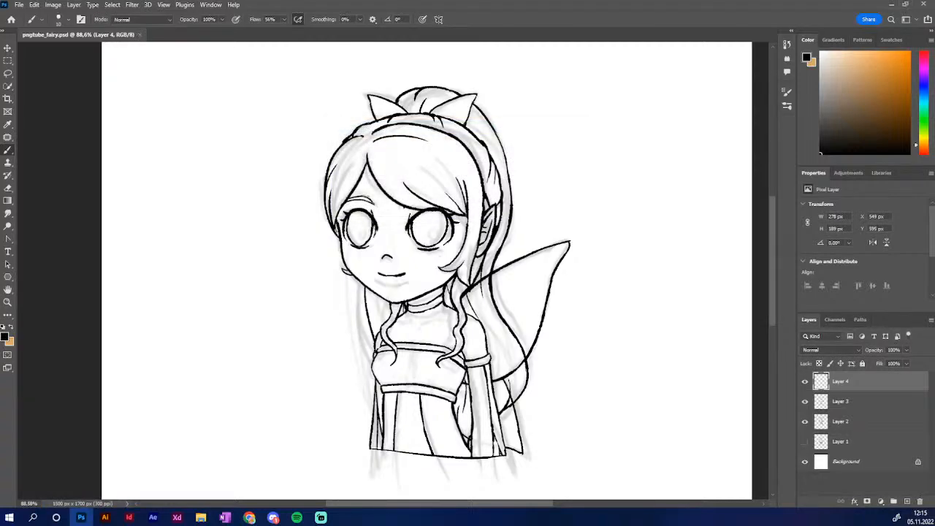
Try touching up the line art on Layer 3, undo the changes and return to Layer 4
scroll(516, 343, down, 12)
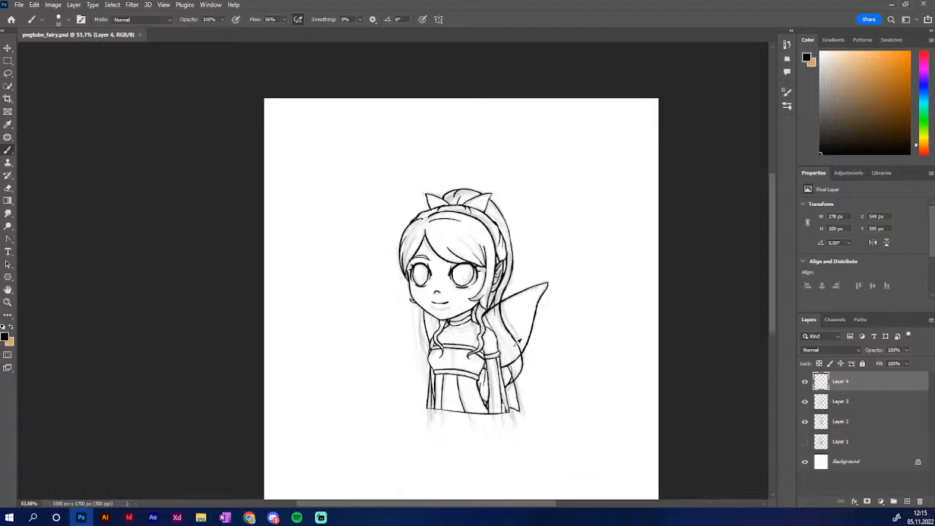
scroll(518, 342, up, 7)
scroll(516, 344, up, 7)
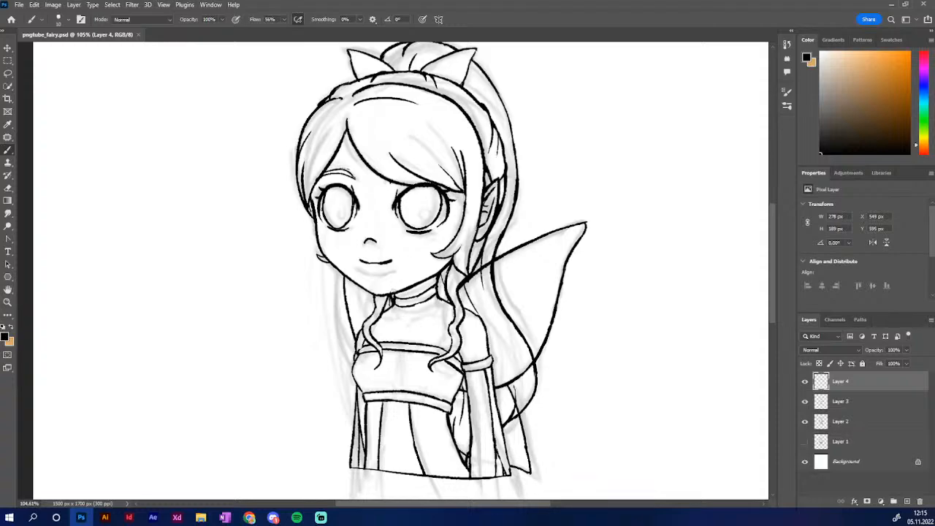
click(841, 422)
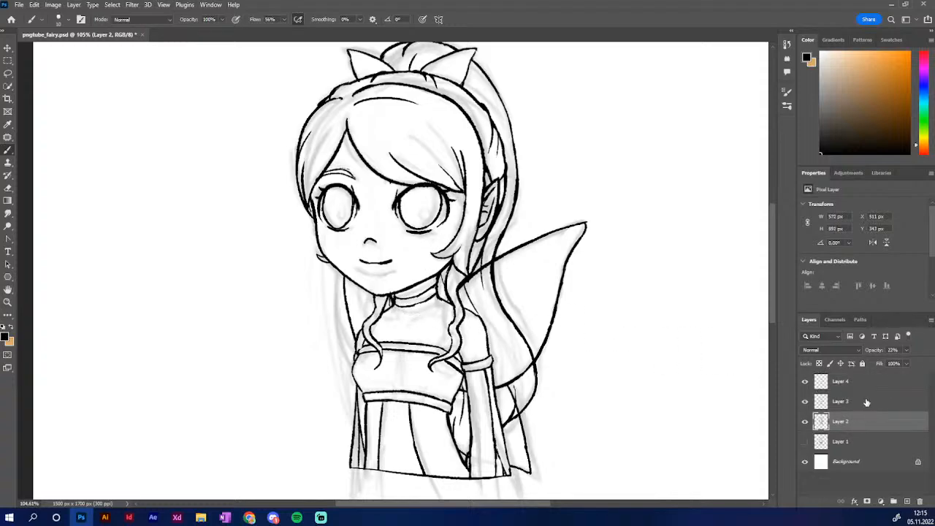
click(868, 402)
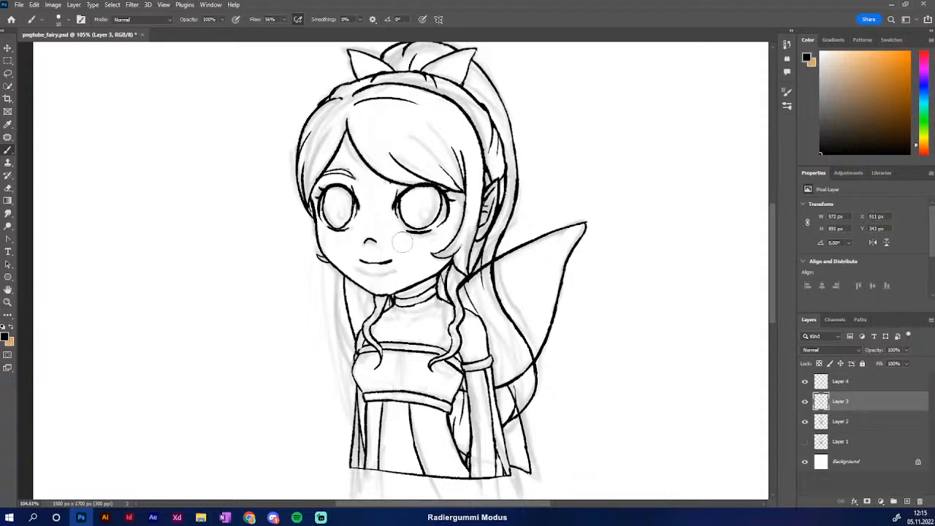
key(ctrl+z)
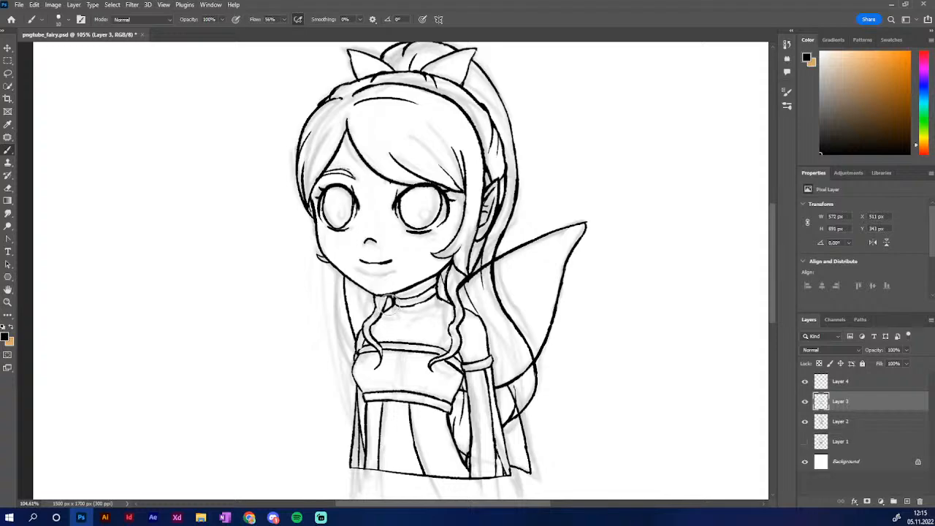
key(ctrl+z)
click(871, 383)
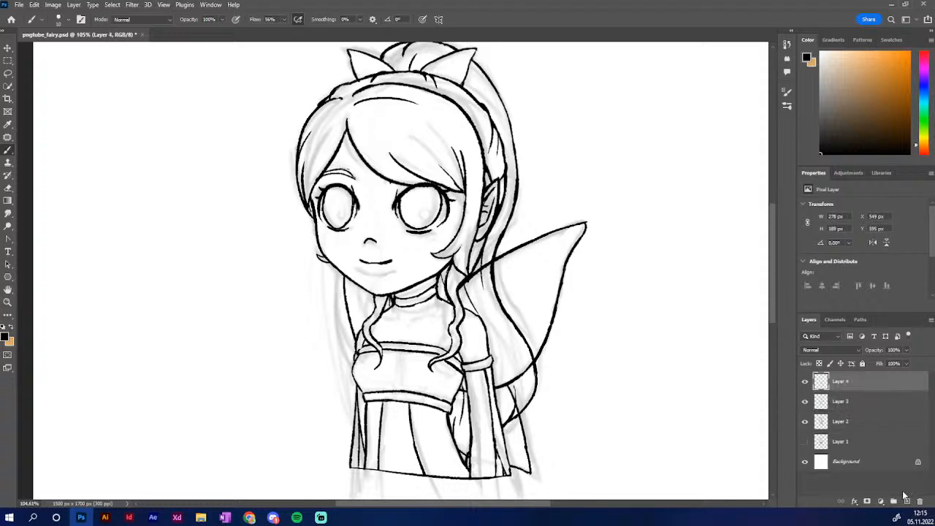
Hide the grey sketch on Layer 2 so that only the black line art of Layers 3 and 4 shows
click(907, 501)
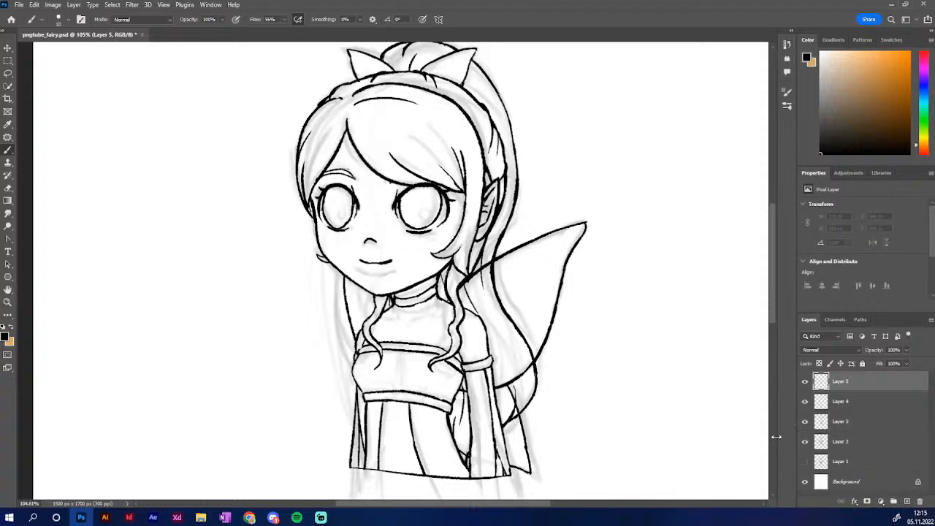
key(ctrl+z)
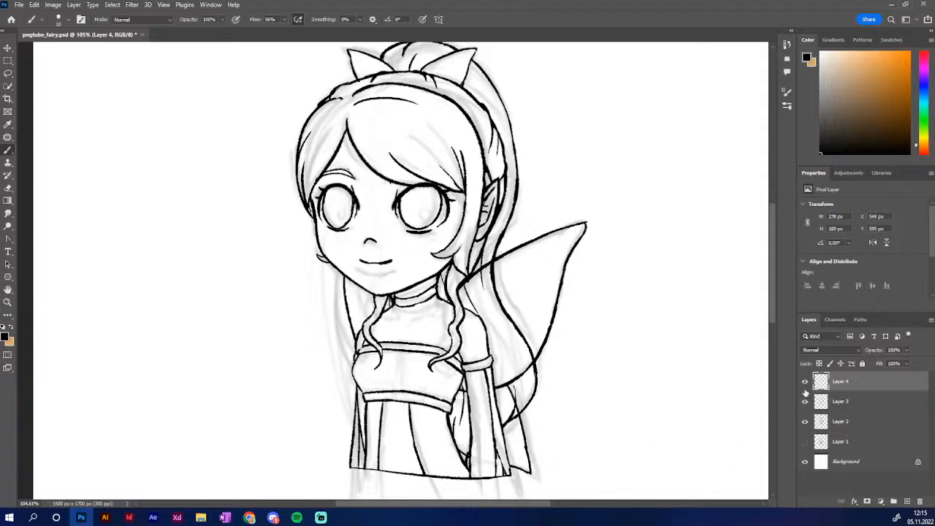
click(804, 383)
click(804, 421)
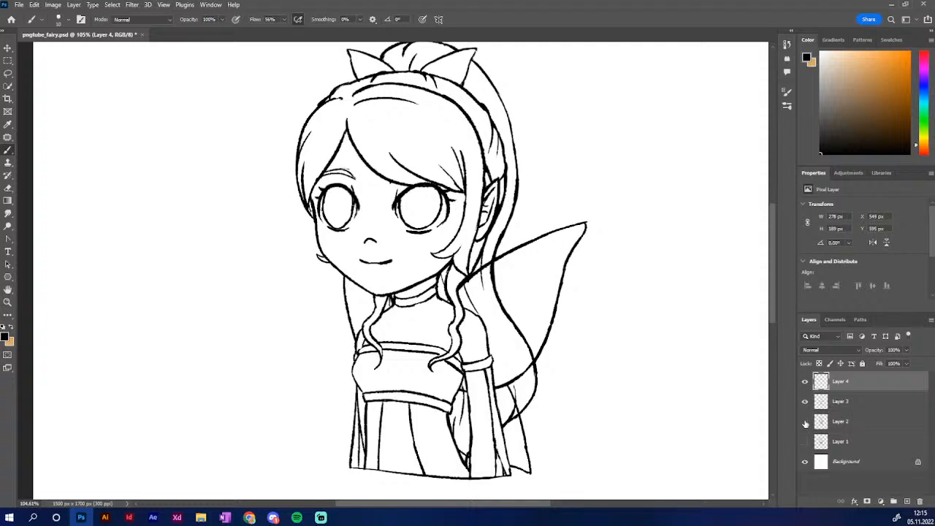
click(805, 421)
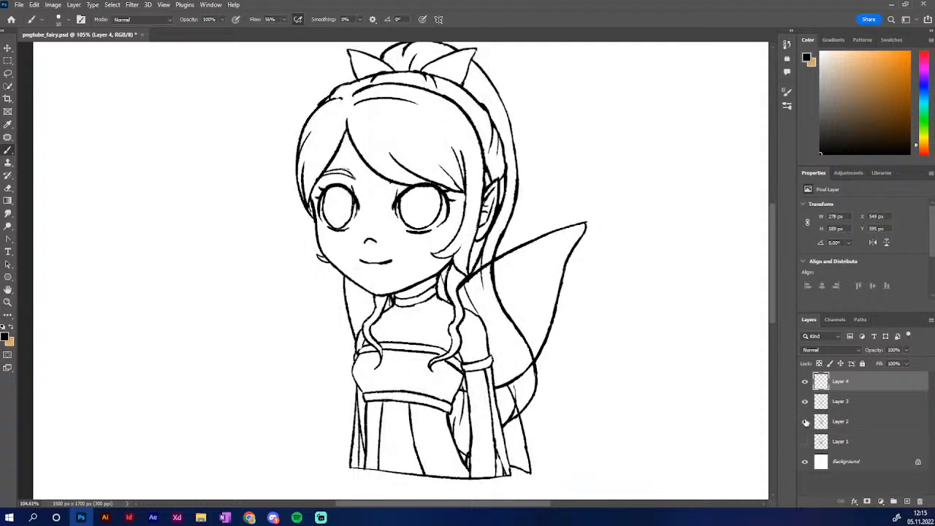
click(805, 421)
click(805, 422)
click(806, 422)
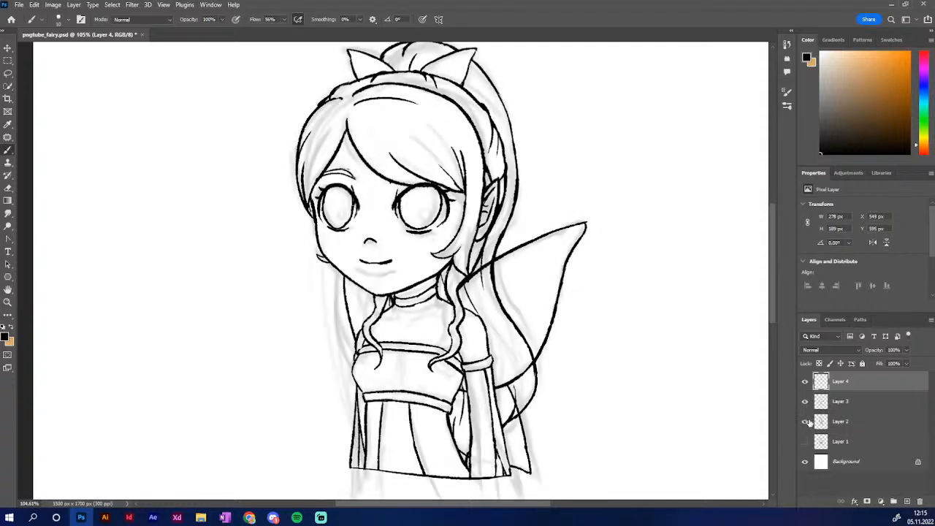
click(805, 422)
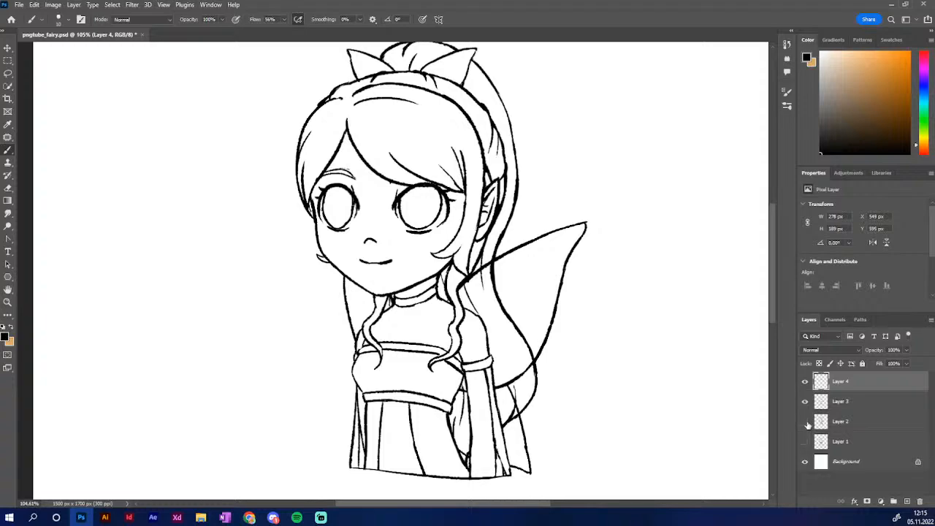
click(805, 422)
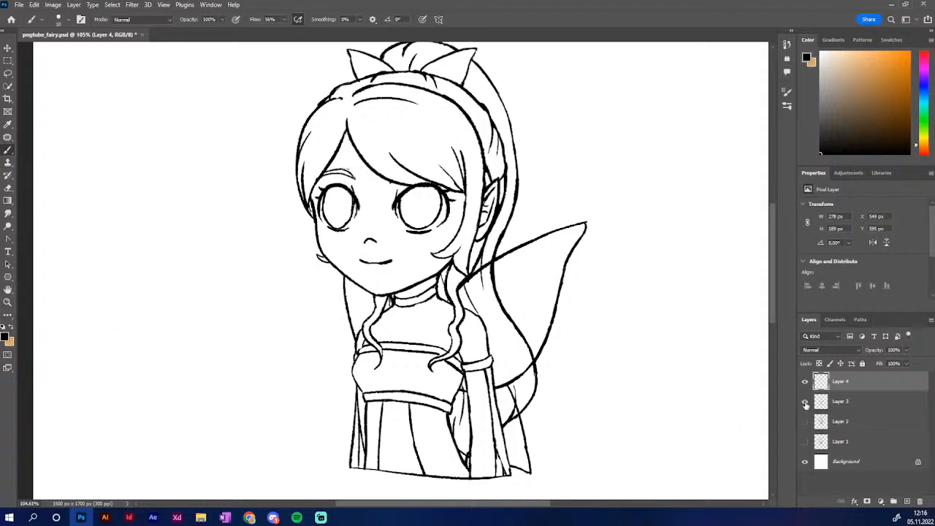
Toggle the visibility of Layer 3 to check which facial features are drawn separately on Layer 4
click(805, 403)
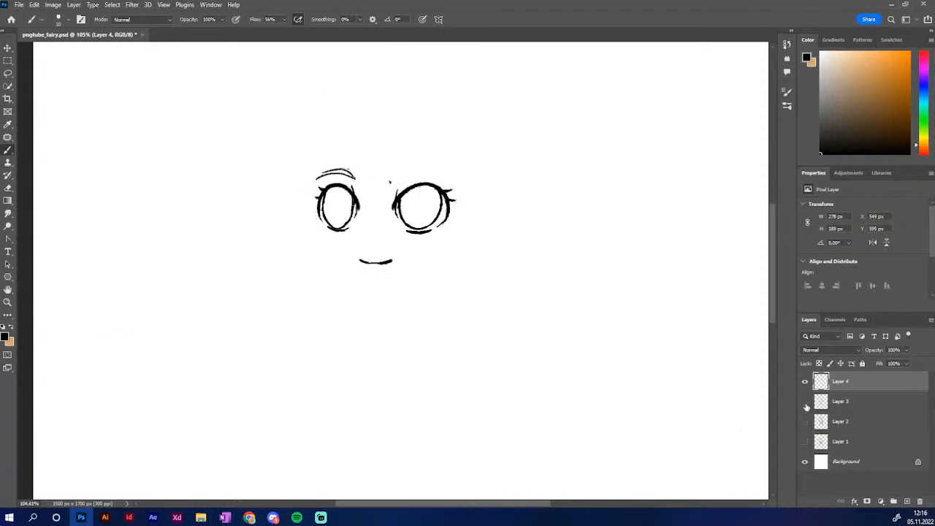
click(806, 403)
click(806, 403)
click(806, 403)
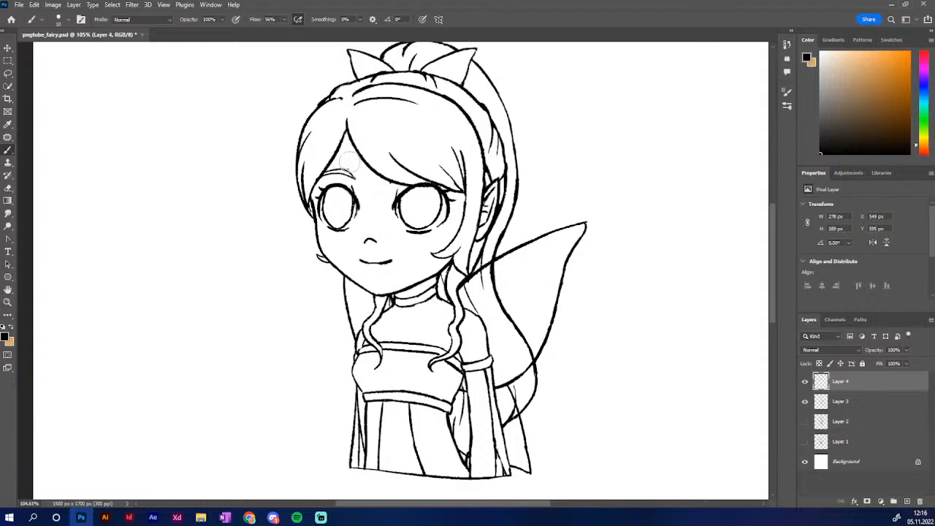
Touch up the eyebrow and the inner edge of the left-hand eye on Layer 4 with small strokes
drag(344, 168, 349, 167)
mouse_move(361, 199)
mouse_down()
mouse_move(363, 212)
mouse_move(356, 208)
mouse_up()
key(ctrl+z)
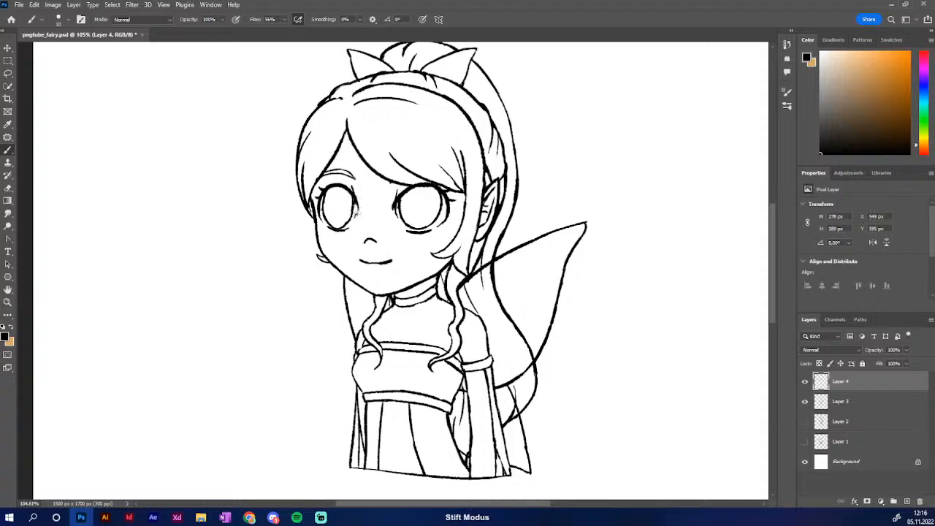
drag(356, 201, 356, 212)
key(e)
key(b)
Select the closed mouth on Layer 4 with the Lasso and copy it to a new layer
click(8, 73)
mouse_move(399, 260)
mouse_down()
mouse_move(372, 277)
mouse_move(400, 263)
mouse_up()
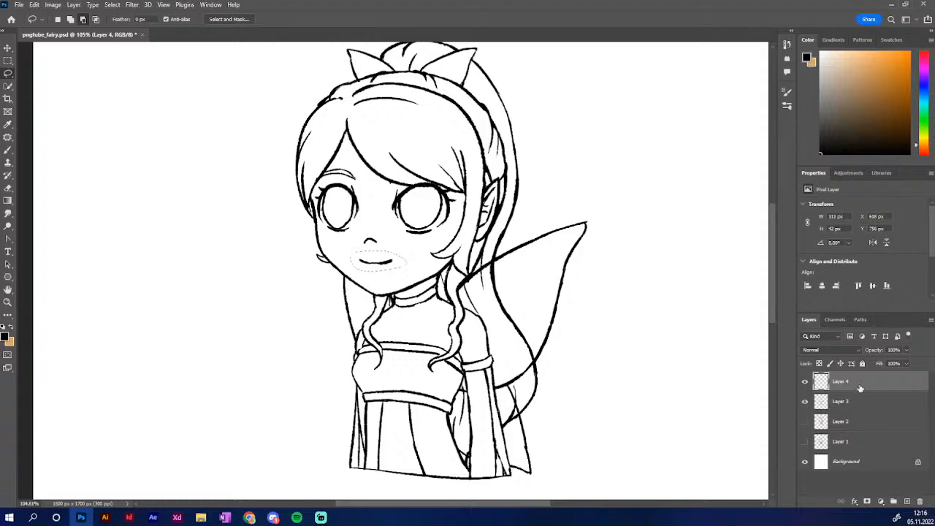
right_click(386, 265)
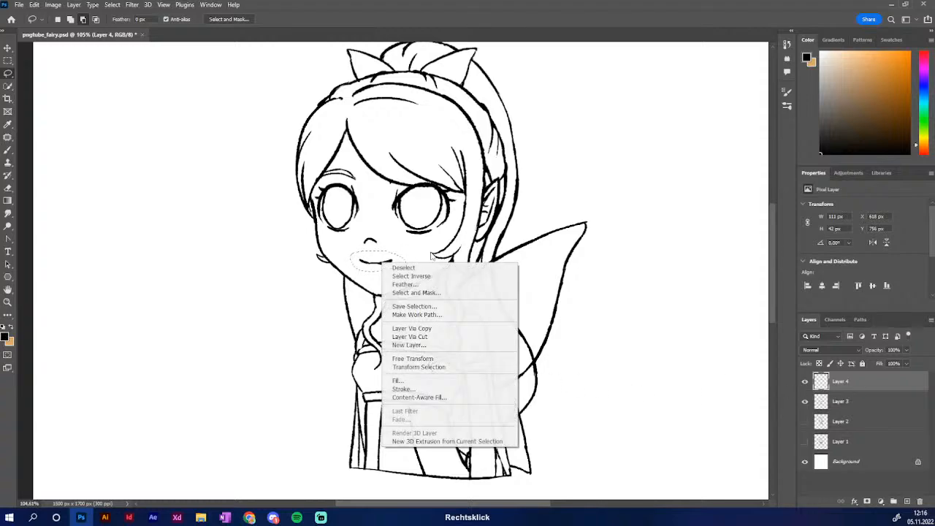
click(446, 330)
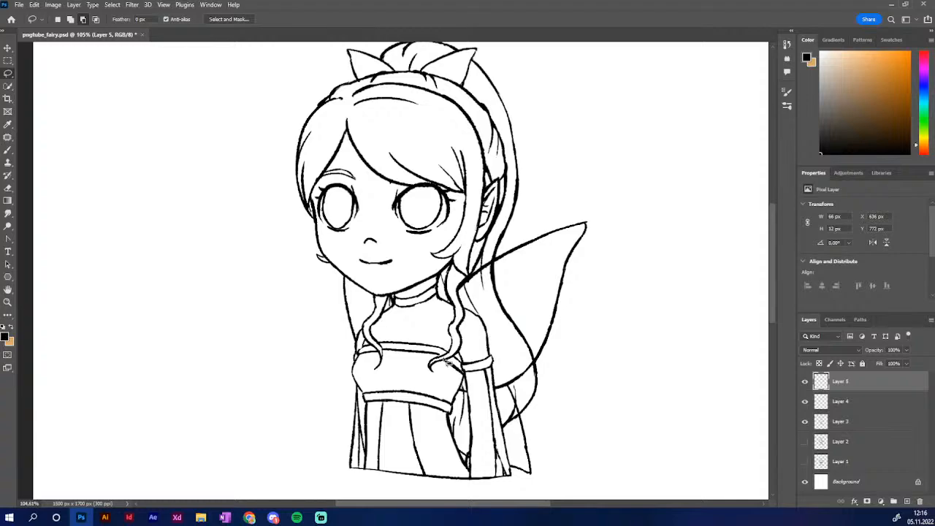
Lower the opacity of Layer 4 to 15% as a drawing guide and make Layer 5 the active layer
click(806, 403)
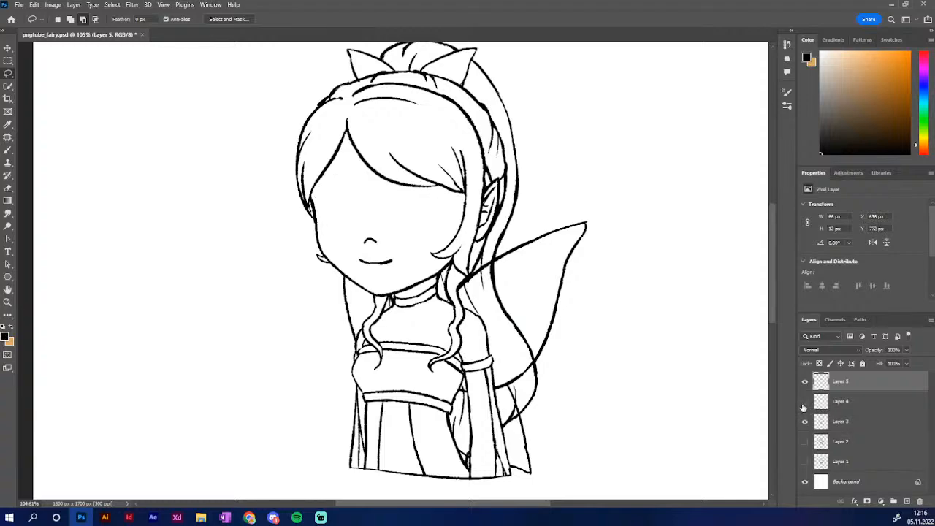
click(805, 402)
click(872, 402)
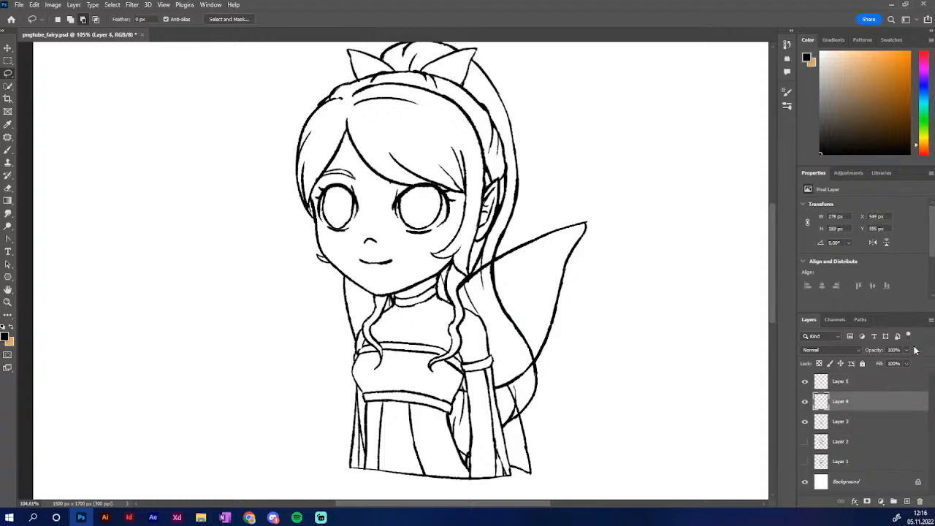
click(906, 351)
drag(877, 367, 869, 364)
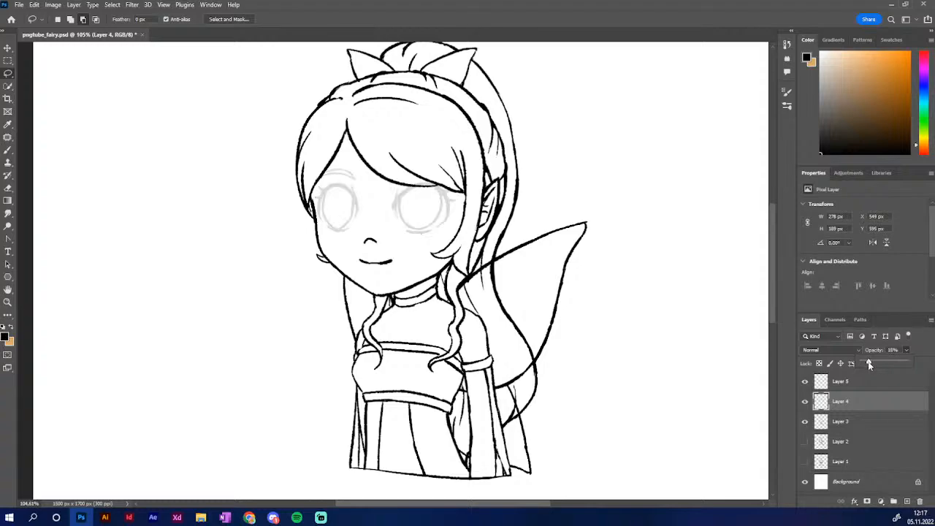
click(876, 383)
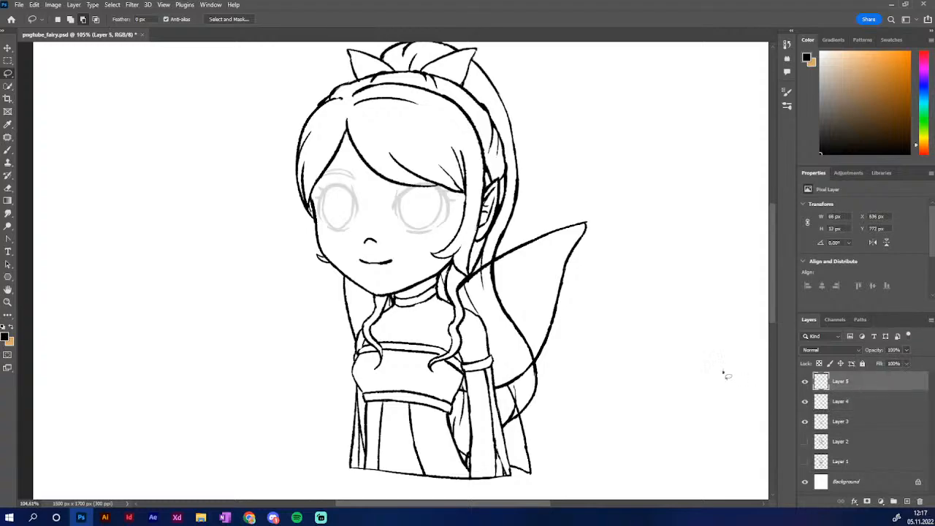
Draw the right-hand eye closed on Layer 5 as a thick curved lid line with small outer lashes
key(b)
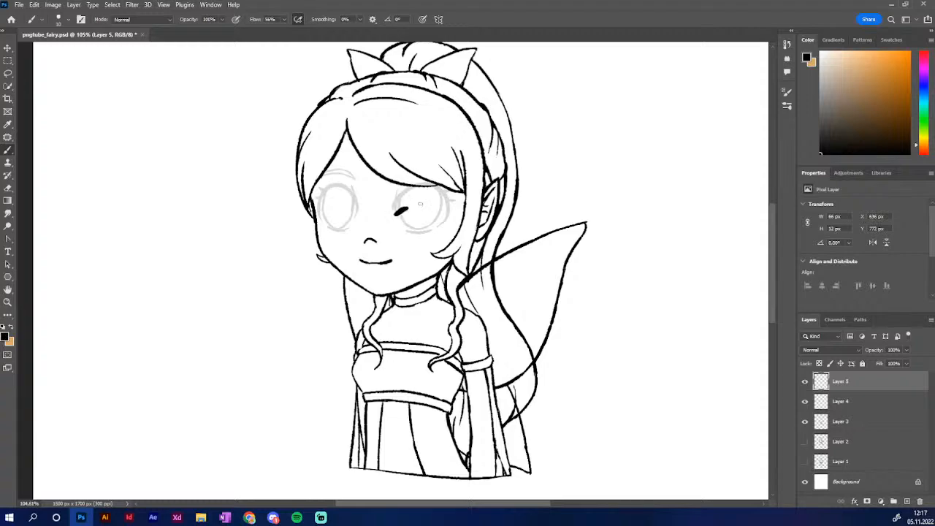
mouse_move(451, 209)
mouse_down()
mouse_move(395, 215)
mouse_move(452, 209)
mouse_up()
key(ctrl+z)
mouse_move(446, 210)
mouse_down()
mouse_move(453, 202)
mouse_move(400, 204)
mouse_move(449, 203)
mouse_up()
key(ctrl+z)
key(ctrl+z)
key(ctrl+z)
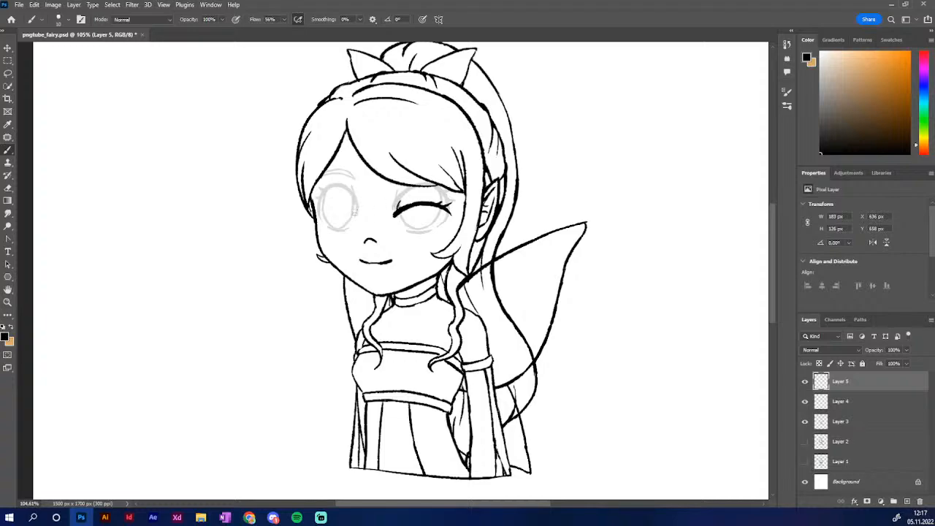
Draw the matching closed left-hand eye on Layer 5 as a curved lid line with outer lashes, redoing strokes until the shape fits
mouse_move(360, 212)
mouse_down()
mouse_move(344, 203)
mouse_move(319, 211)
mouse_up()
key(ctrl+z)
key(ctrl+shift+z)
key(ctrl+z)
drag(358, 212, 317, 212)
key(ctrl+z)
key(ctrl+z)
key(ctrl+z)
key(ctrl+z)
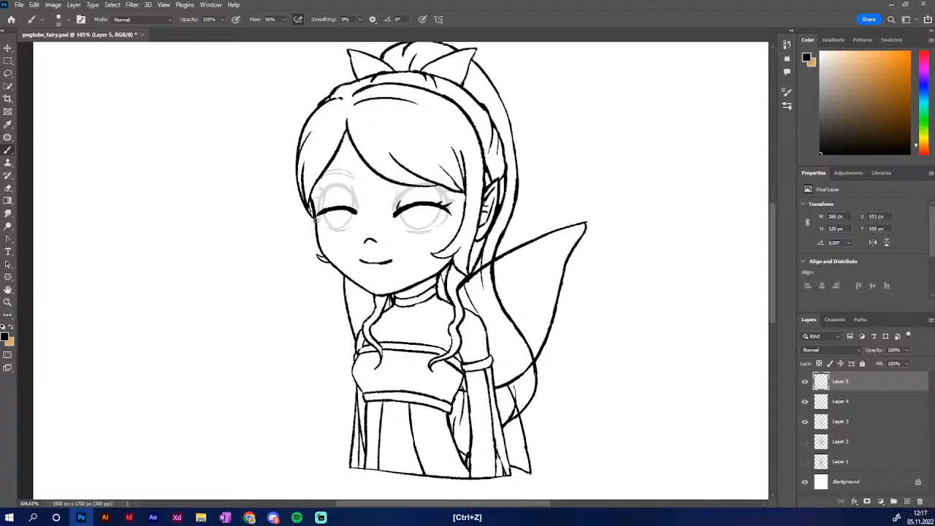
key(ctrl+z)
key(ctrl+z)
key(ctrl+z)
drag(358, 211, 316, 214)
key(ctrl+z)
key(ctrl+z)
key(ctrl+z)
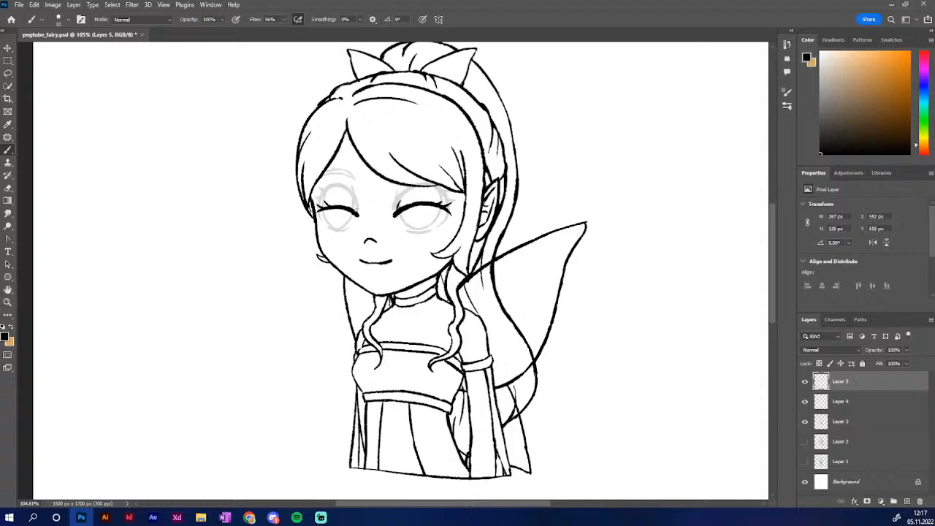
drag(356, 213, 354, 204)
key(ctrl+z)
drag(355, 203, 357, 214)
key(ctrl+z)
Draw the eyebrows above the closed eyes on Layer 5 and clean up the strokes with the eraser
mouse_move(317, 191)
mouse_down()
mouse_move(357, 193)
mouse_move(347, 181)
mouse_up()
key(ctrl+z)
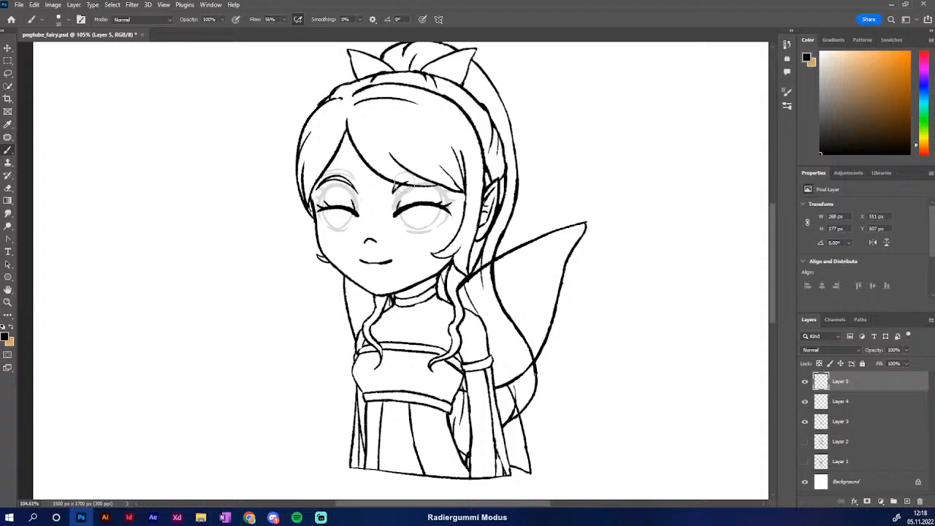
key(ctrl+z)
key(b)
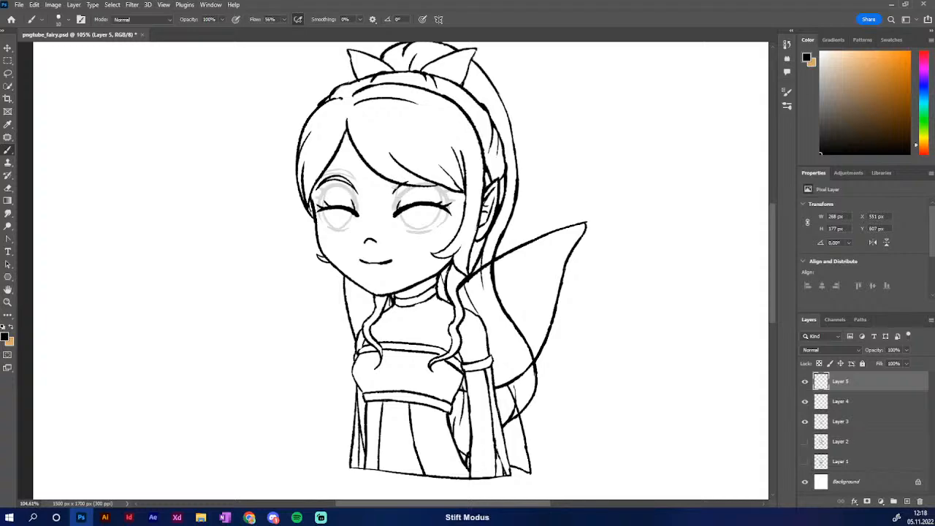
key(e)
drag(348, 328, 349, 342)
Select both closed eyes and their eyebrows with the Lasso and copy them to a new layer
click(8, 73)
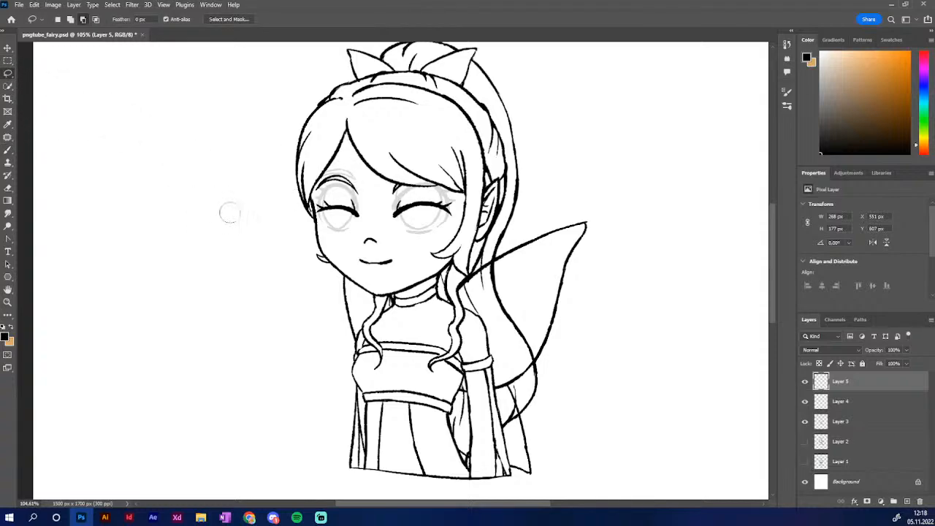
mouse_move(338, 157)
mouse_down()
mouse_move(296, 201)
mouse_move(315, 231)
mouse_move(409, 235)
mouse_move(494, 216)
mouse_move(433, 165)
mouse_move(332, 160)
mouse_up()
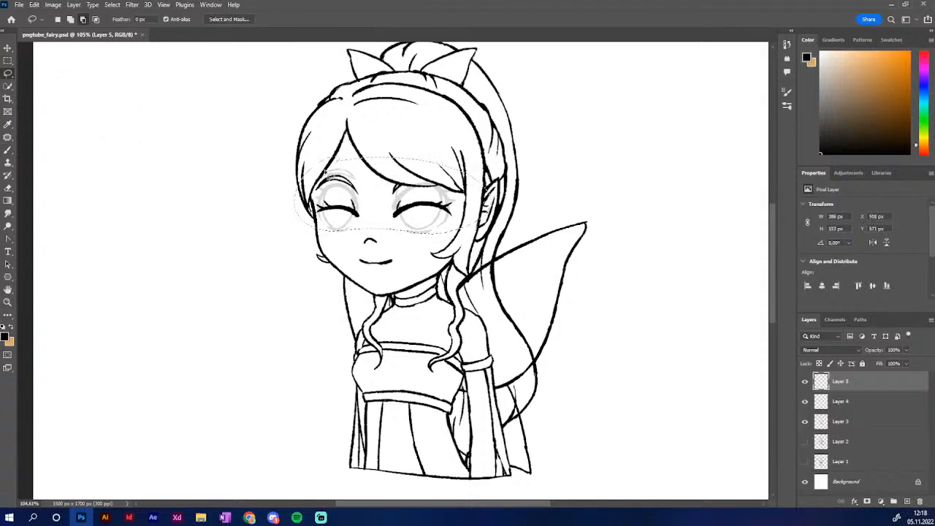
right_click(406, 222)
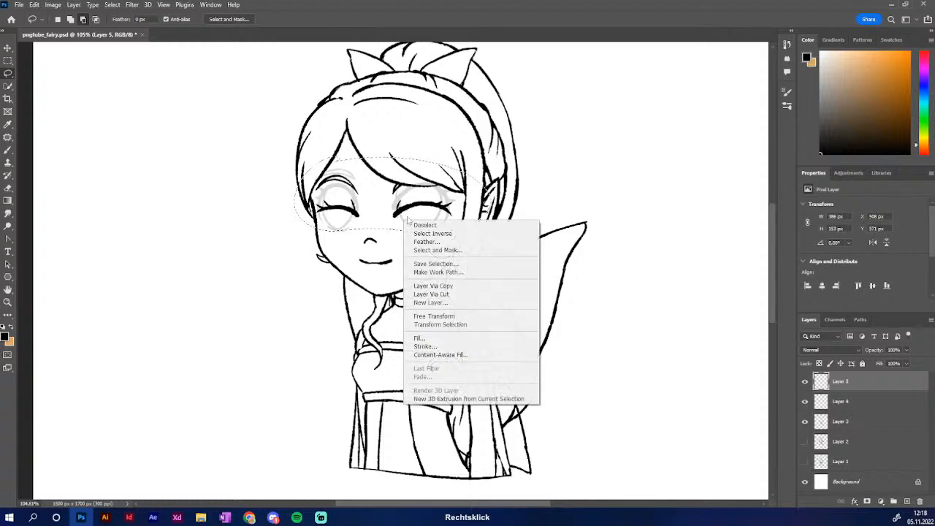
click(444, 286)
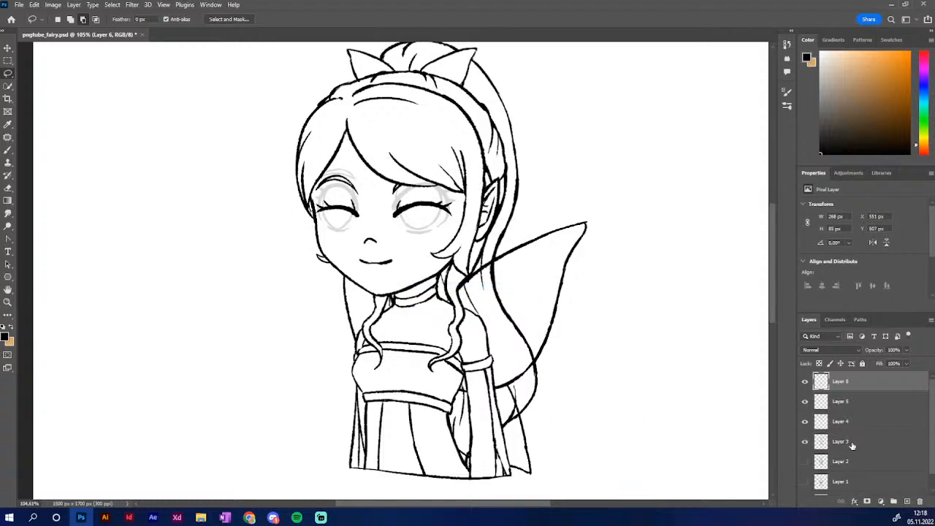
Rename Layer 3, which holds the body line art, as "Body"
click(848, 444)
click(846, 423)
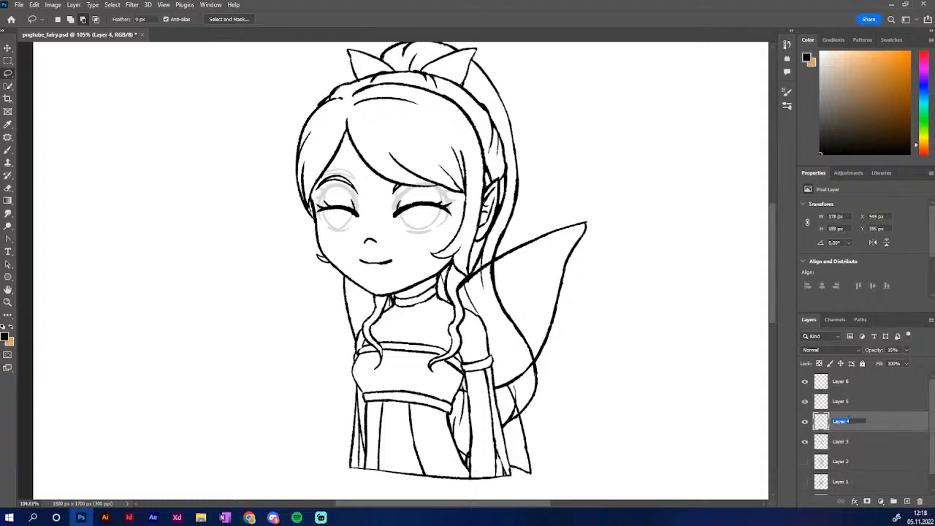
click(845, 447)
double_click(844, 442)
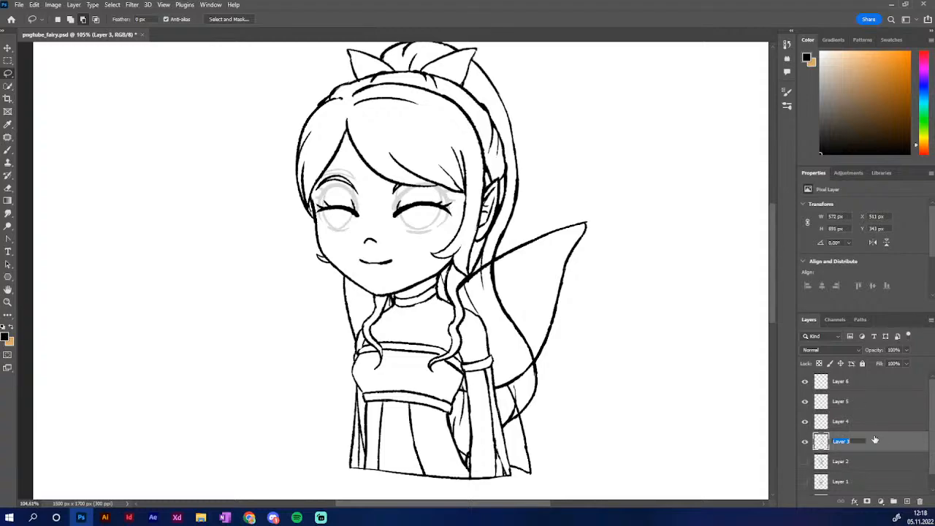
text(Body)
key(Return)
Rename Layer 4 as "eyes open mouth closed"
double_click(844, 421)
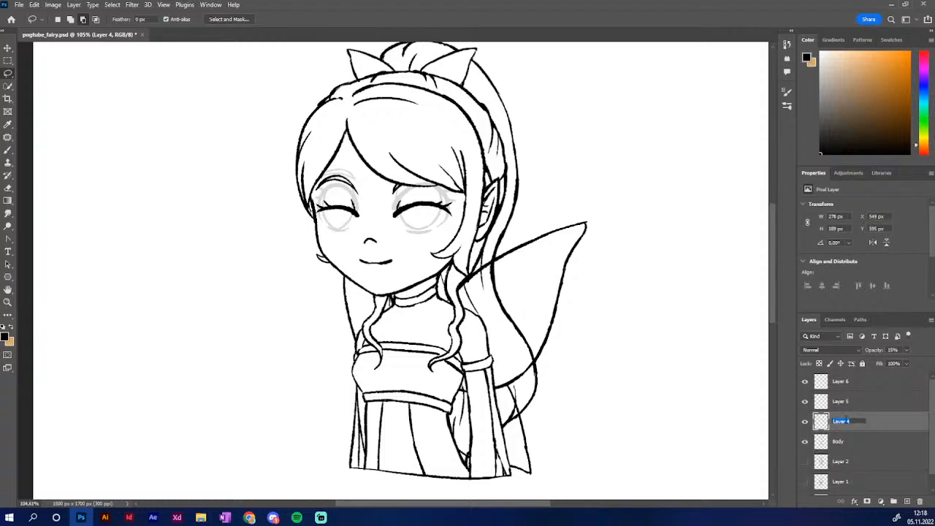
text(E)
text(yes open mouth closed)
key(Return)
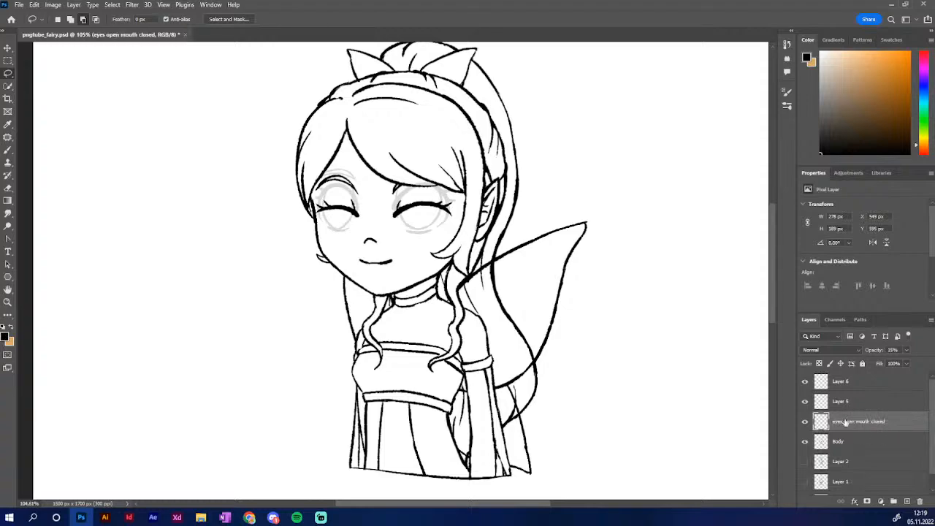
Rename Layer 5 as "eyes closed mouth closed" and Layer 6 as "eyes closed mouth open"
double_click(841, 402)
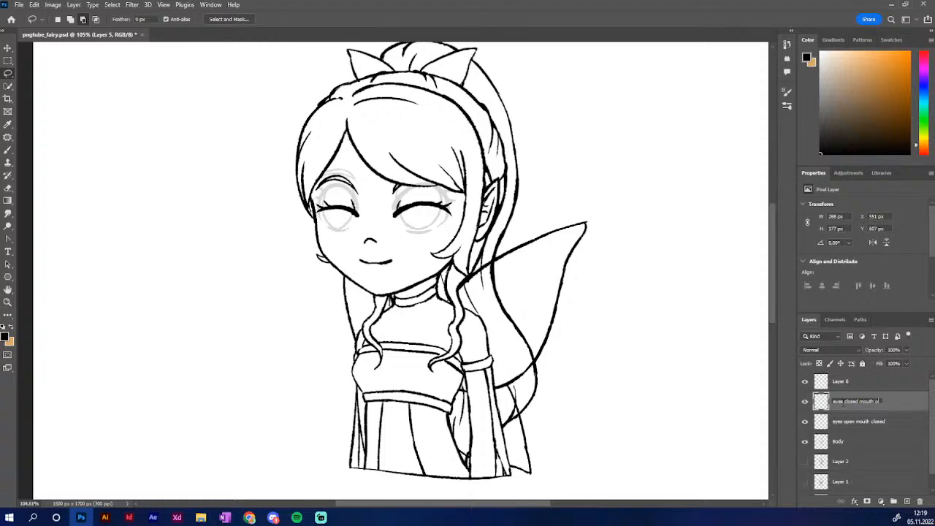
text(eyes closed mouth closed)
key(Return)
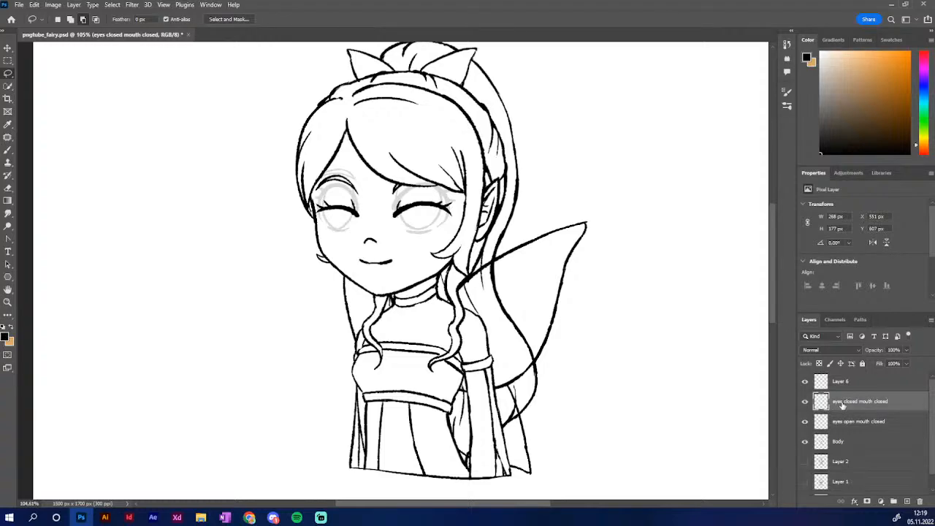
double_click(842, 381)
text(eyes closed mouth open)
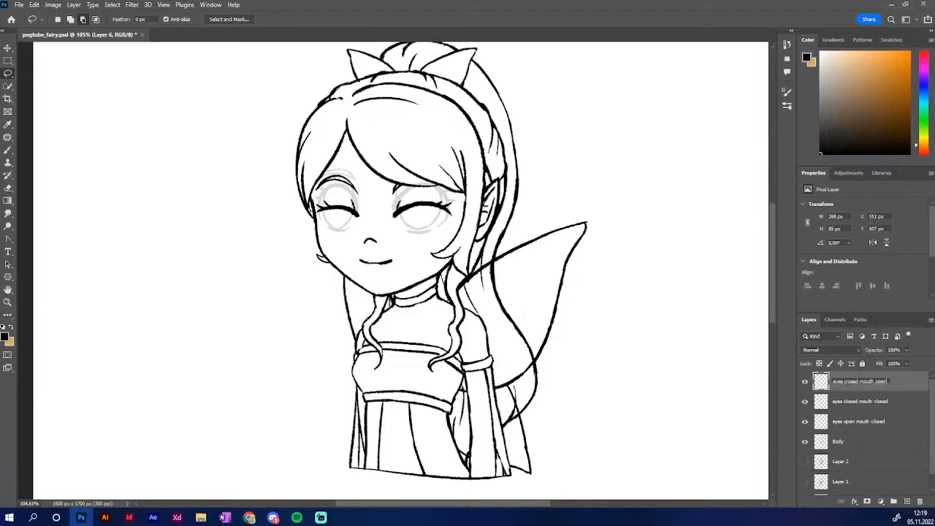
key(Return)
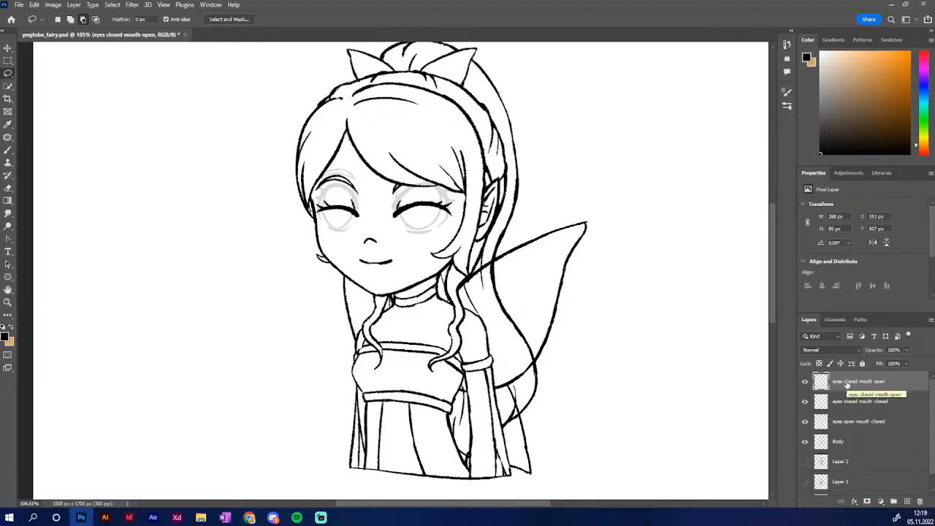
Lower the opacity of the "eyes closed mouth closed" layer to 17%
click(877, 408)
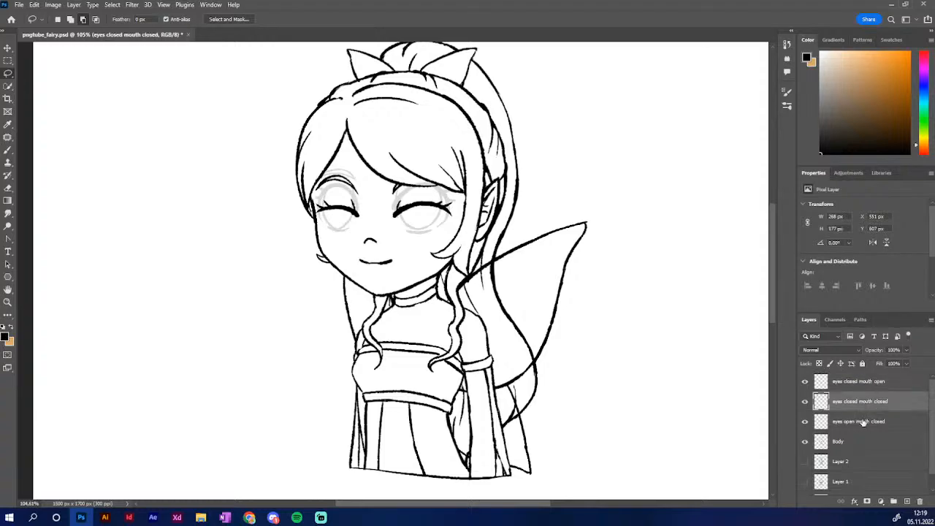
click(891, 425)
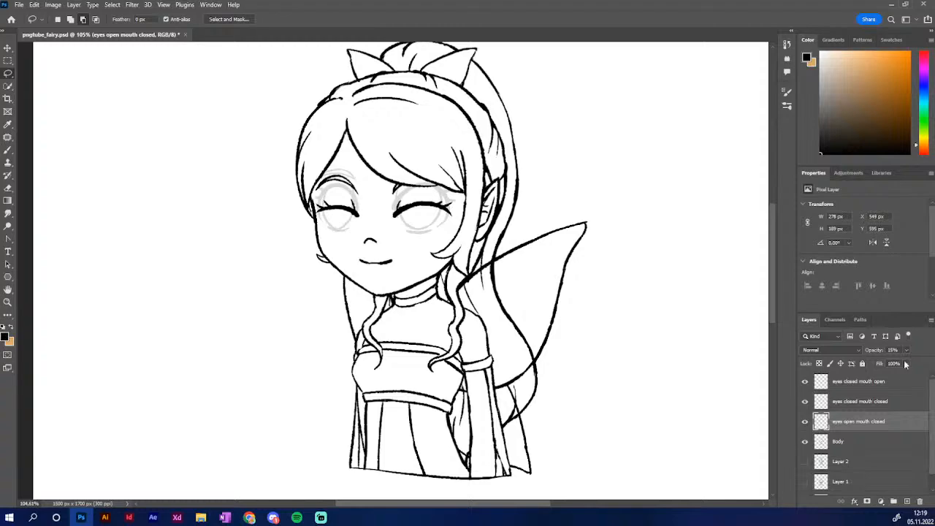
click(892, 407)
click(906, 351)
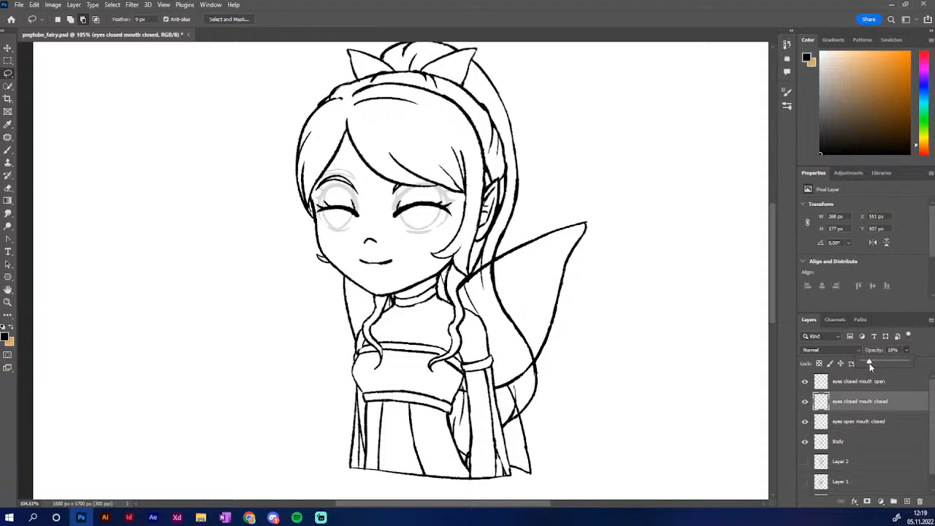
drag(870, 363, 871, 363)
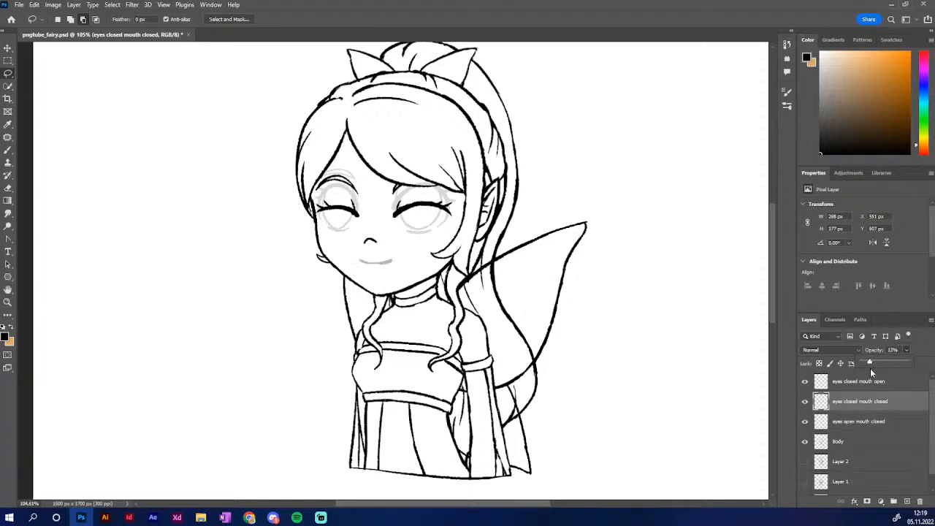
Toggle the visibility of the three eye and mouth layers to compare what each one contains
click(805, 422)
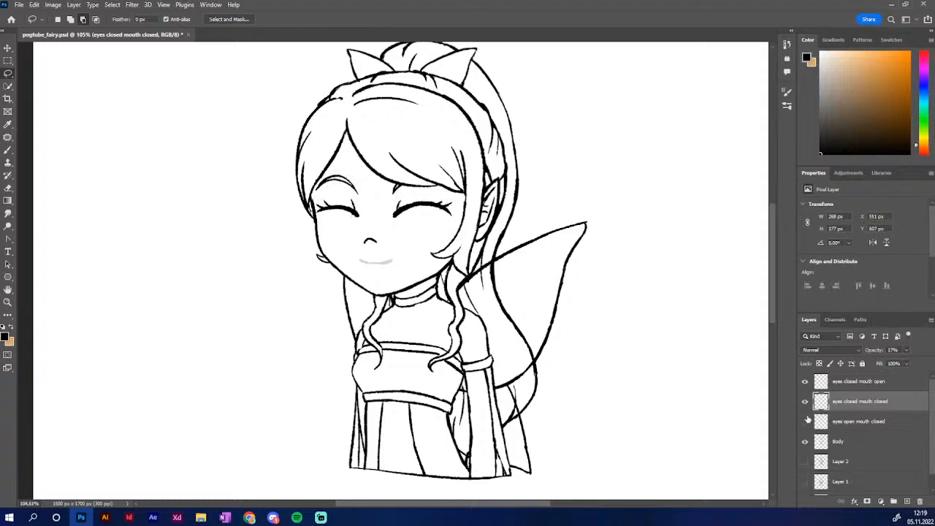
click(805, 381)
click(806, 382)
click(892, 384)
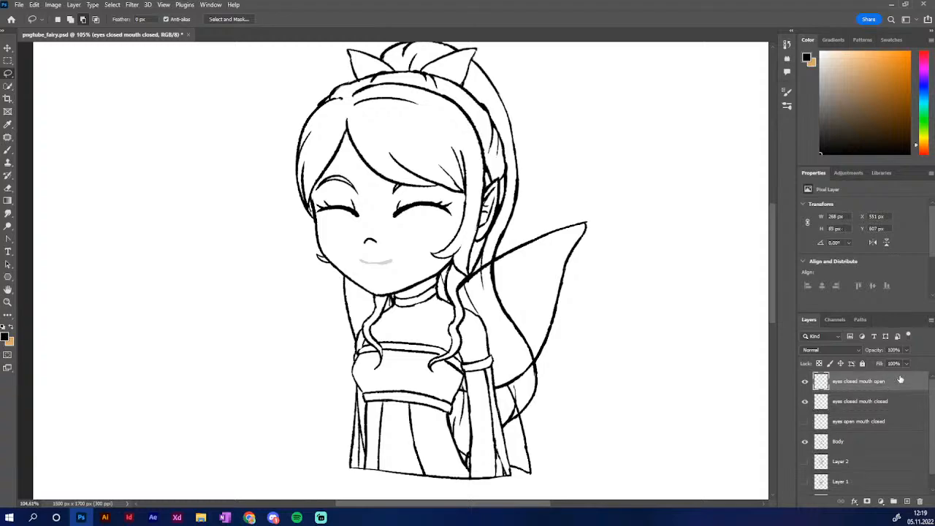
click(805, 422)
click(806, 402)
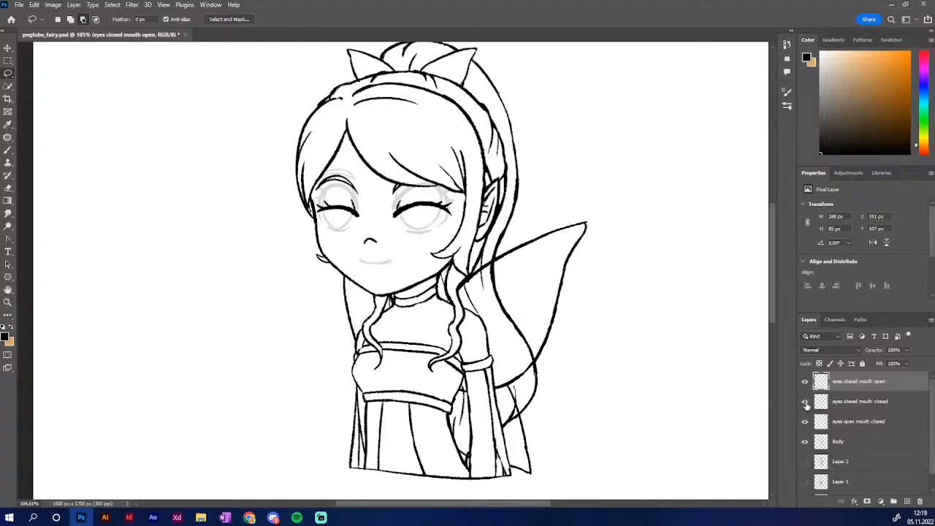
click(805, 402)
Try merging "eyes closed mouth open" down into "eyes closed mouth closed" and copying the closed eyes to a new layer with the Lasso
right_click(901, 391)
click(829, 385)
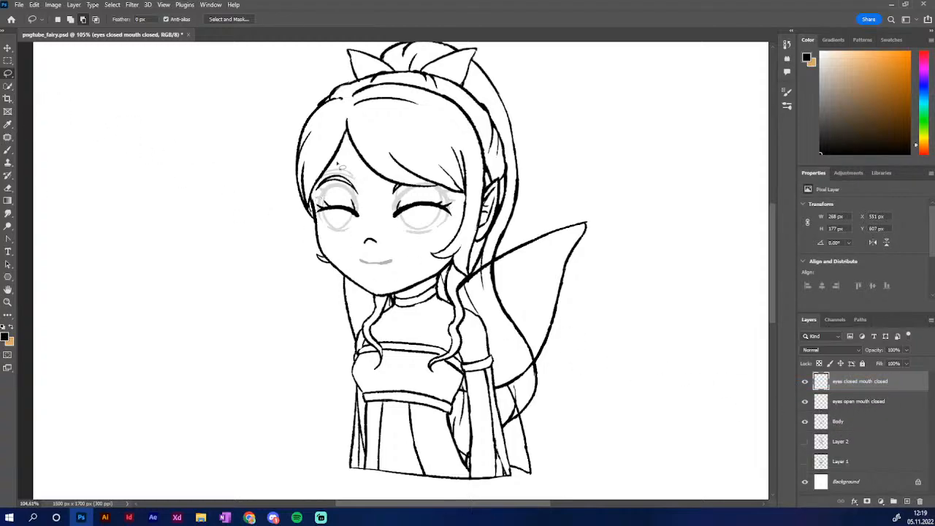
mouse_move(337, 163)
mouse_down()
mouse_move(310, 212)
mouse_move(341, 231)
mouse_move(425, 231)
mouse_move(494, 207)
mouse_move(416, 160)
mouse_move(315, 162)
mouse_up()
right_click(378, 192)
click(441, 258)
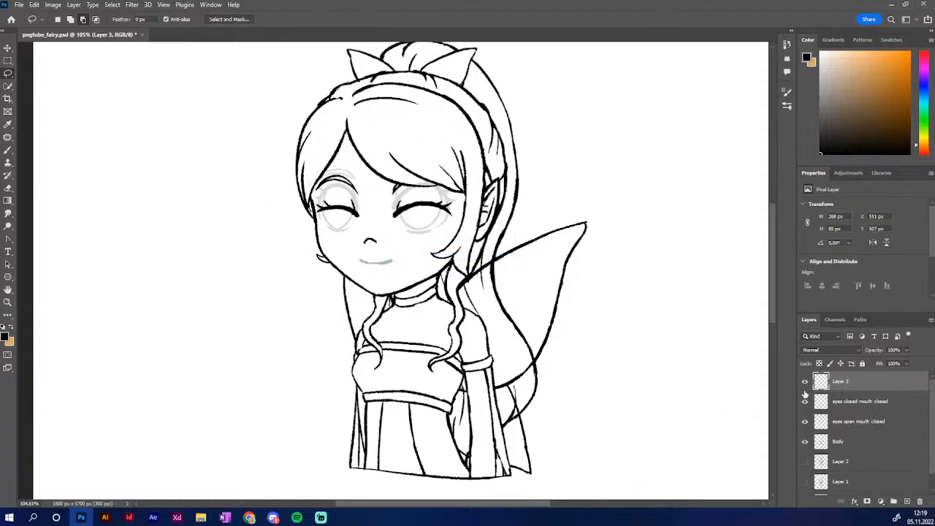
Hide the copied eyes layer briefly and undo both the eye copy and the layer merge
click(804, 382)
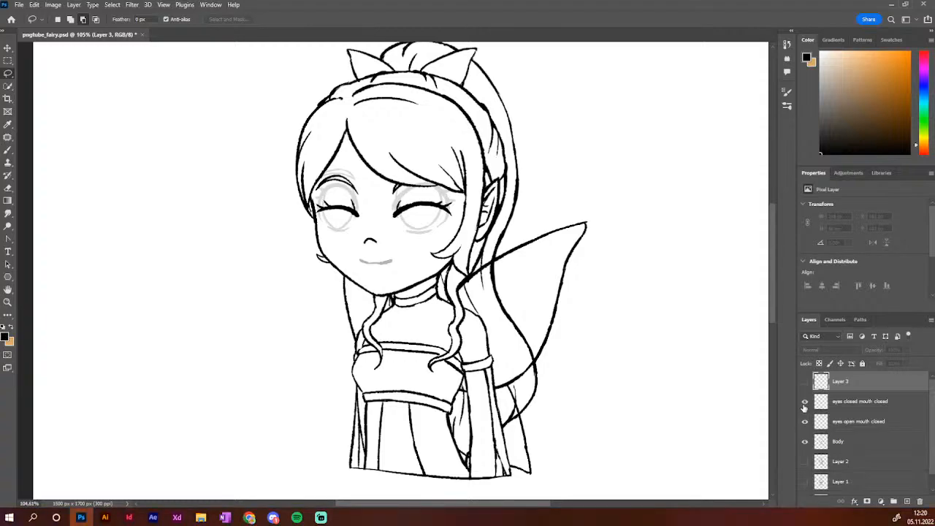
click(840, 403)
click(846, 423)
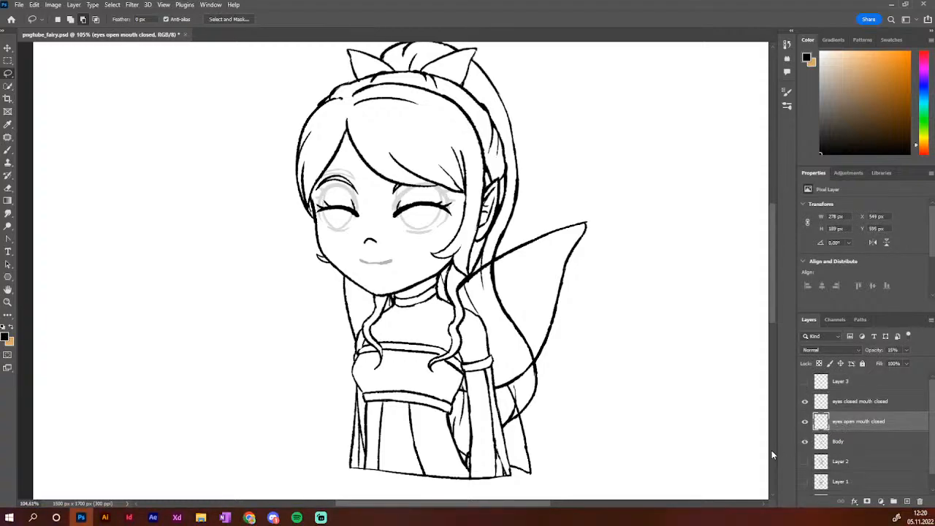
key(ctrl+z)
key(ctrl+z)
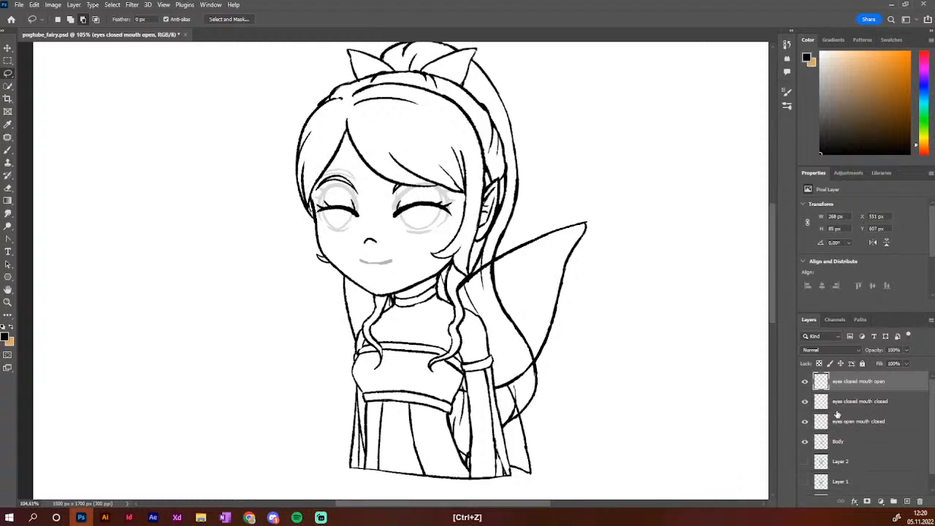
Set "eyes closed mouth closed" to 100% opacity and merge "eyes closed mouth open" down into it
click(871, 403)
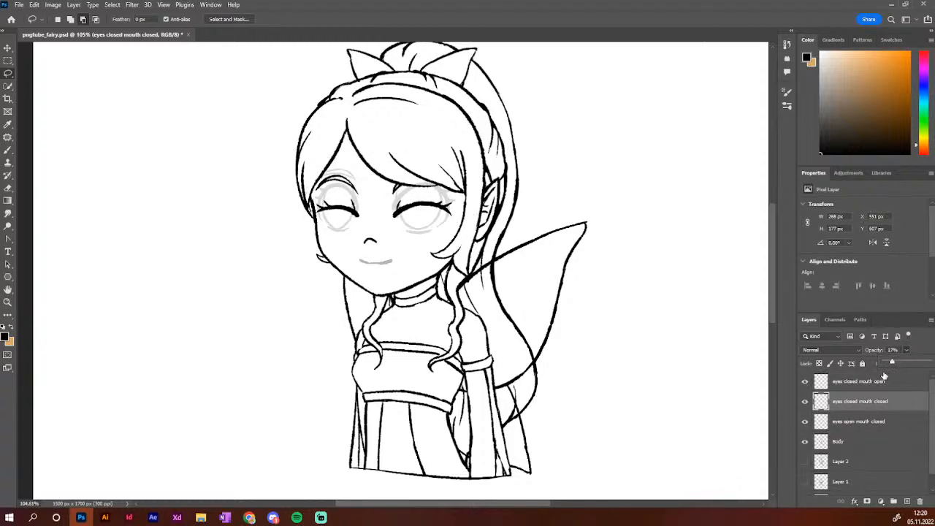
drag(893, 365, 919, 375)
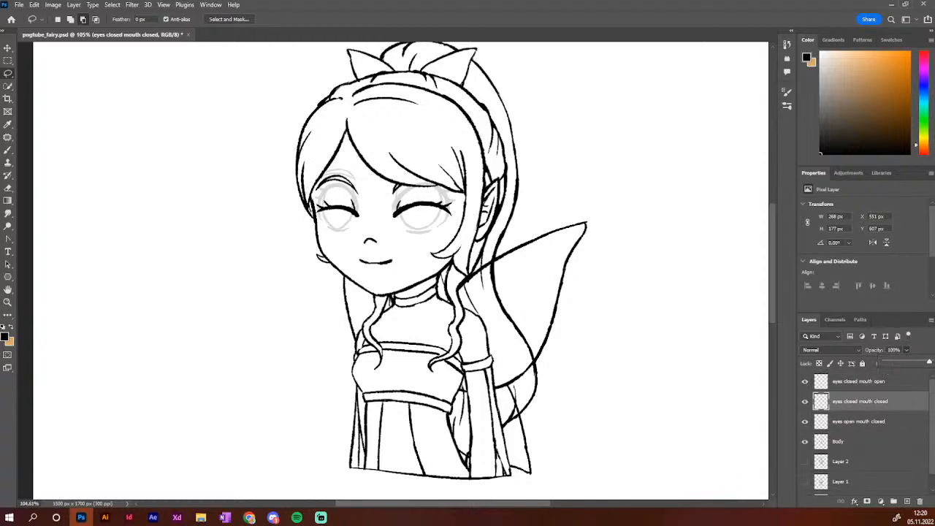
click(904, 385)
right_click(888, 385)
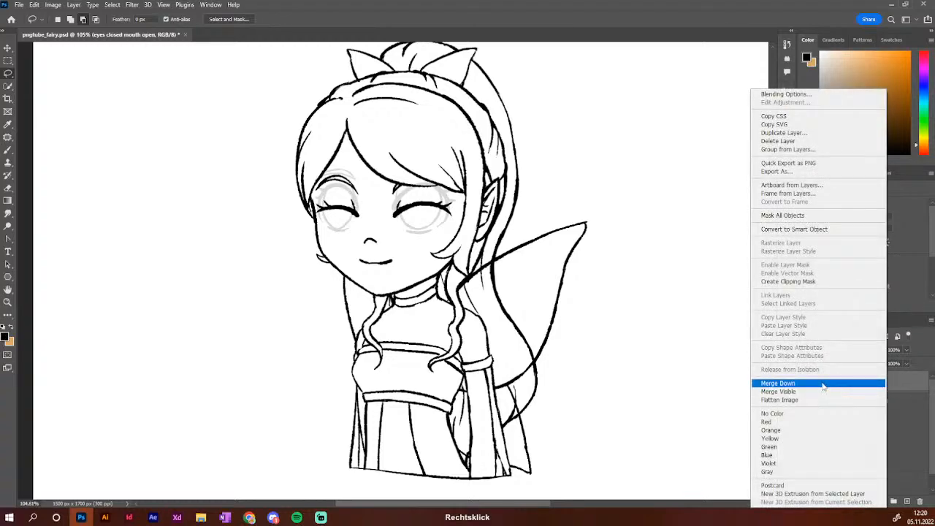
click(779, 383)
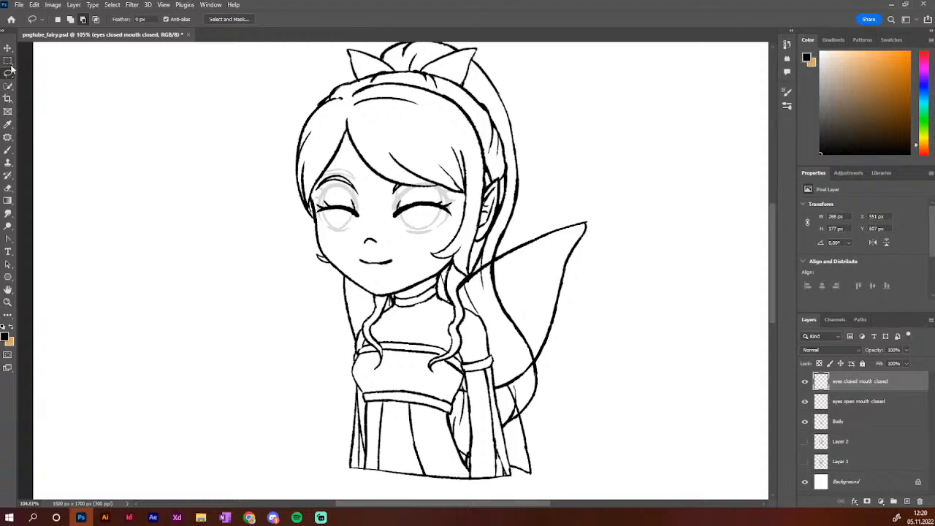
Select both closed eyes and their eyebrows on the merged layer with the Lasso and copy them to a new layer
mouse_move(340, 172)
mouse_down()
mouse_move(310, 231)
mouse_move(475, 227)
mouse_move(449, 173)
mouse_move(323, 168)
mouse_move(344, 158)
mouse_up()
right_click(370, 189)
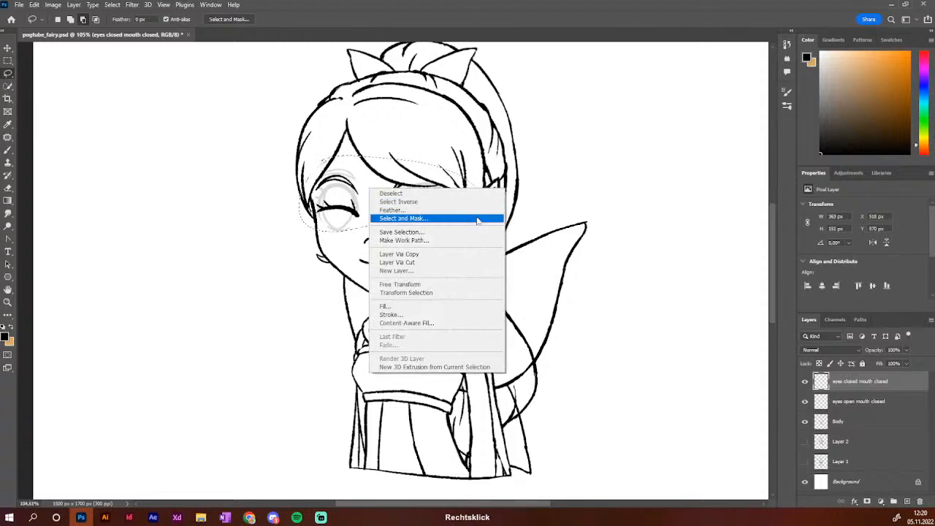
click(424, 257)
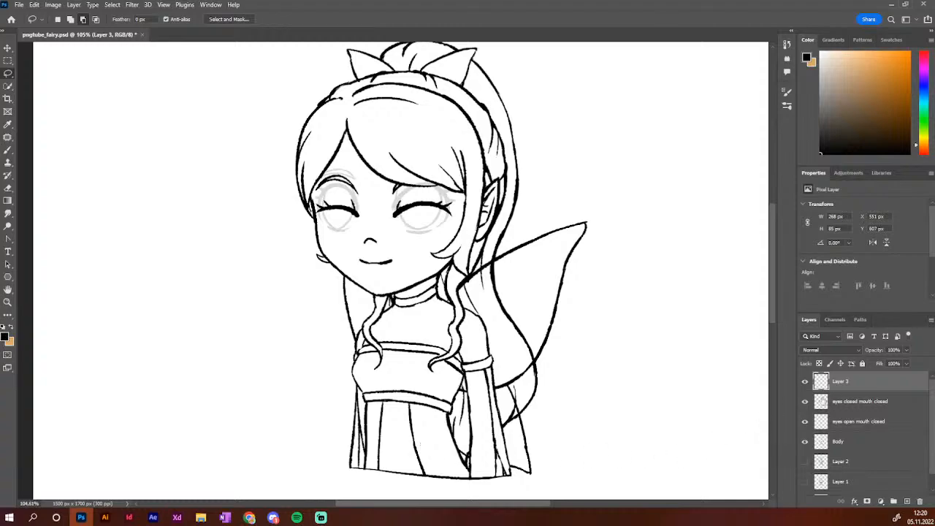
Check the layers by toggling their visibility, leaving "eyes closed mouth closed" hidden and the copied eyes on Layer 3 shown
click(806, 381)
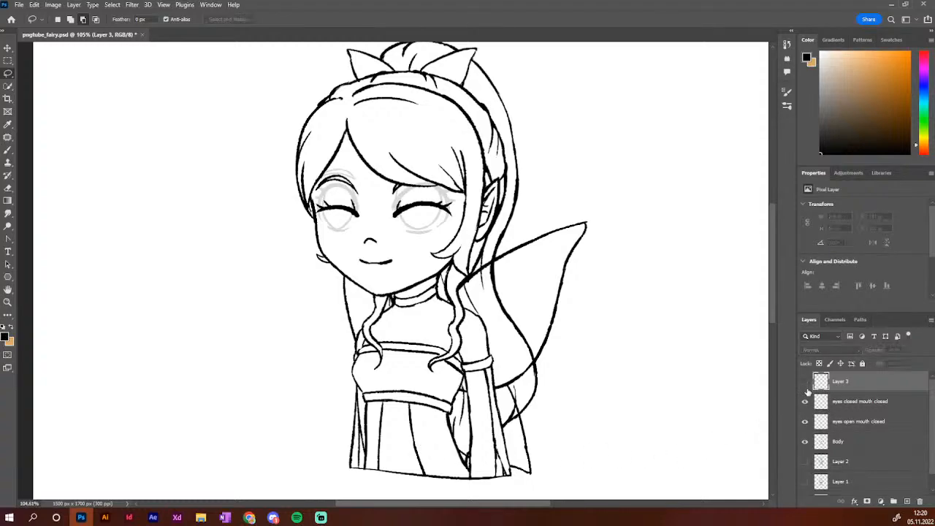
click(806, 401)
click(806, 402)
click(805, 402)
click(805, 402)
click(903, 404)
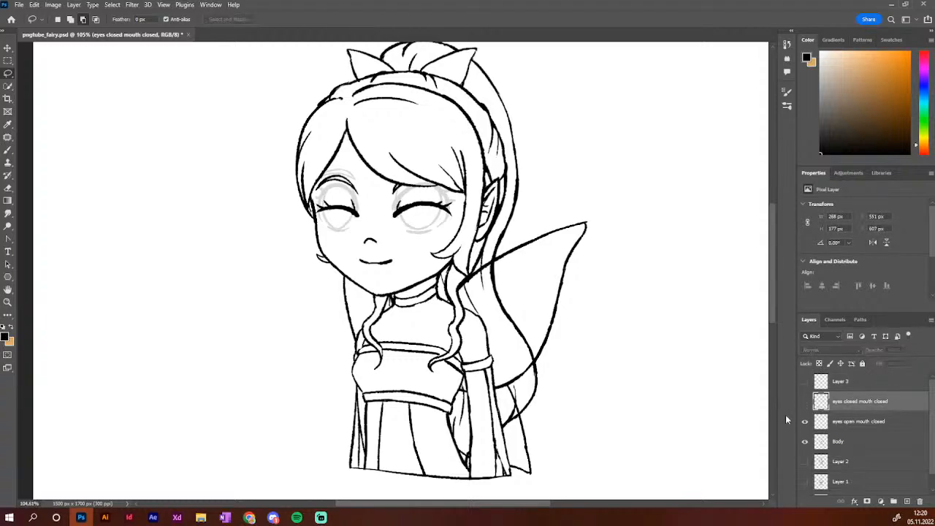
click(805, 402)
click(806, 402)
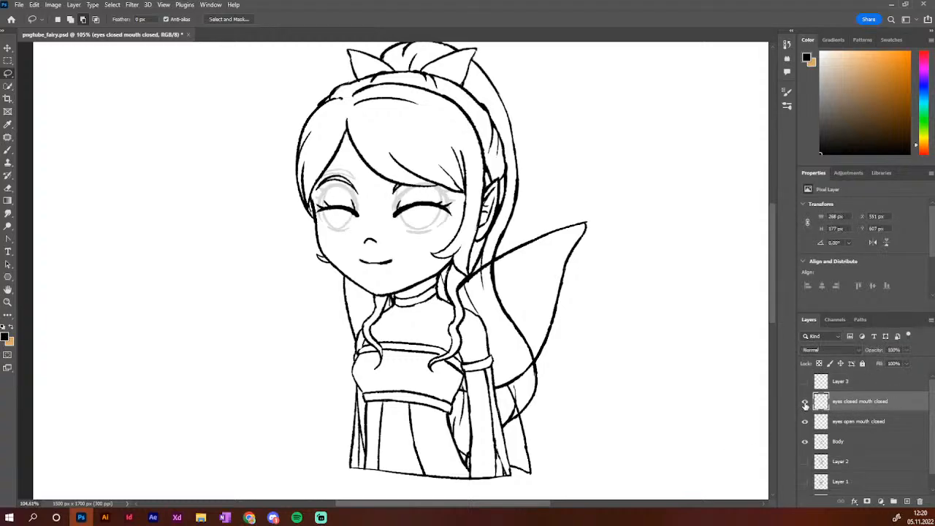
click(805, 403)
click(805, 382)
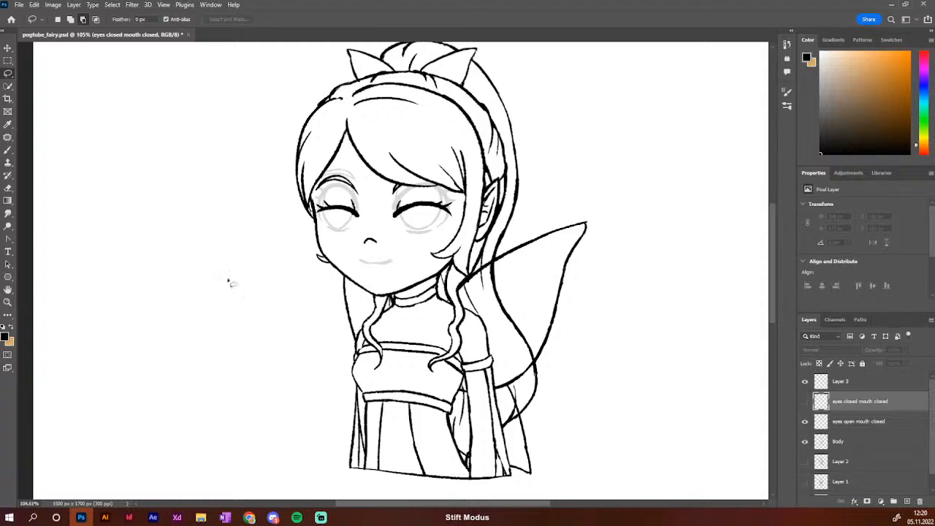
Draw an open smiling mouth with an upper teeth line on Layer 3 using the black Brush, undoing unsuccessful strokes
key(b)
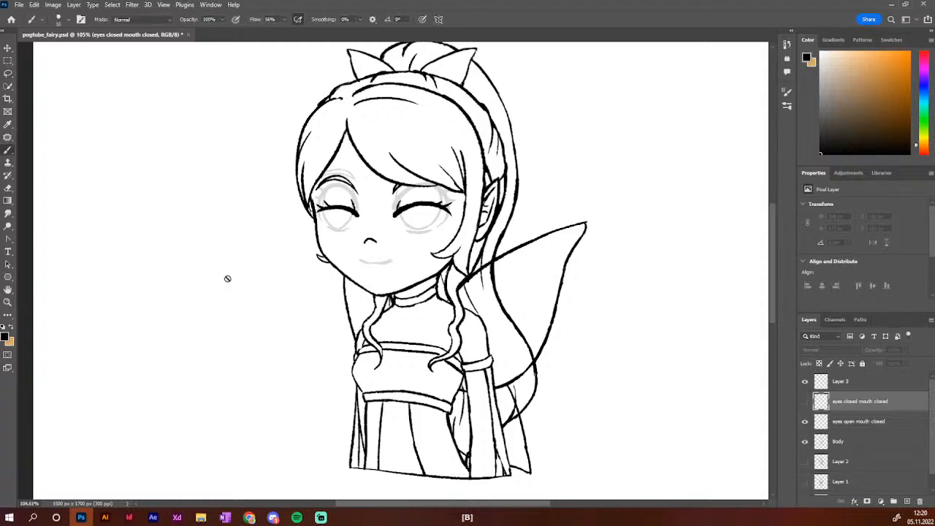
click(861, 385)
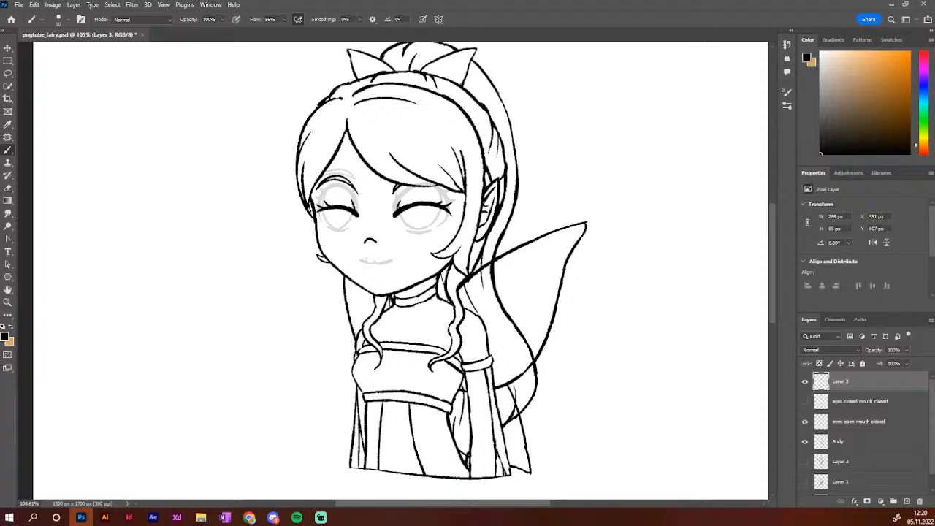
mouse_move(361, 258)
mouse_down()
mouse_move(395, 260)
mouse_move(371, 257)
mouse_up()
key(ctrl+z)
key(ctrl+z)
key(ctrl+z)
mouse_move(393, 254)
mouse_down()
mouse_move(379, 259)
mouse_move(395, 256)
mouse_up()
key(ctrl+z)
key(ctrl+z)
drag(362, 258, 393, 263)
key(ctrl+z)
mouse_move(364, 259)
mouse_down()
mouse_move(391, 258)
mouse_move(383, 272)
mouse_up()
key(ctrl+z)
key(ctrl+z)
key(ctrl+z)
key(ctrl+z)
mouse_move(361, 257)
mouse_down()
mouse_move(393, 257)
mouse_move(374, 267)
mouse_up()
Clean up the lower edge of the open mouth with the Eraser and return to the Brush
key(e)
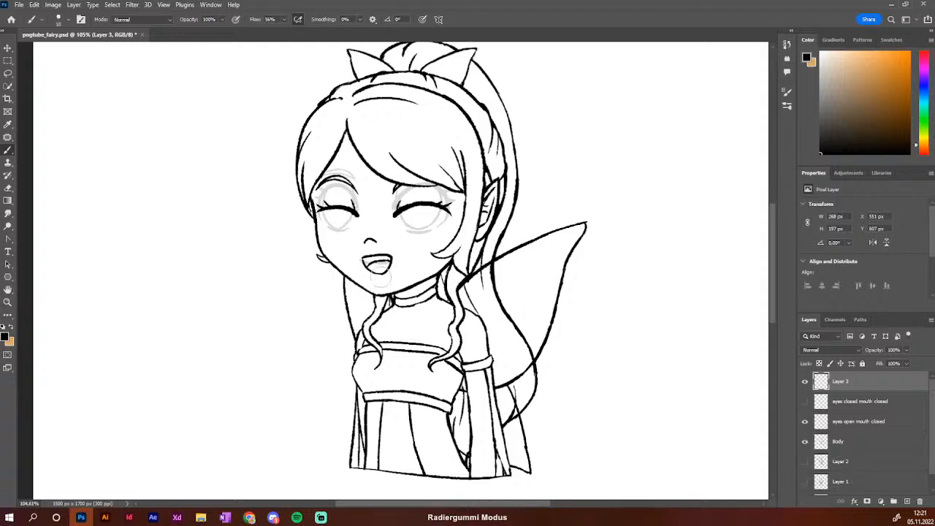
drag(387, 277, 379, 278)
key(b)
Rename Layer 3 as "eyes closed mouth open"
double_click(844, 381)
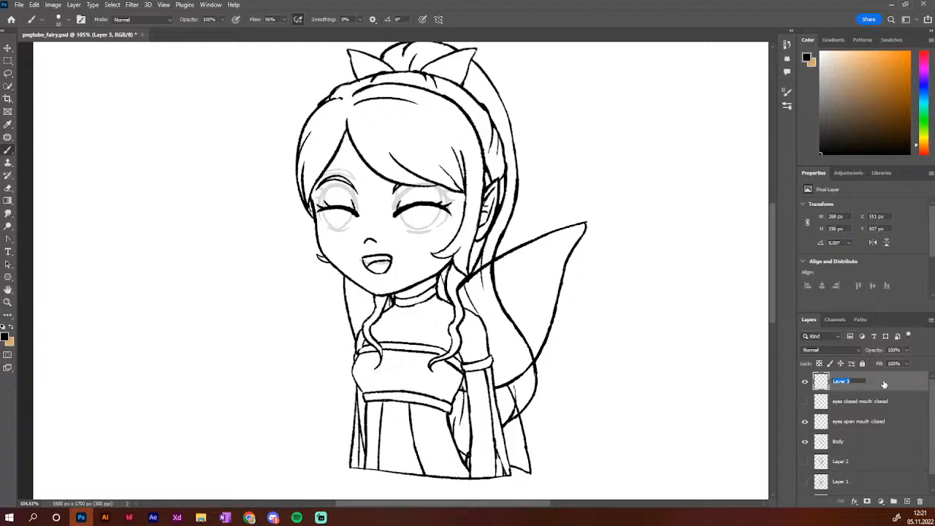
text(eyes closed mouth open)
key(Return)
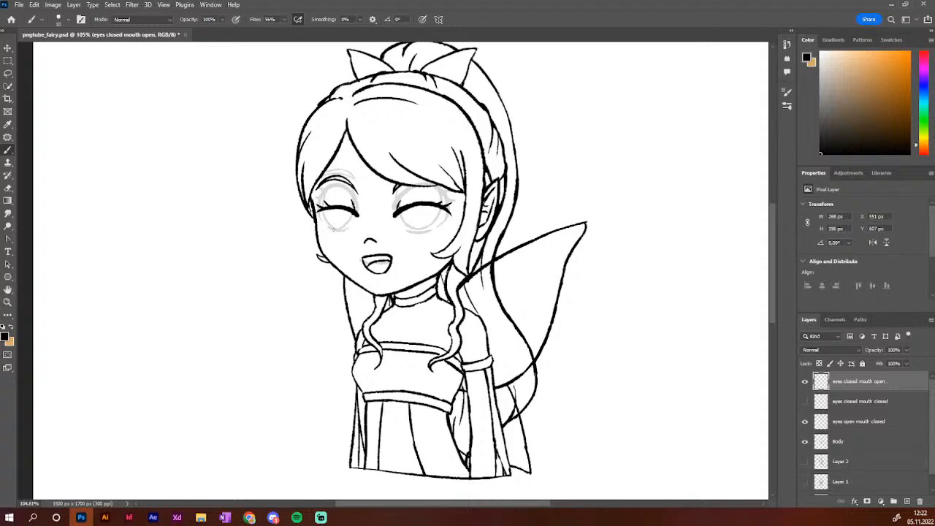
Select the open mouth with the Lasso and copy it to a new layer
click(8, 72)
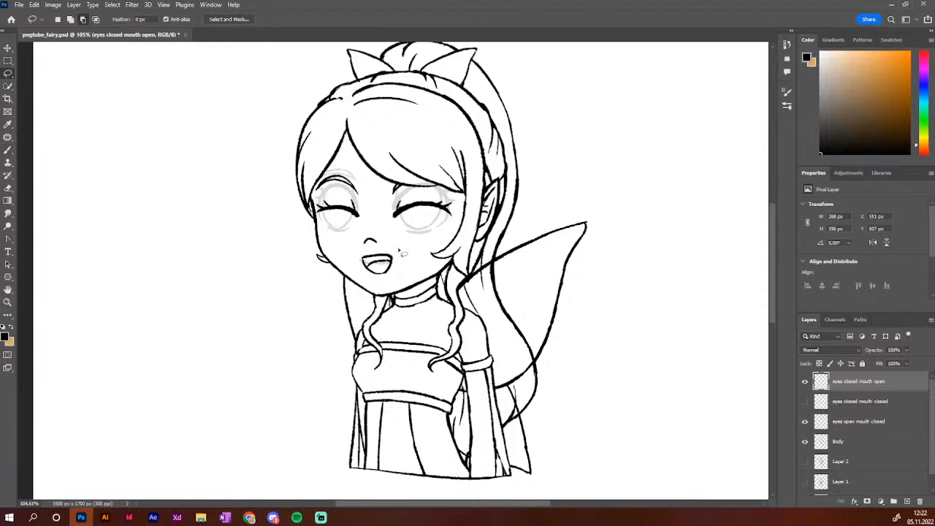
mouse_move(402, 244)
mouse_down()
mouse_move(350, 262)
mouse_move(390, 293)
mouse_move(408, 253)
mouse_up()
right_click(381, 262)
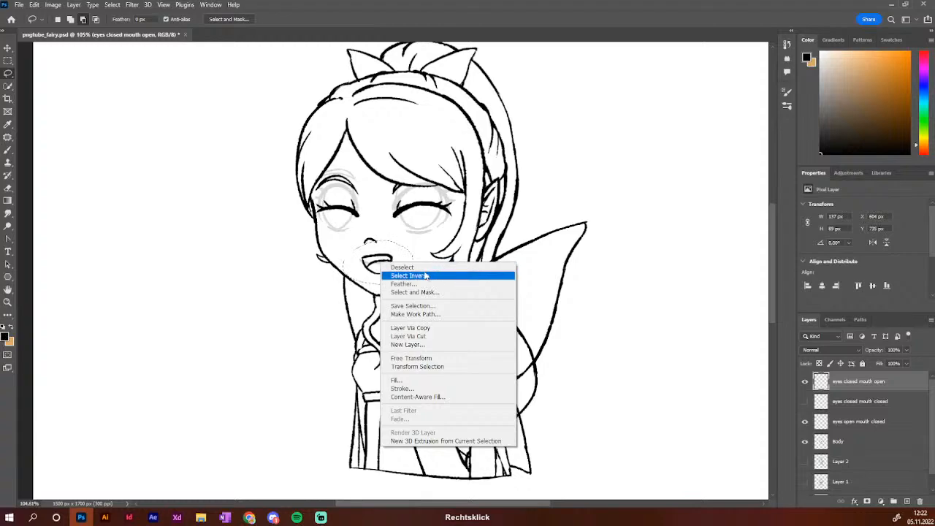
click(422, 331)
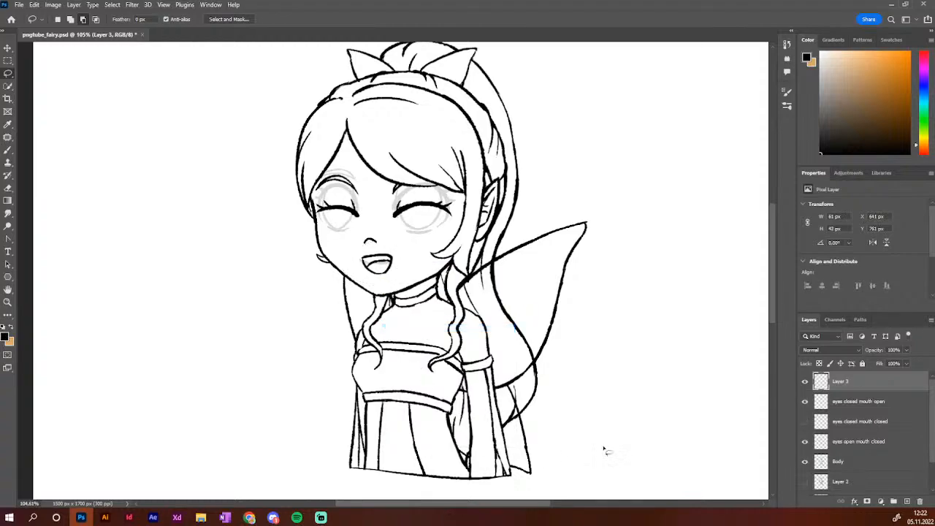
Hide the "eyes closed mouth open" layer and set "eyes open mouth closed" to 100% opacity
click(806, 402)
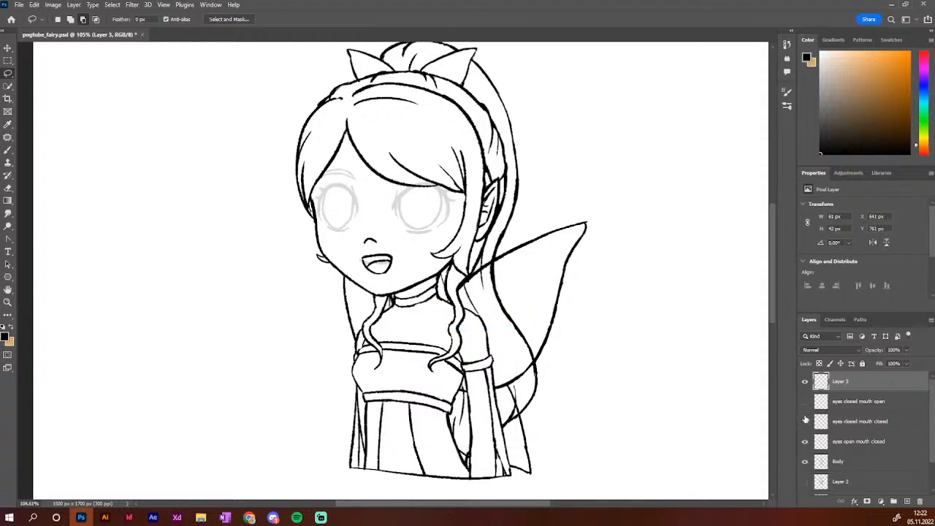
click(877, 442)
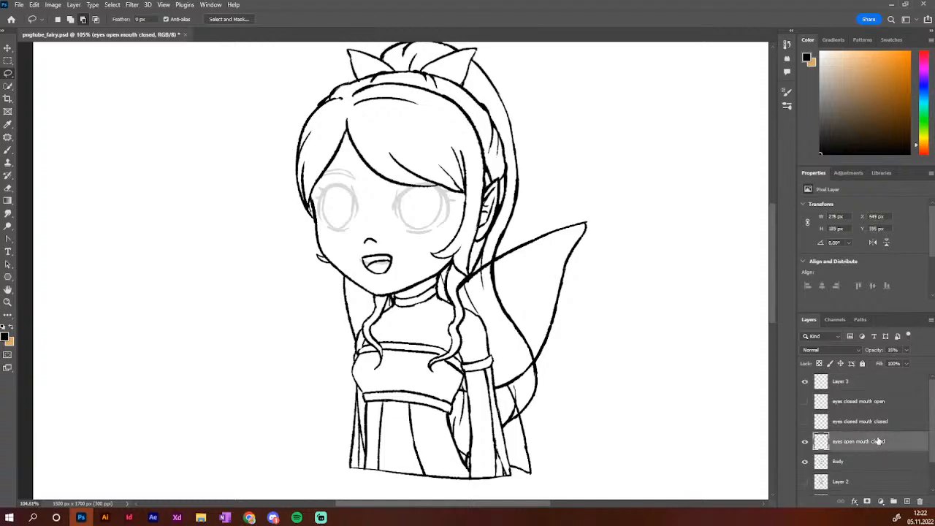
click(907, 351)
drag(891, 367, 929, 363)
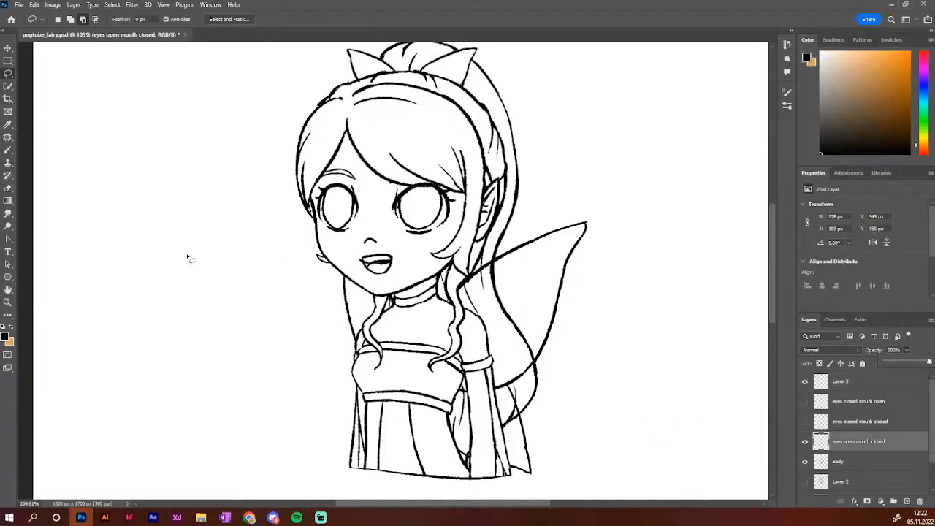
Select both open eyes and their eyebrows on "eyes open mouth closed" with the Lasso and copy them to a new layer
mouse_move(359, 153)
mouse_down()
mouse_move(312, 236)
mouse_move(457, 233)
mouse_move(455, 167)
mouse_move(362, 151)
mouse_up()
right_click(392, 217)
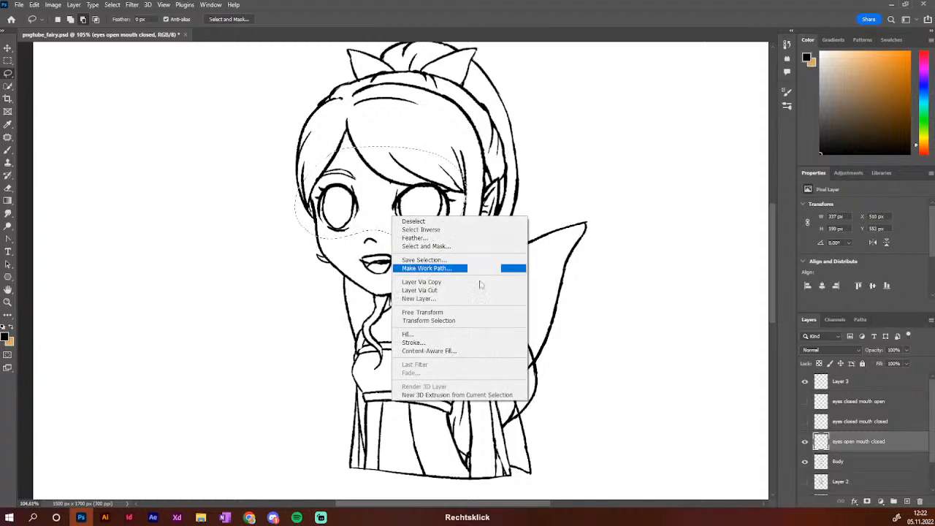
click(446, 282)
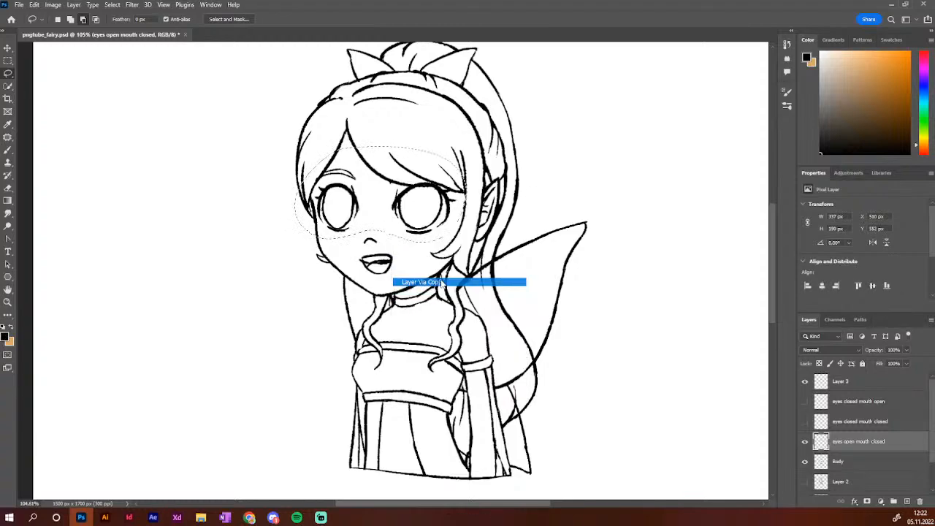
Hide the original "eyes open mouth closed" layer and merge the copied eyes, moved to the top of the stack, into the mouth layer
drag(859, 449, 864, 381)
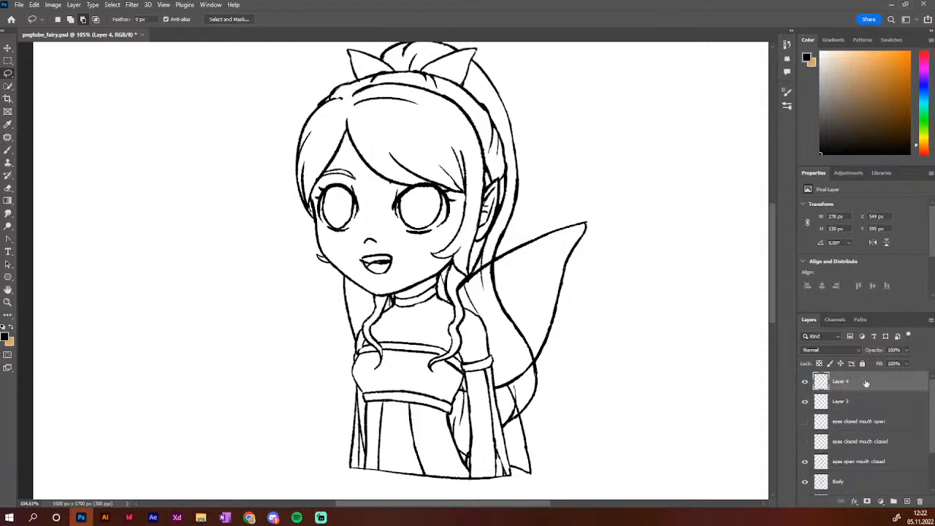
click(805, 462)
right_click(853, 383)
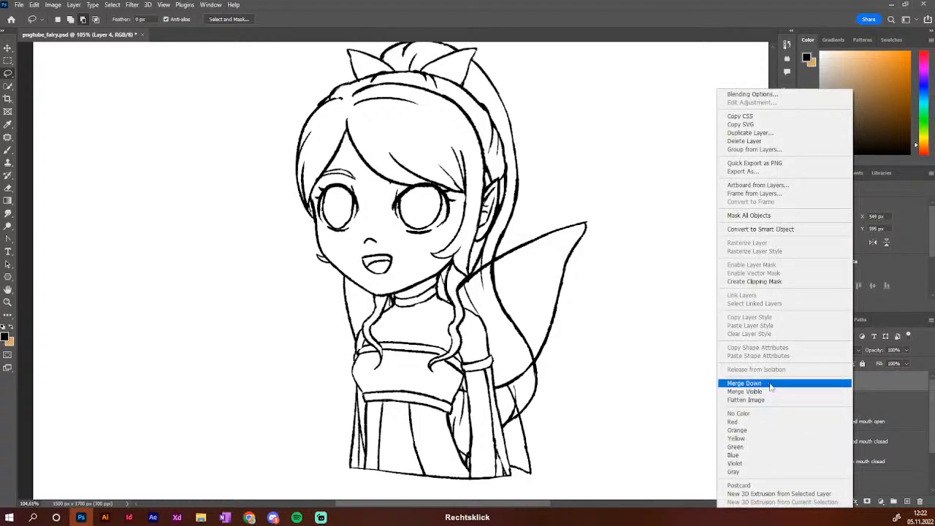
click(771, 385)
Rename the merged eyes and mouth layer as "eyes open mouth closed"
double_click(840, 382)
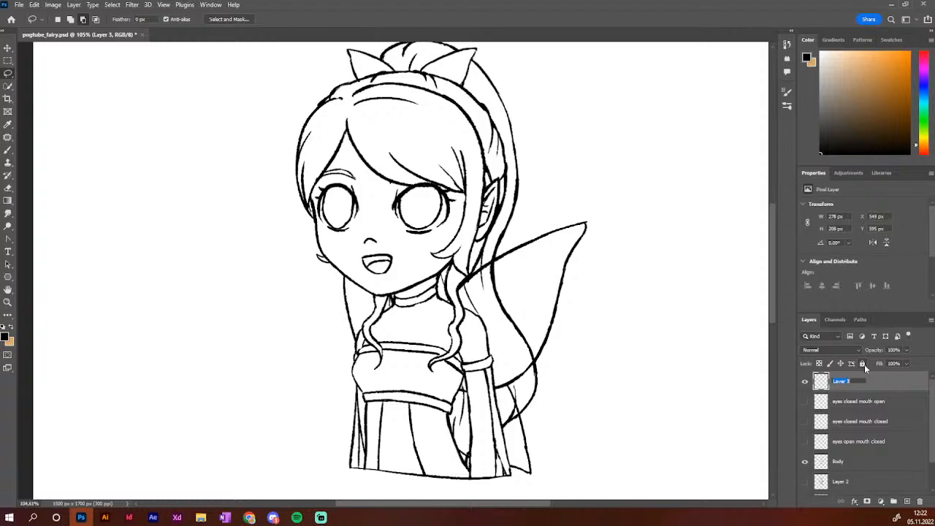
text(eyes open mouth closed)
key(Return)
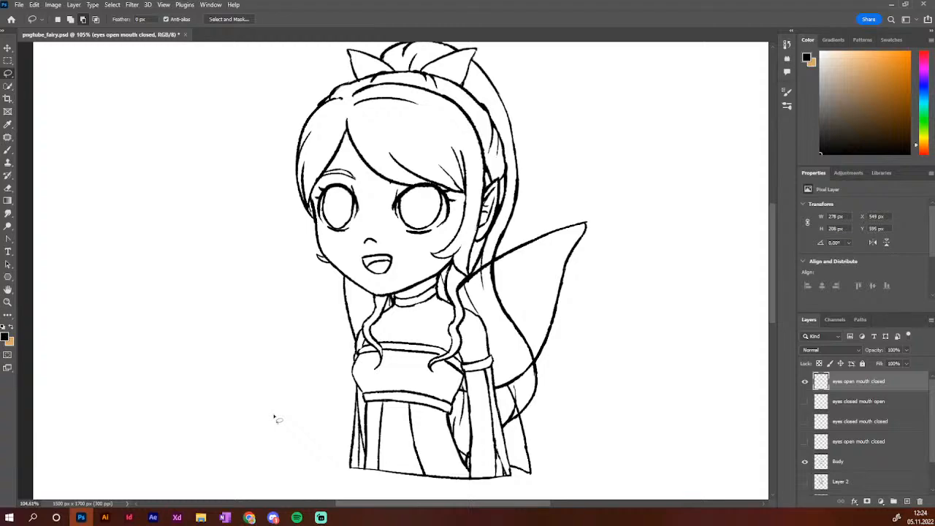
Add a layer directly beneath Body and prepare a light peach Hard Round Pressure Size brush at 21 px
click(878, 468)
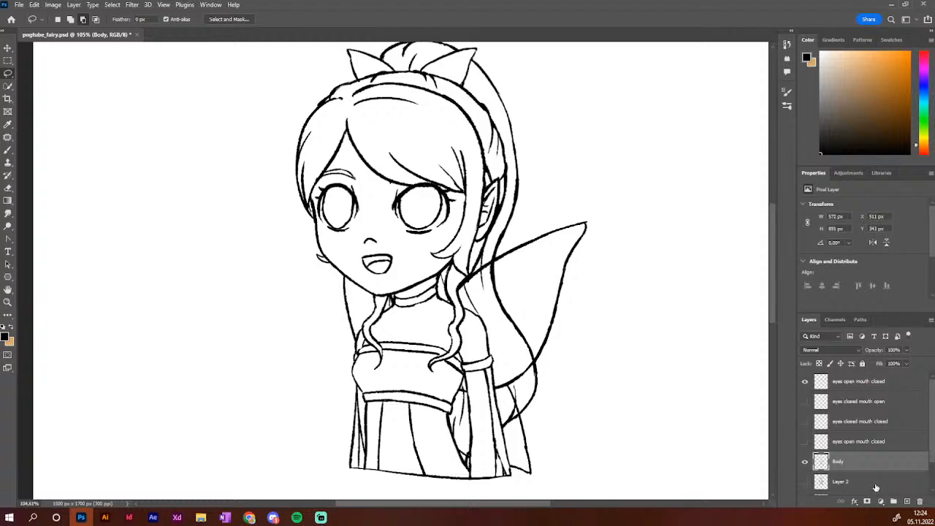
click(875, 486)
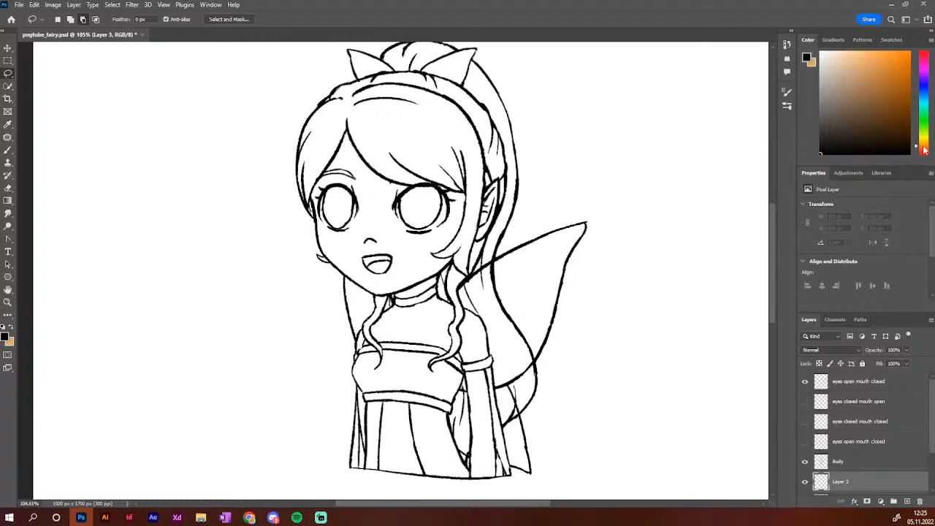
click(847, 60)
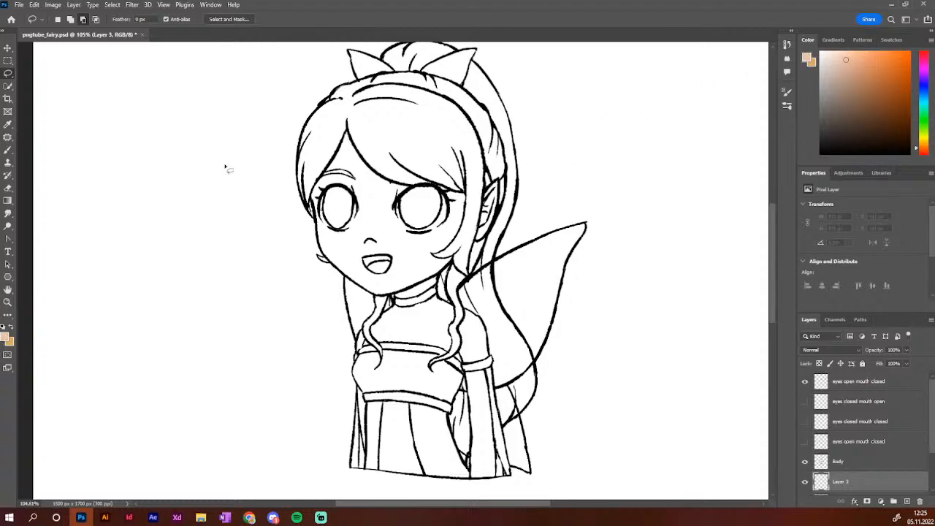
key(b)
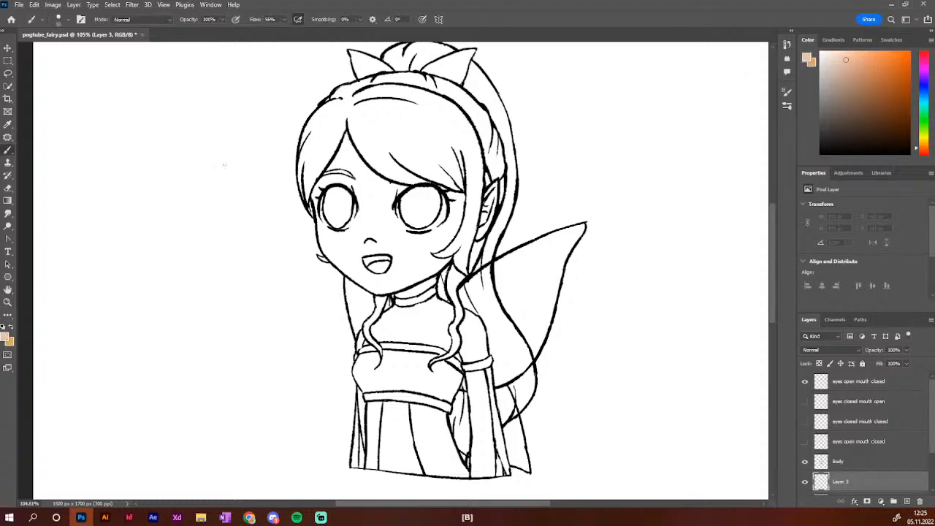
click(787, 105)
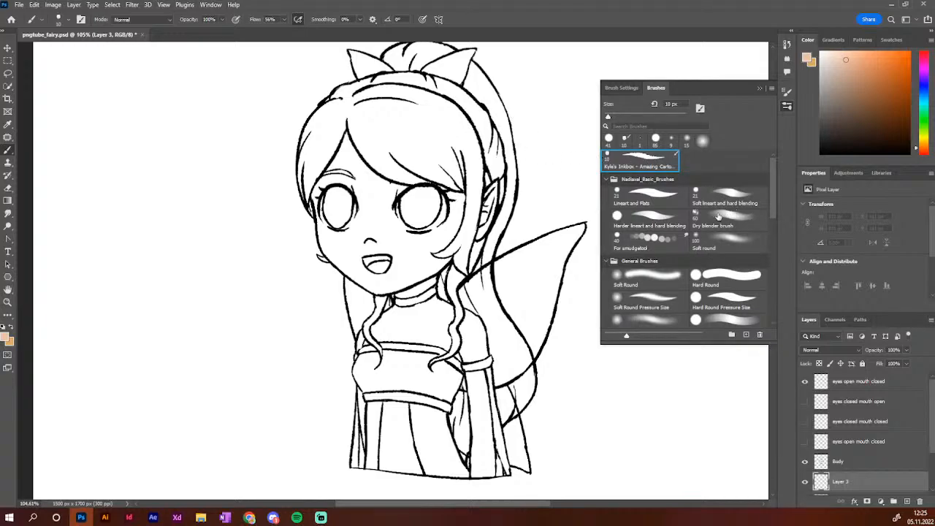
click(654, 198)
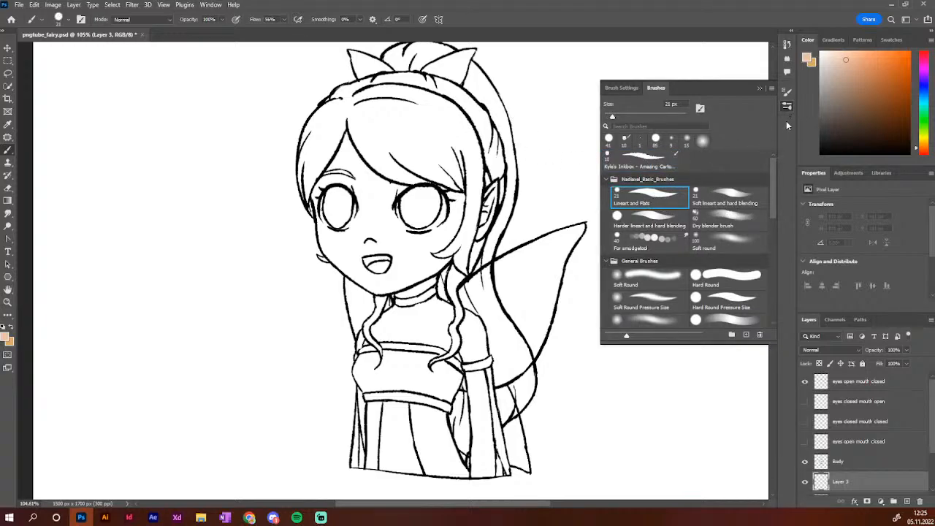
click(721, 297)
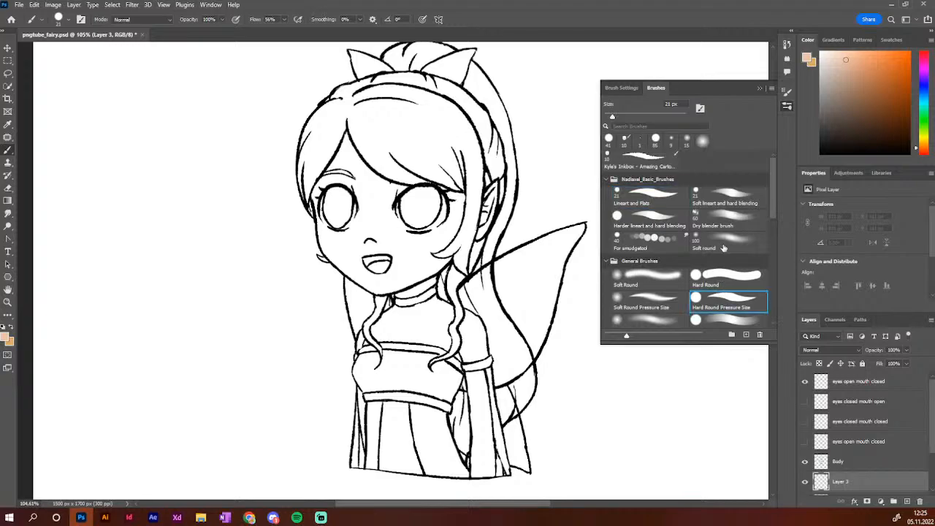
click(787, 105)
Paint the whole face in a flat peach skin tone beneath the line art, slightly brightening the colour along the way
mouse_move(341, 171)
mouse_down()
mouse_move(347, 137)
mouse_move(353, 168)
mouse_move(318, 209)
mouse_move(369, 179)
mouse_move(376, 198)
mouse_up()
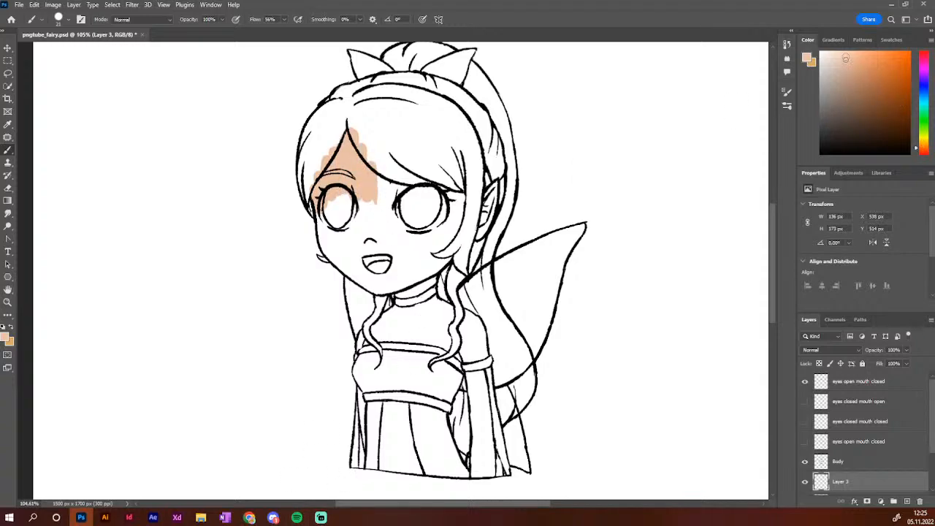
click(852, 58)
drag(369, 155, 385, 222)
click(848, 55)
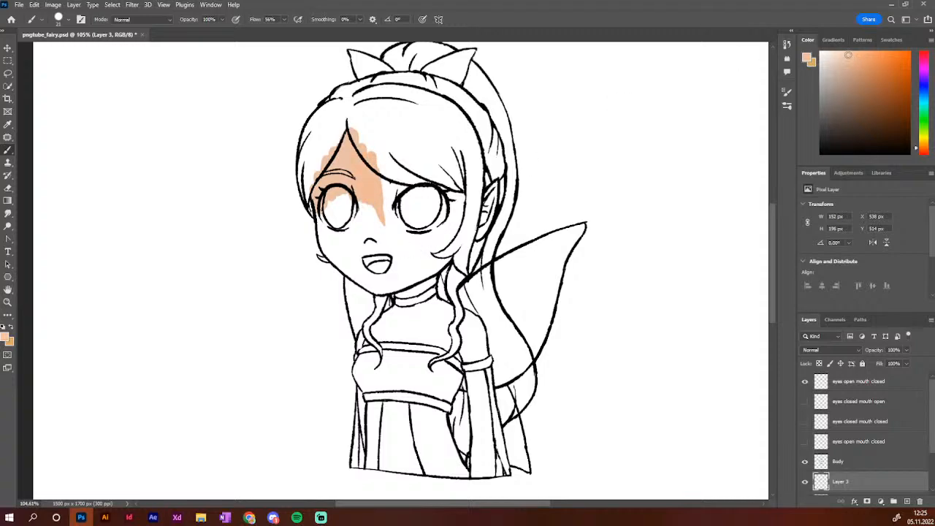
mouse_move(389, 157)
mouse_down()
mouse_move(379, 220)
mouse_move(341, 95)
mouse_move(354, 195)
mouse_move(345, 215)
mouse_move(324, 215)
mouse_move(325, 244)
mouse_move(310, 188)
mouse_up()
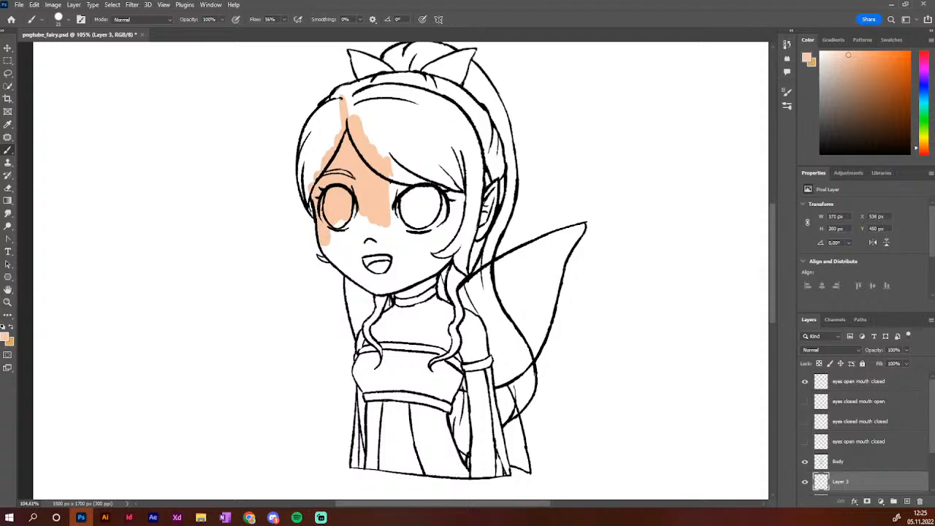
mouse_move(334, 264)
mouse_down()
mouse_move(328, 247)
mouse_move(333, 262)
mouse_move(372, 287)
mouse_move(364, 290)
mouse_move(383, 293)
mouse_move(431, 271)
mouse_move(447, 257)
mouse_move(376, 273)
mouse_move(336, 234)
mouse_move(350, 219)
mouse_move(372, 227)
mouse_move(383, 276)
mouse_move(369, 263)
mouse_move(402, 219)
mouse_move(415, 261)
mouse_move(431, 223)
mouse_move(467, 183)
mouse_up()
mouse_move(425, 207)
mouse_down()
mouse_move(443, 179)
mouse_move(419, 220)
mouse_move(417, 192)
mouse_move(395, 197)
mouse_up()
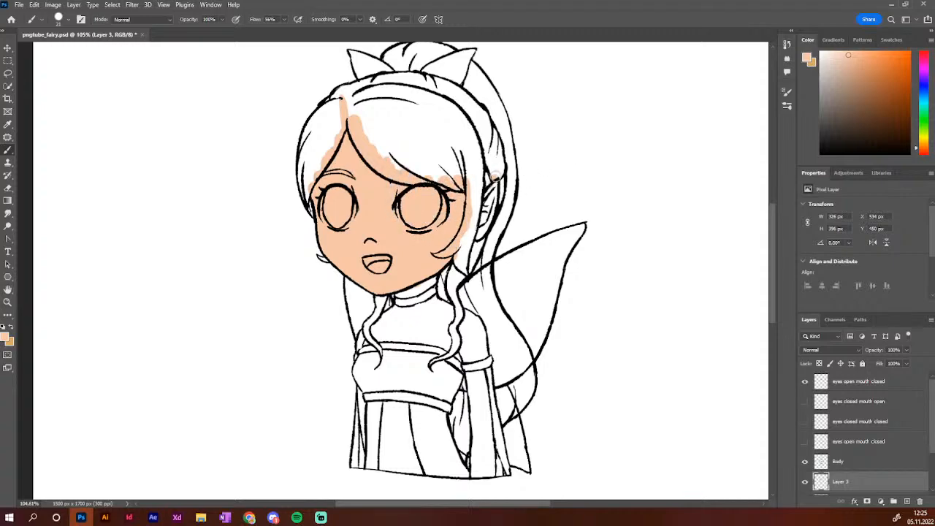
Fill the ear, neck, chest, shoulders and visible arm areas with the same peach skin tone
mouse_move(491, 181)
mouse_down()
mouse_move(477, 251)
mouse_move(487, 188)
mouse_move(473, 244)
mouse_up()
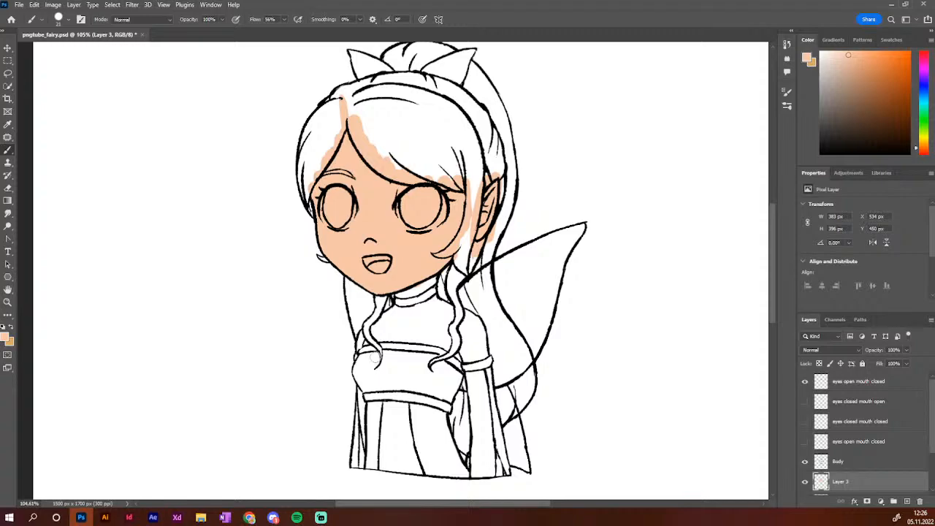
mouse_move(414, 291)
mouse_down()
mouse_move(398, 298)
mouse_move(437, 274)
mouse_up()
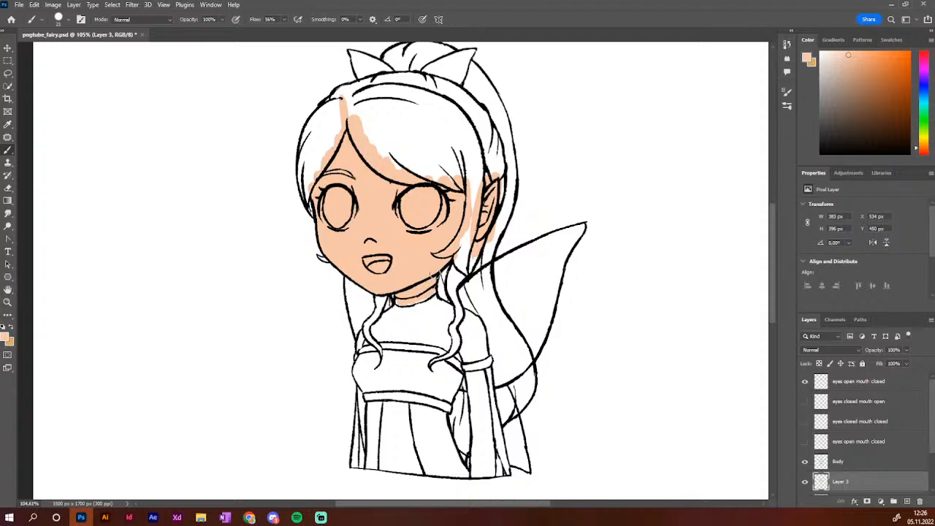
mouse_move(374, 344)
mouse_down()
mouse_move(361, 351)
mouse_move(365, 334)
mouse_move(402, 304)
mouse_move(374, 343)
mouse_move(387, 353)
mouse_move(410, 315)
mouse_move(431, 336)
mouse_move(437, 315)
mouse_move(444, 343)
mouse_move(453, 322)
mouse_up()
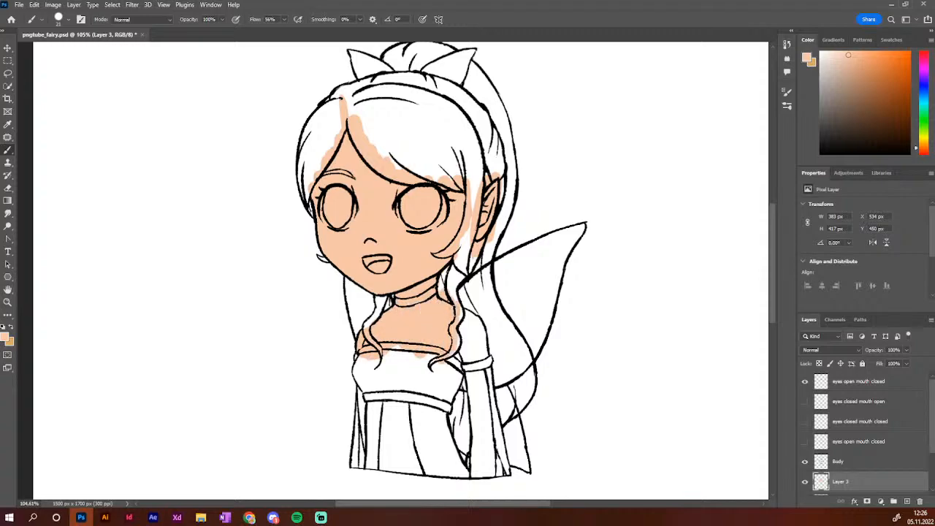
mouse_move(481, 372)
mouse_down()
mouse_move(457, 320)
mouse_move(472, 371)
mouse_move(475, 343)
mouse_move(482, 358)
mouse_move(486, 349)
mouse_move(450, 300)
mouse_move(489, 373)
mouse_up()
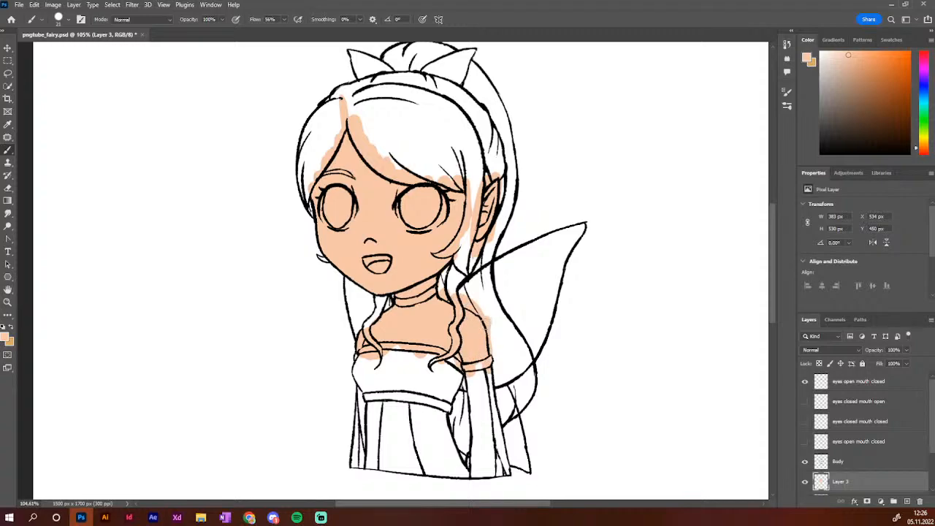
mouse_move(494, 458)
mouse_down()
mouse_move(497, 476)
mouse_move(504, 460)
mouse_move(495, 473)
mouse_up()
mouse_move(361, 430)
mouse_down()
mouse_move(362, 464)
mouse_move(370, 467)
mouse_up()
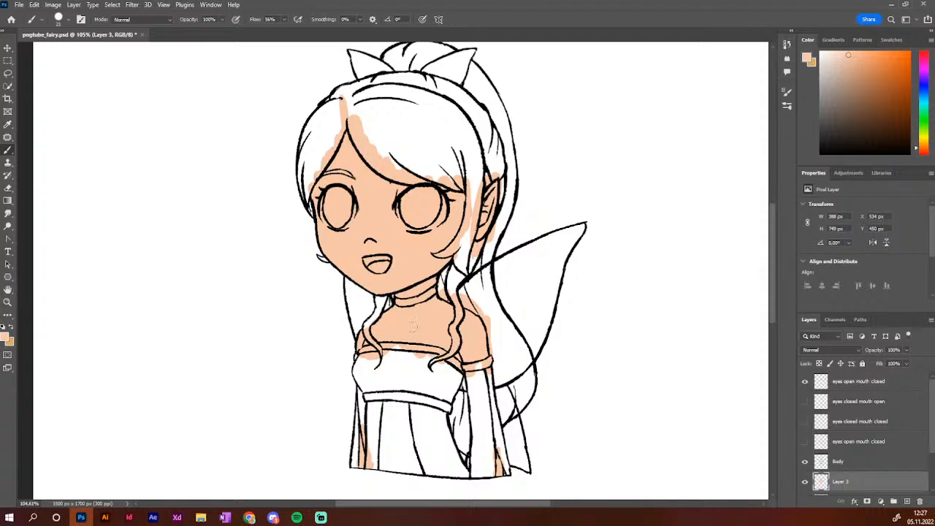
drag(412, 326, 367, 343)
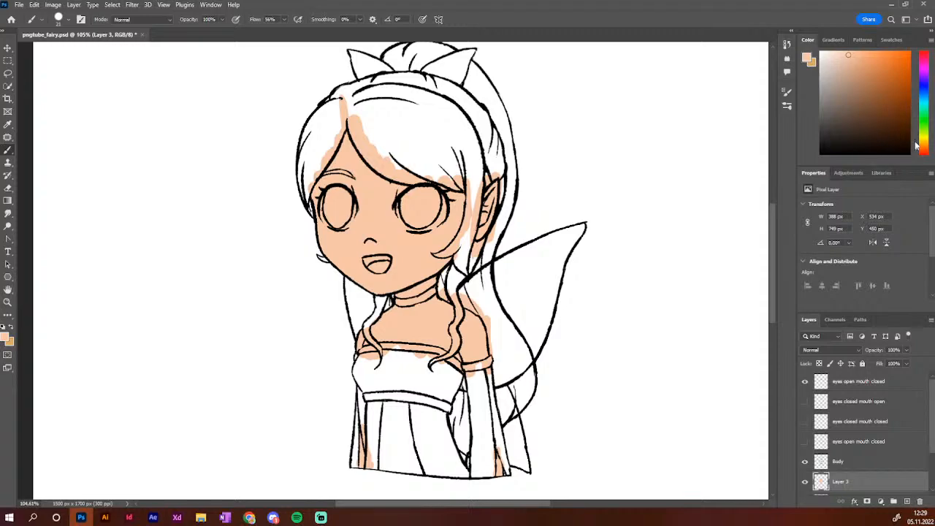
Shift the brush colour's hue to a light pink and choose the Soft Round Pressure Opacity and Flow brush
drag(925, 152, 927, 157)
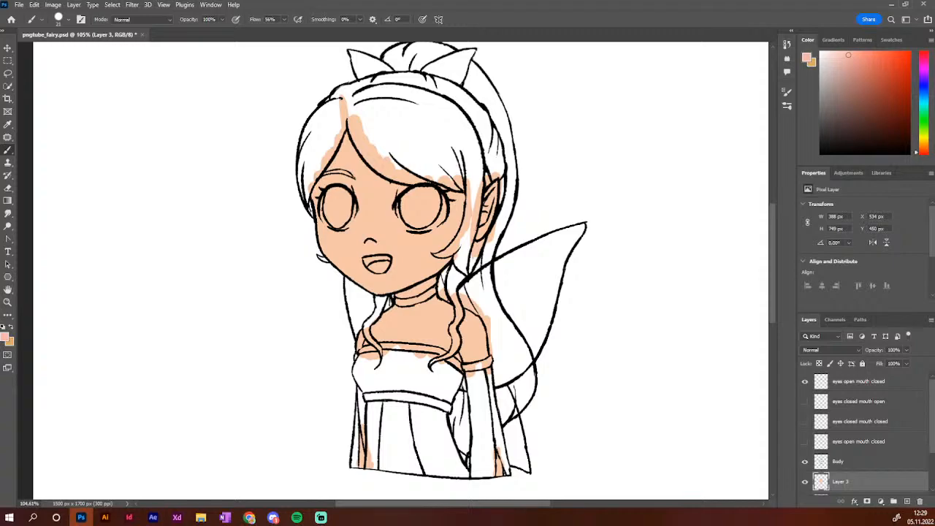
key(alt+Tab)
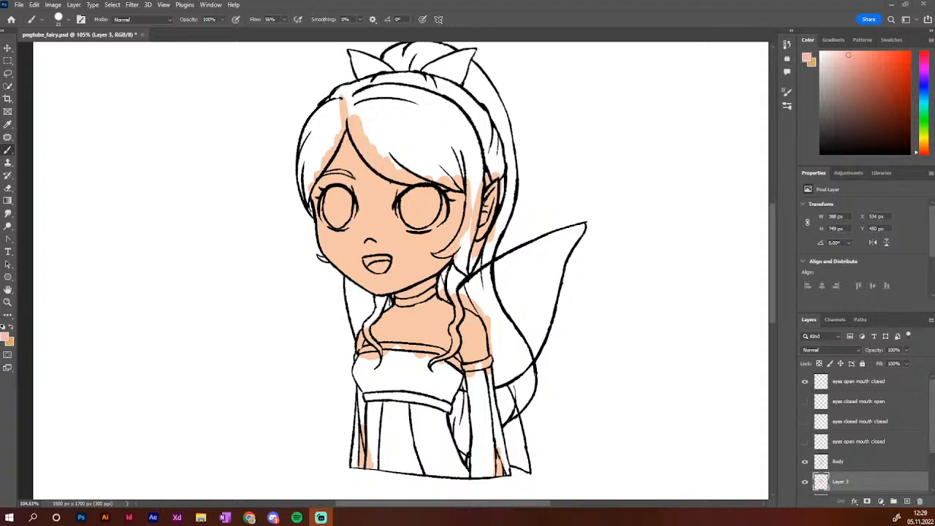
key(alt+Tab)
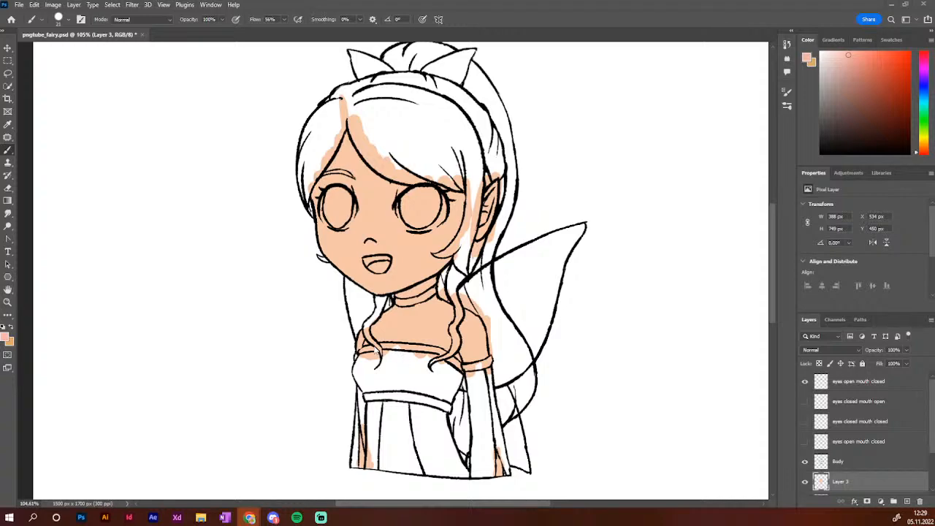
click(401, 346)
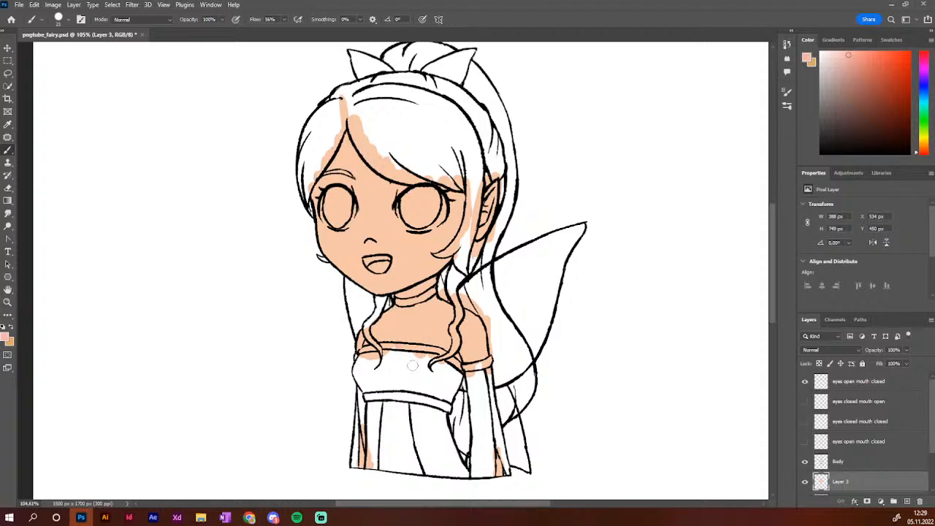
key(ctrl+z)
click(787, 104)
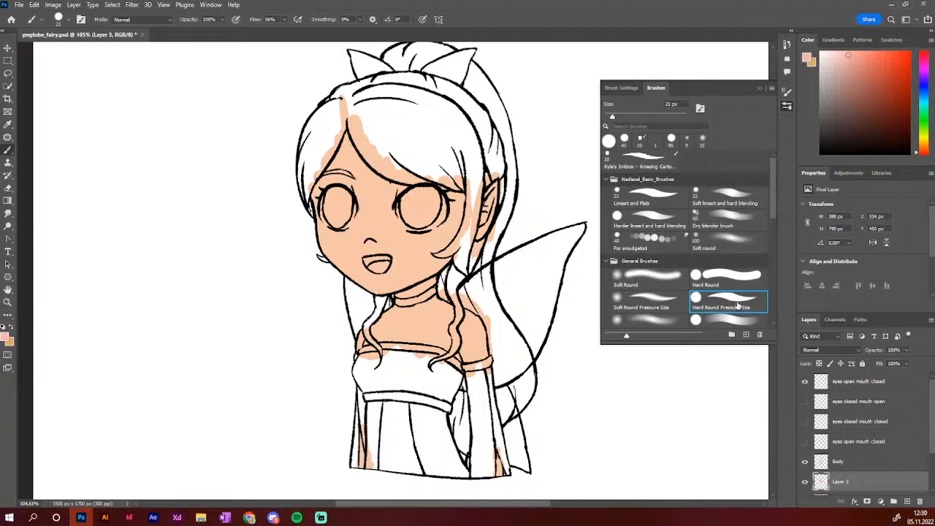
mouse_move(773, 160)
mouse_down()
mouse_move(789, 167)
mouse_move(770, 213)
mouse_up()
scroll(772, 223, down, 1)
click(643, 313)
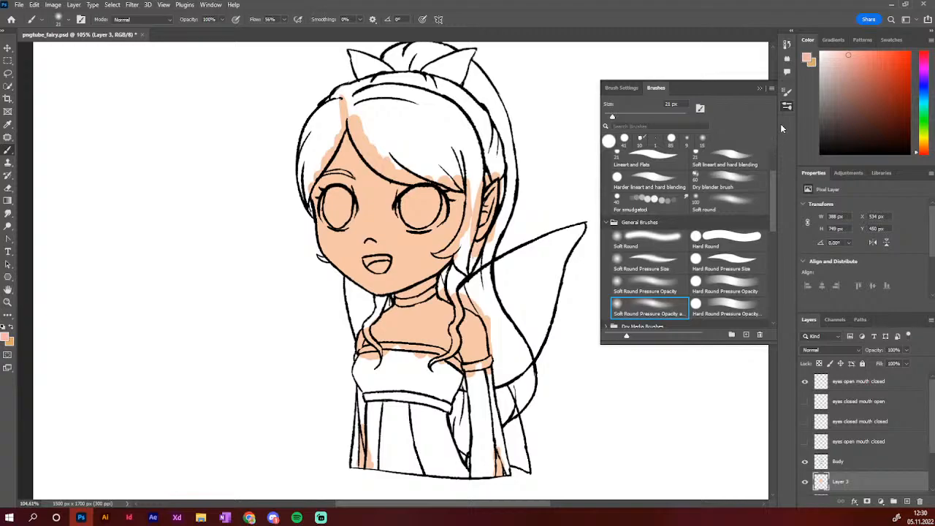
click(787, 106)
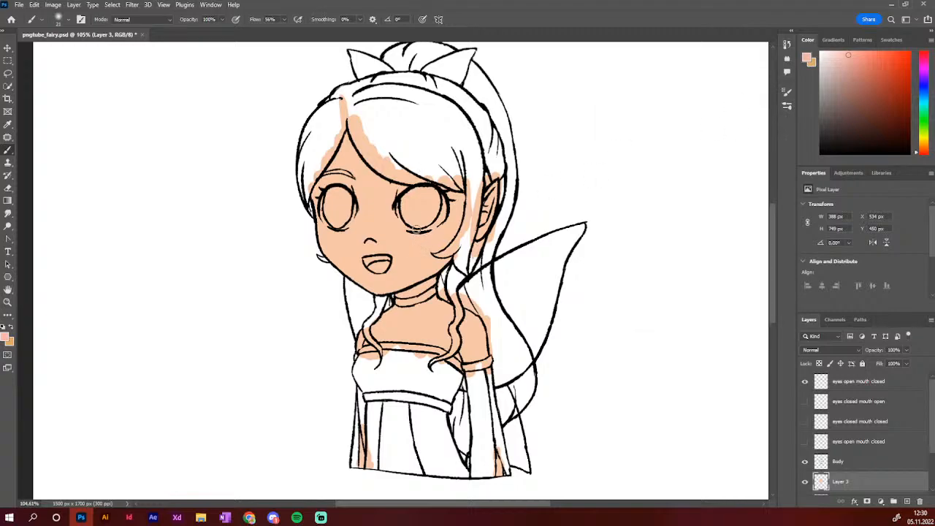
Enlarge the soft brush to about 63 px and paint pink blush on the cheeks, around the eyes and along the hairline
alt+right_click(417, 262)
mouse_move(328, 238)
mouse_down()
mouse_move(318, 227)
mouse_move(341, 231)
mouse_move(337, 239)
mouse_up()
drag(404, 233, 413, 231)
alt+right_click(345, 246)
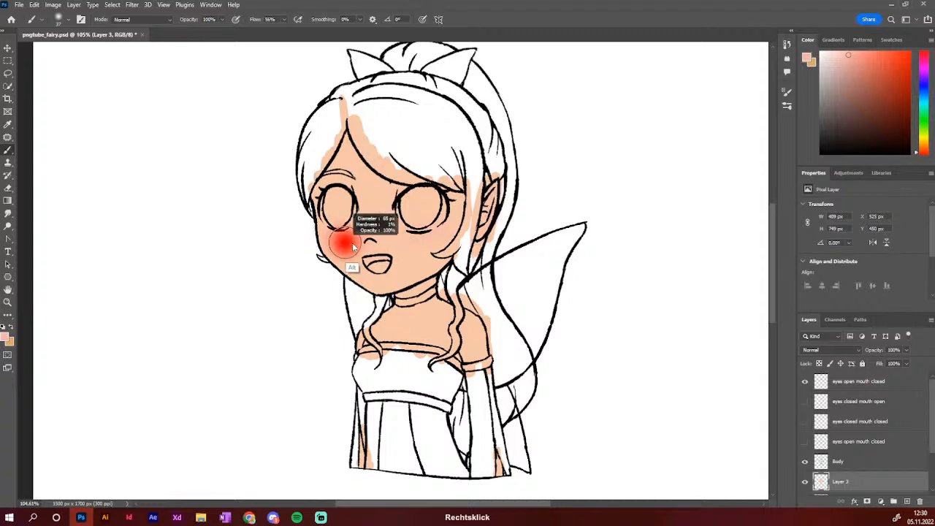
drag(334, 238, 338, 234)
mouse_move(344, 195)
mouse_down()
mouse_move(322, 194)
mouse_move(334, 195)
mouse_up()
drag(426, 174, 400, 194)
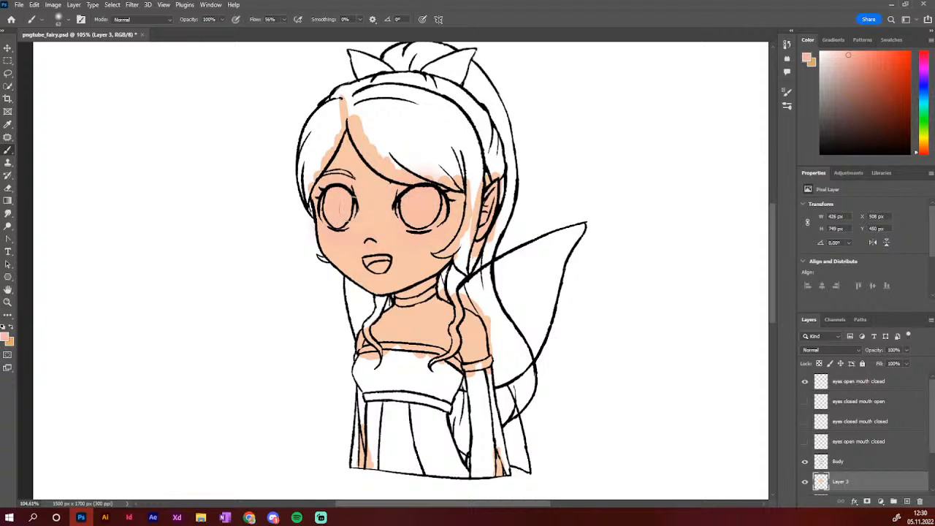
click(306, 187)
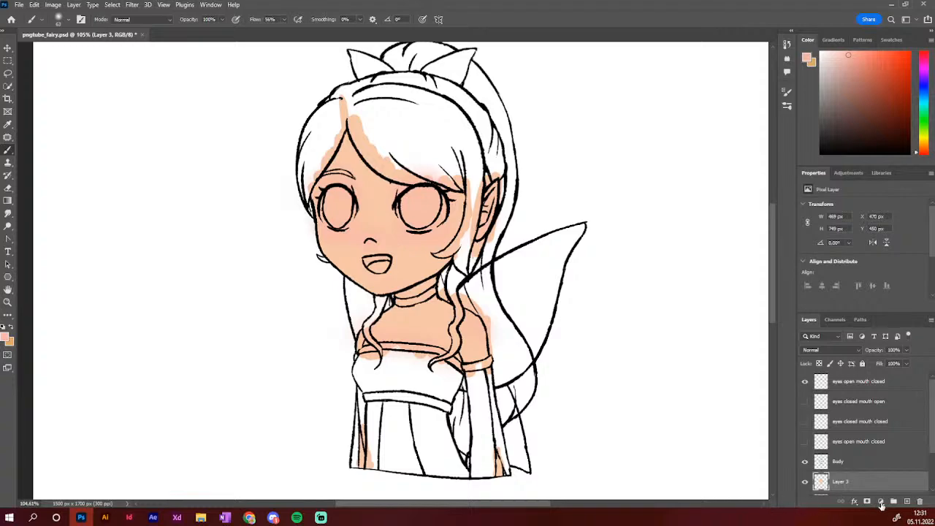
Add a new layer above the skin layer and switch to the Hard Round Pressure Size brush
click(907, 502)
click(787, 105)
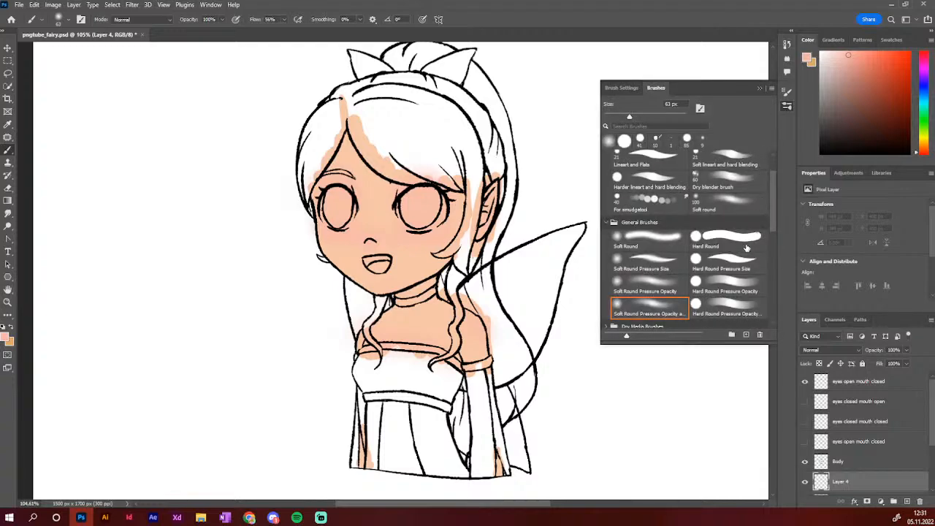
click(730, 260)
click(788, 106)
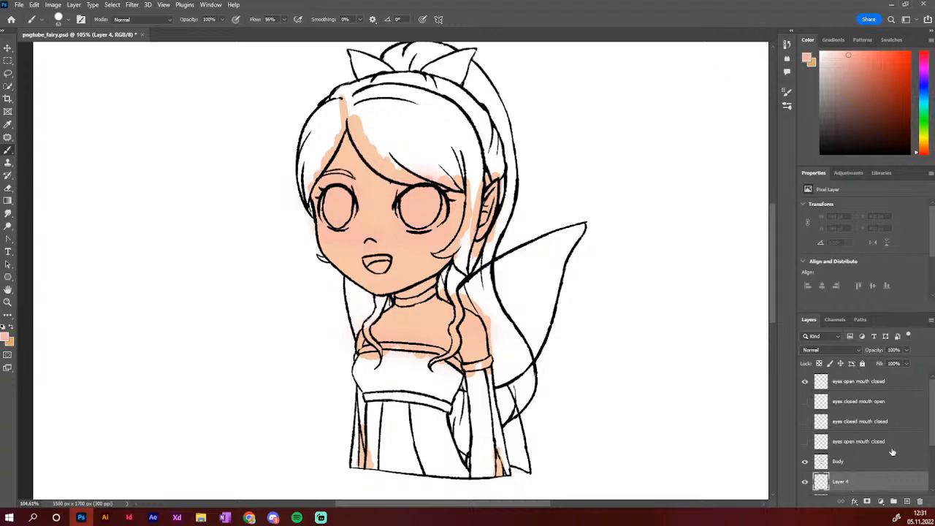
scroll(892, 453, down, 2)
click(864, 465)
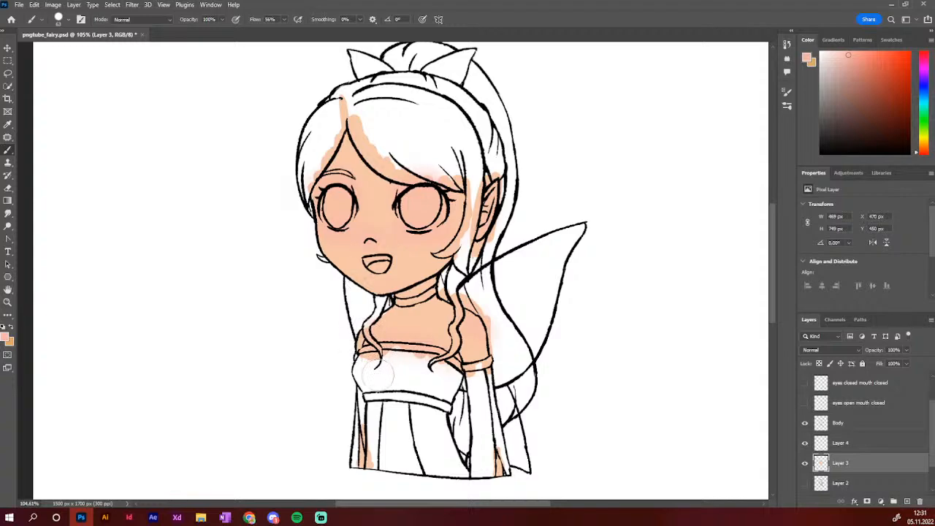
key(ctrl+z)
key(e)
click(848, 444)
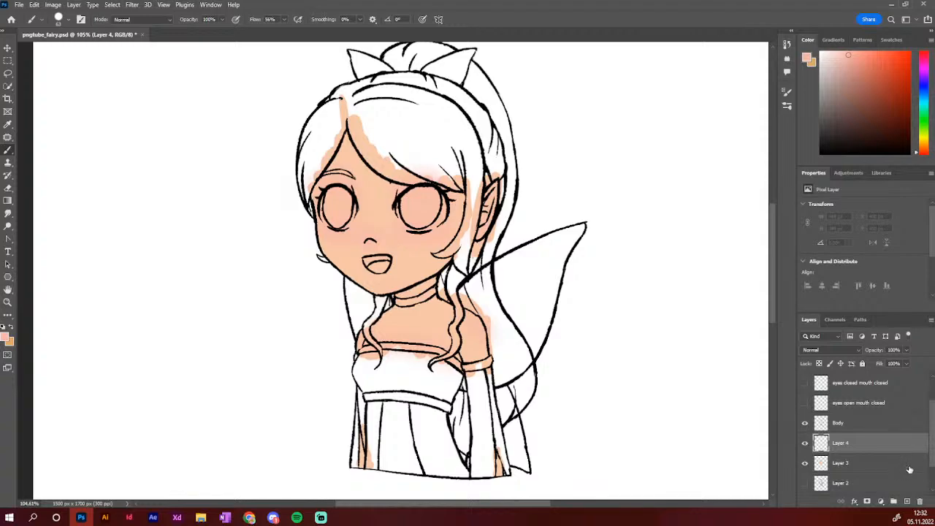
Select the Background layer, set the foreground colour to light turquoise and switch to the Paint Bucket tool
scroll(933, 457, down, 2)
click(873, 488)
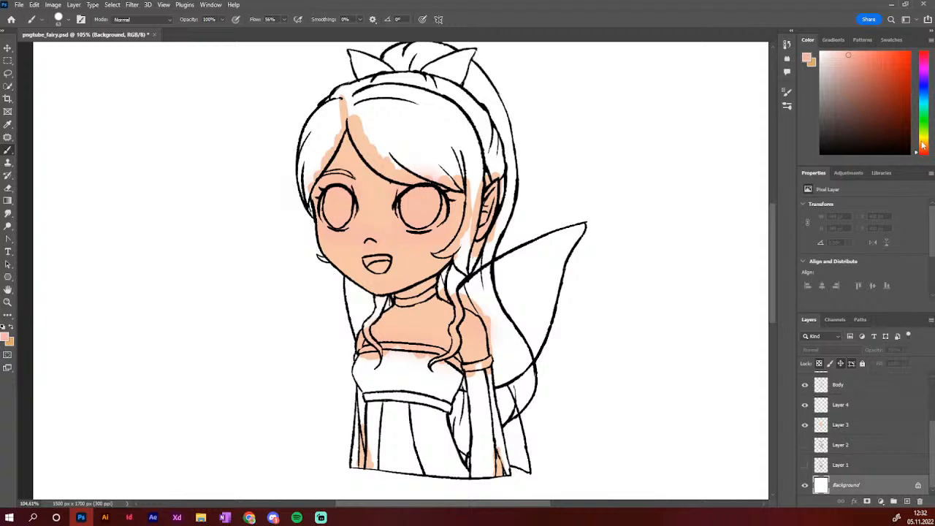
click(925, 105)
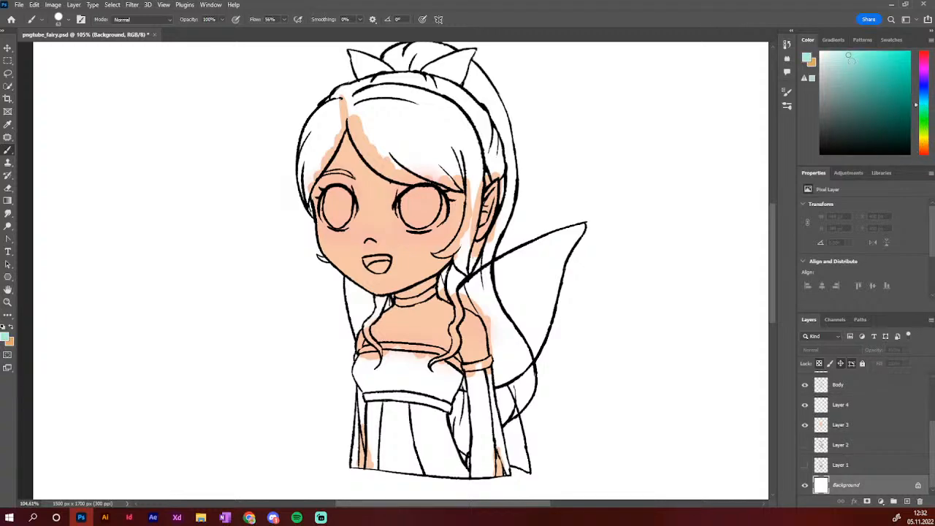
click(856, 64)
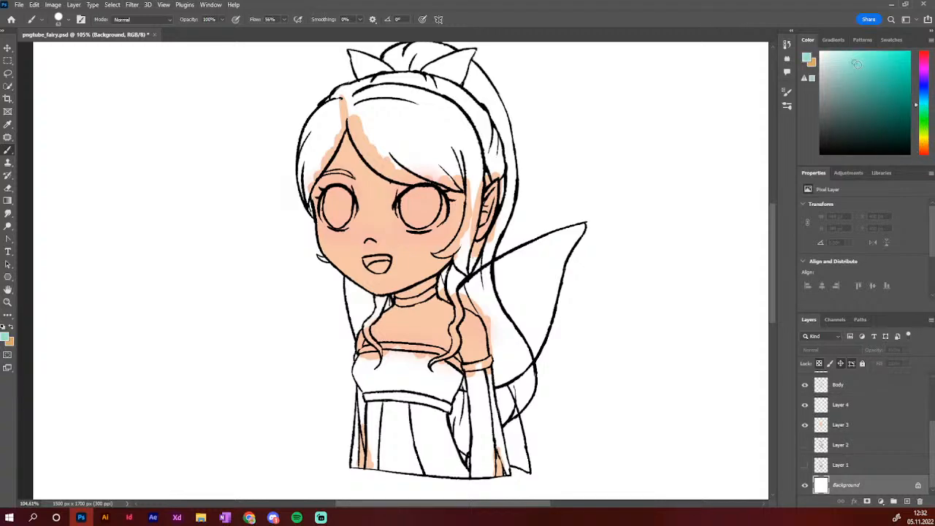
click(8, 203)
right_click(8, 204)
click(44, 210)
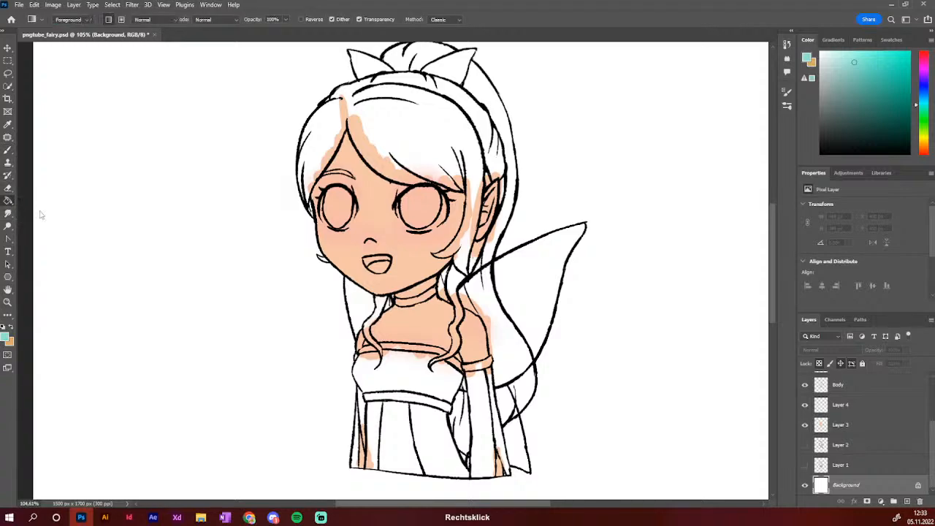
right_click(157, 263)
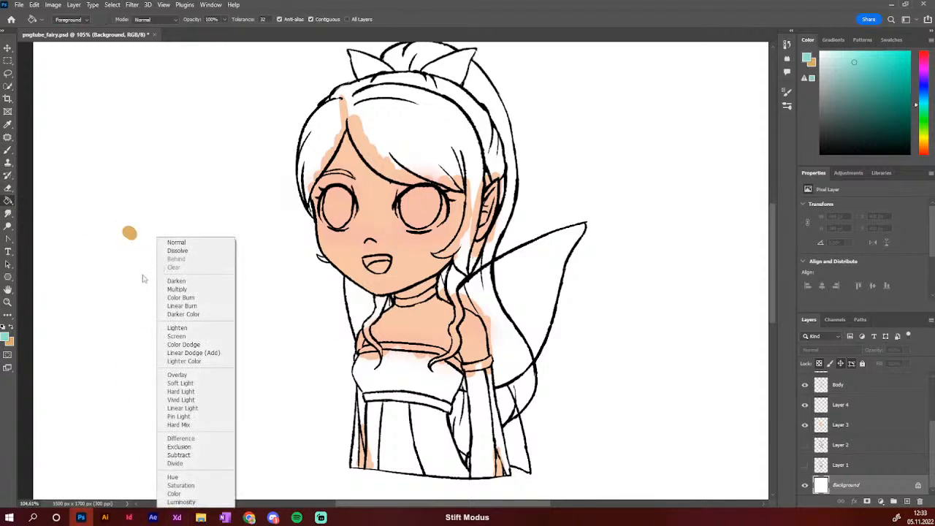
click(143, 280)
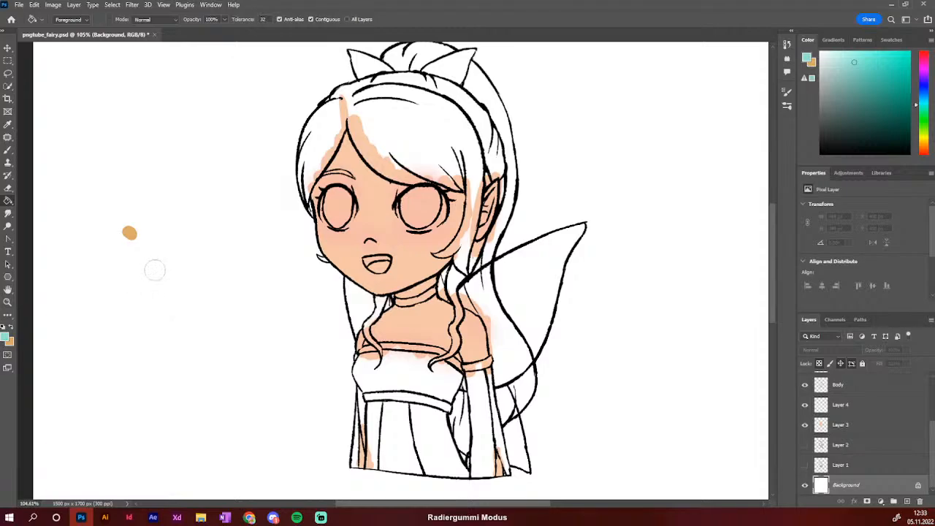
click(164, 256)
key(ctrl+z)
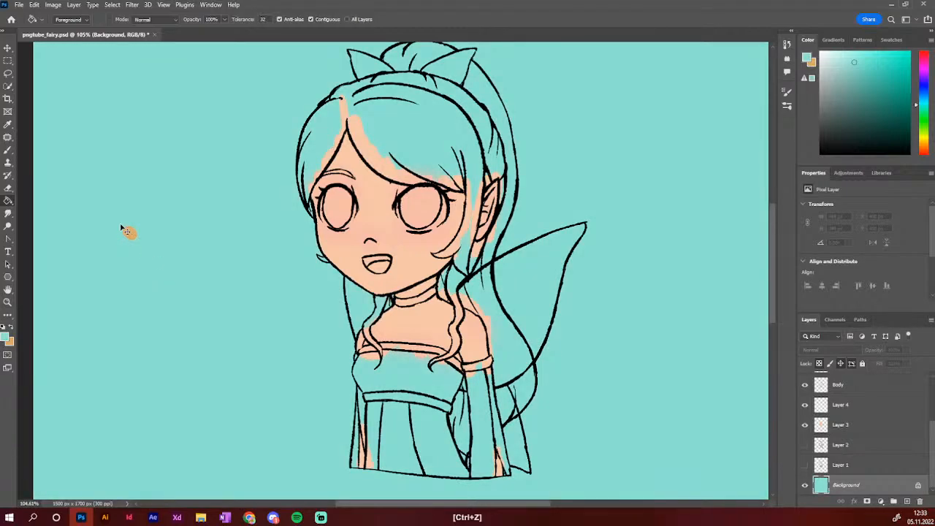
key(ctrl+z)
Lighten the turquoise slightly and fill the Background layer with it
click(389, 218)
click(855, 57)
click(291, 449)
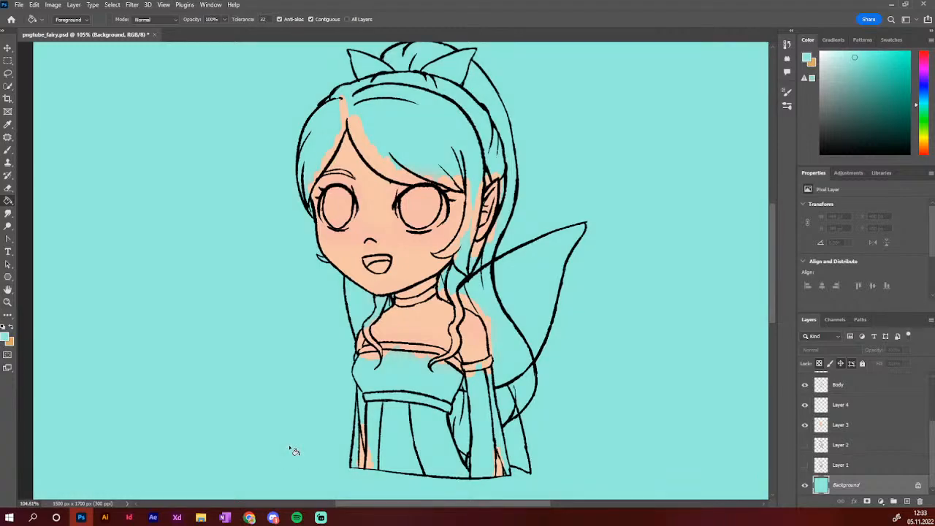
Select Layer 3 and set the foreground colour to a very pale bluish lavender
click(868, 427)
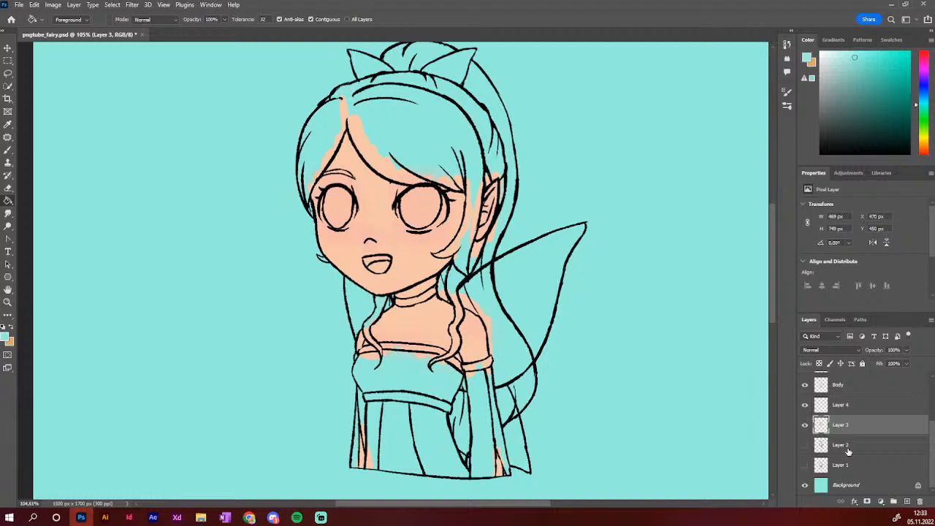
click(823, 60)
click(924, 93)
drag(926, 93, 926, 87)
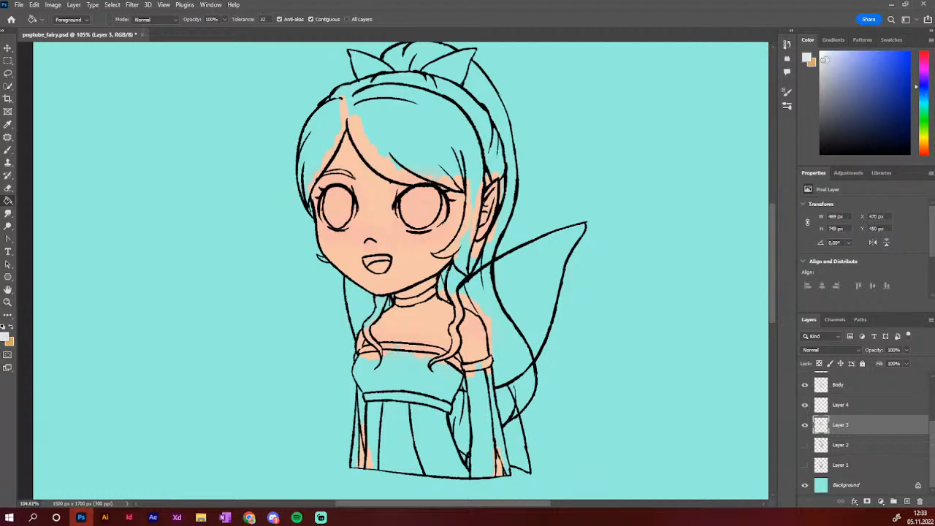
click(827, 58)
drag(827, 59, 826, 57)
Size the brush to 23 px and paint pale lavender on the bodice's left edge, the left sleeve and the adjoining skirt strip
drag(771, 219, 770, 244)
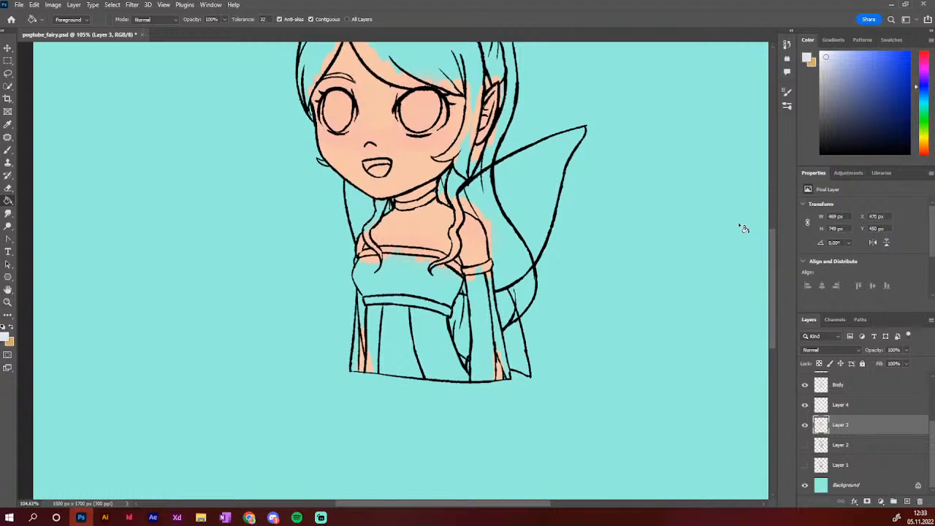
key(b)
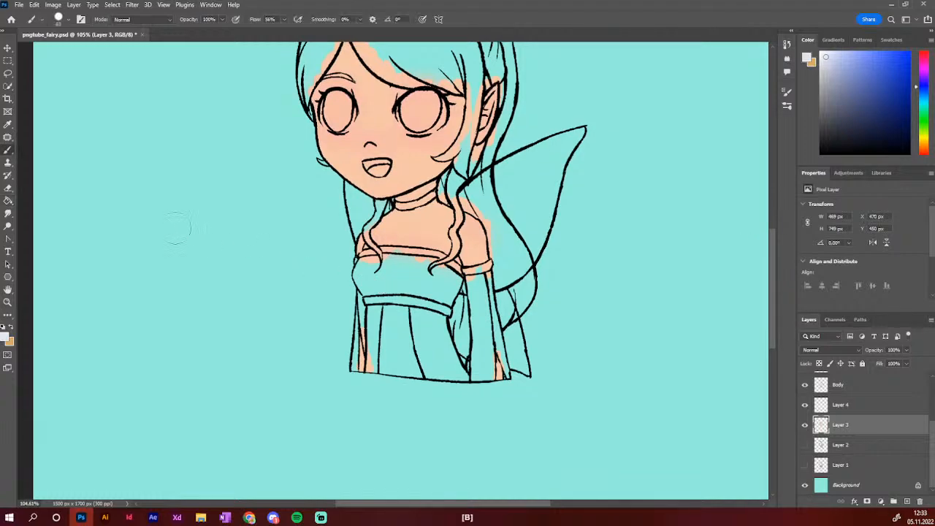
key(e)
key(b)
click(390, 276)
right_click(391, 275)
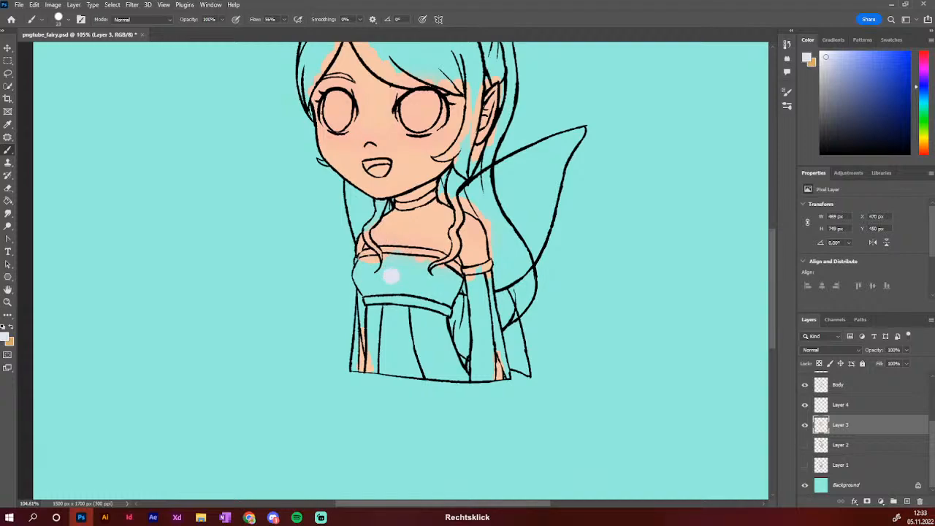
mouse_move(365, 268)
mouse_down()
mouse_move(363, 259)
mouse_move(355, 287)
mouse_move(365, 296)
mouse_move(371, 349)
mouse_move(369, 306)
mouse_move(362, 331)
mouse_move(357, 323)
mouse_move(366, 292)
mouse_move(354, 368)
mouse_move(356, 329)
mouse_move(354, 363)
mouse_move(356, 349)
mouse_up()
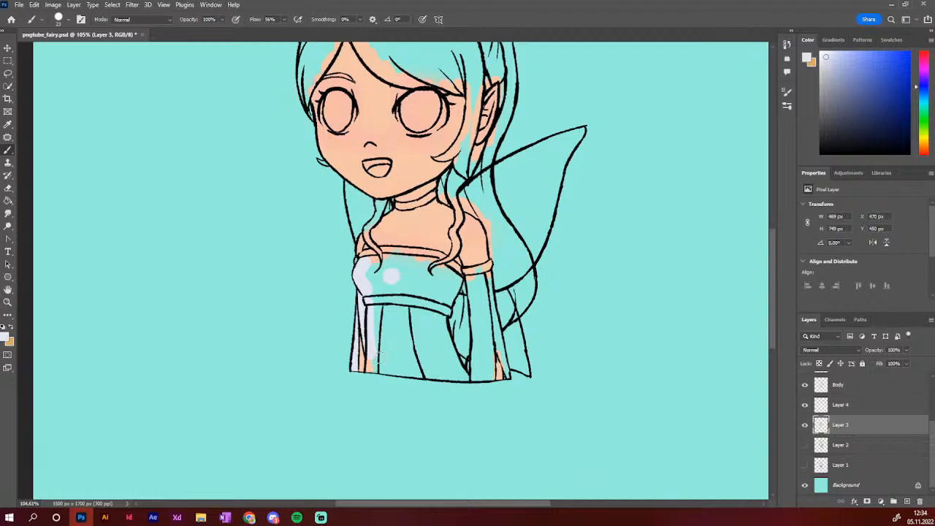
Sample the peach skin tone and clean up the lower end of the skin gap beside the left sleeve with a tiny brush
scroll(382, 344, up, 8)
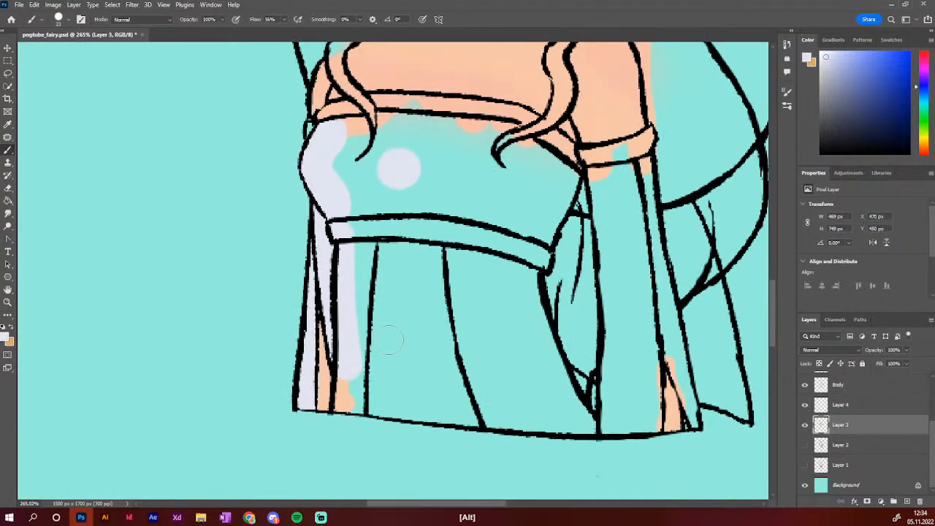
key(ctrl+z)
alt+click(328, 408)
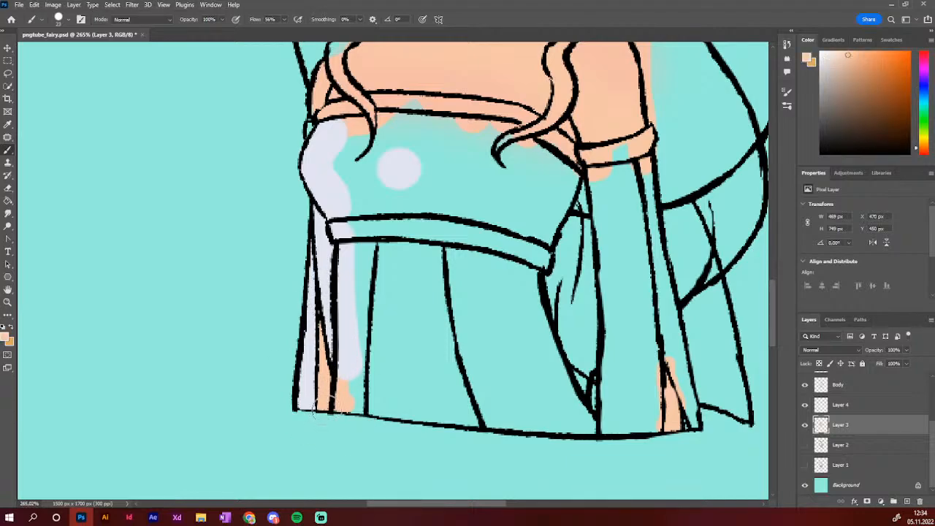
alt+click(316, 402)
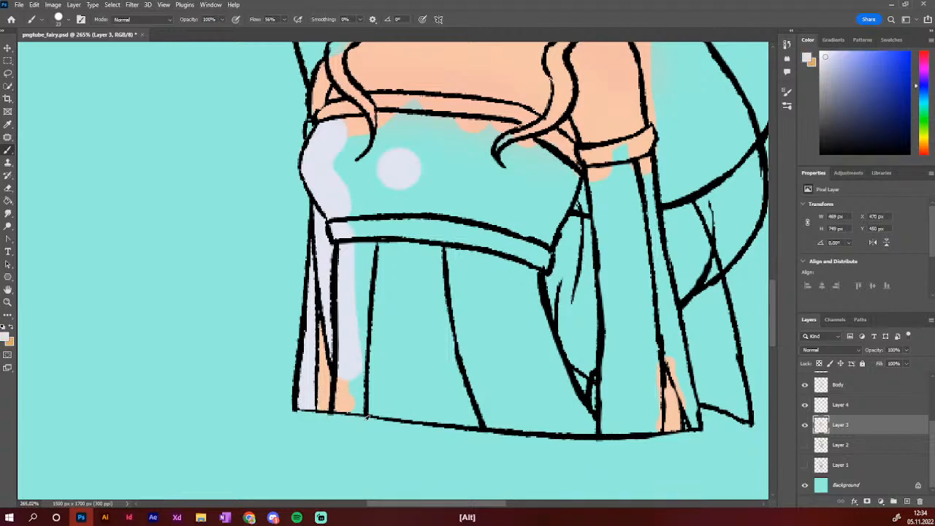
scroll(324, 406, up, 10)
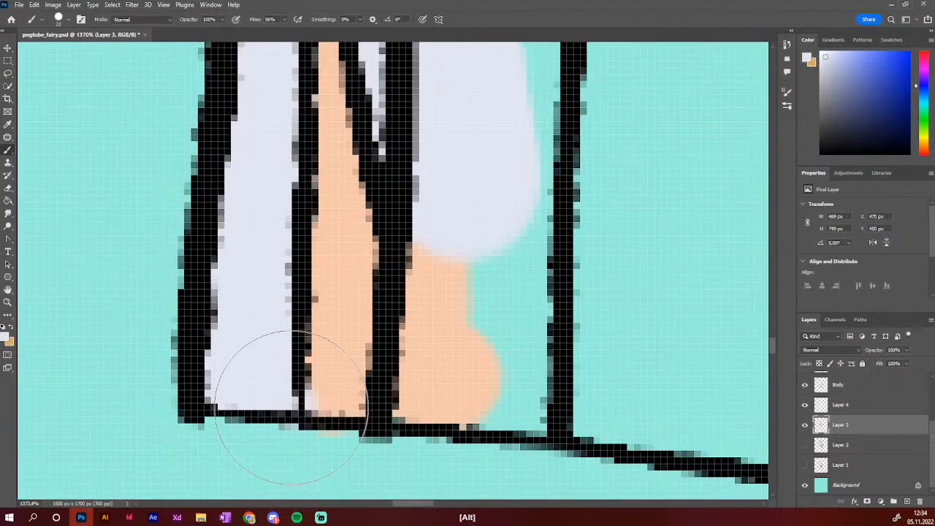
alt+right_click(341, 393)
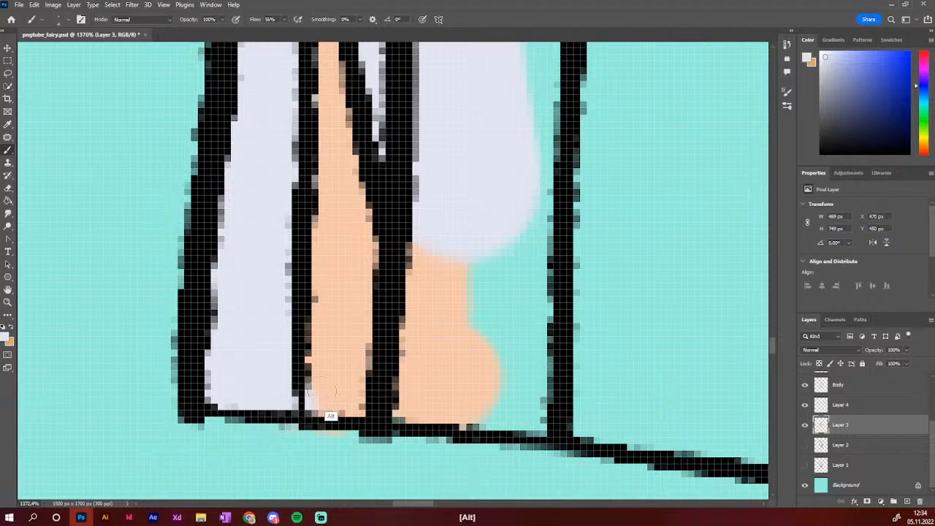
alt+click(326, 399)
drag(322, 399, 317, 380)
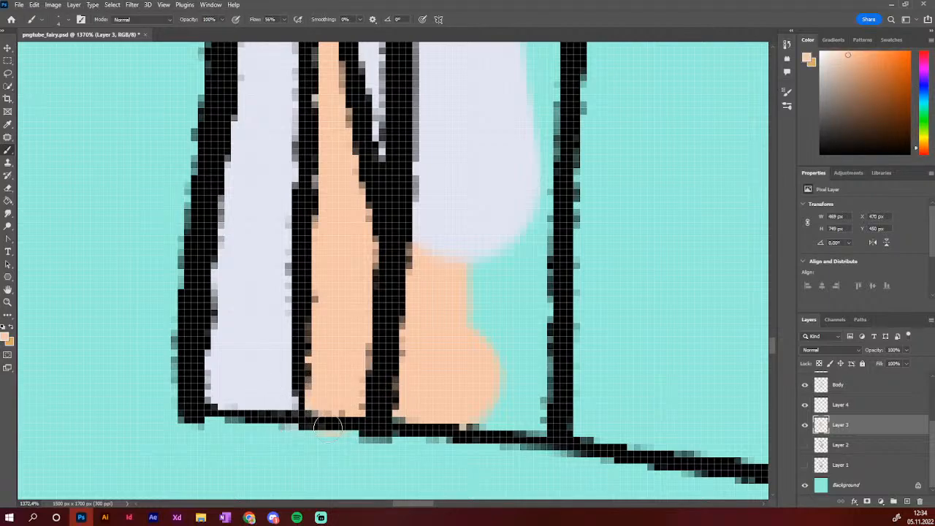
Resample the pale lavender and fill the leftmost skirt panel down to the hem with a 12 px brush
scroll(329, 426, down, 12)
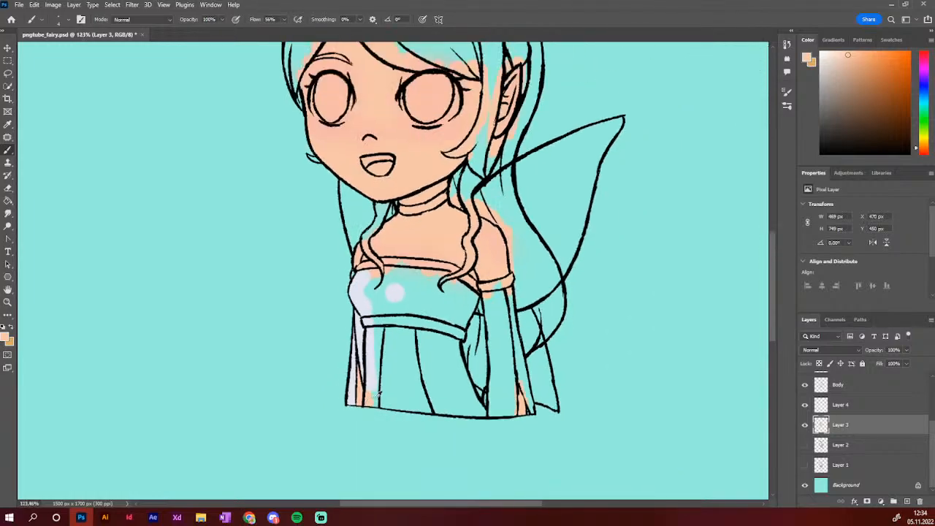
alt+click(367, 329)
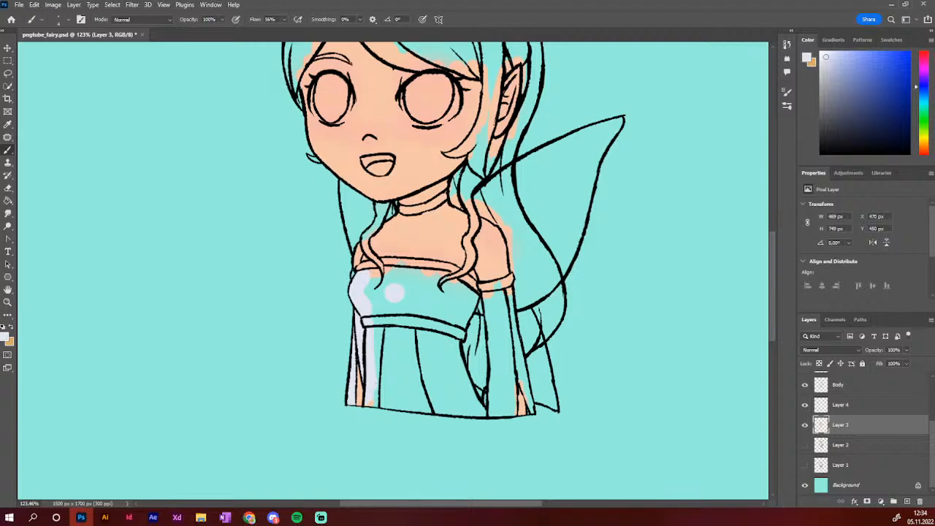
scroll(418, 375, up, 2)
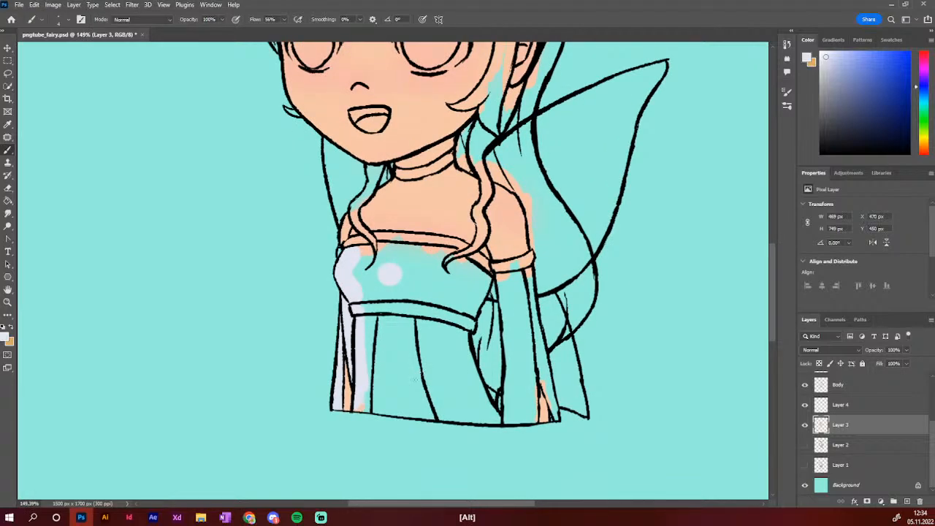
alt+right_click(373, 401)
drag(372, 393, 368, 316)
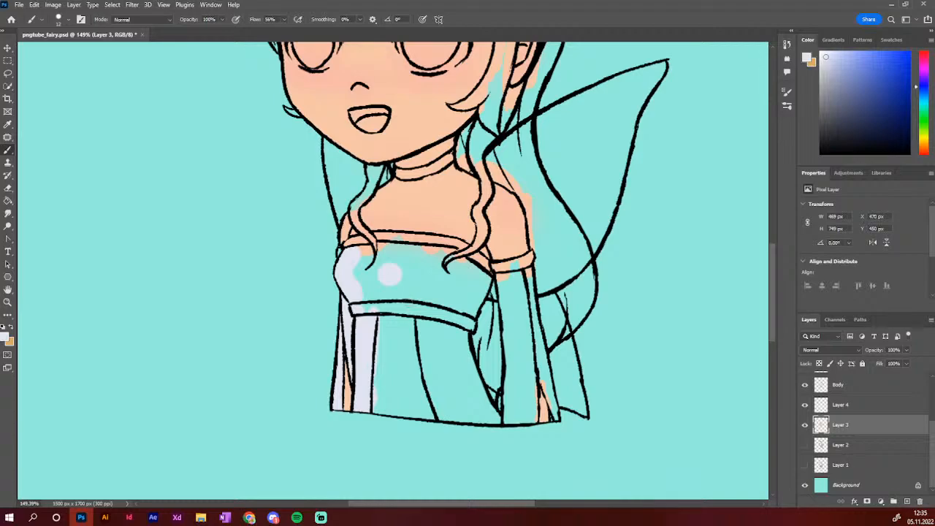
Paint the rest of the dress bodice pale lavender, from the neckline down to the waistband
mouse_move(362, 252)
mouse_down()
mouse_move(375, 246)
mouse_move(358, 265)
mouse_move(373, 296)
mouse_move(378, 260)
mouse_move(395, 243)
mouse_move(415, 292)
mouse_move(429, 252)
mouse_move(441, 293)
mouse_move(445, 256)
mouse_move(453, 296)
mouse_move(459, 261)
mouse_move(463, 297)
mouse_move(453, 250)
mouse_up()
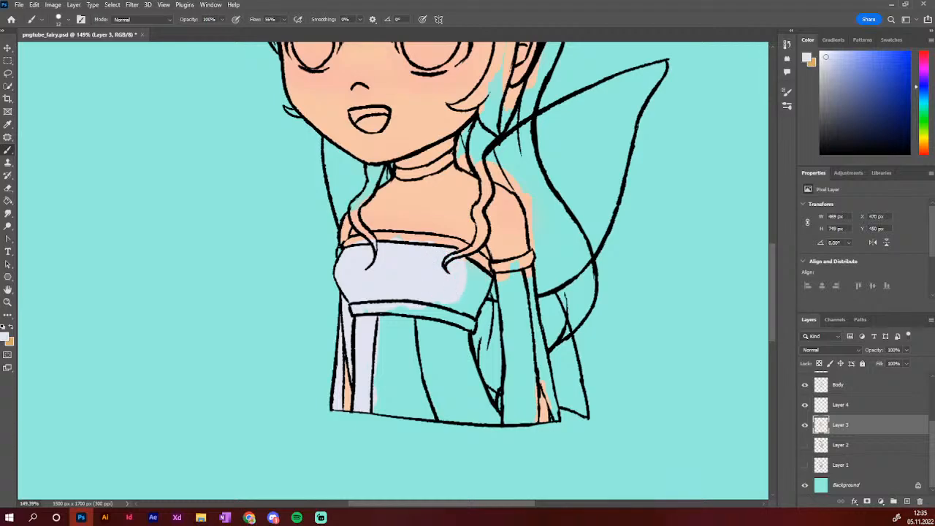
mouse_move(466, 329)
mouse_down()
mouse_move(453, 307)
mouse_move(424, 301)
mouse_move(472, 319)
mouse_up()
mouse_move(481, 273)
mouse_down()
mouse_move(483, 296)
mouse_move(468, 285)
mouse_move(472, 264)
mouse_move(485, 271)
mouse_move(471, 260)
mouse_up()
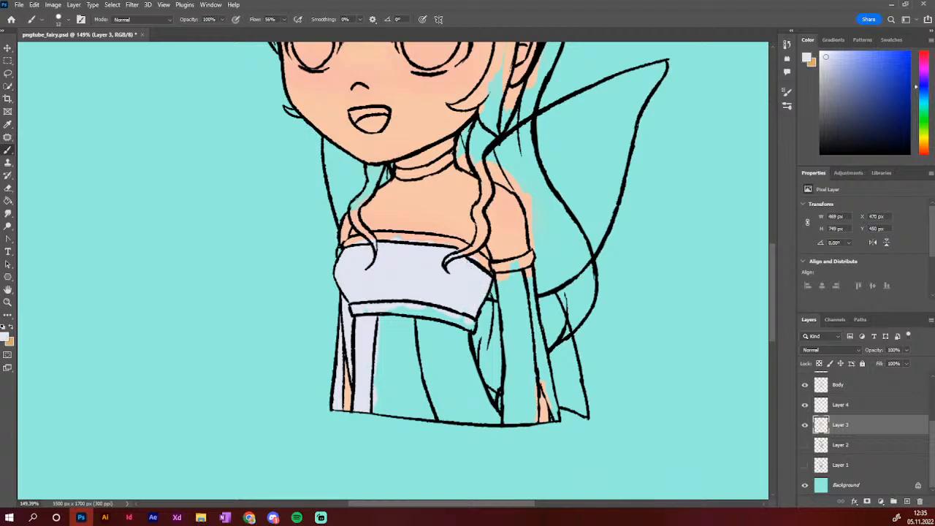
Fill the right skirt panel below the waistband with pale lavender, from its outlines inward
mouse_move(422, 320)
mouse_down()
mouse_move(466, 373)
mouse_move(470, 364)
mouse_up()
mouse_move(457, 320)
mouse_down()
mouse_move(456, 372)
mouse_move(442, 322)
mouse_move(437, 372)
mouse_move(422, 341)
mouse_up()
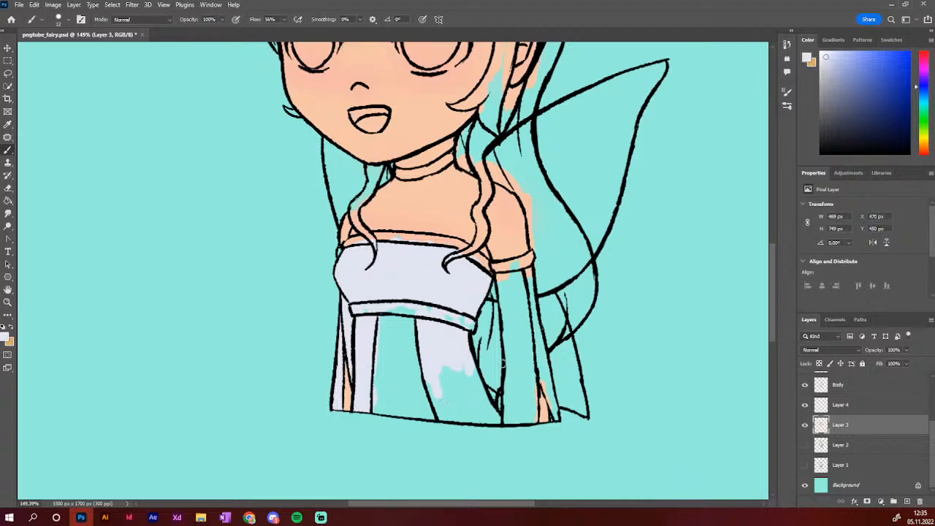
mouse_move(434, 388)
mouse_down()
mouse_move(469, 418)
mouse_move(459, 420)
mouse_move(494, 420)
mouse_up()
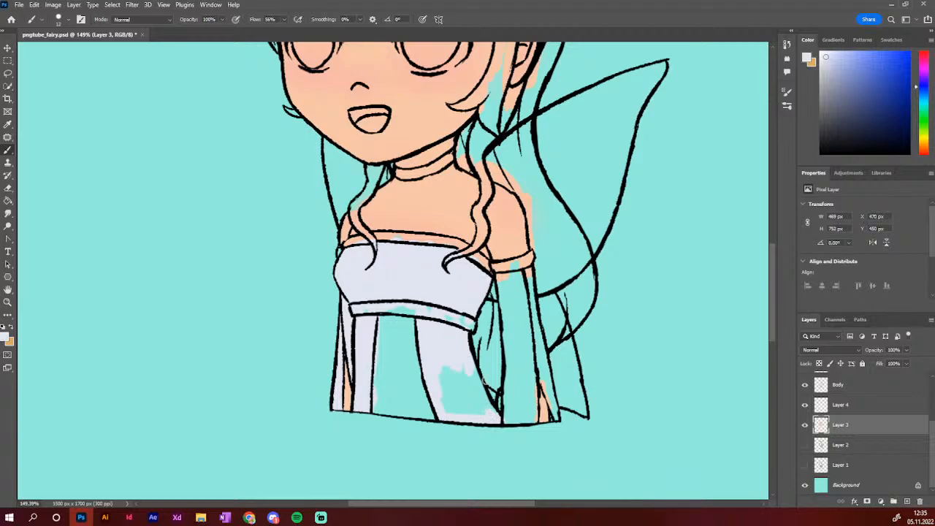
mouse_move(468, 370)
mouse_down()
mouse_move(503, 423)
mouse_move(445, 357)
mouse_move(442, 400)
mouse_move(451, 365)
mouse_move(463, 364)
mouse_move(472, 387)
mouse_up()
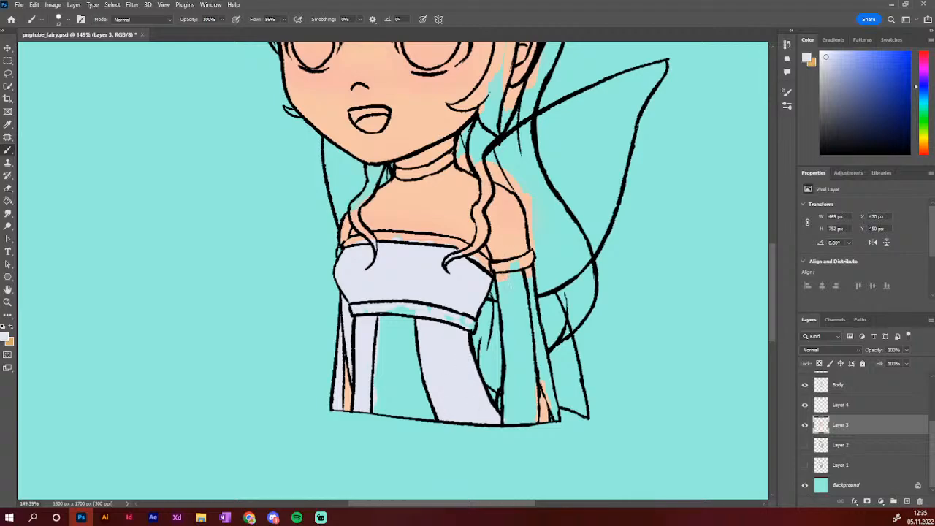
Fill the right sleeve with pale lavender from the armband to the hem, including the narrow outer fold
mouse_move(504, 420)
mouse_down()
mouse_move(537, 418)
mouse_move(530, 419)
mouse_move(532, 360)
mouse_up()
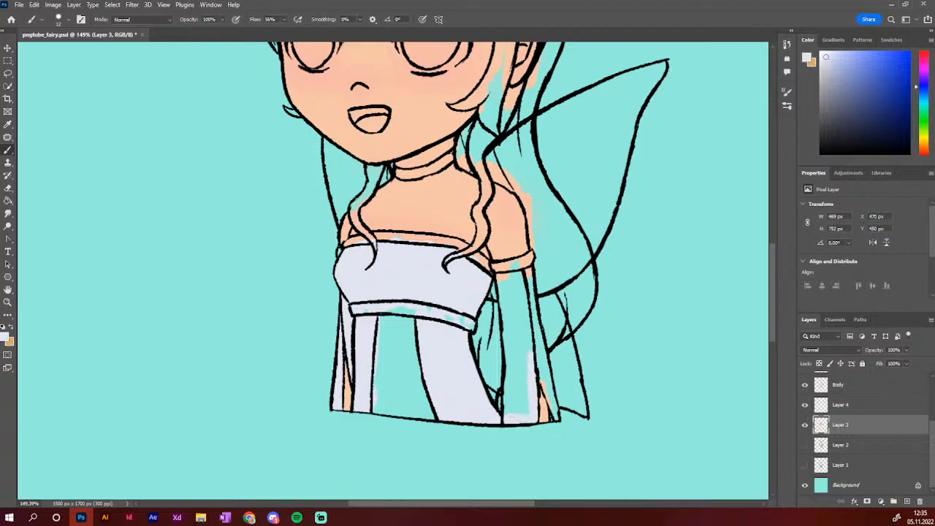
drag(508, 423, 507, 383)
mouse_move(501, 275)
mouse_down()
mouse_move(519, 400)
mouse_move(520, 356)
mouse_move(515, 367)
mouse_move(519, 380)
mouse_move(526, 355)
mouse_up()
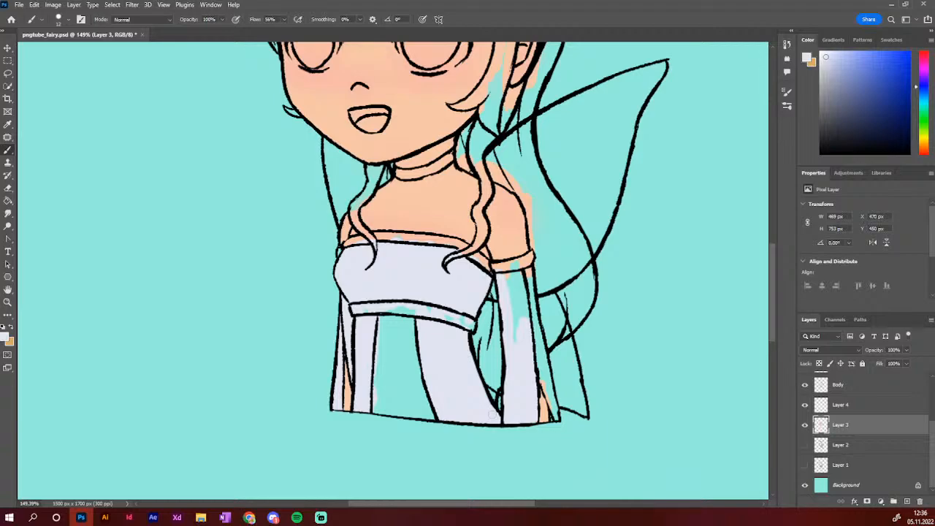
mouse_move(505, 272)
mouse_down()
mouse_move(518, 276)
mouse_move(516, 347)
mouse_move(519, 276)
mouse_move(527, 284)
mouse_move(526, 272)
mouse_move(538, 294)
mouse_move(527, 283)
mouse_up()
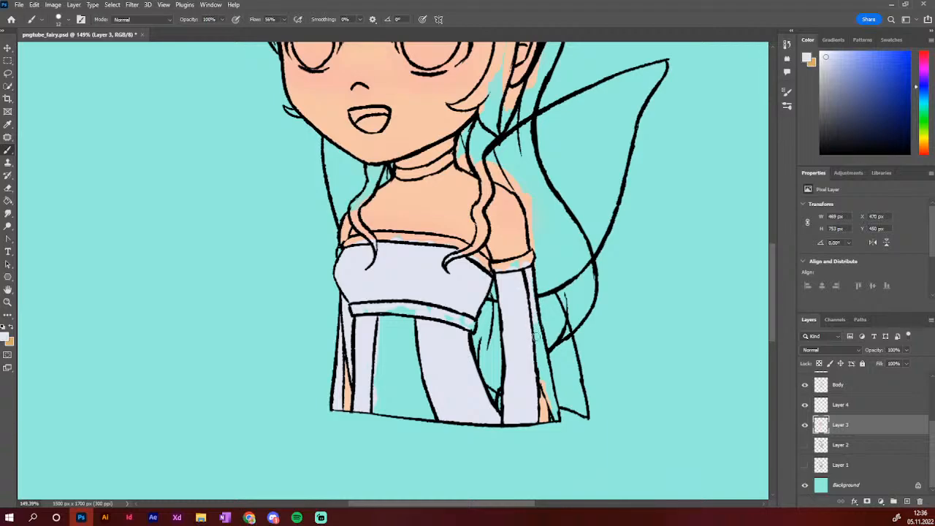
mouse_move(541, 344)
mouse_down()
mouse_move(544, 394)
mouse_move(550, 380)
mouse_move(557, 418)
mouse_up()
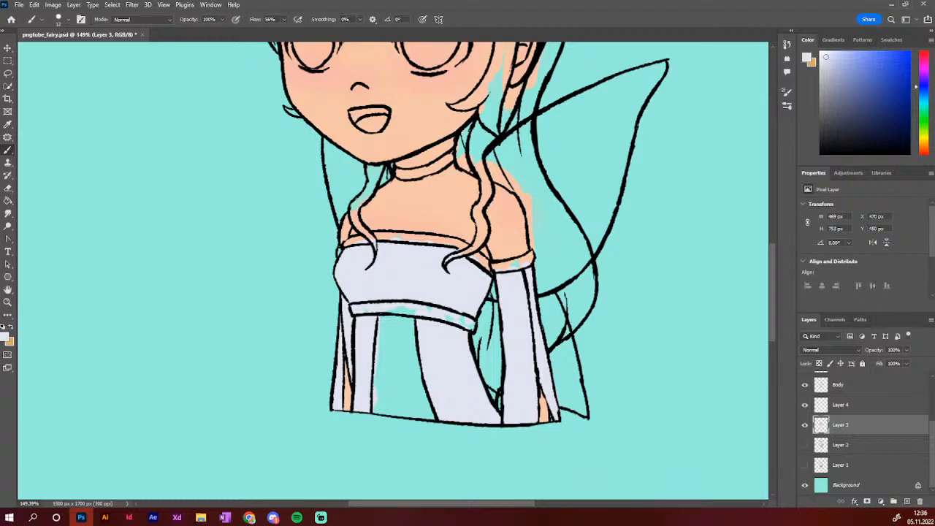
key(e)
key(b)
drag(769, 322, 768, 253)
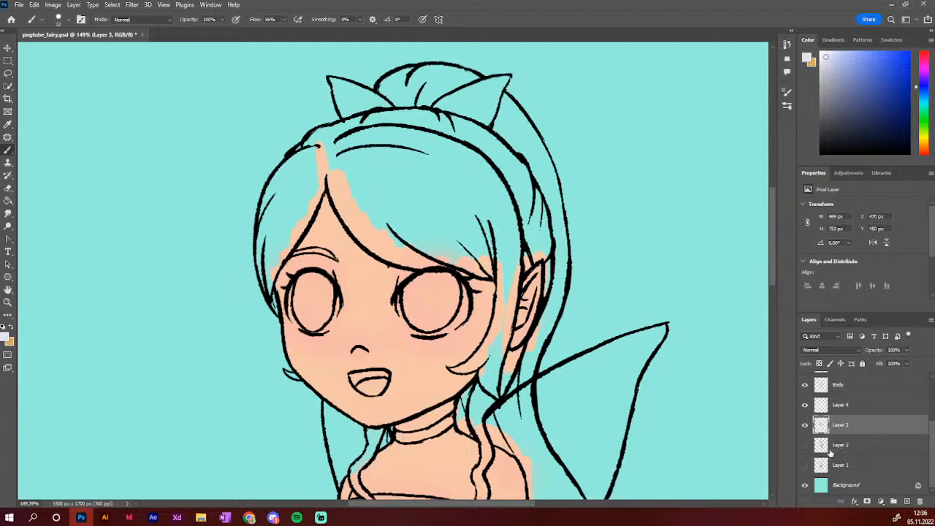
scroll(777, 276, down, 5)
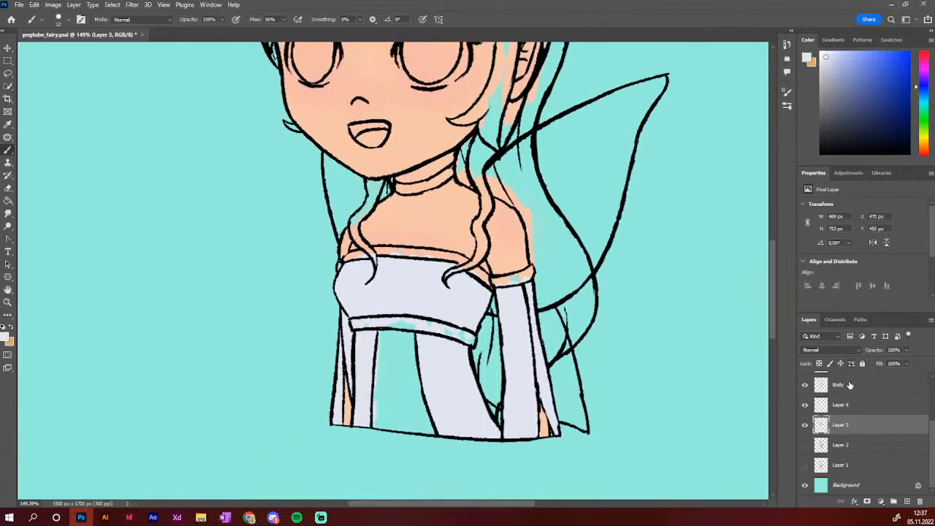
Check what Layer 3 holds by hiding it briefly and showing it again
right_click(863, 432)
click(867, 447)
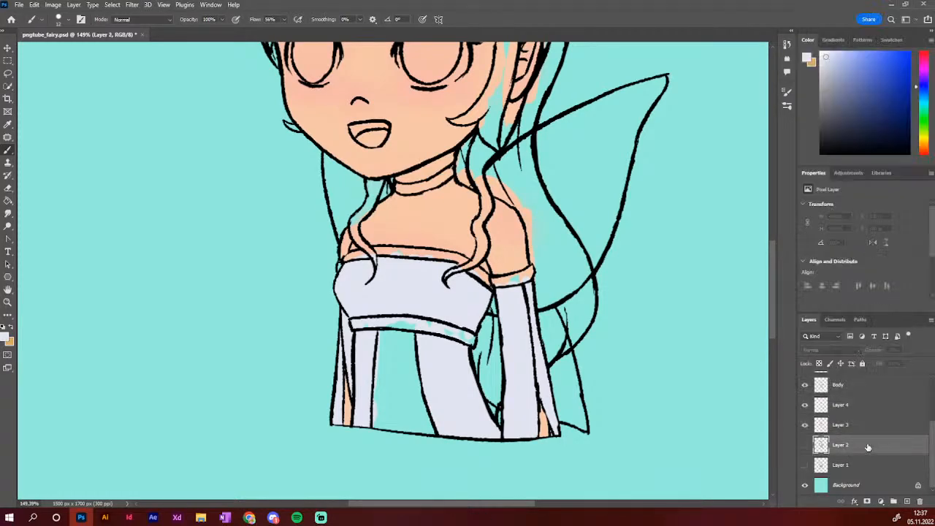
click(866, 426)
click(806, 427)
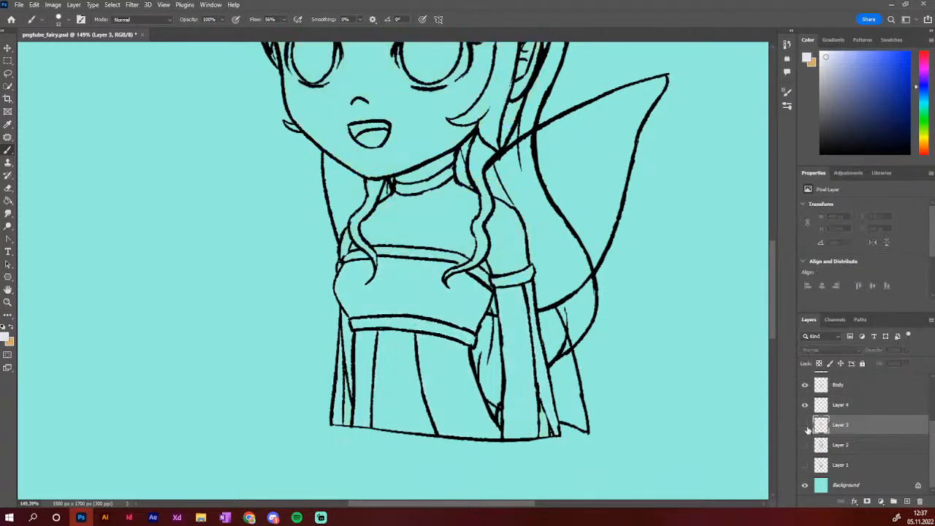
click(806, 427)
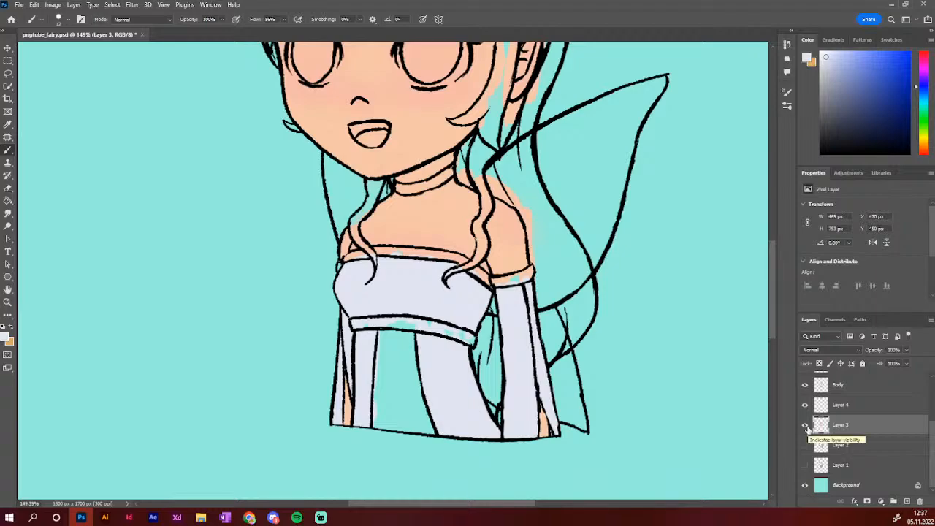
Make Layer 4 the active layer and check its contents against Layer 3 by toggling their visibility, leaving both visible
click(851, 409)
click(806, 408)
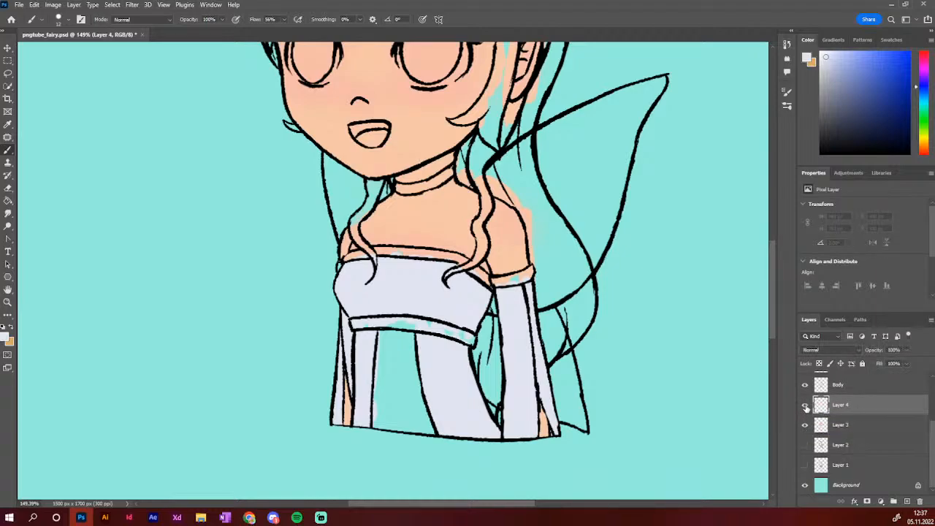
click(805, 407)
click(805, 408)
click(805, 408)
click(806, 426)
click(806, 407)
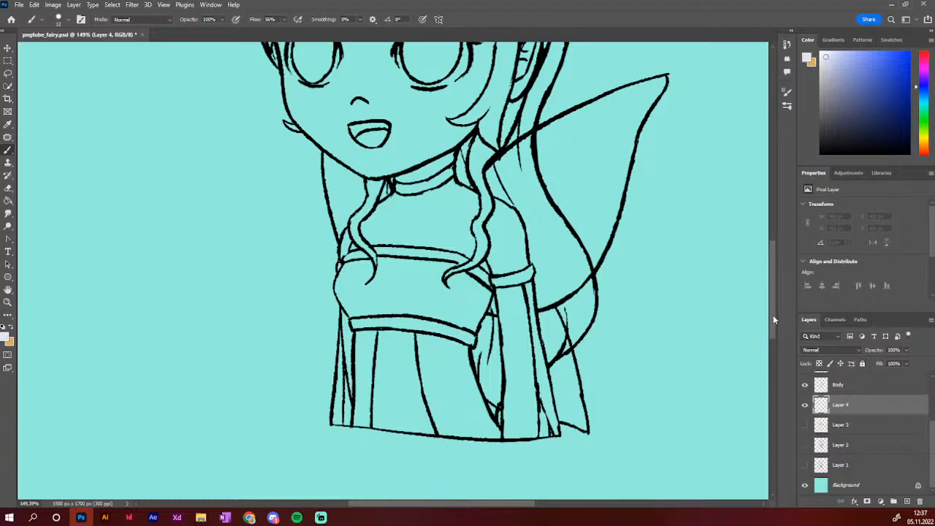
mouse_move(774, 319)
mouse_down()
mouse_move(780, 272)
mouse_move(776, 329)
mouse_move(778, 316)
mouse_up()
click(805, 426)
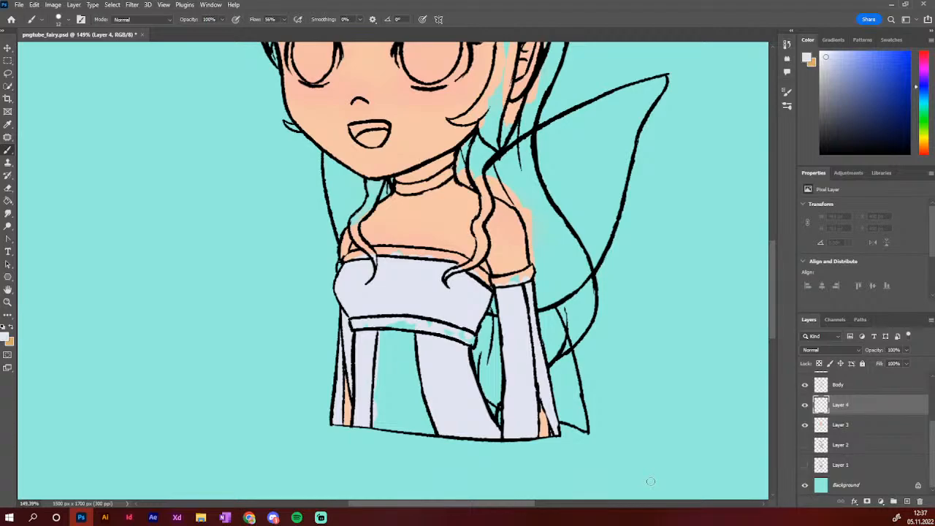
Choose a dark reddish brown and paint the first hair strokes along the outer left edge of the head on Layer 4
drag(774, 288, 772, 244)
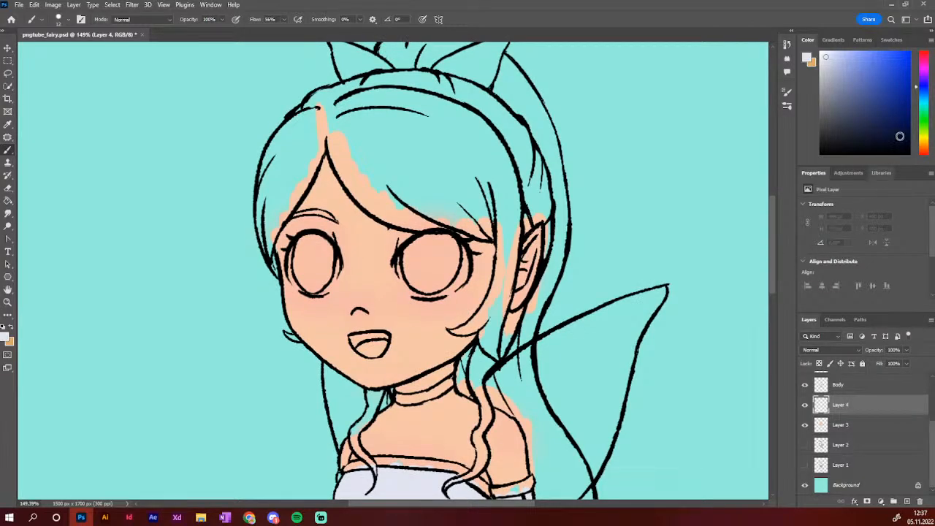
click(923, 152)
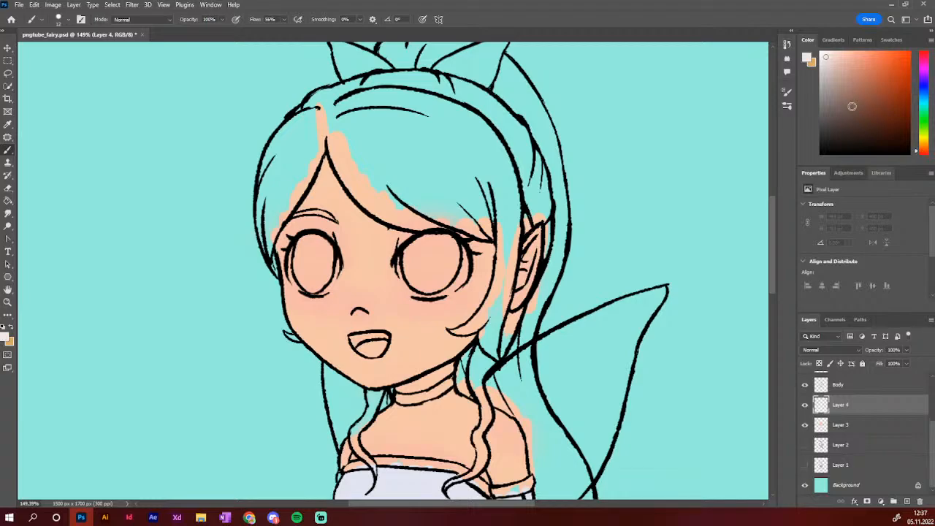
click(852, 109)
click(882, 113)
click(883, 122)
drag(315, 123, 288, 163)
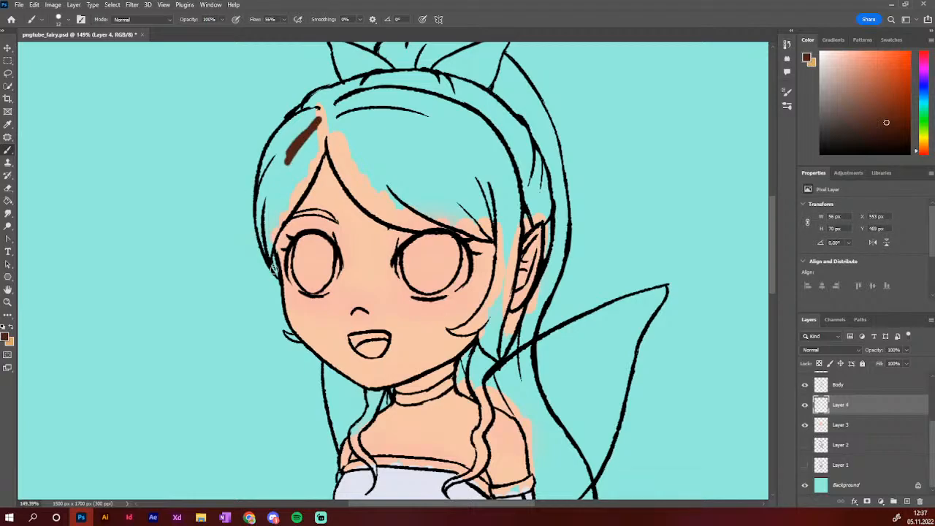
mouse_move(277, 270)
mouse_down()
mouse_move(257, 199)
mouse_move(283, 134)
mouse_move(260, 194)
mouse_move(263, 216)
mouse_move(267, 157)
mouse_move(332, 84)
mouse_up()
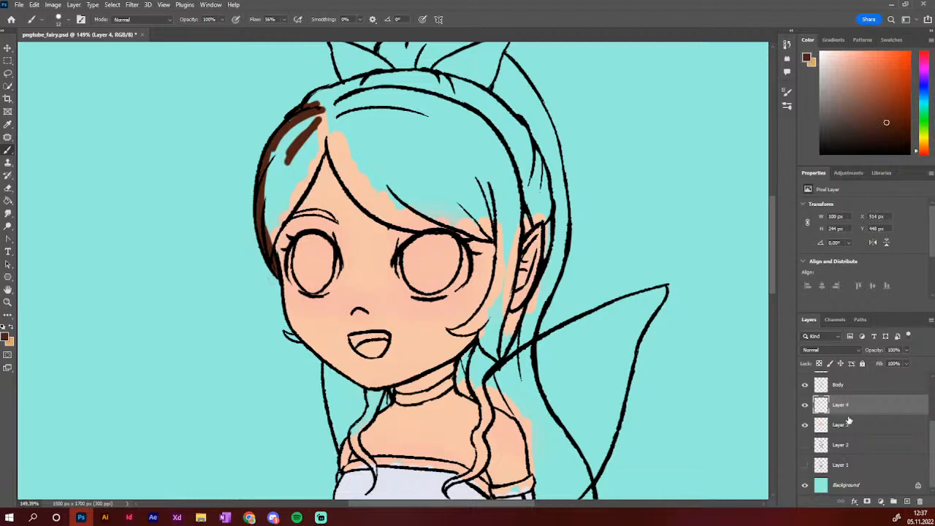
Fill the hair section left of the parting, the left eyebrow and the hair towards the crown with dark brown
alt+click(277, 252)
alt+click(271, 244)
mouse_move(267, 234)
mouse_down()
mouse_move(323, 140)
mouse_move(320, 156)
mouse_up()
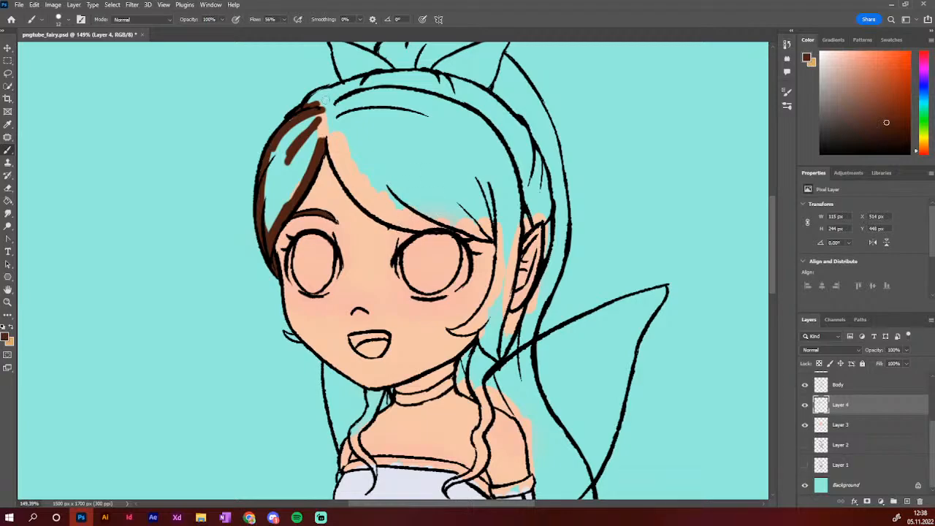
mouse_move(287, 202)
mouse_down()
mouse_move(267, 235)
mouse_move(326, 116)
mouse_move(295, 159)
mouse_move(295, 118)
mouse_move(265, 190)
mouse_move(263, 170)
mouse_move(280, 137)
mouse_move(294, 147)
mouse_move(319, 107)
mouse_move(339, 96)
mouse_move(288, 175)
mouse_move(275, 185)
mouse_move(317, 94)
mouse_move(369, 79)
mouse_move(414, 87)
mouse_move(379, 76)
mouse_move(426, 75)
mouse_move(407, 71)
mouse_move(415, 75)
mouse_move(350, 92)
mouse_move(307, 124)
mouse_up()
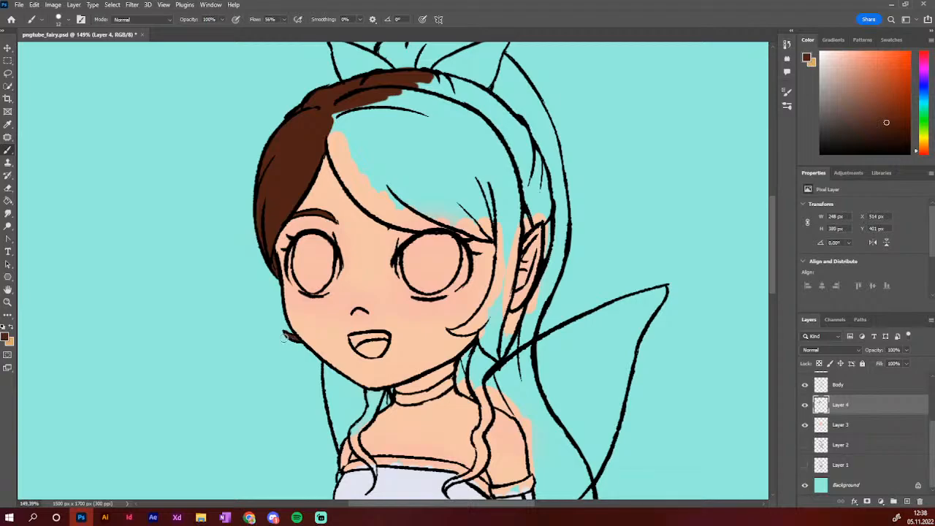
Tidy the dark brown on the small hair tip beside the left cheek with the Eraser, then return to the Brush
key(e)
key(b)
key(e)
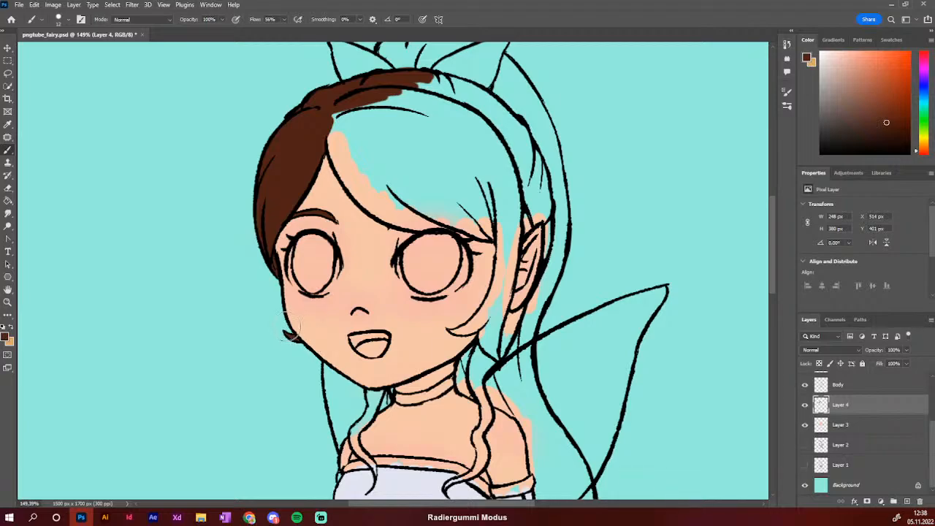
key(b)
Fill the lock in front of the ear and the hair just below the ear with dark brown
mouse_move(503, 236)
mouse_down()
mouse_move(500, 269)
mouse_move(501, 237)
mouse_move(506, 264)
mouse_move(515, 241)
mouse_move(511, 272)
mouse_up()
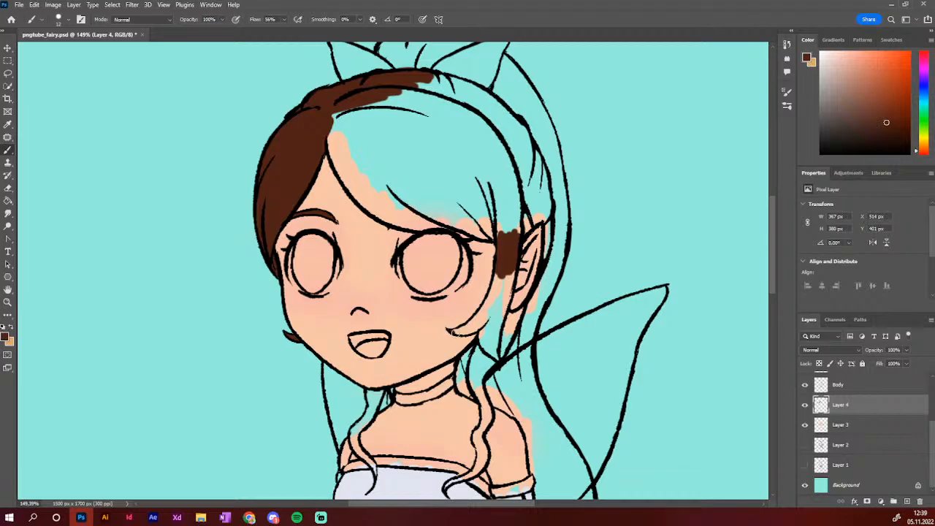
drag(460, 332, 496, 274)
mouse_move(464, 332)
mouse_down()
mouse_move(490, 312)
mouse_move(511, 267)
mouse_move(504, 310)
mouse_move(483, 338)
mouse_up()
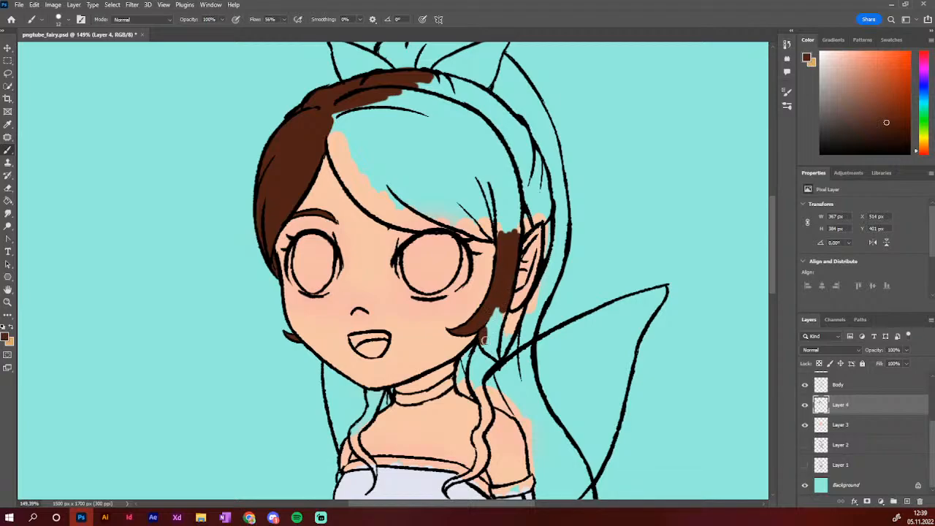
mouse_move(484, 338)
mouse_down()
mouse_move(504, 300)
mouse_move(481, 355)
mouse_move(489, 366)
mouse_move(517, 315)
mouse_move(505, 348)
mouse_up()
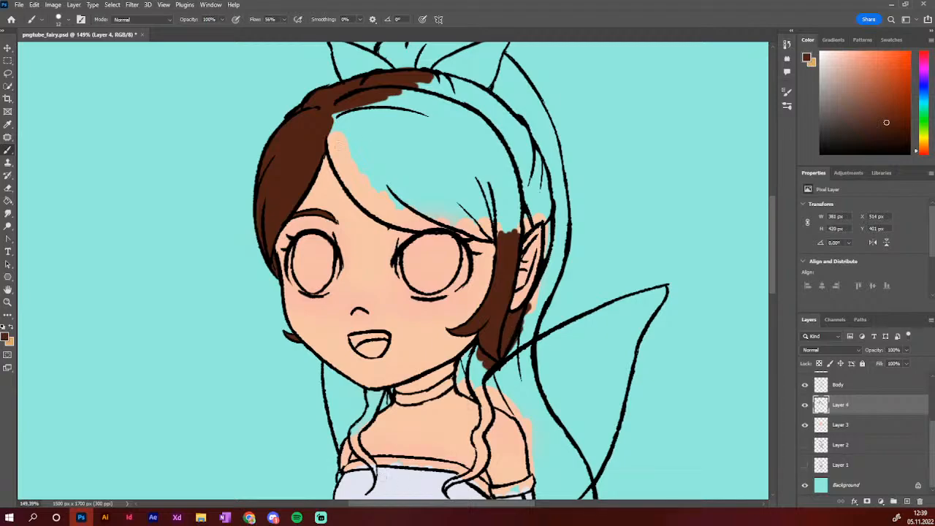
Fill the swept fringe with dark brown, from its lower edge above the eye up to the crown
mouse_move(337, 146)
mouse_down()
mouse_move(356, 198)
mouse_move(386, 218)
mouse_move(482, 234)
mouse_up()
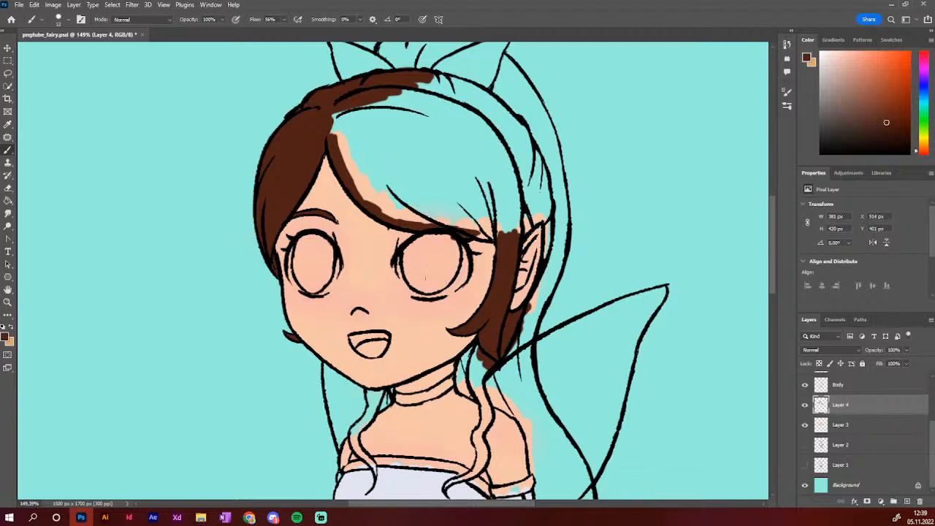
mouse_move(465, 241)
mouse_down()
mouse_move(453, 236)
mouse_move(501, 231)
mouse_up()
mouse_move(341, 142)
mouse_down()
mouse_move(355, 115)
mouse_move(371, 146)
mouse_move(387, 110)
mouse_move(380, 153)
mouse_move(354, 171)
mouse_move(373, 201)
mouse_move(355, 154)
mouse_move(365, 165)
mouse_move(357, 167)
mouse_move(372, 155)
mouse_move(364, 165)
mouse_move(385, 162)
mouse_move(376, 179)
mouse_move(395, 191)
mouse_move(388, 199)
mouse_move(394, 209)
mouse_move(410, 203)
mouse_move(395, 216)
mouse_move(422, 204)
mouse_move(388, 194)
mouse_move(417, 215)
mouse_move(450, 209)
mouse_move(464, 212)
mouse_move(446, 221)
mouse_move(484, 219)
mouse_move(461, 226)
mouse_move(528, 226)
mouse_move(504, 206)
mouse_move(513, 198)
mouse_move(451, 207)
mouse_move(482, 194)
mouse_move(435, 207)
mouse_move(475, 179)
mouse_move(397, 194)
mouse_move(483, 148)
mouse_move(409, 172)
mouse_move(453, 139)
mouse_move(372, 177)
mouse_move(453, 129)
mouse_move(410, 135)
mouse_move(455, 113)
mouse_move(392, 129)
mouse_move(442, 102)
mouse_move(387, 119)
mouse_move(416, 87)
mouse_move(412, 78)
mouse_move(426, 96)
mouse_move(372, 121)
mouse_move(441, 123)
mouse_up()
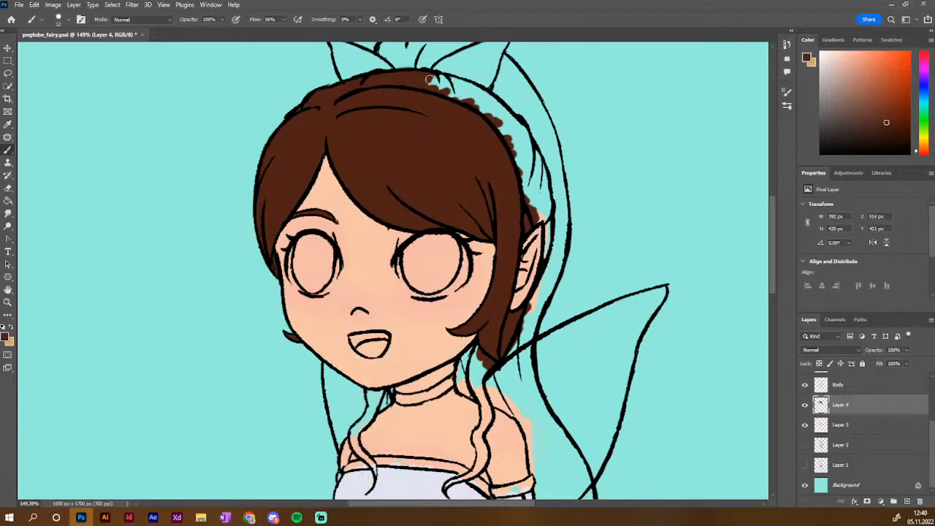
Fill the hair at the back of the head down to the ear and the strands beside the neck with dark brown
mouse_move(429, 79)
mouse_down()
mouse_move(463, 87)
mouse_move(454, 81)
mouse_move(487, 114)
mouse_move(493, 99)
mouse_move(510, 140)
mouse_move(519, 143)
mouse_move(522, 125)
mouse_move(534, 139)
mouse_move(542, 184)
mouse_up()
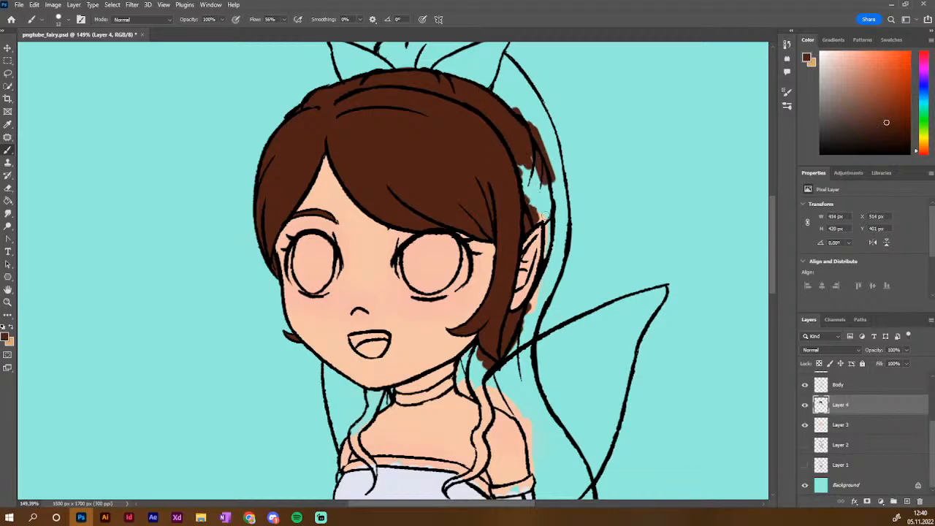
mouse_move(537, 219)
mouse_down()
mouse_move(550, 201)
mouse_move(546, 219)
mouse_move(540, 179)
mouse_move(530, 204)
mouse_move(534, 188)
mouse_up()
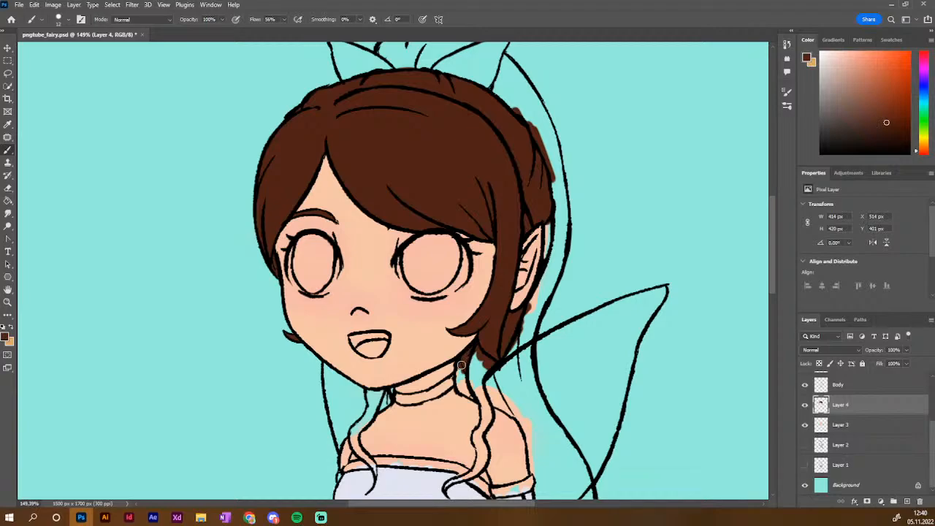
mouse_move(459, 378)
mouse_down()
mouse_move(478, 401)
mouse_move(477, 354)
mouse_move(490, 347)
mouse_move(497, 371)
mouse_up()
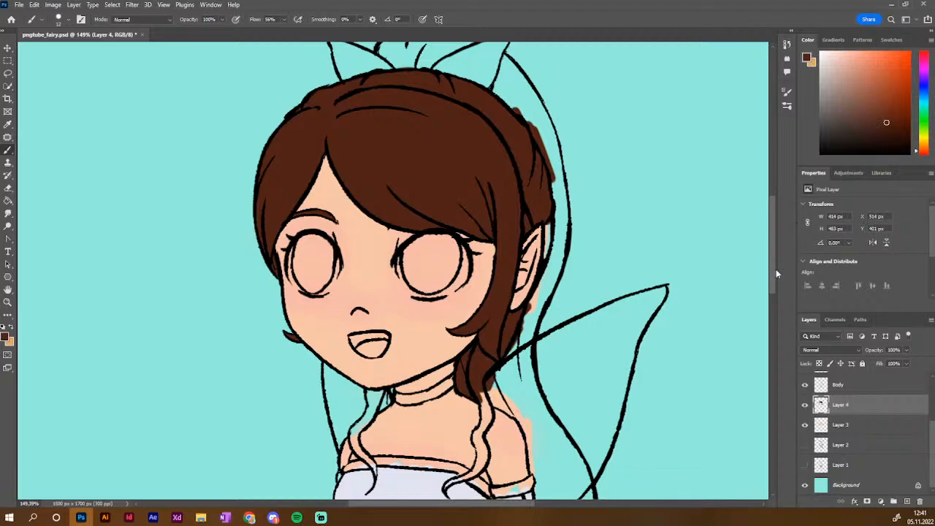
Fill the top of the ponytail between the two bow points with dark brown
scroll(776, 265, up, 3)
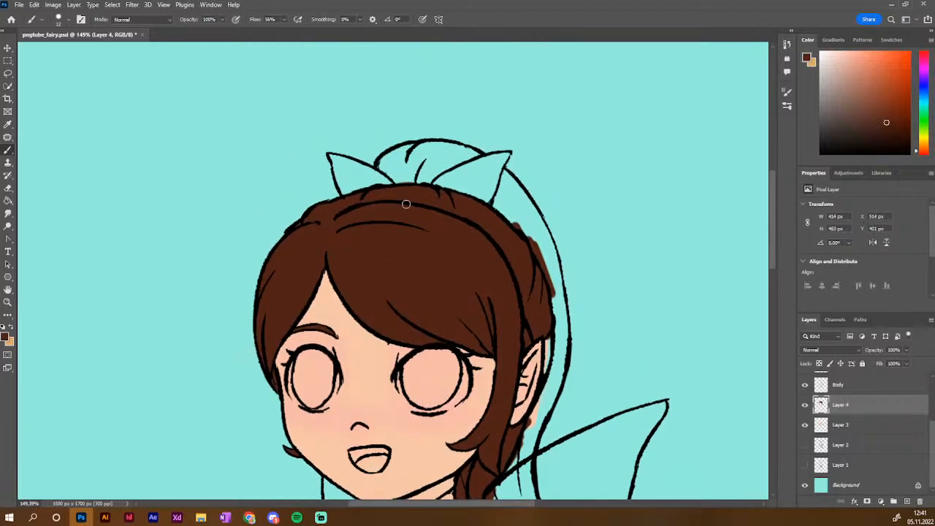
drag(380, 166, 389, 171)
mouse_move(383, 169)
mouse_down()
mouse_move(439, 170)
mouse_move(436, 177)
mouse_move(480, 154)
mouse_move(424, 146)
mouse_move(437, 145)
mouse_move(382, 160)
mouse_move(415, 149)
mouse_move(386, 160)
mouse_move(470, 156)
mouse_up()
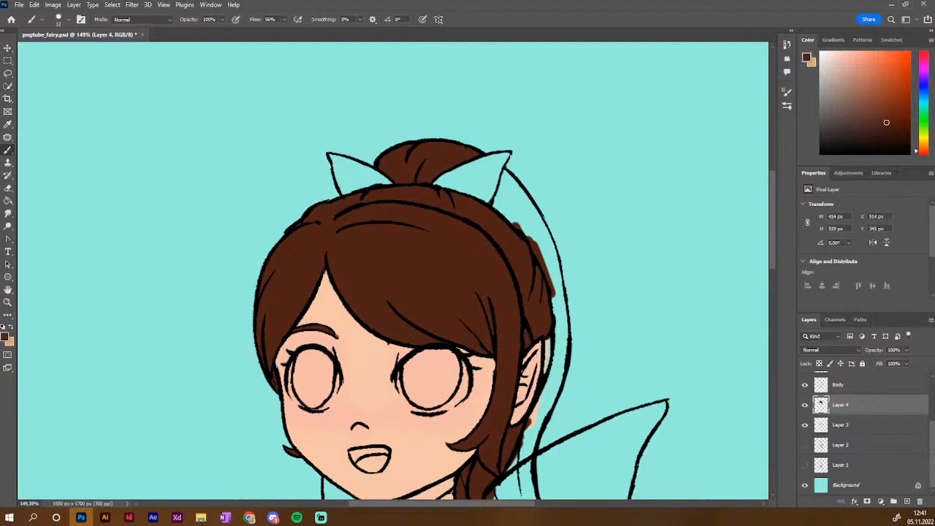
Fill the ponytail running down behind the head with dark brown, from the bow to below the ear
scroll(772, 182, down, 3)
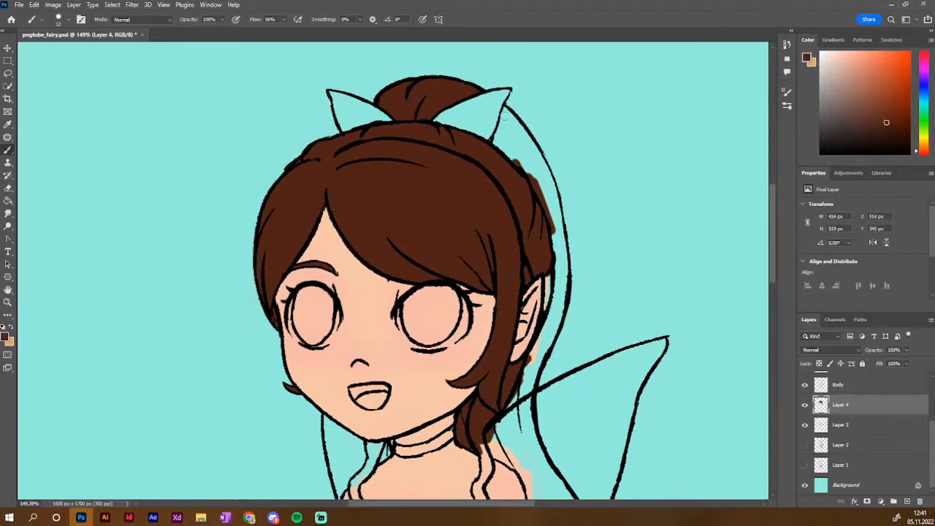
mouse_move(504, 114)
mouse_down()
mouse_move(494, 146)
mouse_move(513, 116)
mouse_move(509, 167)
mouse_move(526, 176)
mouse_move(523, 128)
mouse_move(540, 183)
mouse_move(542, 155)
mouse_move(557, 196)
mouse_move(545, 185)
mouse_move(563, 251)
mouse_move(553, 298)
mouse_up()
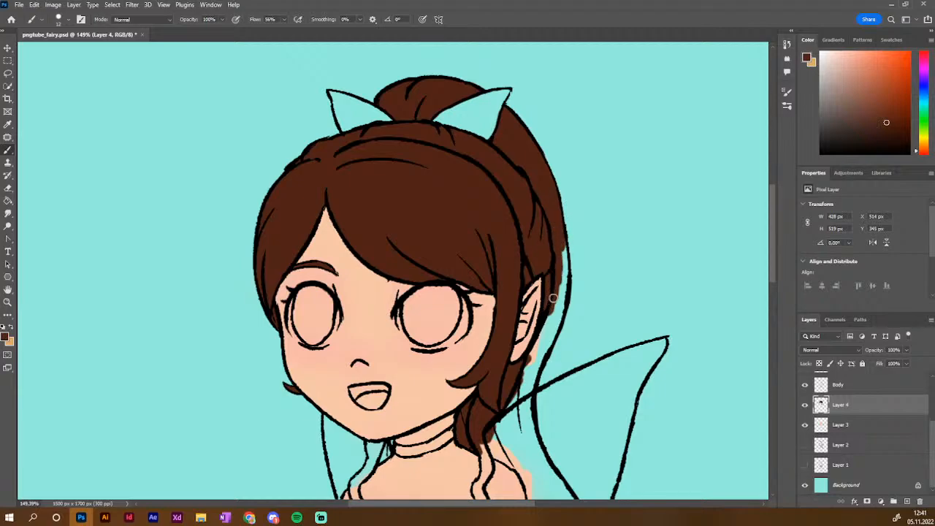
mouse_move(553, 298)
mouse_down()
mouse_move(564, 250)
mouse_move(558, 314)
mouse_up()
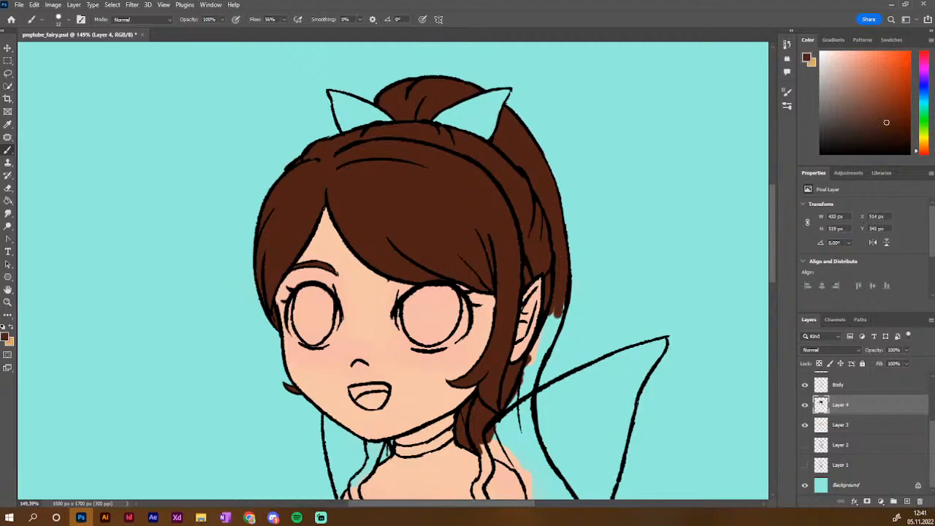
drag(772, 253, 771, 285)
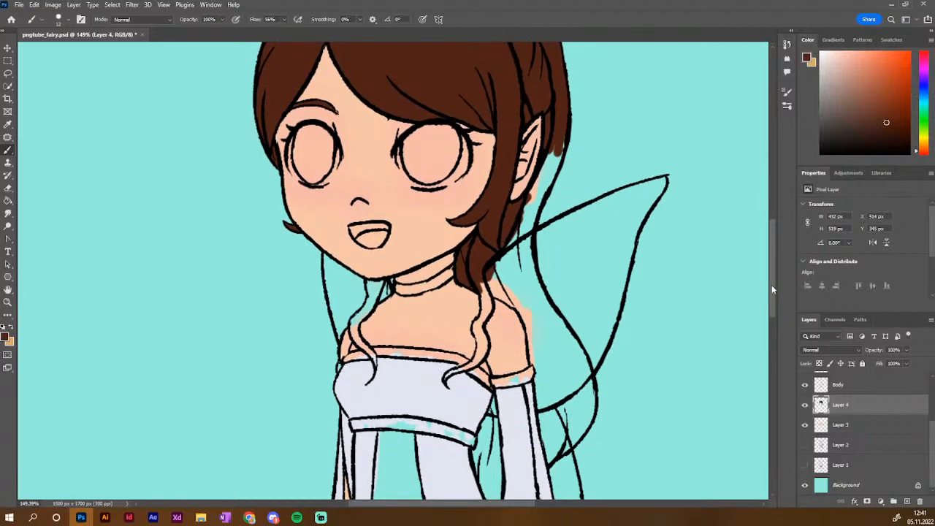
mouse_move(540, 172)
mouse_down()
mouse_move(538, 204)
mouse_move(531, 200)
mouse_move(544, 160)
mouse_move(564, 133)
mouse_move(524, 241)
mouse_up()
Fill the loose hair behind the neck and right shoulder with dark brown, undoing and repainting the first stroke along the shoulder
mouse_move(486, 285)
mouse_down()
mouse_move(512, 294)
mouse_move(506, 301)
mouse_move(527, 316)
mouse_up()
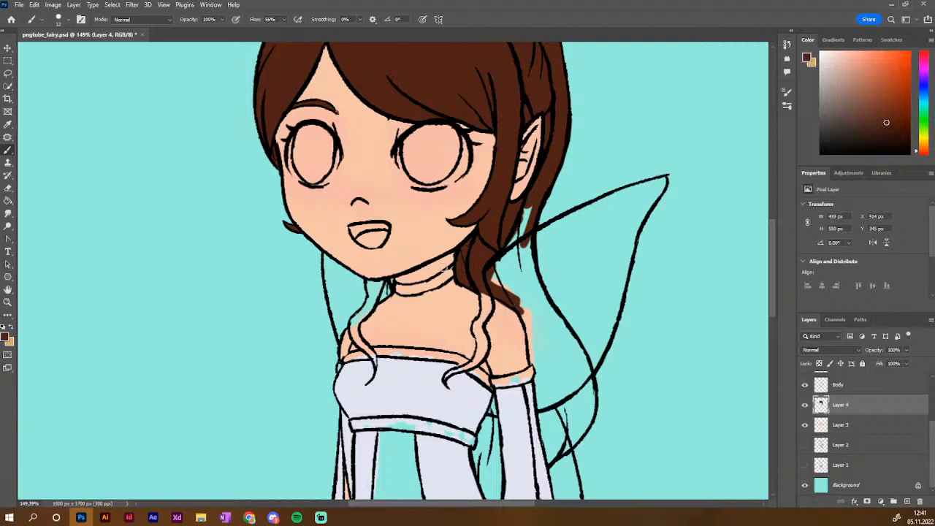
key(ctrl+z)
drag(484, 285, 503, 298)
drag(532, 359, 532, 334)
drag(518, 302, 529, 338)
mouse_move(502, 289)
mouse_down()
mouse_move(502, 266)
mouse_move(502, 281)
mouse_move(540, 293)
mouse_move(526, 245)
mouse_move(506, 267)
mouse_move(530, 201)
mouse_move(521, 256)
mouse_up()
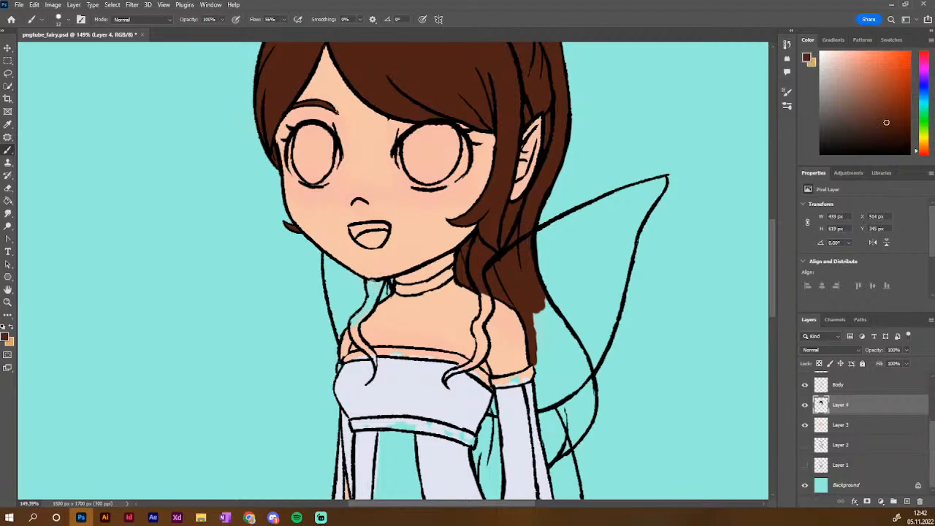
Fill the two wavy locks hanging over the shoulders and bodice with dark brown, down to their tips
mouse_move(372, 284)
mouse_down()
mouse_move(390, 282)
mouse_move(370, 291)
mouse_move(389, 292)
mouse_move(357, 318)
mouse_up()
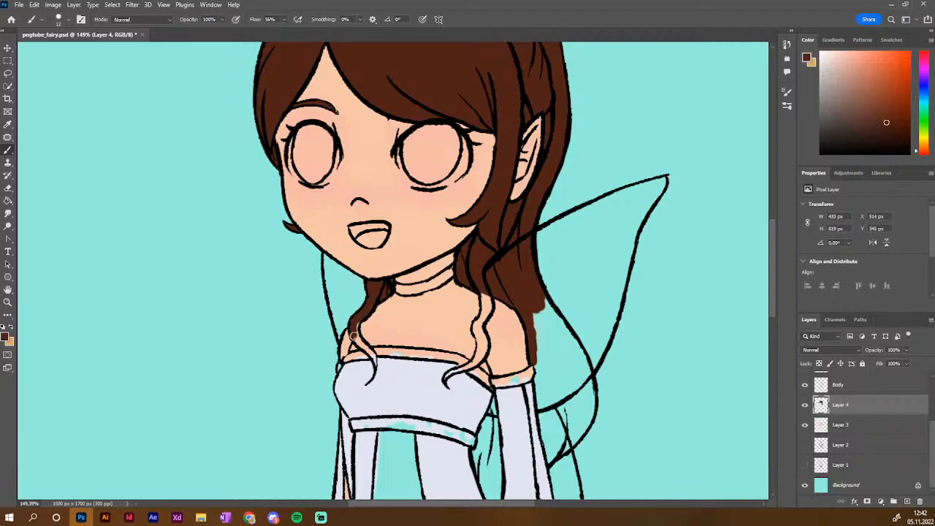
drag(351, 328, 378, 367)
drag(447, 375, 484, 348)
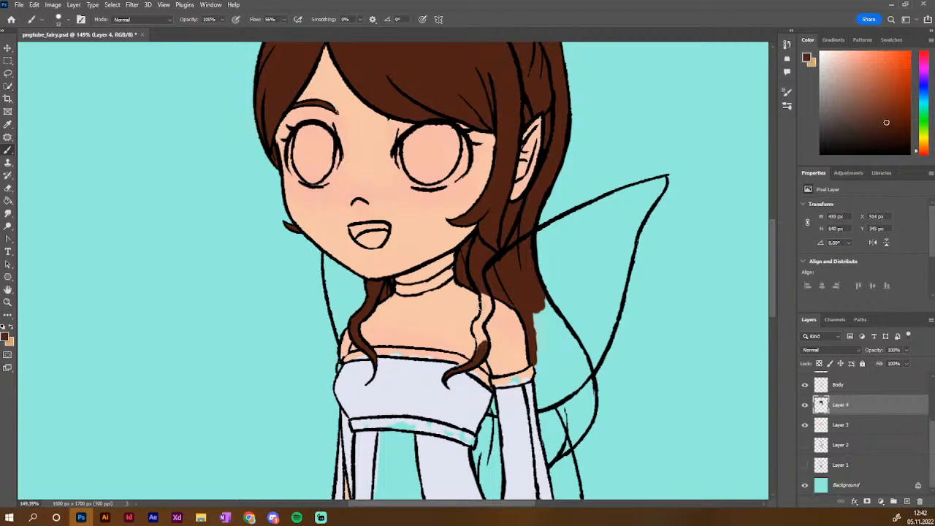
mouse_move(484, 292)
mouse_down()
mouse_move(479, 353)
mouse_move(481, 334)
mouse_move(485, 345)
mouse_move(472, 363)
mouse_up()
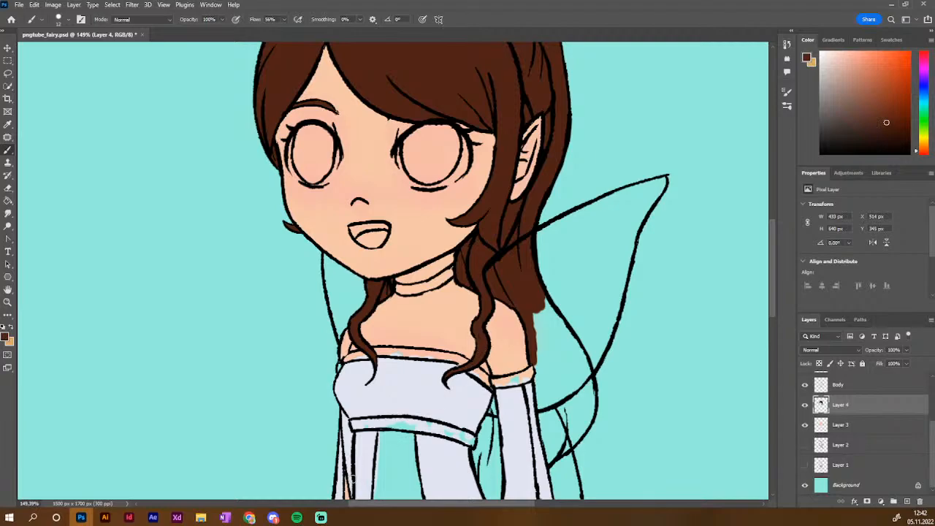
Fill the hair between the bodice and right arm and the long ponytail end behind the arm with dark brown
drag(769, 250, 768, 284)
mouse_move(494, 285)
mouse_down()
mouse_move(481, 314)
mouse_move(494, 260)
mouse_move(495, 314)
mouse_move(495, 293)
mouse_move(481, 334)
mouse_move(495, 361)
mouse_move(495, 310)
mouse_move(492, 341)
mouse_up()
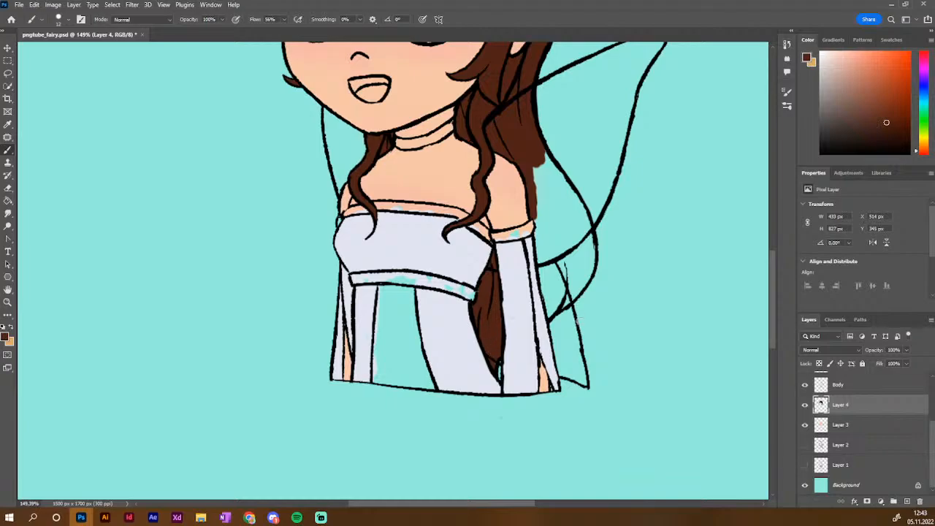
mouse_move(548, 309)
mouse_down()
mouse_move(550, 318)
mouse_move(545, 280)
mouse_up()
mouse_move(538, 223)
mouse_down()
mouse_move(546, 297)
mouse_move(557, 305)
mouse_move(571, 293)
mouse_move(554, 313)
mouse_move(584, 279)
mouse_up()
mouse_move(548, 149)
mouse_down()
mouse_move(543, 174)
mouse_move(573, 194)
mouse_move(557, 170)
mouse_move(591, 234)
mouse_move(588, 277)
mouse_move(591, 244)
mouse_move(567, 271)
mouse_move(585, 274)
mouse_move(548, 268)
mouse_move(550, 282)
mouse_move(560, 280)
mouse_move(540, 182)
mouse_move(546, 165)
mouse_move(569, 234)
mouse_move(589, 261)
mouse_move(566, 265)
mouse_move(565, 276)
mouse_up()
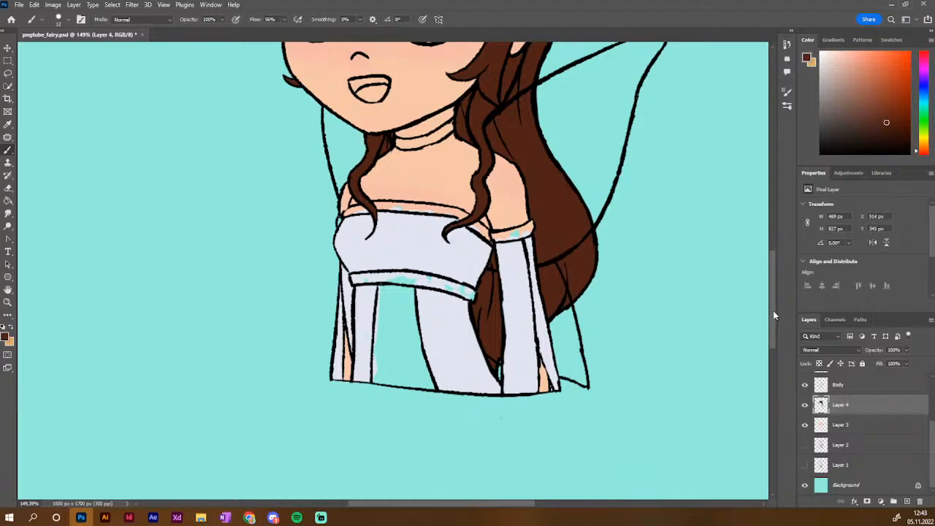
drag(773, 311, 773, 283)
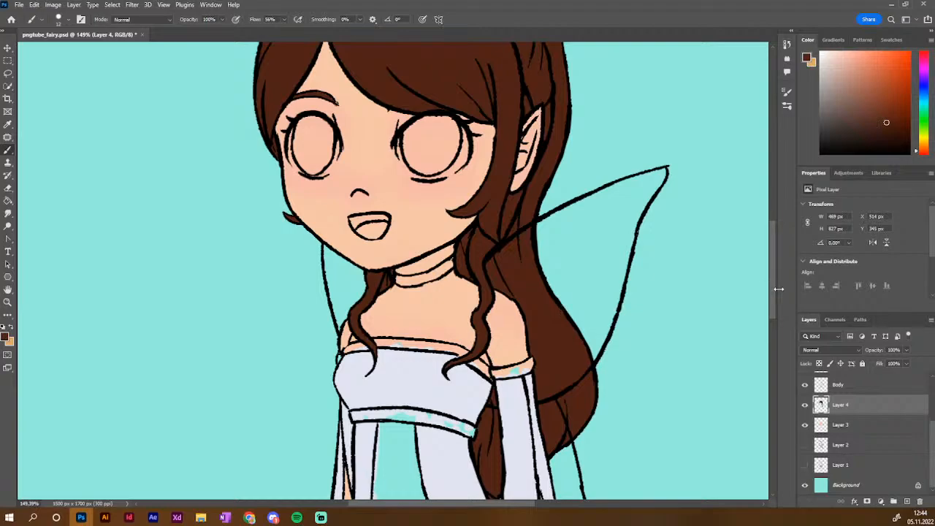
Merge the brown hair layer down into the skin and dress colour layer and add a new empty layer above it
scroll(770, 315, down, 3)
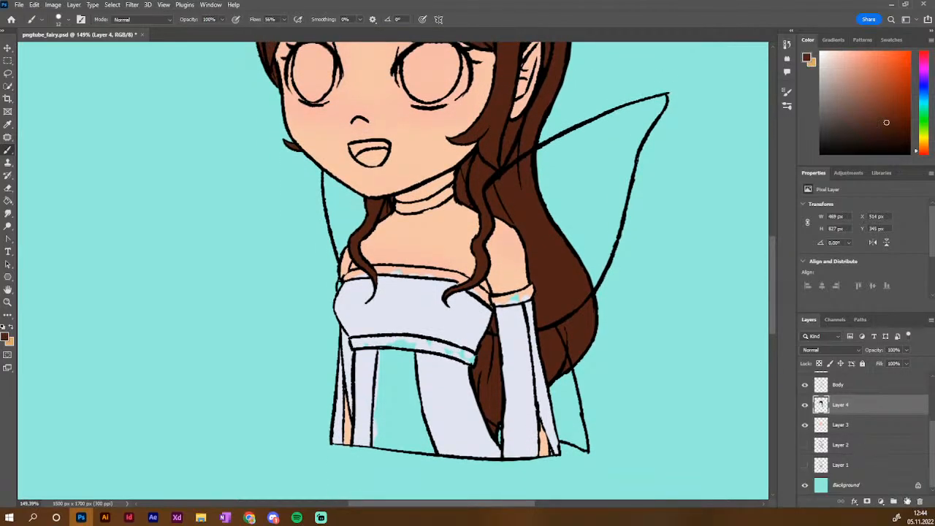
right_click(859, 408)
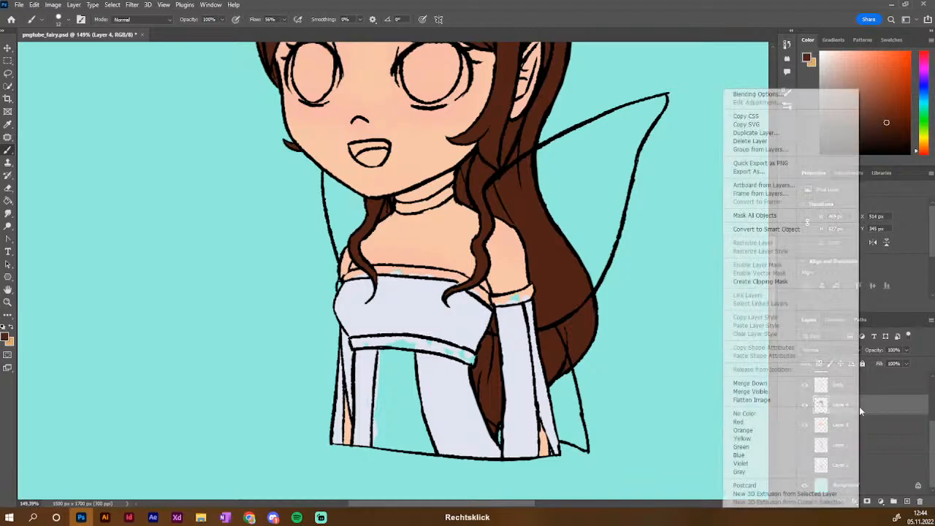
click(776, 384)
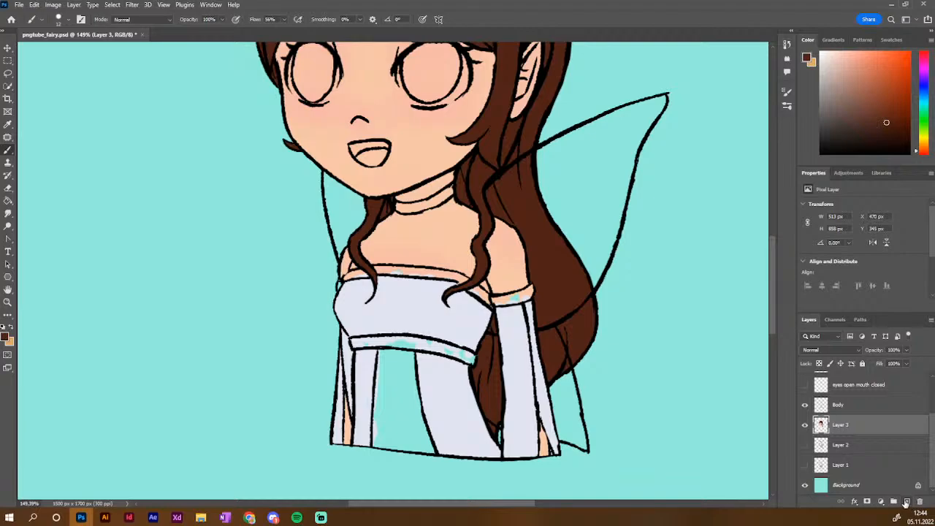
click(906, 502)
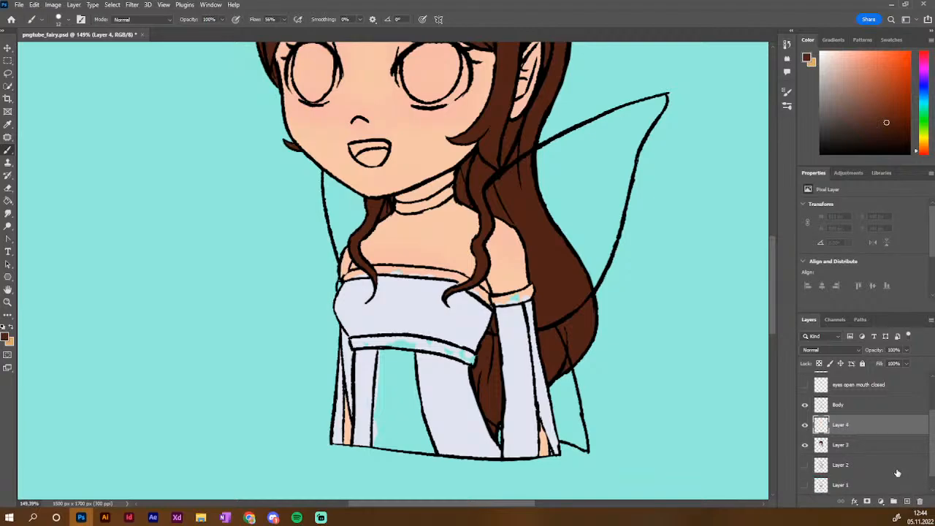
Choose a medium purple and paint the trim along the dress neckline and the bands around the upper arms
click(923, 74)
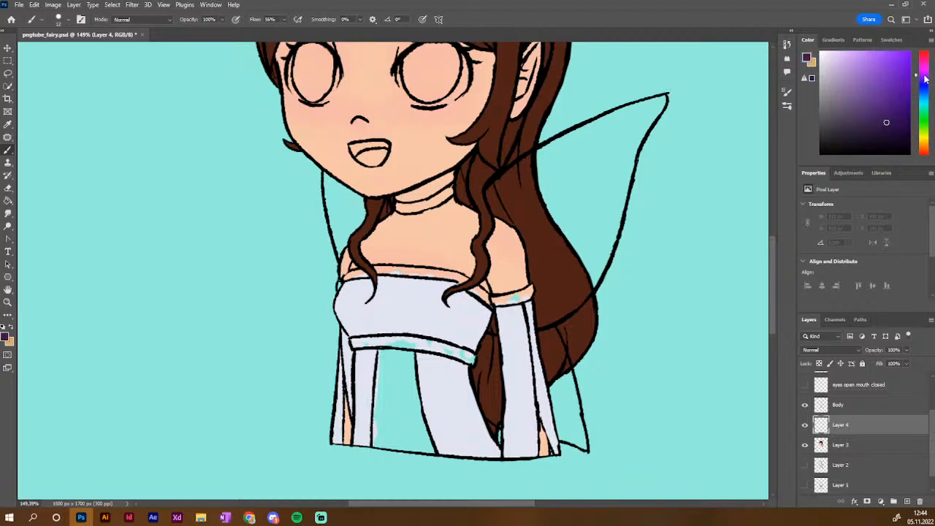
click(874, 72)
mouse_move(870, 83)
mouse_down()
mouse_move(847, 91)
mouse_move(877, 77)
mouse_move(867, 78)
mouse_up()
drag(381, 271, 461, 280)
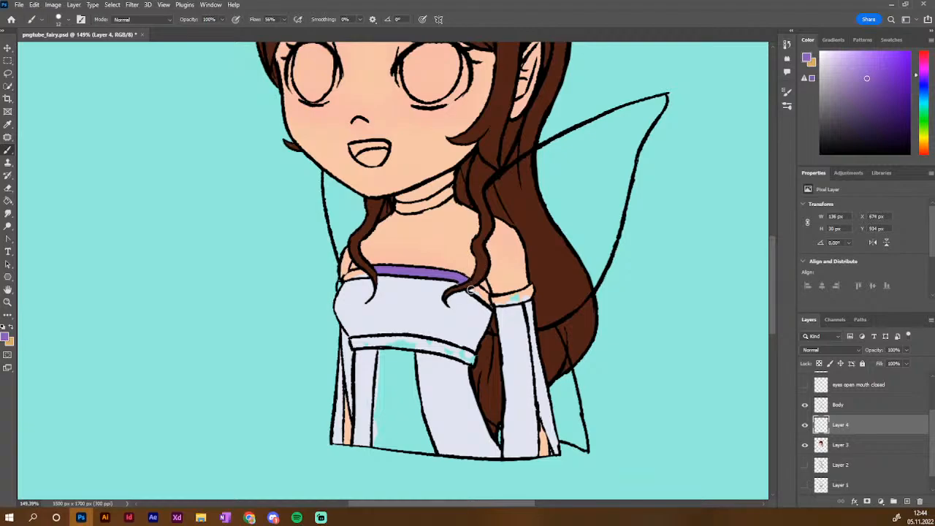
mouse_move(472, 290)
mouse_down()
mouse_move(496, 307)
mouse_move(482, 293)
mouse_up()
mouse_move(492, 300)
mouse_down()
mouse_move(505, 301)
mouse_move(493, 307)
mouse_up()
mouse_move(502, 301)
mouse_down()
mouse_move(513, 297)
mouse_move(494, 304)
mouse_move(531, 289)
mouse_move(522, 302)
mouse_up()
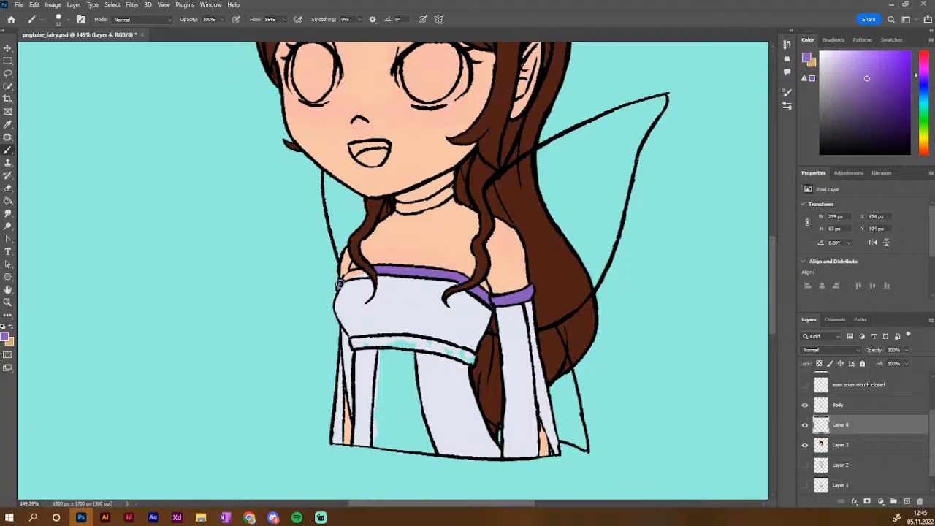
drag(343, 278, 364, 274)
click(858, 445)
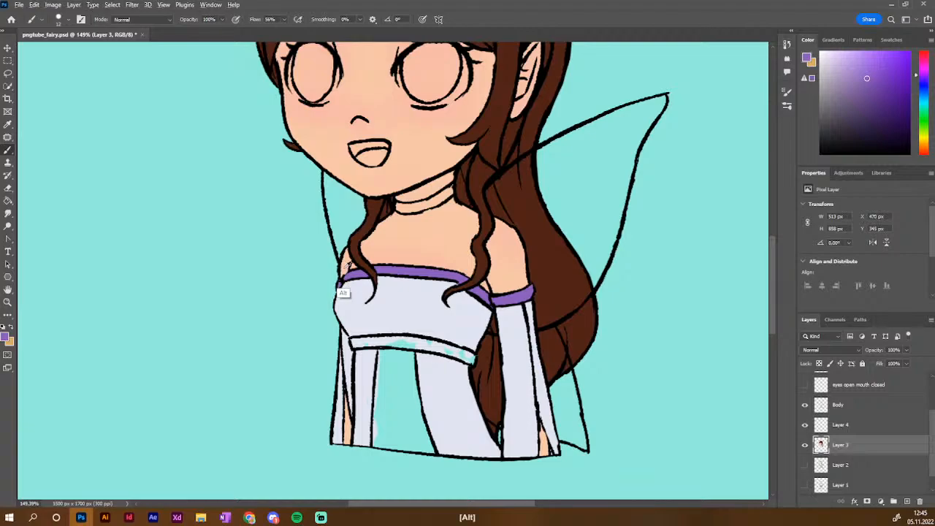
alt+click(341, 274)
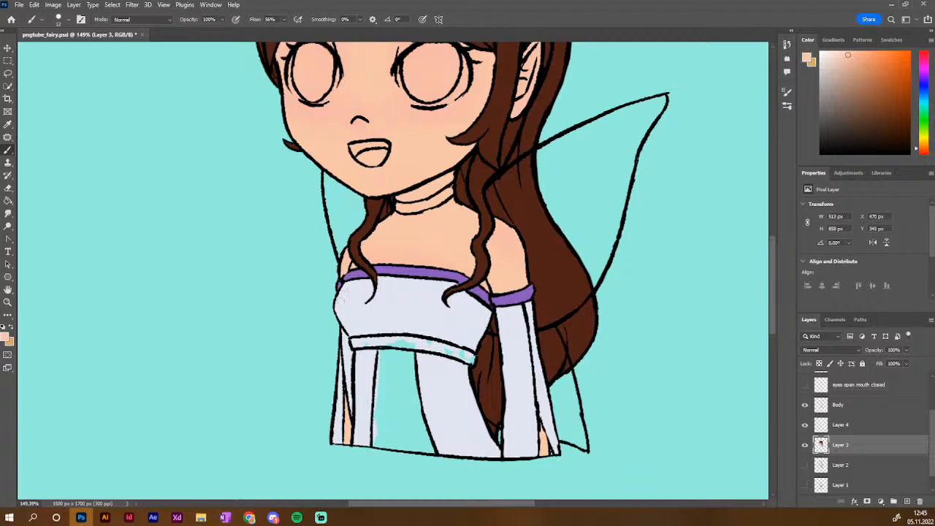
click(824, 425)
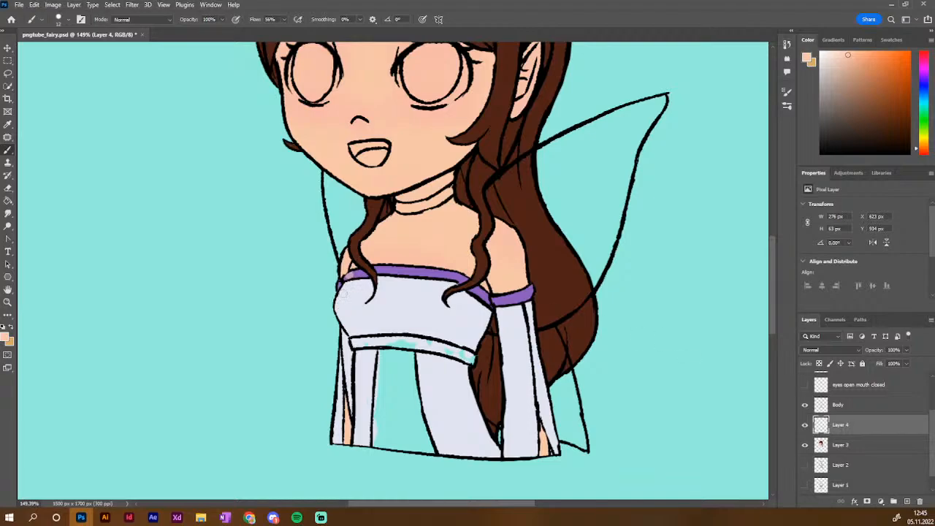
key(ctrl+z)
key(e)
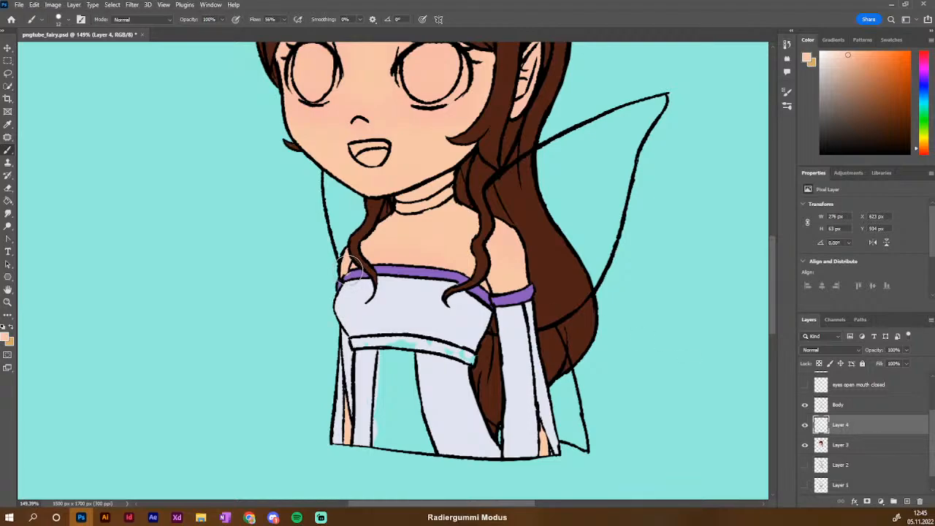
key(b)
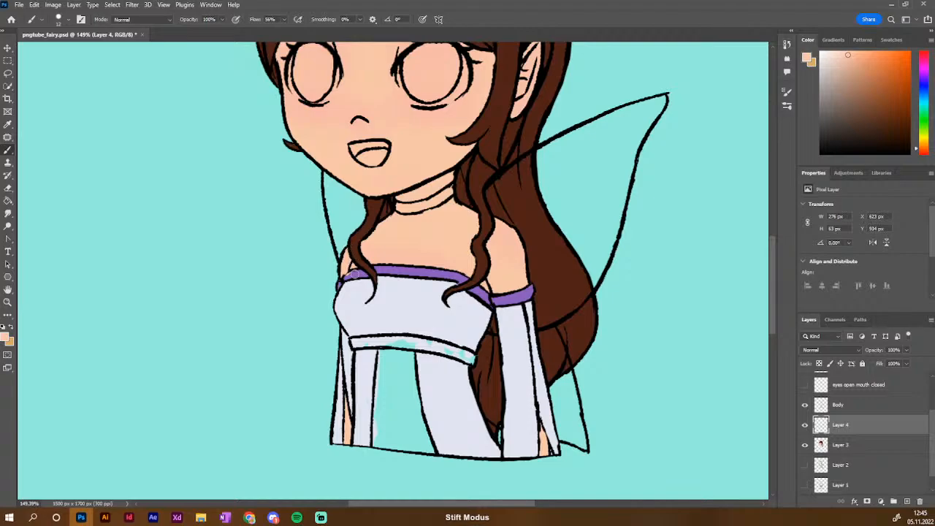
alt+click(354, 277)
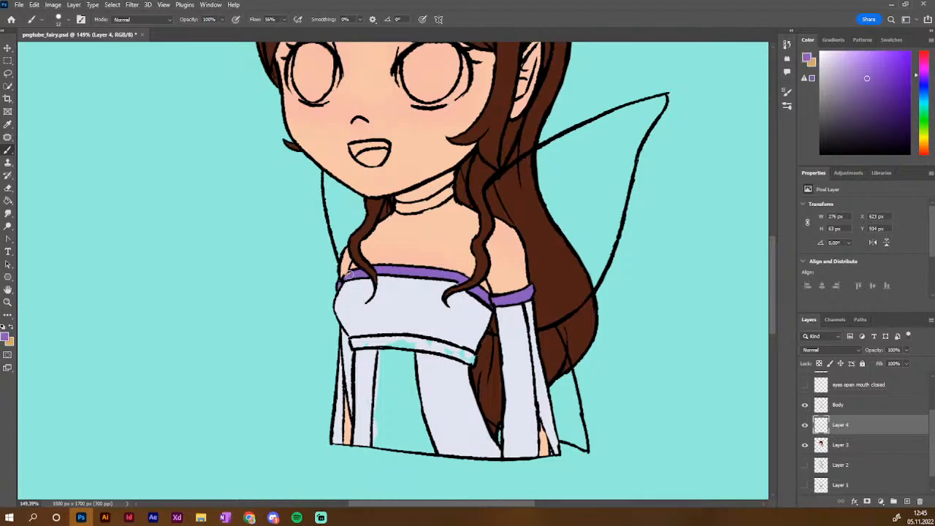
Fill the skirt's centre front panel and the band under the bust with purple, erasing paint that spills past the hem
drag(393, 372, 383, 448)
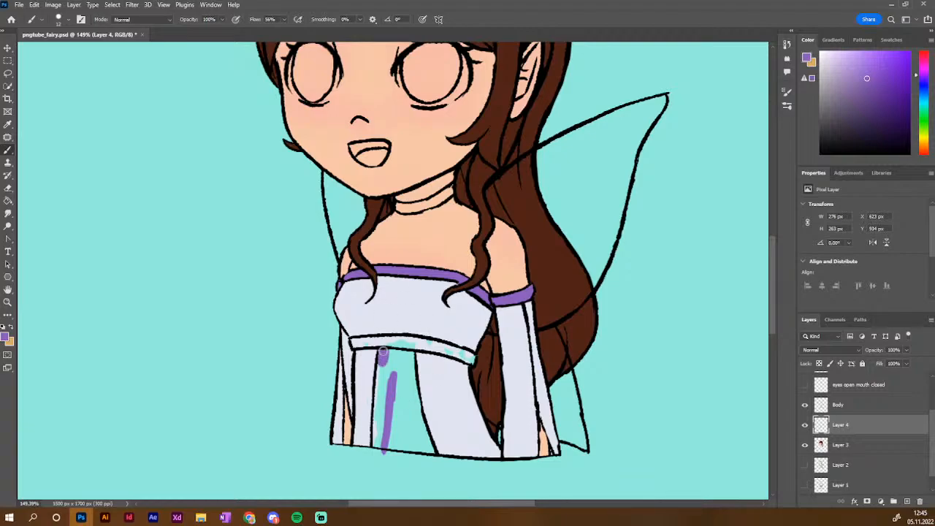
drag(395, 454, 384, 453)
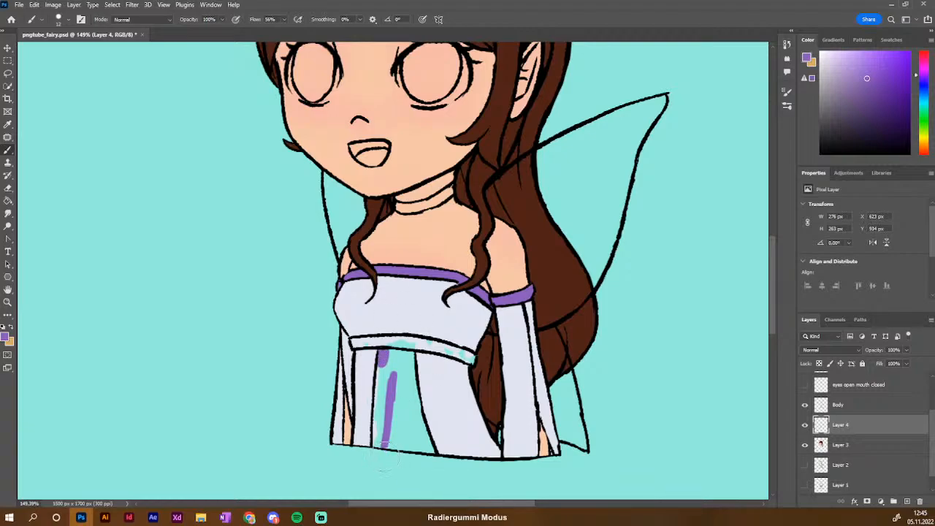
drag(383, 356, 376, 444)
mouse_move(386, 351)
mouse_down()
mouse_move(394, 376)
mouse_move(406, 380)
mouse_move(412, 359)
mouse_move(411, 381)
mouse_move(387, 394)
mouse_move(401, 376)
mouse_move(412, 398)
mouse_move(414, 388)
mouse_move(432, 450)
mouse_move(428, 367)
mouse_up()
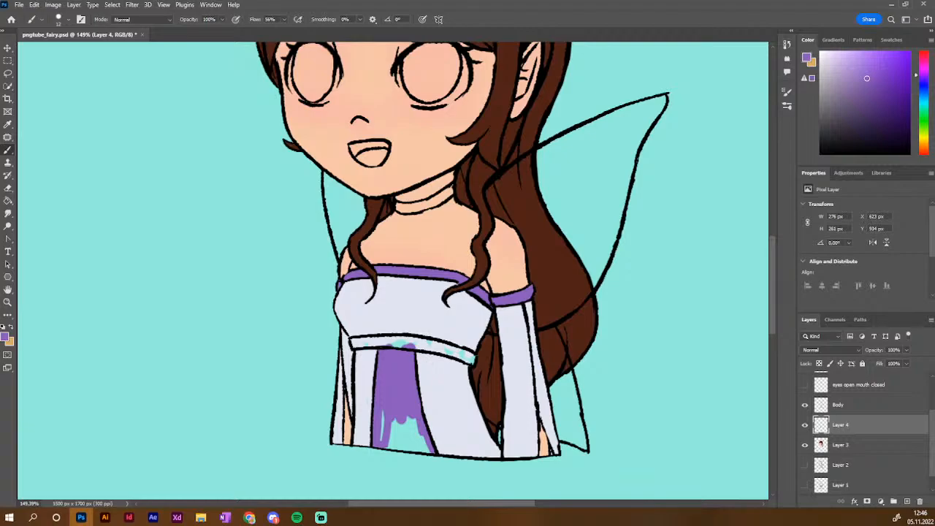
mouse_move(387, 431)
mouse_down()
mouse_move(395, 410)
mouse_move(403, 426)
mouse_move(400, 417)
mouse_move(381, 436)
mouse_move(431, 450)
mouse_move(409, 429)
mouse_move(427, 444)
mouse_move(369, 443)
mouse_up()
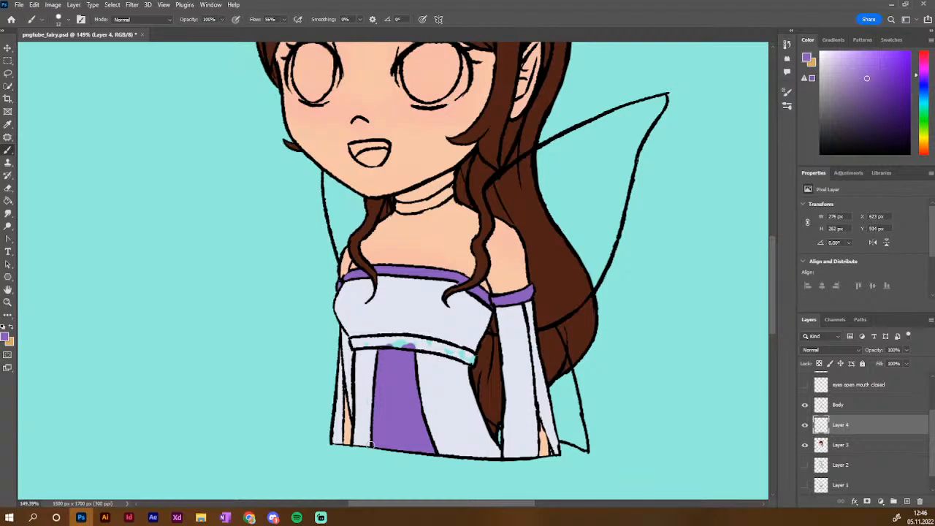
mouse_move(355, 346)
mouse_down()
mouse_move(434, 343)
mouse_move(401, 346)
mouse_move(482, 354)
mouse_move(473, 363)
mouse_up()
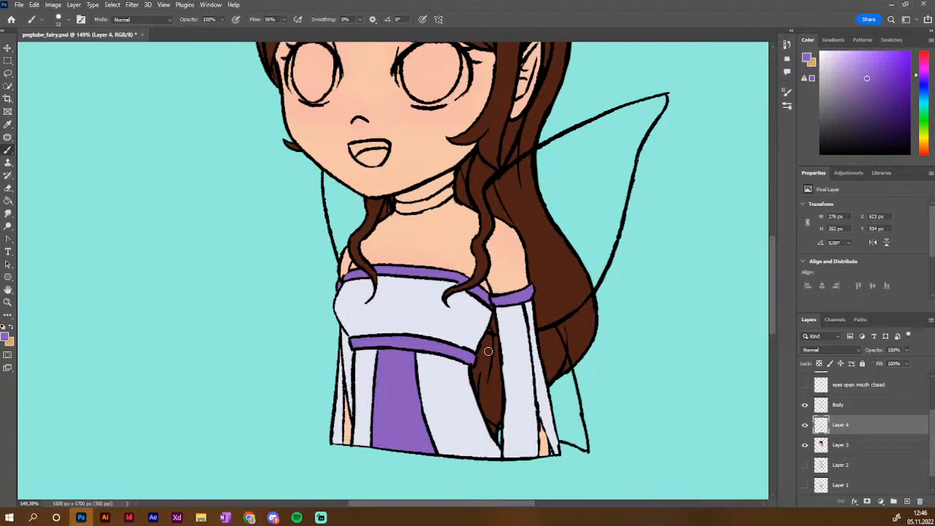
key(alt)
alt+click(481, 357)
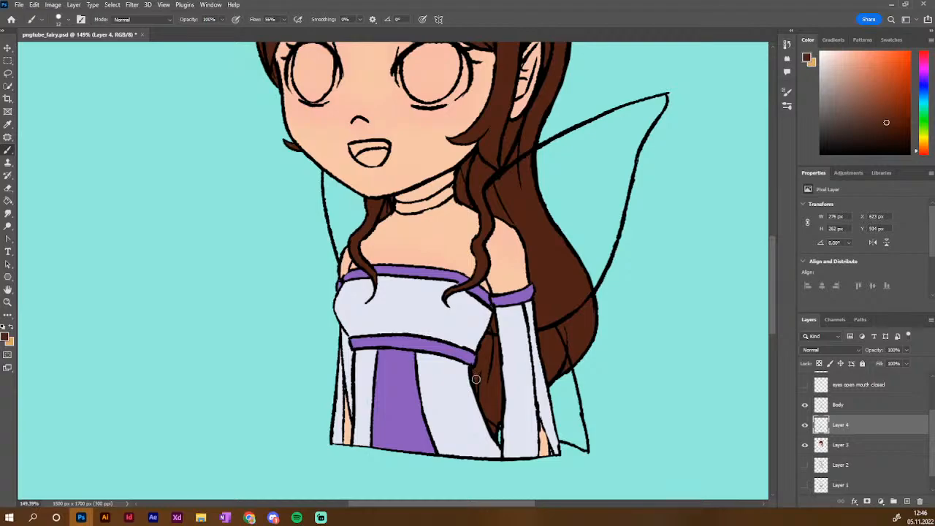
key(ctrl+z)
click(877, 447)
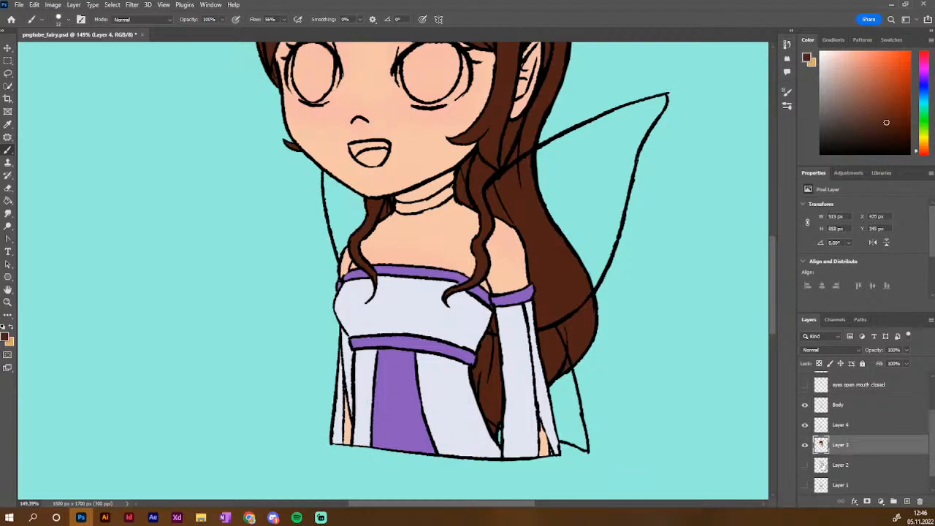
alt+click(488, 356)
click(834, 424)
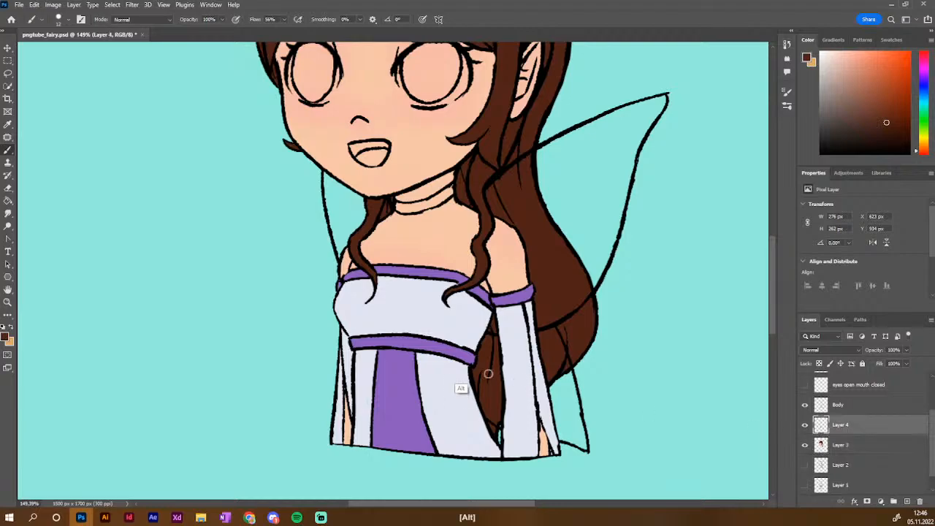
alt+click(474, 358)
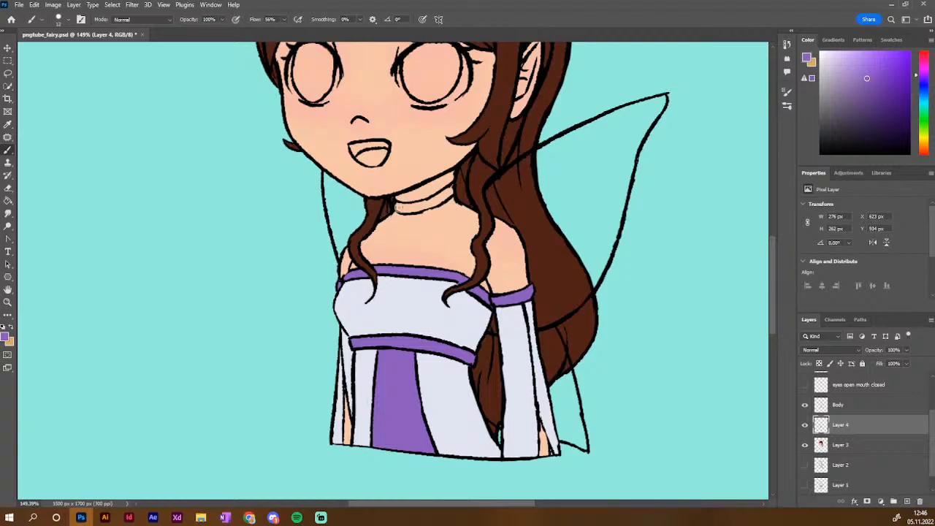
Paint the choker around the neck and both loops of the hair bow purple
mouse_move(398, 207)
mouse_down()
mouse_move(439, 201)
mouse_move(452, 189)
mouse_move(437, 202)
mouse_up()
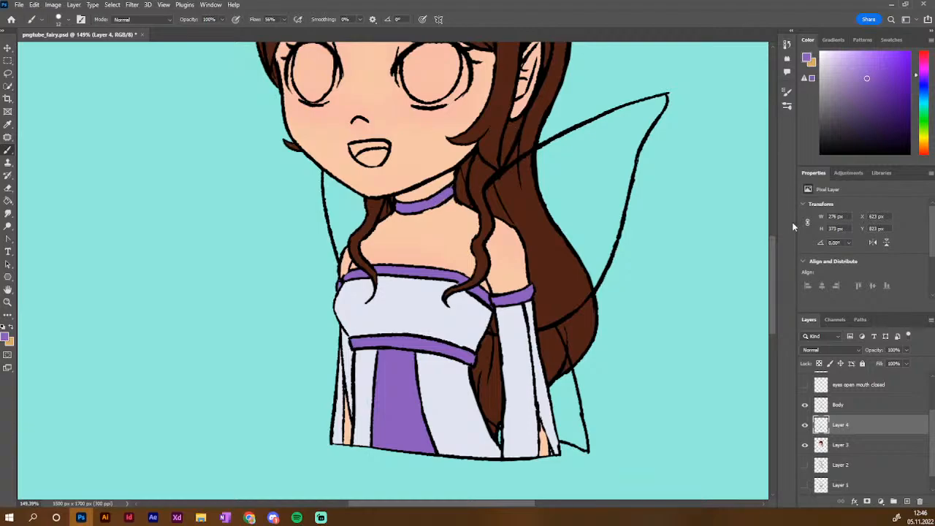
drag(774, 255, 769, 188)
mouse_move(436, 177)
mouse_down()
mouse_move(504, 147)
mouse_move(495, 168)
mouse_move(501, 160)
mouse_up()
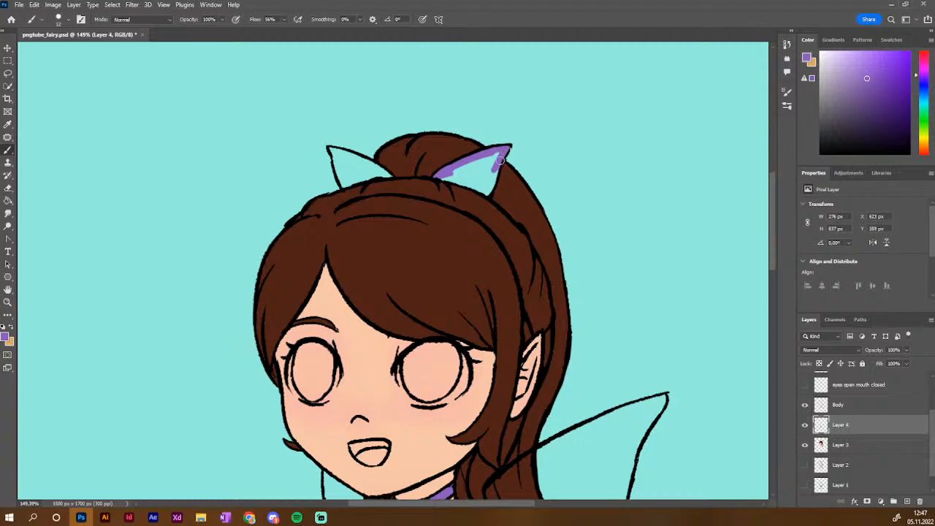
mouse_move(443, 174)
mouse_down()
mouse_move(491, 190)
mouse_move(486, 165)
mouse_move(456, 173)
mouse_move(470, 168)
mouse_up()
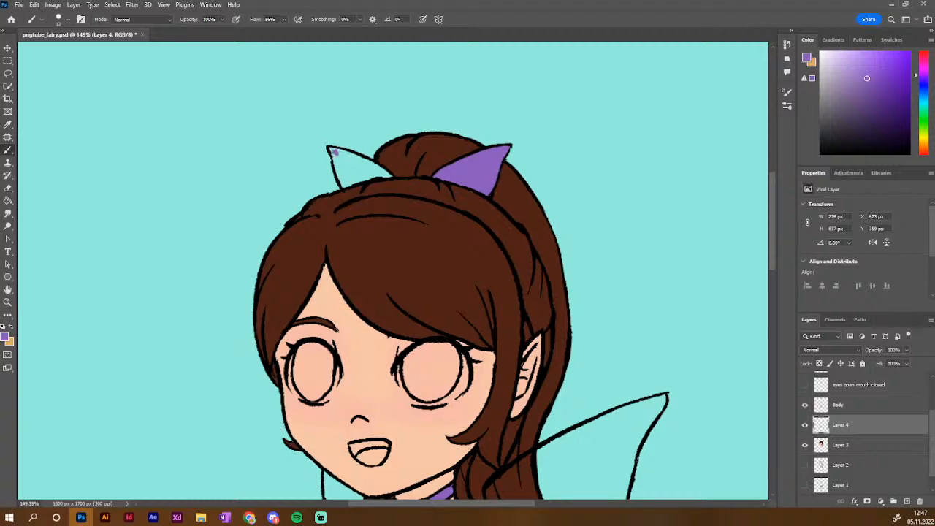
mouse_move(333, 150)
mouse_down()
mouse_move(347, 190)
mouse_move(384, 177)
mouse_move(362, 168)
mouse_move(379, 175)
mouse_up()
mouse_move(337, 150)
mouse_down()
mouse_move(380, 169)
mouse_move(348, 160)
mouse_move(369, 169)
mouse_move(359, 178)
mouse_up()
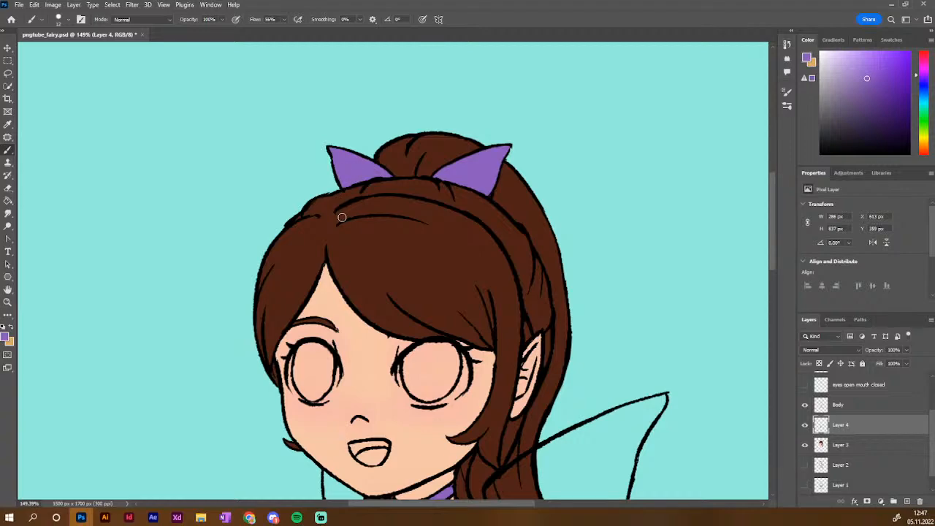
Paint over the brown inside the eyebrow with sampled skin colour on the merged base colour layer
drag(770, 254, 759, 320)
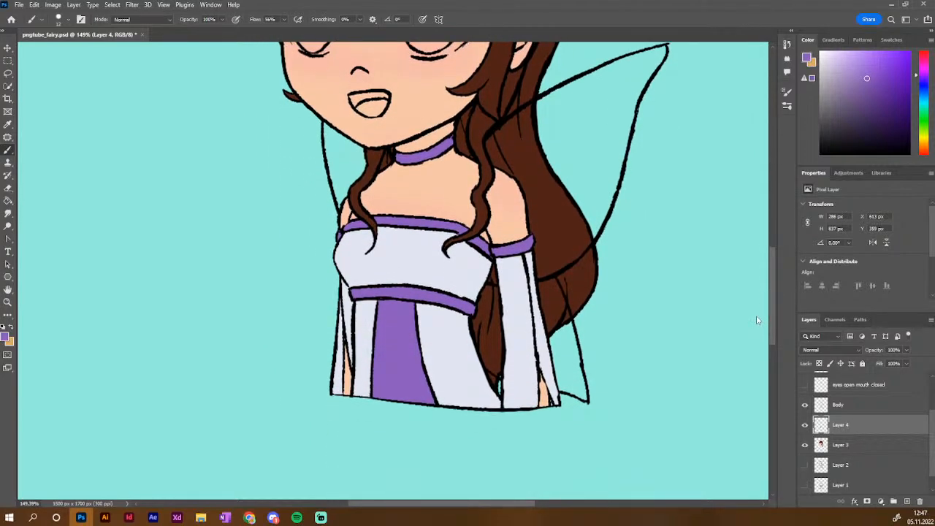
drag(756, 320, 754, 321)
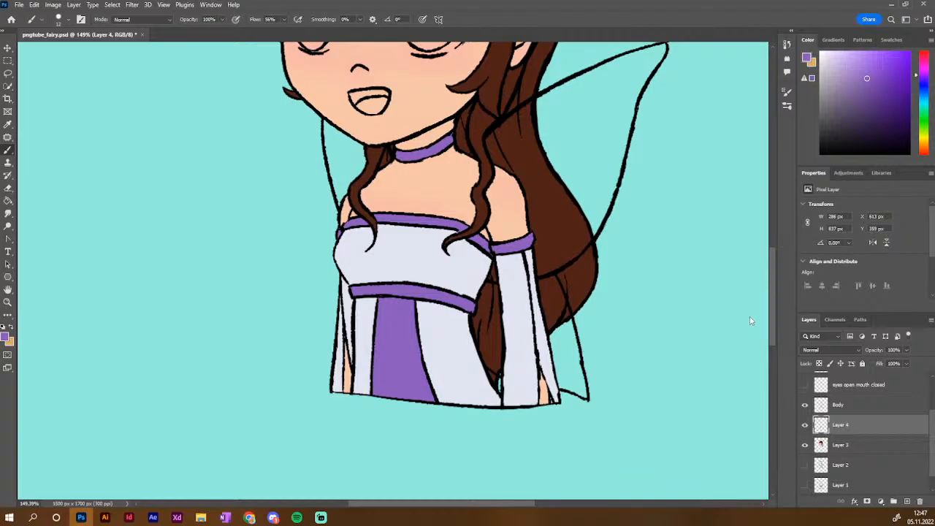
scroll(750, 320, up, 5)
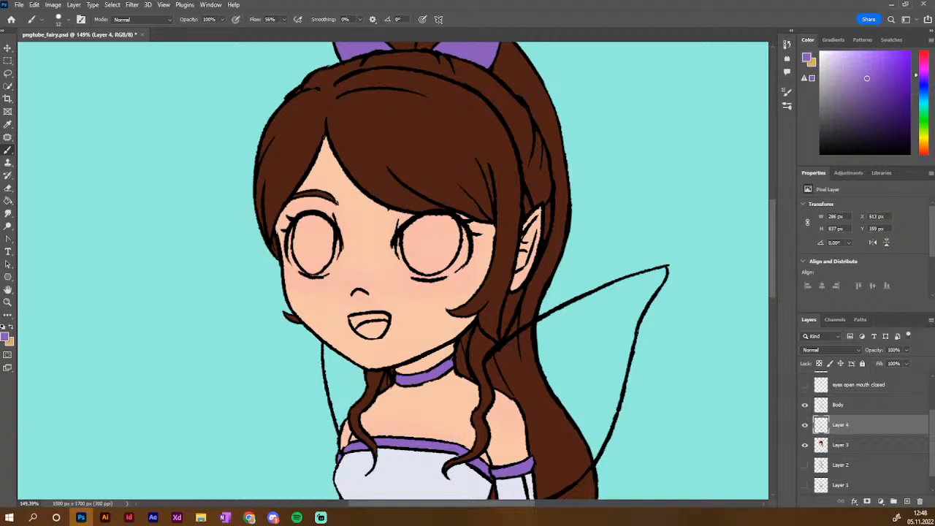
click(848, 445)
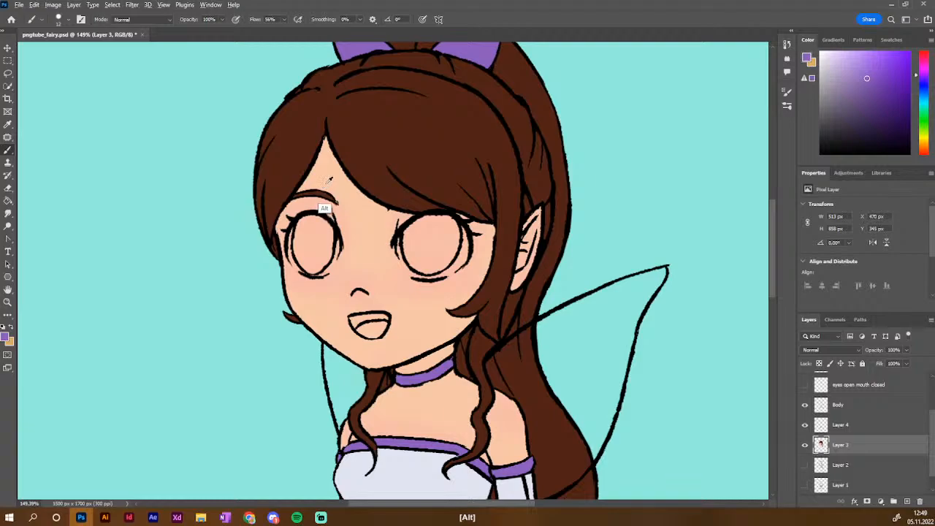
alt+click(306, 195)
drag(299, 198, 334, 200)
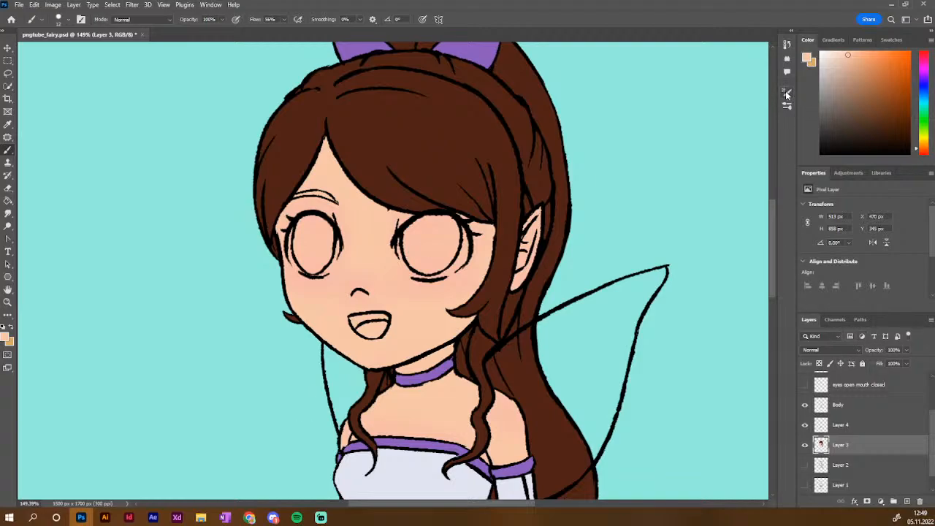
click(787, 93)
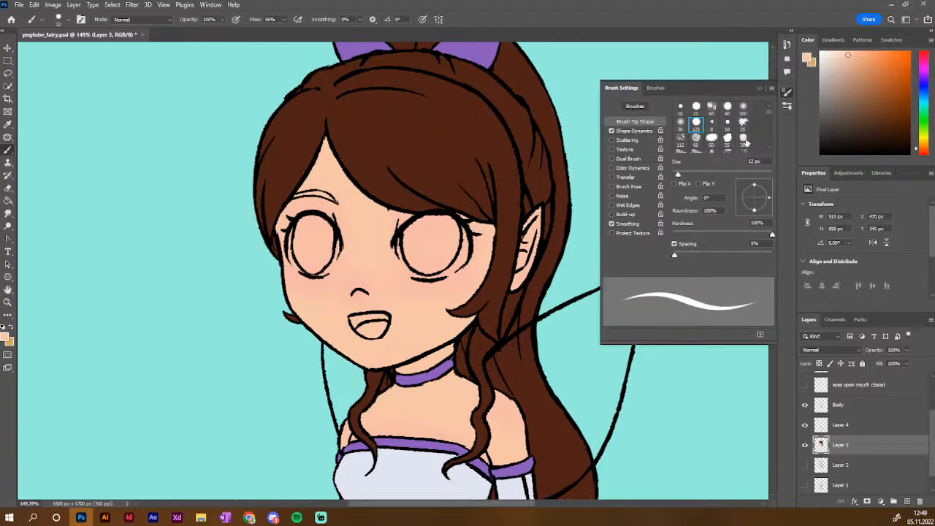
click(787, 105)
click(786, 107)
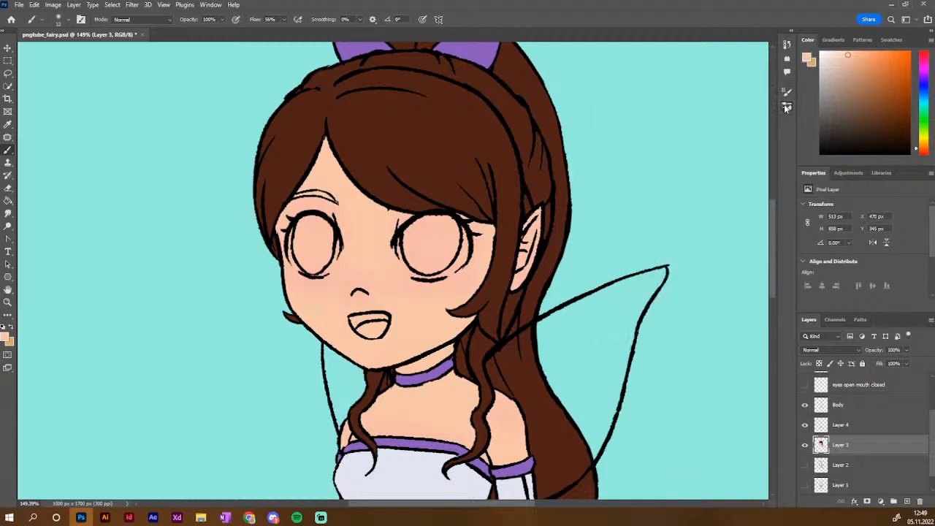
Sample the pinkish skin tone from the eye area, then make the purple trim layer active and toggle its visibility to check it
alt+click(309, 228)
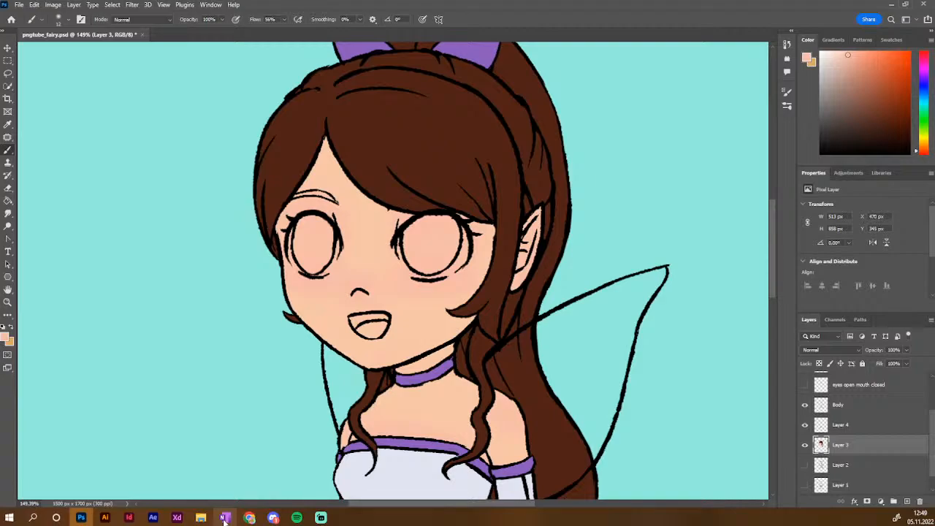
click(853, 427)
click(804, 426)
click(805, 426)
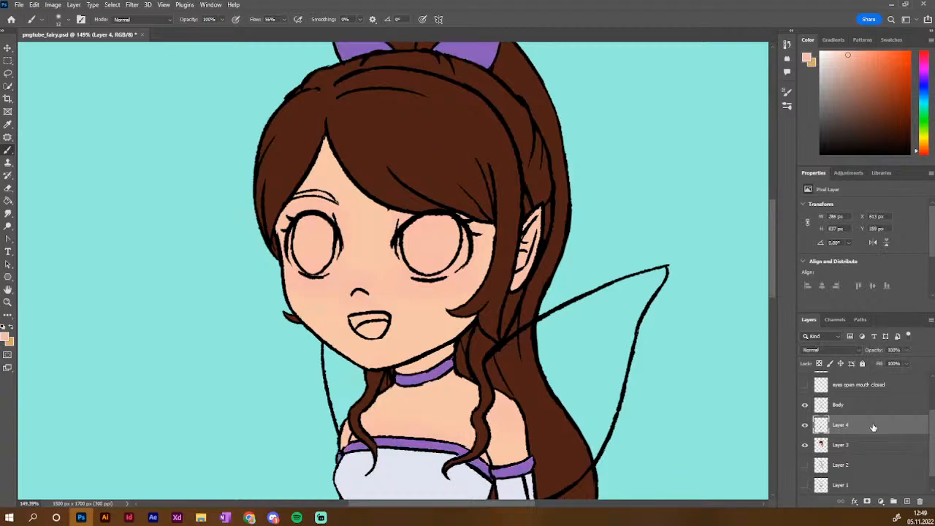
Create a new layer above the purple trim layer and clip it to that layer
click(906, 503)
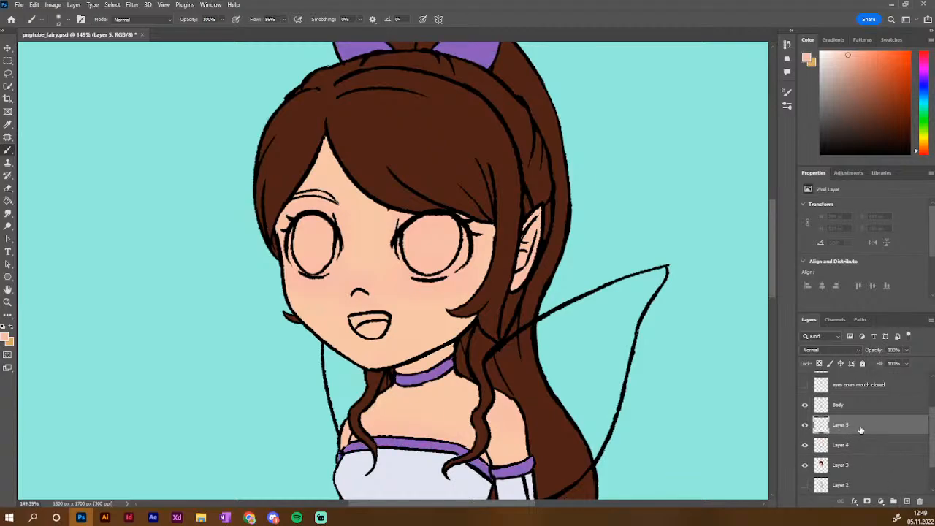
right_click(860, 430)
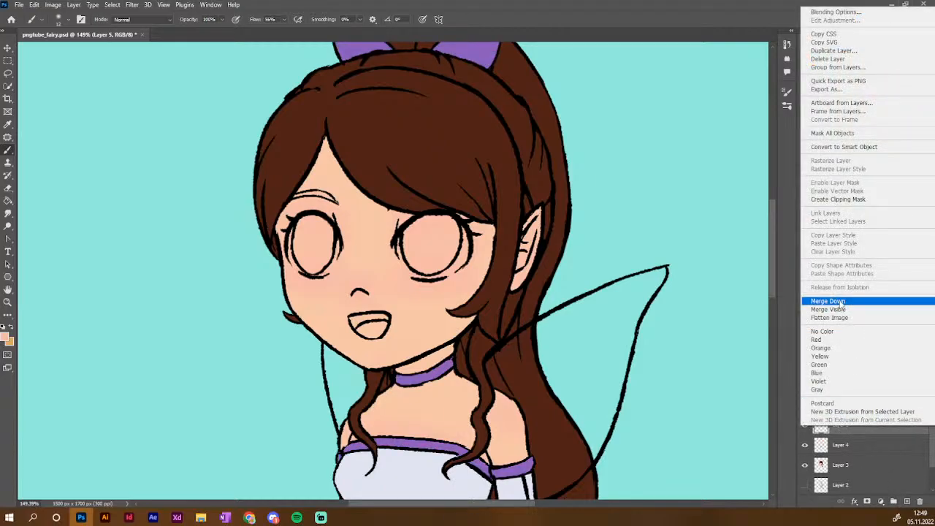
click(847, 199)
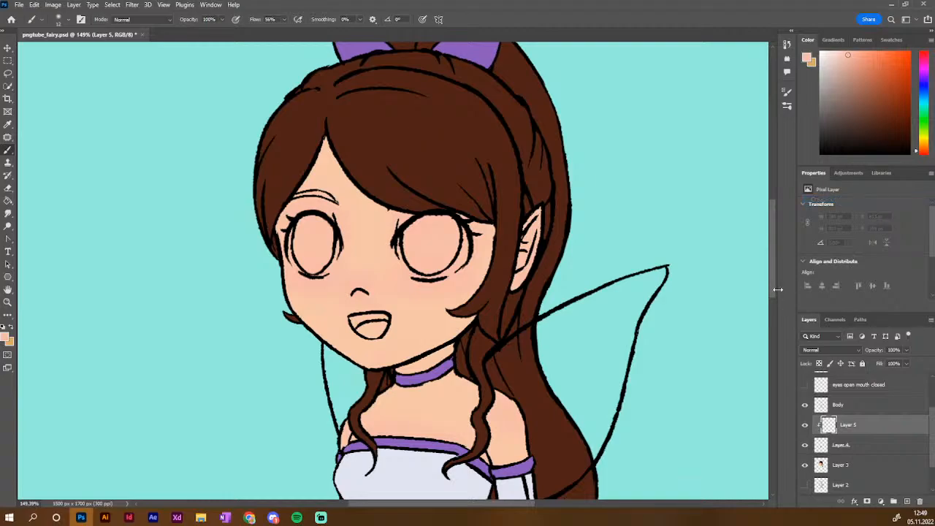
Sample the purple of the skirt's centre panel and choose a darker, bluer purple as the shading colour
scroll(766, 285, up, 5)
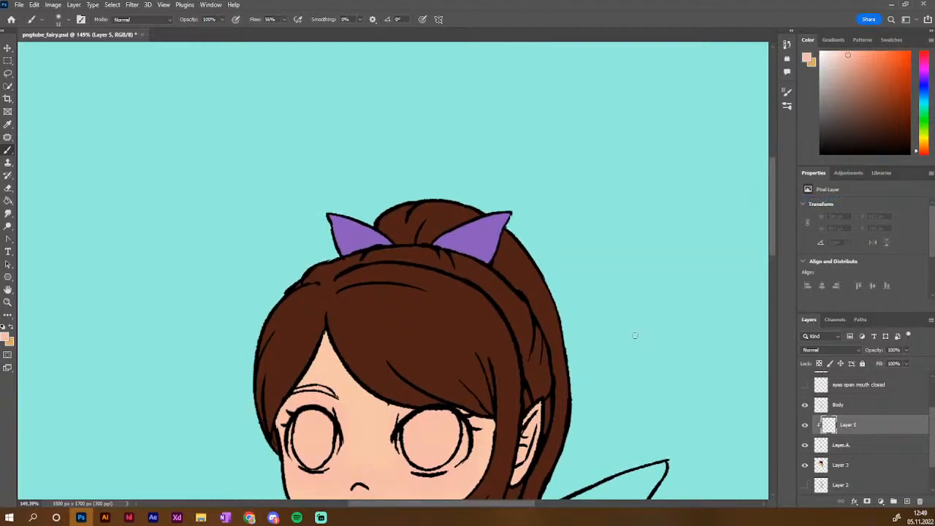
alt+scroll(534, 336, down, 5)
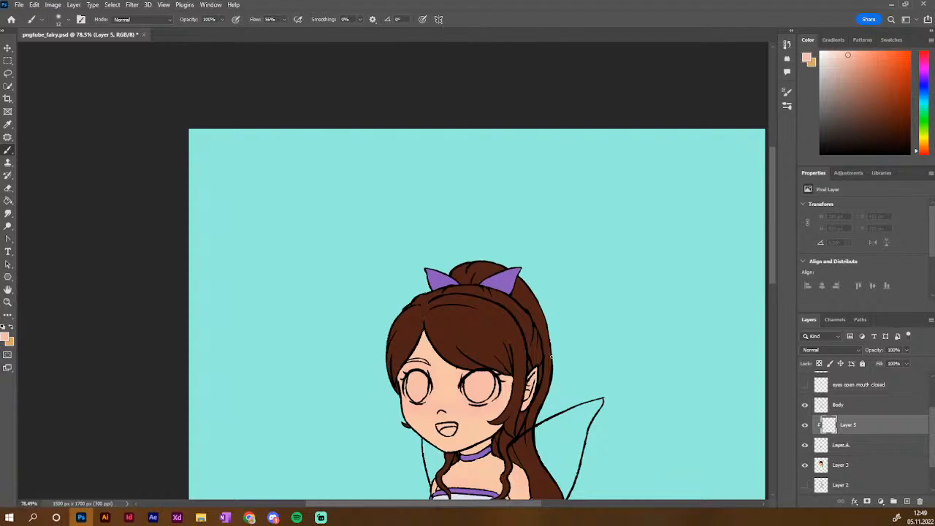
key(space)
drag(560, 362, 549, 209)
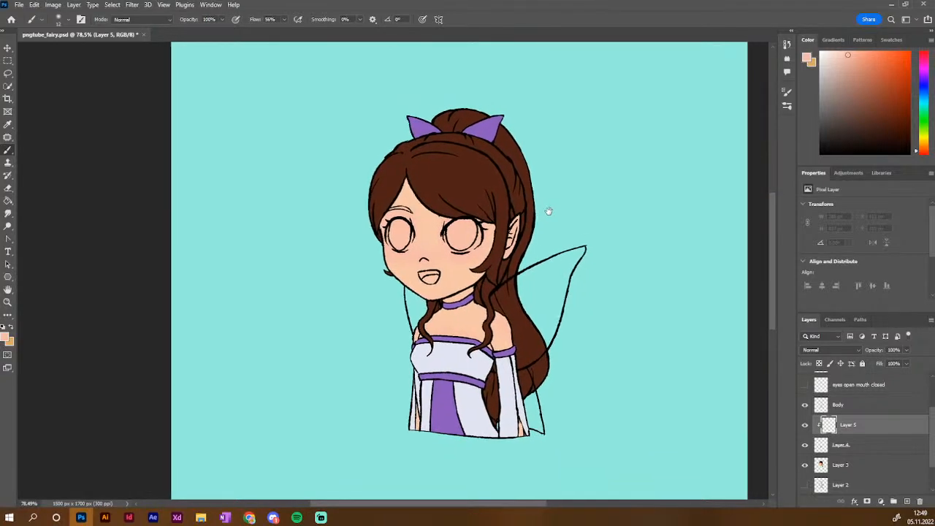
scroll(563, 233, up, 1)
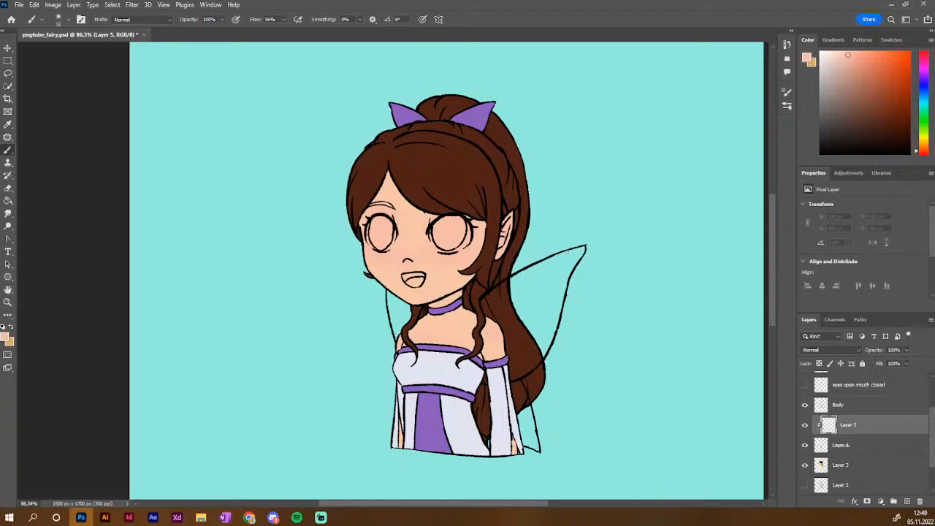
key(alt)
click(428, 429)
key(alt)
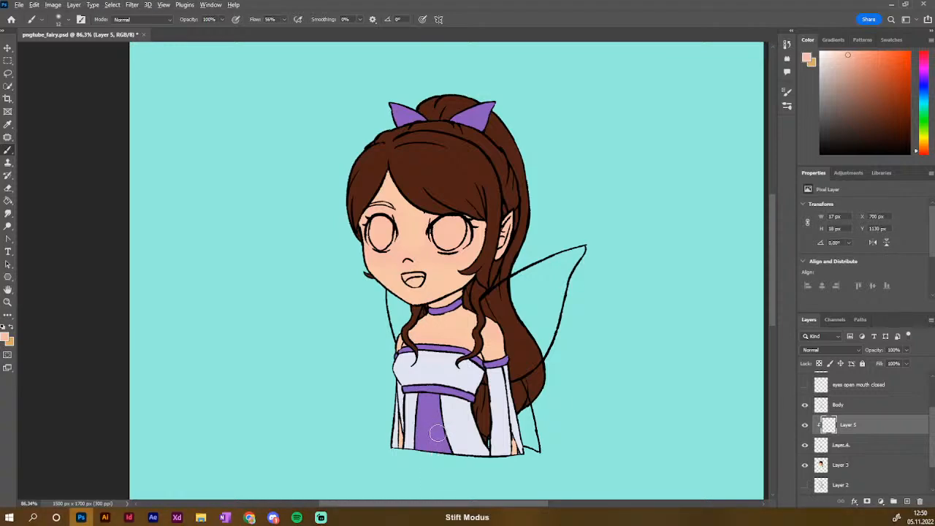
key(alt)
alt+click(434, 424)
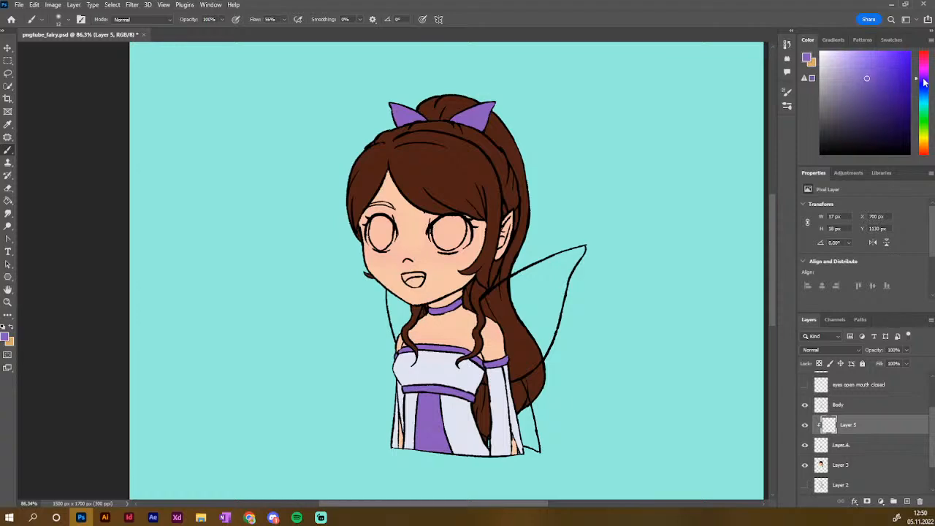
click(880, 92)
click(787, 106)
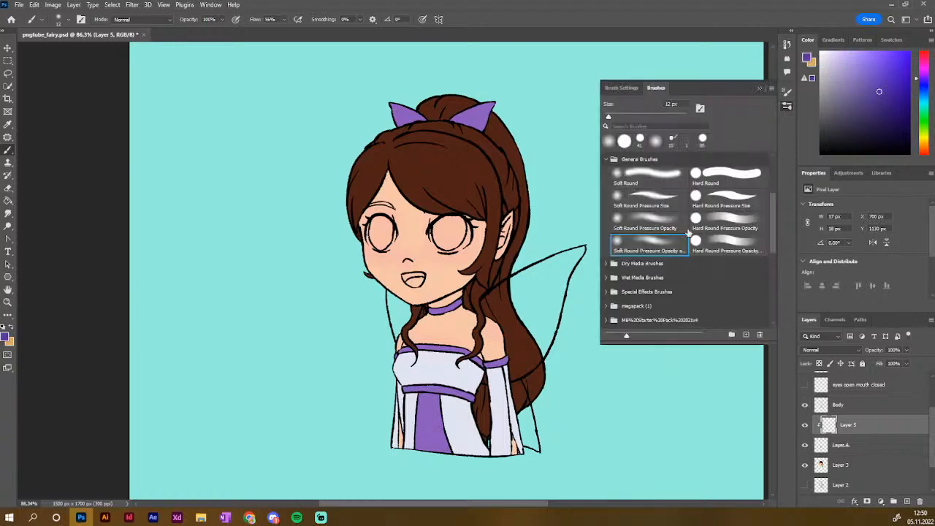
click(787, 106)
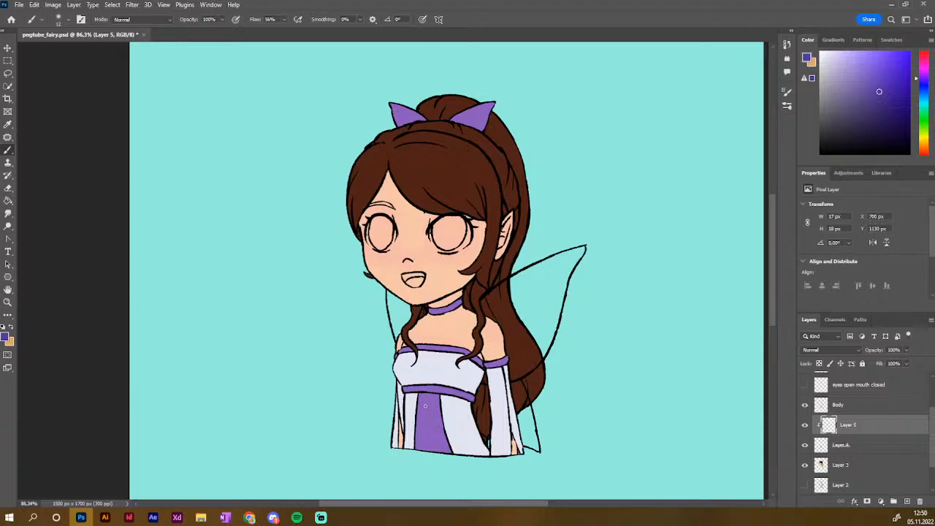
Select the skirt's centre panel with a lasso outline and brush the darker purple shade softly over its upper part
alt+right_click(426, 398)
click(7, 75)
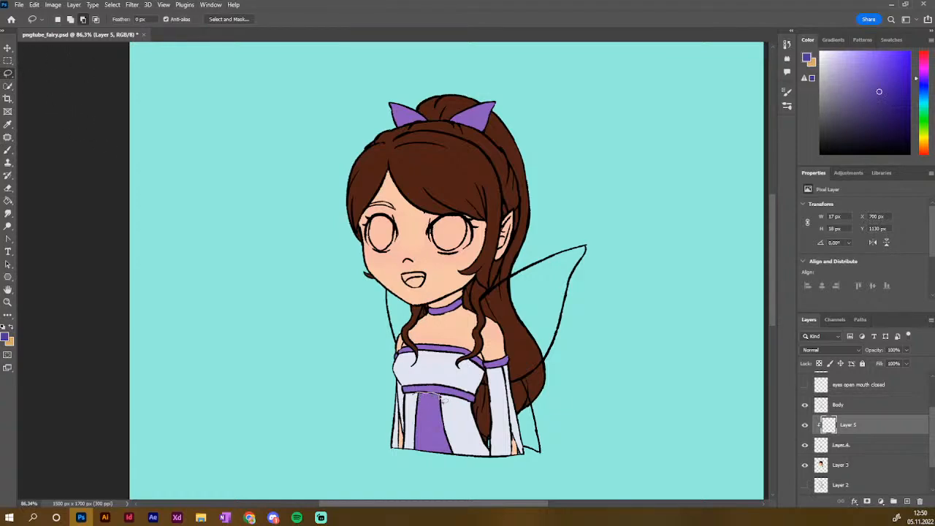
mouse_move(443, 398)
mouse_down()
mouse_move(460, 467)
mouse_move(417, 470)
mouse_move(410, 407)
mouse_move(411, 441)
mouse_up()
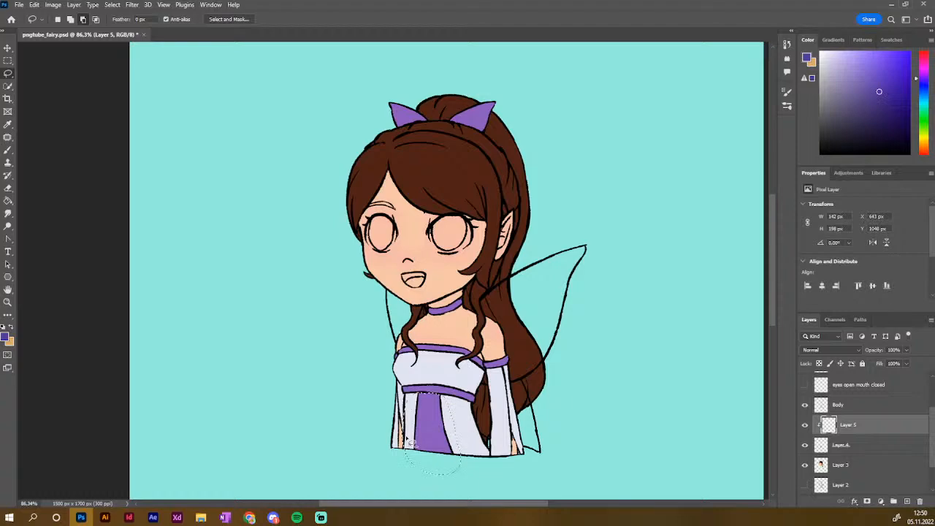
key(b)
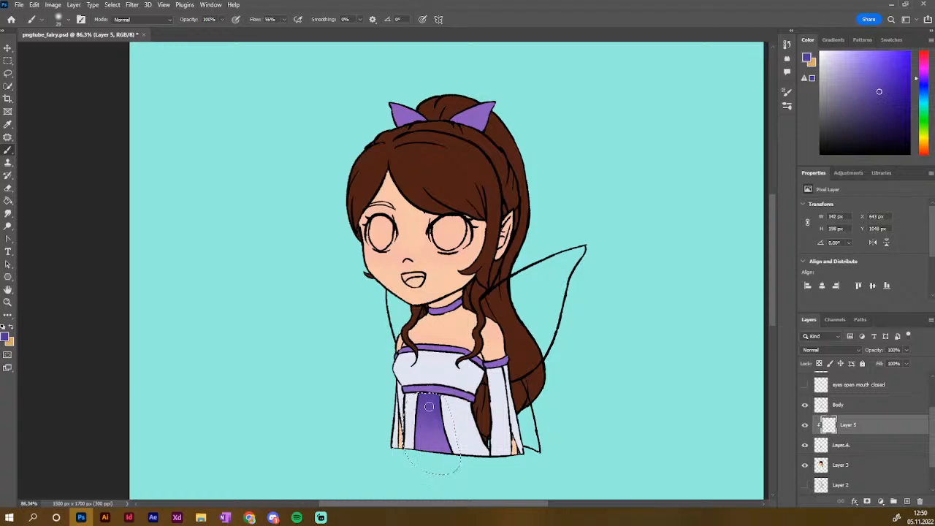
Deepen the shading under the bust band on the skirt's centre panel with very dark navy purple, then clear the selection
click(890, 119)
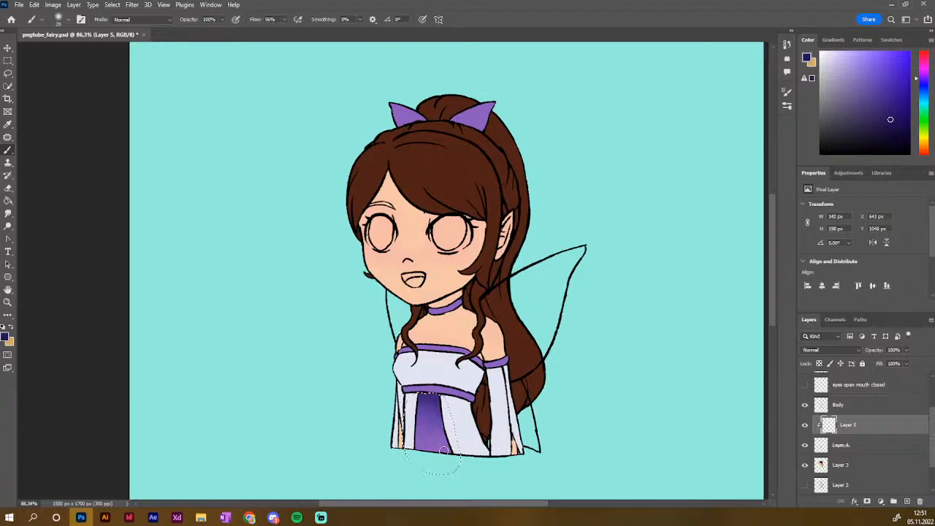
key(alt)
key(b)
key(ctrl+a)
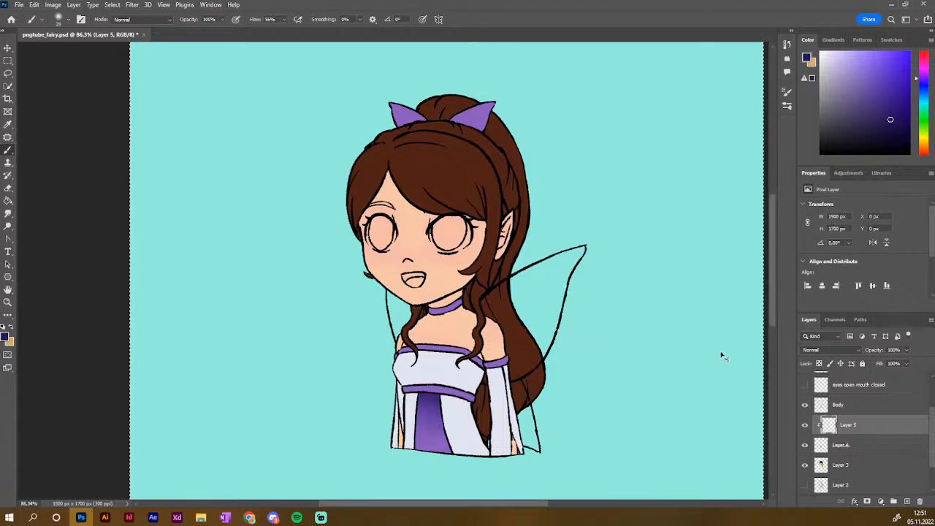
key(ctrl+d)
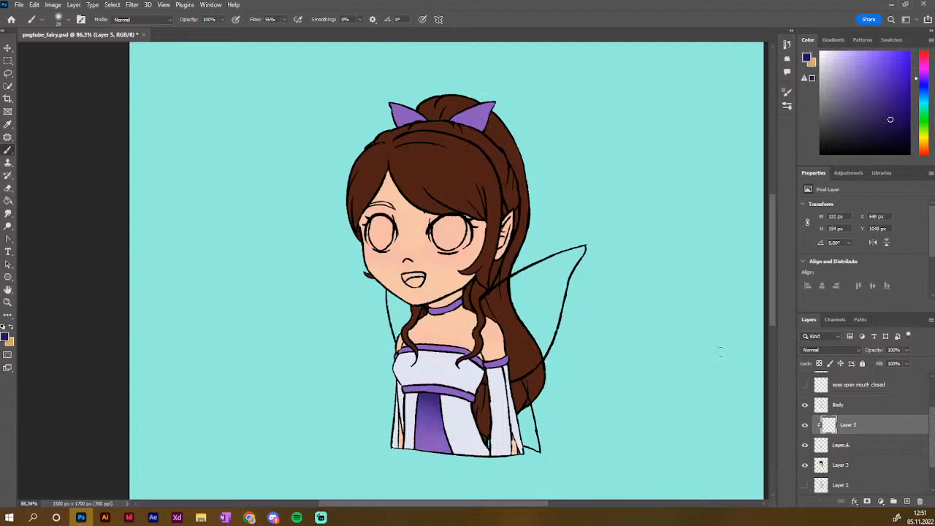
Add a new layer and dab swatches of dark navy, mid purple and the base trim purple beside the figure
click(907, 501)
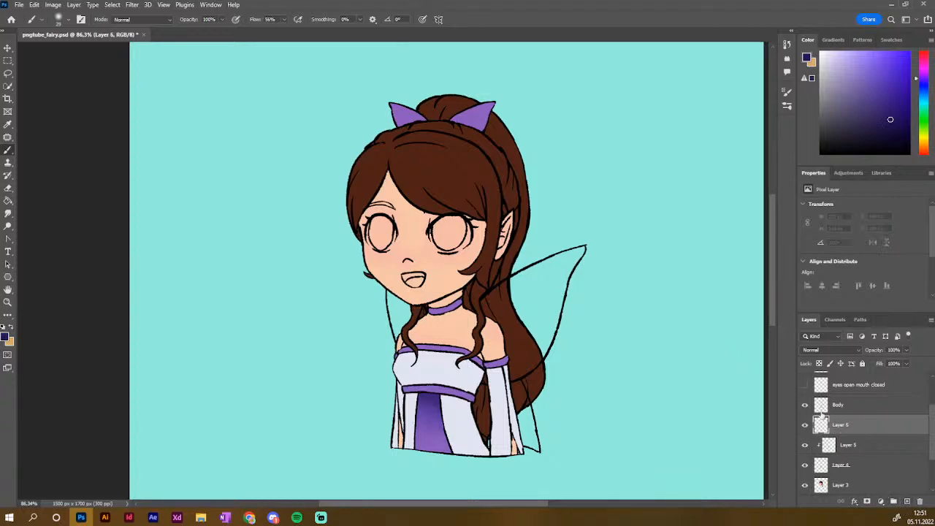
click(625, 358)
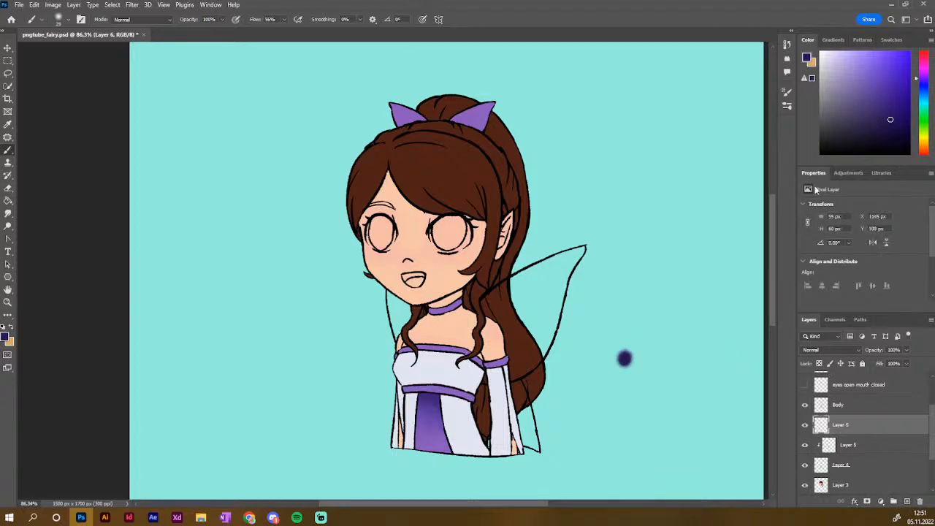
key(alt)
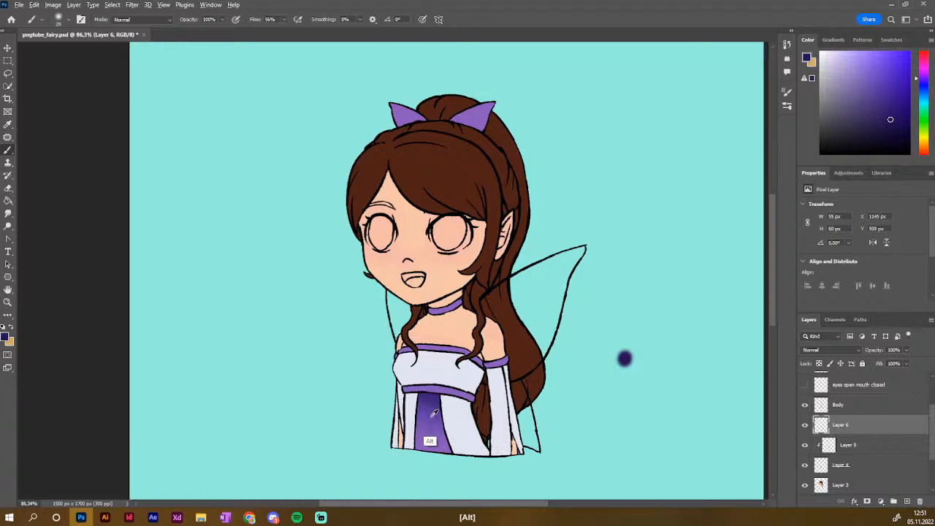
alt+click(433, 414)
click(639, 345)
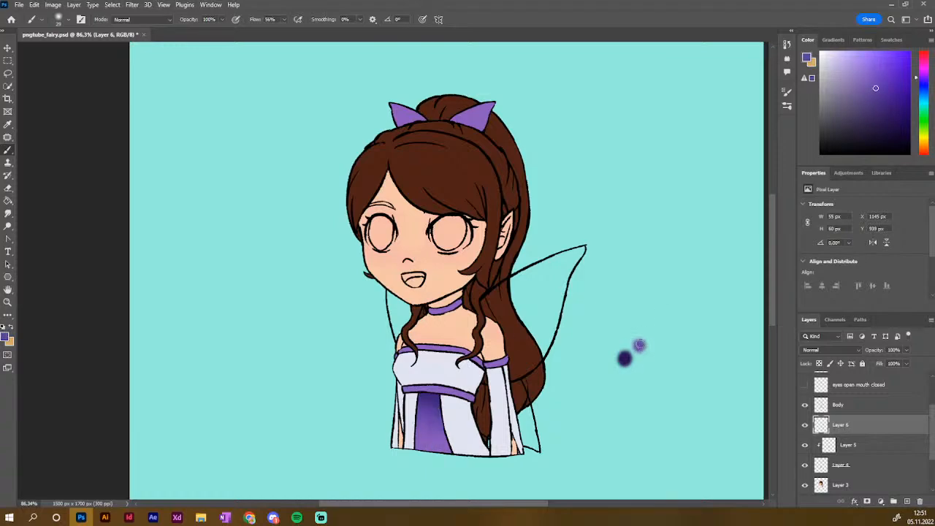
key(alt)
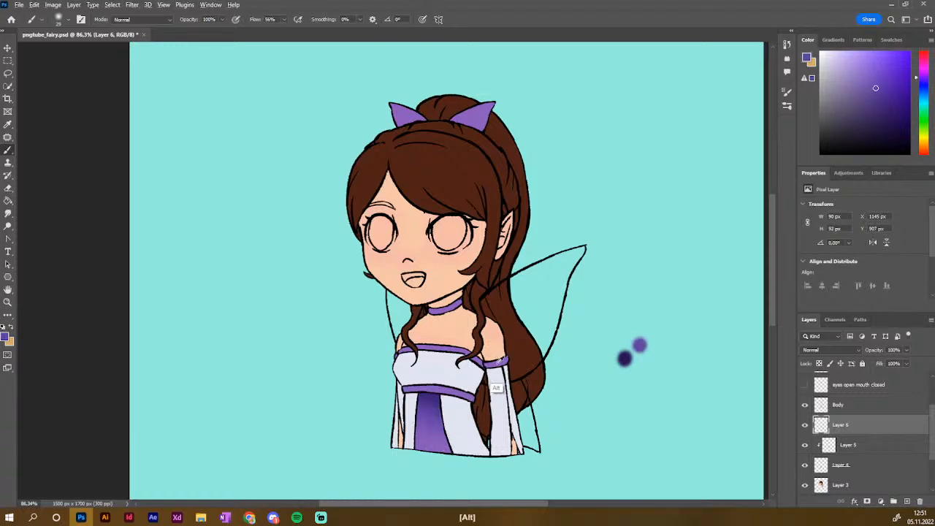
alt+click(499, 360)
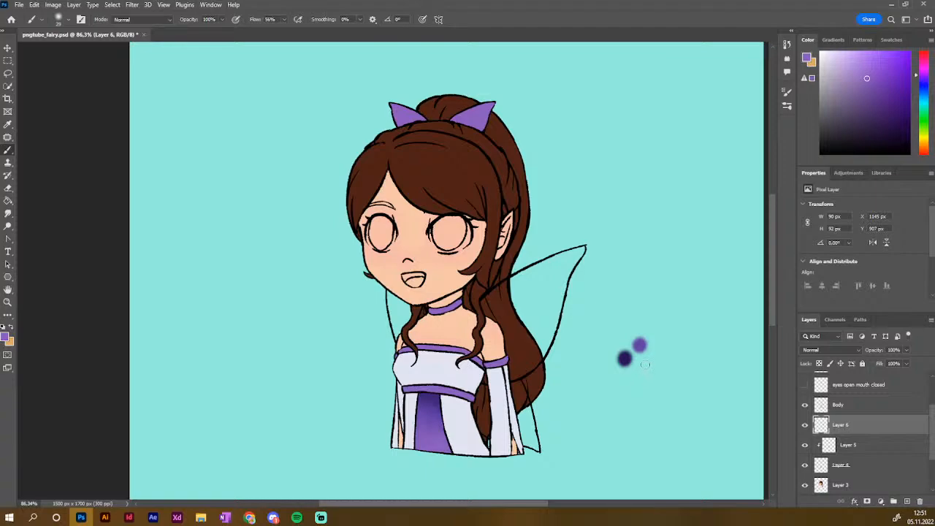
drag(645, 364, 650, 367)
Add a pinkish purple swatch and a saturated magenta swatch to the palette beside the figure
drag(922, 75, 922, 71)
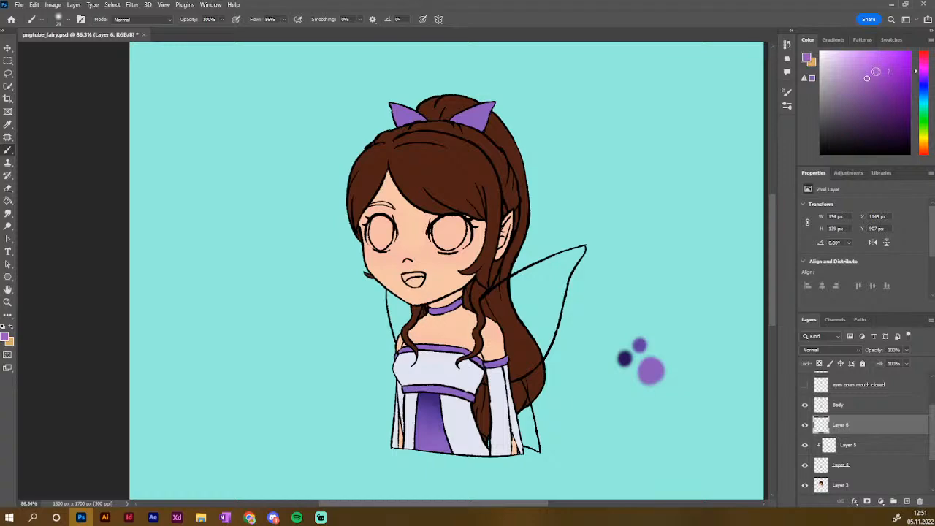
drag(645, 402, 645, 402)
click(922, 67)
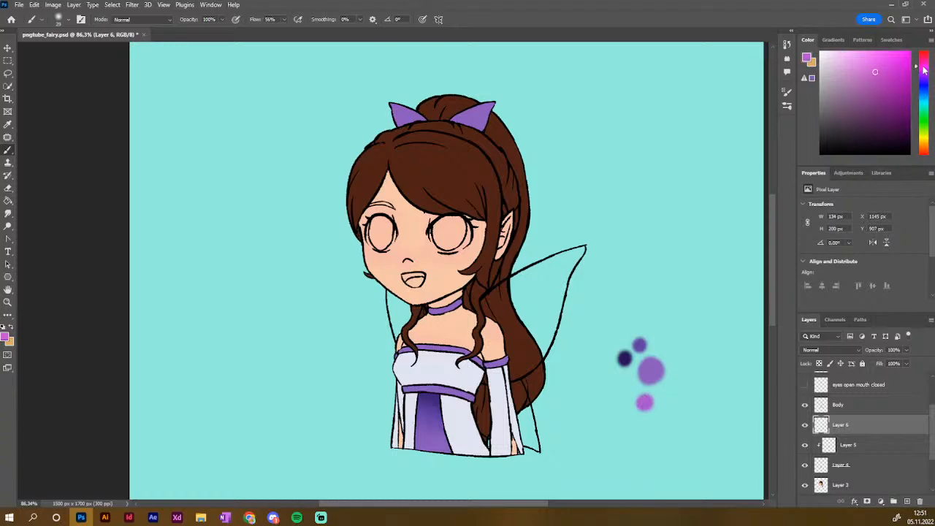
click(900, 76)
drag(679, 374, 680, 374)
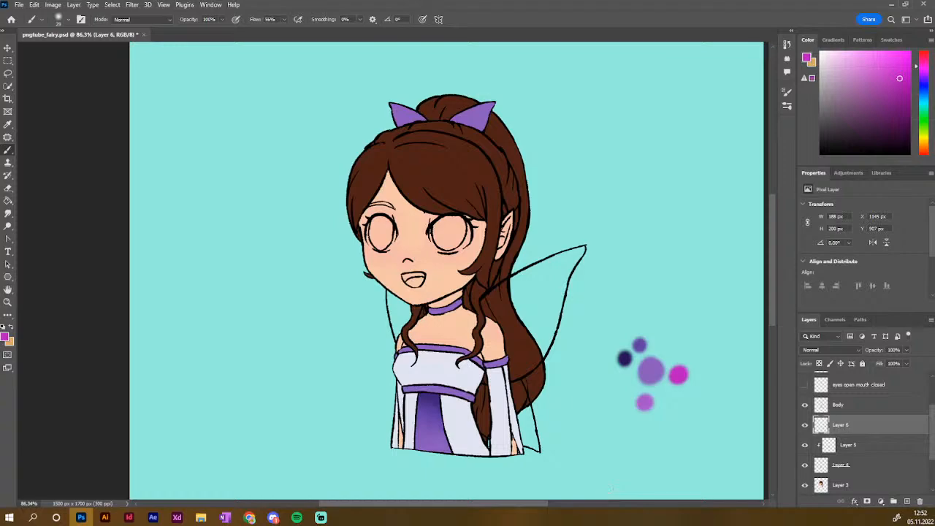
On the clipped shading layer, lasso the skirt's centre panel again and brush in pinkish purple sampled from the palette
click(8, 74)
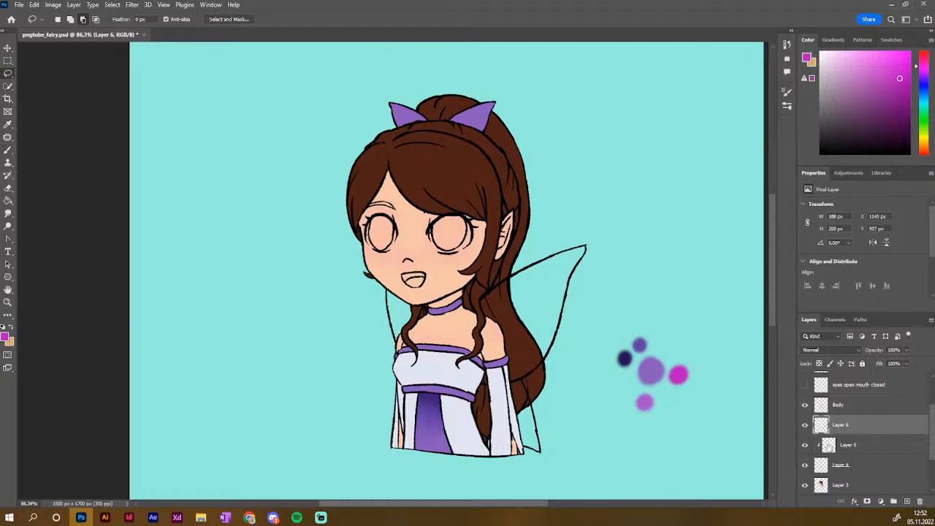
click(860, 446)
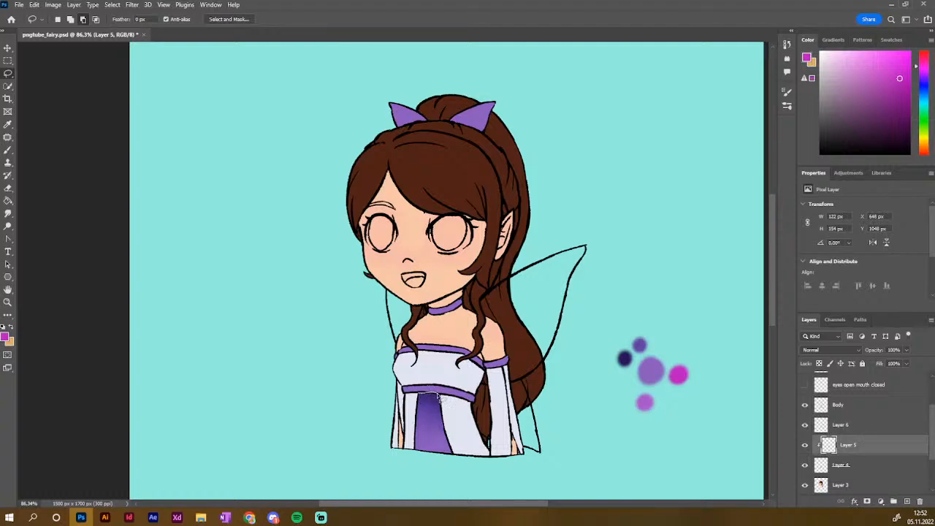
mouse_move(456, 430)
mouse_down()
mouse_move(409, 436)
mouse_move(434, 397)
mouse_up()
key(b)
key(alt)
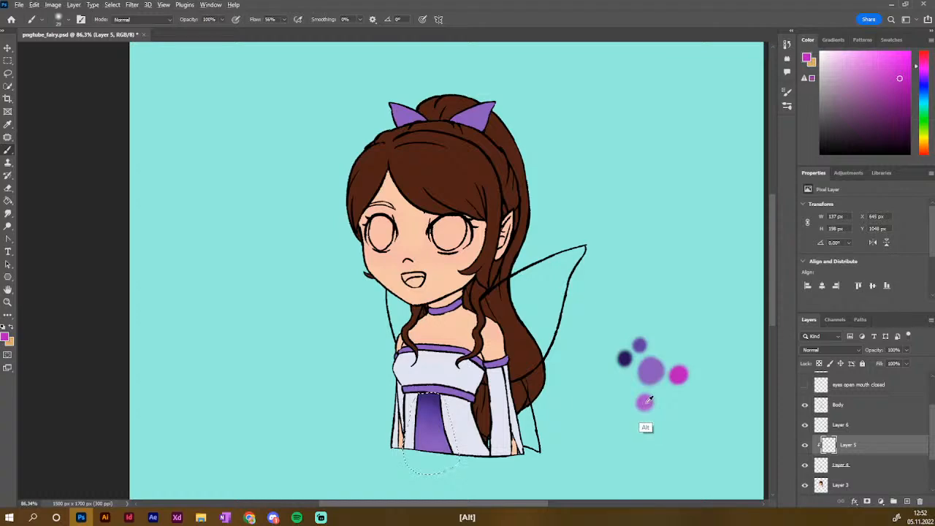
alt+click(646, 401)
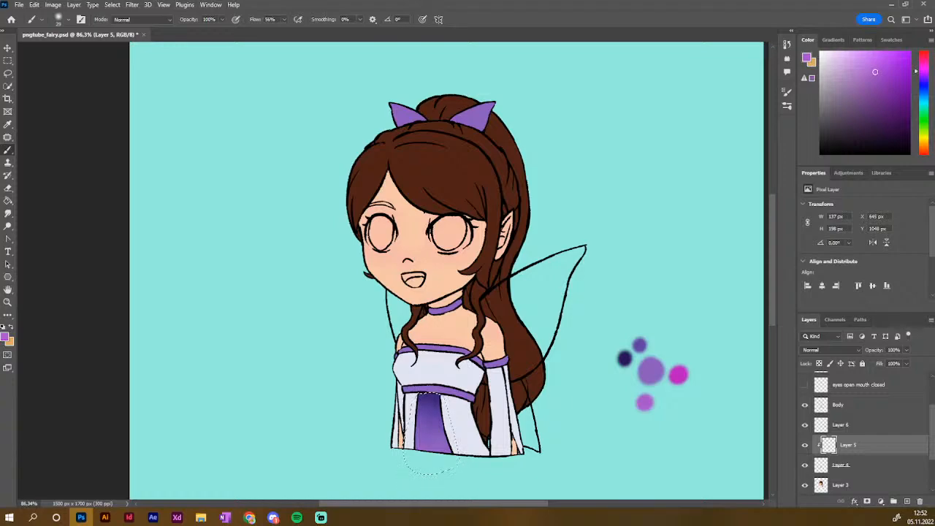
Replace the skirt selection with a lasso selection around the bodice and both purple bust bands
click(8, 74)
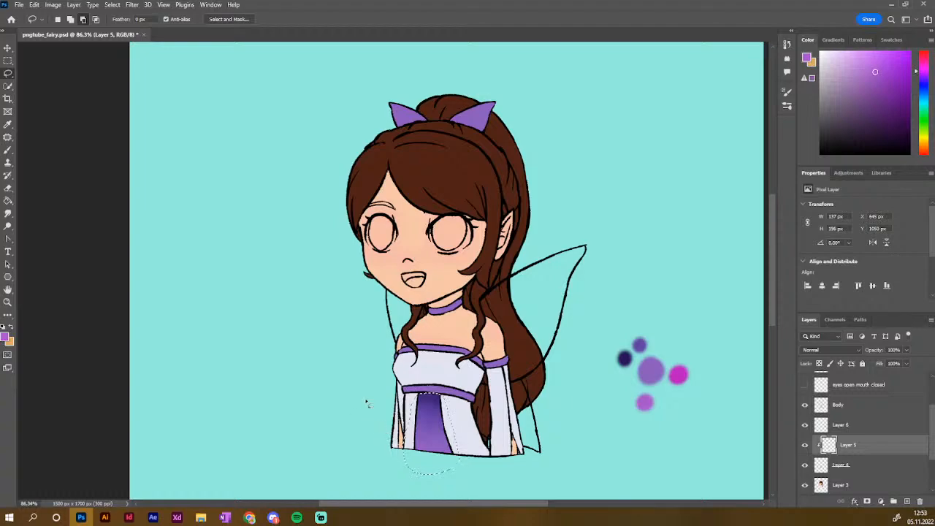
click(57, 19)
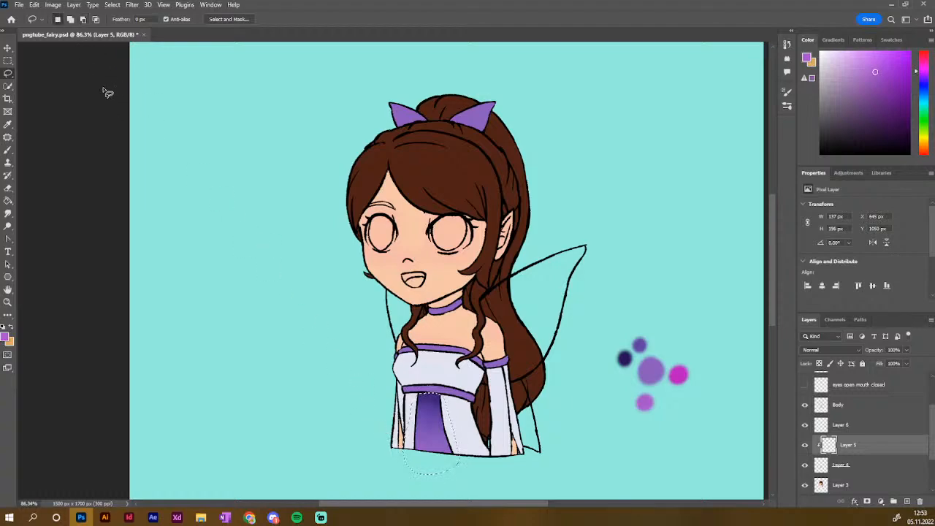
click(422, 399)
mouse_move(426, 394)
mouse_down()
mouse_move(479, 407)
mouse_move(486, 363)
mouse_move(462, 343)
mouse_move(420, 339)
mouse_move(400, 356)
mouse_move(404, 372)
mouse_move(391, 393)
mouse_move(421, 400)
mouse_up()
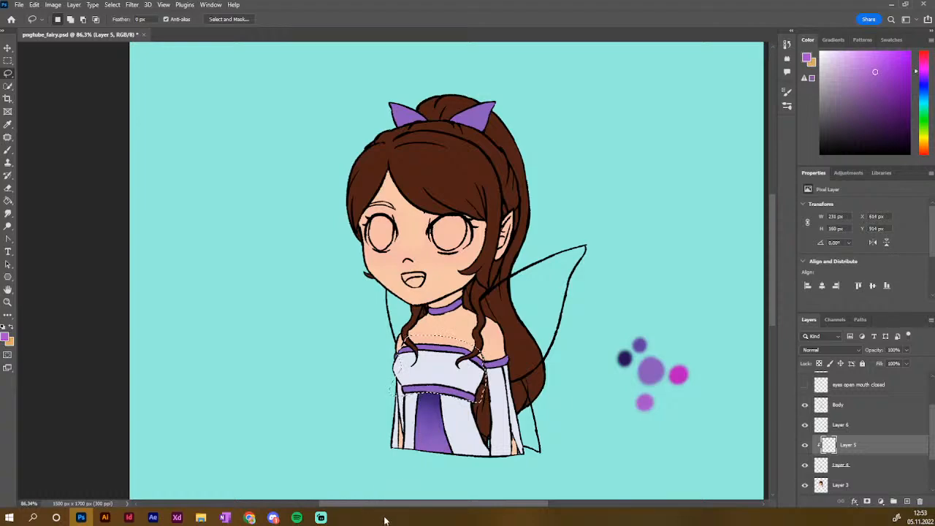
click(83, 19)
Brush mid purple and dark navy shading onto the lower bust band, sampling the colours from the palette and base trim
key(b)
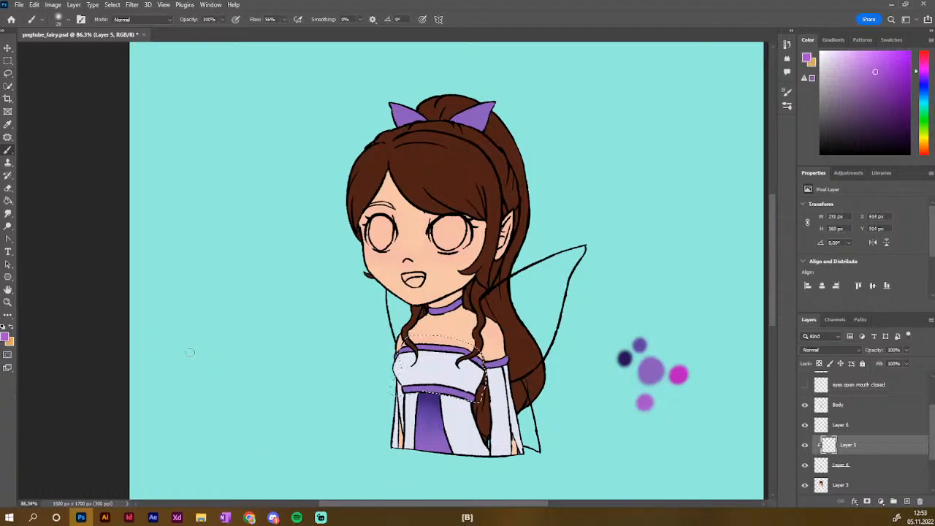
alt+click(641, 344)
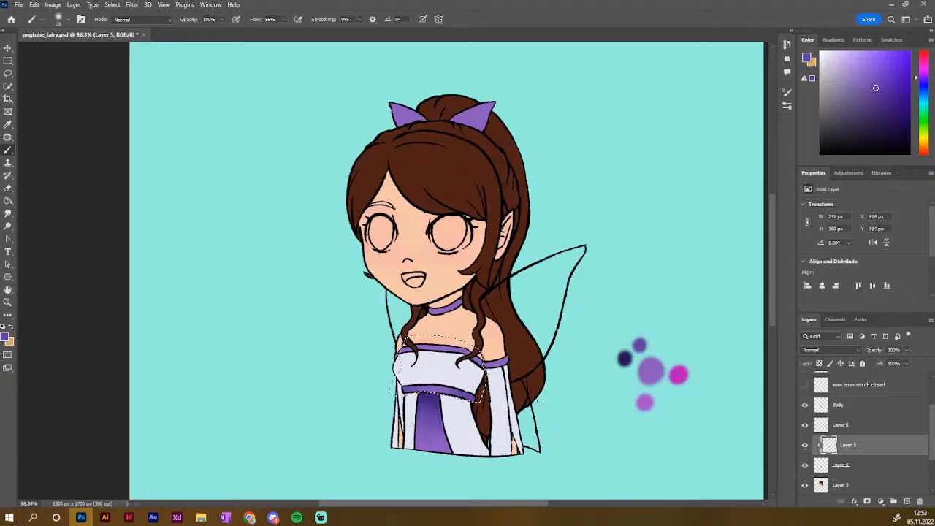
alt+click(625, 358)
alt+click(442, 435)
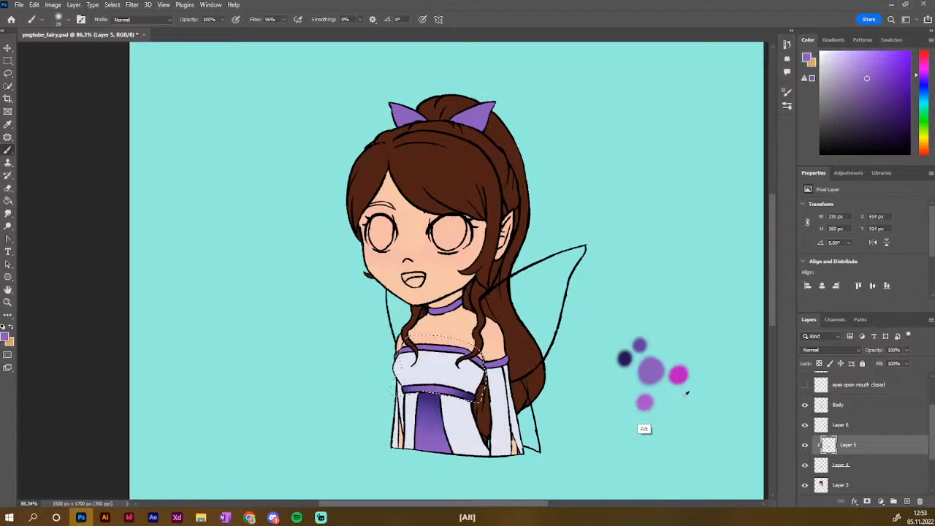
Brush a magenta highlight into the middle of the lower bust band and blend it outward through pinkish, base and mid purple to navy
alt+click(646, 402)
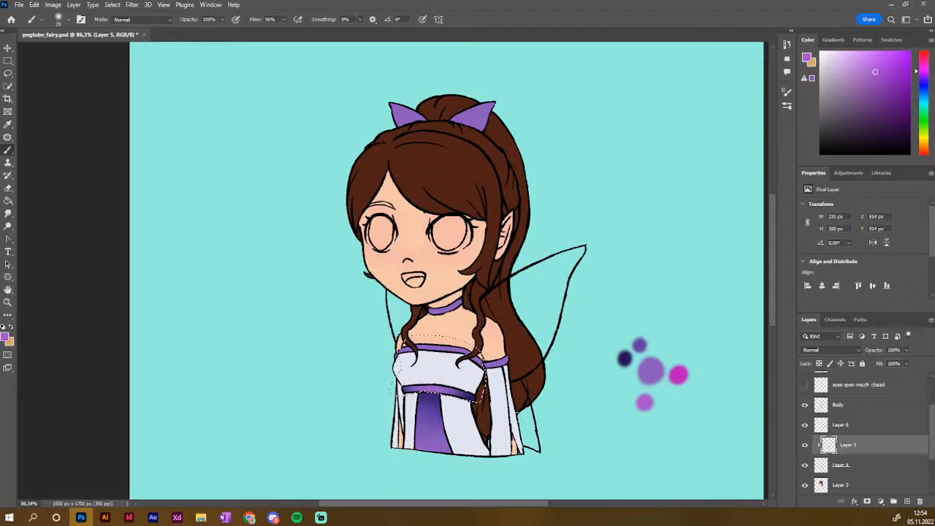
alt+click(679, 375)
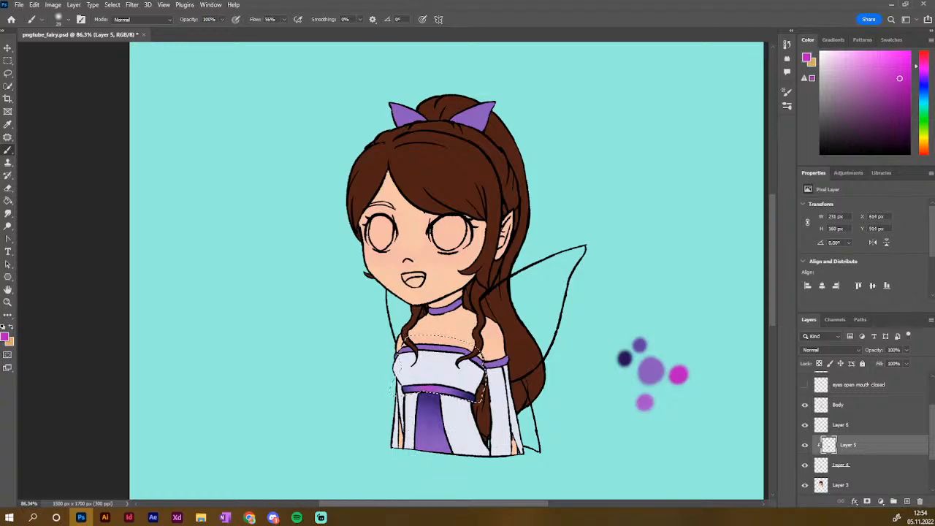
alt+click(646, 402)
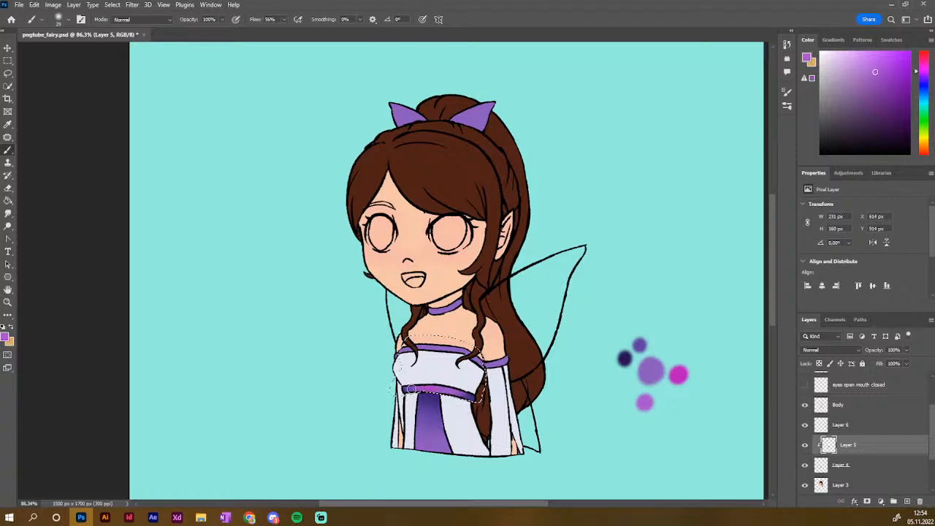
alt+click(649, 372)
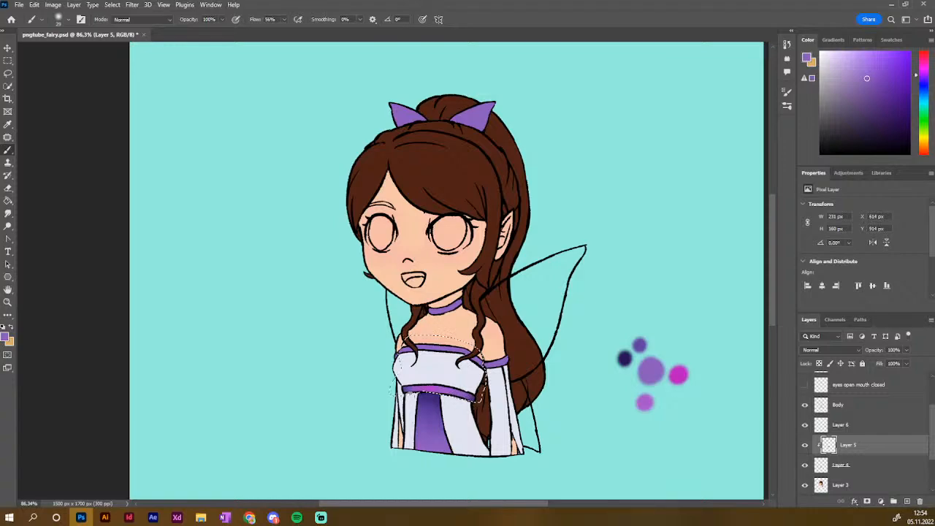
alt+click(642, 370)
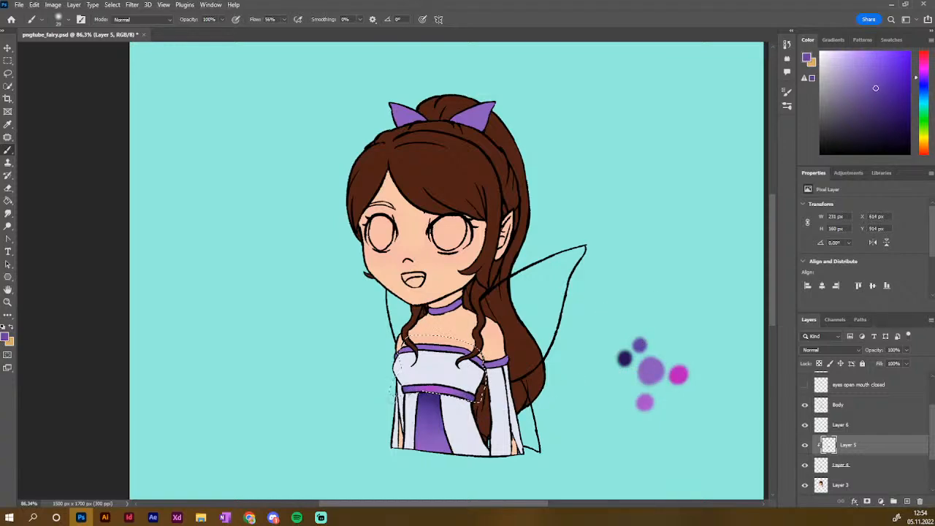
alt+click(625, 358)
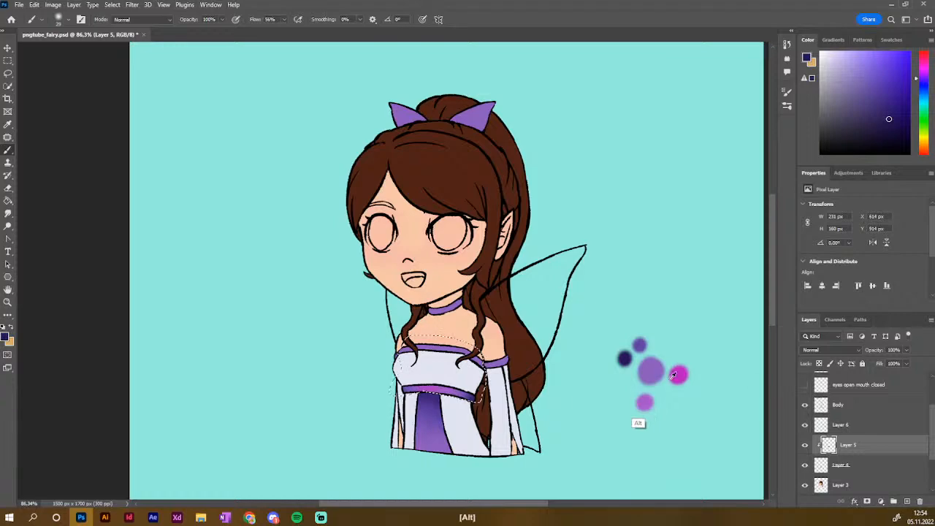
Smooth the lower bust band's gradient with pinkish purple strokes and reinforce its magenta highlight and navy shadow
alt+click(646, 399)
drag(452, 392, 408, 388)
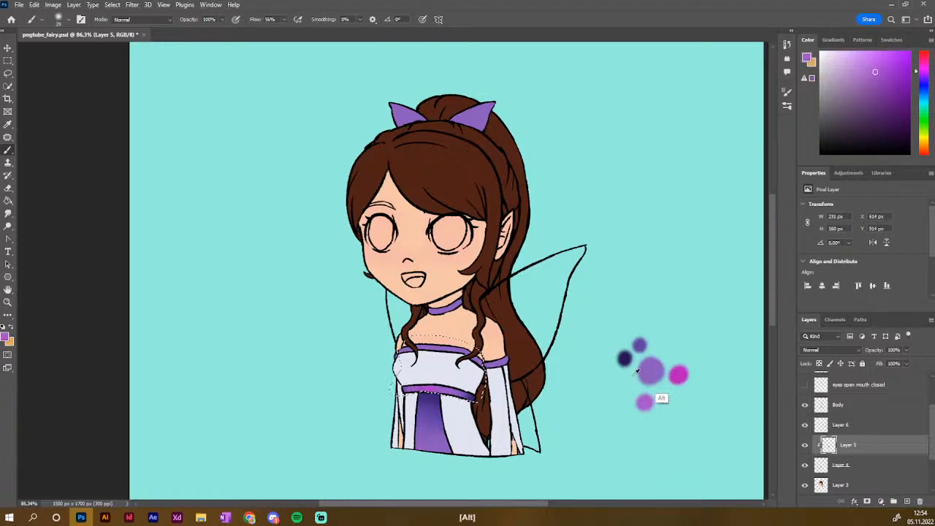
alt+click(680, 373)
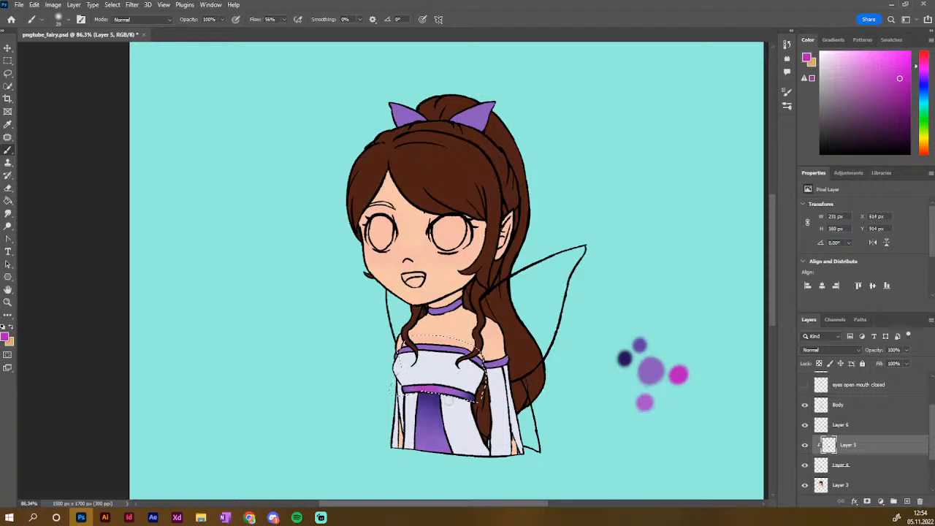
alt+click(626, 358)
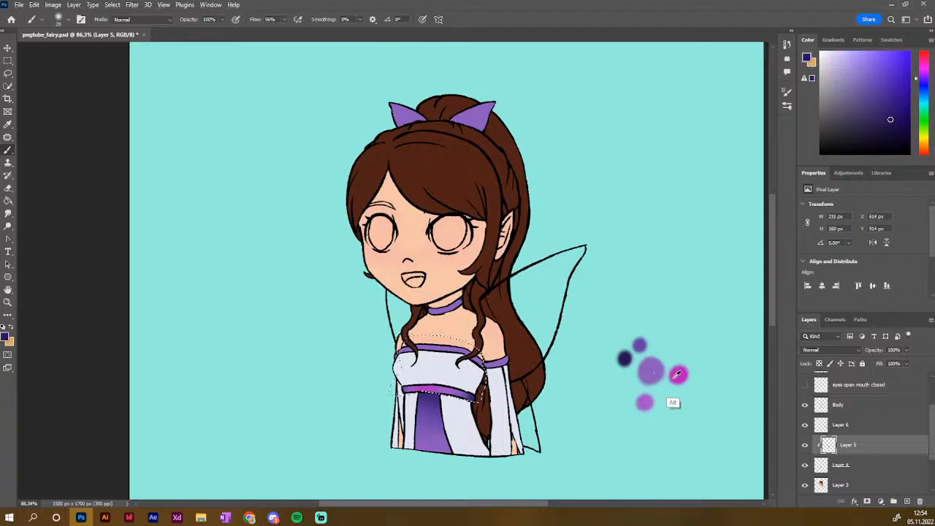
Shade the upper bust band with a magenta middle, pinkish and base purple transitions, and mid purple to navy ends
alt+click(677, 375)
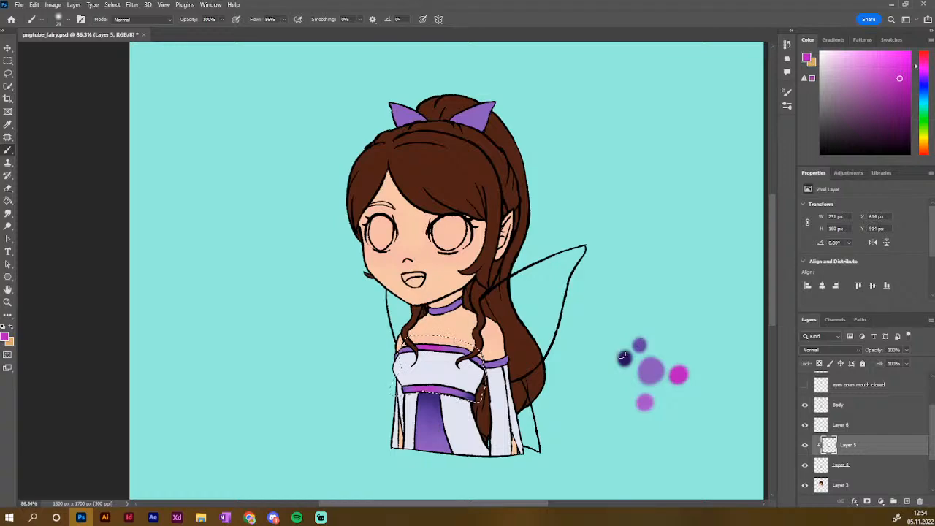
alt+click(646, 403)
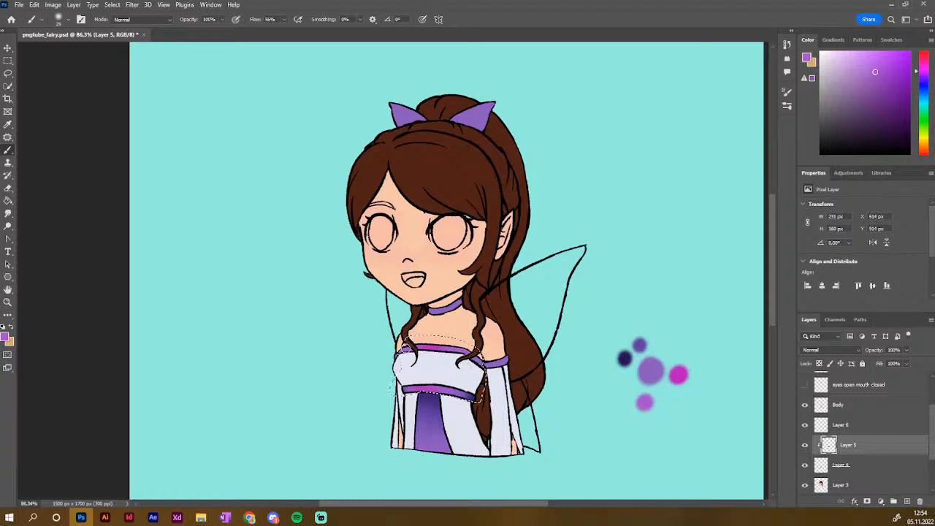
alt+click(649, 372)
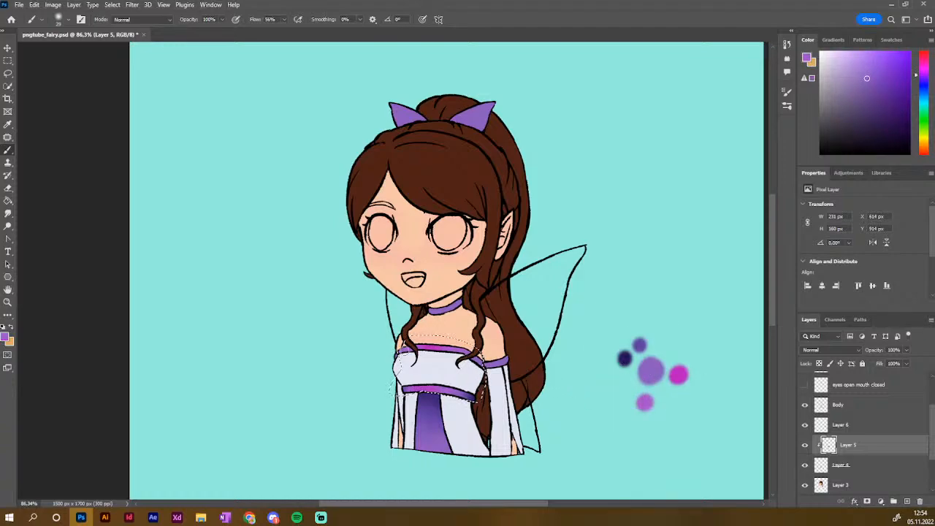
alt+click(624, 360)
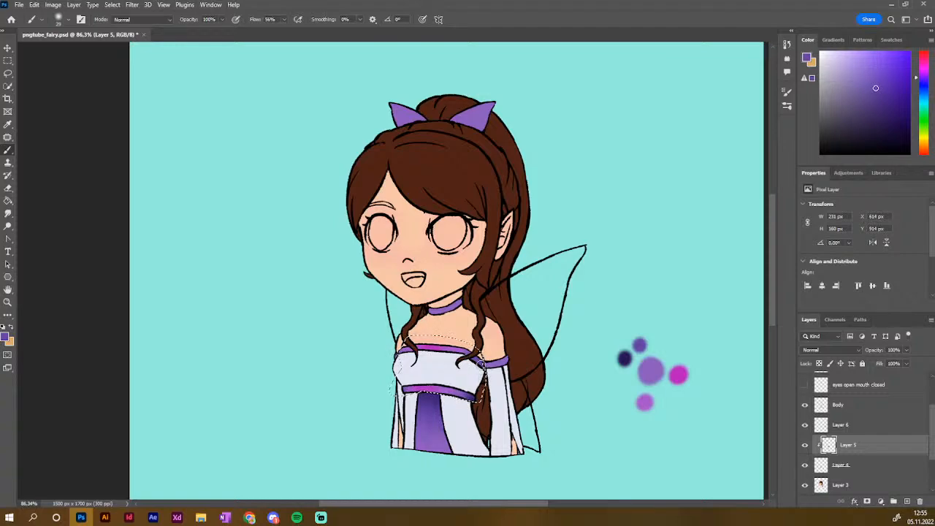
alt+click(623, 359)
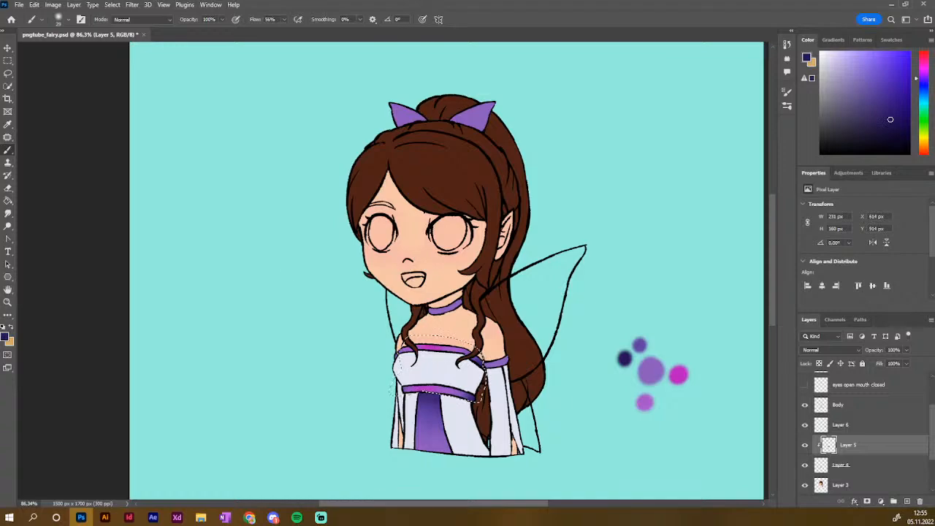
Invert the bodice selection and brush dark navy and mid purple shading onto the purple armband
click(8, 73)
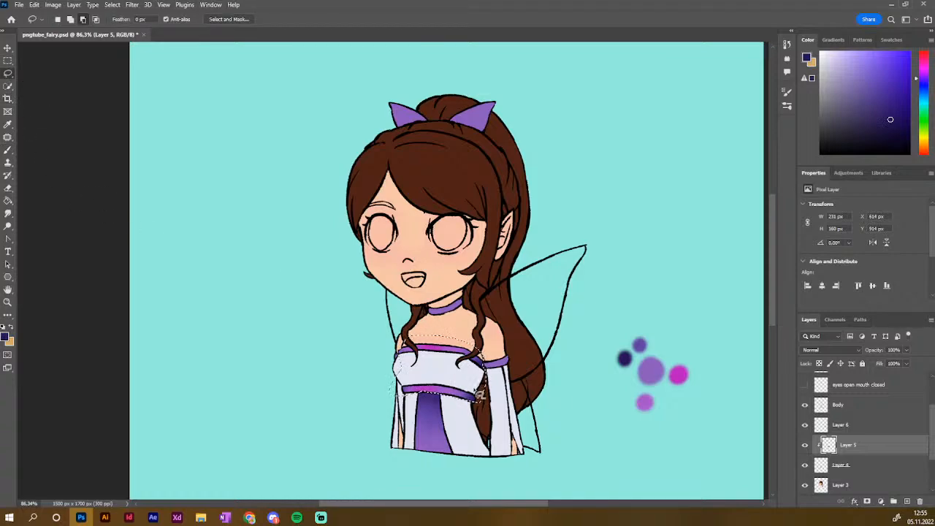
right_click(457, 382)
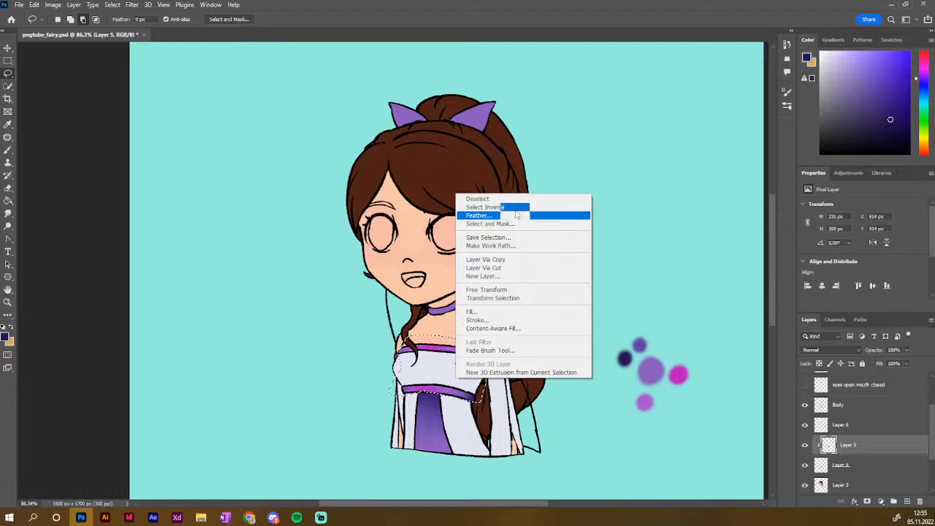
click(514, 208)
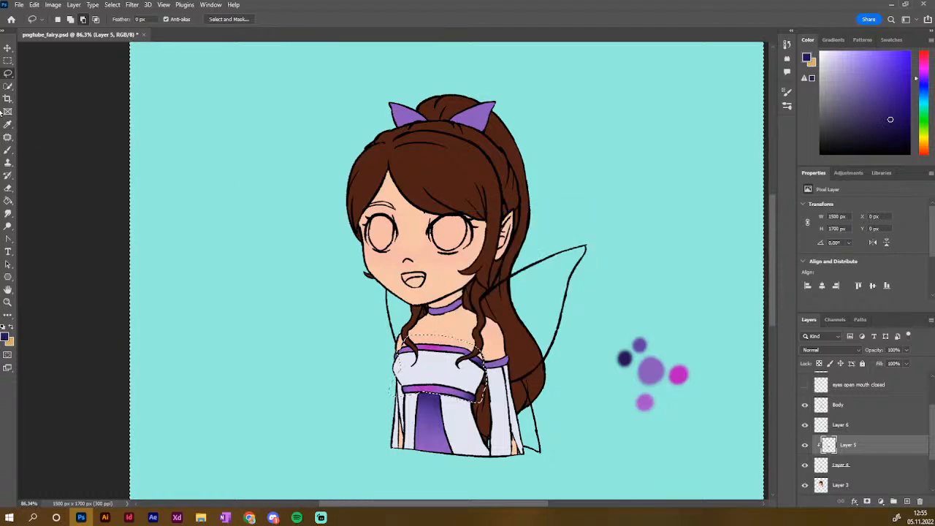
key(b)
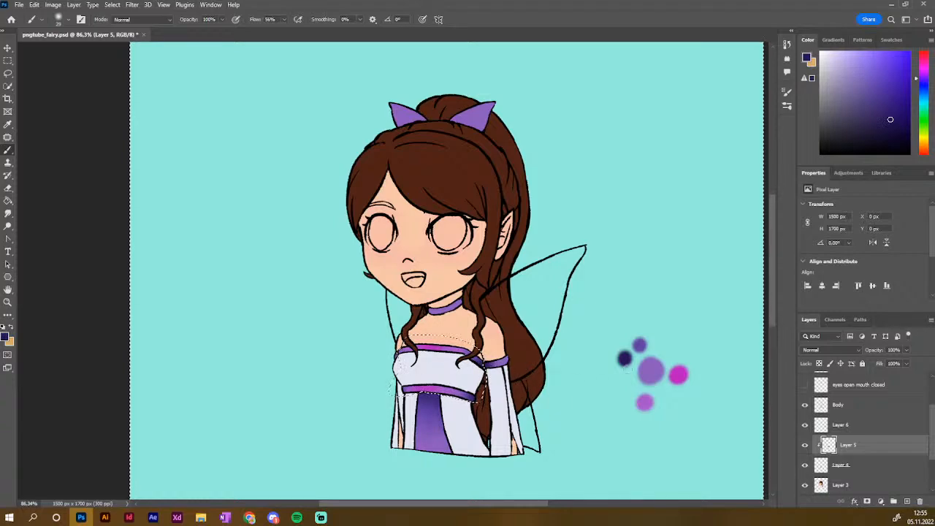
key(alt)
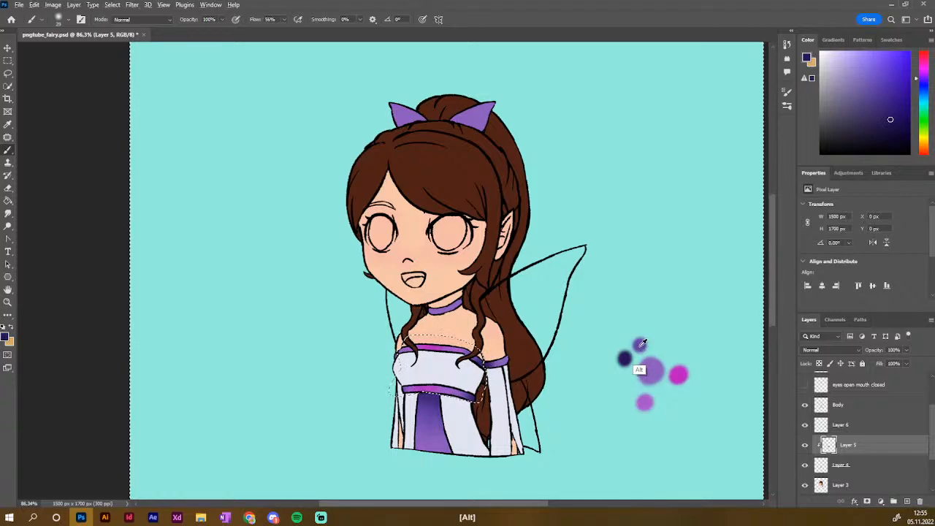
alt+click(642, 345)
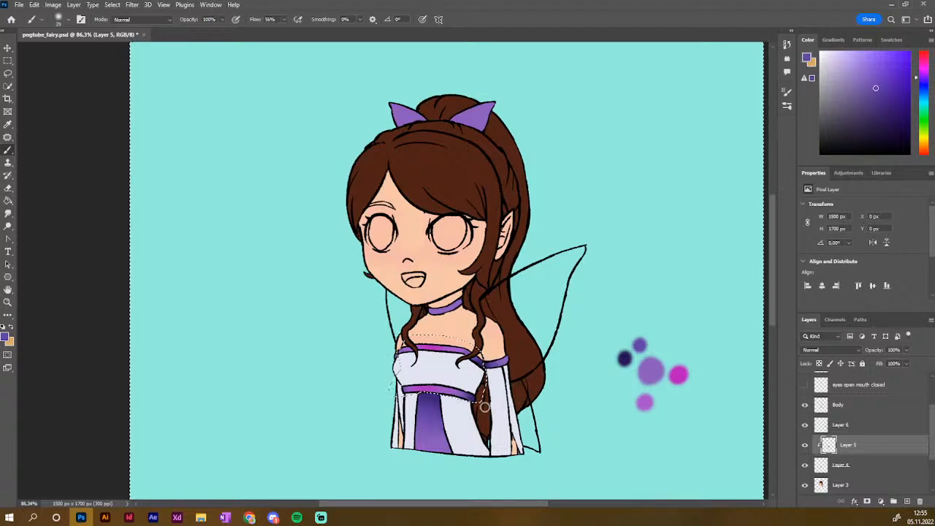
Undo the last stroke after sampling pinkish purple, and brush a magenta highlight onto the armband
alt+click(645, 403)
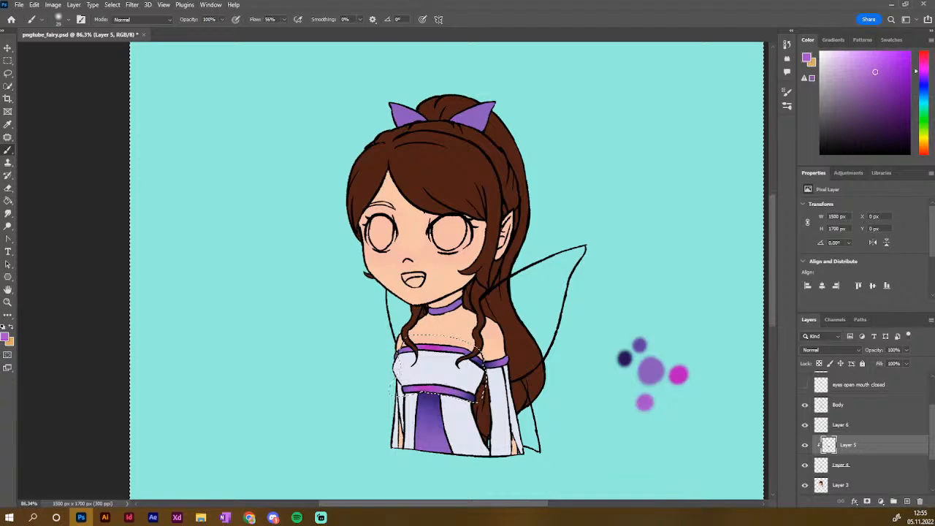
key(ctrl+z)
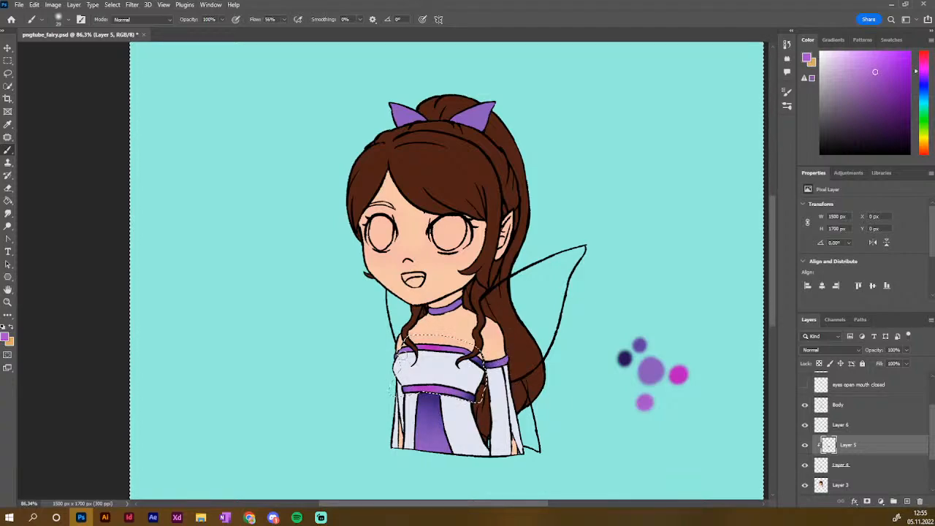
alt+click(679, 376)
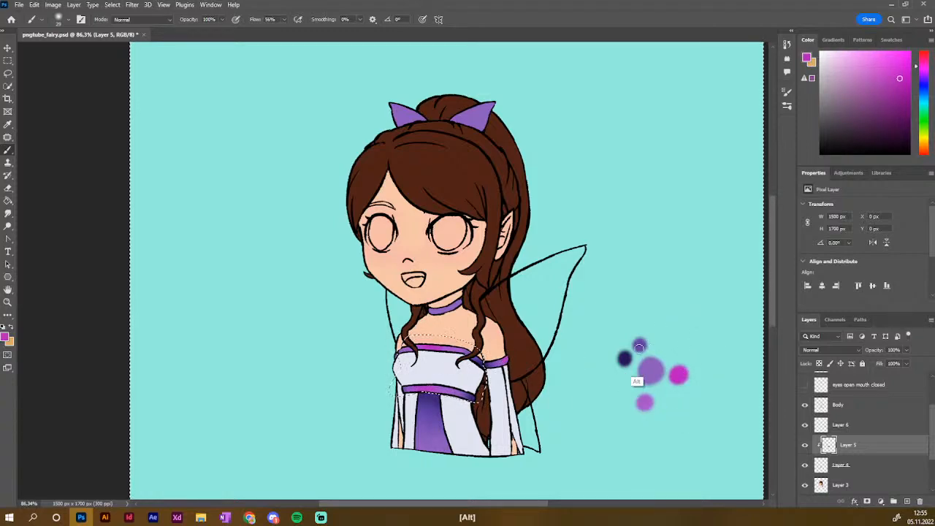
Shade the choker with a magenta highlight, pinkish, mid and base purple transitions, and dark navy at the shadowed ends
alt+click(625, 358)
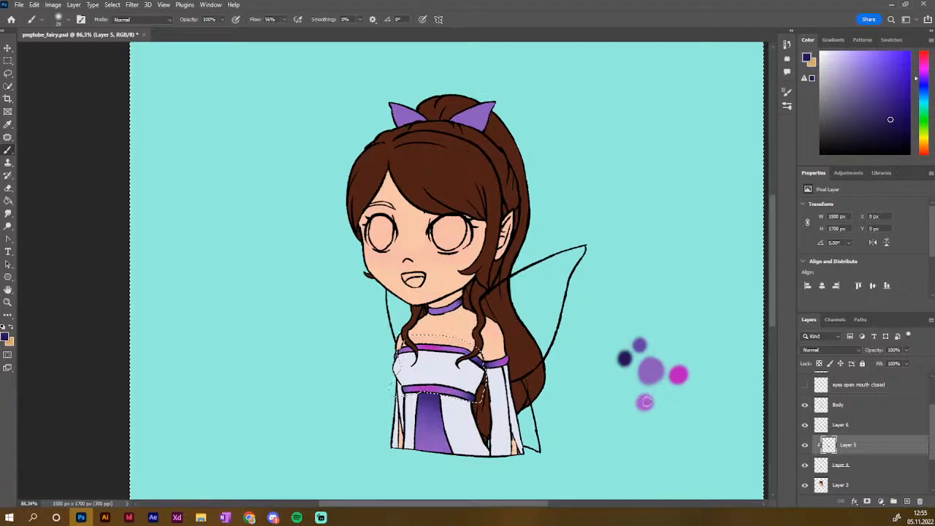
alt+click(678, 375)
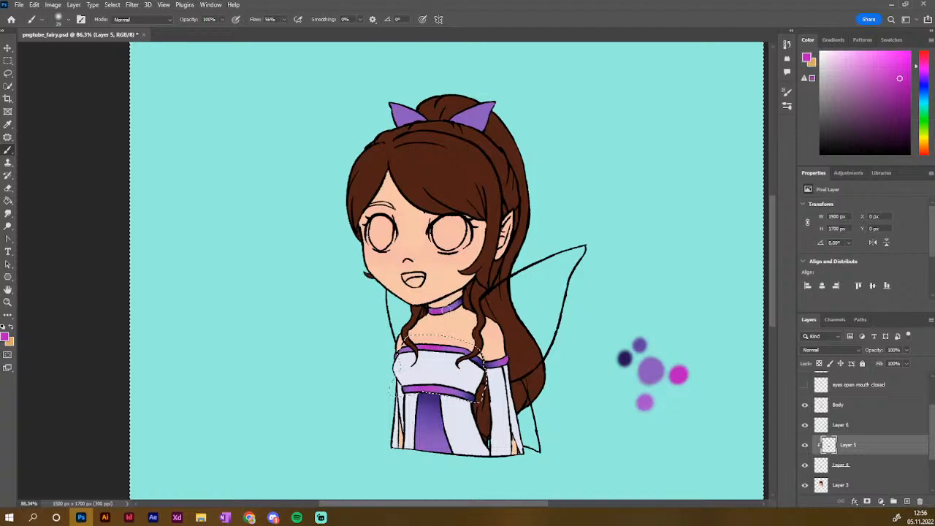
alt+click(645, 404)
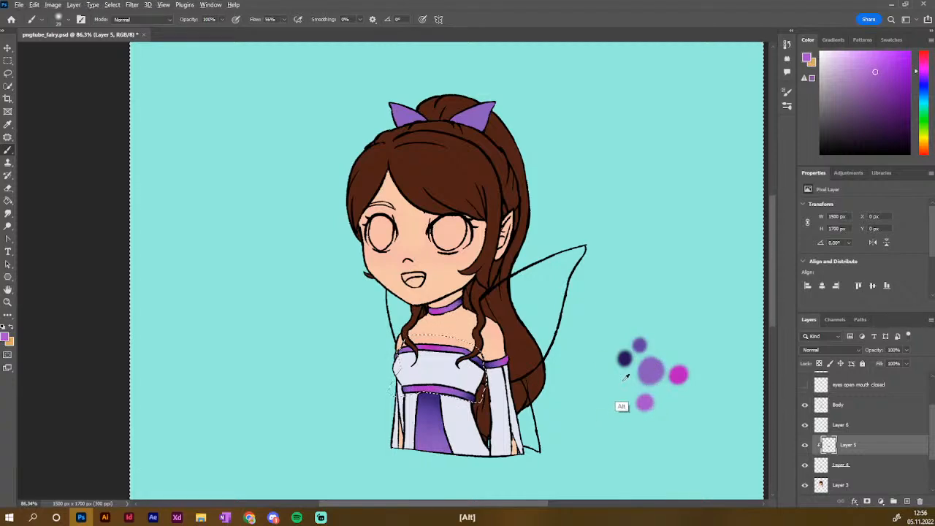
alt+click(642, 367)
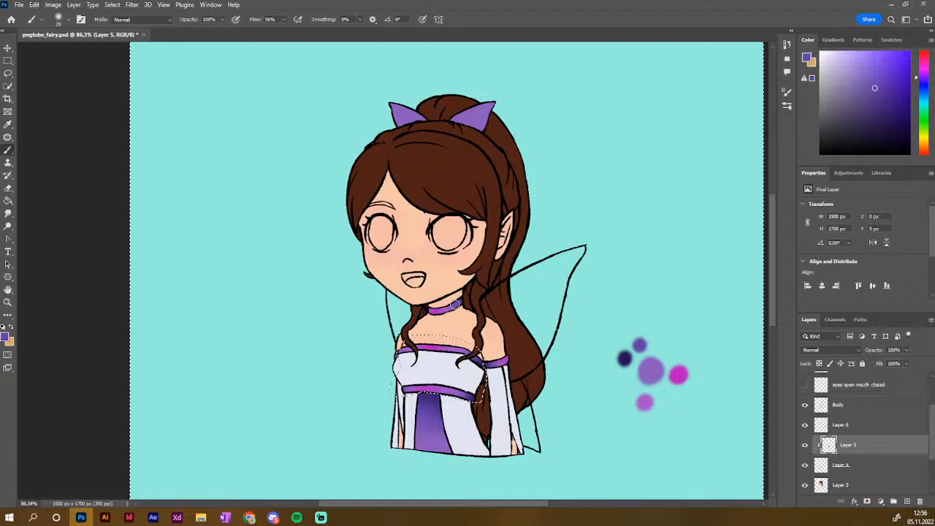
alt+click(649, 372)
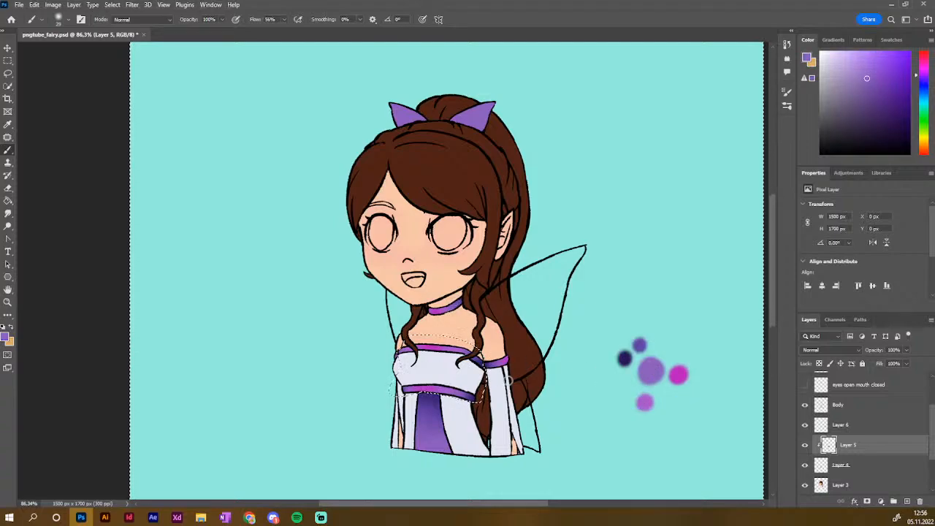
alt+click(625, 358)
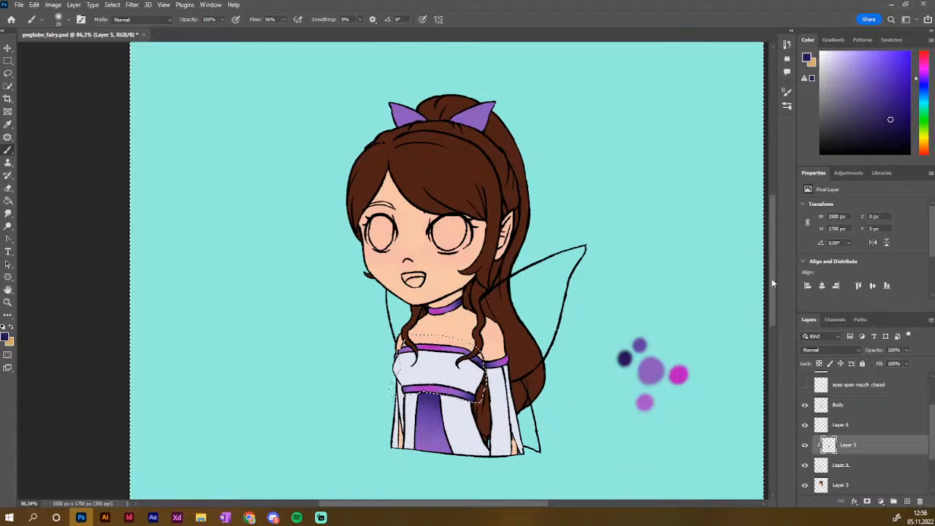
Brush dark navy shading onto the inner and lower parts of both loops of the purple hair bow
drag(772, 279, 776, 251)
scroll(772, 305, down, 3)
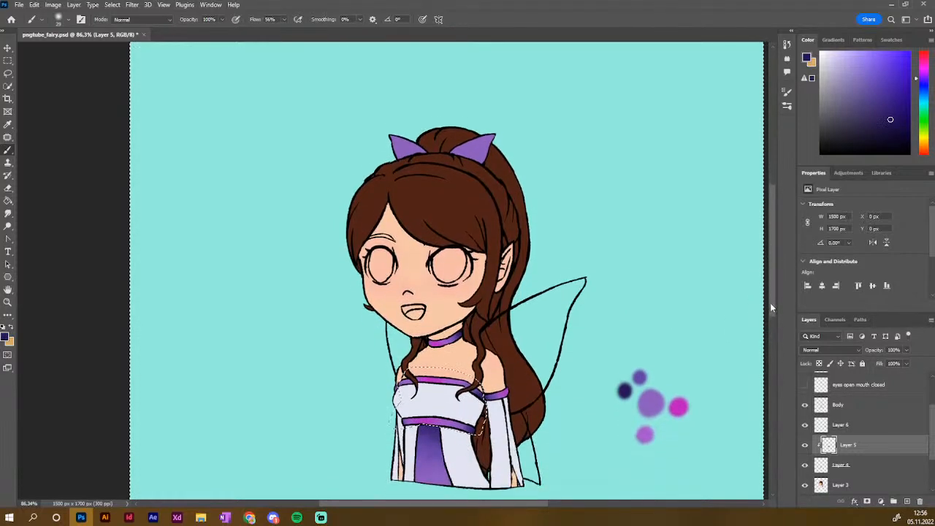
alt+click(625, 379)
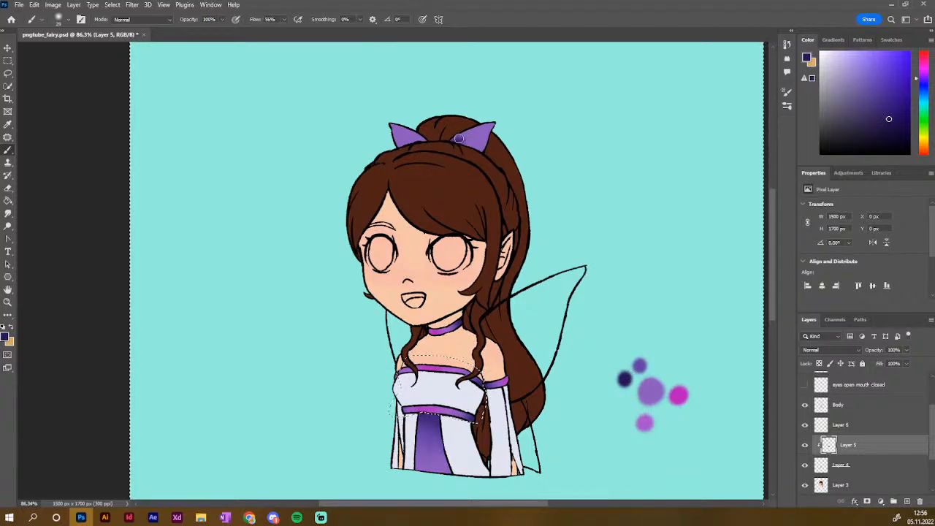
mouse_move(459, 138)
mouse_down()
mouse_move(477, 139)
mouse_move(487, 155)
mouse_up()
mouse_move(416, 145)
mouse_down()
mouse_move(399, 150)
mouse_move(422, 141)
mouse_up()
mouse_move(422, 142)
mouse_down()
mouse_move(405, 150)
mouse_move(481, 142)
mouse_up()
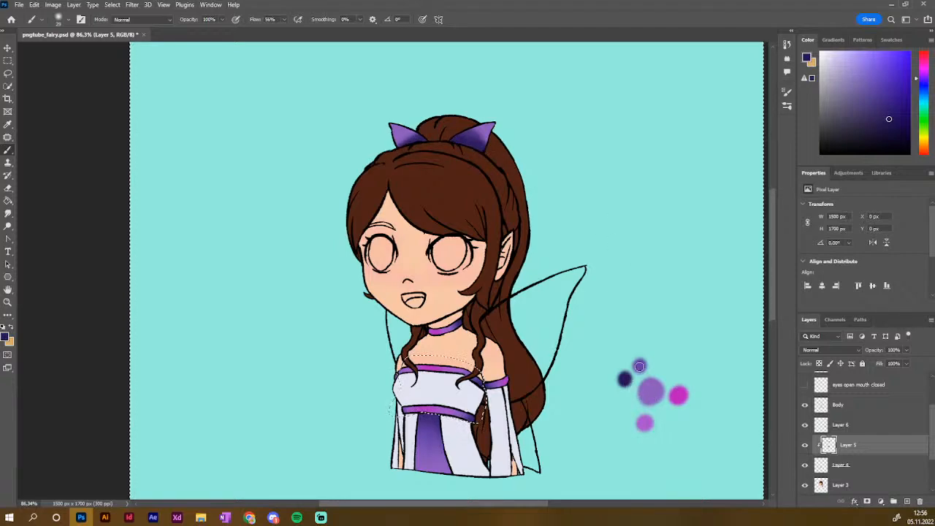
Blend mid purple, base purple and pinkish purple across the hair bow, with magenta highlights toward its outer tips
alt+click(646, 391)
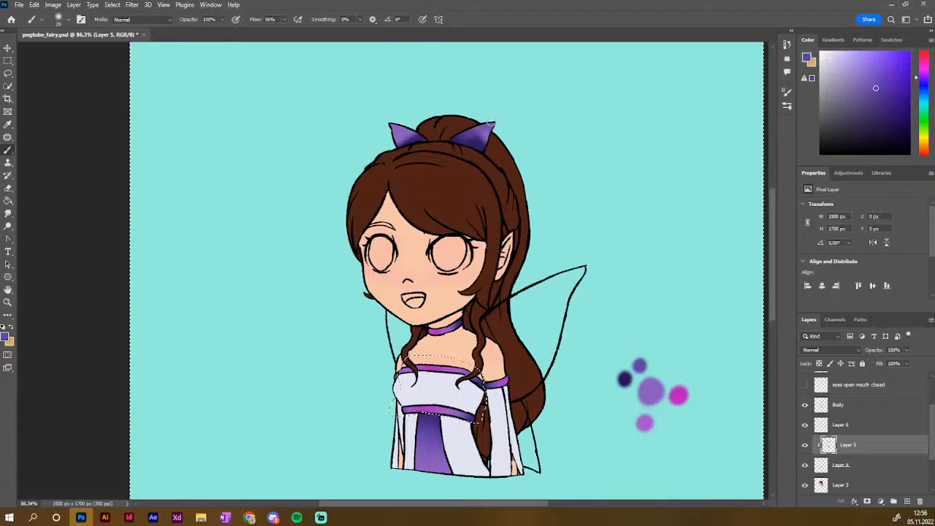
drag(492, 125, 484, 135)
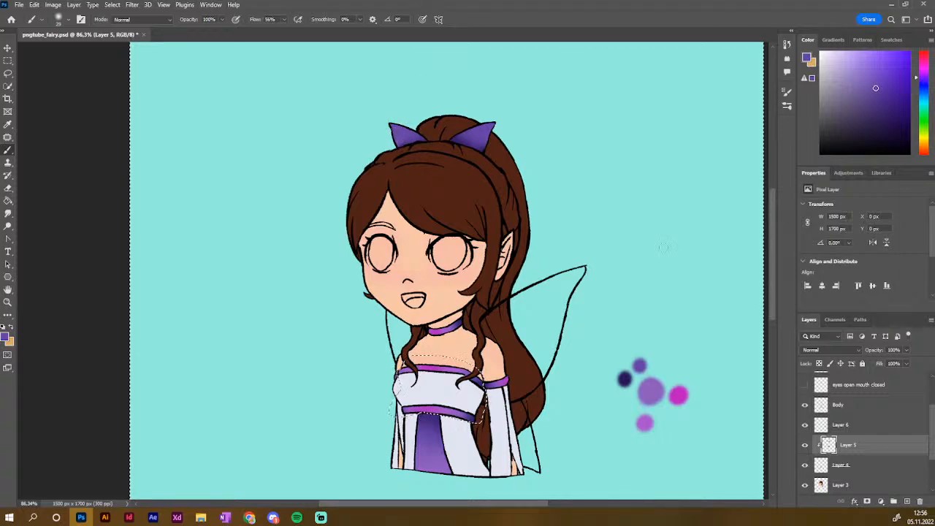
alt+click(624, 379)
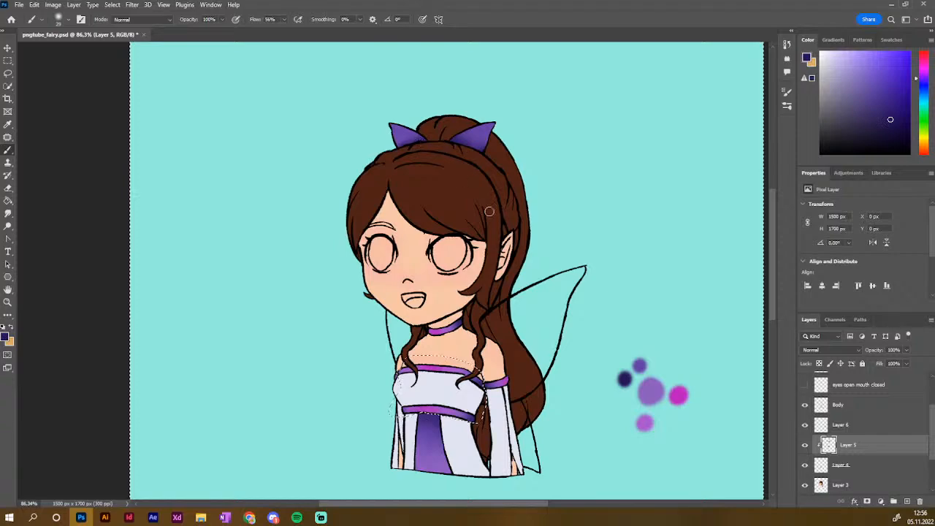
alt+click(651, 391)
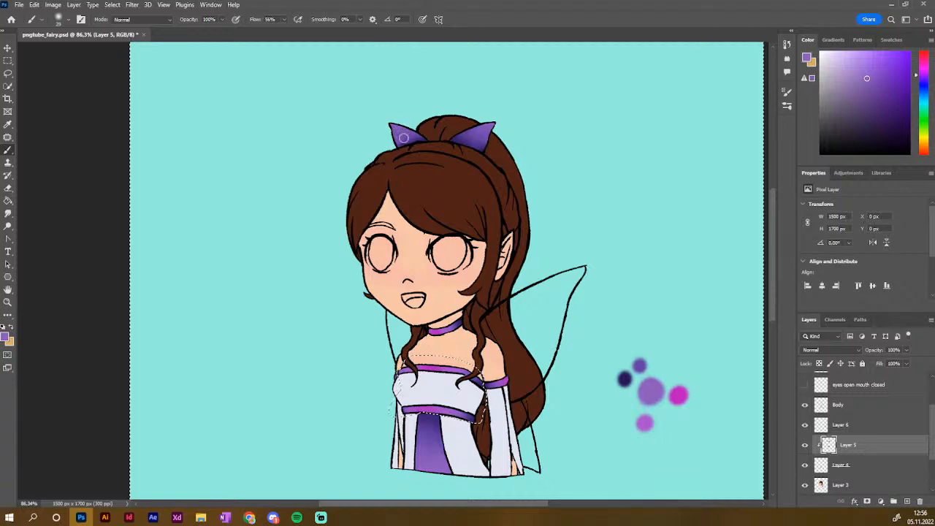
alt+click(644, 422)
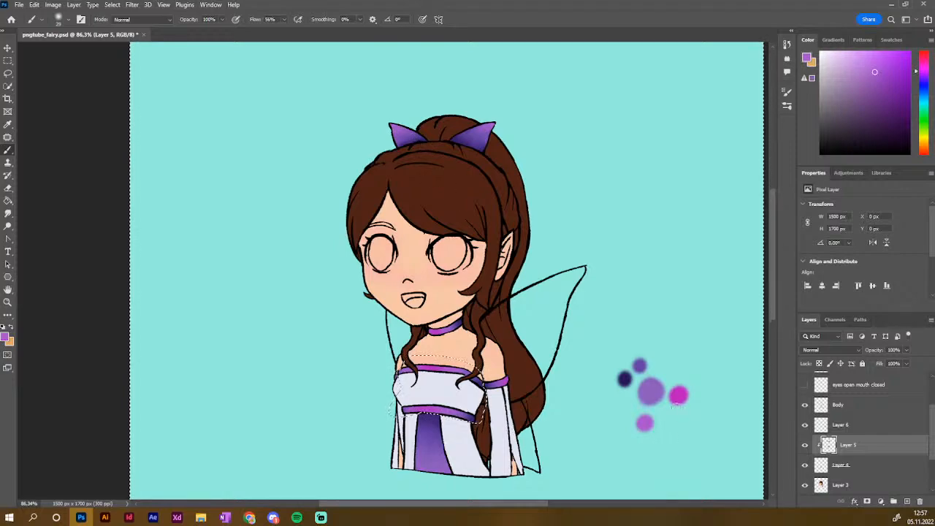
alt+click(682, 394)
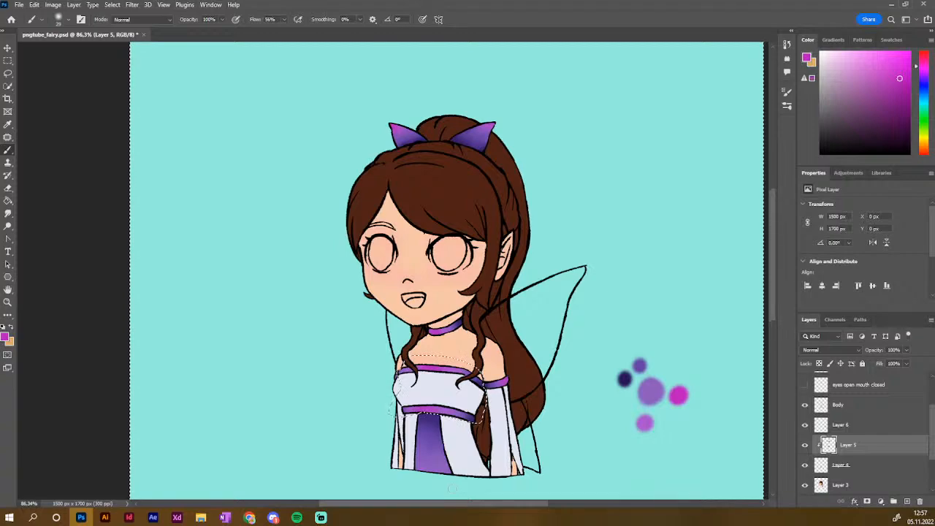
Merge the clipped shading on Layer 5 down into Layer 4 and clear the active selection
right_click(873, 447)
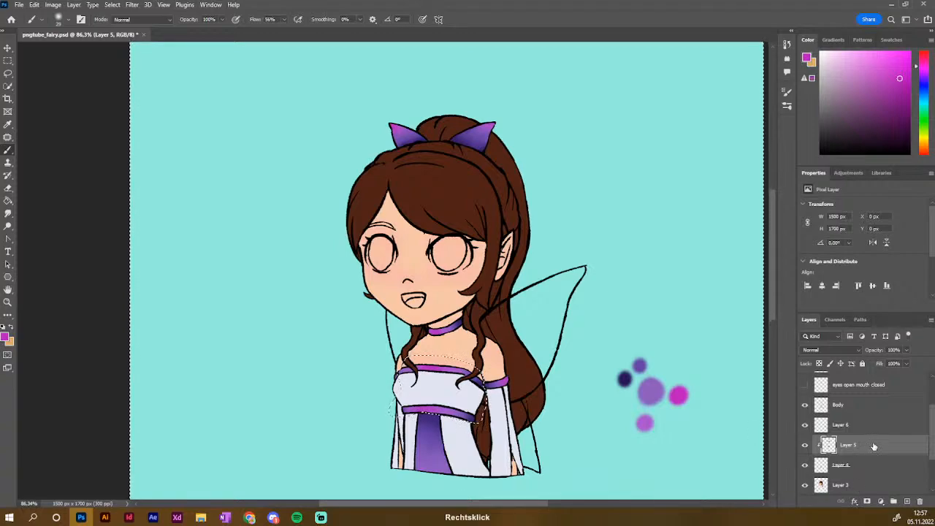
click(828, 318)
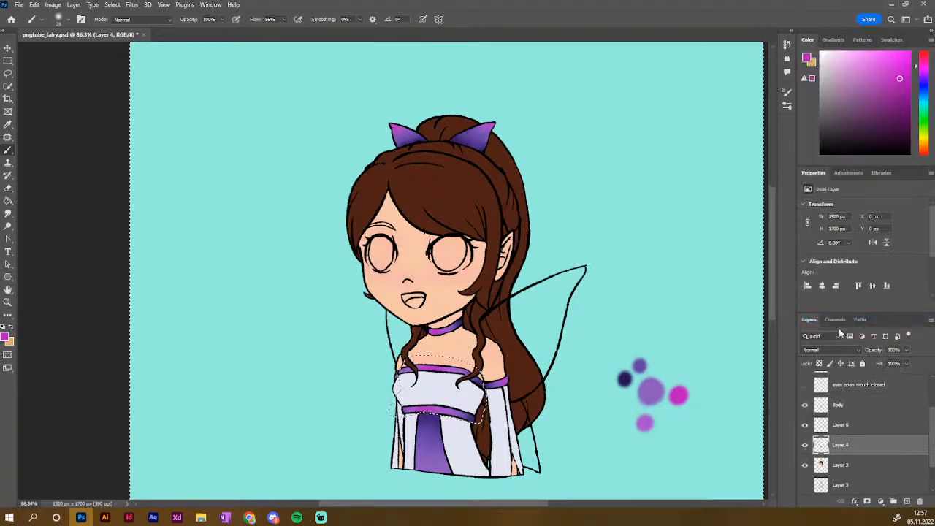
click(7, 60)
click(91, 143)
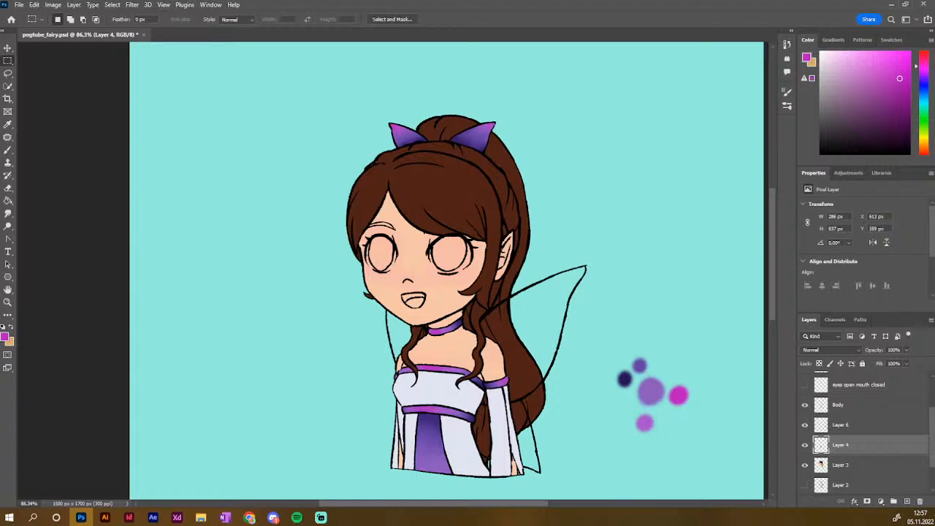
key(alt+Tab)
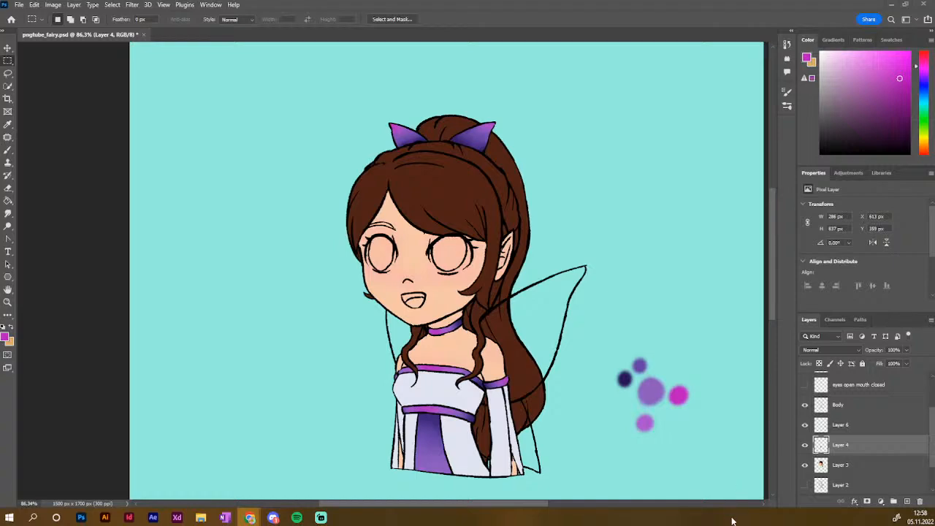
click(855, 472)
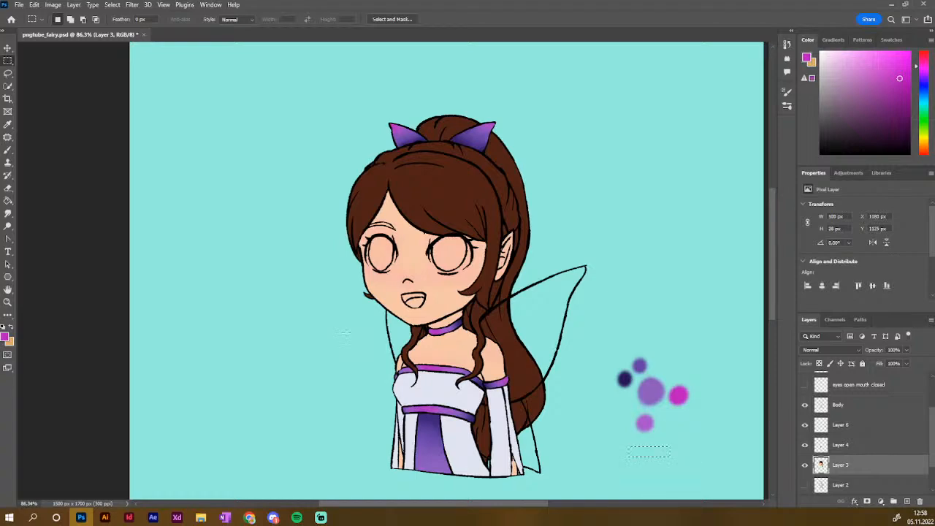
click(9, 74)
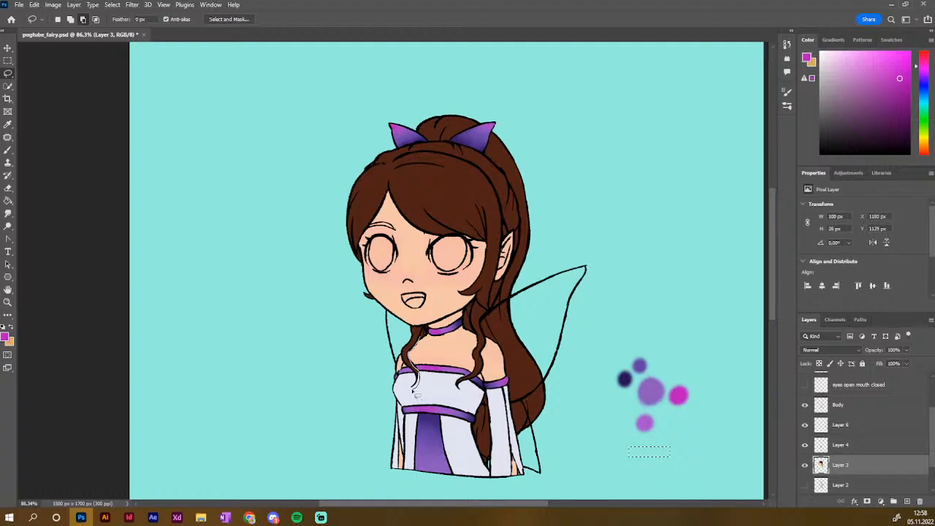
key(ctrl+z)
click(7, 60)
click(120, 136)
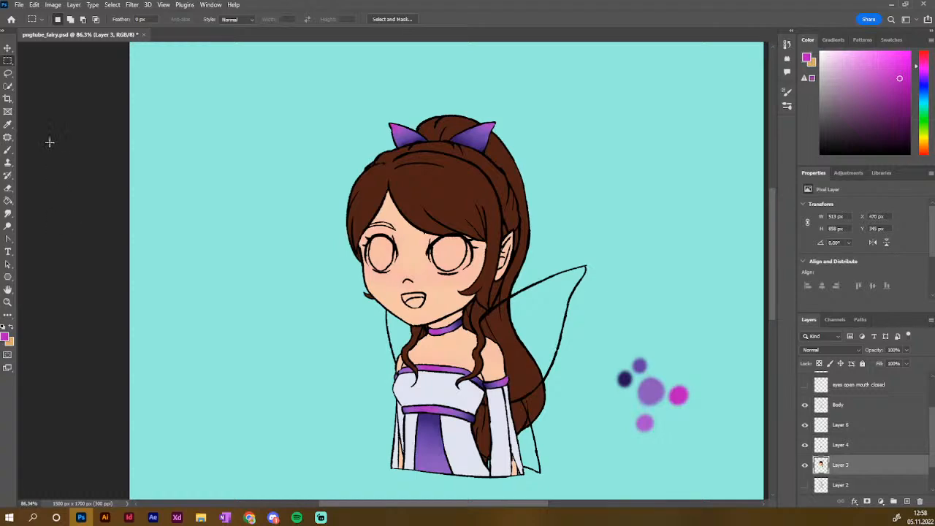
Create a new empty layer directly above Layer 4 for painting the wings with the Brush tool
key(b)
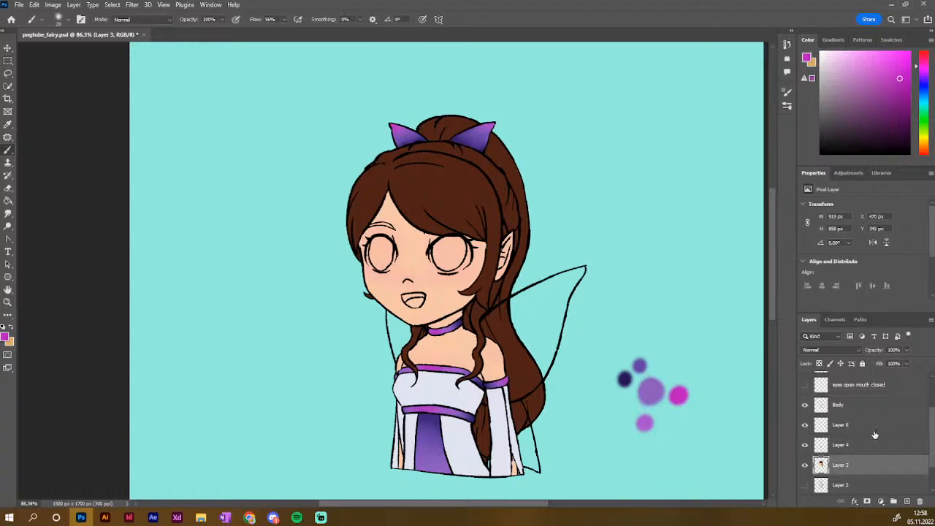
click(853, 442)
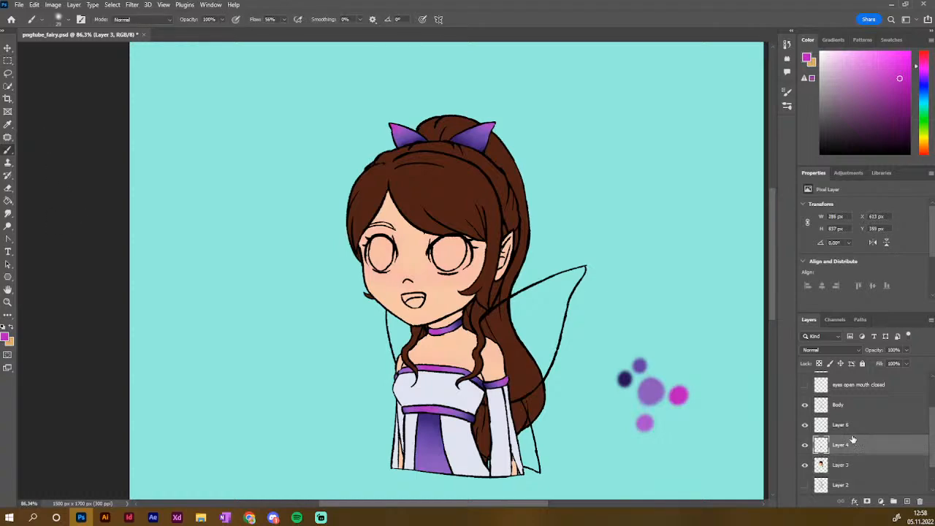
click(806, 429)
click(907, 501)
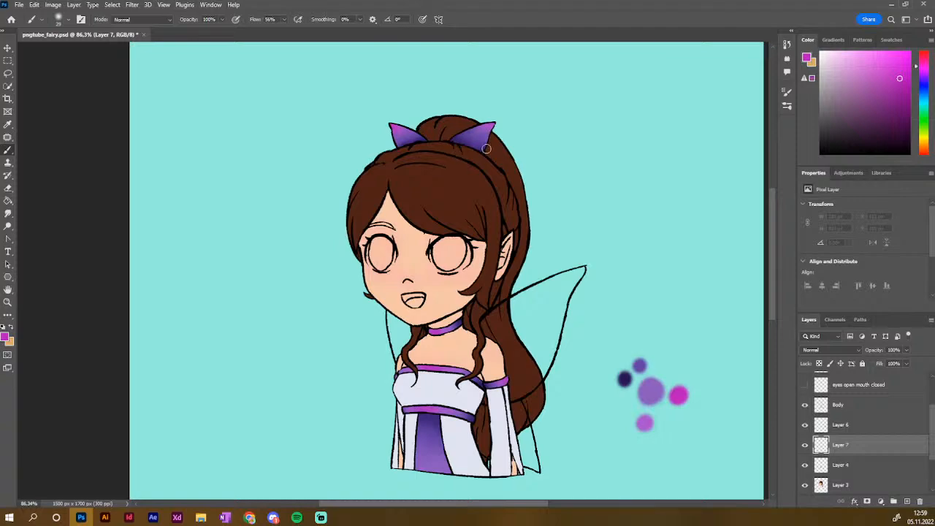
Dab sampled dark navy at the wing base behind the shoulder and switch the brush to Hard Round Pressure Size
alt+click(628, 377)
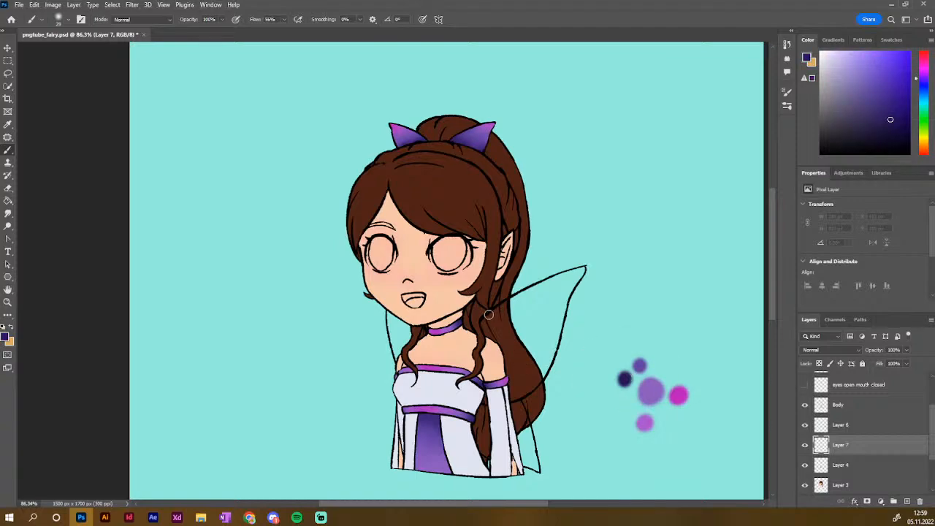
drag(488, 314, 513, 330)
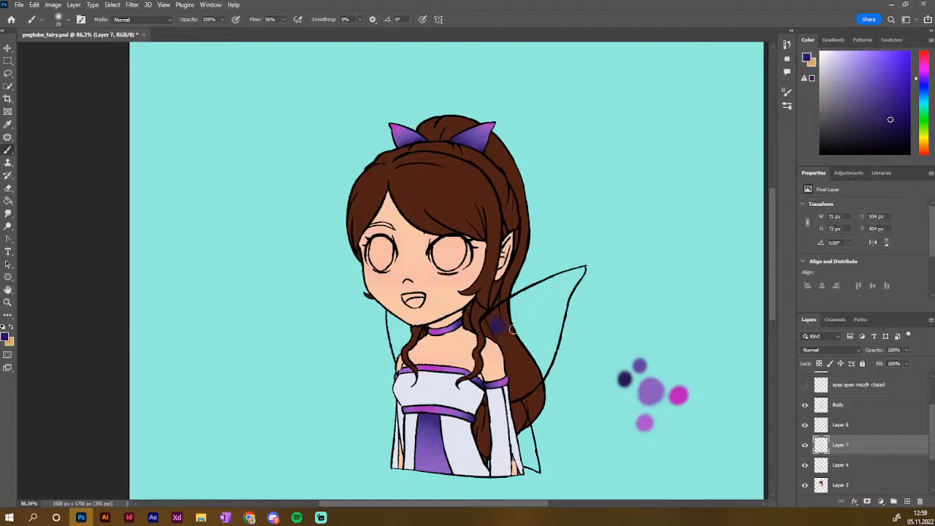
click(787, 105)
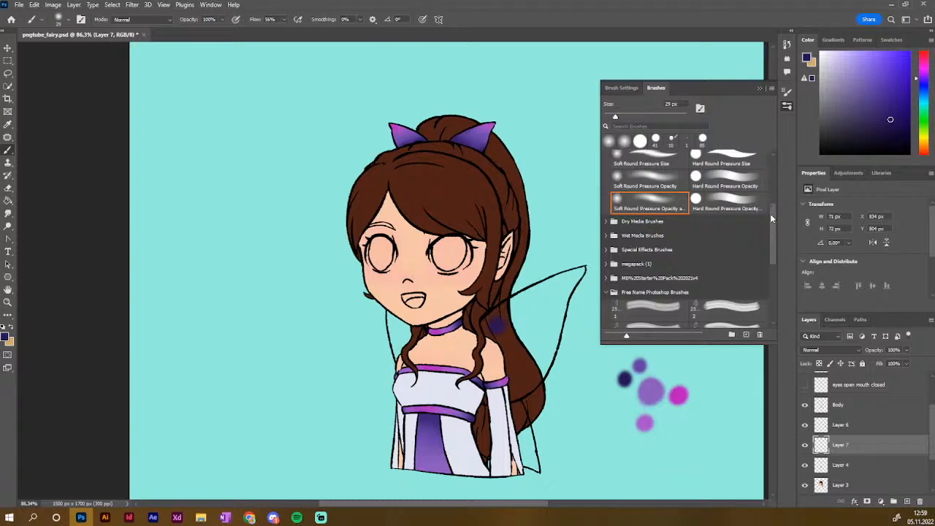
scroll(771, 207, up, 2)
click(739, 216)
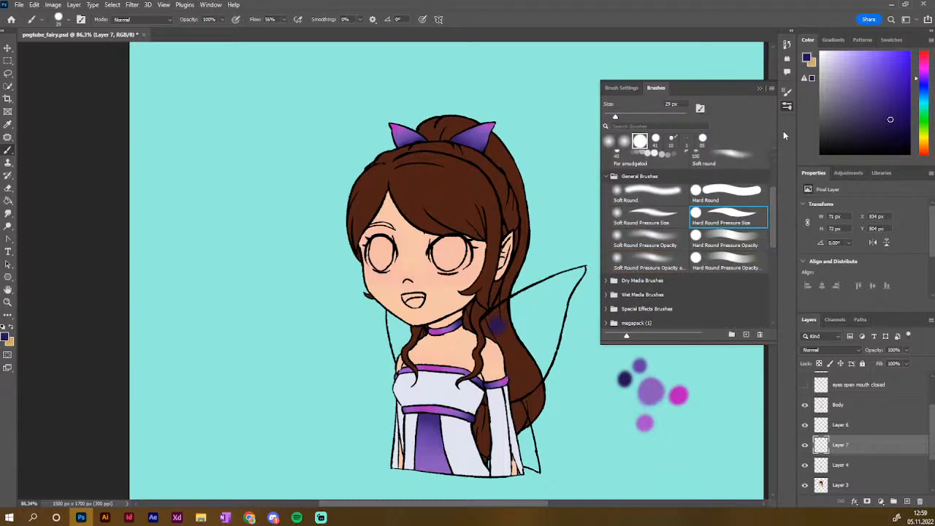
click(787, 107)
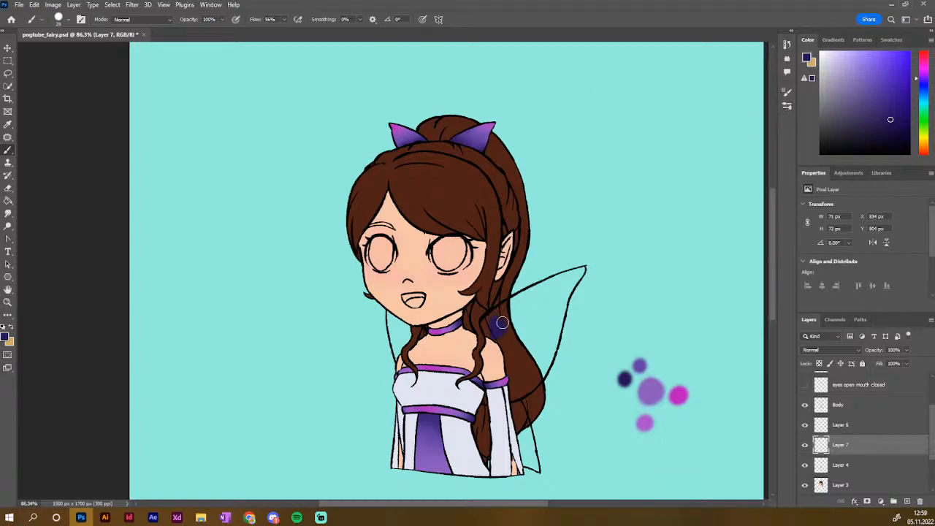
Paint the upper part of the large wing dark navy, reducing the brush to 18 px and undoing stray strokes near the shoulder
mouse_move(488, 326)
mouse_down()
mouse_move(582, 269)
mouse_move(490, 330)
mouse_move(488, 296)
mouse_move(496, 337)
mouse_up()
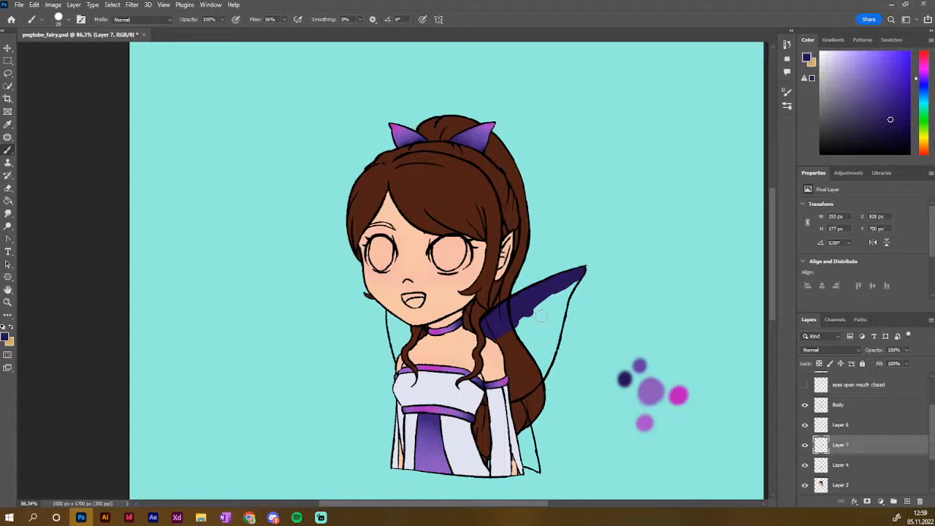
alt+scroll(541, 314, up, 5)
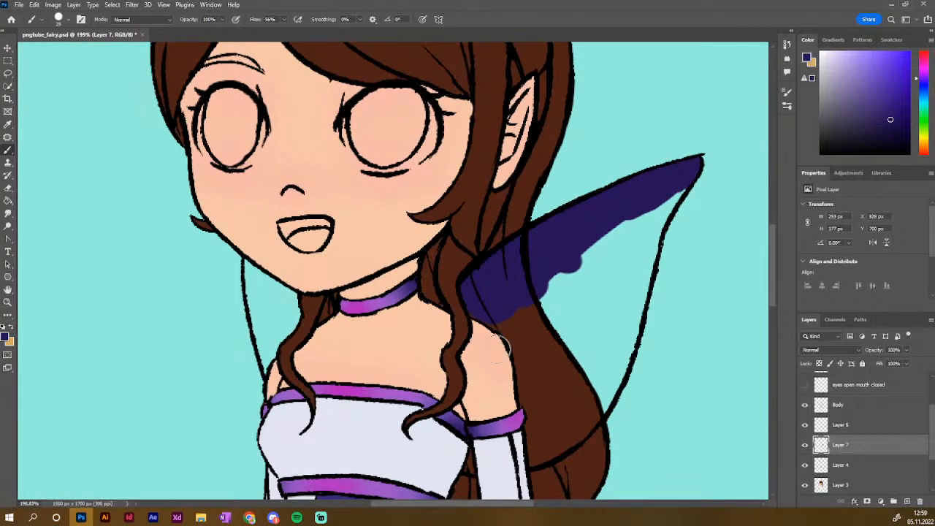
alt+right_click(469, 342)
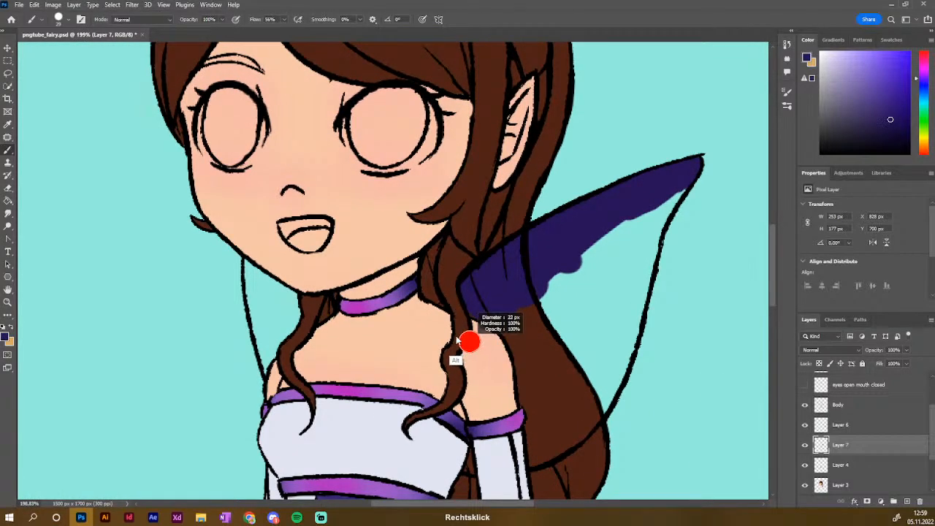
key(ctrl+z)
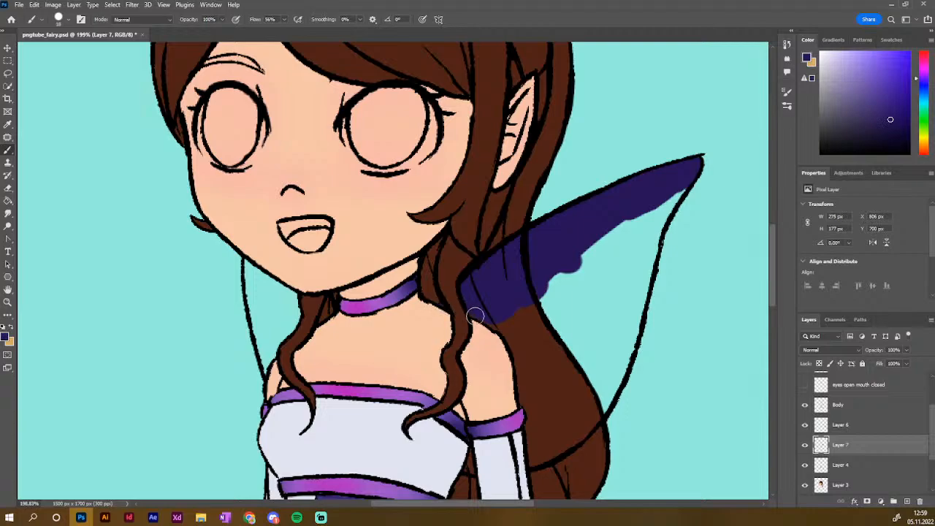
key(ctrl+z)
key(ctrl+z)
mouse_move(475, 314)
mouse_down()
mouse_move(501, 289)
mouse_move(476, 303)
mouse_move(526, 347)
mouse_move(515, 337)
mouse_move(530, 342)
mouse_move(536, 330)
mouse_move(521, 312)
mouse_move(594, 246)
mouse_move(671, 194)
mouse_move(644, 267)
mouse_move(645, 257)
mouse_move(572, 301)
mouse_move(551, 335)
mouse_move(563, 344)
mouse_move(599, 307)
mouse_move(600, 289)
mouse_move(643, 274)
mouse_move(624, 356)
mouse_move(626, 341)
mouse_move(574, 351)
mouse_up()
Fill the rest of the large upper wing with dark navy over the ponytail, down to its lower outline
drag(774, 255, 769, 284)
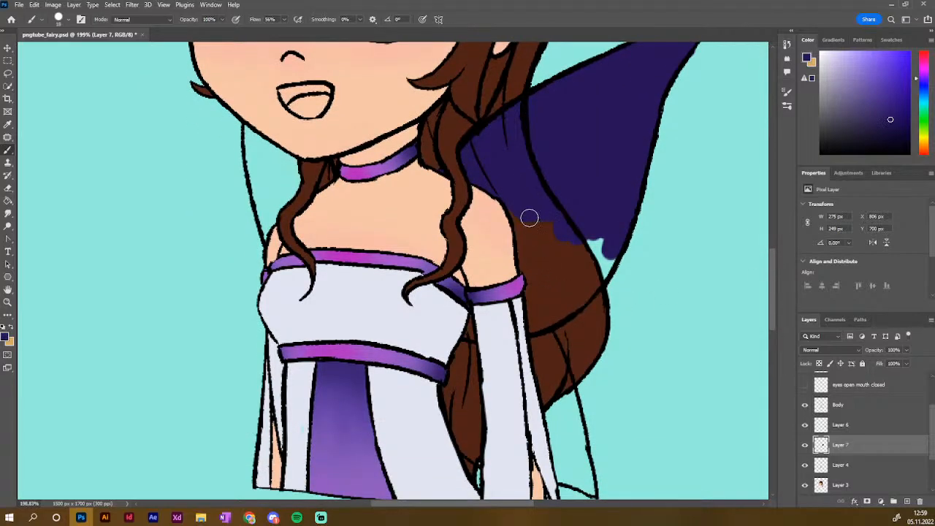
mouse_move(523, 217)
mouse_down()
mouse_move(545, 313)
mouse_move(535, 294)
mouse_move(539, 338)
mouse_move(543, 318)
mouse_move(568, 301)
mouse_move(556, 314)
mouse_move(581, 272)
mouse_move(601, 326)
mouse_up()
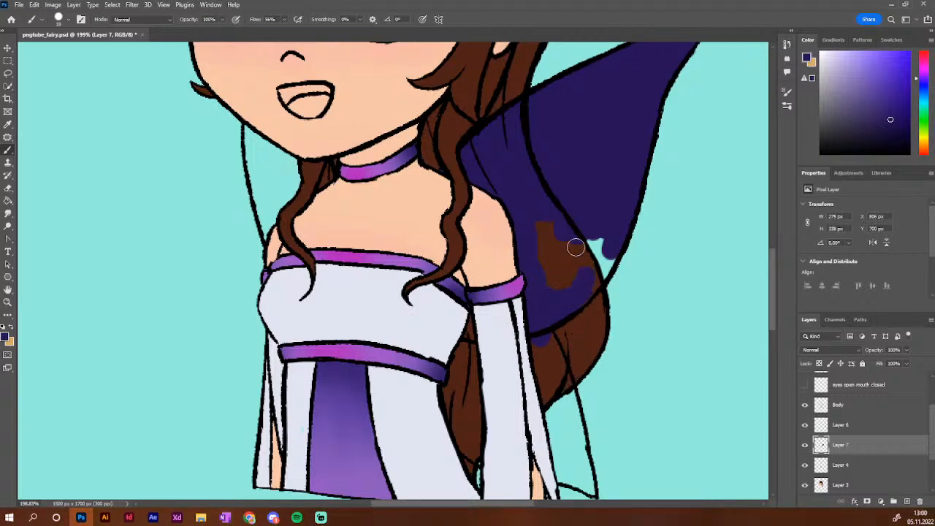
mouse_move(534, 215)
mouse_down()
mouse_move(607, 249)
mouse_move(595, 270)
mouse_move(612, 247)
mouse_move(589, 284)
mouse_up()
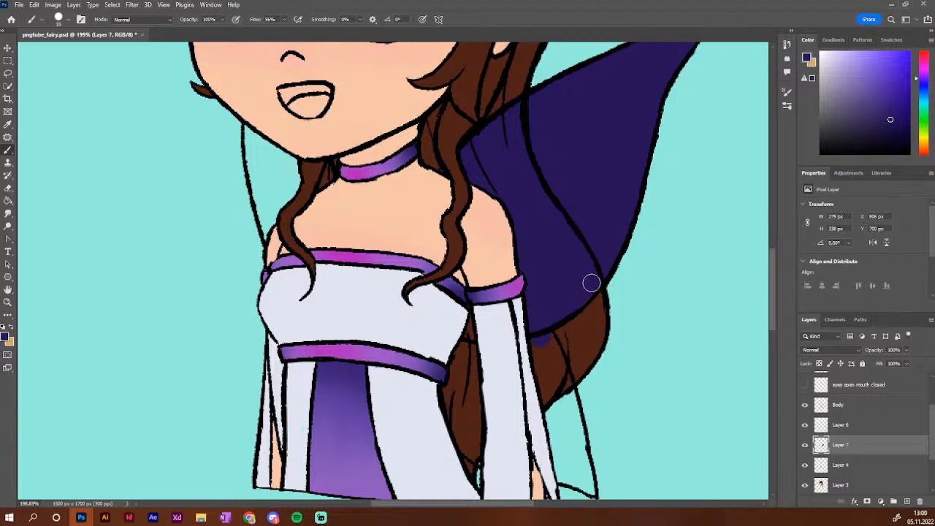
Paint the lower wing dark navy down to its tip, including the gap between the bodice and the sleeve
mouse_move(535, 300)
mouse_down()
mouse_move(543, 362)
mouse_move(541, 336)
mouse_move(557, 365)
mouse_up()
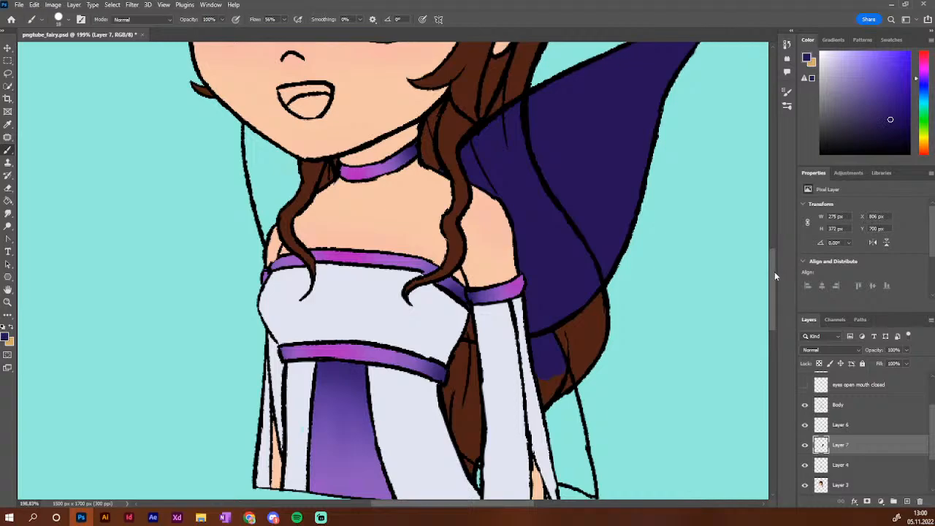
scroll(776, 276, down, 3)
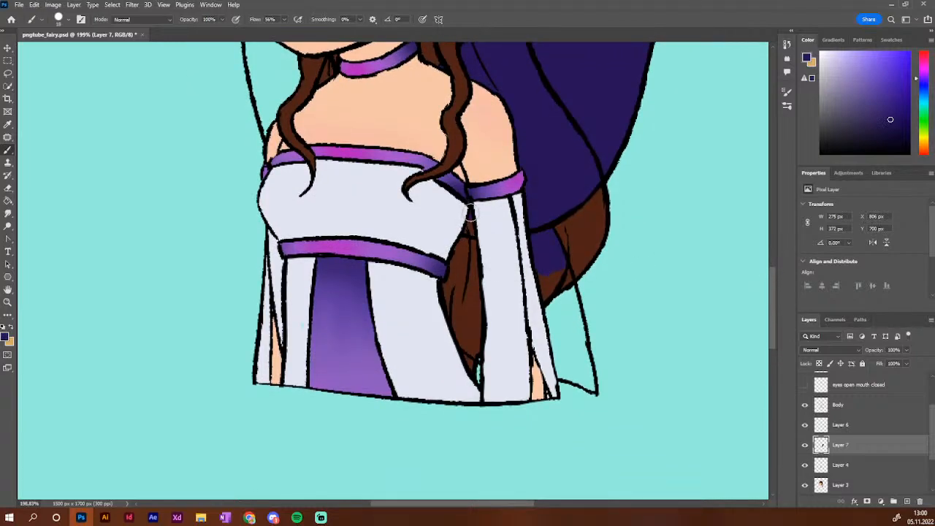
mouse_move(471, 212)
mouse_down()
mouse_move(451, 289)
mouse_move(476, 350)
mouse_move(482, 333)
mouse_move(478, 358)
mouse_move(470, 226)
mouse_up()
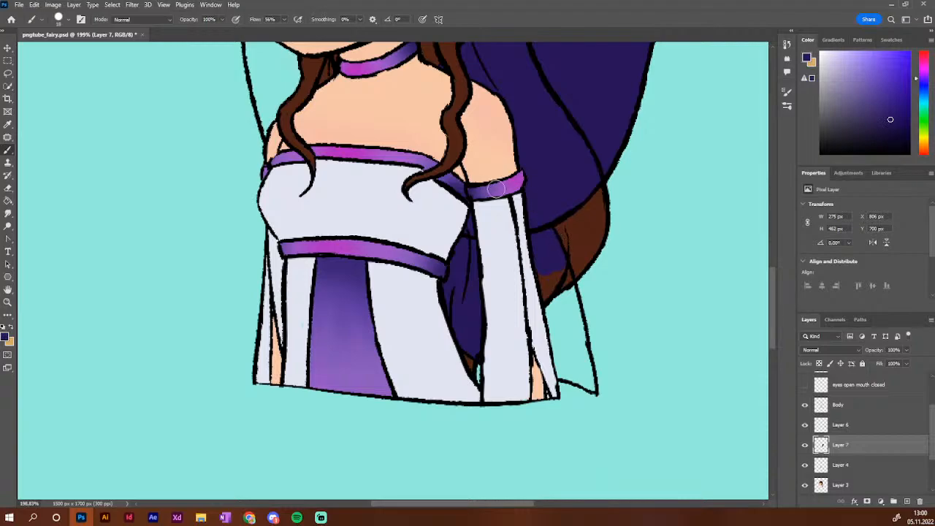
mouse_move(562, 308)
mouse_down()
mouse_move(554, 307)
mouse_move(562, 275)
mouse_move(564, 372)
mouse_move(593, 388)
mouse_move(572, 339)
mouse_move(587, 368)
mouse_move(594, 362)
mouse_up()
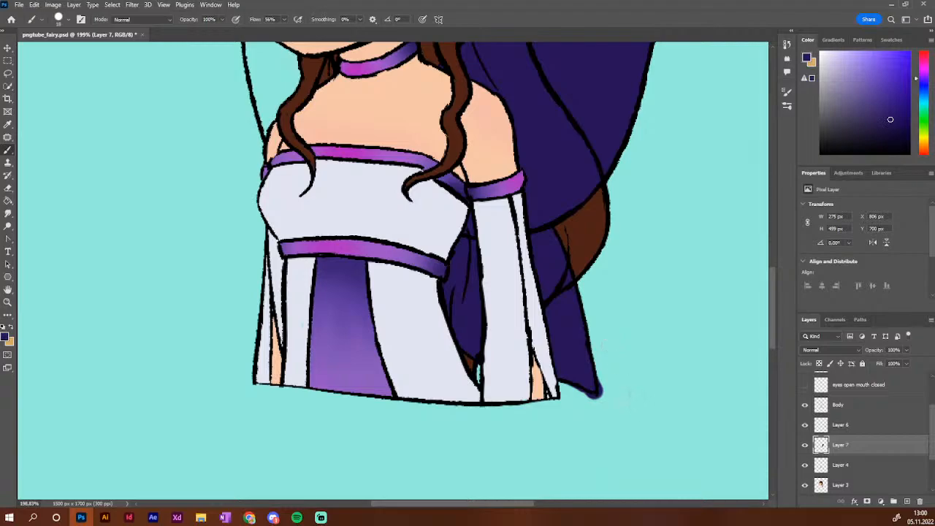
Erase the navy overspill around the lower wing's tip and return to the Brush tool
key(e)
key(b)
click(861, 489)
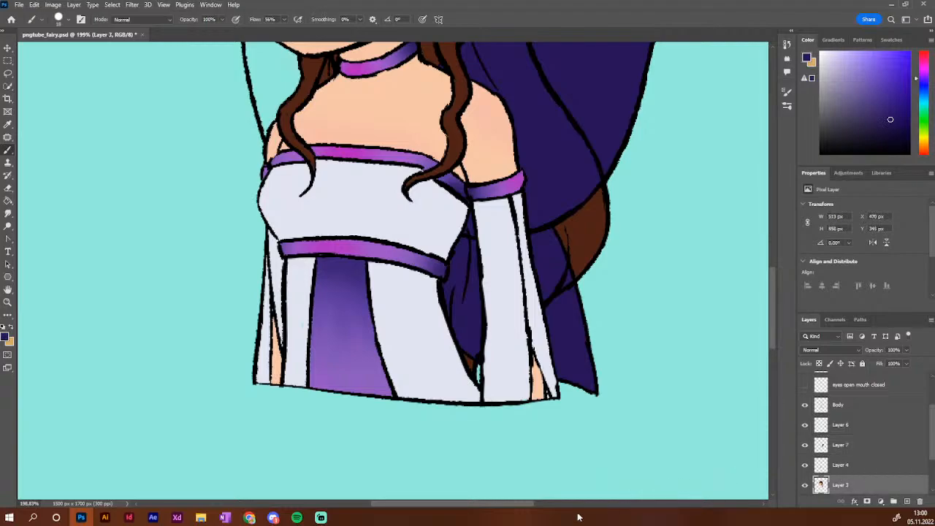
alt+click(301, 323)
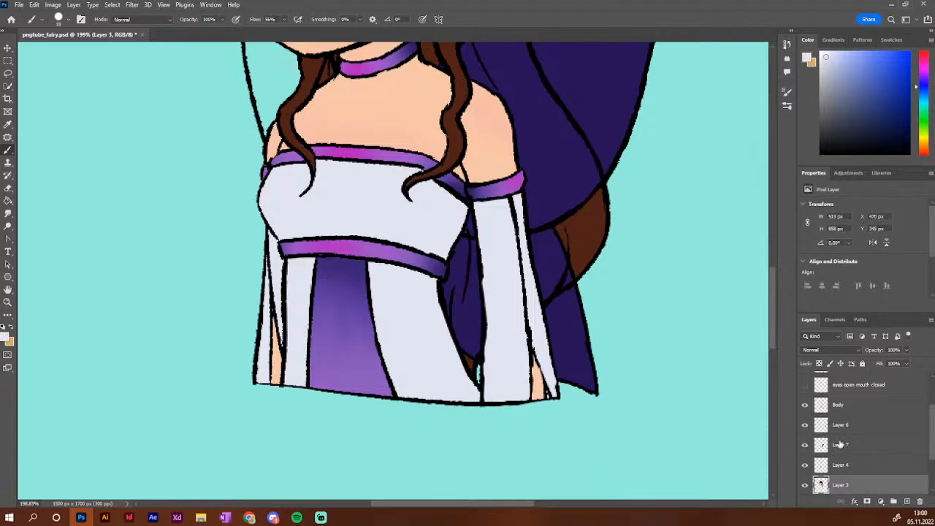
alt+click(589, 260)
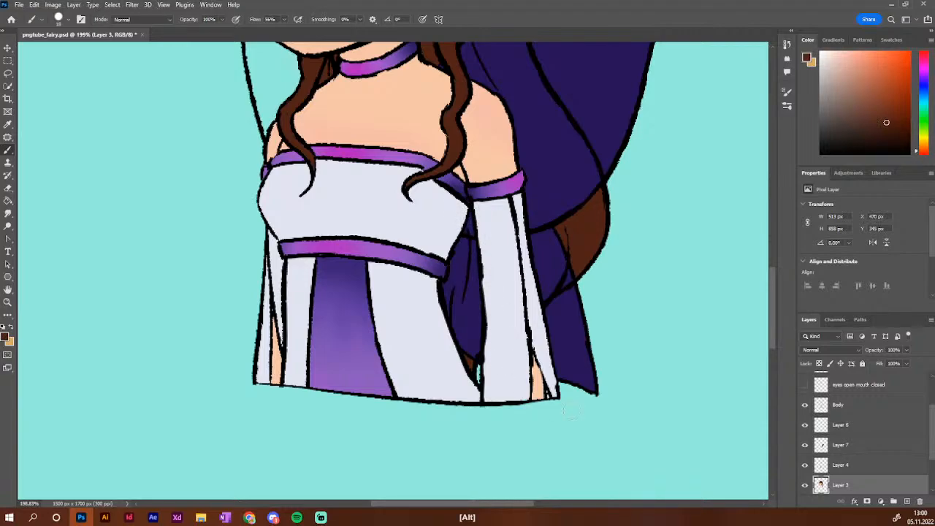
alt+click(486, 218)
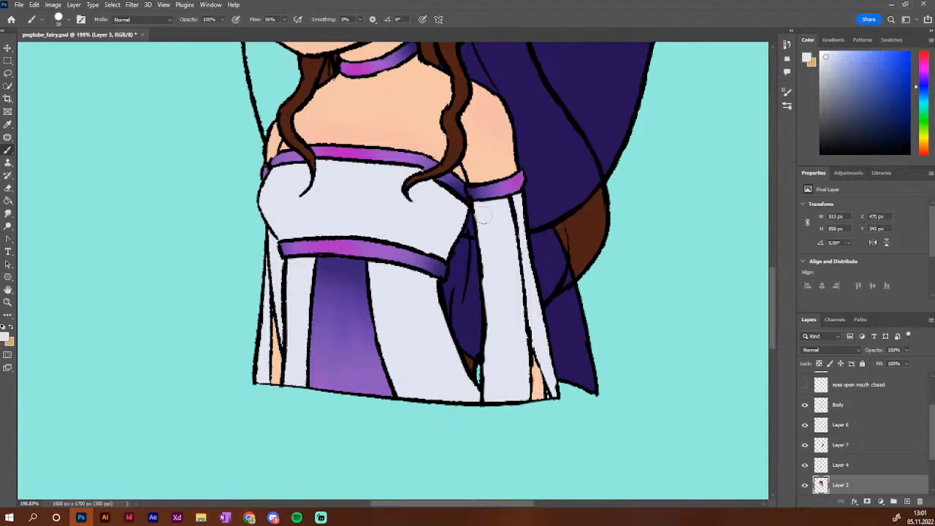
Paint the partly hidden far wing, including the gaps beside the hair strand and neck, with sampled dark navy on Layer 7
click(859, 448)
drag(931, 427, 930, 425)
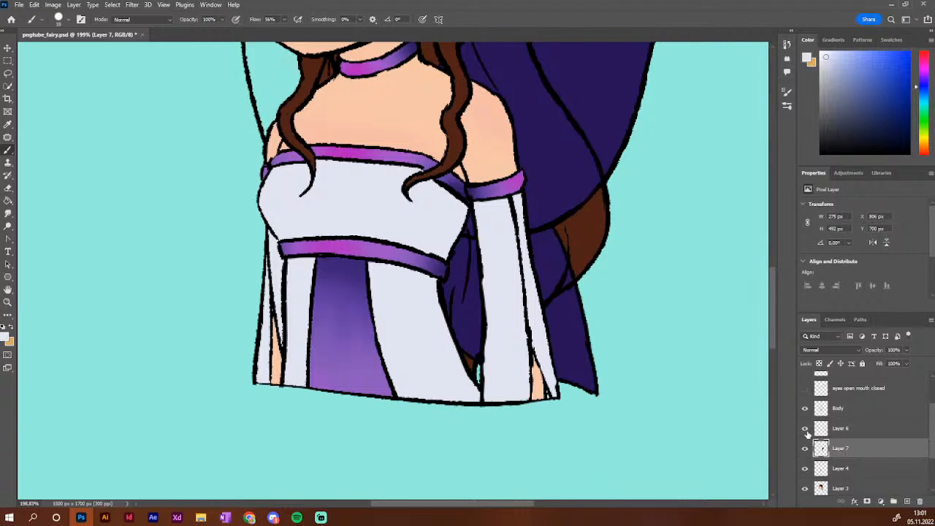
scroll(772, 314, up, 5)
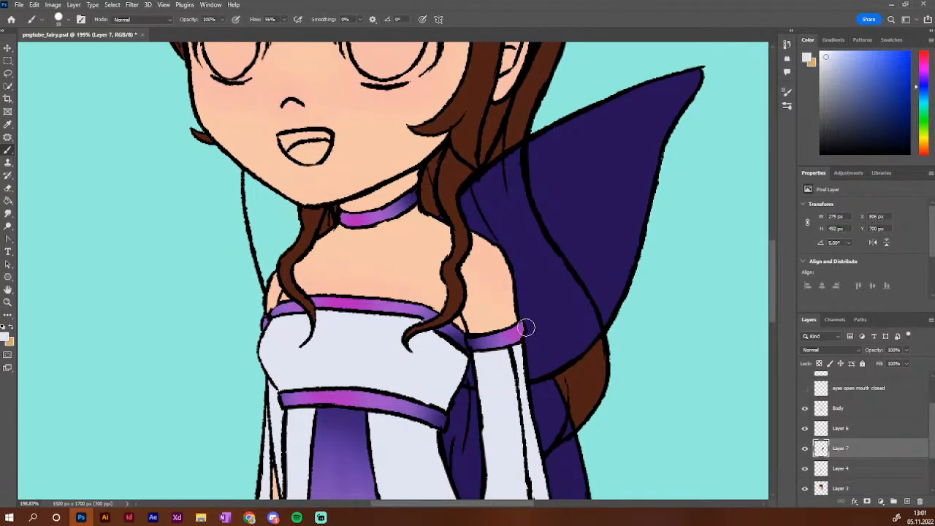
alt+click(543, 277)
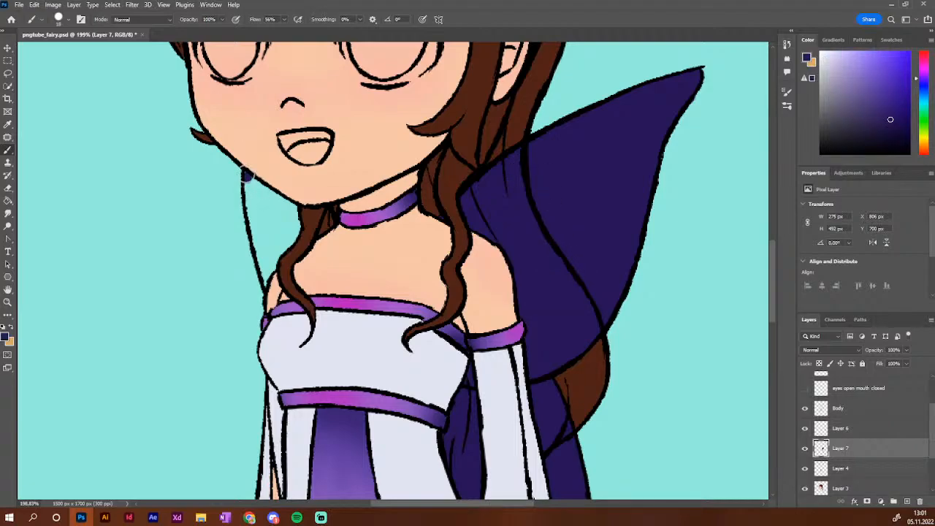
drag(245, 174, 254, 234)
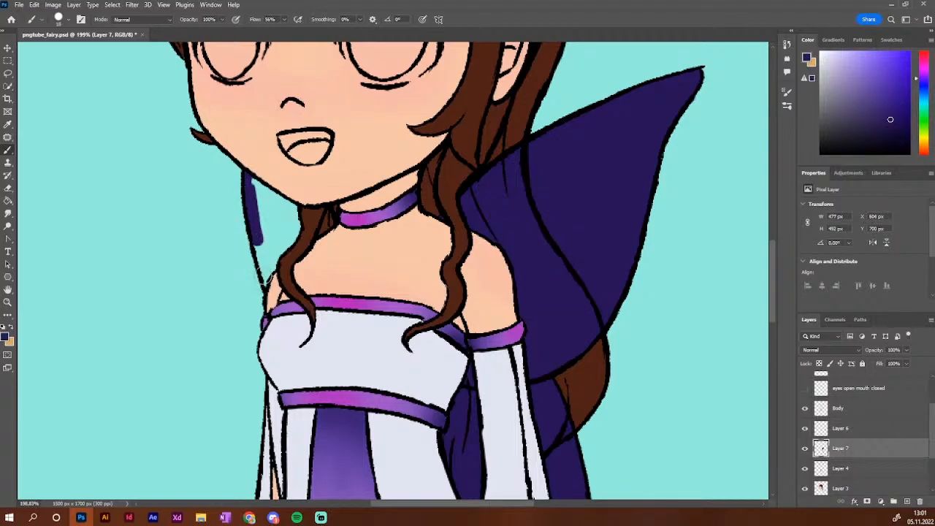
mouse_move(265, 282)
mouse_down()
mouse_move(259, 242)
mouse_move(265, 271)
mouse_move(272, 260)
mouse_up()
drag(250, 183, 271, 194)
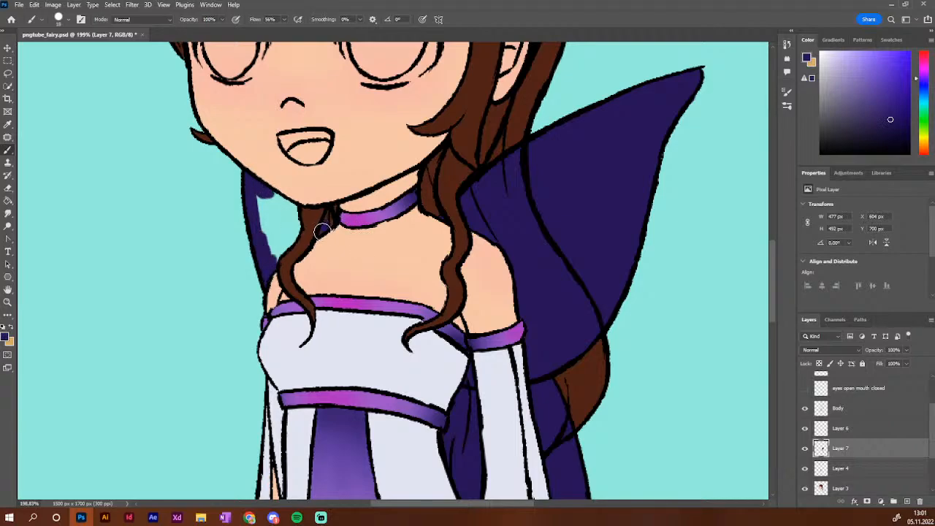
drag(328, 212, 331, 216)
mouse_move(277, 259)
mouse_down()
mouse_move(299, 223)
mouse_move(293, 204)
mouse_move(260, 201)
mouse_move(269, 239)
mouse_move(293, 231)
mouse_up()
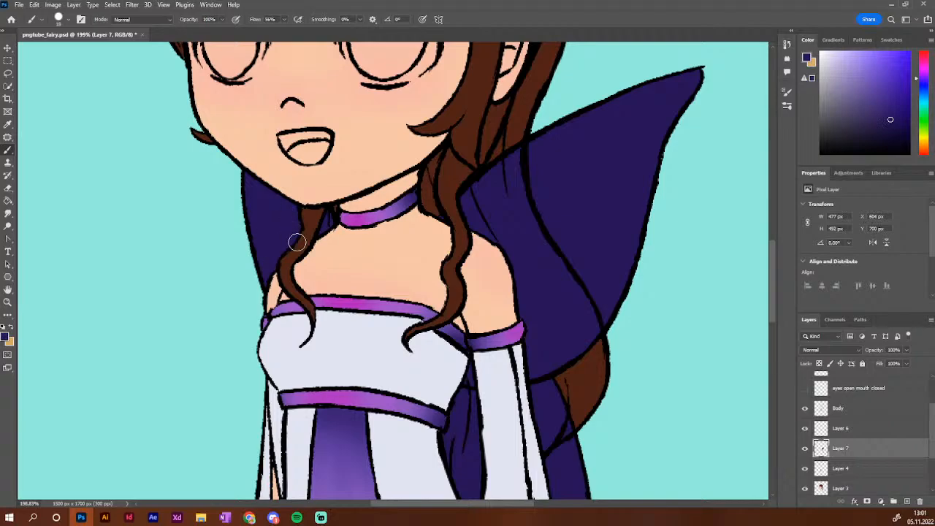
Lock Layer 7's transparent pixels, sample the blue-violet swatch and choose the Soft Round Pressure Opacity and Flow brush
scroll(583, 265, down, 5)
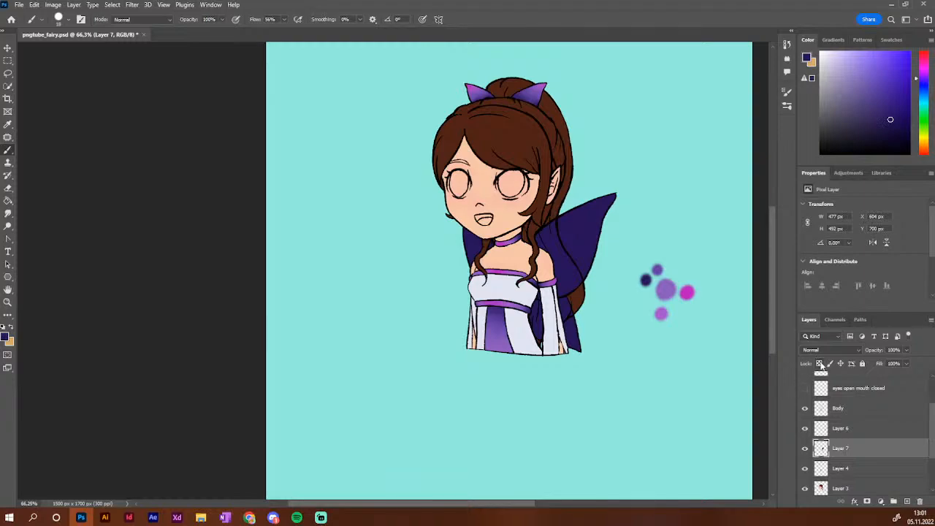
click(819, 363)
alt+click(661, 294)
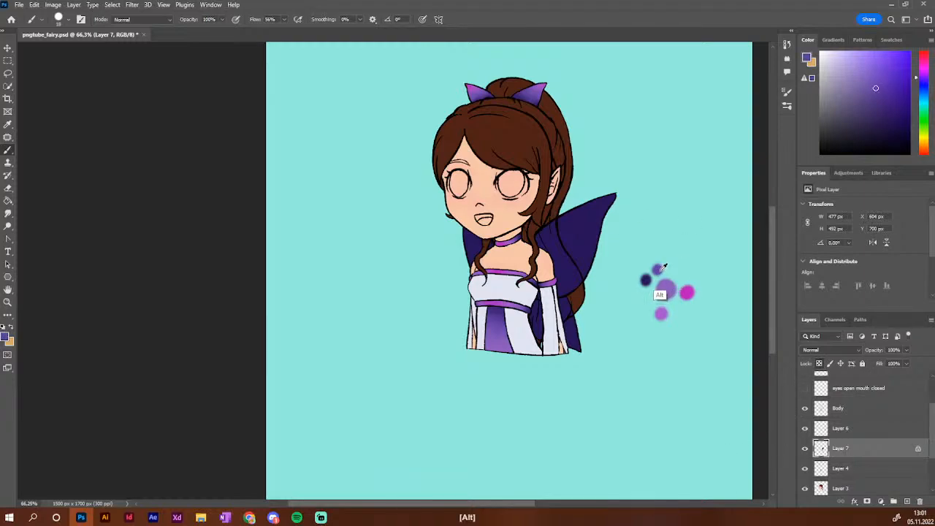
click(787, 106)
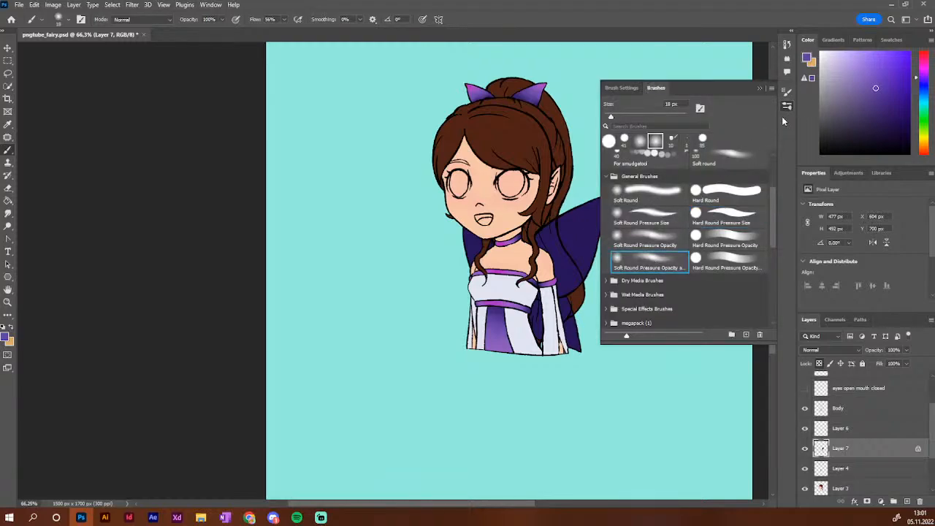
click(786, 107)
Enlarge the soft brush and shade blue-violet over the navy on the large upper wing and down to the lower wing's tip
alt+right_click(591, 224)
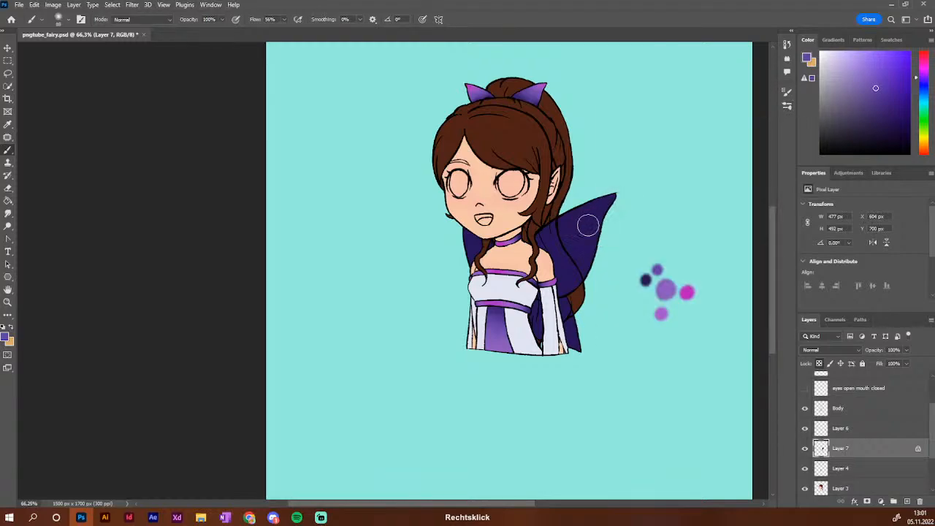
mouse_move(613, 198)
mouse_down()
mouse_move(572, 224)
mouse_move(641, 177)
mouse_move(567, 232)
mouse_move(628, 182)
mouse_move(574, 236)
mouse_move(598, 209)
mouse_move(560, 291)
mouse_up()
mouse_move(609, 206)
mouse_down()
mouse_move(597, 237)
mouse_move(611, 224)
mouse_move(576, 213)
mouse_move(606, 192)
mouse_up()
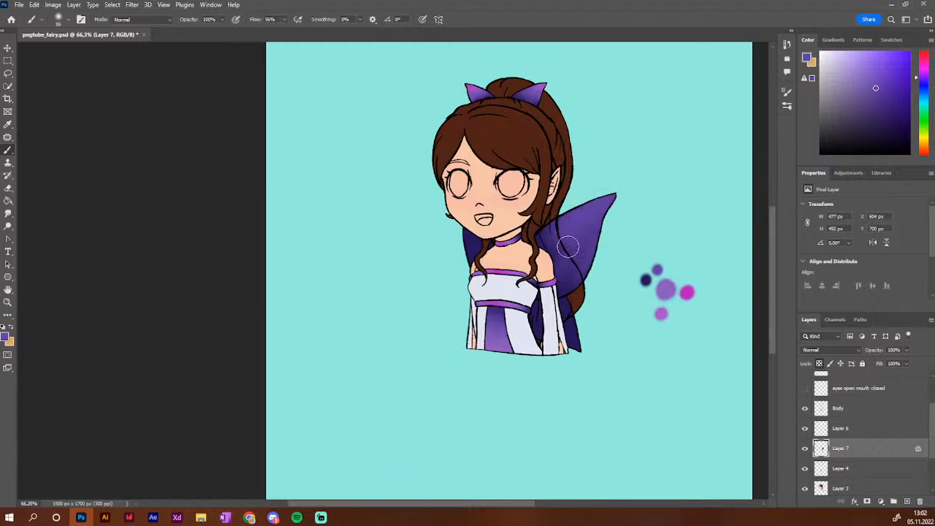
mouse_move(576, 350)
mouse_down()
mouse_move(538, 323)
mouse_move(578, 348)
mouse_move(576, 317)
mouse_up()
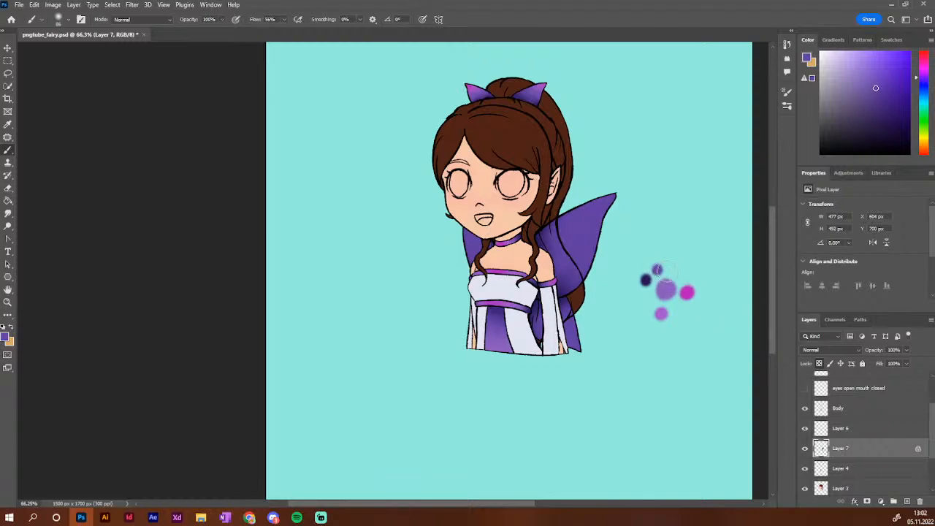
Blend the lighter purple swatch into the wings and shade their outer tips with the magenta swatch
alt+click(665, 291)
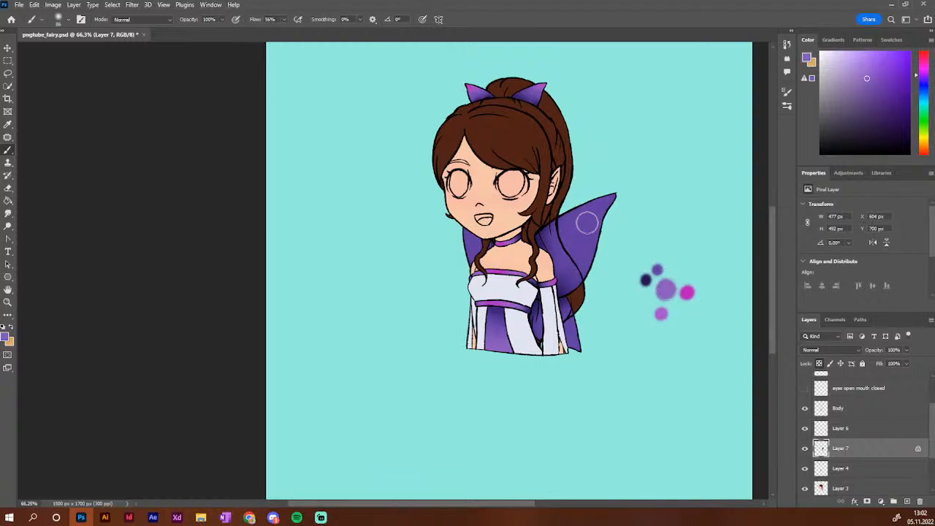
mouse_move(571, 226)
mouse_down()
mouse_move(597, 213)
mouse_move(596, 242)
mouse_up()
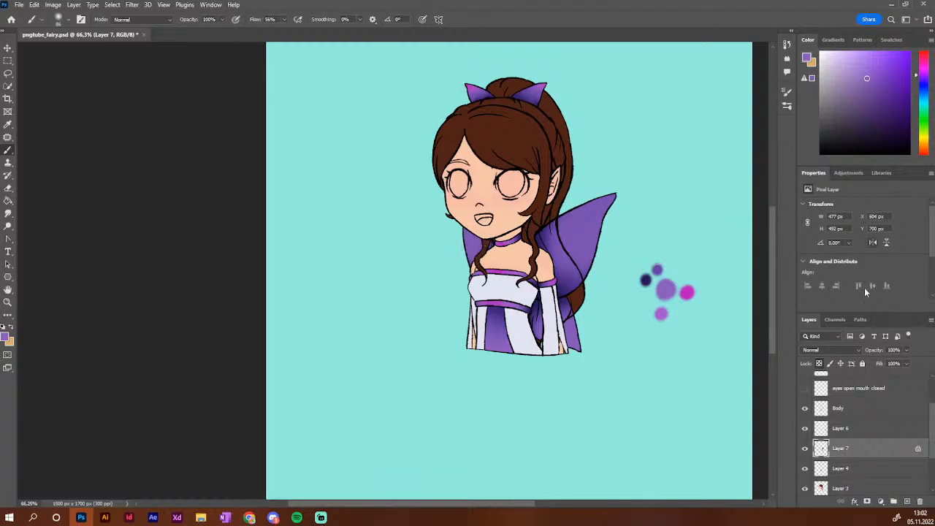
alt+click(661, 314)
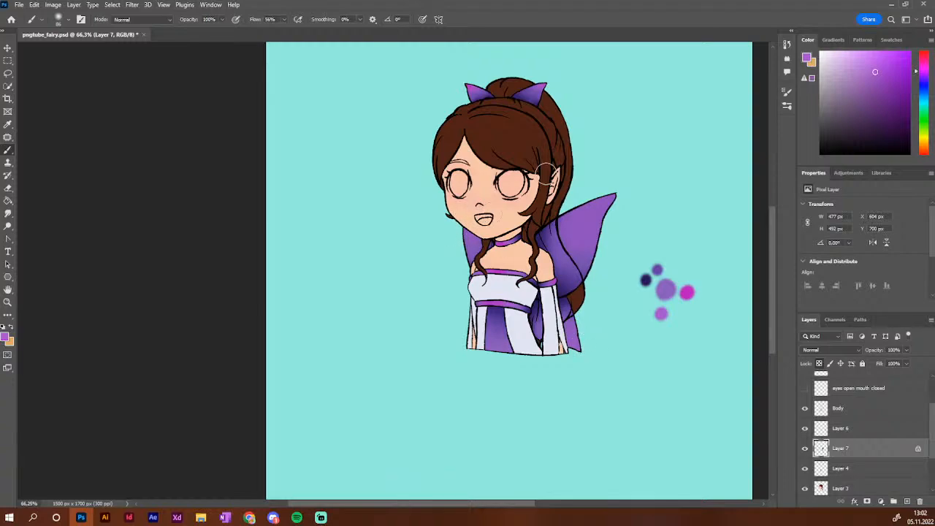
alt+click(686, 294)
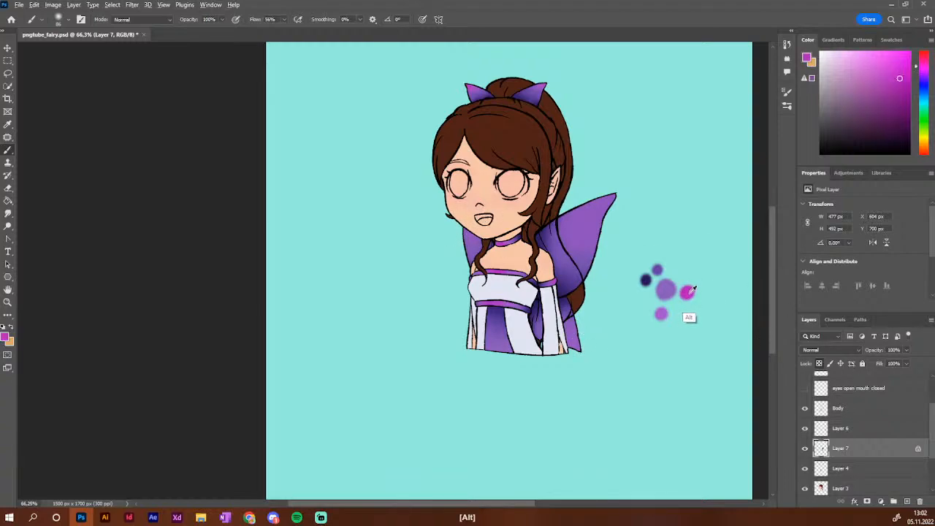
mouse_move(591, 213)
mouse_down()
mouse_move(603, 200)
mouse_move(584, 222)
mouse_move(604, 207)
mouse_up()
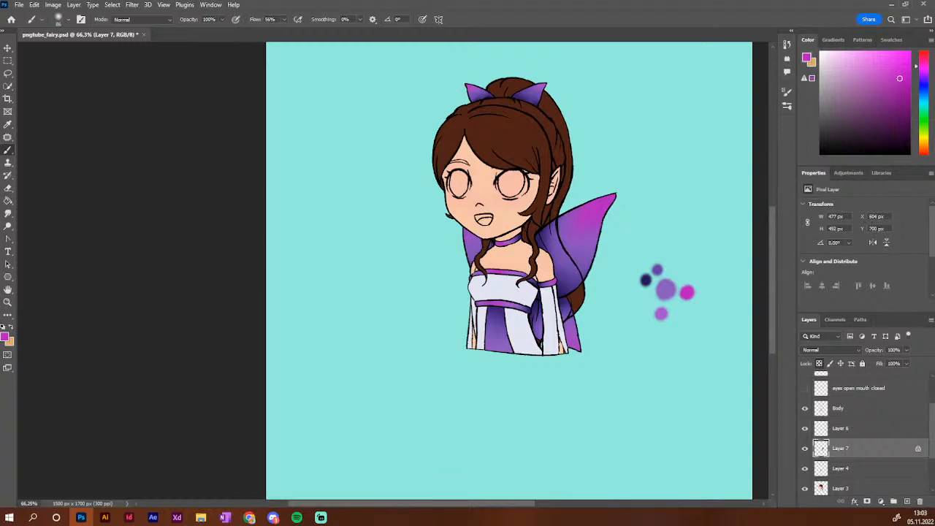
Set the opacity of Layer 7 to 70% to make the wings translucent
click(906, 350)
drag(906, 364, 897, 364)
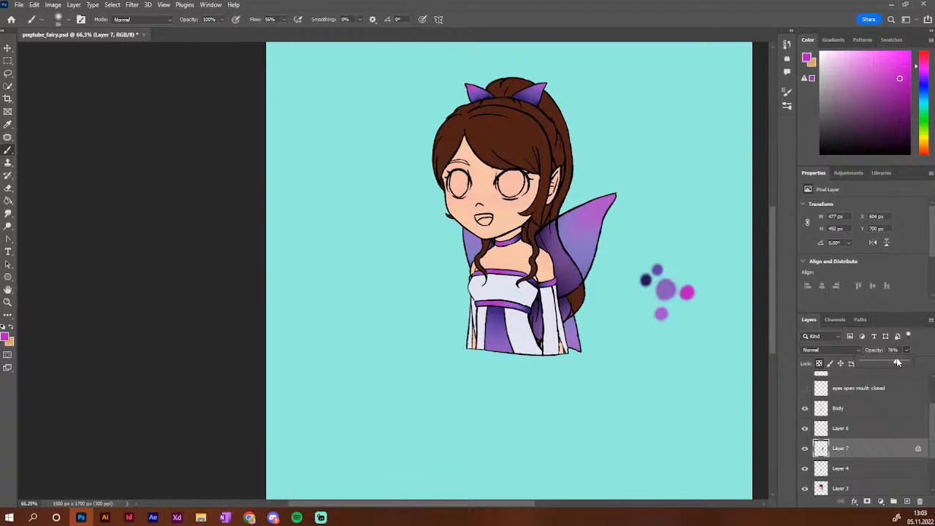
click(906, 350)
text(70)
Try adding an empty layer clipped to Layer 3 and undo it
scroll(877, 479, down, 2)
click(869, 450)
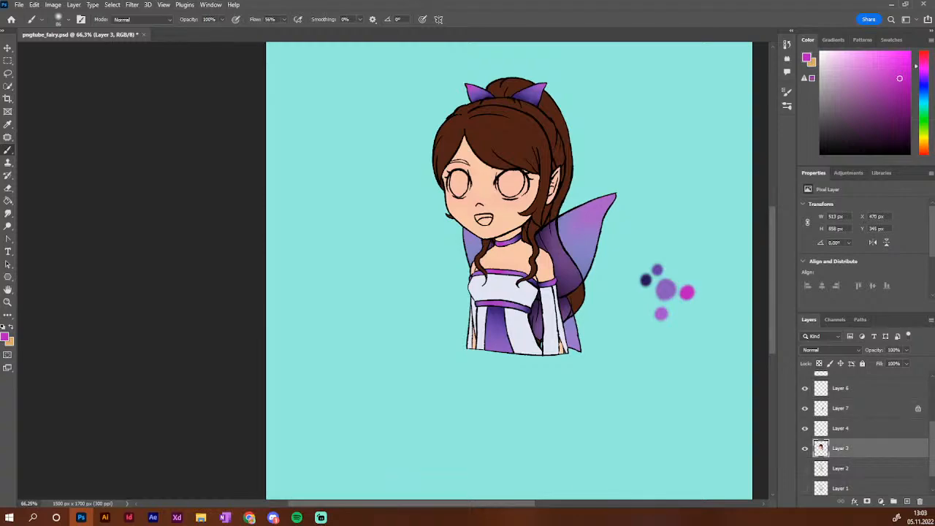
click(908, 501)
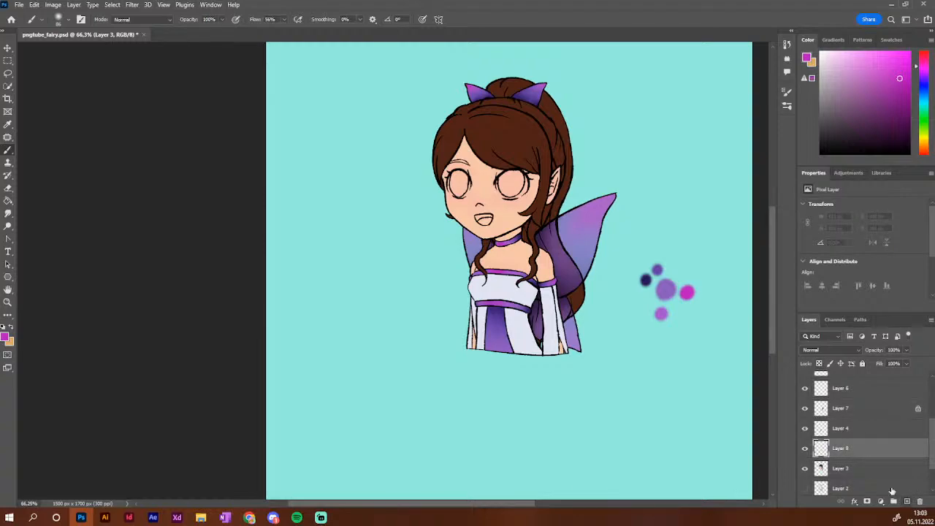
right_click(857, 452)
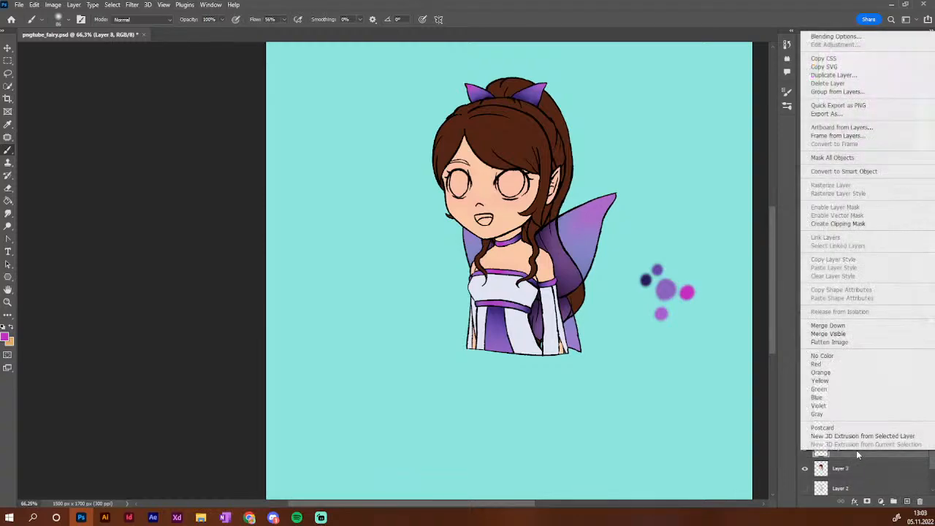
click(836, 225)
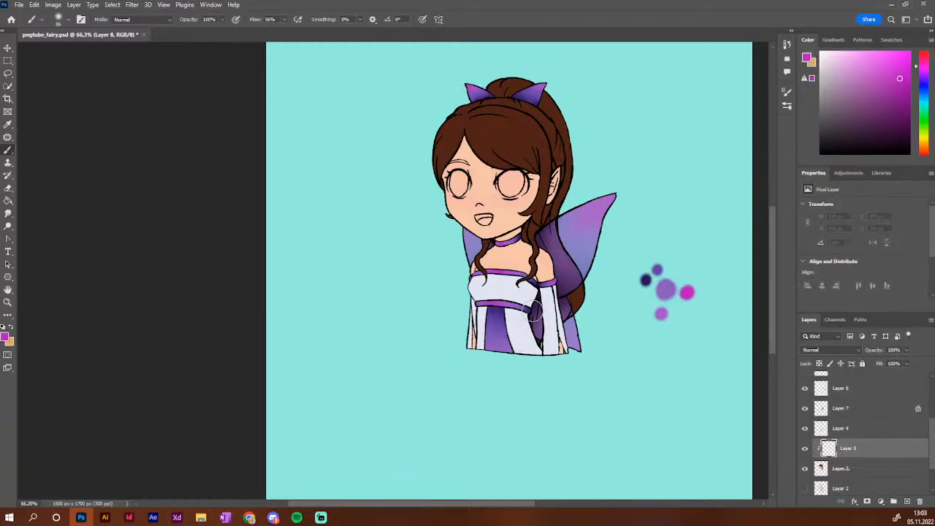
scroll(536, 313, up, 5)
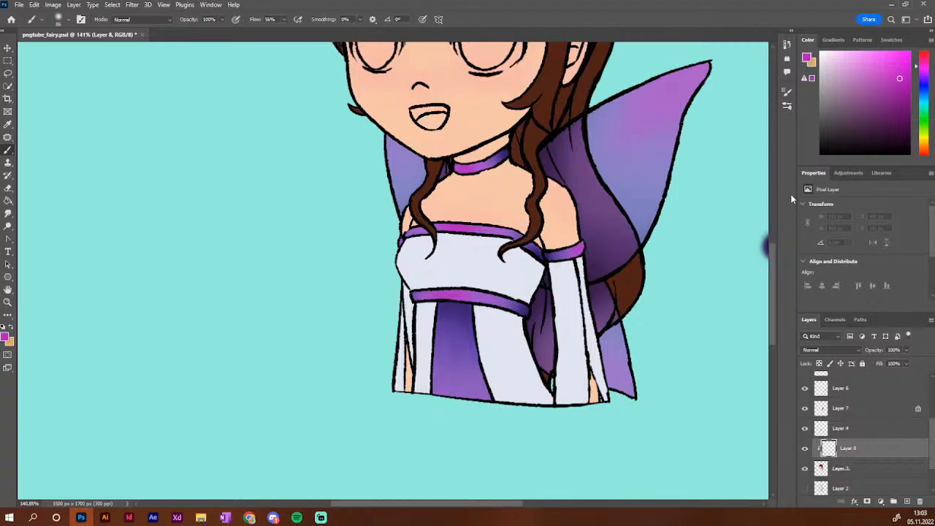
click(858, 351)
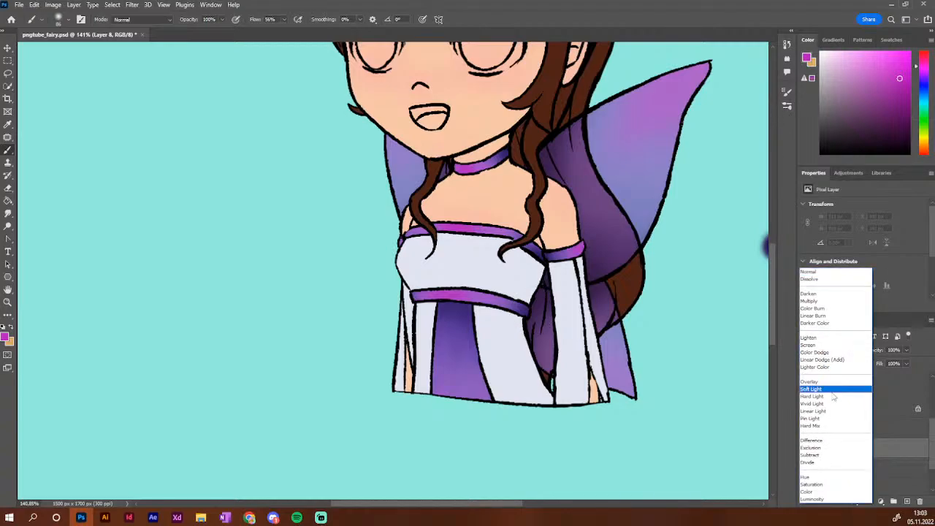
click(796, 449)
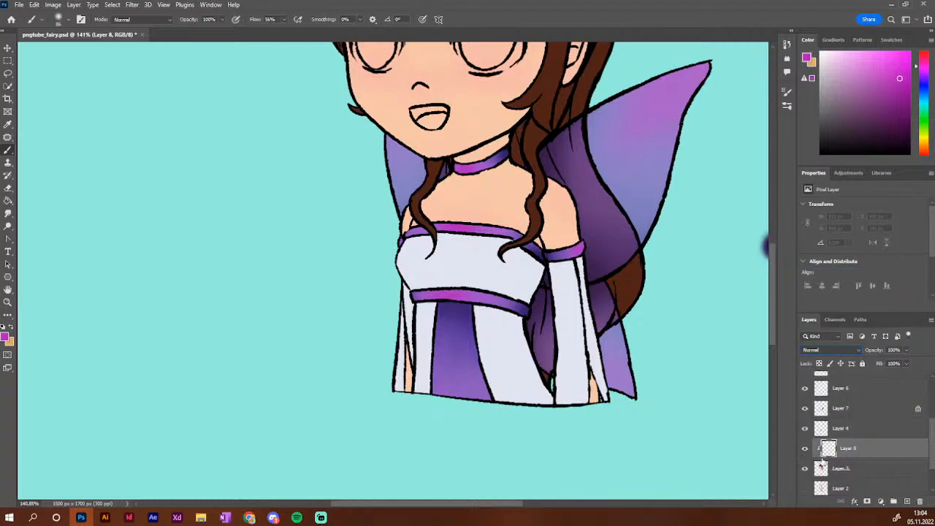
key(ctrl+z)
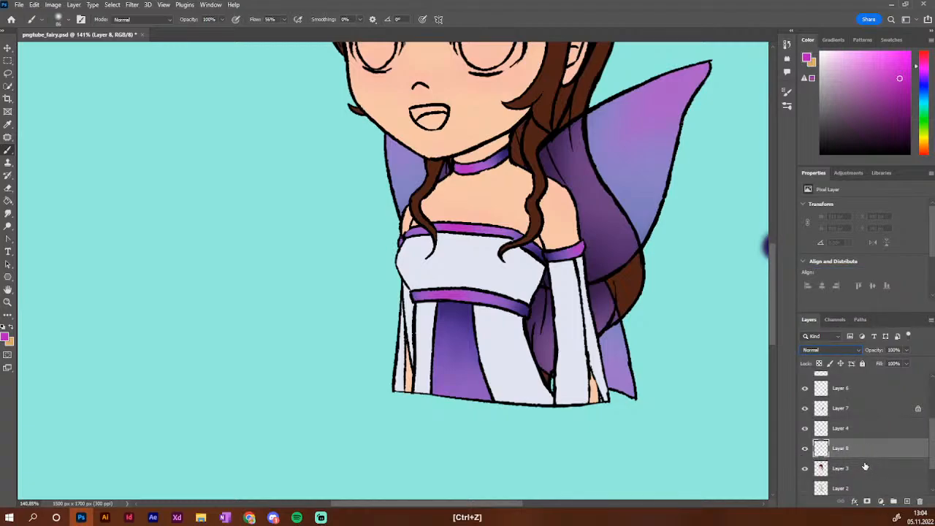
key(ctrl+z)
Duplicate Layer 3, clip the copy to the original and set the copy's blend mode to Multiply
right_click(858, 457)
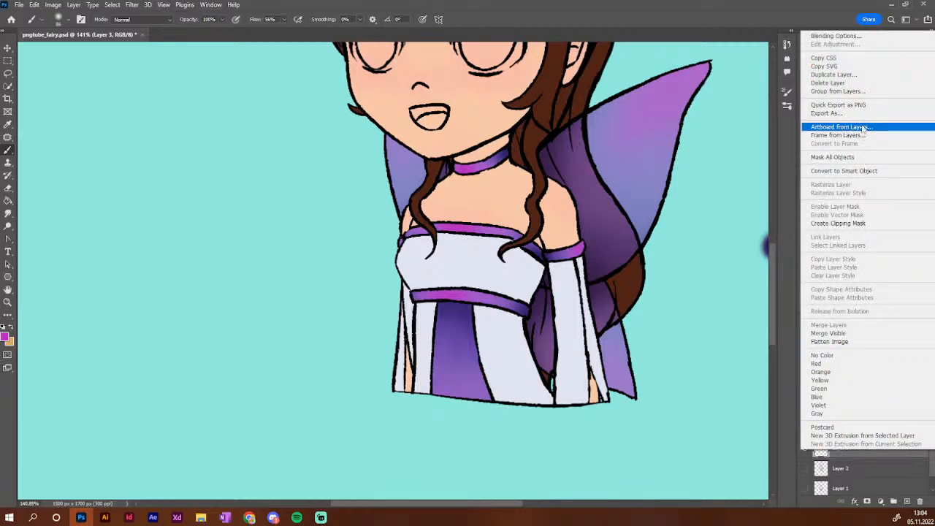
click(886, 467)
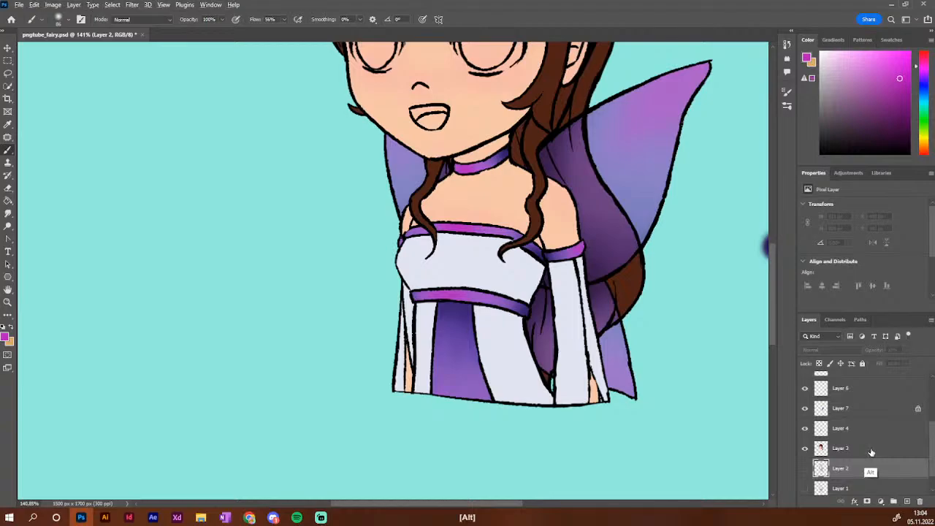
click(873, 450)
key(ctrl+j)
right_click(871, 454)
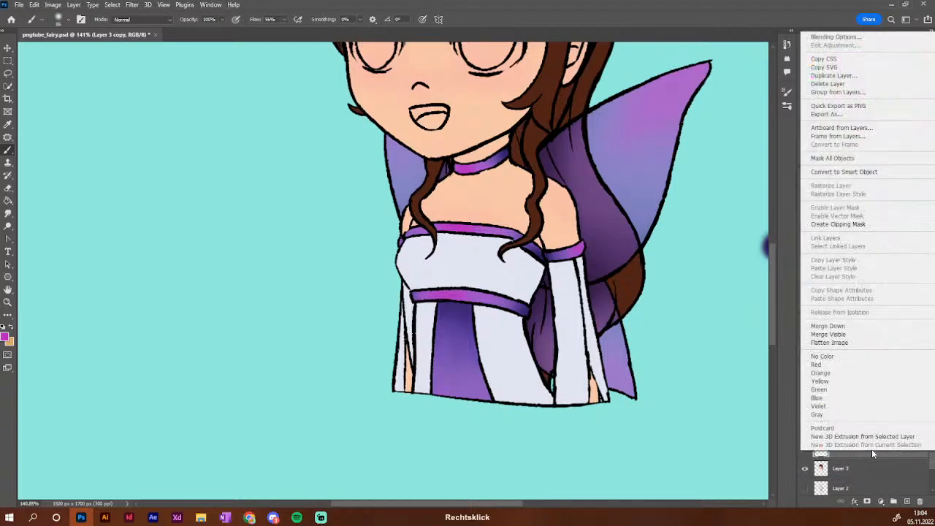
click(840, 224)
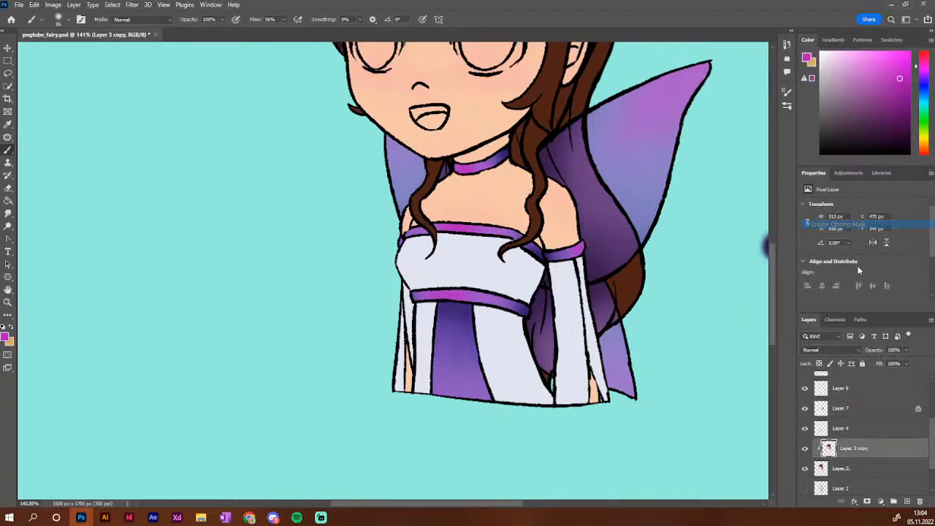
click(840, 351)
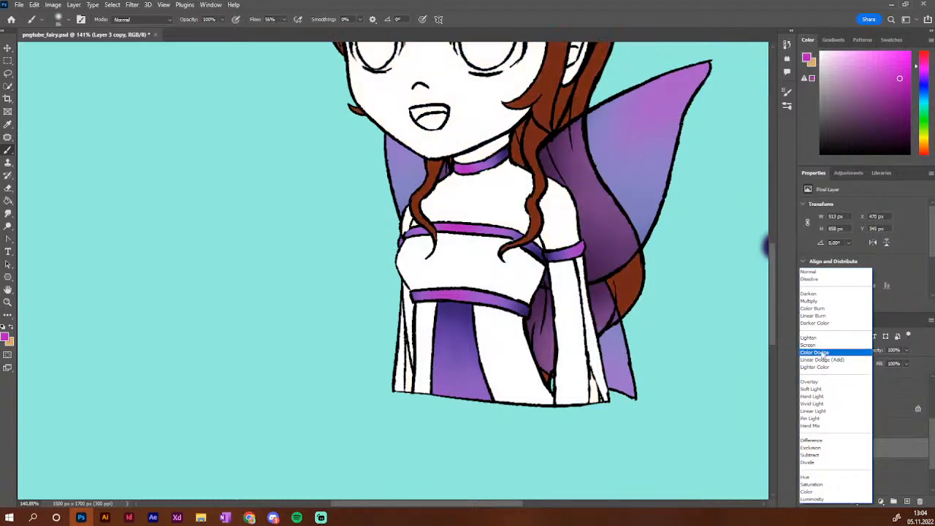
click(811, 301)
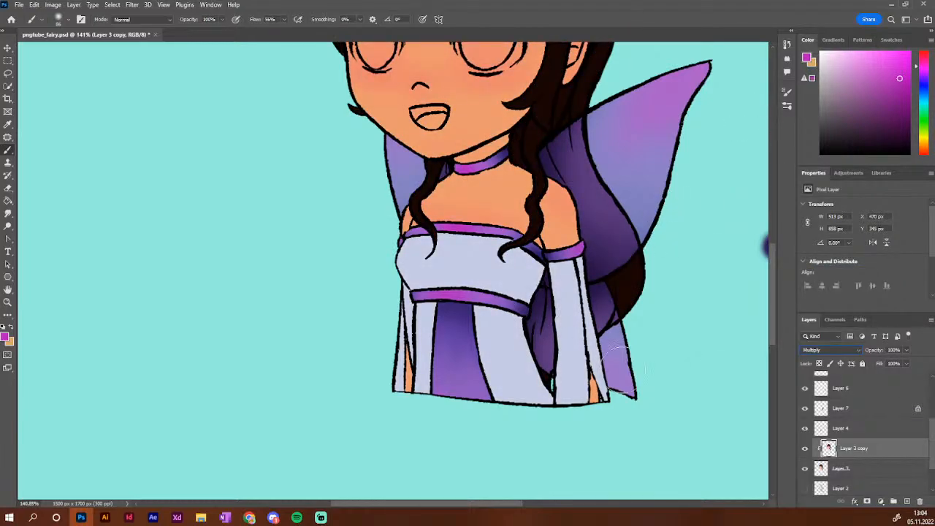
click(866, 503)
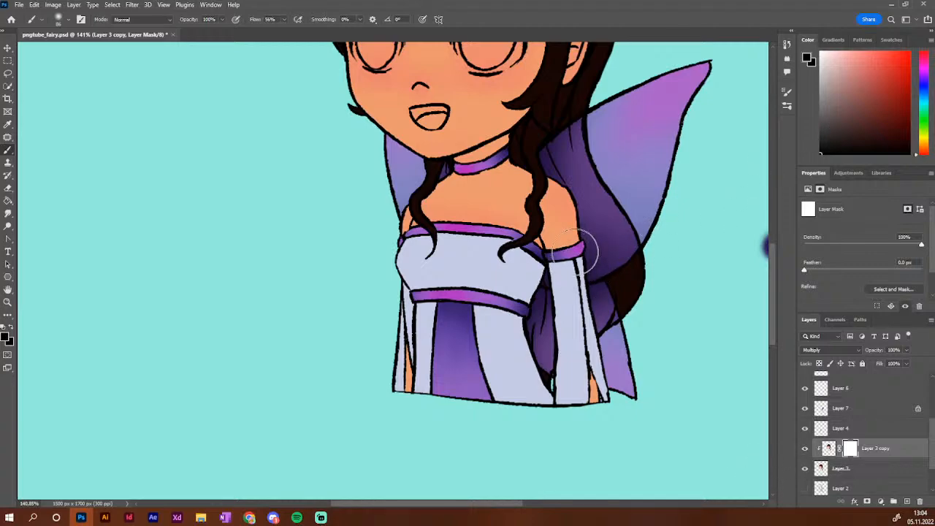
drag(571, 231, 520, 262)
key(ctrl+z)
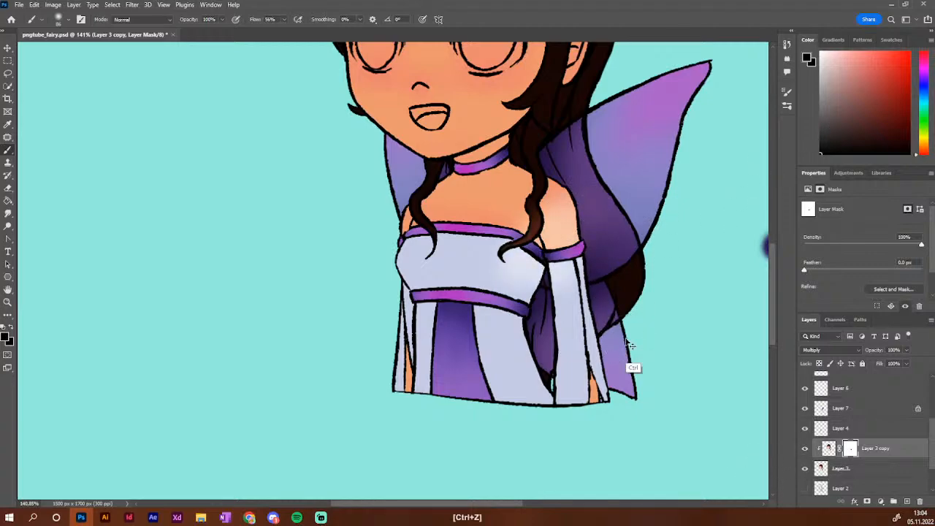
scroll(632, 317, up, 2)
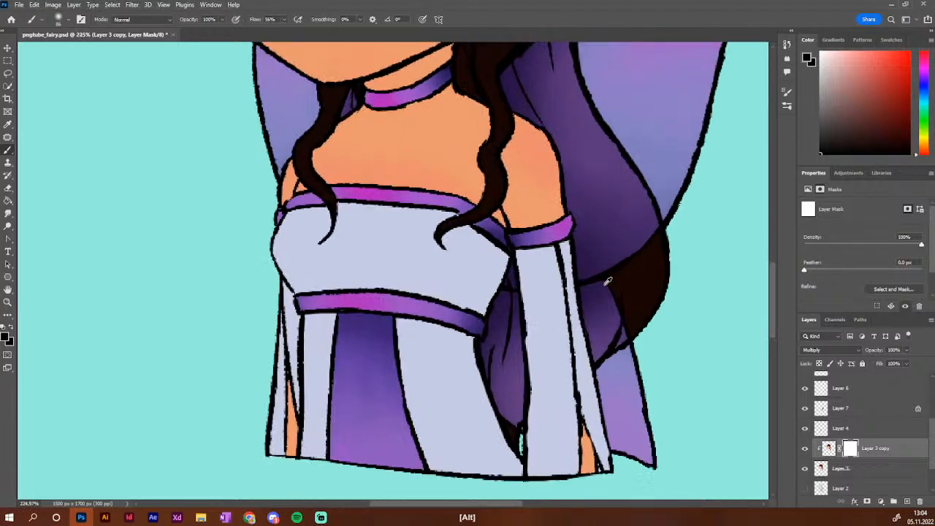
scroll(610, 292, down, 5)
key(space)
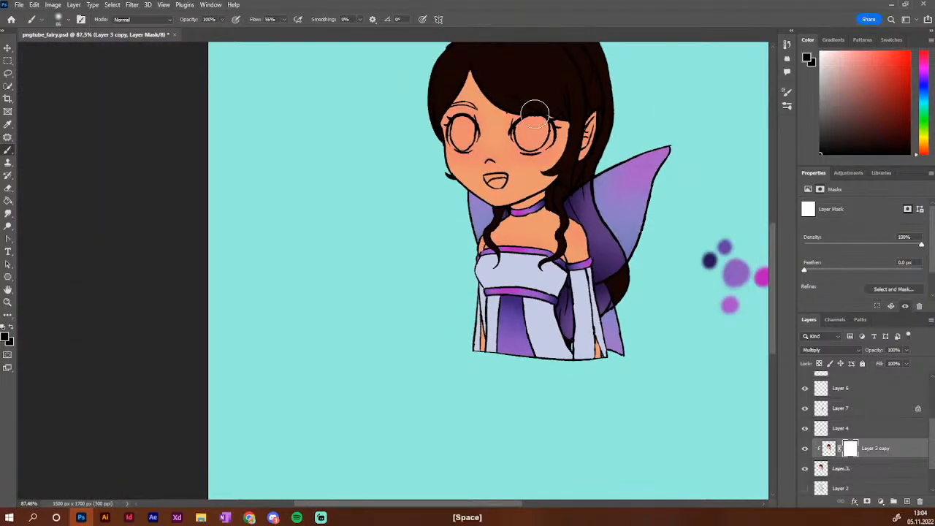
key(ctrl+z)
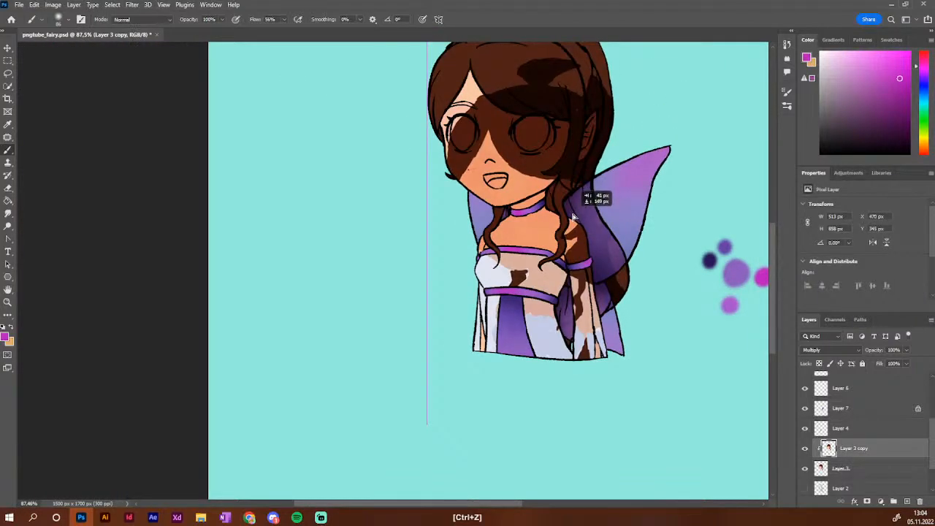
key(ctrl+z)
key(alt)
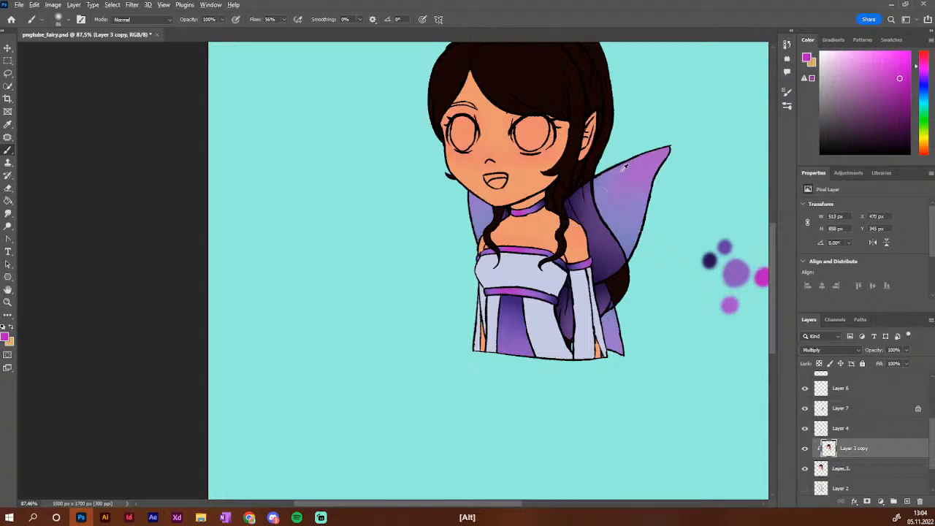
drag(651, 115, 643, 194)
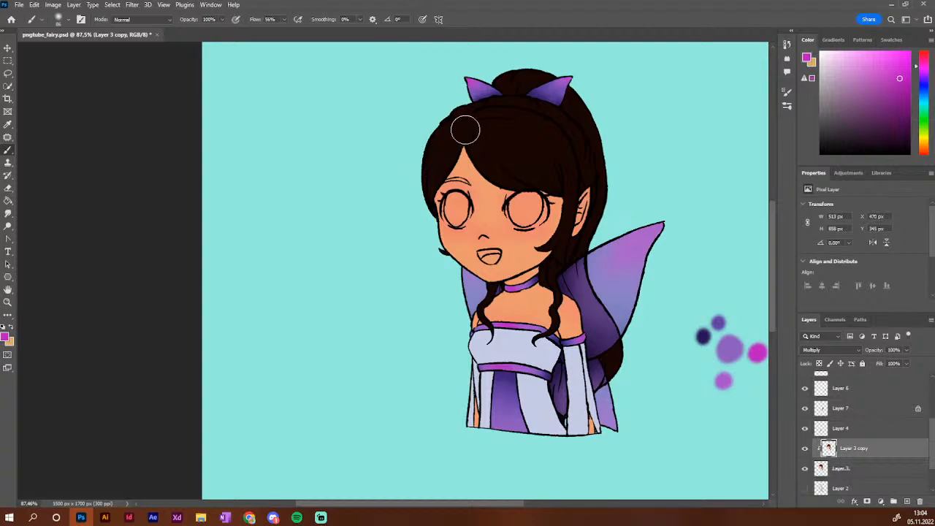
mouse_move(478, 330)
mouse_down()
mouse_move(497, 344)
mouse_move(488, 342)
mouse_up()
key(ctrl+z)
Add a layer mask to the Layer 3 copy and mask out the Multiply darkening over the dress, skin and hair with black
click(867, 502)
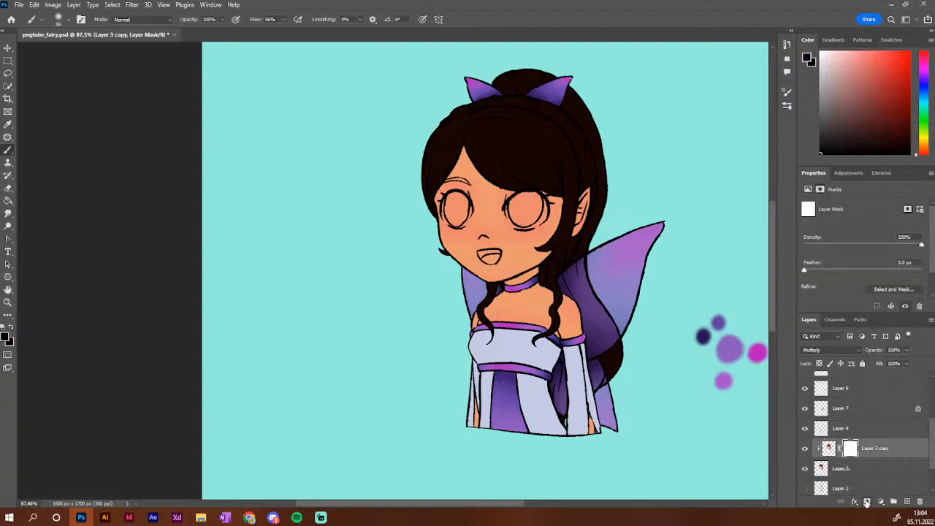
mouse_move(483, 335)
mouse_down()
mouse_move(512, 343)
mouse_move(519, 326)
mouse_move(504, 321)
mouse_move(529, 288)
mouse_move(512, 296)
mouse_move(524, 292)
mouse_move(510, 324)
mouse_move(518, 322)
mouse_up()
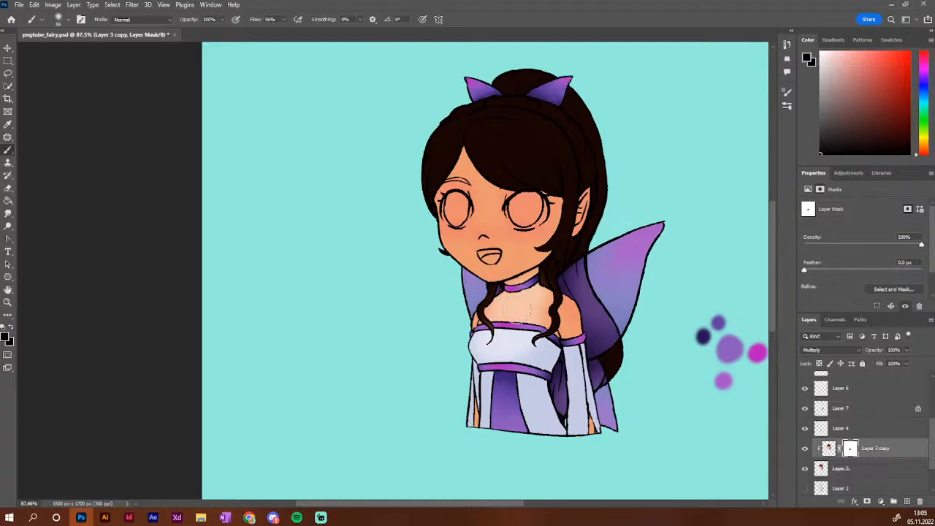
mouse_move(504, 420)
mouse_down()
mouse_move(497, 353)
mouse_move(504, 423)
mouse_move(496, 372)
mouse_move(517, 353)
mouse_move(524, 407)
mouse_move(528, 334)
mouse_move(545, 412)
mouse_up()
mouse_move(583, 318)
mouse_down()
mouse_move(570, 314)
mouse_move(579, 314)
mouse_move(581, 329)
mouse_move(578, 401)
mouse_up()
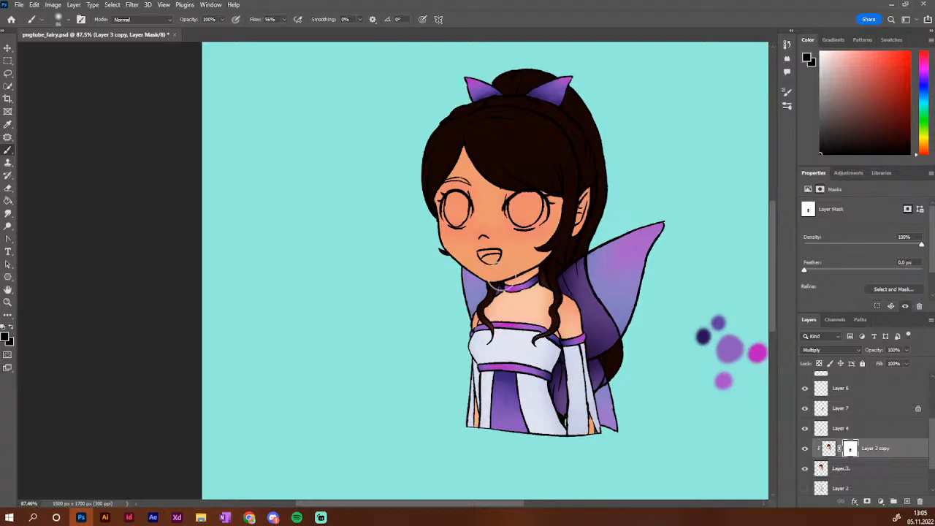
mouse_move(461, 233)
mouse_down()
mouse_move(480, 214)
mouse_move(463, 230)
mouse_move(477, 220)
mouse_move(520, 241)
mouse_move(534, 215)
mouse_move(475, 189)
mouse_up()
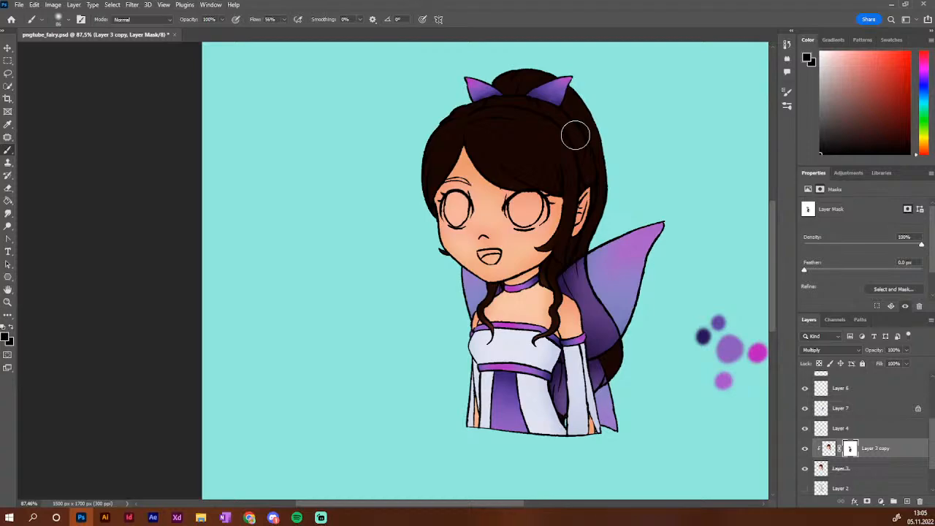
mouse_move(537, 81)
mouse_down()
mouse_move(437, 137)
mouse_move(512, 73)
mouse_up()
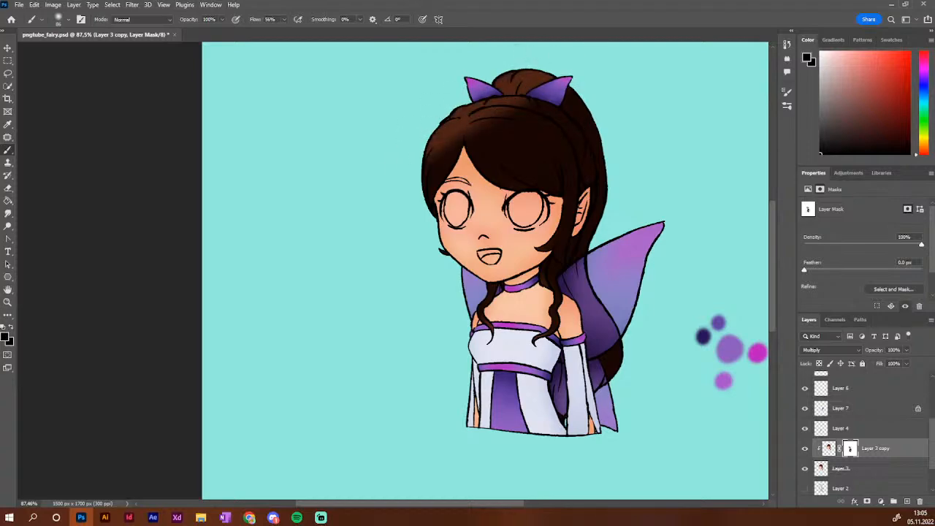
mouse_move(438, 168)
mouse_down()
mouse_move(537, 118)
mouse_move(570, 117)
mouse_move(537, 159)
mouse_move(570, 216)
mouse_up()
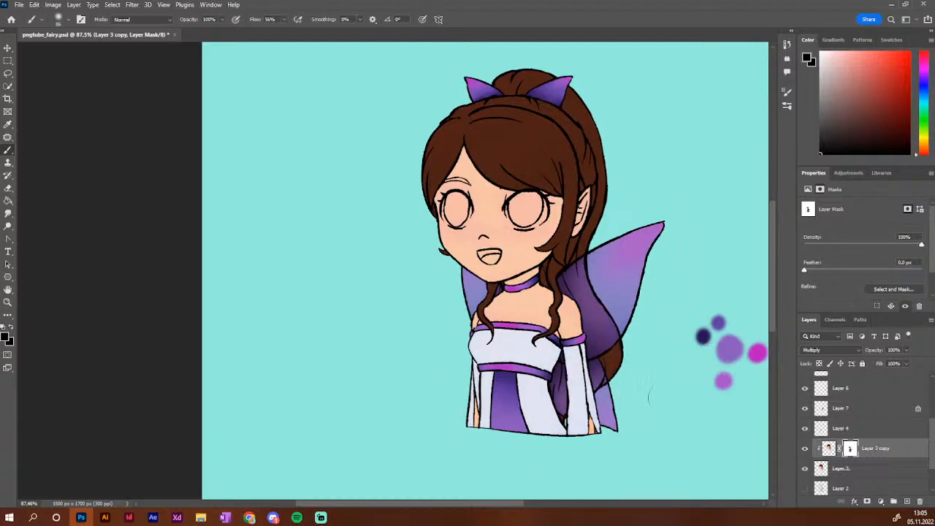
drag(528, 494, 598, 437)
Paint white on the mask with a 27 px brush to bring back shading on the skirt, bodice and near sleeve
key(x)
alt+right_click(539, 281)
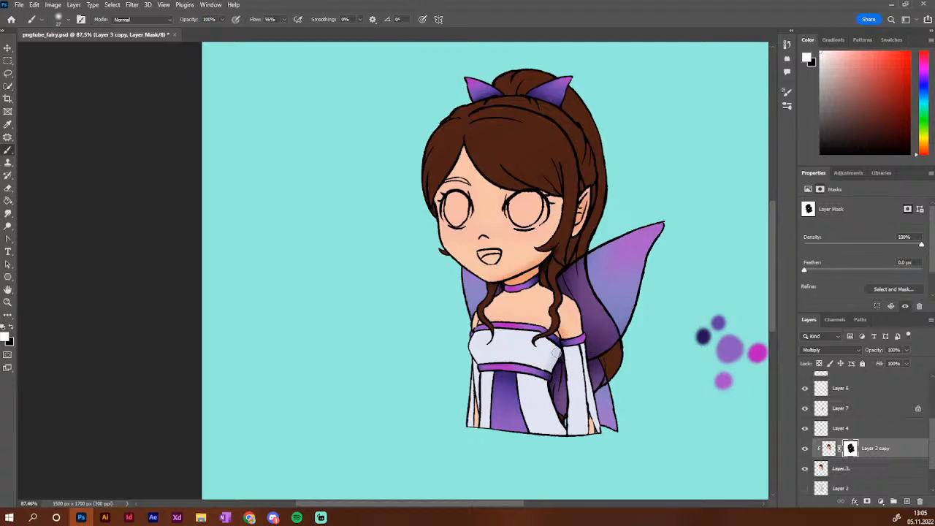
drag(544, 390, 566, 440)
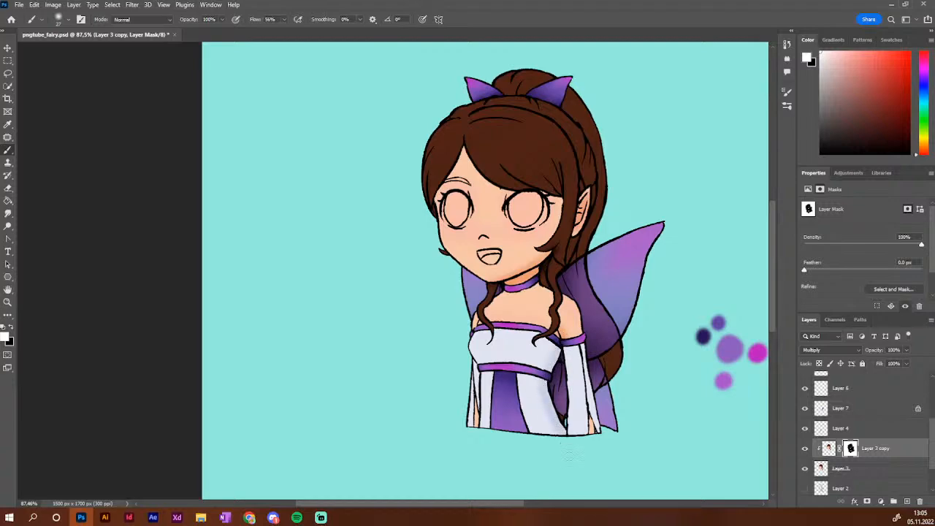
mouse_move(545, 372)
mouse_down()
mouse_move(479, 360)
mouse_move(524, 353)
mouse_move(491, 360)
mouse_move(535, 365)
mouse_move(489, 362)
mouse_move(544, 370)
mouse_move(497, 366)
mouse_up()
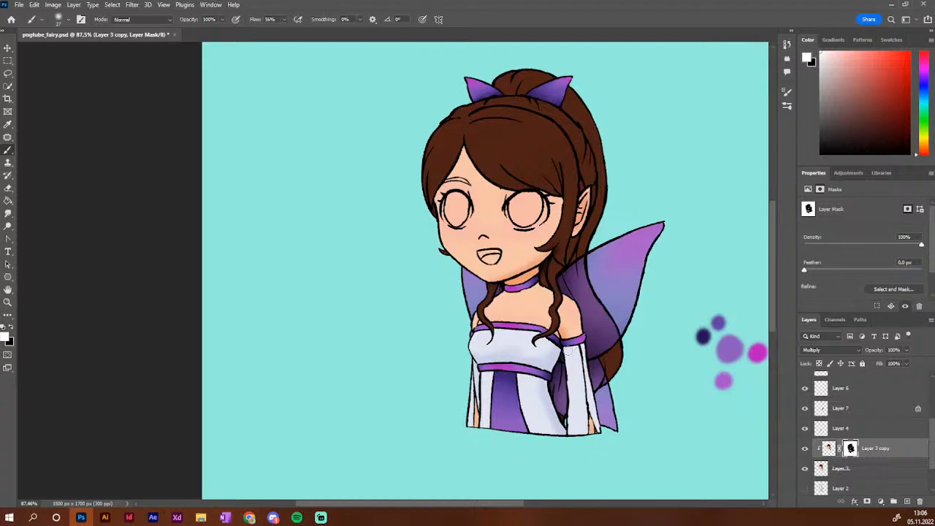
drag(569, 351, 571, 383)
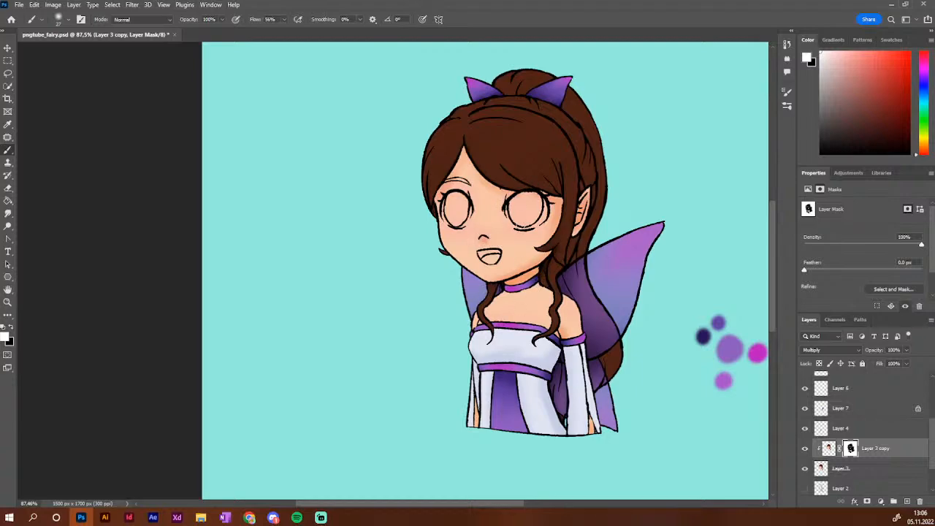
Enlarge the brush to 57 px and reveal shading in both eye areas and under the chin on the mask
right_click(517, 212)
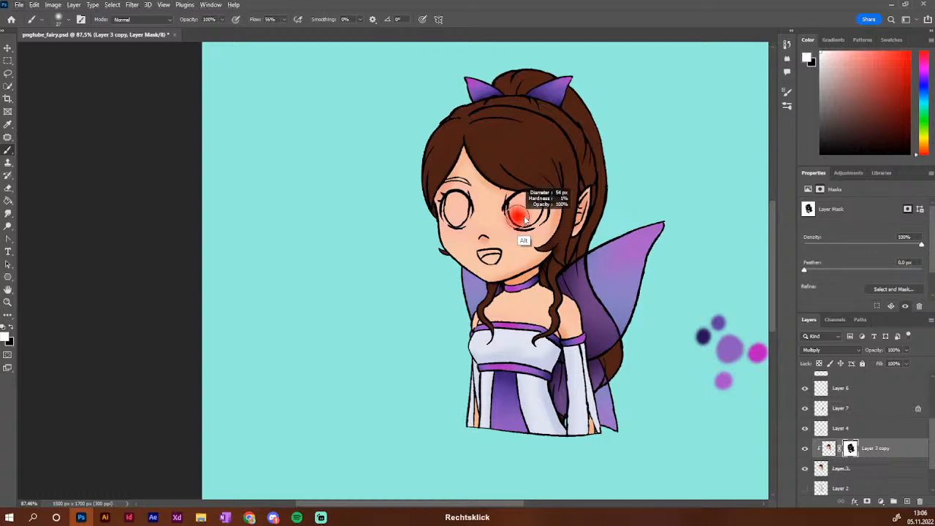
mouse_move(519, 209)
mouse_down()
mouse_move(539, 214)
mouse_move(511, 207)
mouse_move(543, 213)
mouse_up()
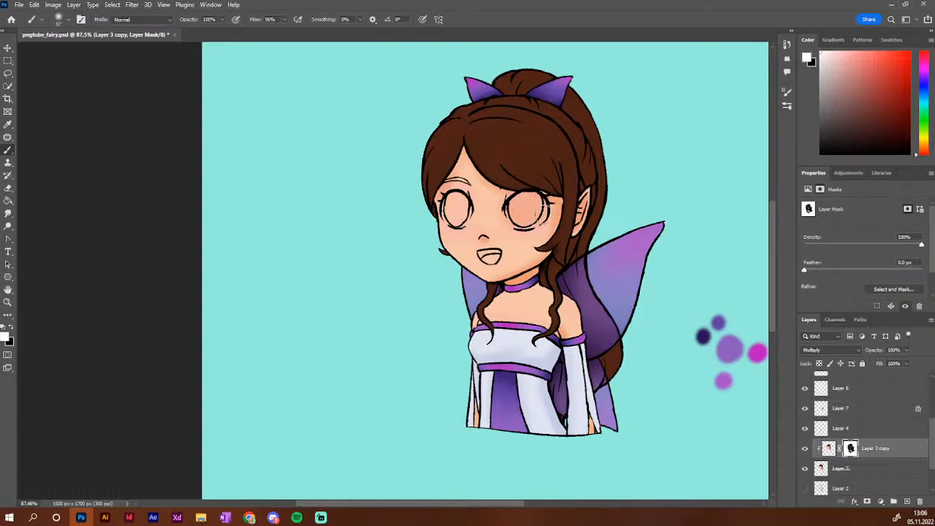
mouse_move(469, 205)
mouse_down()
mouse_move(441, 208)
mouse_move(469, 199)
mouse_up()
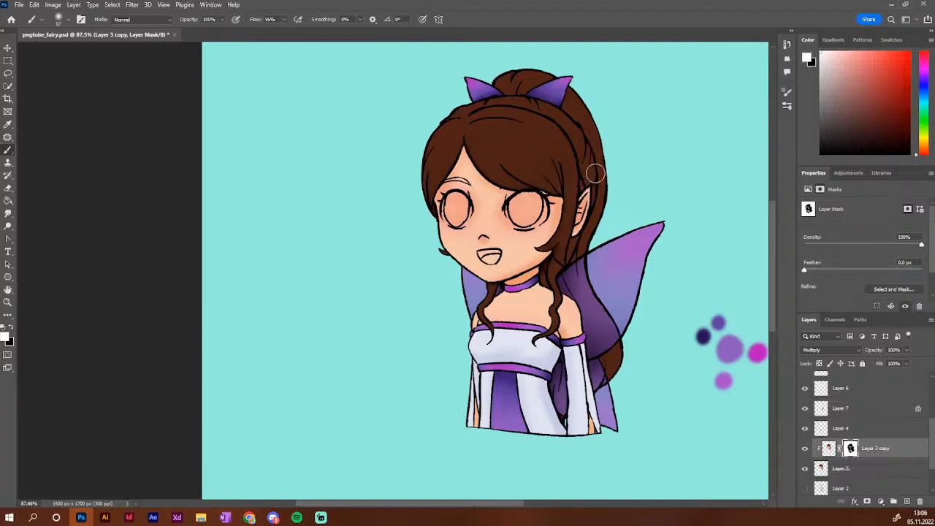
key(e)
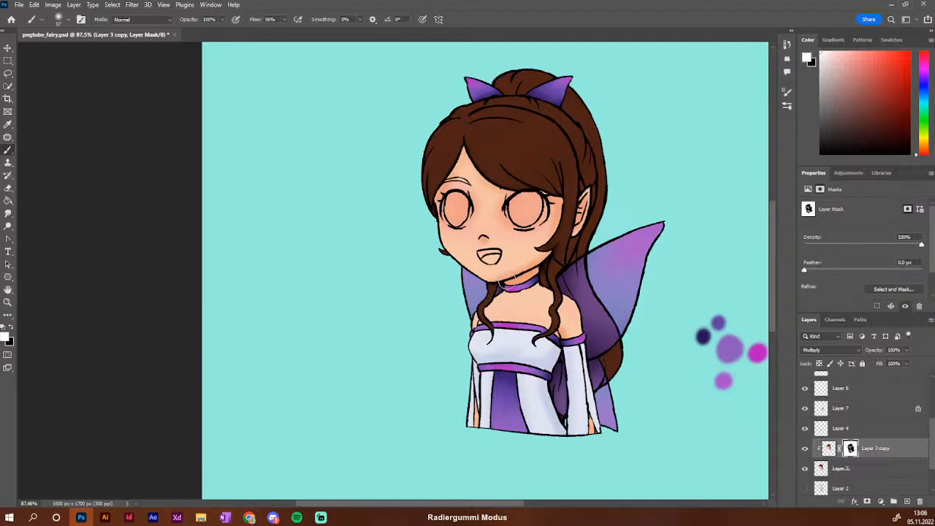
key(b)
drag(507, 284, 501, 287)
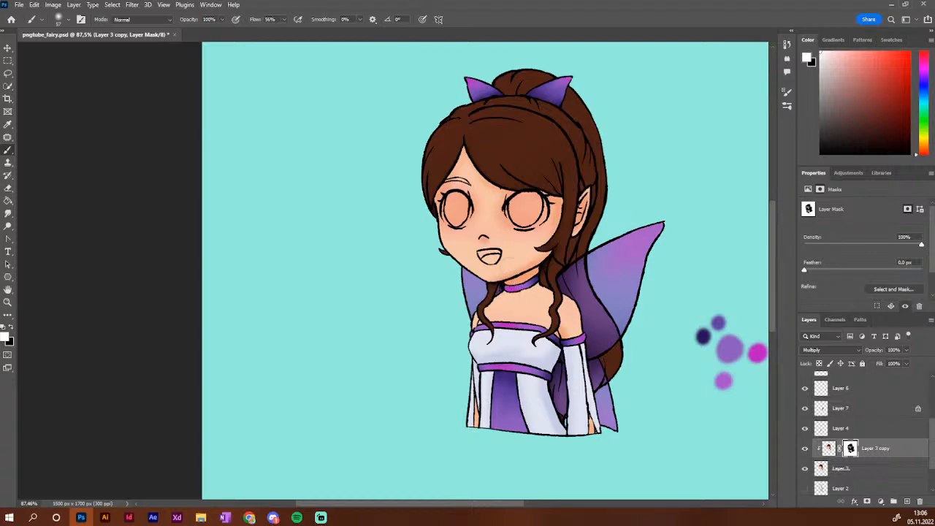
Paint finer shading in white on Layer 3 copy's mask, using a 27 px brush on the body and 15 px on the hair
alt+right_click(585, 247)
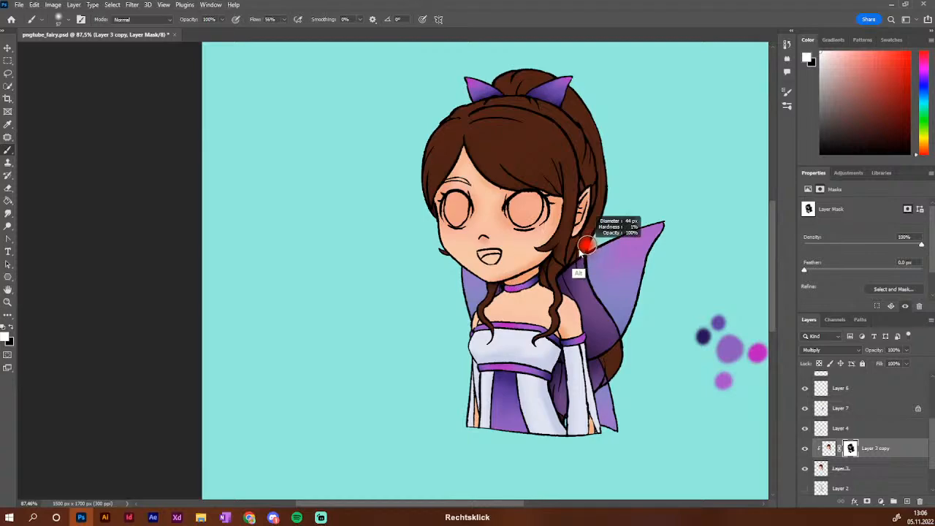
drag(544, 280, 536, 279)
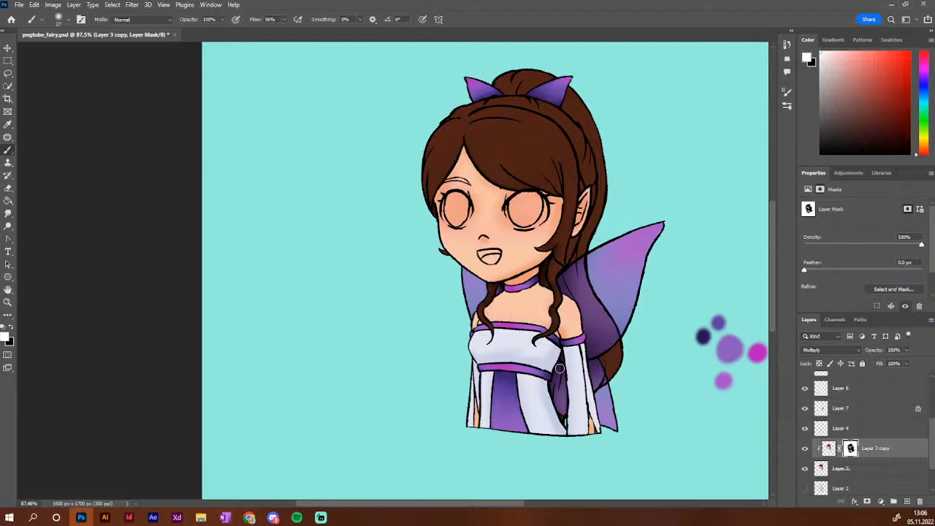
mouse_move(561, 369)
mouse_down()
mouse_move(554, 399)
mouse_move(560, 372)
mouse_up()
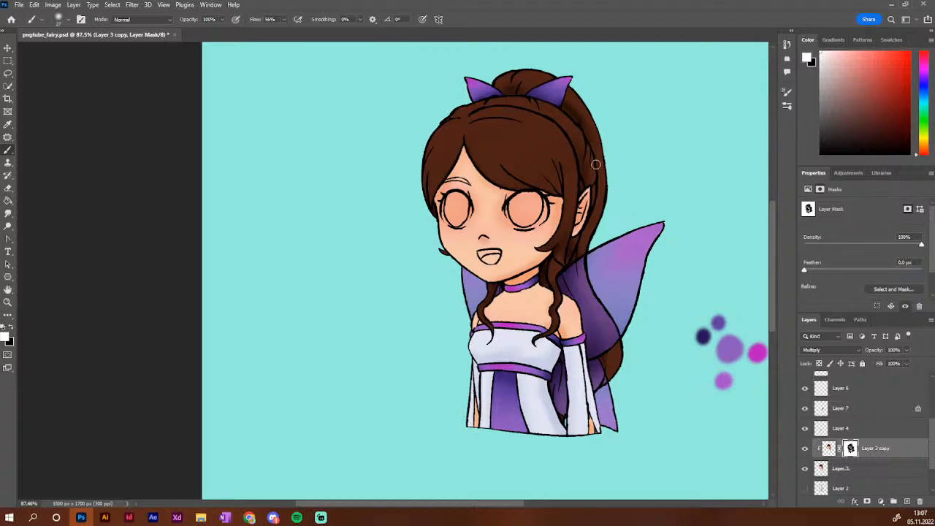
alt+right_click(553, 267)
drag(472, 131, 540, 141)
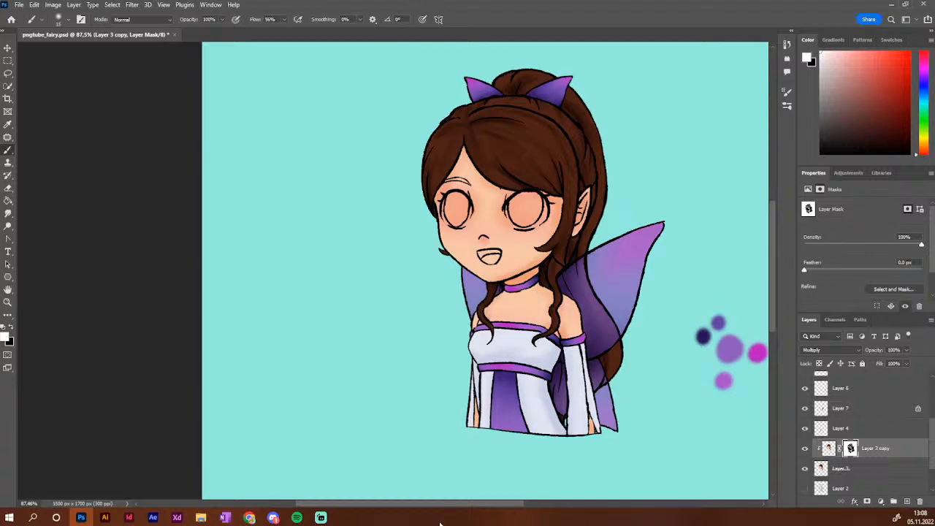
Create a clipped Overlay layer above Layer 3 copy and choose a light pink paint colour for highlights
click(907, 501)
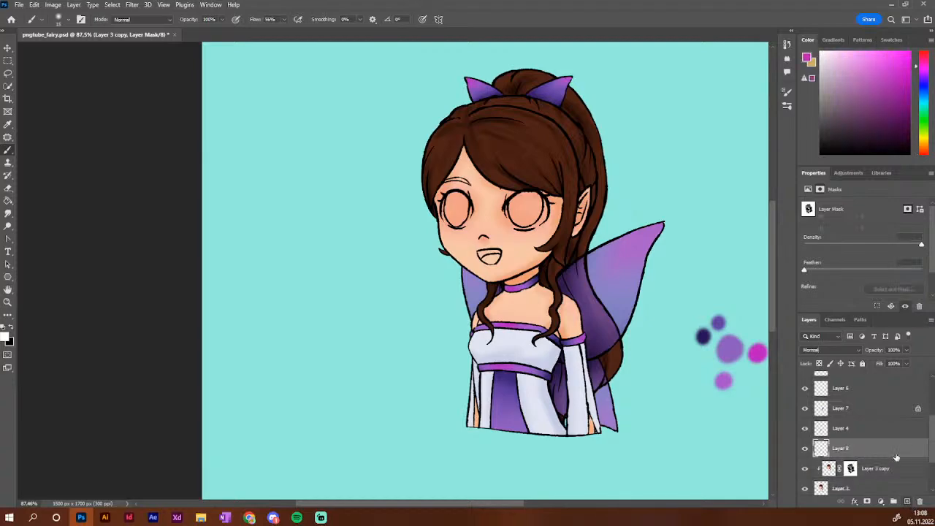
right_click(867, 447)
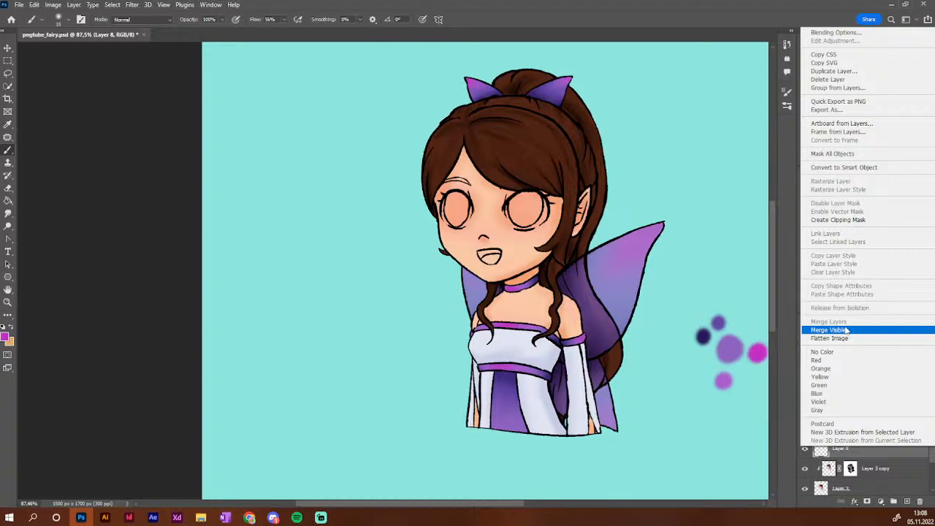
click(861, 220)
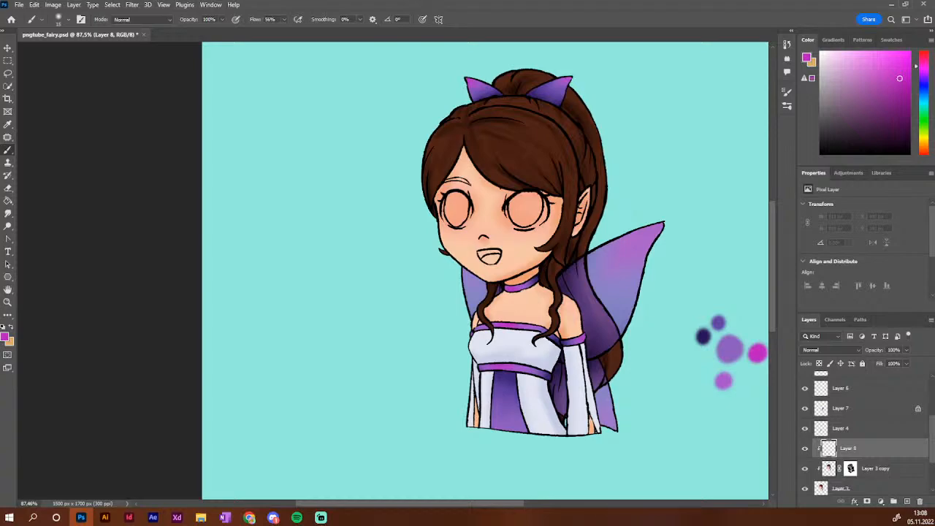
click(846, 57)
click(833, 350)
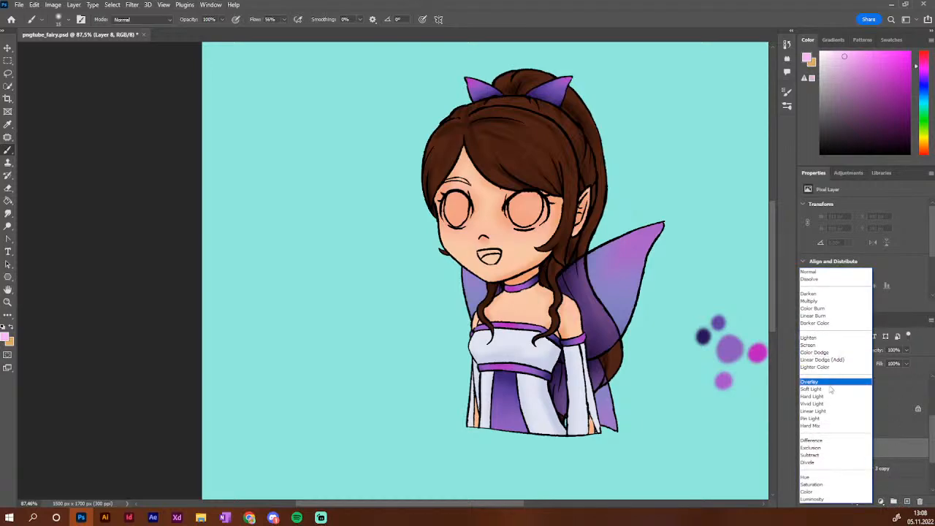
click(811, 382)
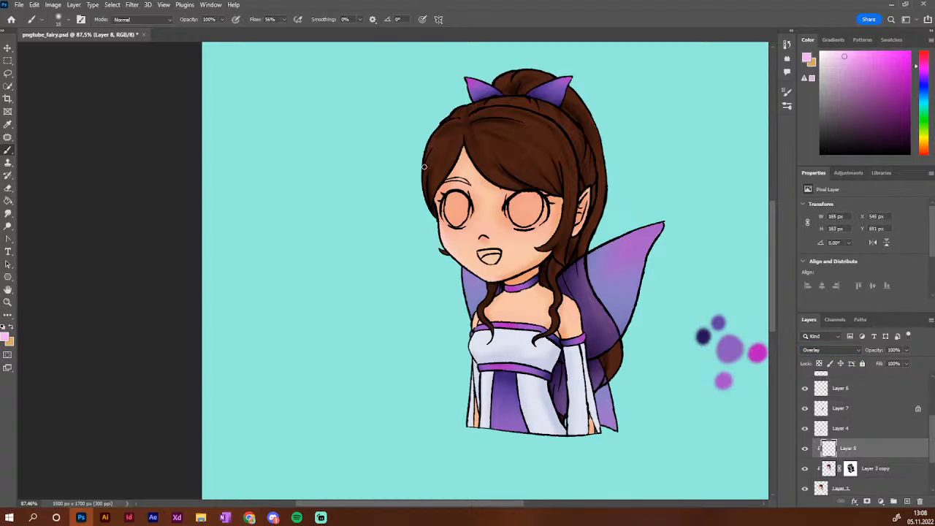
Paint light pink highlight strands across the fairy's bangs and front hair, undoing and redoing the strokes near the parting
mouse_move(451, 130)
mouse_down()
mouse_move(429, 195)
mouse_move(445, 156)
mouse_move(435, 144)
mouse_move(432, 163)
mouse_up()
drag(476, 139, 516, 183)
drag(466, 130, 544, 162)
mouse_move(486, 136)
mouse_down()
mouse_move(543, 170)
mouse_move(554, 190)
mouse_up()
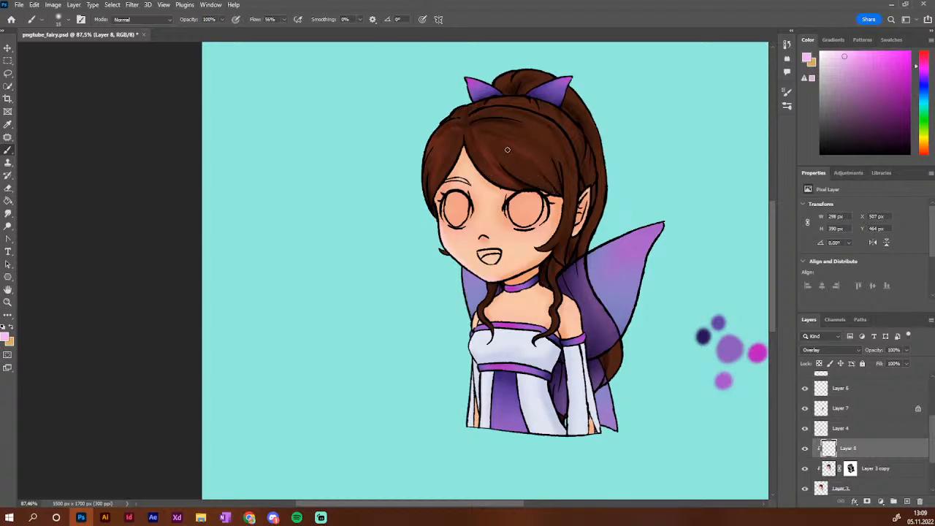
drag(507, 150, 523, 166)
drag(479, 133, 552, 186)
mouse_move(502, 126)
mouse_down()
mouse_move(535, 132)
mouse_move(562, 175)
mouse_up()
drag(536, 140, 559, 182)
key(ctrl+z)
key(ctrl+z)
mouse_move(508, 123)
mouse_down()
mouse_move(558, 178)
mouse_move(546, 157)
mouse_up()
drag(493, 123, 557, 163)
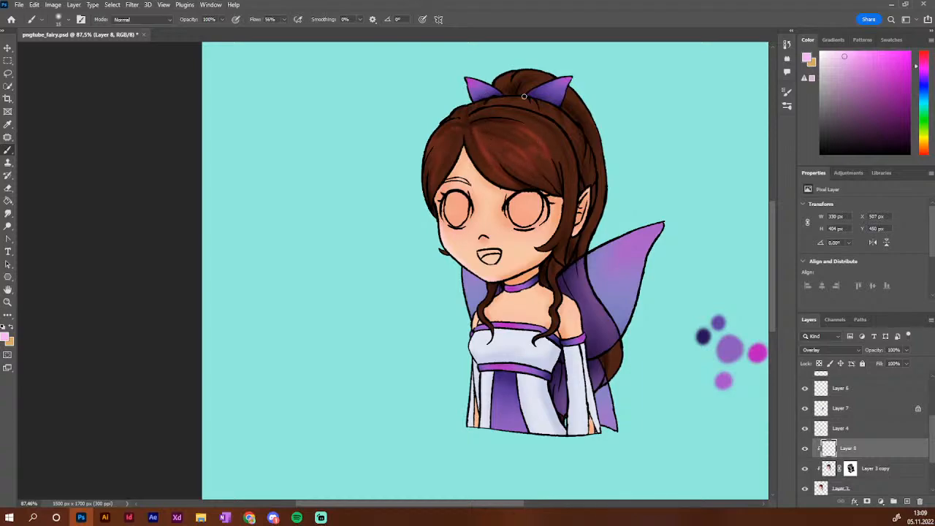
Paint highlights on the hair band, the curled side lock and the full length of the ponytail
mouse_move(510, 116)
mouse_down()
mouse_move(557, 142)
mouse_move(507, 116)
mouse_move(554, 125)
mouse_move(566, 138)
mouse_move(573, 219)
mouse_up()
drag(556, 283, 554, 325)
mouse_move(454, 115)
mouse_down()
mouse_move(529, 95)
mouse_move(589, 156)
mouse_move(589, 183)
mouse_up()
mouse_move(500, 82)
mouse_down()
mouse_move(537, 71)
mouse_move(525, 83)
mouse_move(553, 76)
mouse_move(528, 83)
mouse_move(570, 87)
mouse_move(517, 78)
mouse_up()
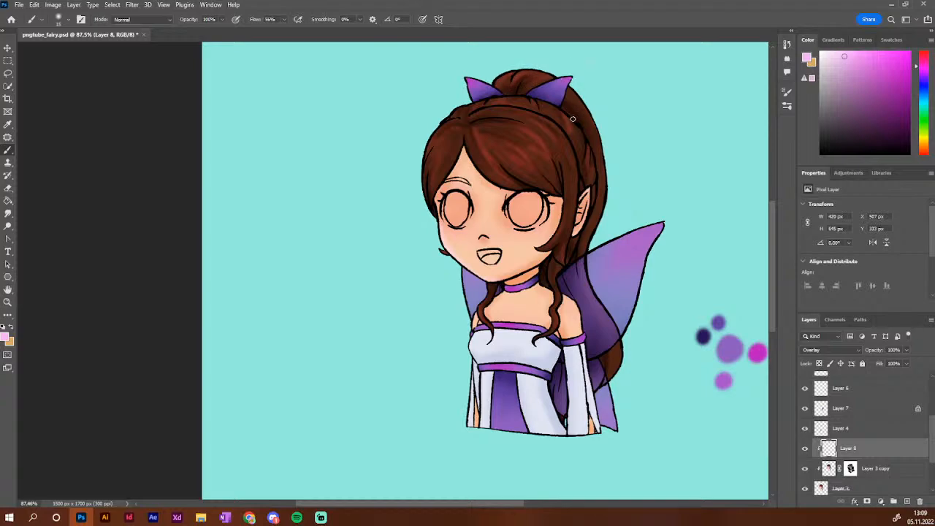
mouse_move(573, 119)
mouse_down()
mouse_move(578, 98)
mouse_move(599, 140)
mouse_move(593, 214)
mouse_move(616, 358)
mouse_move(608, 312)
mouse_move(579, 263)
mouse_move(611, 378)
mouse_move(609, 368)
mouse_up()
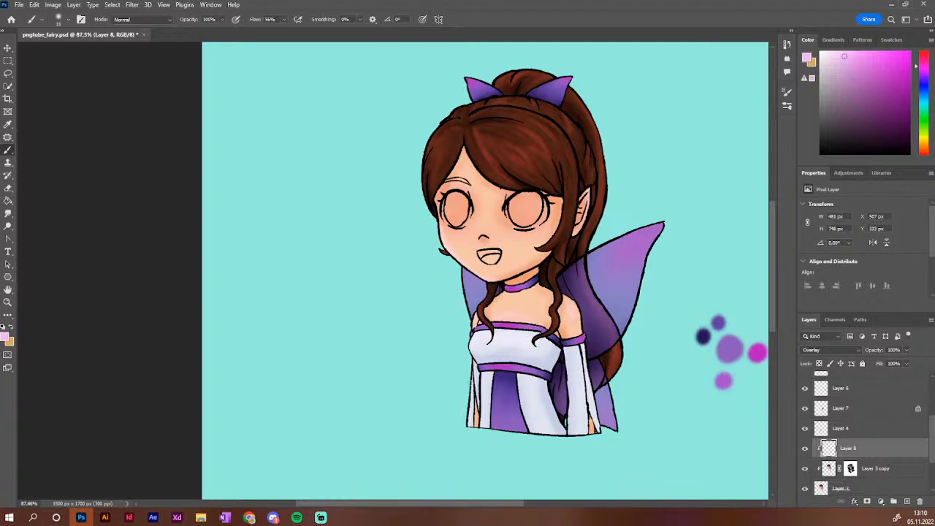
Add a highlight down the lower edge of the far sleeve and soften the skin highlight on the shoulder with the Smudge tool
drag(471, 384, 471, 430)
click(8, 212)
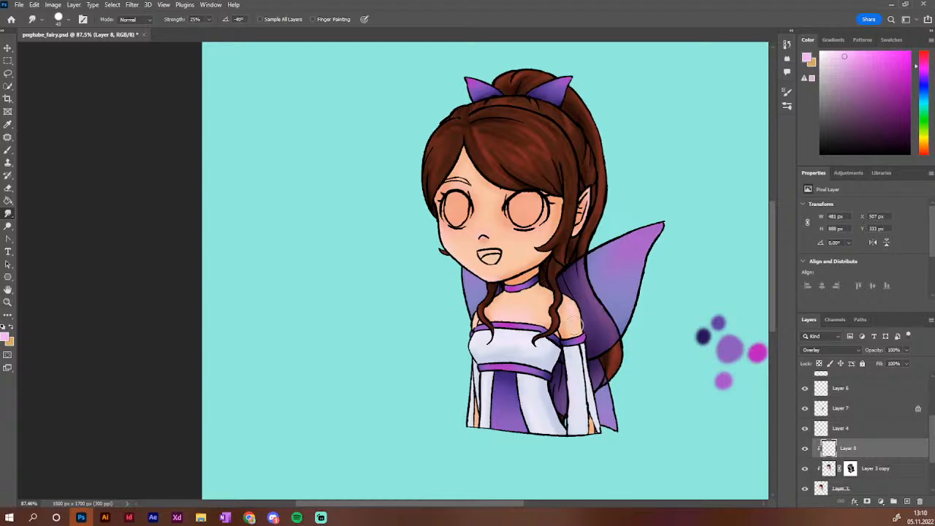
key(b)
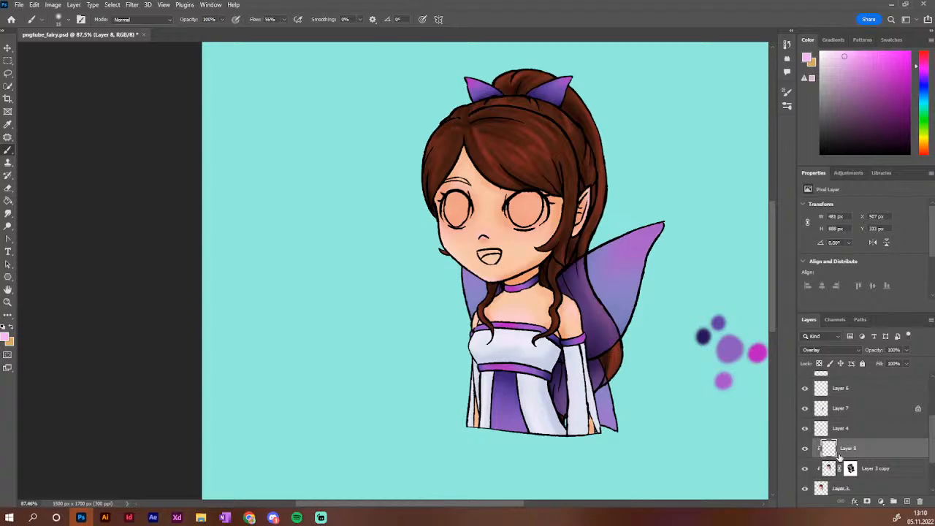
Move Layer 4 down the stack so it sits directly above Layer 3
click(878, 428)
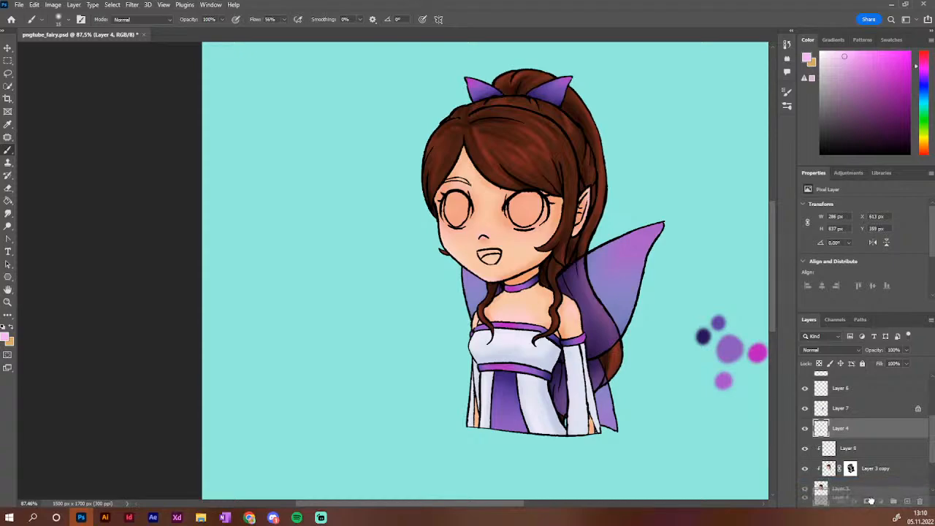
drag(872, 487, 874, 479)
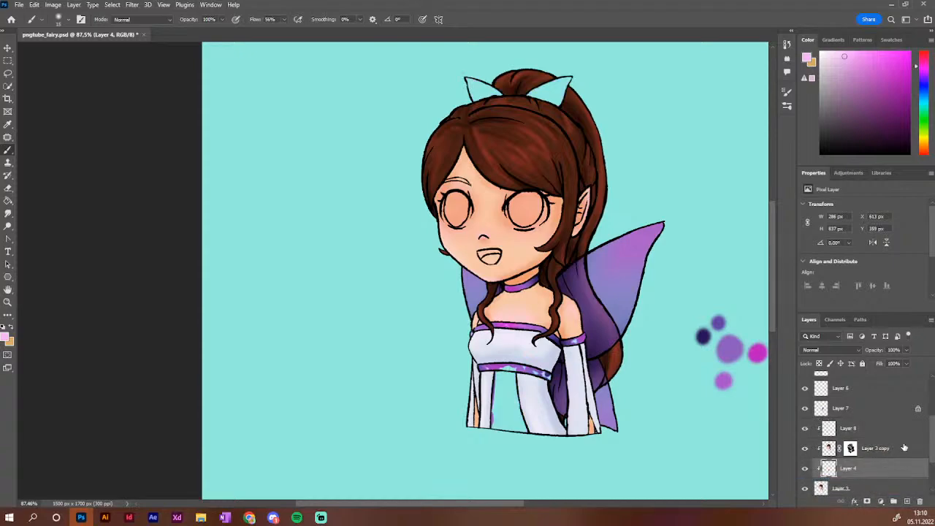
scroll(921, 418, down, 3)
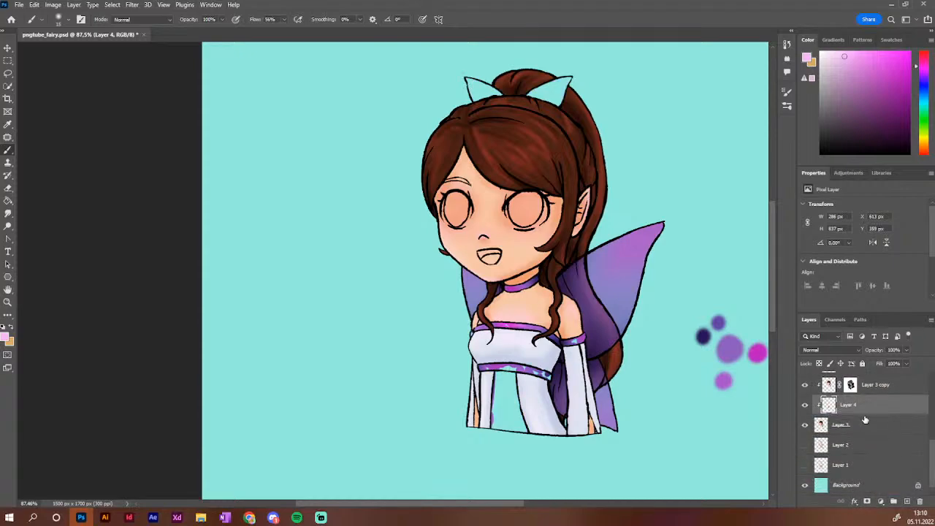
mouse_move(865, 410)
mouse_down()
mouse_move(859, 432)
mouse_move(847, 406)
mouse_move(864, 395)
mouse_up()
Release Layer 4 from its clipping mask and merge it down into Layer 3
right_click(861, 407)
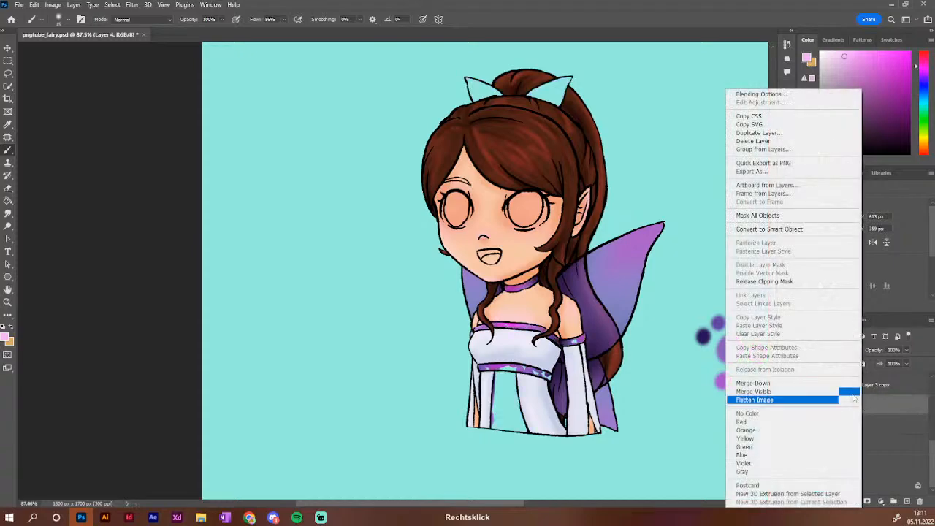
click(776, 282)
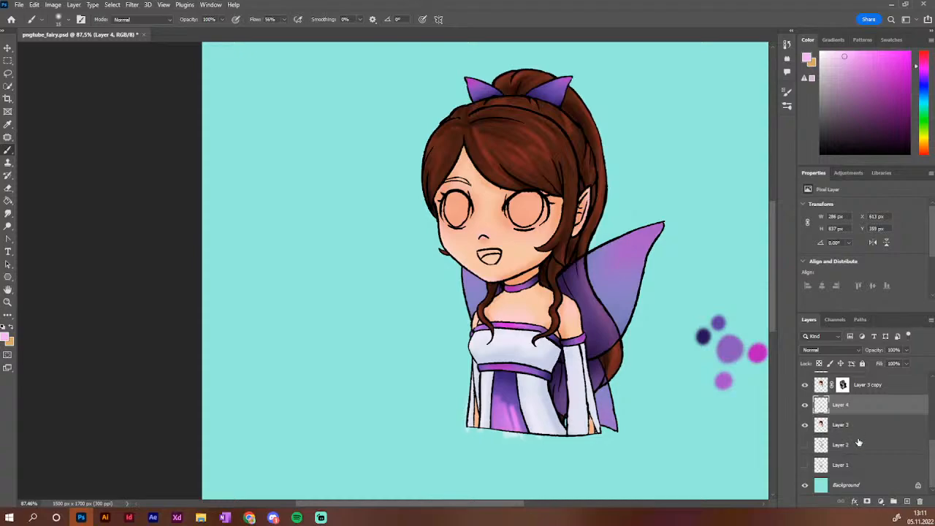
right_click(853, 413)
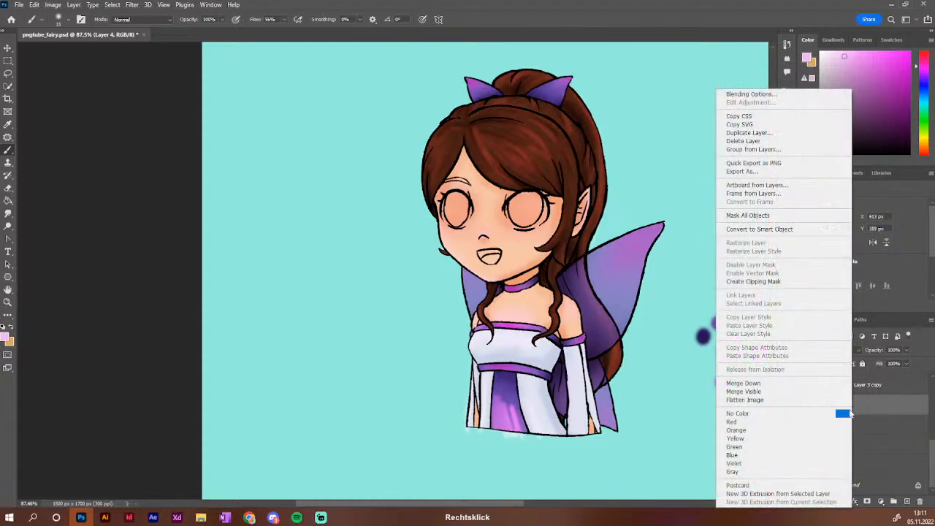
click(773, 385)
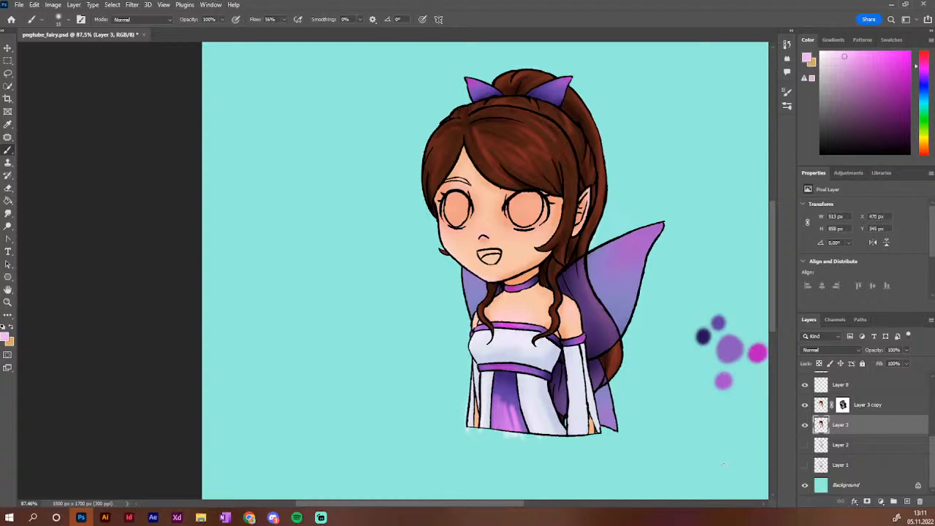
Try to paste the Layer 3 artwork over Layer 3 copy, and delete the pasted layer
right_click(862, 425)
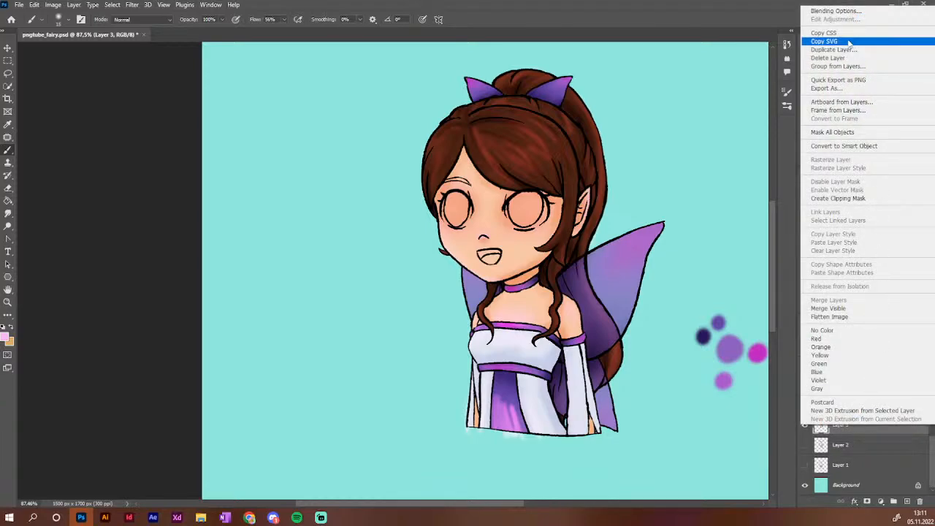
click(873, 433)
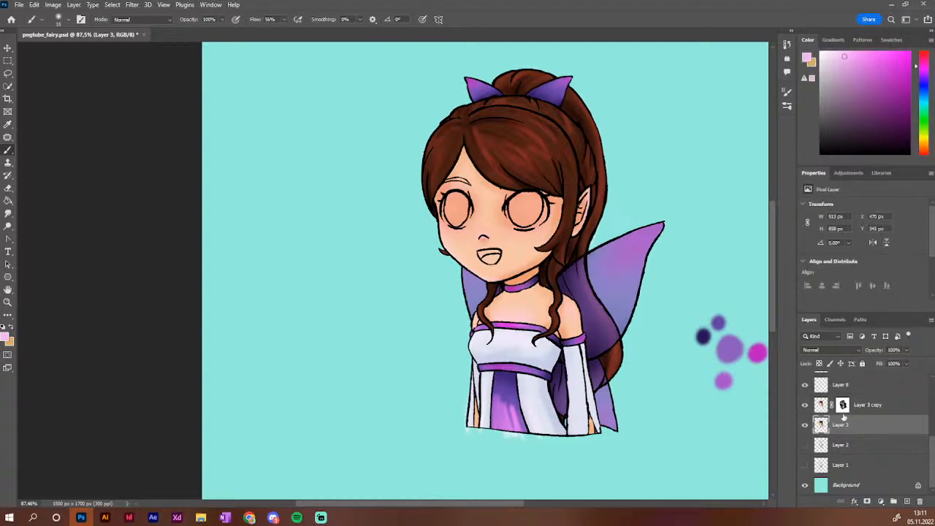
click(825, 405)
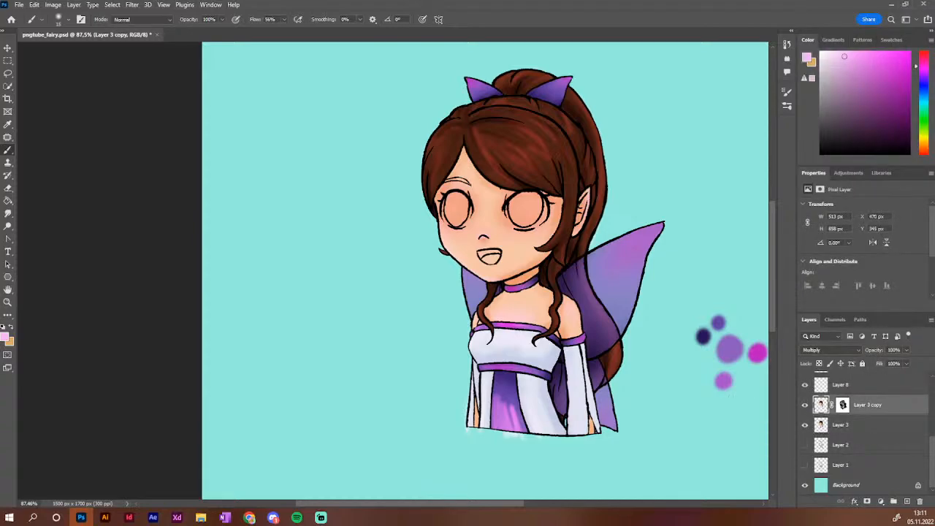
click(8, 48)
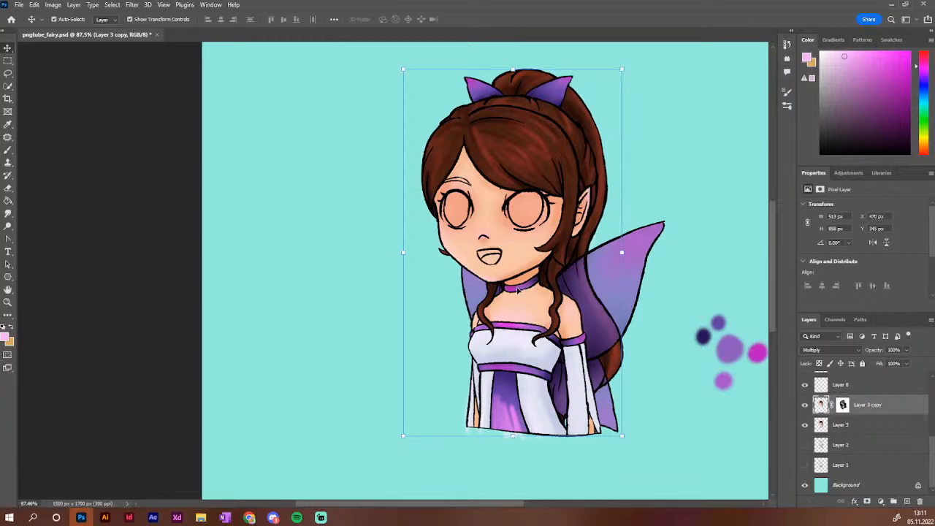
click(821, 427)
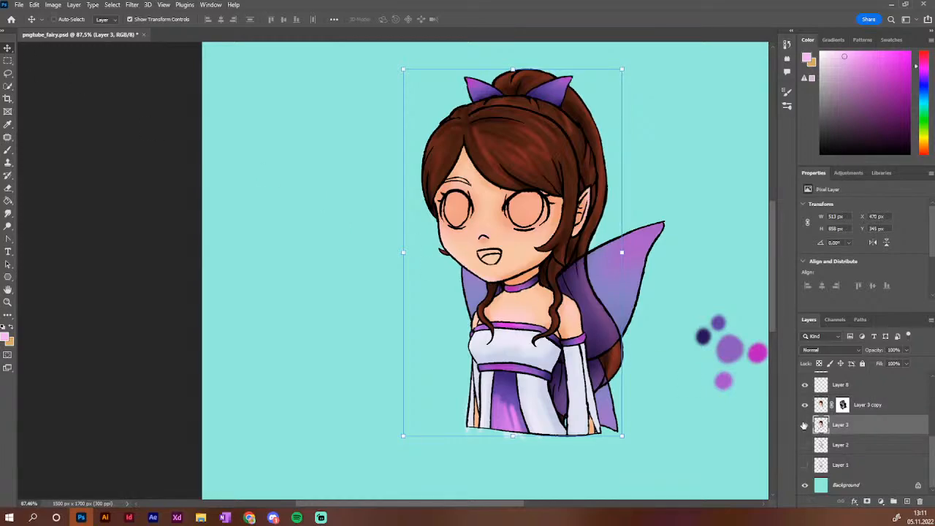
click(822, 407)
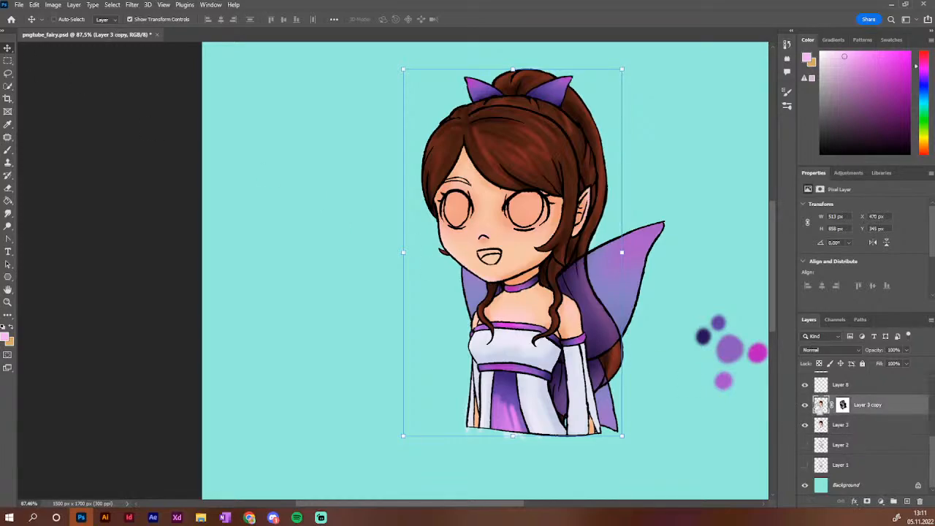
key(ctrl+v)
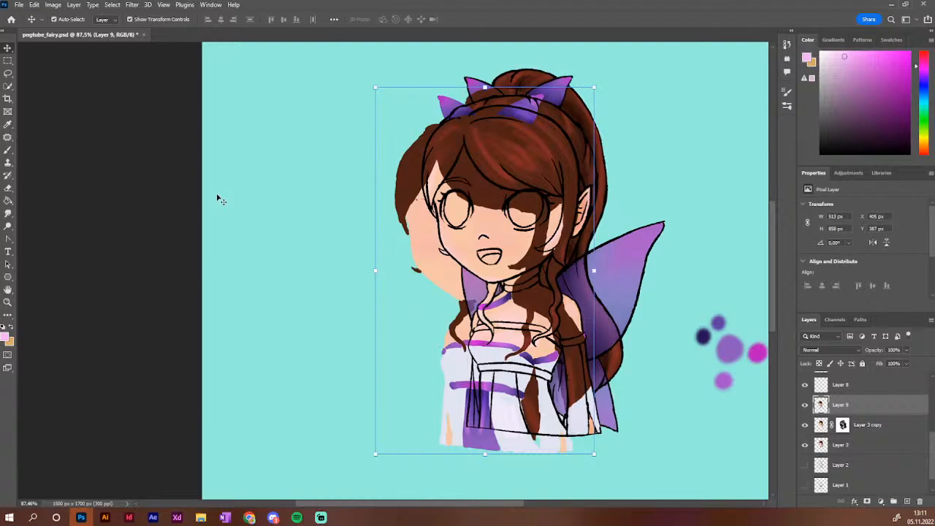
key(Delete)
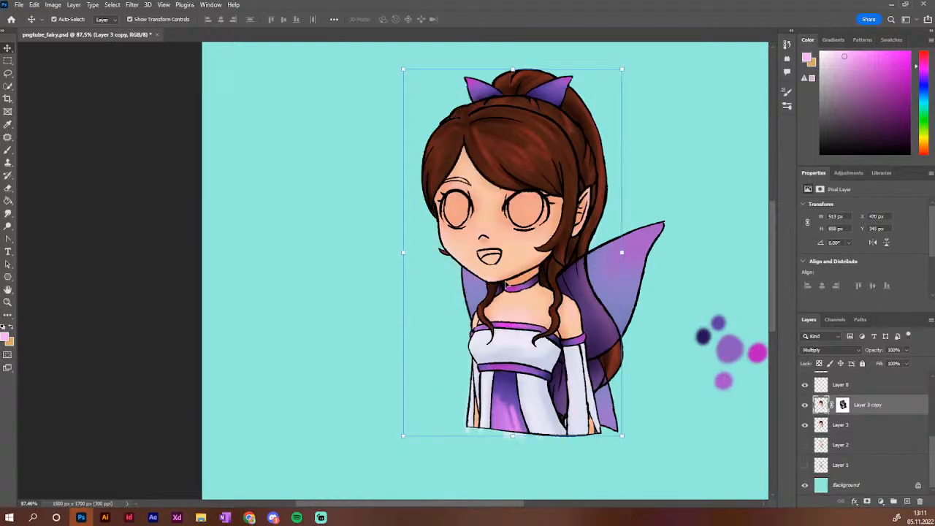
Deselect all layers, try pasting the artwork at the top of the layer stack, and undo the paste
click(679, 293)
click(558, 288)
click(675, 303)
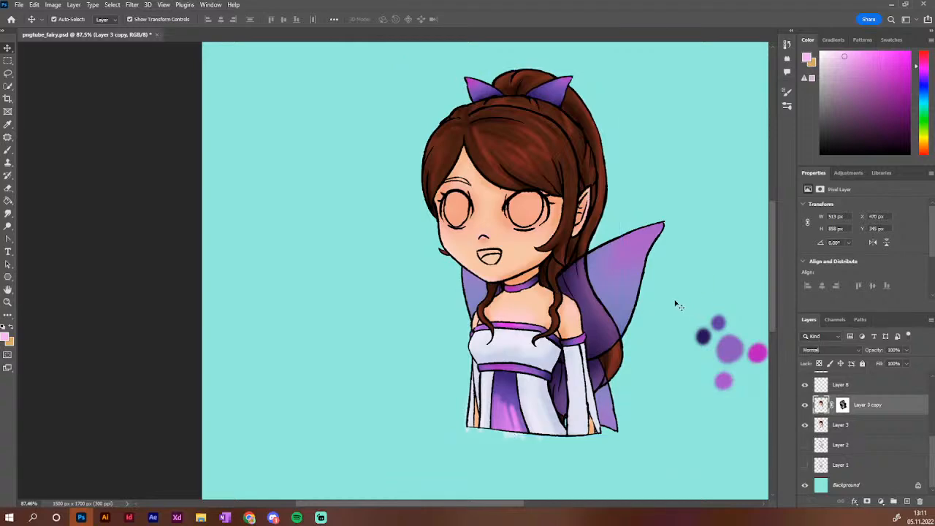
key(ctrl+v)
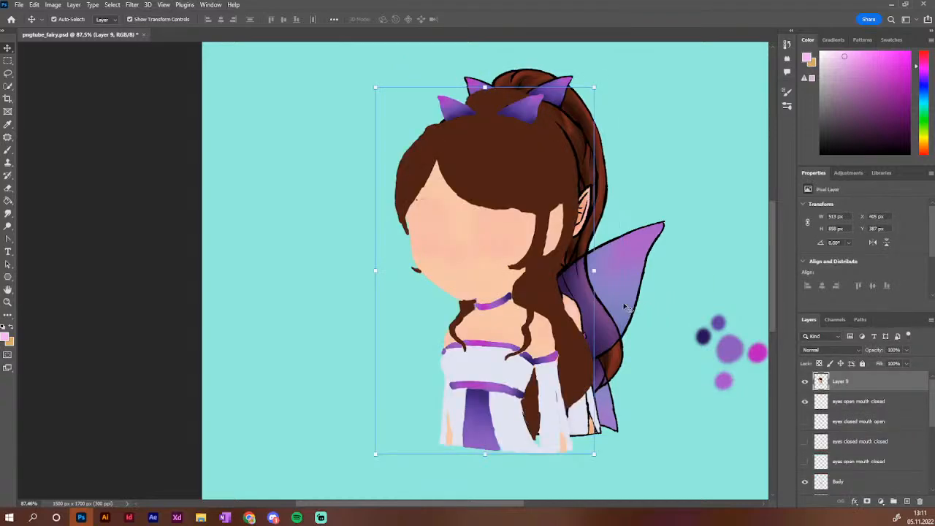
scroll(829, 424, down, 3)
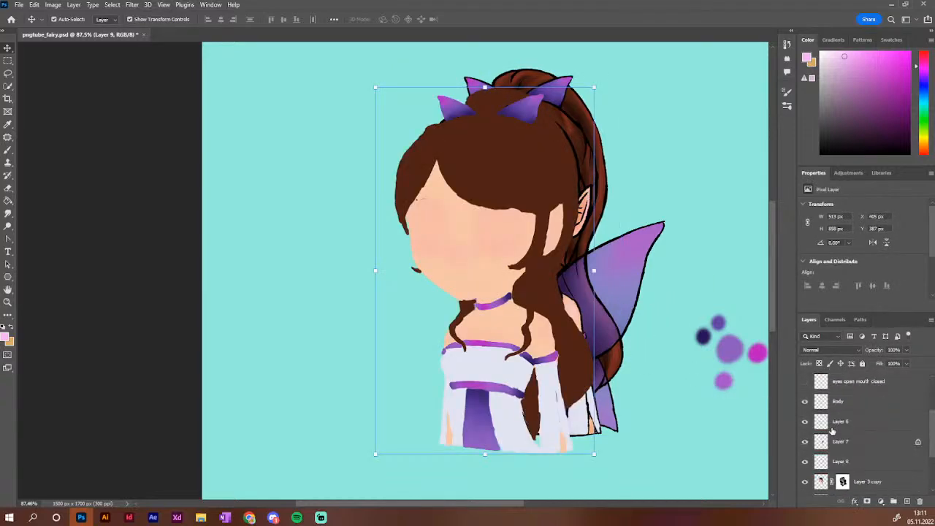
scroll(819, 415, up, 3)
key(ctrl+z)
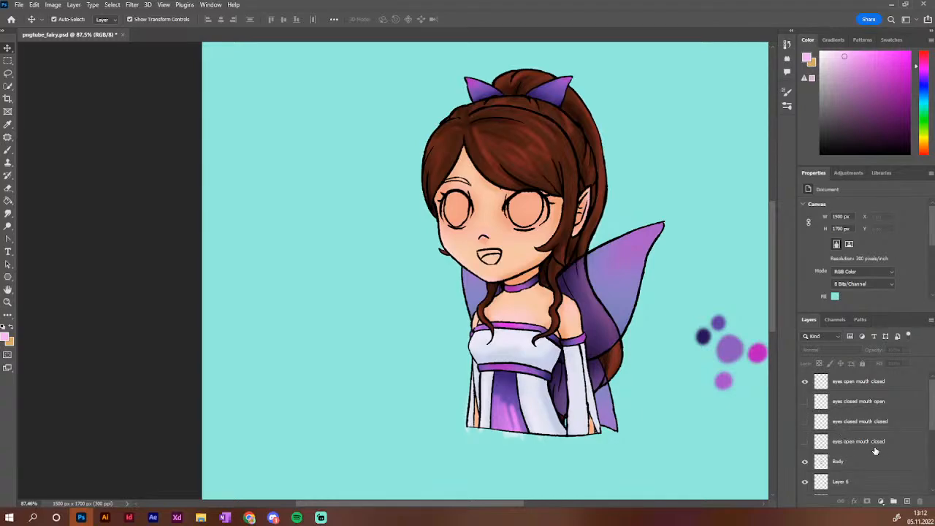
scroll(874, 450, down, 3)
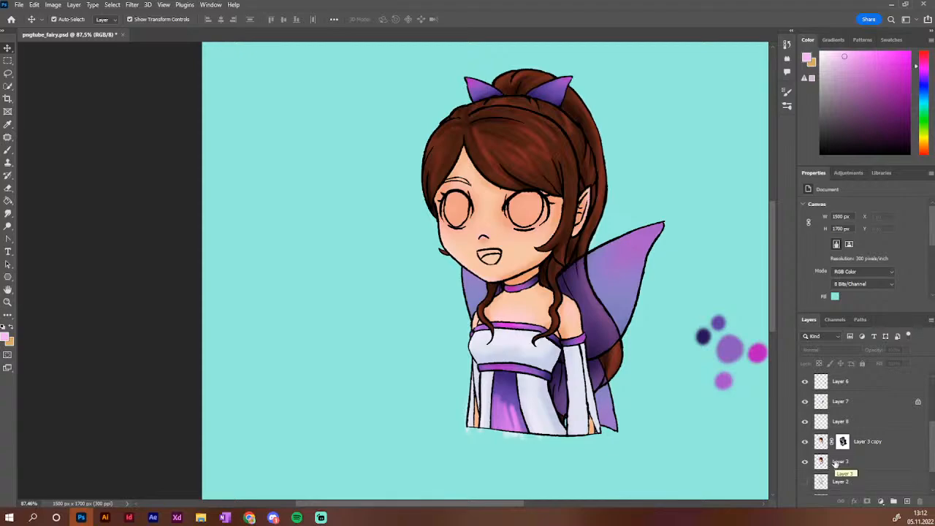
Try disabling Layer 3 copy's layer mask, and undo back to before Layer 4 was released and merged
right_click(891, 443)
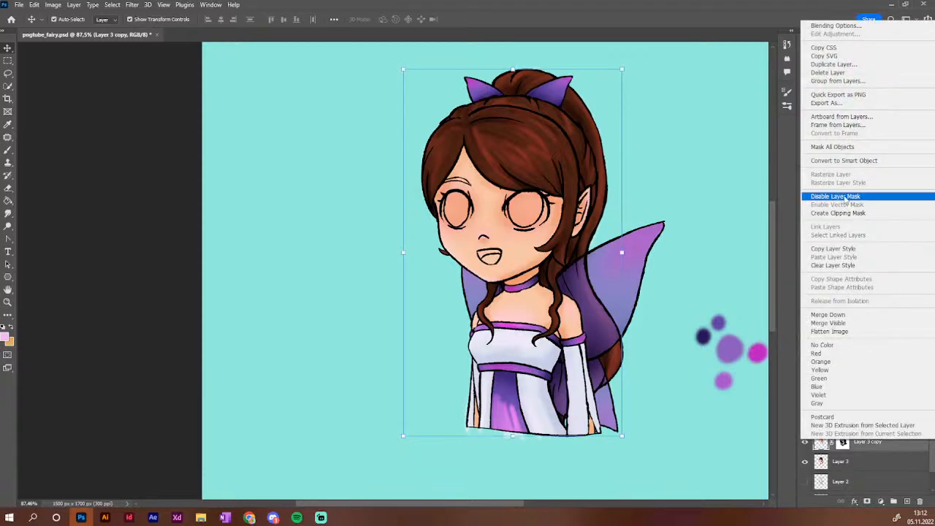
click(836, 196)
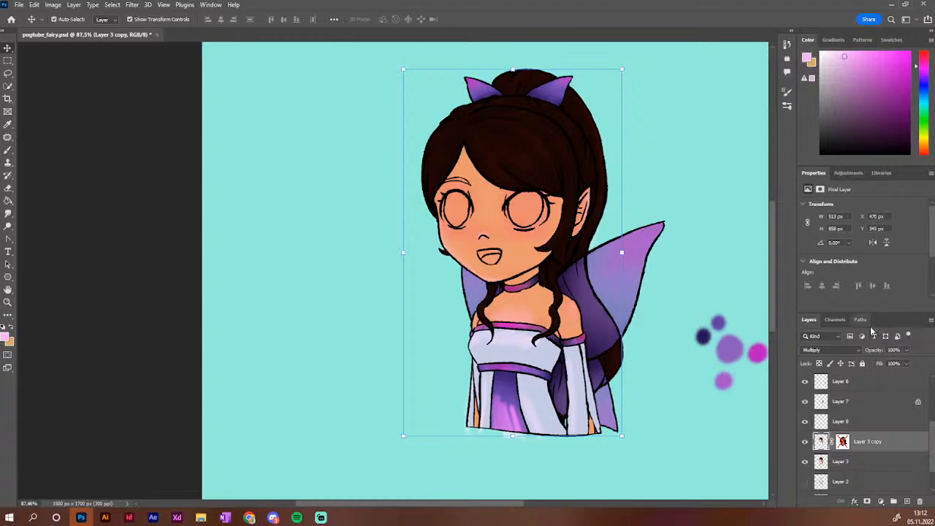
key(ctrl+z)
key(ctrl+z)
key(ctrl+z)
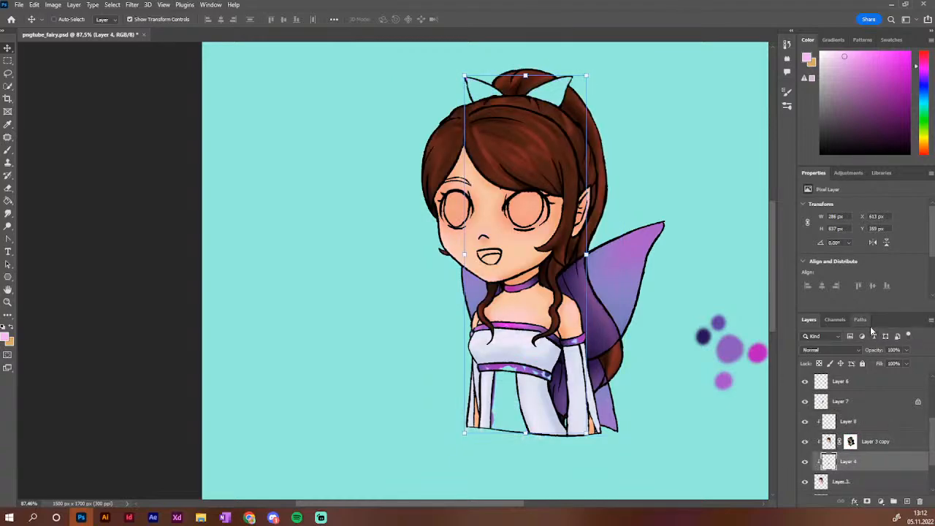
Release Layer 4 from its clipping mask and place a duplicate of it directly above Layer 3 copy
right_click(863, 467)
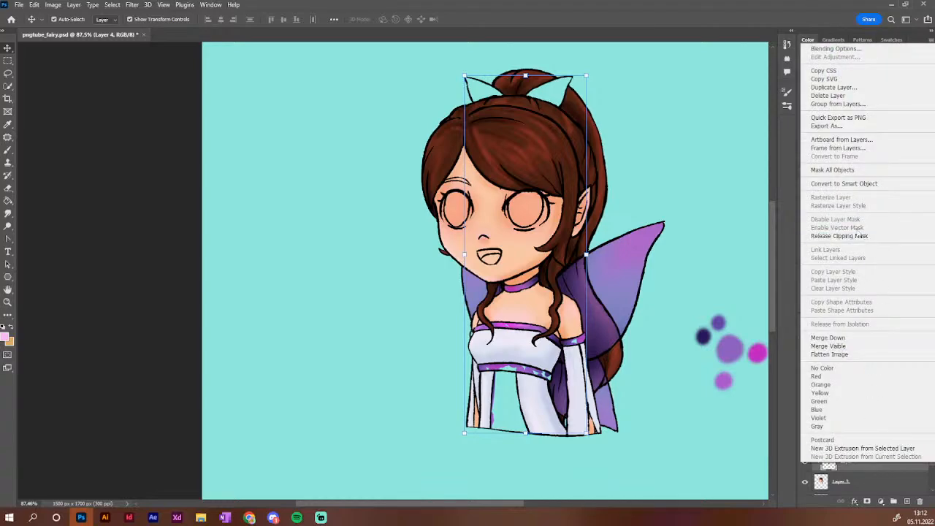
click(840, 236)
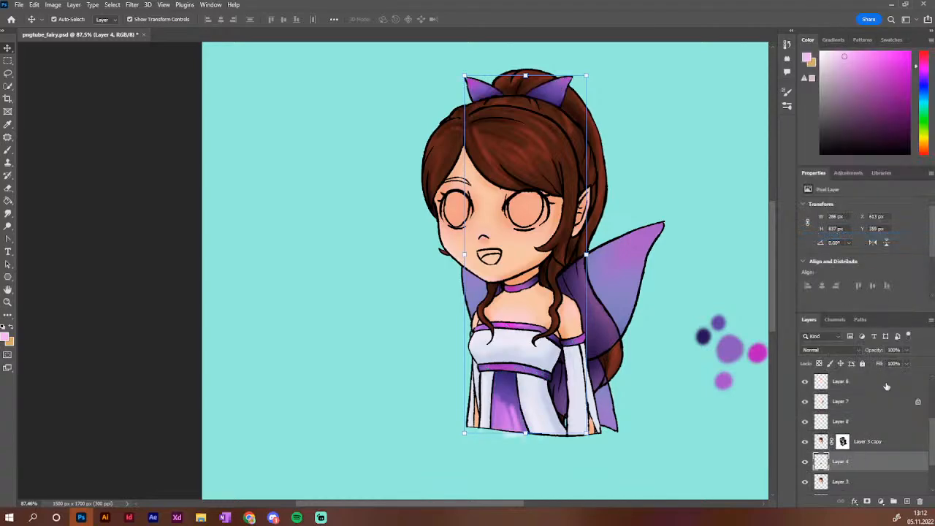
click(887, 445)
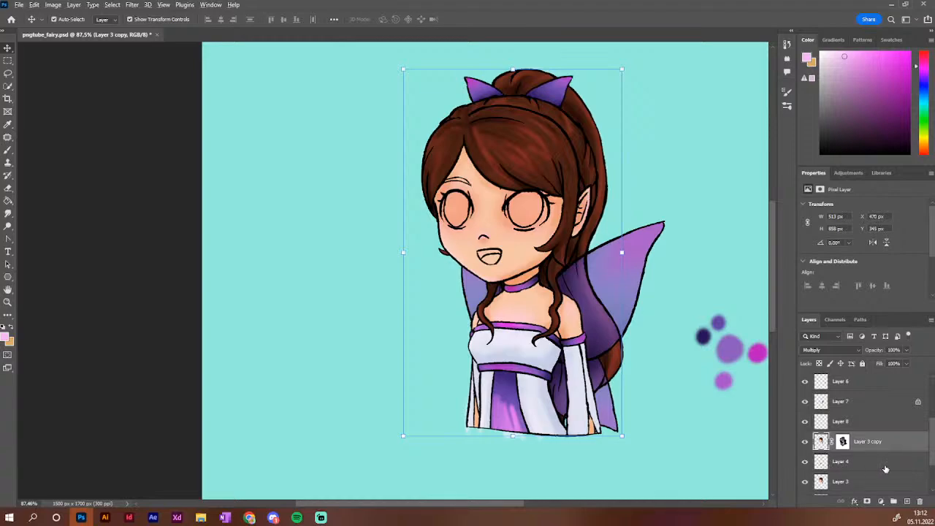
drag(881, 444, 880, 442)
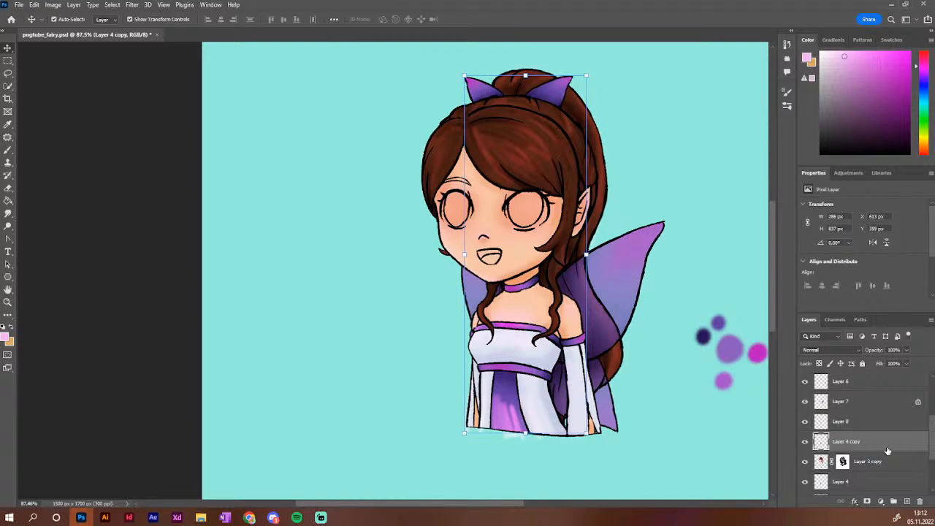
right_click(888, 451)
click(845, 323)
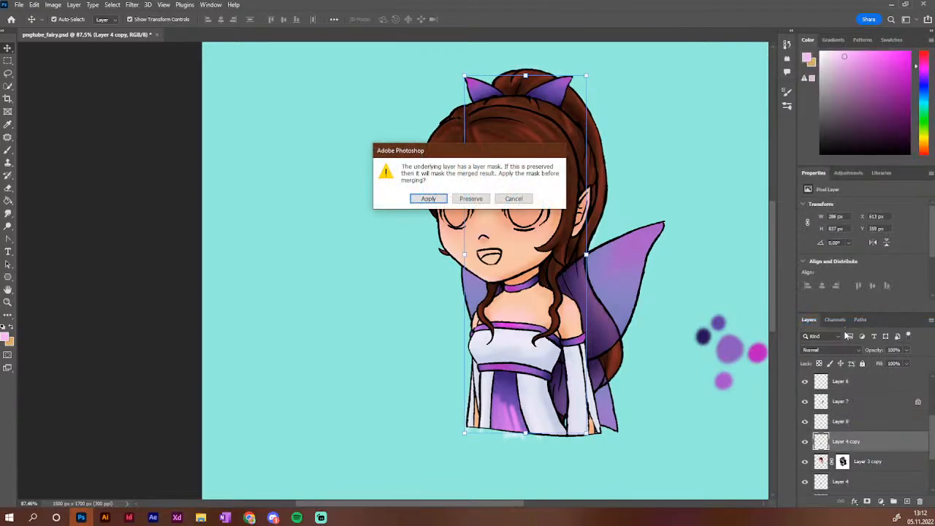
click(520, 200)
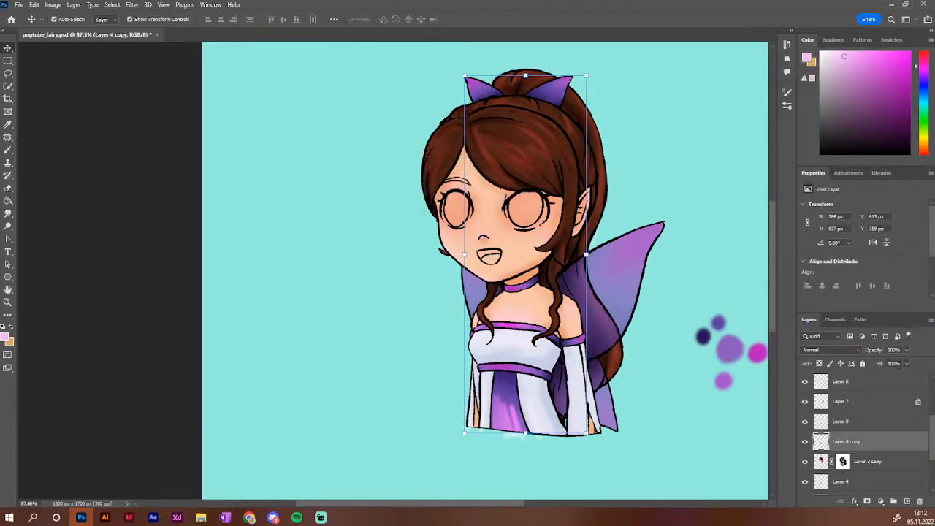
Set the blend mode of Layer 4 copy to Multiply
click(826, 350)
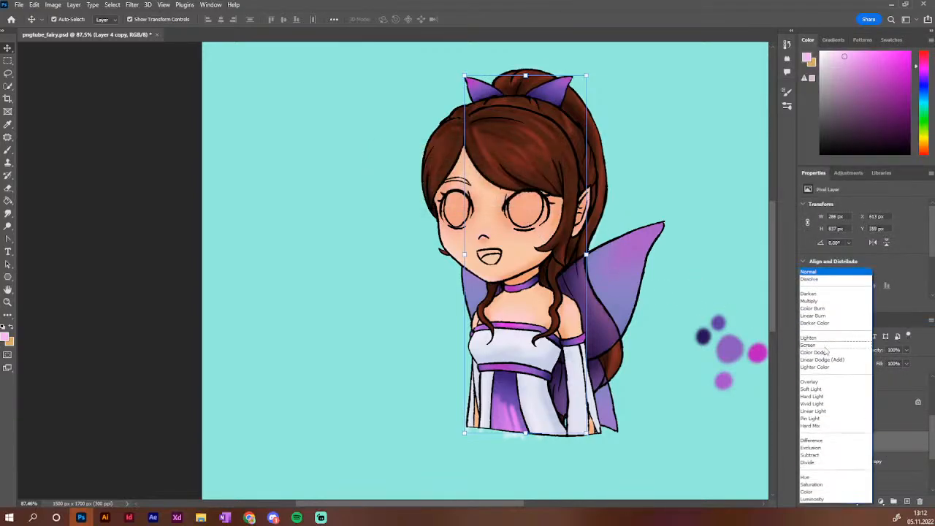
click(820, 301)
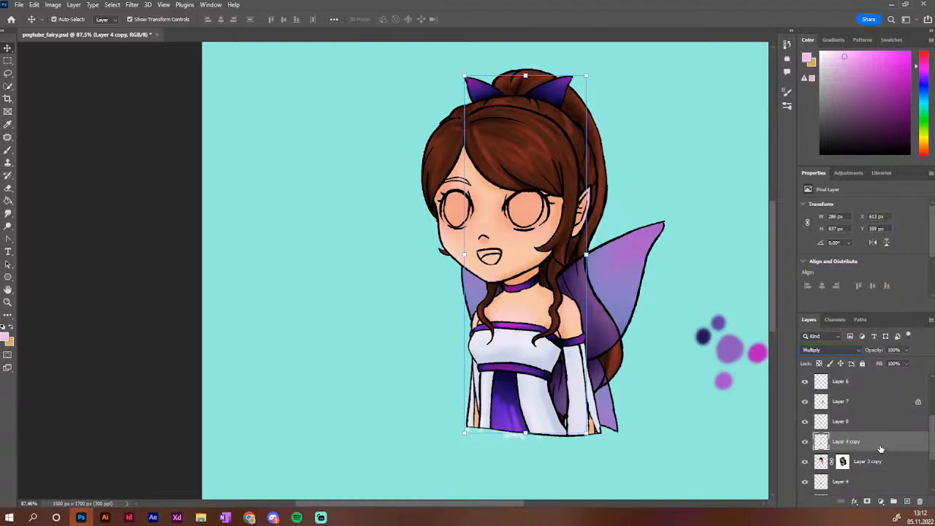
right_click(880, 449)
click(839, 318)
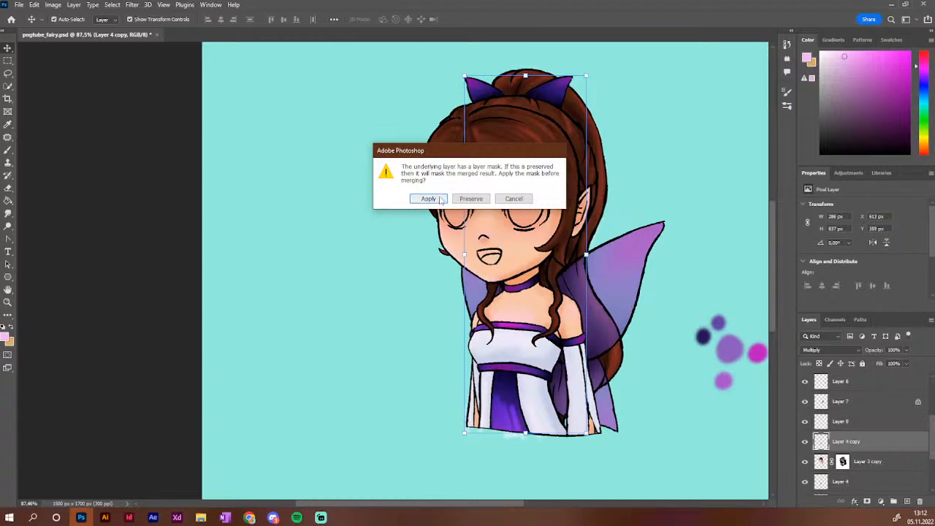
click(507, 201)
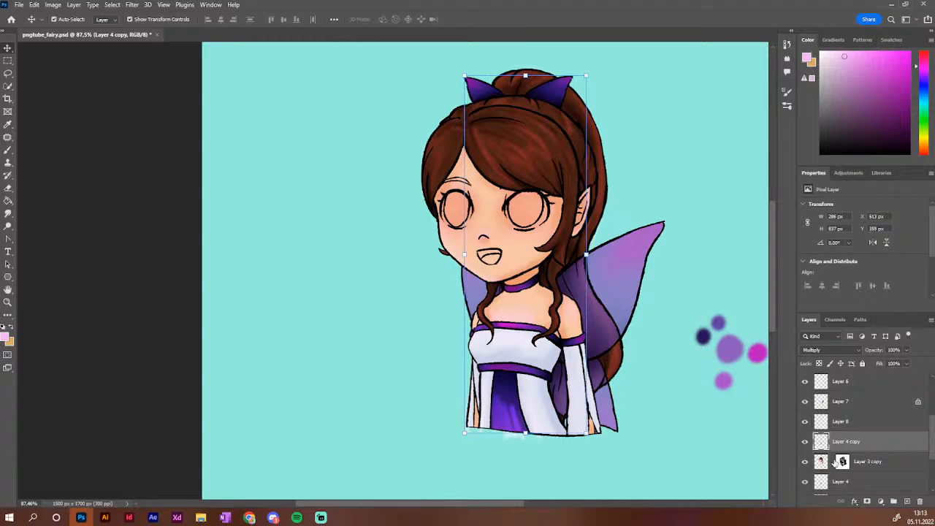
right_click(878, 442)
click(830, 319)
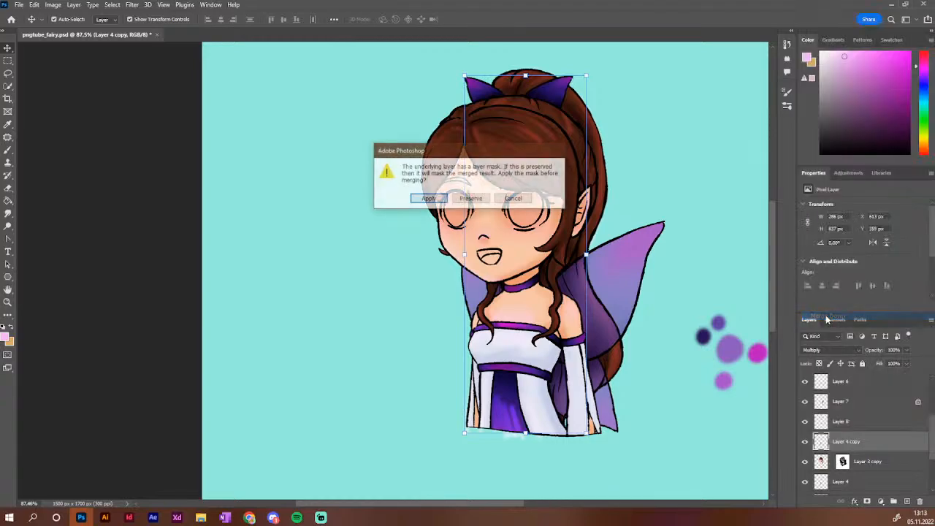
click(514, 198)
click(842, 463)
click(842, 462)
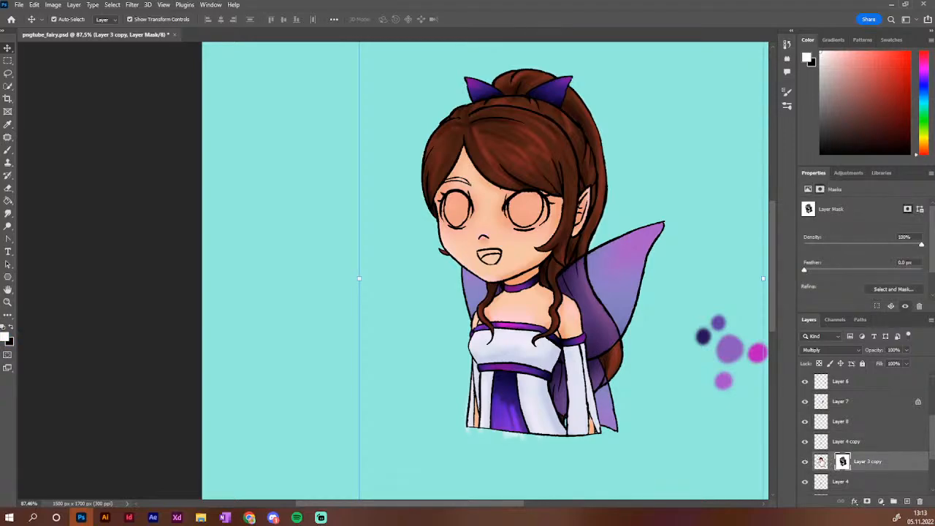
click(821, 462)
click(831, 443)
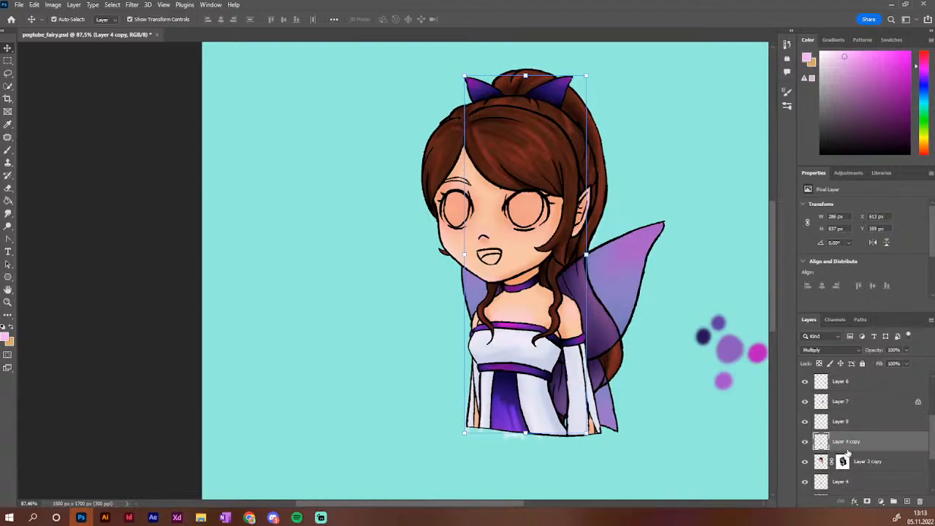
Try merging Layer 4 copy into Layer 3 copy with the mask applied and adding a fresh layer mask, and undo both
right_click(858, 443)
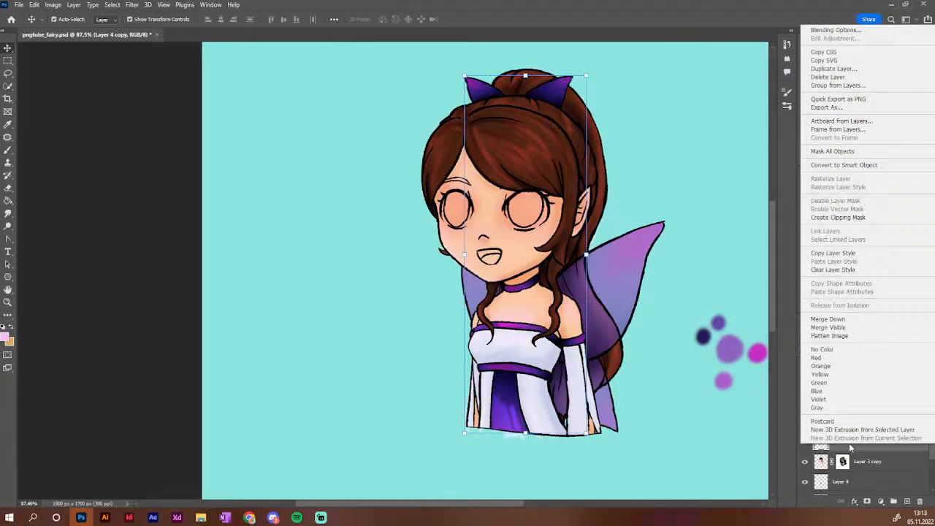
click(843, 320)
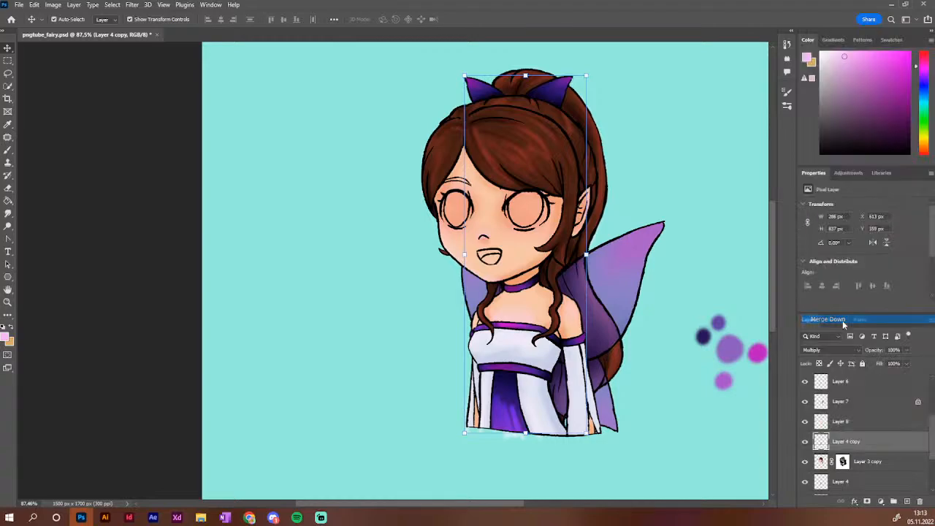
click(428, 200)
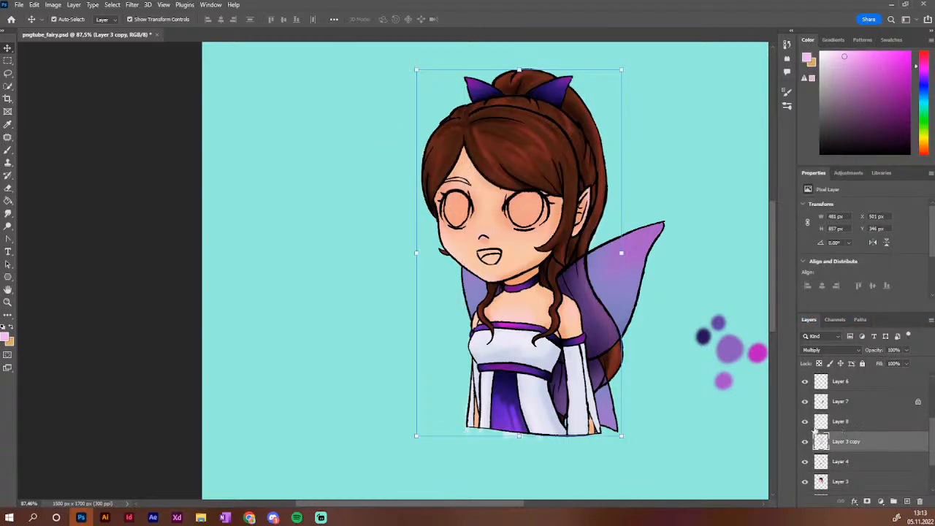
right_click(865, 445)
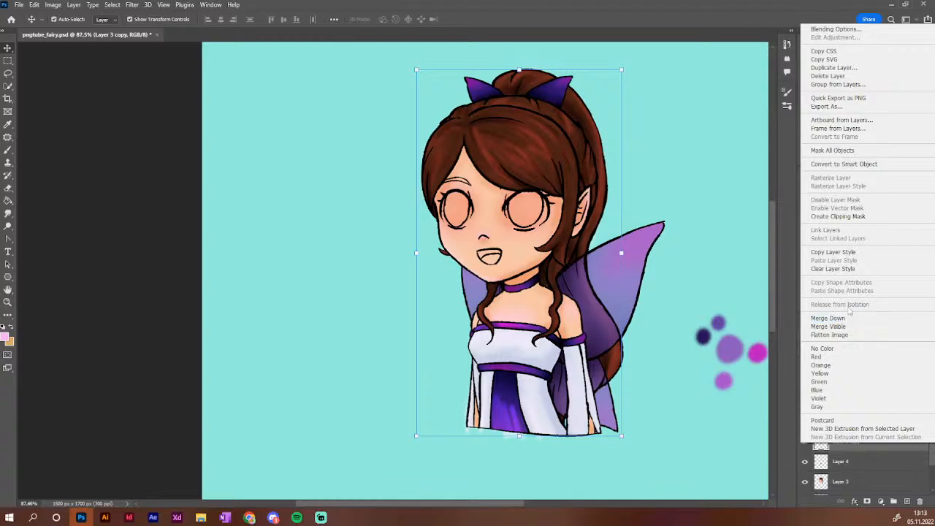
click(867, 503)
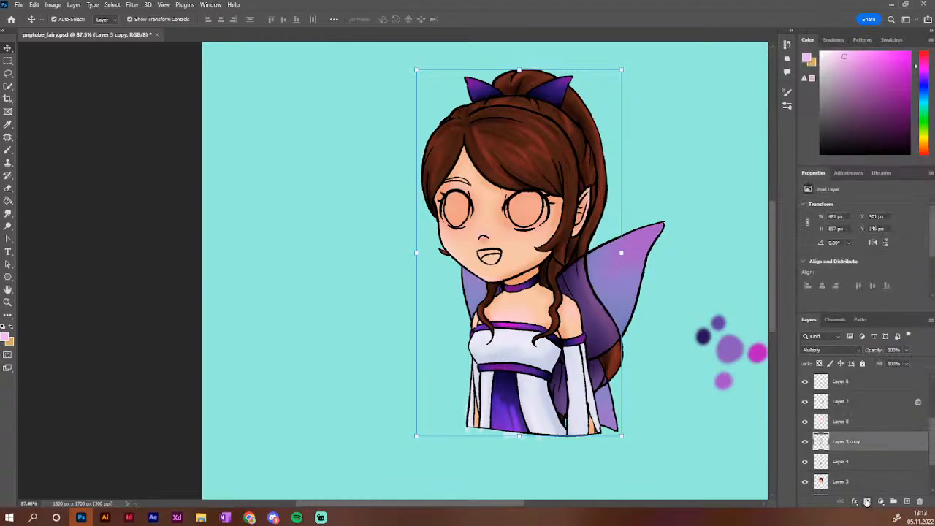
click(867, 503)
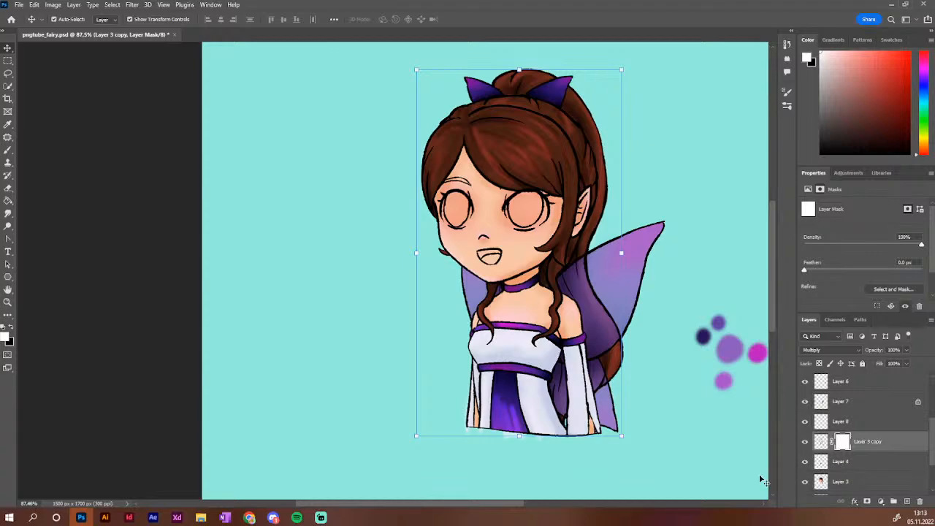
key(ctrl+z)
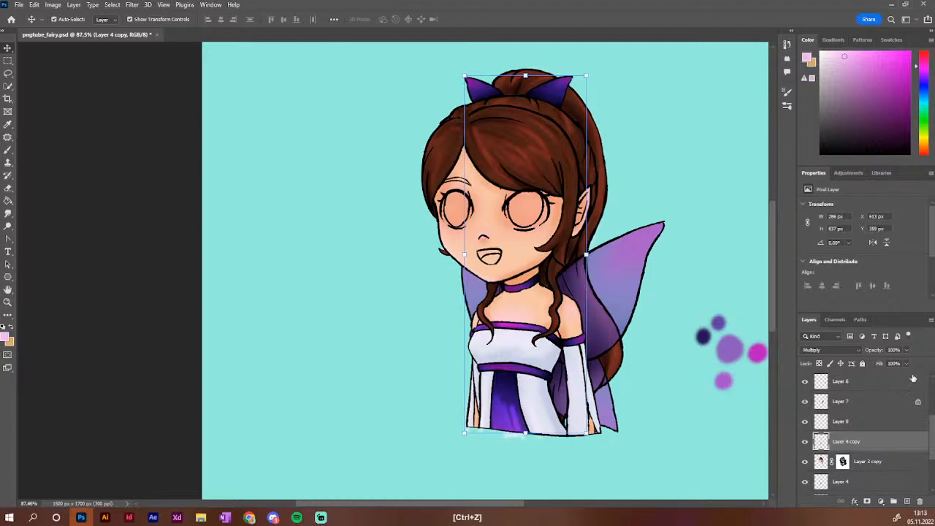
Select the painted areas of Layer 4 by picking its empty area with the Magic Wand and inverting the selection
click(867, 480)
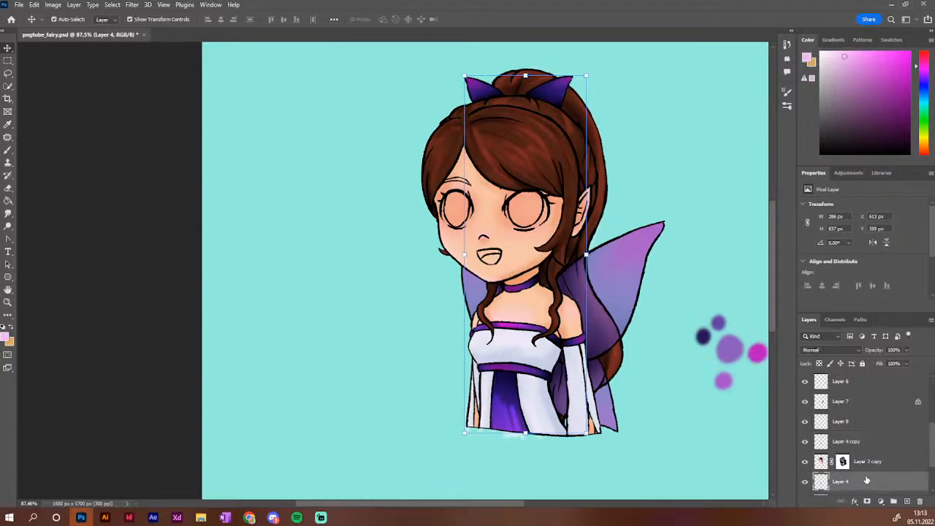
scroll(867, 480, down, 2)
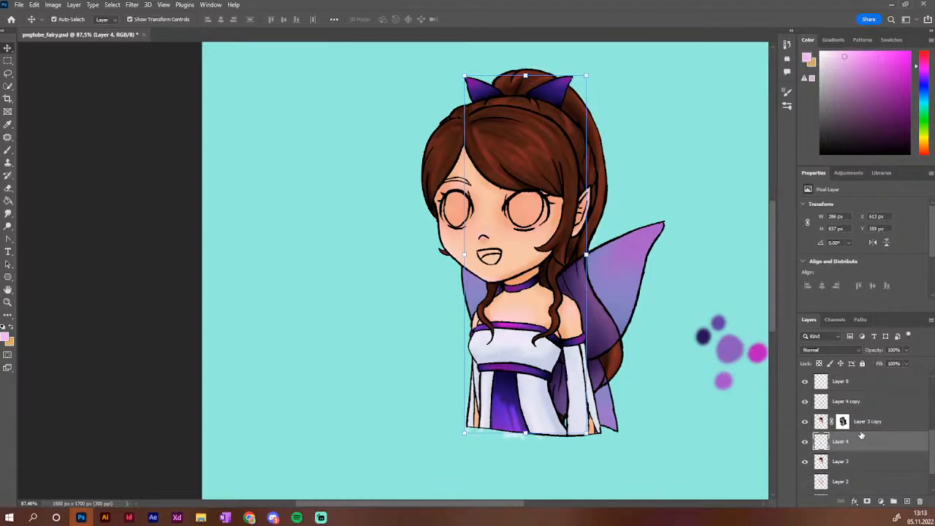
click(8, 86)
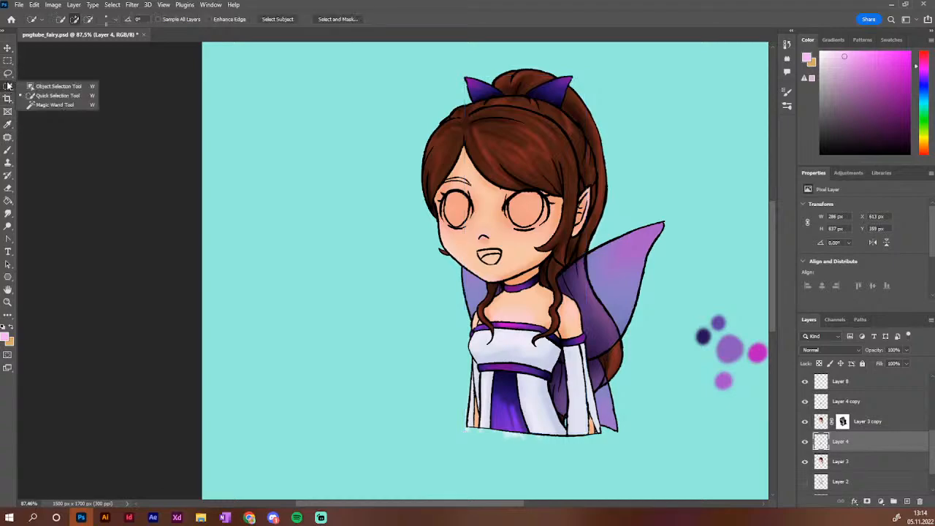
click(44, 105)
click(338, 245)
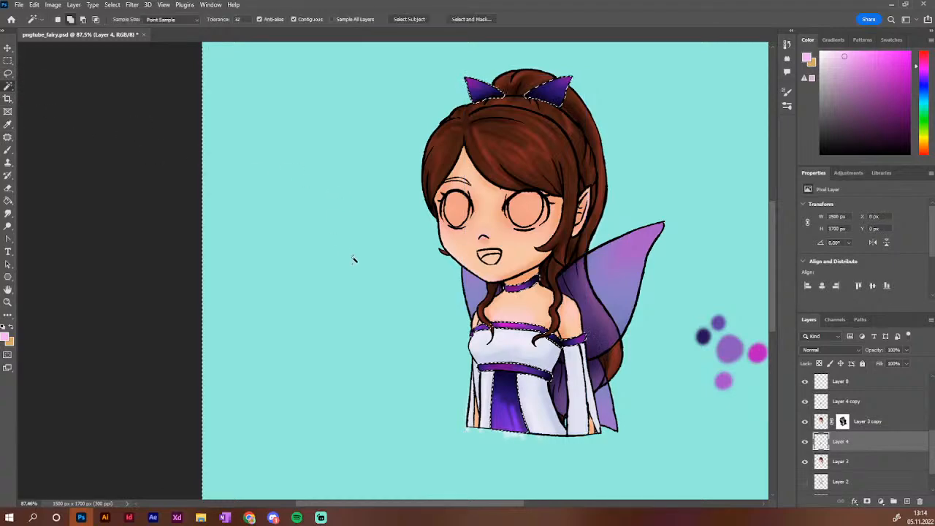
right_click(392, 341)
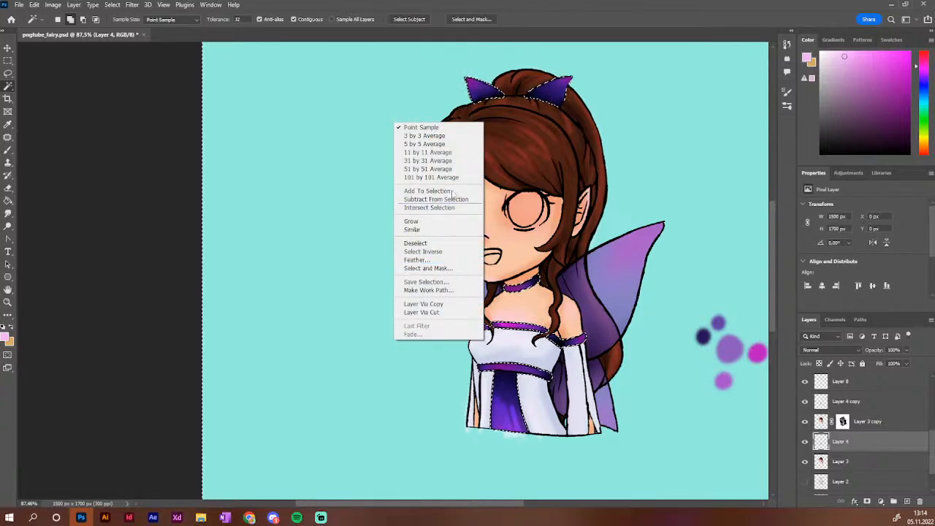
click(461, 253)
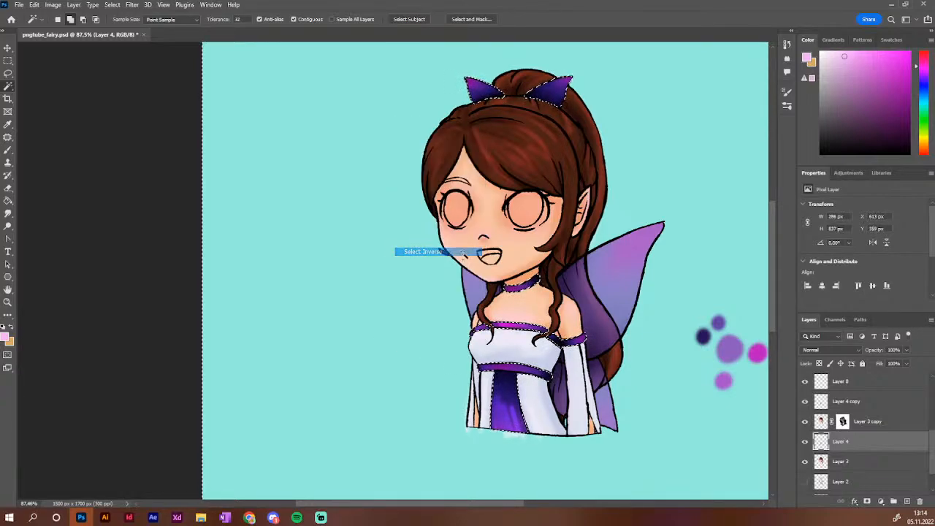
Target Layer 3 copy's layer mask and set up a black brush at size 213
click(843, 423)
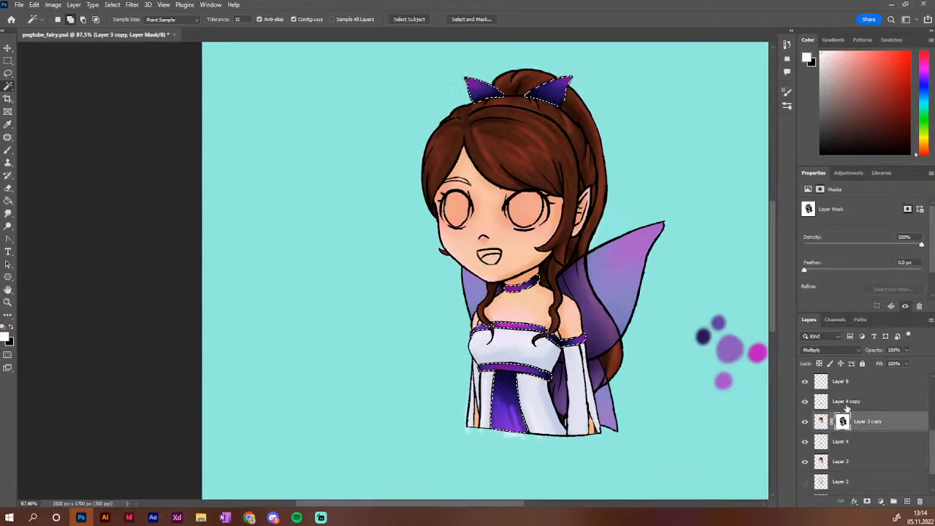
key(x)
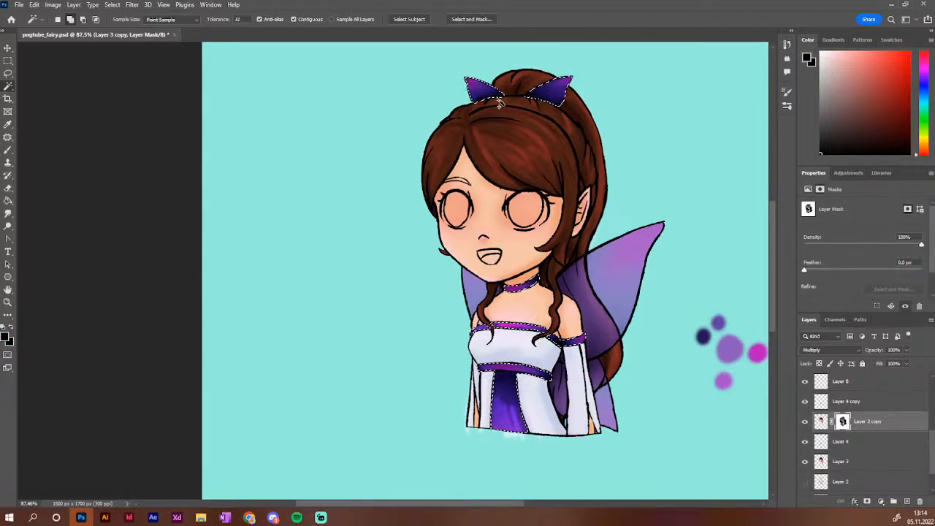
key(b)
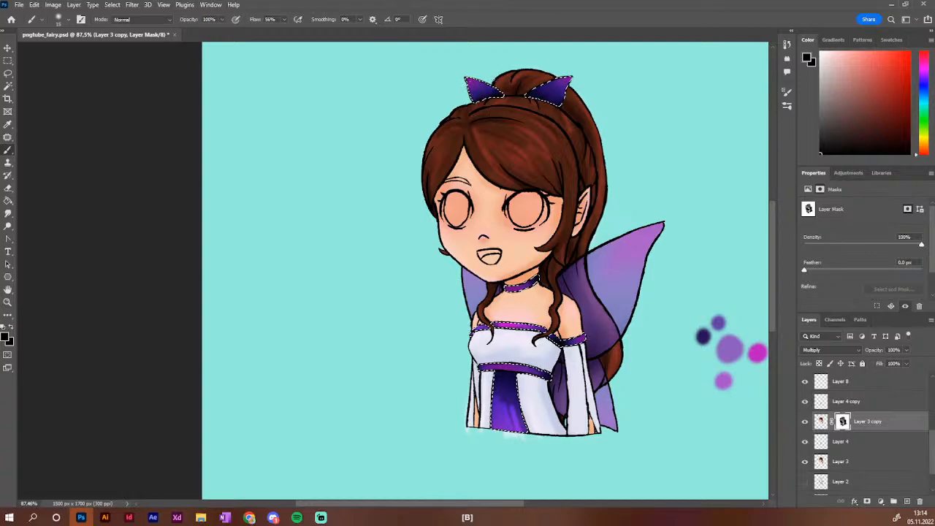
drag(495, 126, 538, 138)
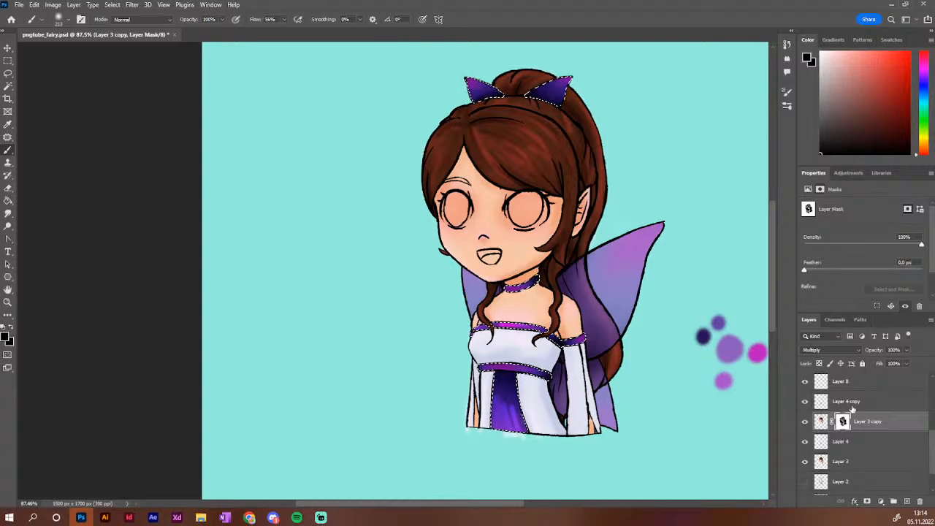
Add a layer mask to Layer 4 copy from the current selection
click(881, 406)
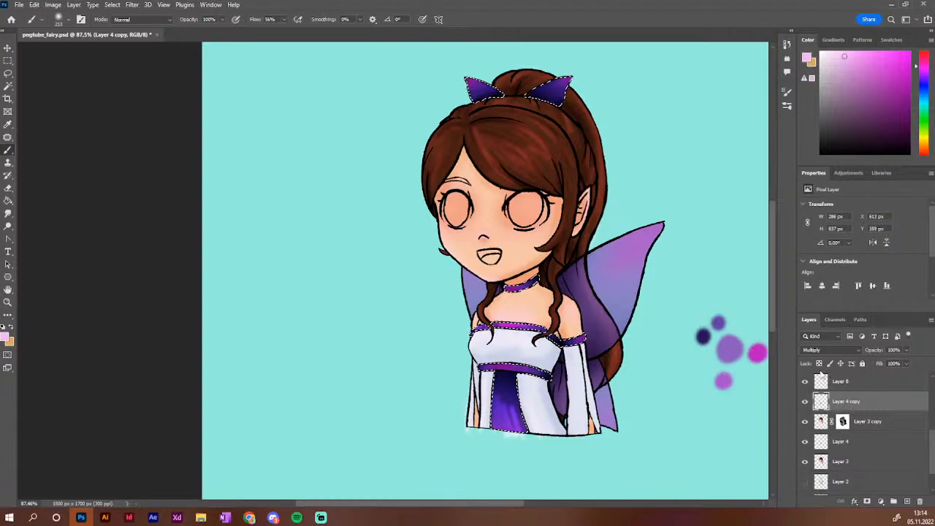
click(867, 502)
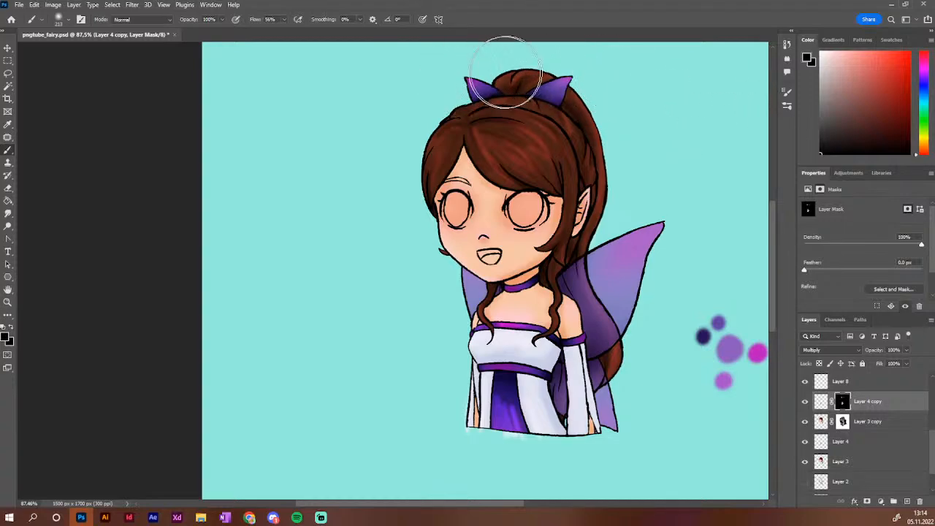
Paint black on Layer 4 copy's layer mask over the choker and the purple panel down the dress front
mouse_move(516, 269)
mouse_down()
mouse_move(529, 280)
mouse_move(489, 300)
mouse_up()
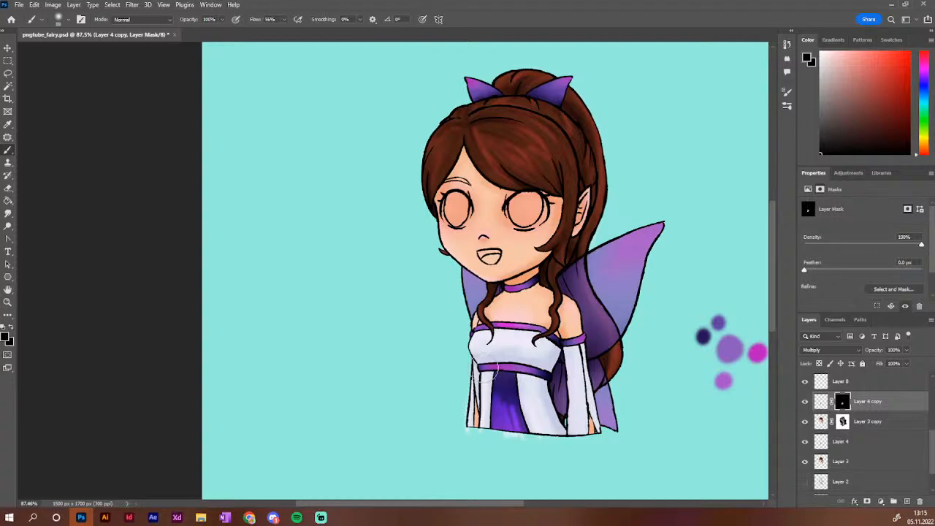
mouse_move(495, 373)
mouse_down()
mouse_move(526, 411)
mouse_move(510, 391)
mouse_move(501, 427)
mouse_move(502, 387)
mouse_move(520, 431)
mouse_up()
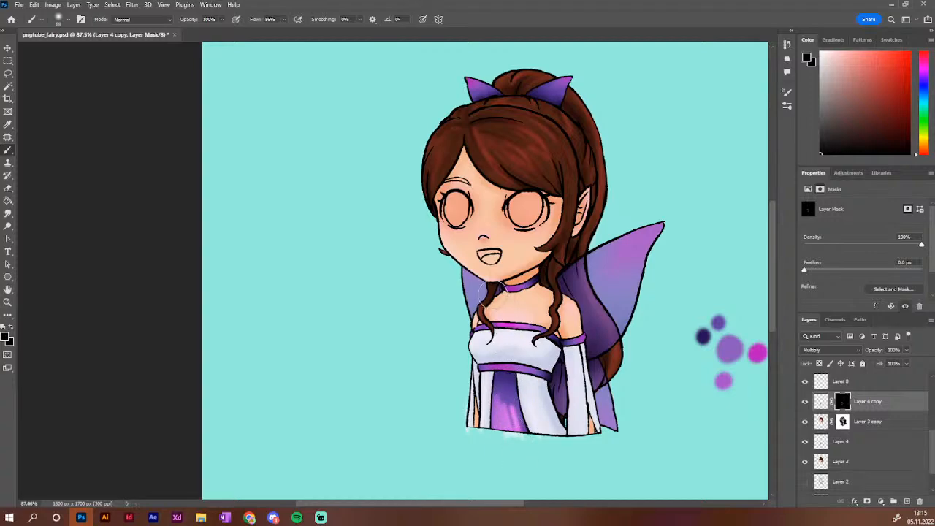
Smudge the highlight streaks on the purple dress panel of Layer 8 into a smooth glow
click(875, 388)
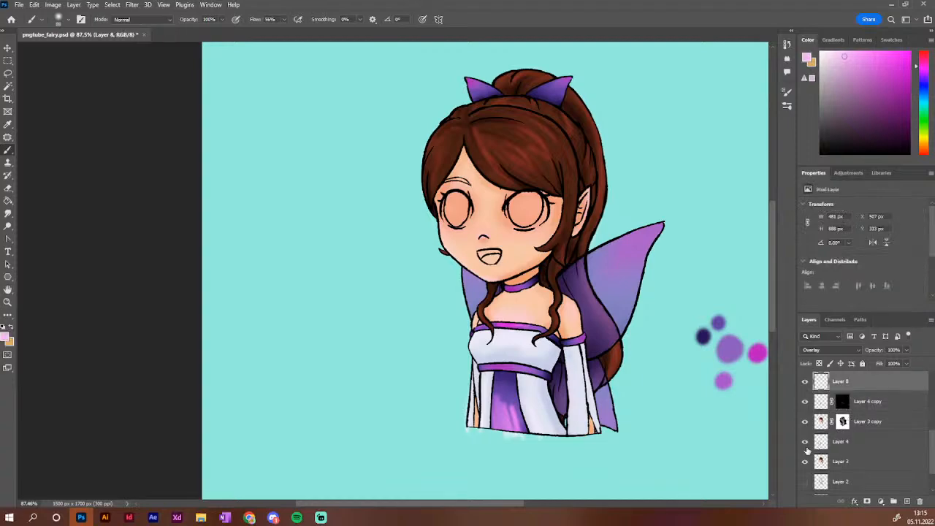
click(8, 214)
drag(501, 395, 519, 432)
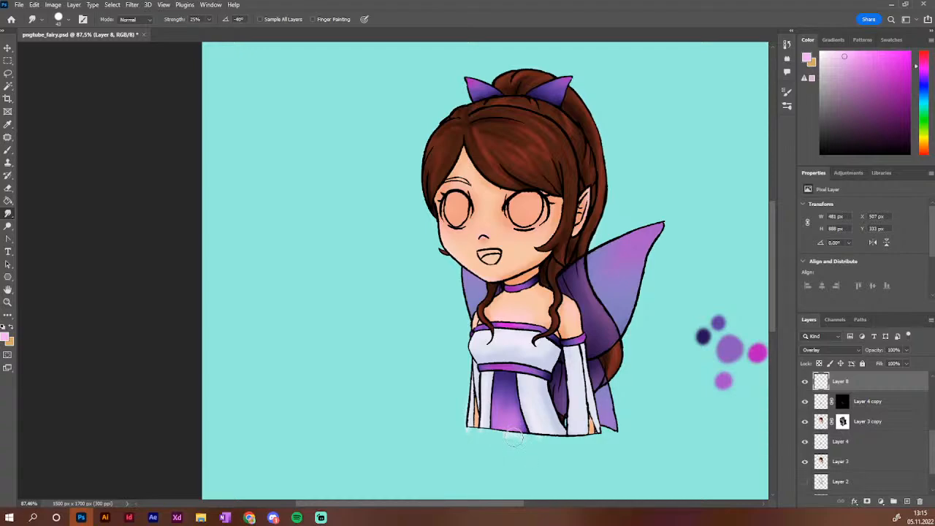
Paint light pink highlights on Layer 8 over both hair bow tips and the waistband with the brush at size 42
key(b)
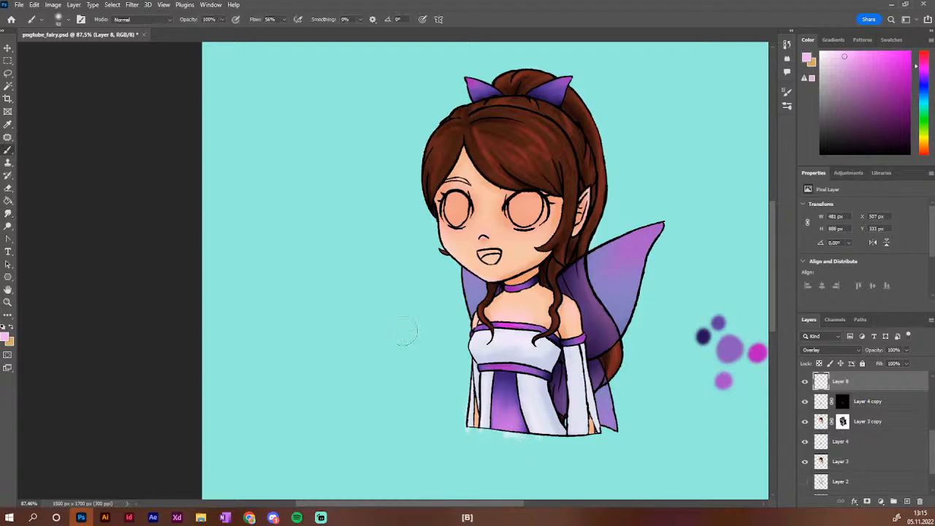
alt+right_click(486, 86)
right_click(486, 104)
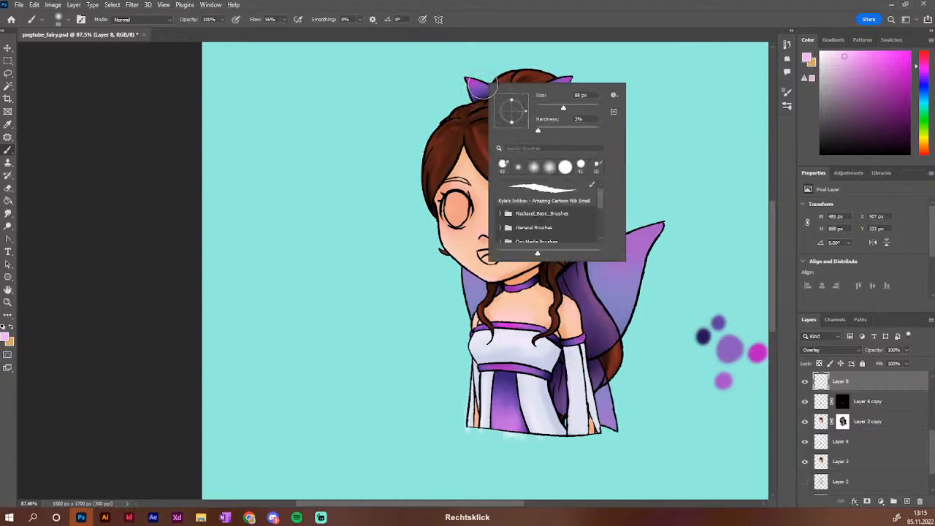
click(483, 87)
alt+right_click(483, 87)
drag(475, 82, 482, 83)
mouse_move(549, 89)
mouse_down()
mouse_move(636, 65)
mouse_move(533, 95)
mouse_up()
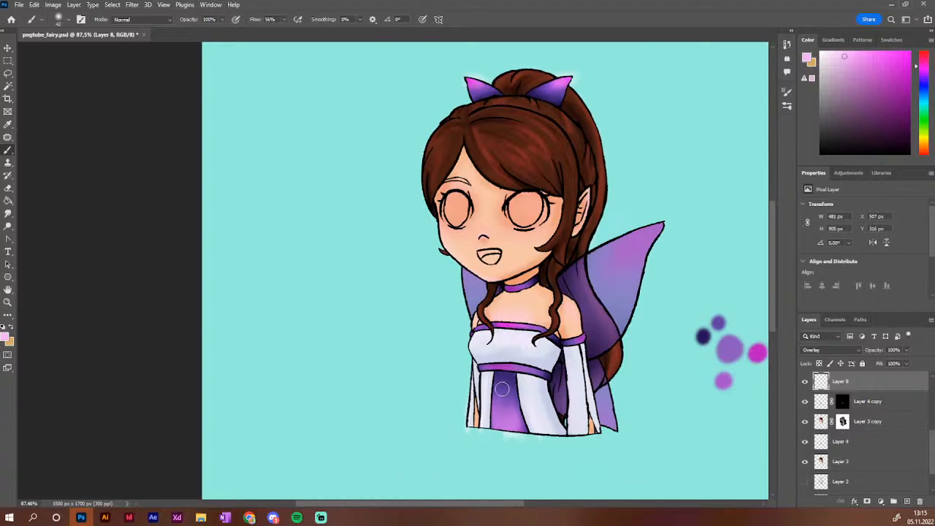
drag(484, 369, 519, 367)
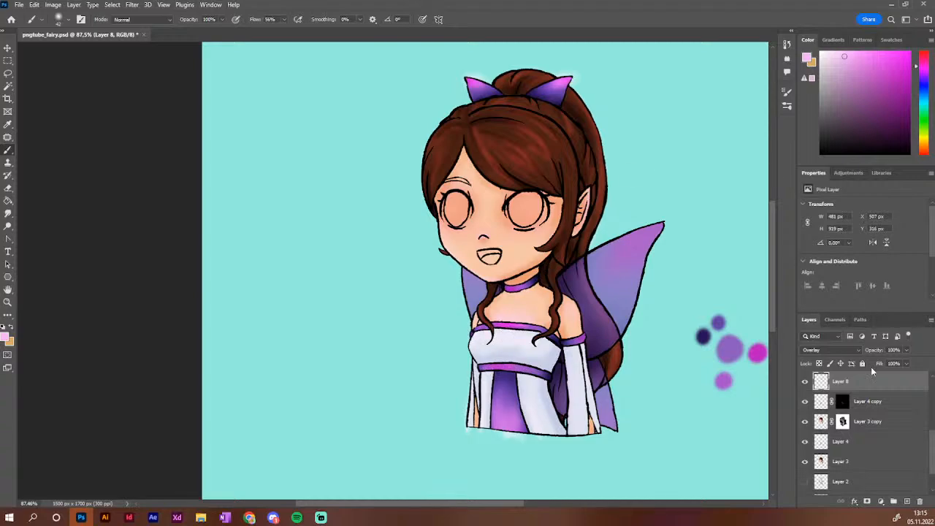
Merge Layer 4 down into Layer 3
click(870, 443)
right_click(870, 444)
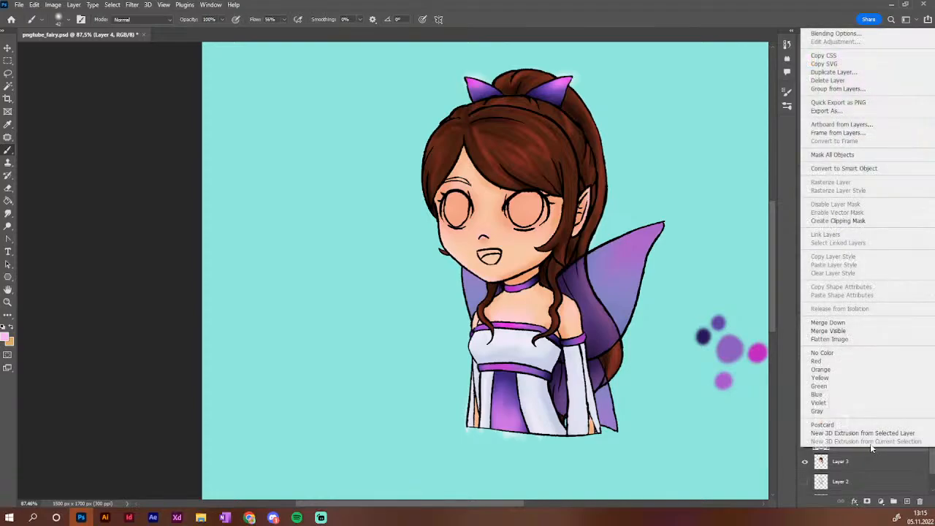
click(833, 323)
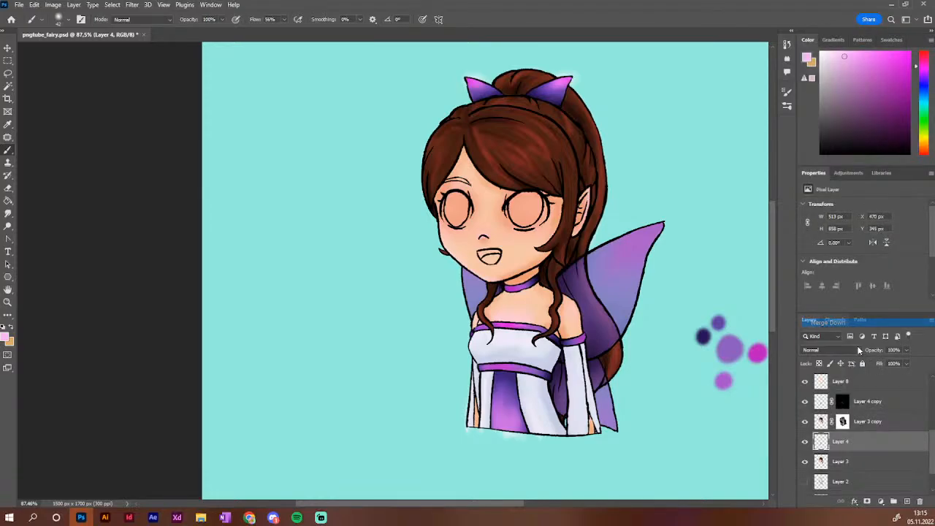
Clip Layer 3 copy, Layer 4 copy and Layer 8 to Layer 3 with clipping masks
right_click(900, 424)
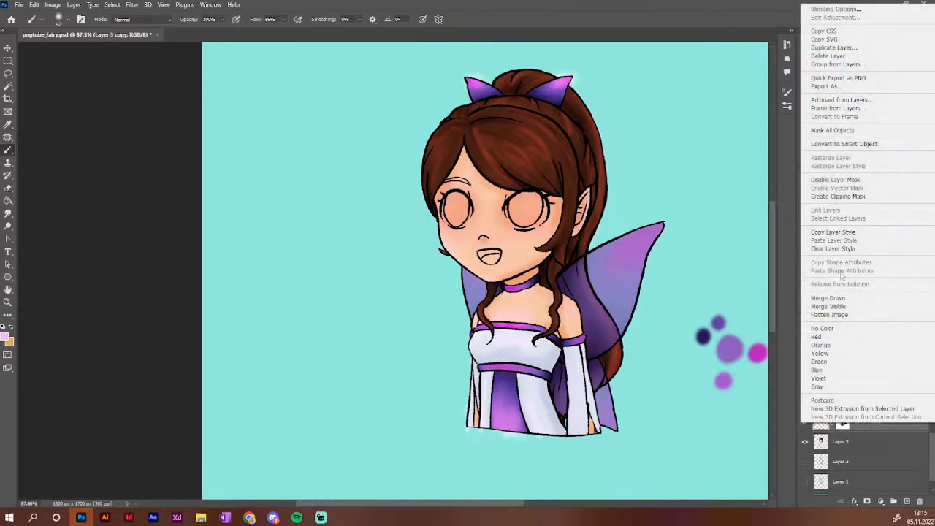
click(853, 197)
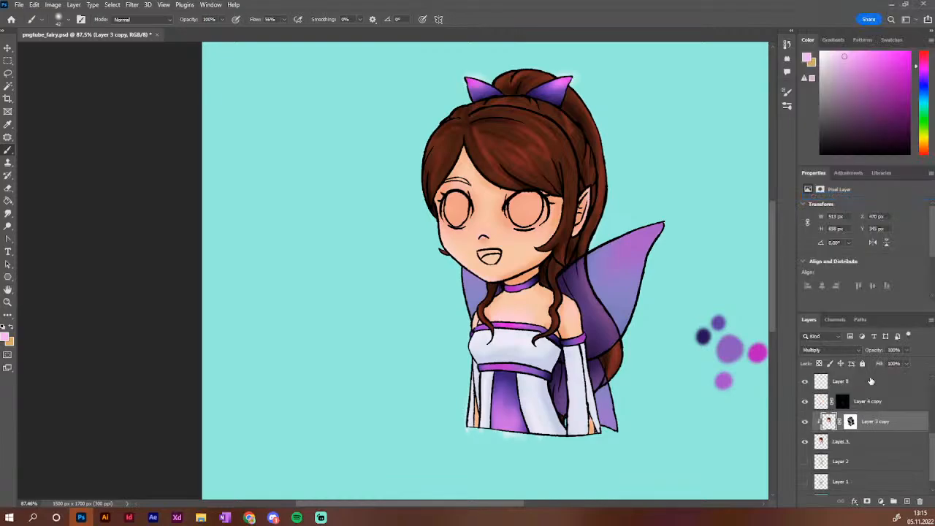
right_click(901, 405)
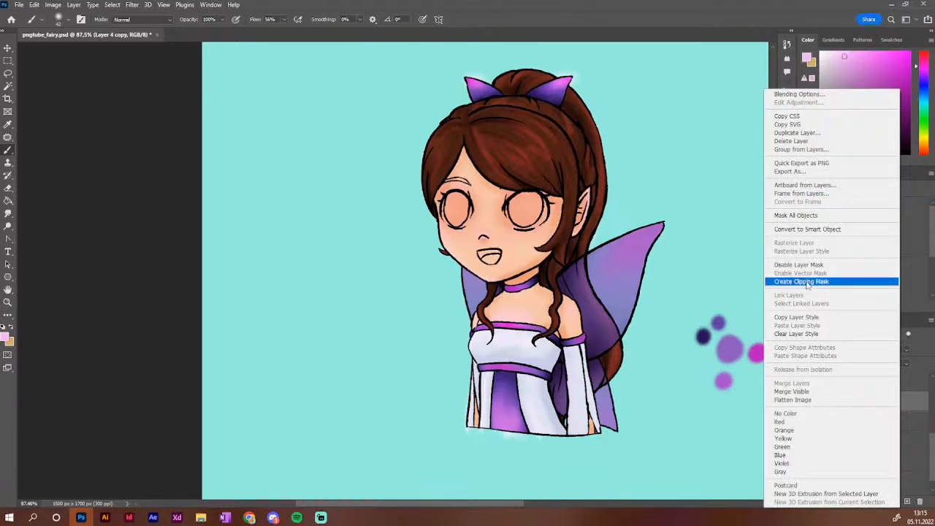
click(807, 282)
right_click(877, 386)
click(808, 280)
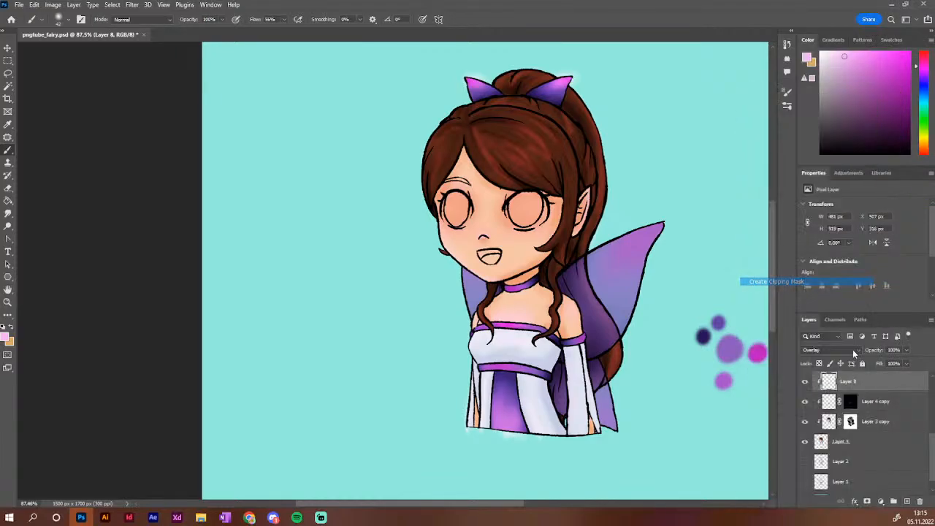
Add a new empty layer directly above Layer 7
scroll(892, 424, up, 2)
scroll(899, 442, up, 1)
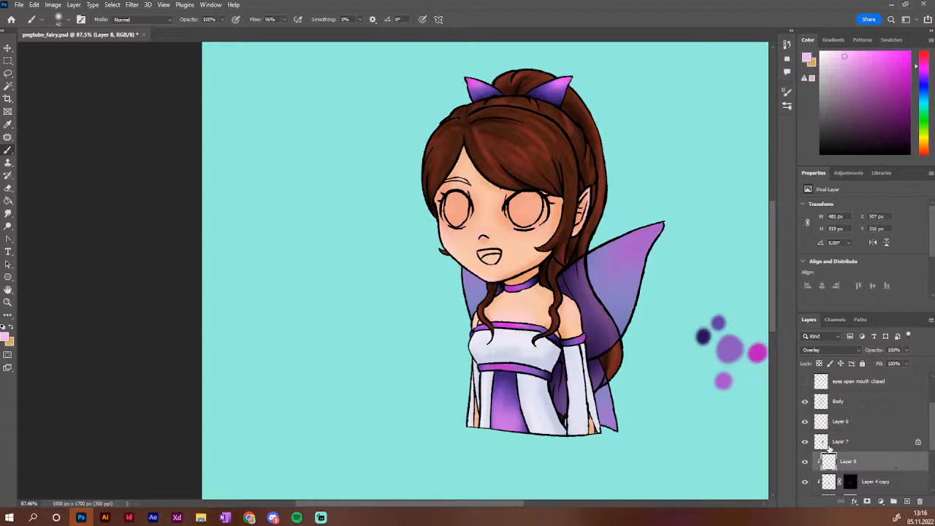
click(885, 442)
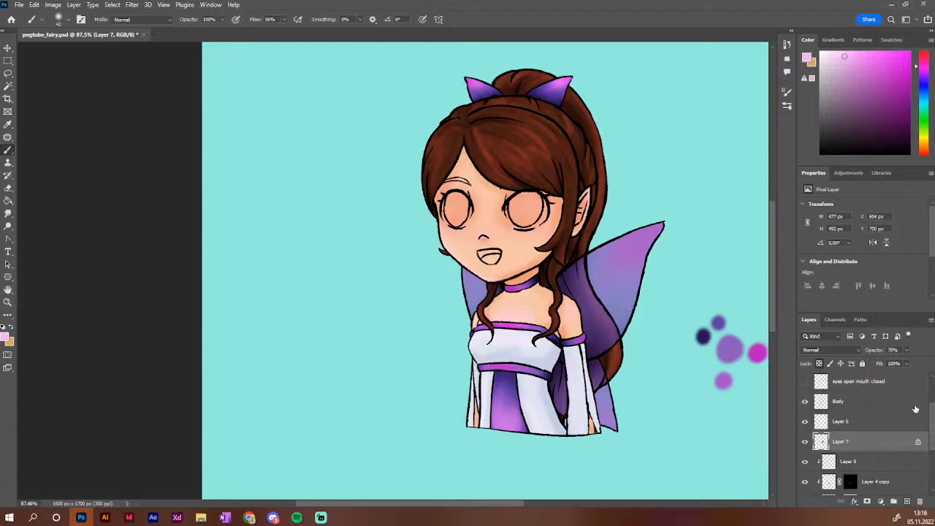
click(909, 501)
right_click(882, 444)
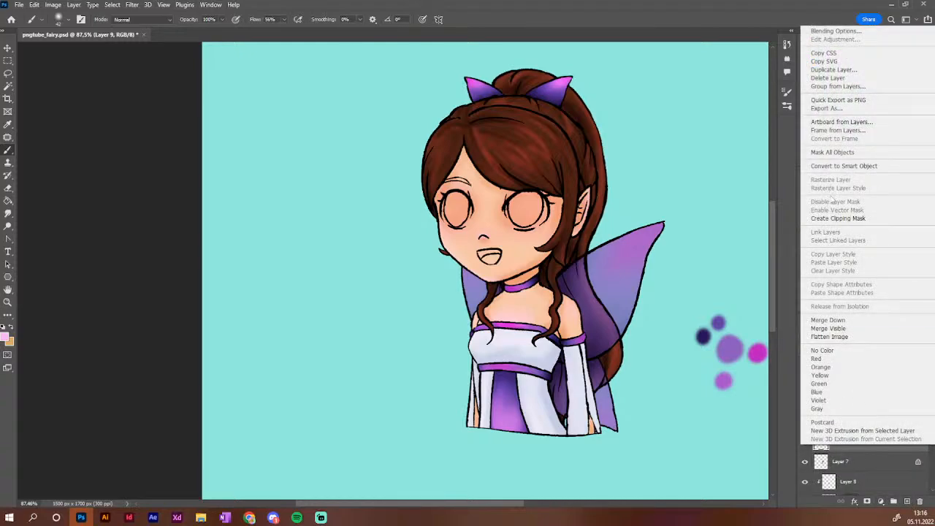
click(737, 220)
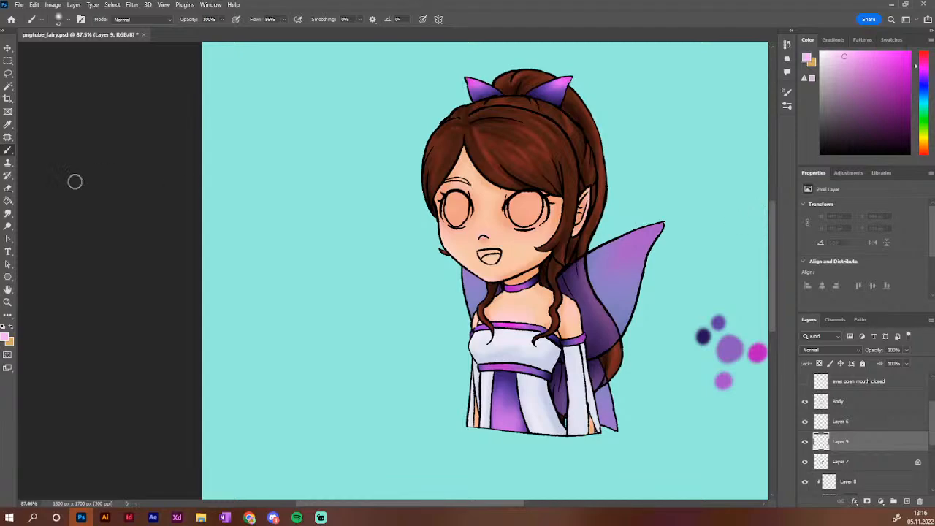
Try the first Kyle's Spatter brush from the Special Effects Brushes on the wings and sleeve, and undo the strokes
click(787, 107)
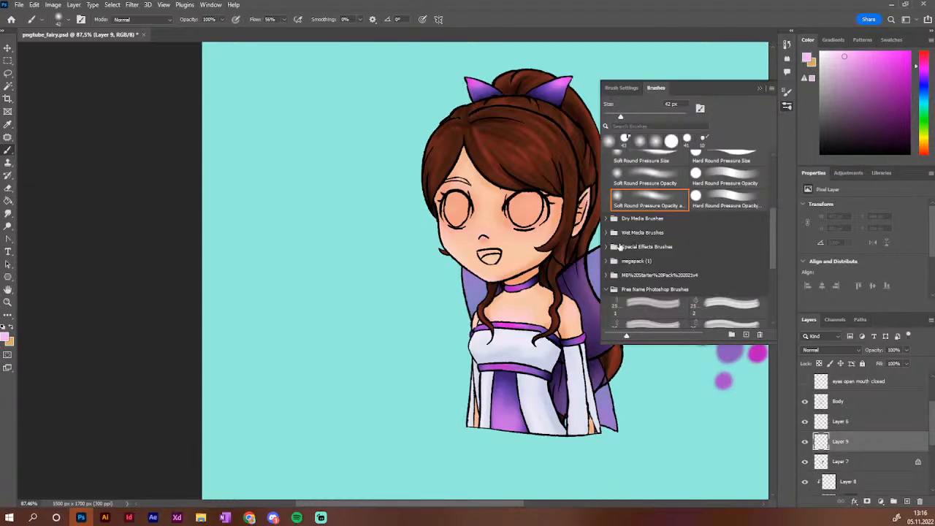
click(606, 219)
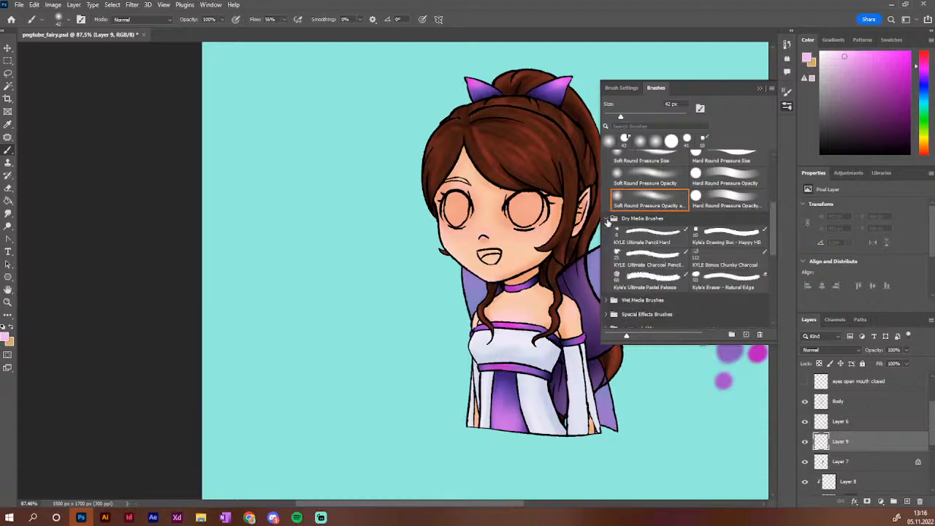
scroll(665, 266, down, 3)
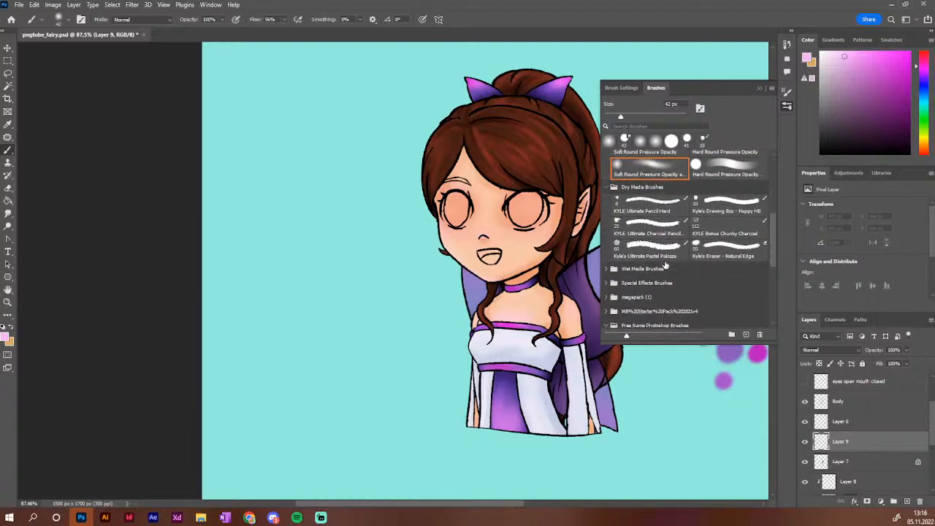
click(615, 251)
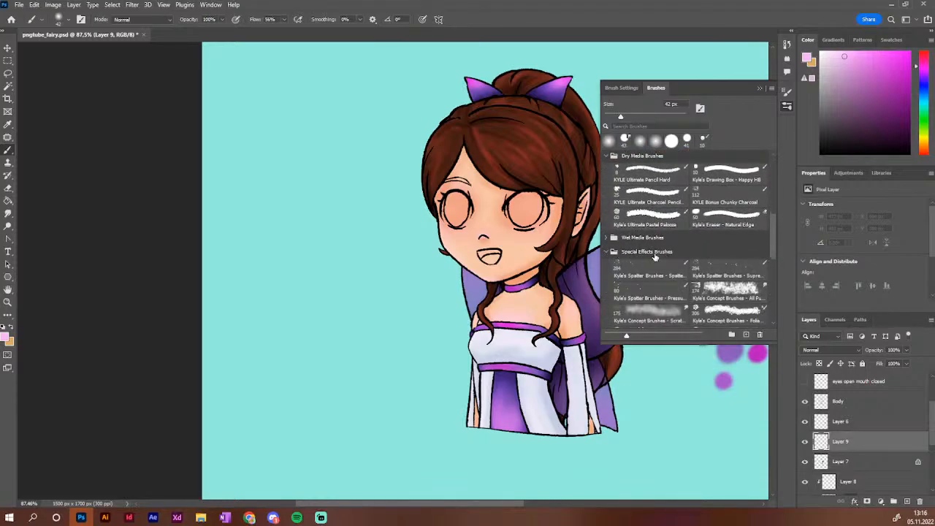
scroll(646, 258, down, 1)
click(650, 261)
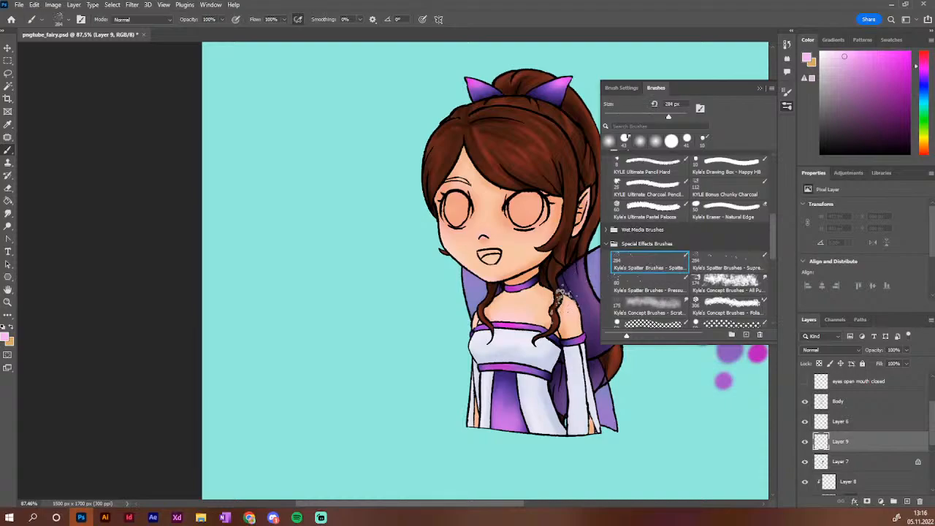
drag(594, 327, 608, 379)
drag(643, 405, 590, 399)
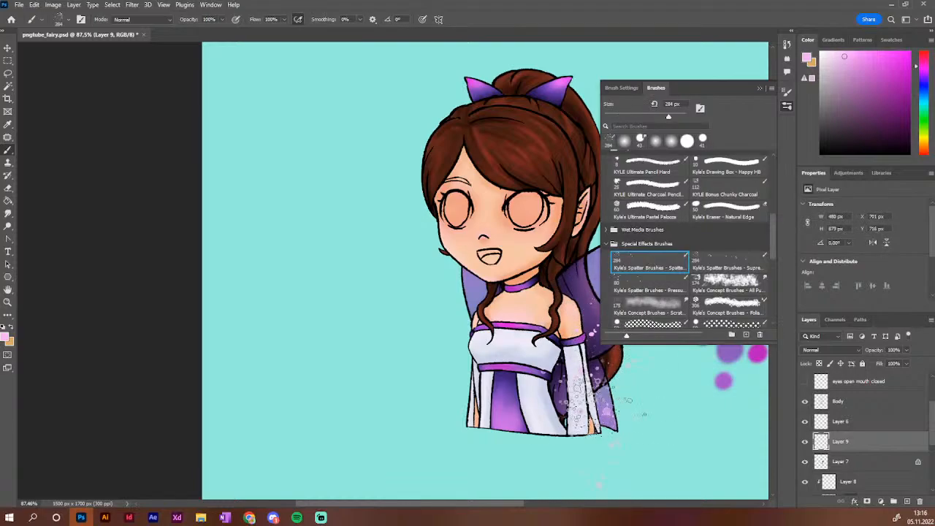
key(ctrl+z)
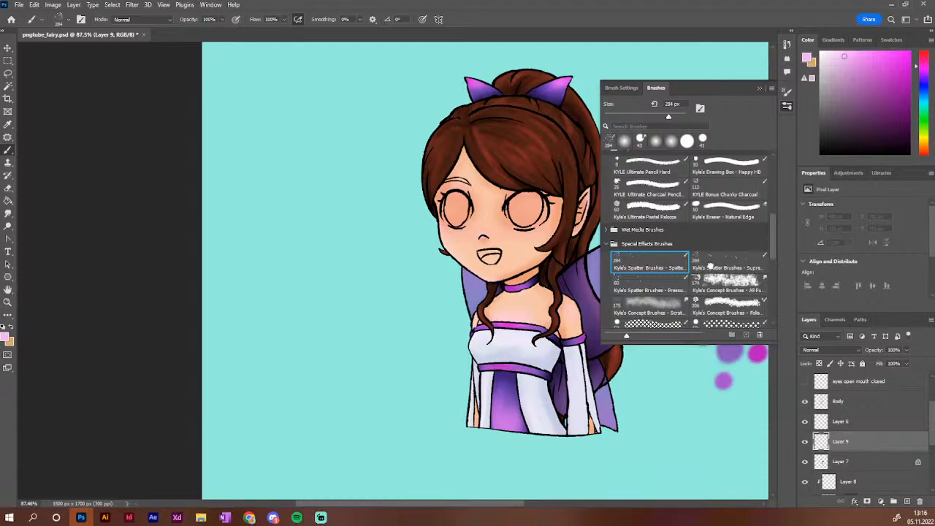
Try the other two Kyle's Spatter brushes, at 284 px and 80 px, around the wings and undo each mark
click(711, 267)
click(633, 402)
key(ctrl+z)
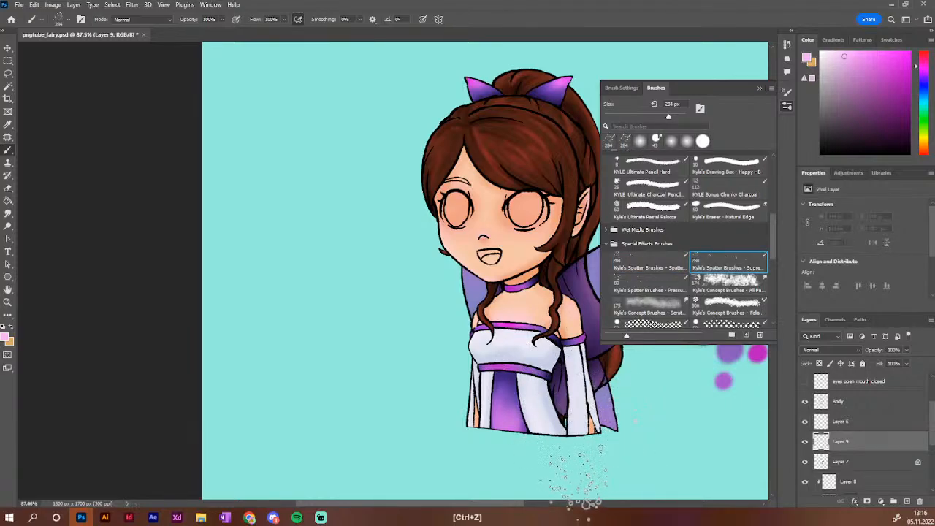
click(576, 313)
key(ctrl+z)
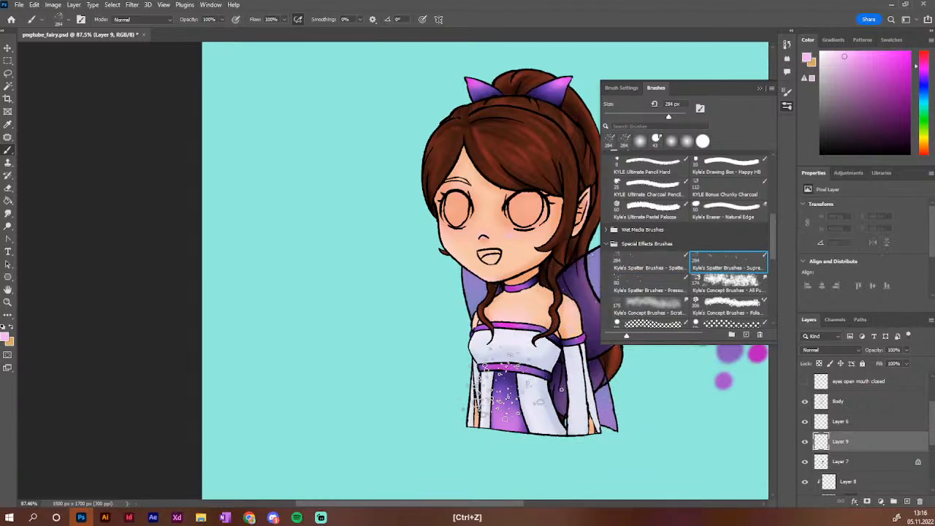
click(639, 290)
click(578, 281)
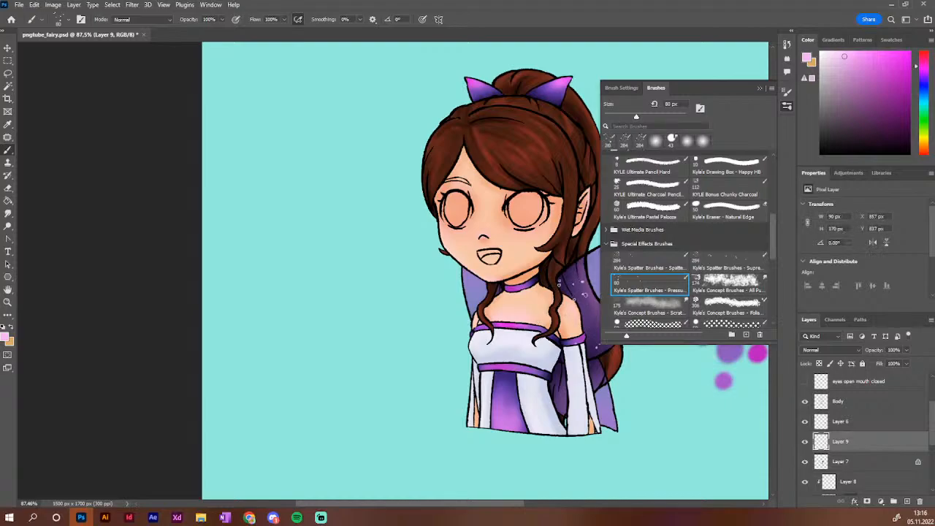
key(ctrl+z)
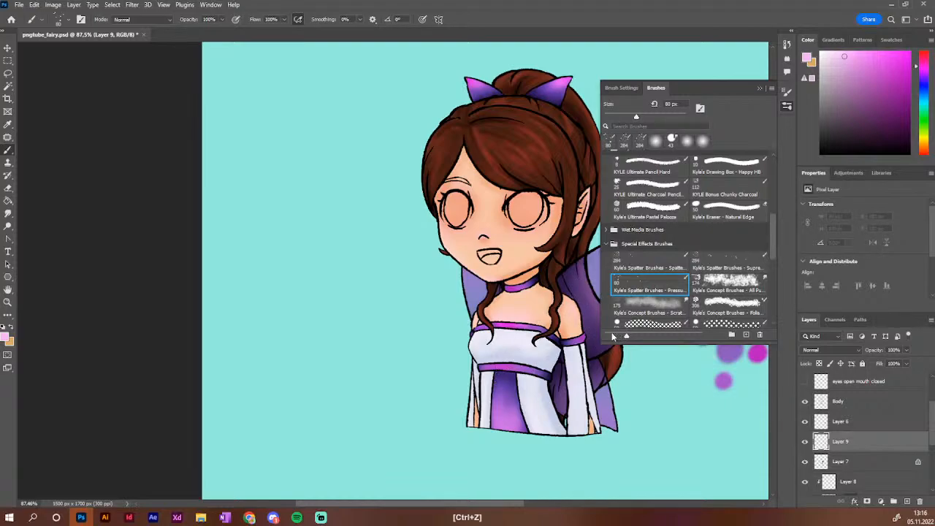
Look through the megapack brush folders for a suitable texture brush and collapse the Real Oils folder
scroll(681, 290, down, 3)
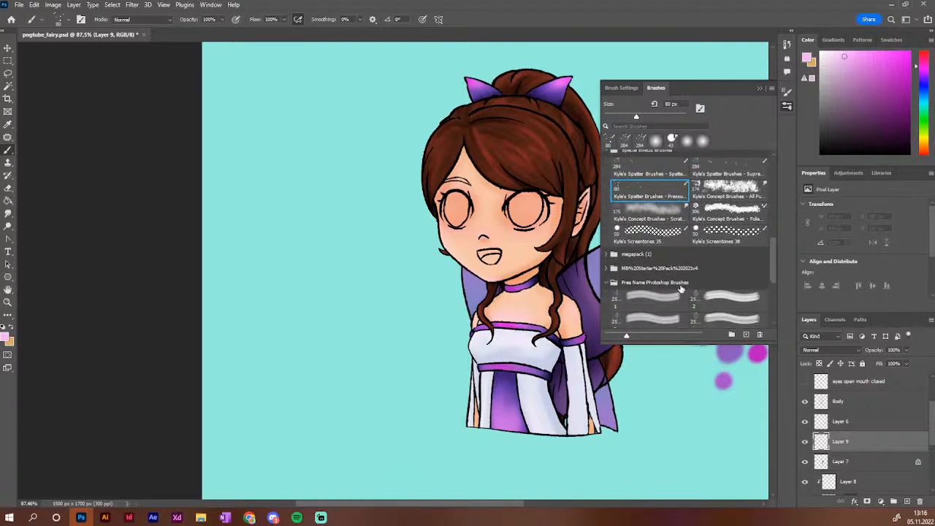
scroll(681, 290, down, 1)
click(605, 231)
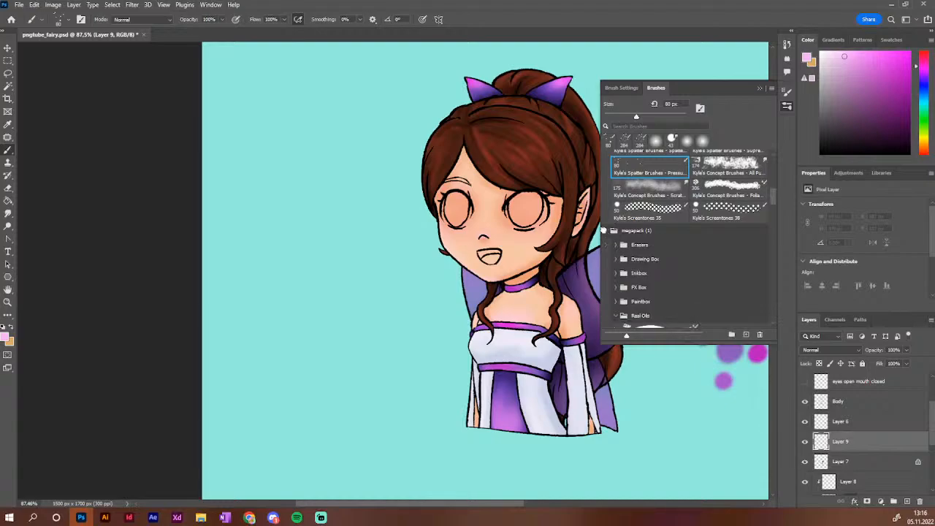
scroll(612, 287, down, 4)
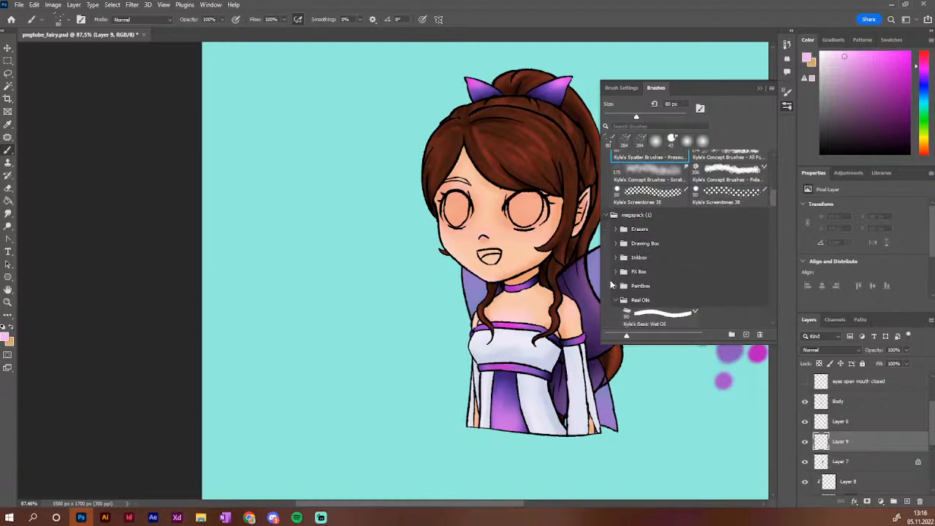
scroll(618, 275, down, 2)
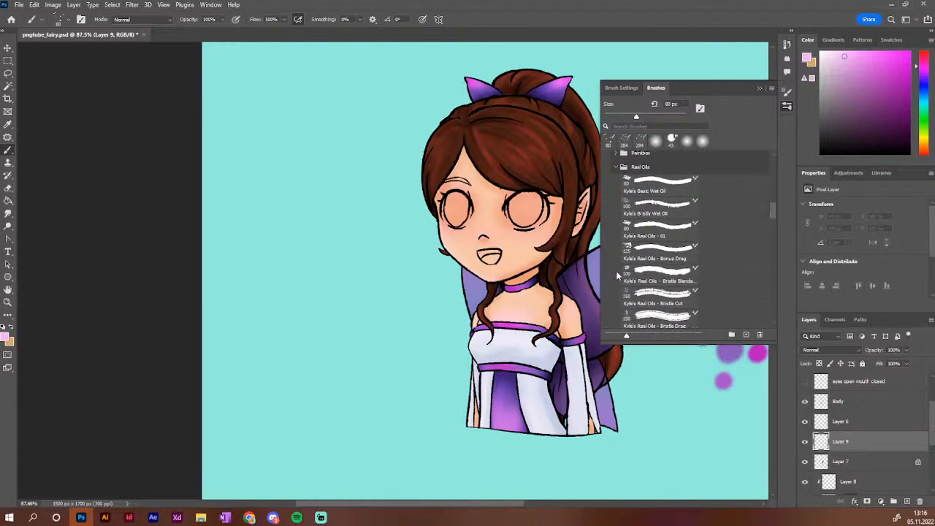
scroll(617, 273, up, 3)
click(617, 214)
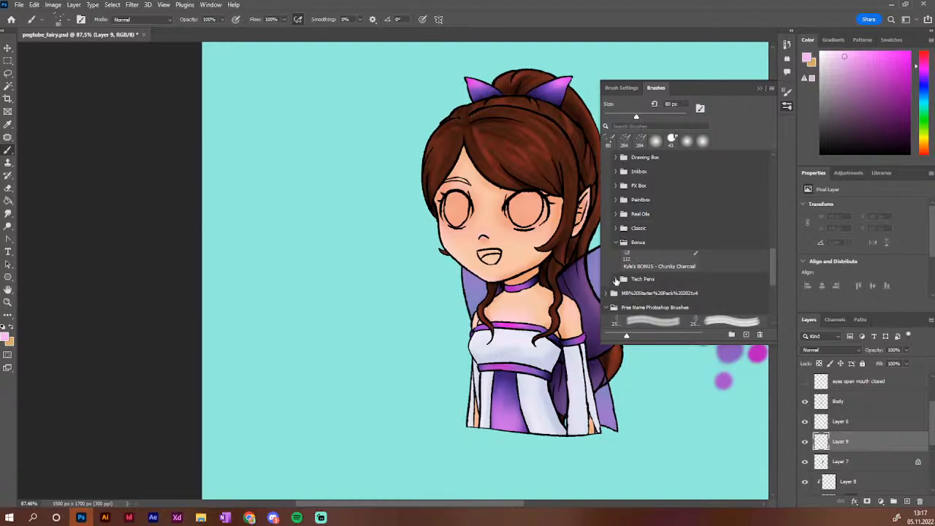
scroll(618, 273, down, 2)
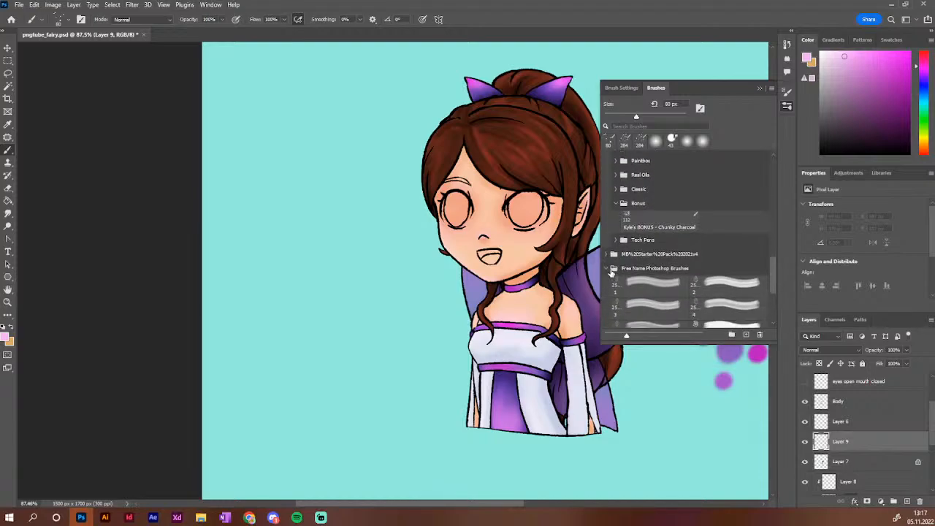
Choose the MB Texture Spray brush from the MB Starter Pack, test it across the wings at 80 px and undo the stroke
click(607, 255)
scroll(606, 259, down, 5)
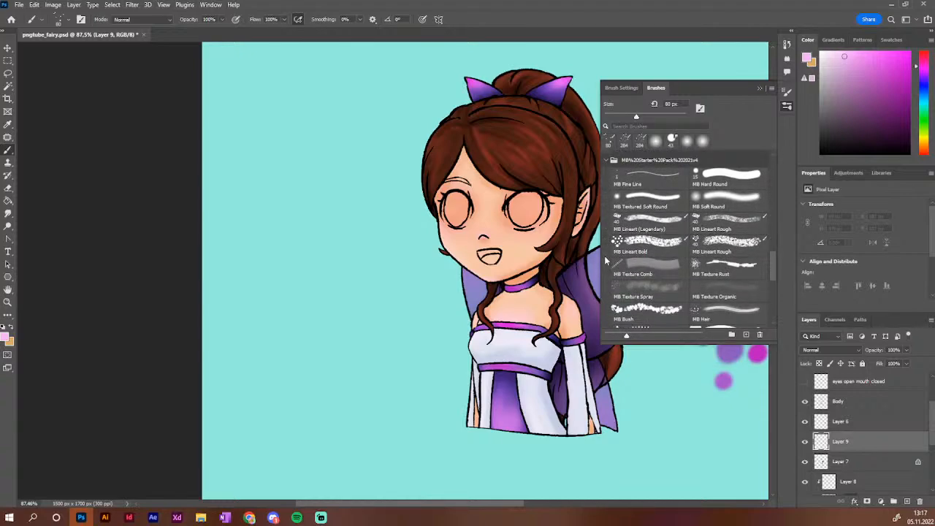
scroll(605, 261, down, 2)
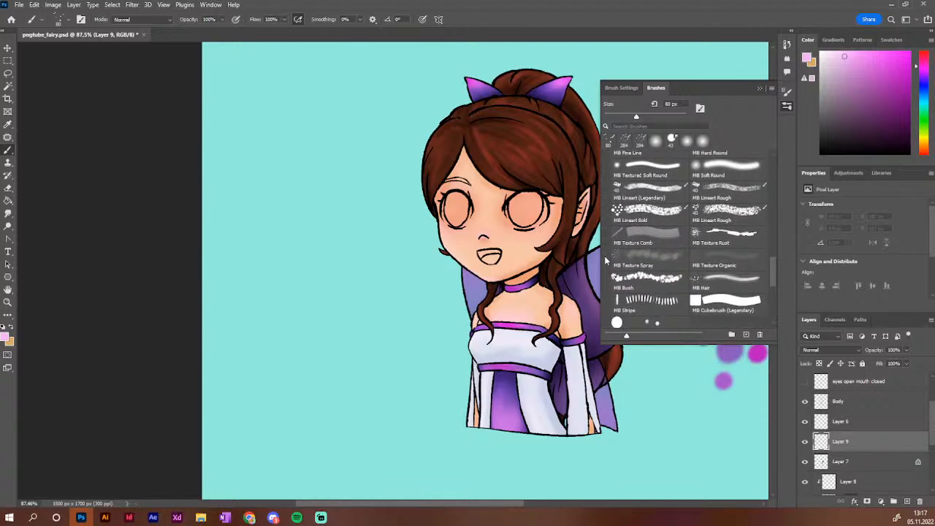
click(641, 257)
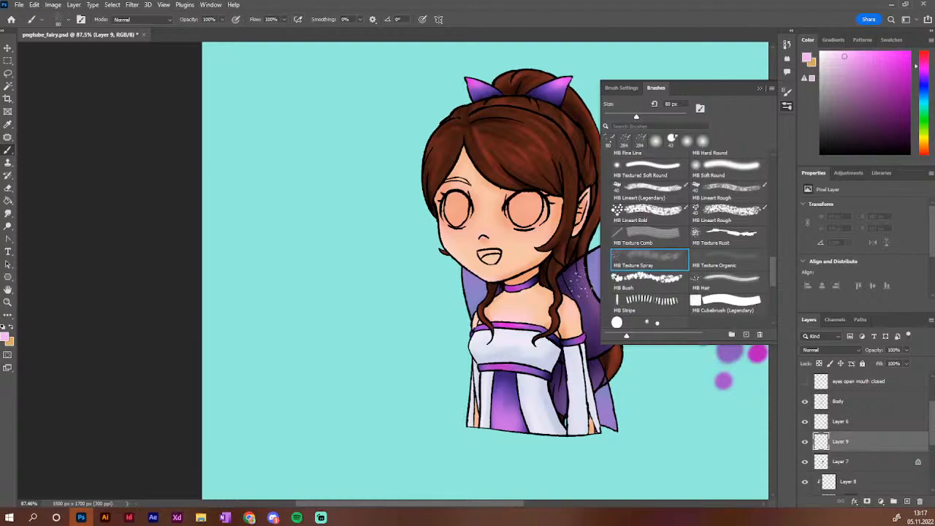
drag(570, 281, 624, 398)
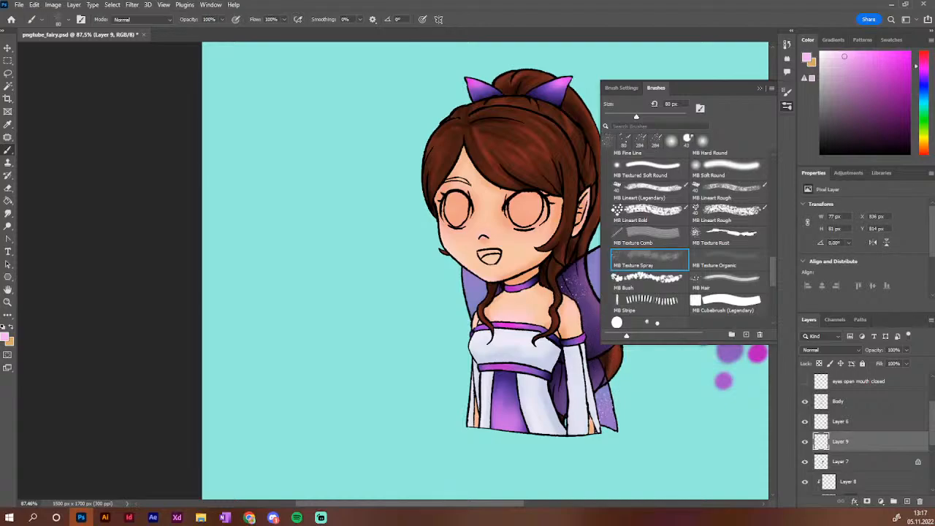
key(ctrl+z)
Check the remaining brush sets, collapse the Special Effects, Dry Media, General and Basic Brushes folders, and close the brush list
scroll(641, 288, down, 5)
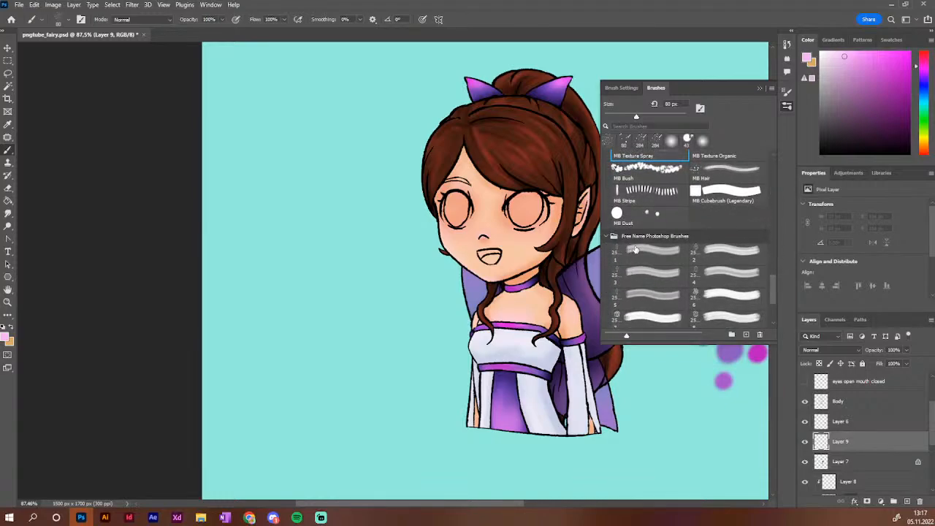
scroll(636, 250, down, 4)
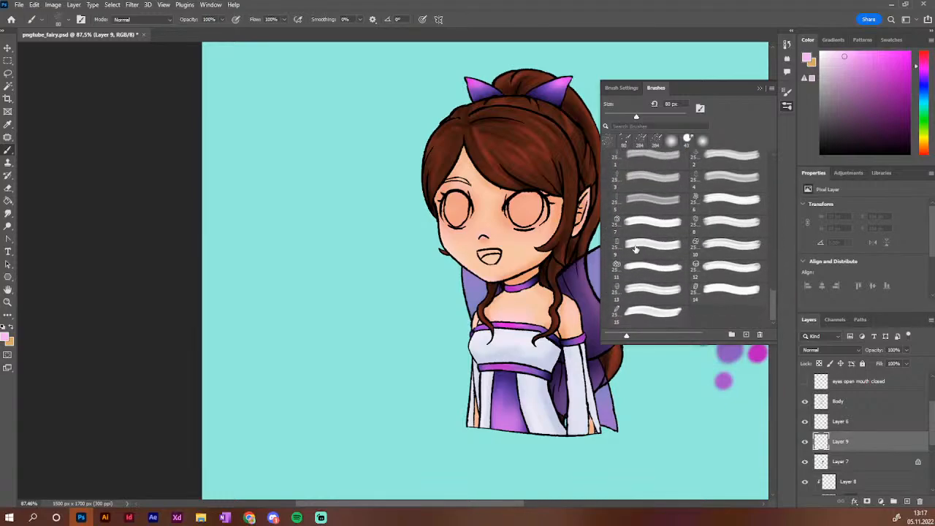
scroll(636, 250, up, 9)
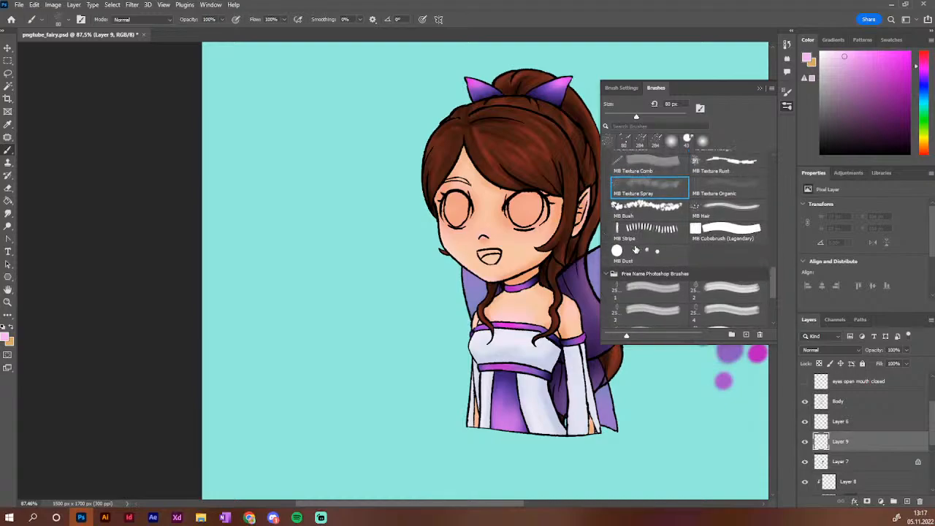
scroll(635, 249, up, 20)
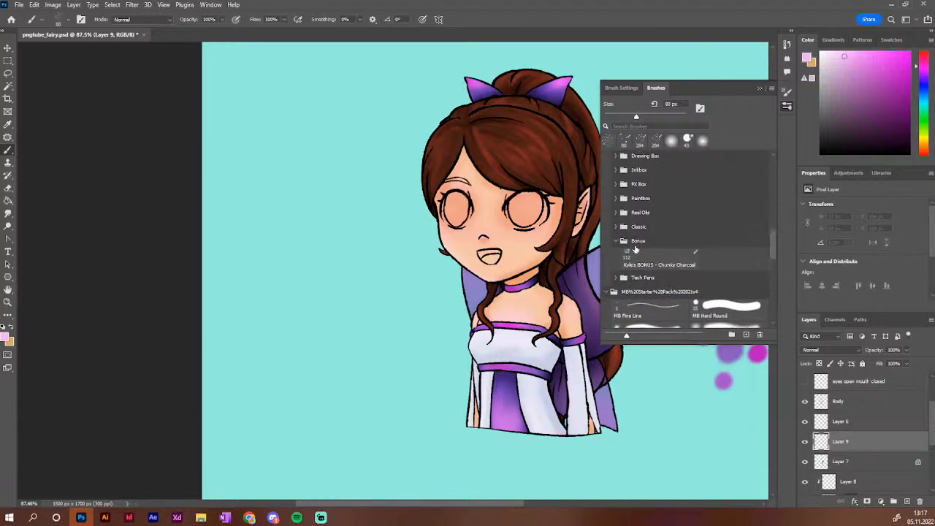
scroll(634, 247, up, 10)
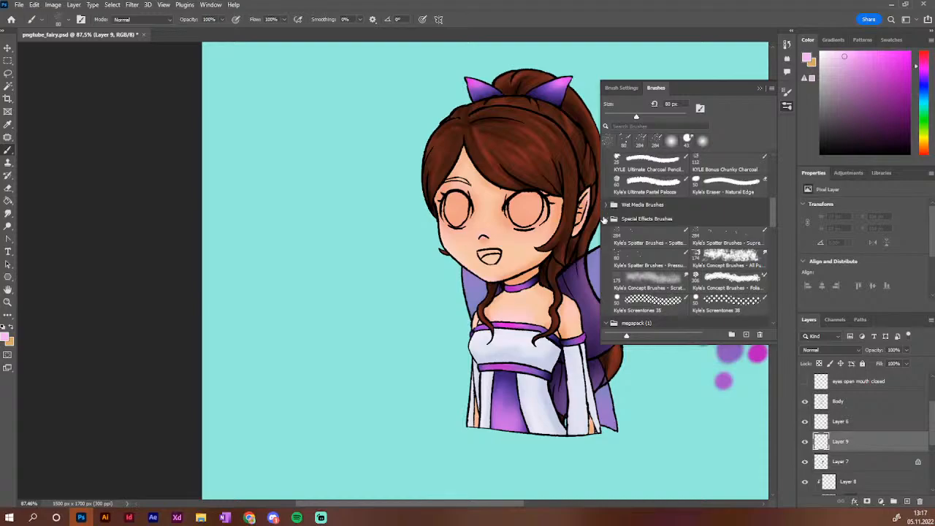
click(607, 219)
scroll(606, 223, up, 8)
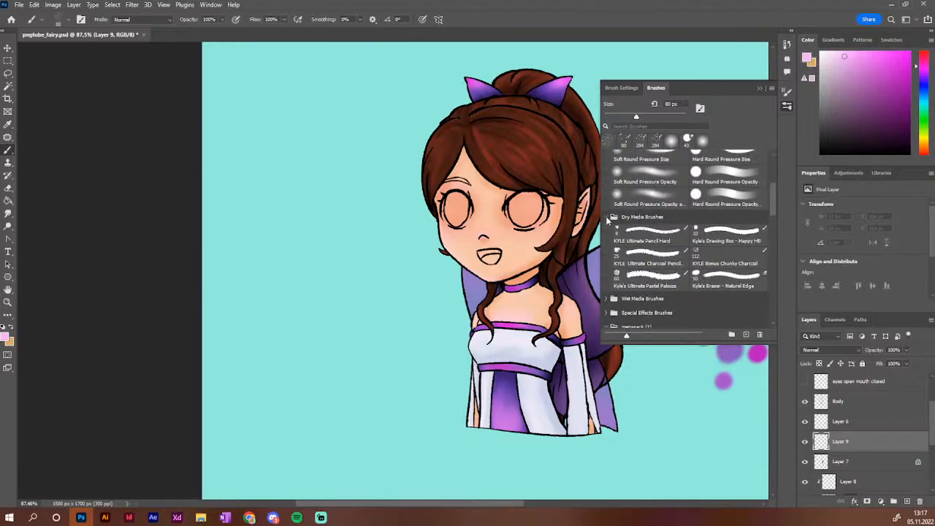
click(609, 272)
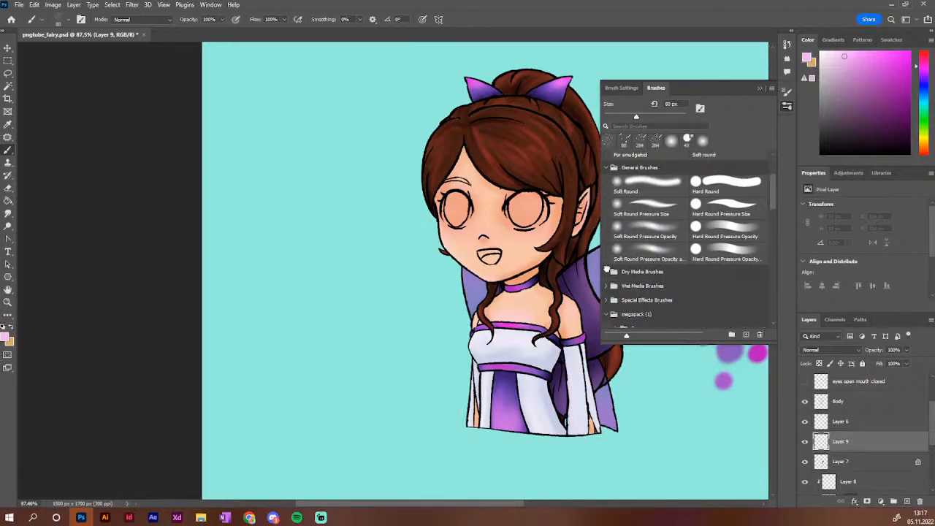
scroll(606, 253, up, 3)
click(606, 238)
scroll(606, 240, up, 1)
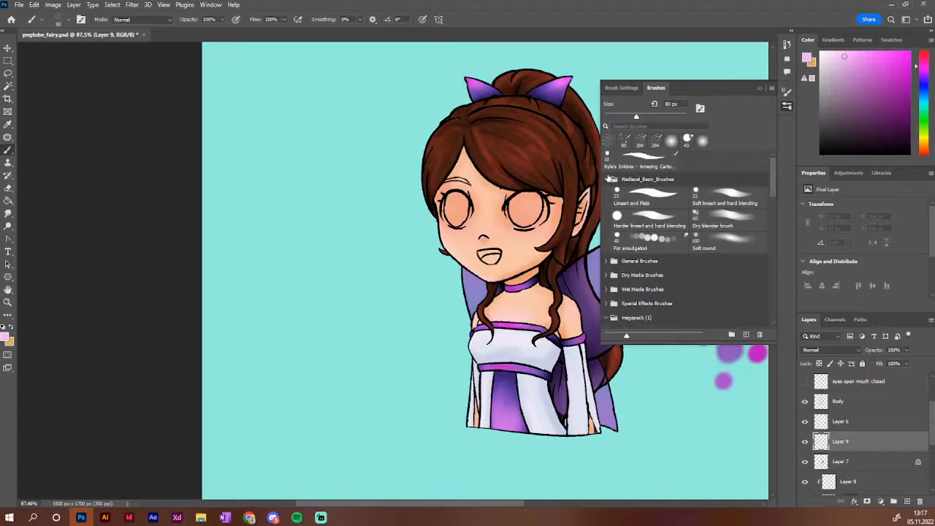
click(608, 179)
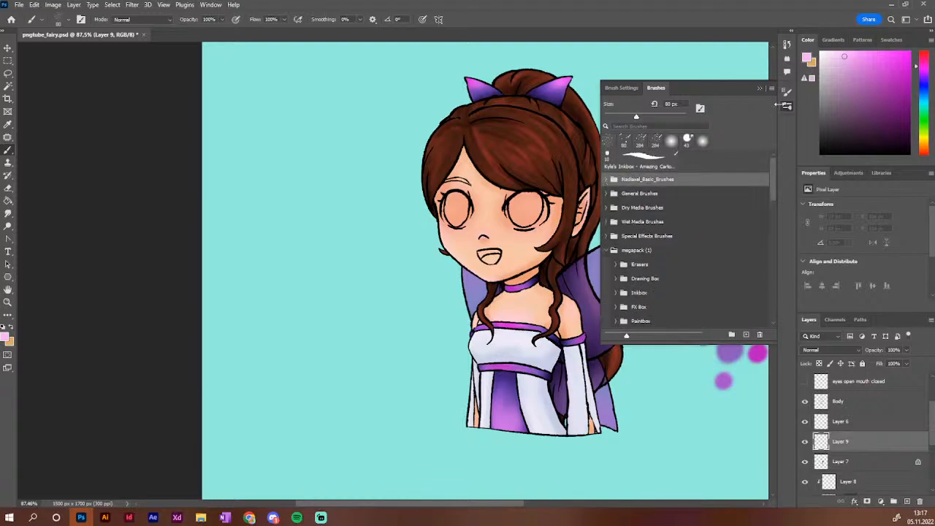
click(787, 106)
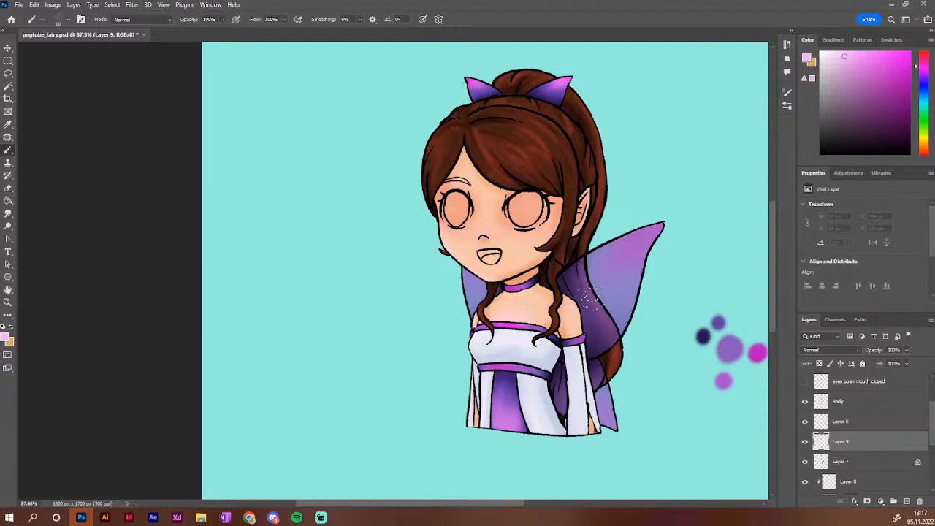
Spray light pink speckles over all the wings on Layer 9 with MB Texture Spray, and clip Layer 9 to Layer 7
drag(602, 290, 602, 291)
click(649, 239)
click(614, 255)
click(600, 338)
mouse_move(564, 289)
mouse_down()
mouse_move(562, 354)
mouse_move(601, 351)
mouse_move(613, 410)
mouse_move(566, 387)
mouse_move(573, 424)
mouse_move(562, 369)
mouse_move(614, 428)
mouse_up()
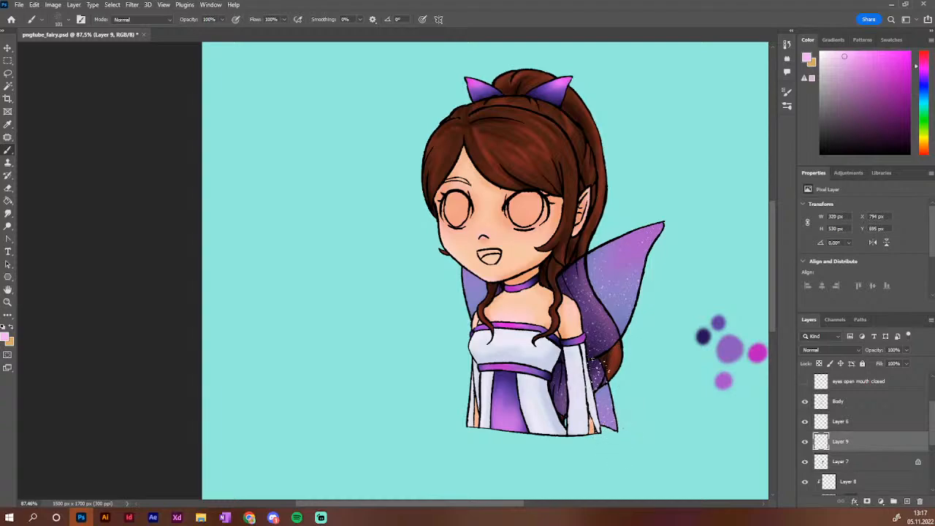
mouse_move(468, 293)
mouse_down()
mouse_move(456, 317)
mouse_move(488, 310)
mouse_move(493, 290)
mouse_move(469, 311)
mouse_up()
mouse_move(645, 253)
mouse_down()
mouse_move(623, 383)
mouse_move(608, 318)
mouse_move(619, 384)
mouse_move(593, 310)
mouse_move(571, 268)
mouse_up()
right_click(861, 443)
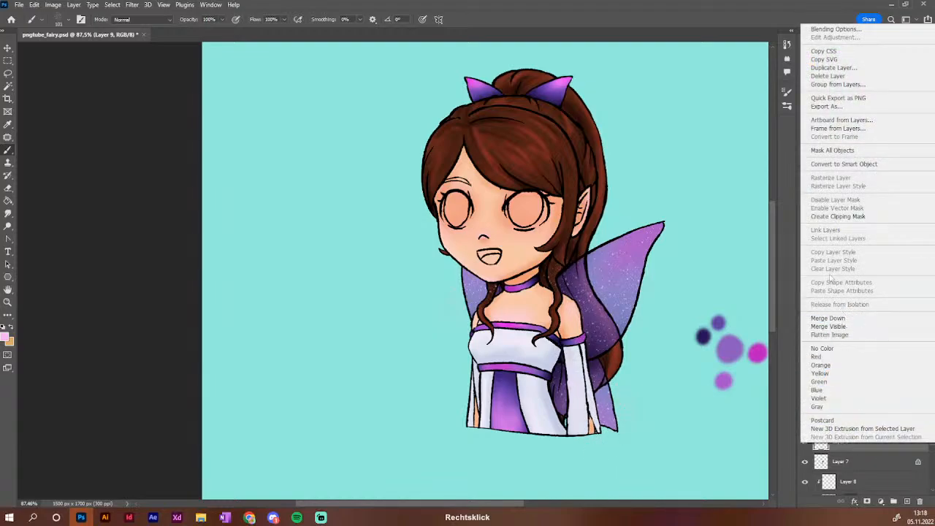
click(838, 217)
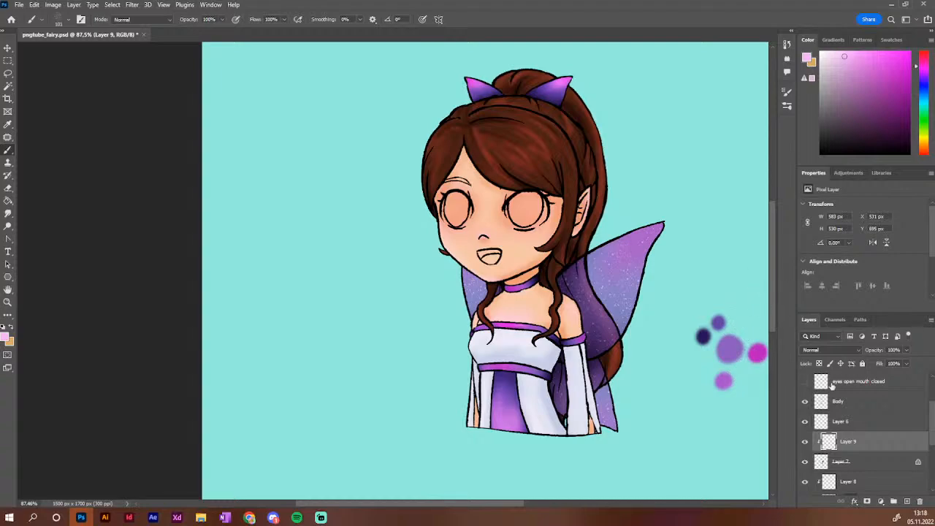
Toggle the visibility of Layer 6 off and on to check what it contains
click(843, 424)
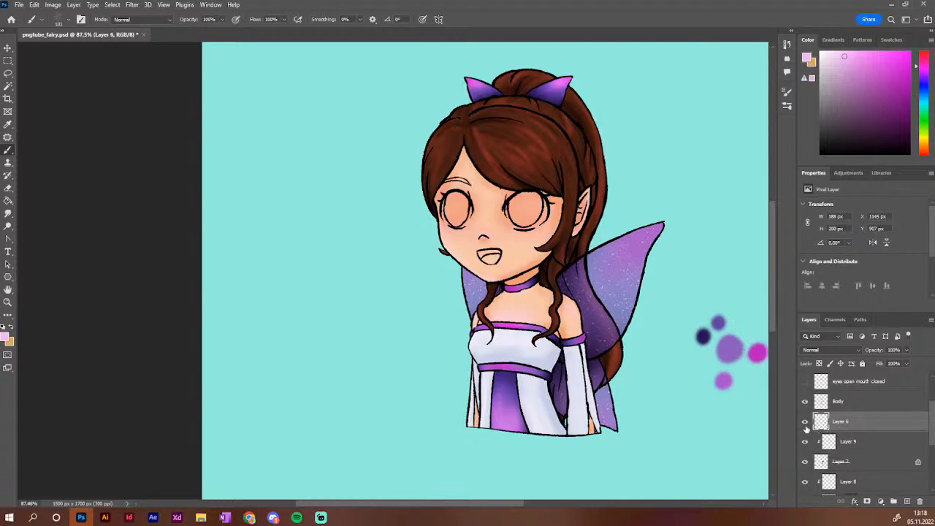
click(805, 422)
click(806, 423)
Swap the visible open-mouth face for the open-eyed closed-mouth one, and add a new empty layer between that face layer and Body
scroll(875, 421, up, 3)
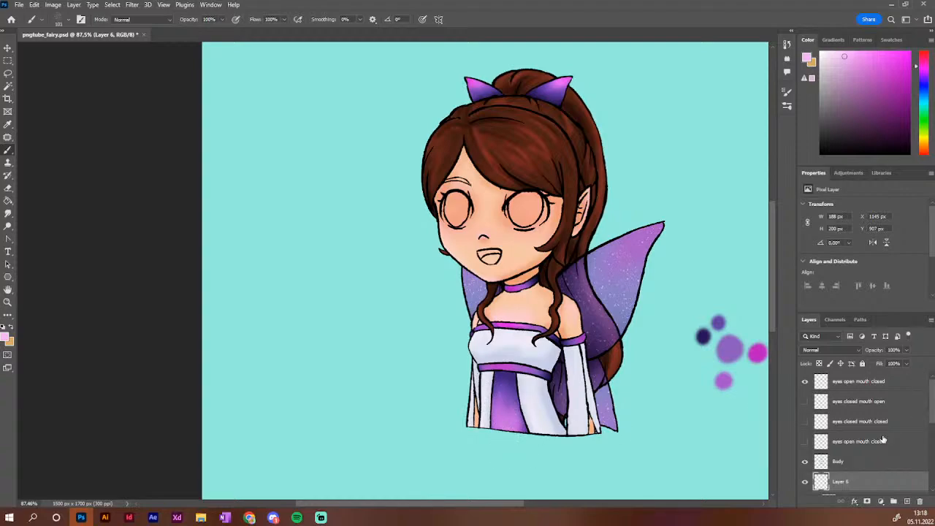
click(804, 382)
click(804, 442)
click(906, 441)
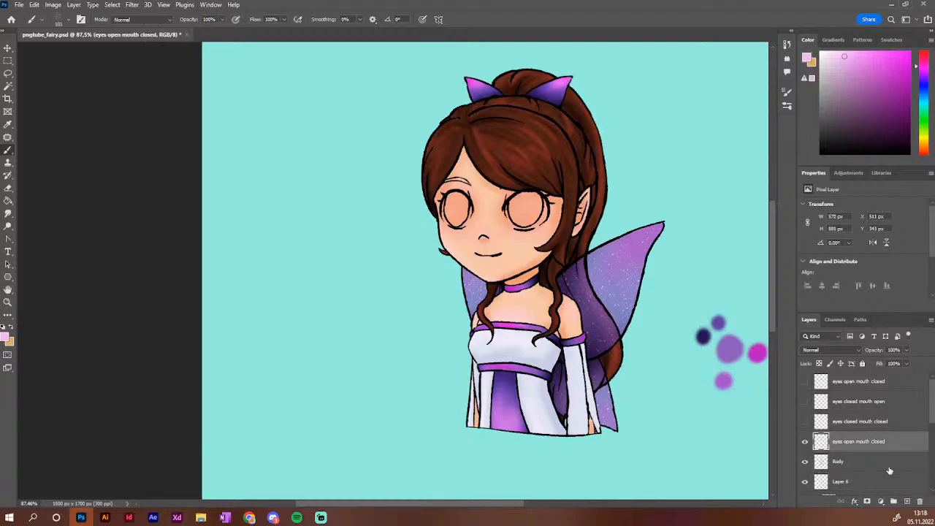
ctrl+click(906, 503)
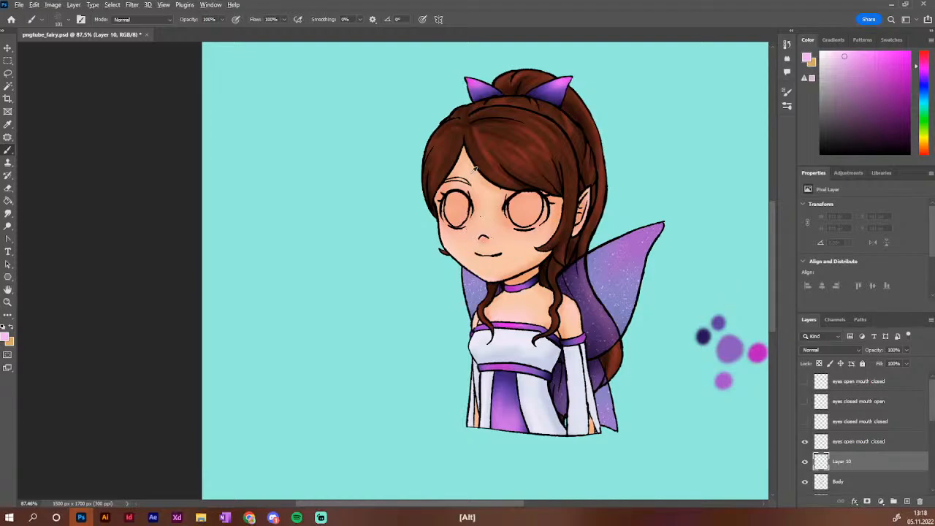
scroll(466, 174, up, 3)
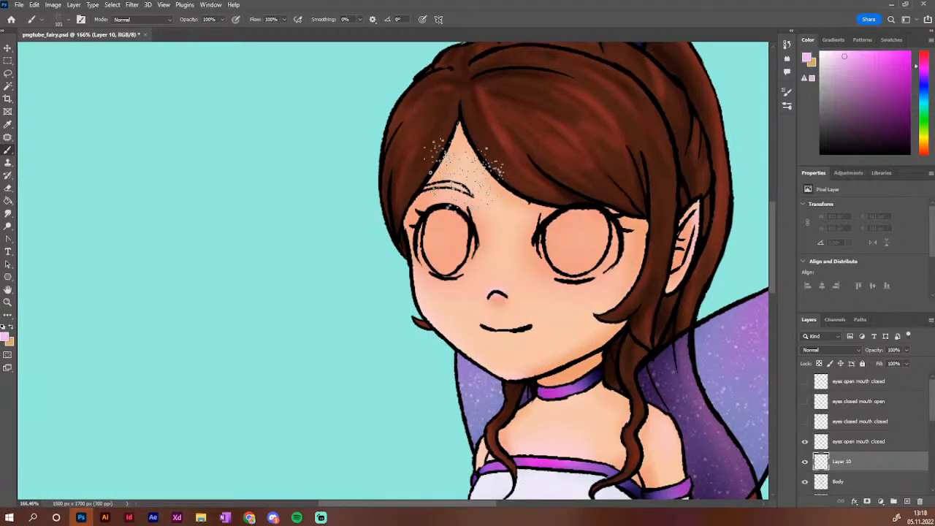
click(787, 105)
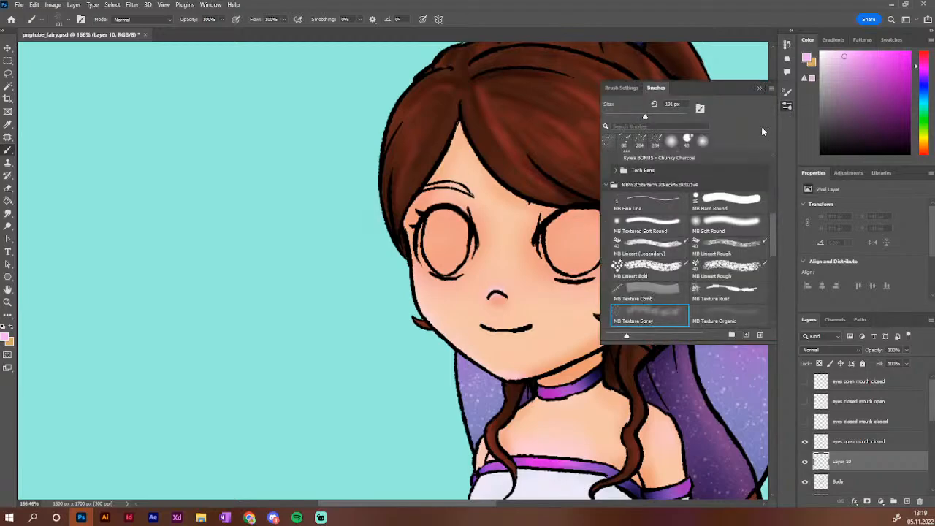
drag(774, 231, 777, 158)
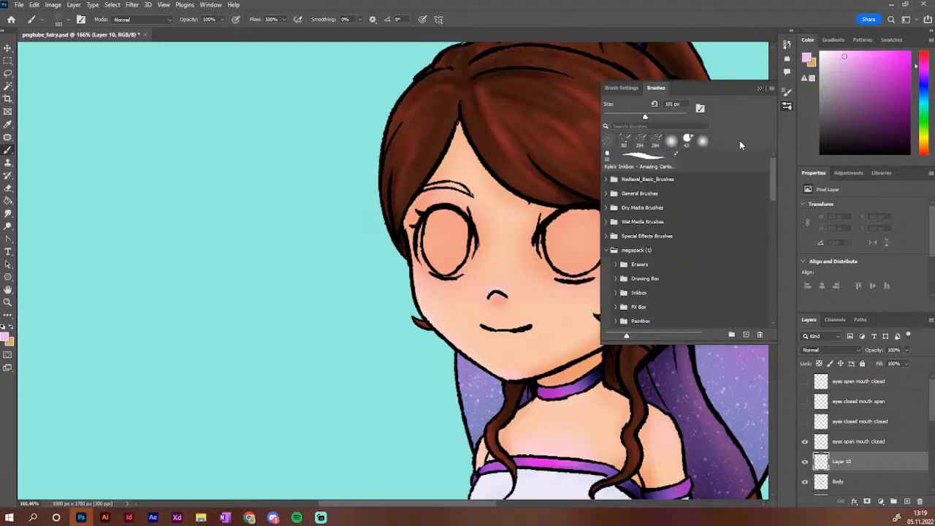
click(786, 106)
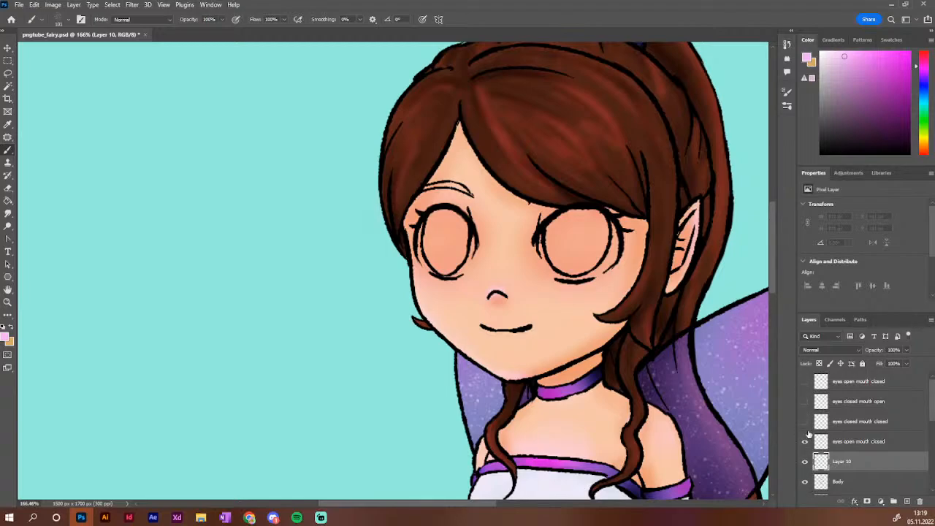
Show the topmost face layer instead of the lower eyes open mouth closed layer, and rename it "eyes open mouth open"
click(806, 383)
click(806, 442)
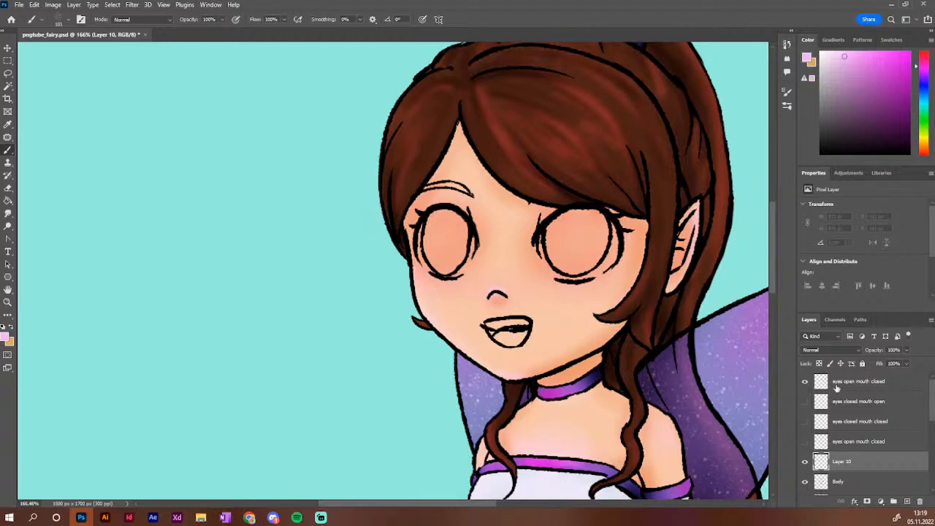
click(879, 382)
double_click(879, 383)
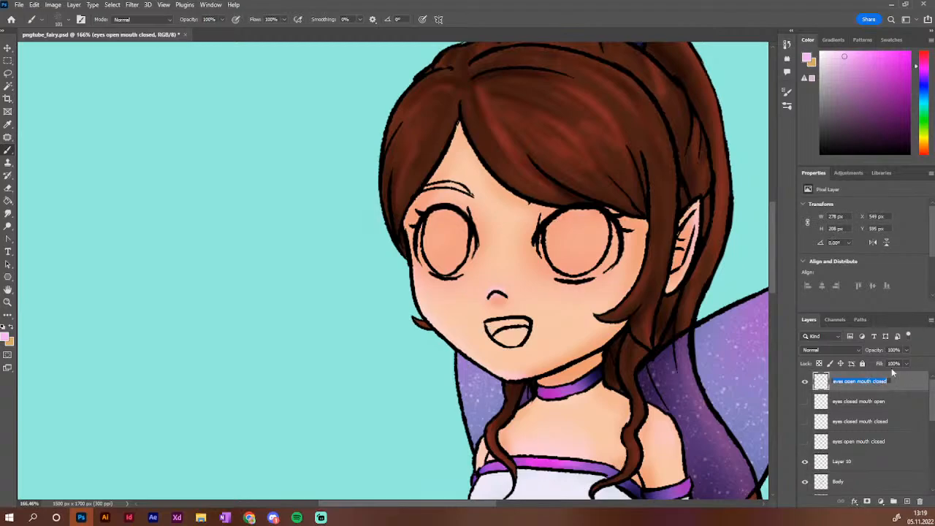
key(Right)
key(Return)
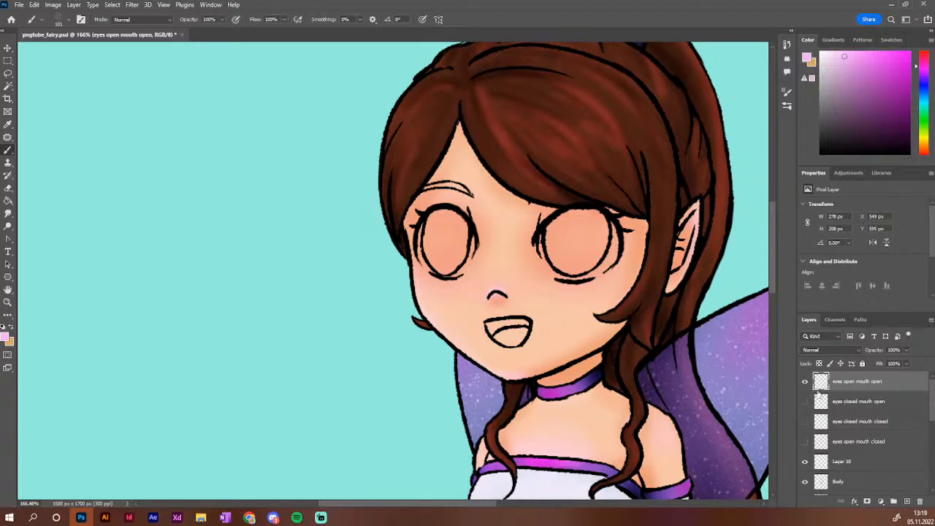
Show the eyes closed mouth open layer and hide the eyes open mouth open layer
click(805, 401)
click(805, 381)
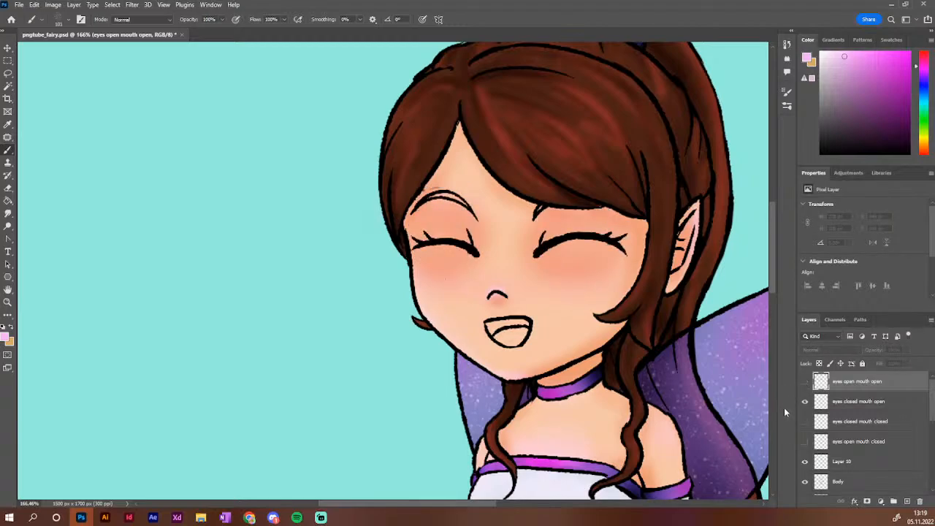
Switch between the eyes open mouth open face and the eyes closed mouth open face to compare them
click(805, 381)
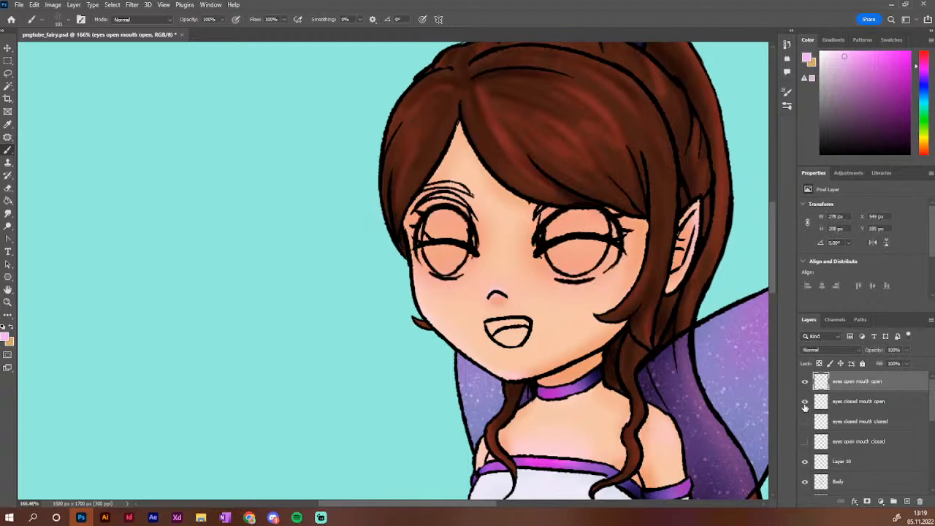
click(805, 401)
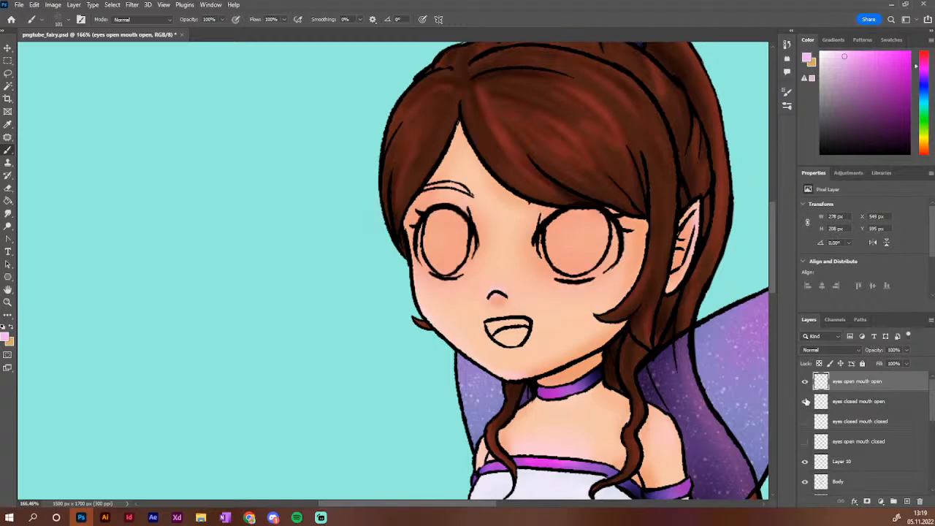
click(804, 401)
click(805, 381)
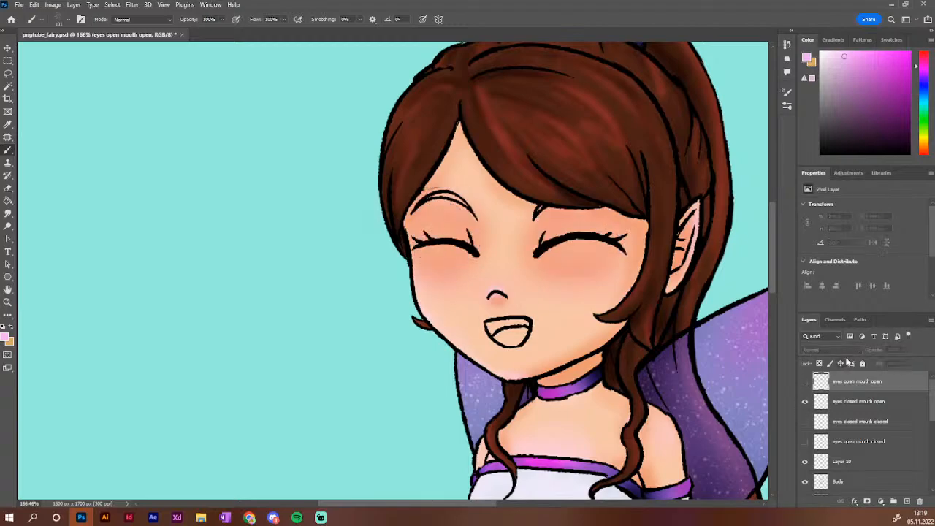
scroll(614, 321, down, 5)
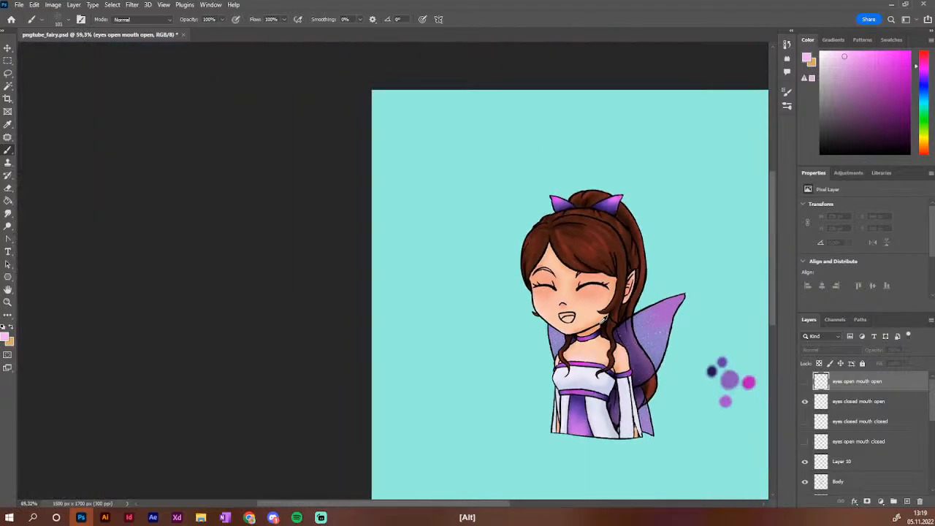
scroll(613, 320, up, 2)
scroll(614, 319, up, 1)
Select the layer mask of Layer 3 copy and choose the Soft round brush at 100 px
scroll(865, 442, down, 5)
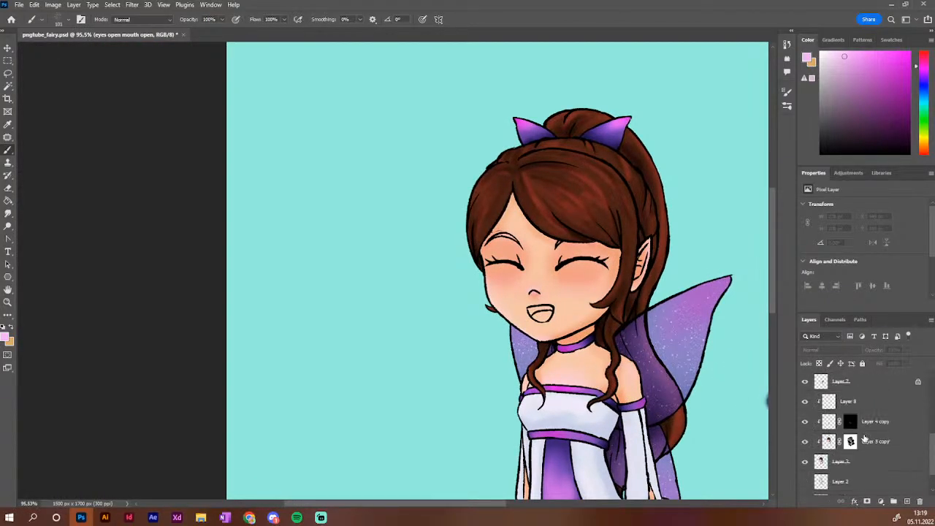
click(849, 443)
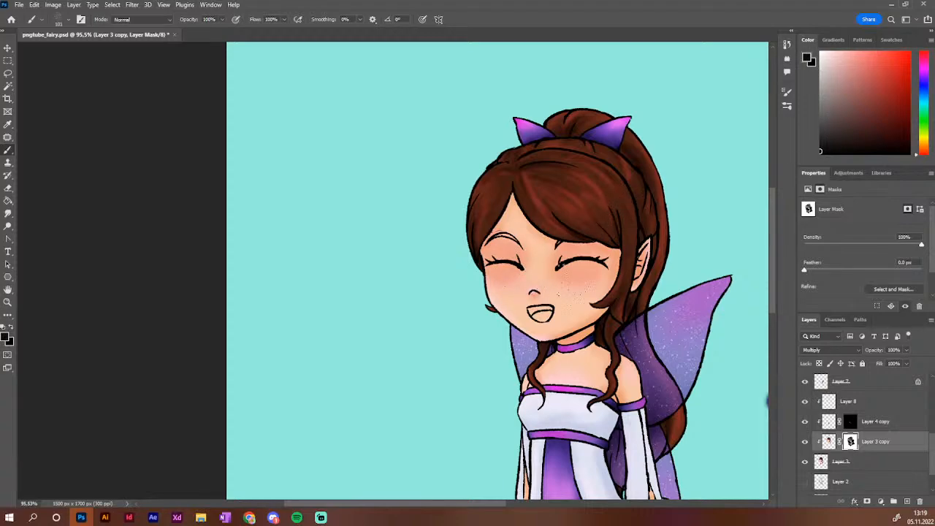
click(788, 105)
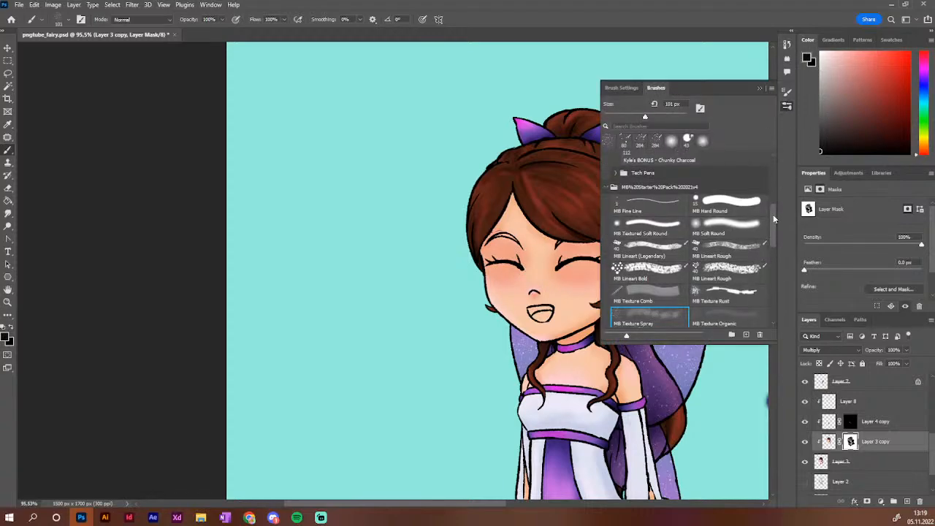
mouse_move(773, 214)
mouse_down()
mouse_move(771, 174)
mouse_move(749, 154)
mouse_up()
click(607, 180)
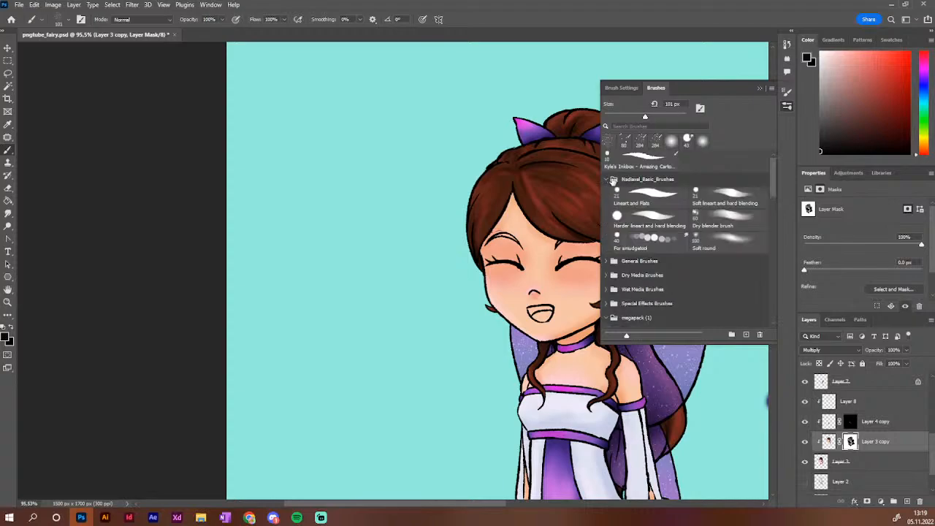
click(738, 248)
click(787, 107)
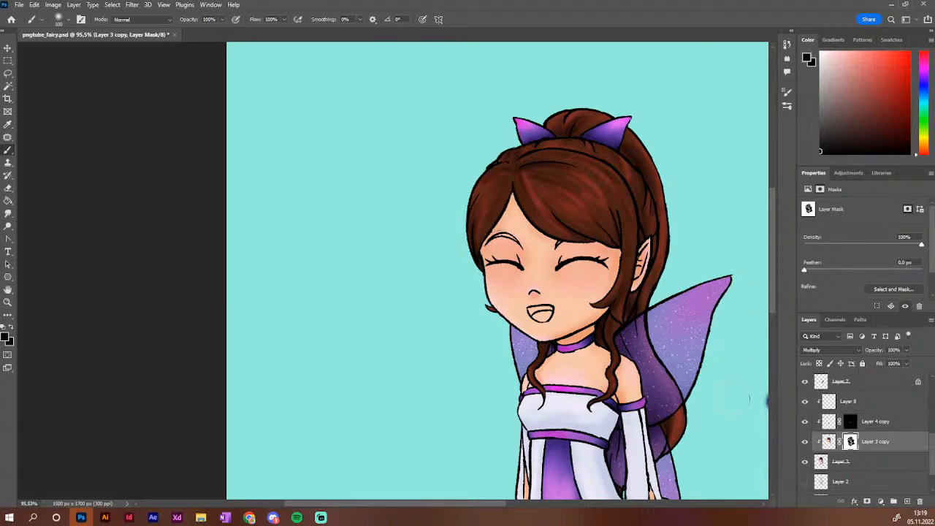
Undo the stroke made on the mask, and paint soft pink blush on both cheeks on the Layer 3 copy image itself
key(ctrl+z)
key(z)
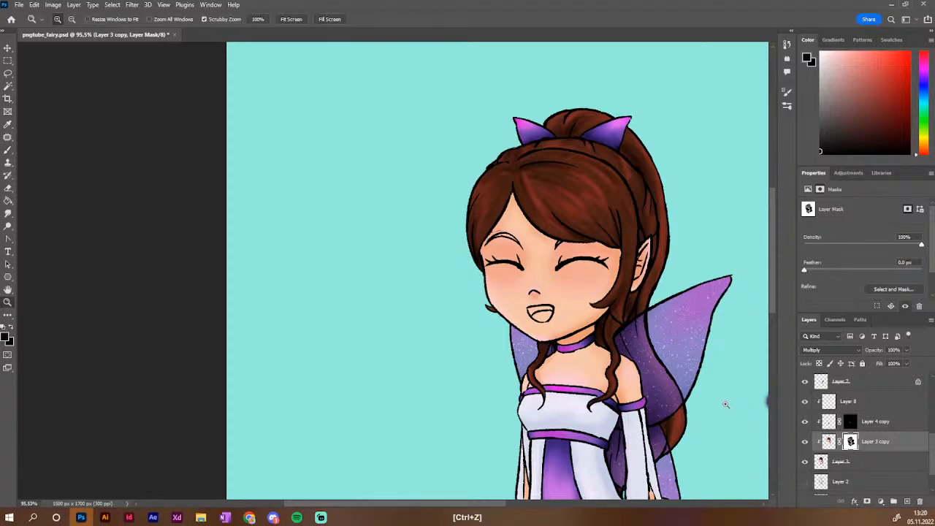
click(726, 408)
click(829, 442)
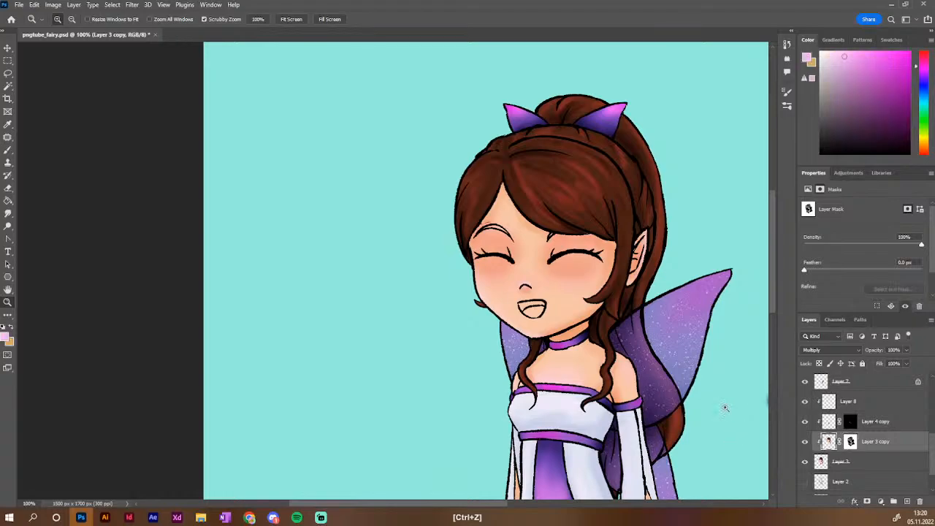
click(561, 286)
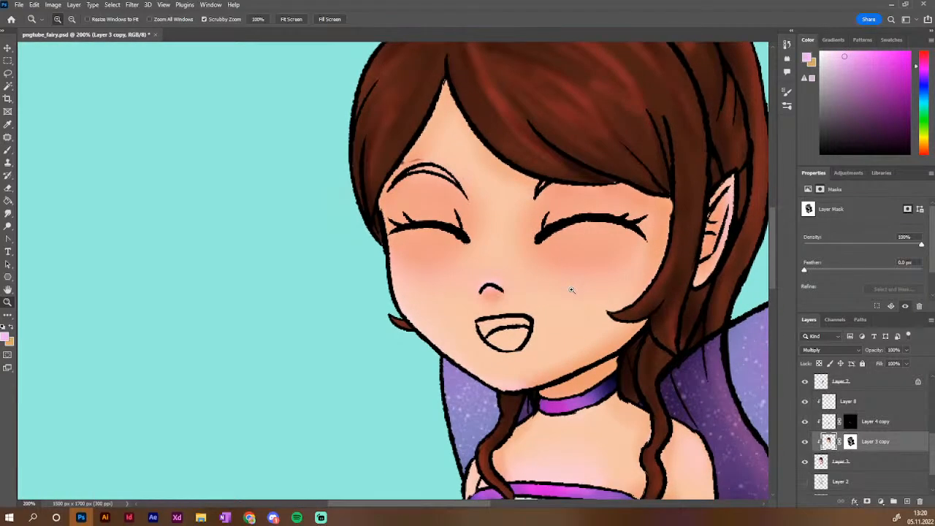
key(b)
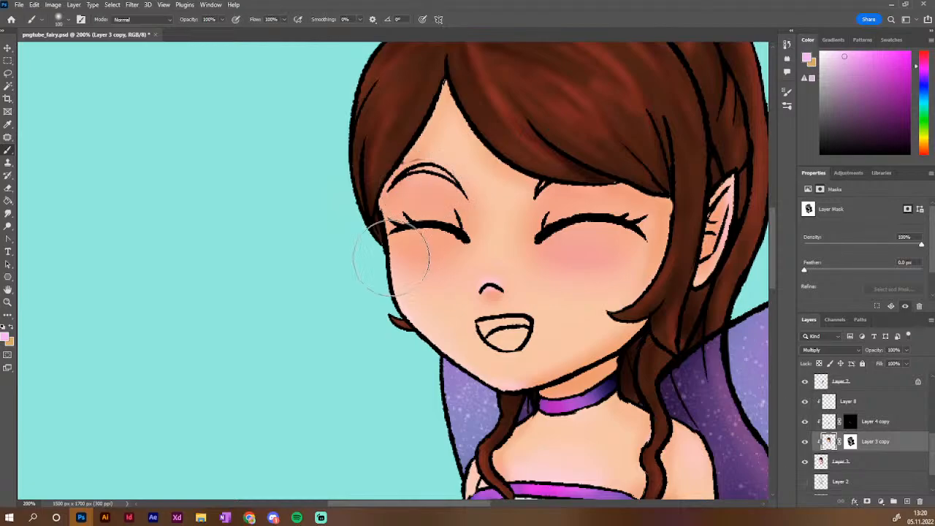
key(ctrl+0)
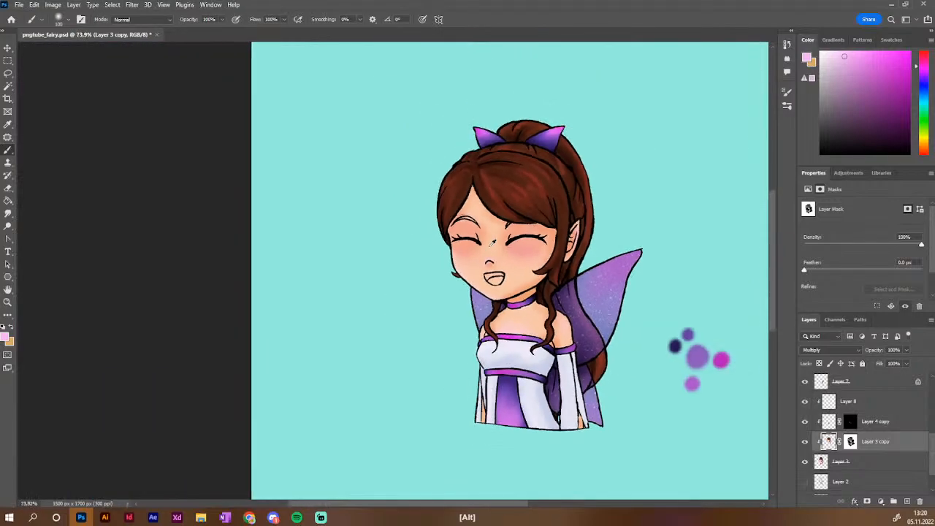
scroll(559, 241, down, 3)
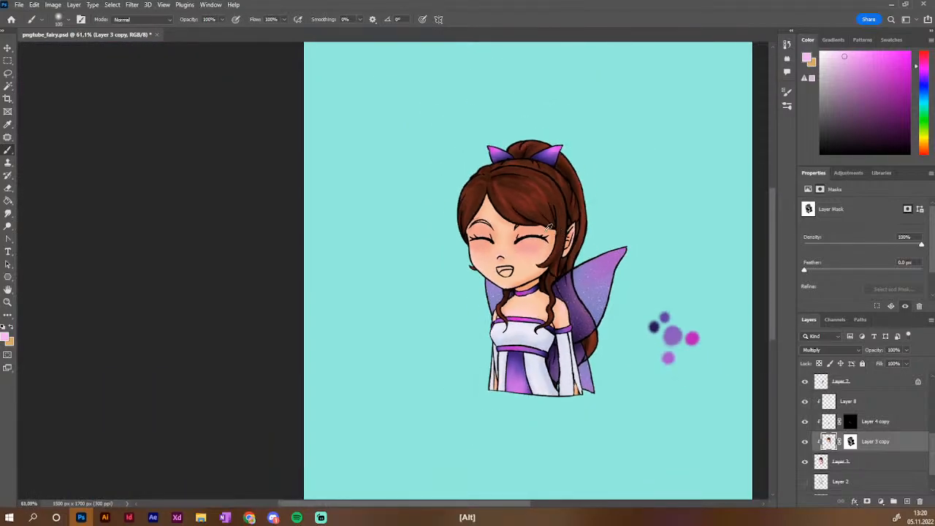
scroll(524, 253, up, 1)
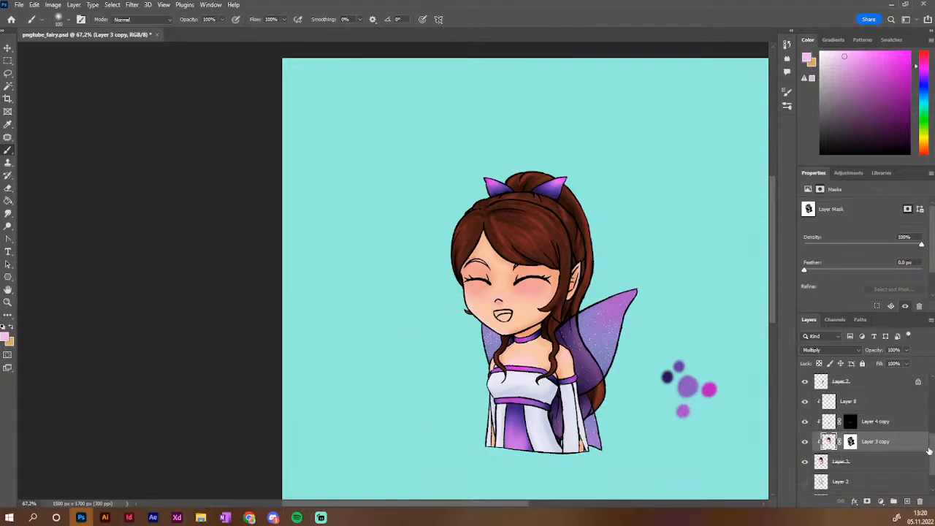
Show the eyes open mouth open layer instead of eyes closed mouth open, and make Layer 10 the active layer
scroll(930, 451, up, 5)
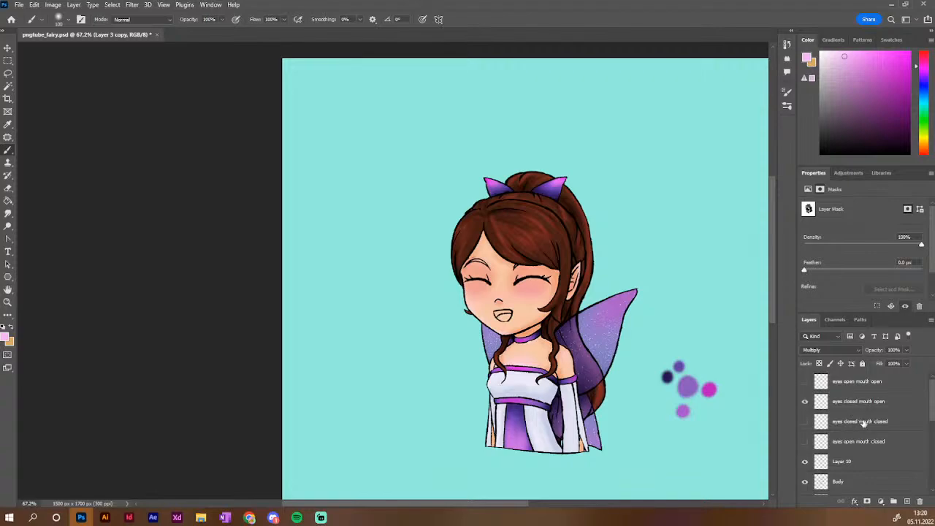
click(892, 400)
click(804, 381)
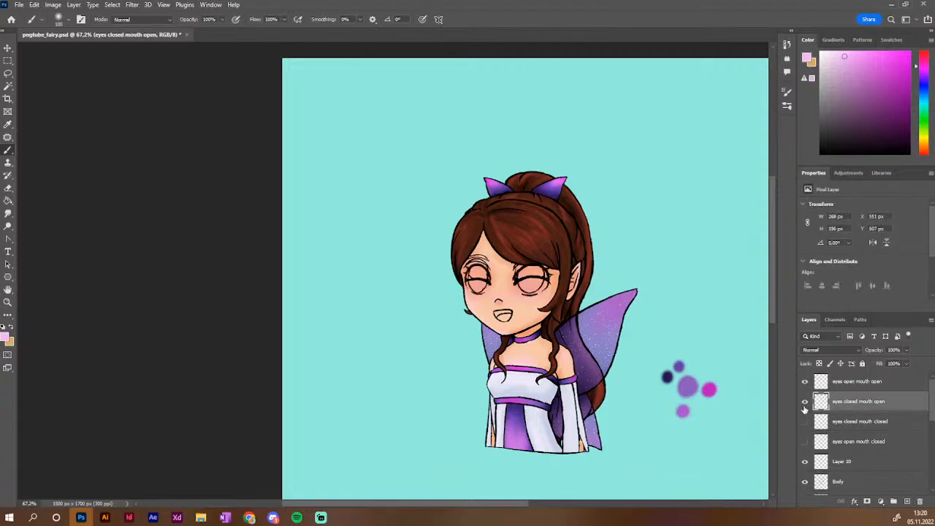
click(804, 401)
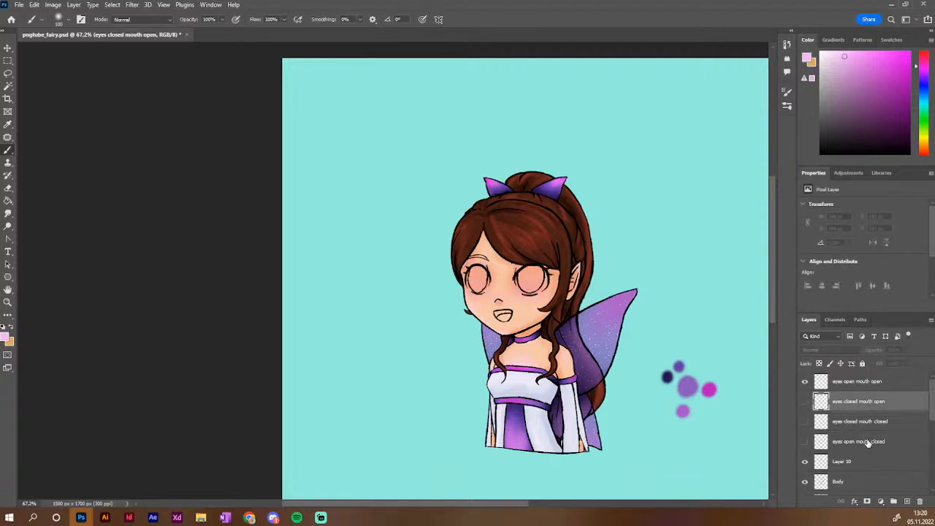
click(868, 468)
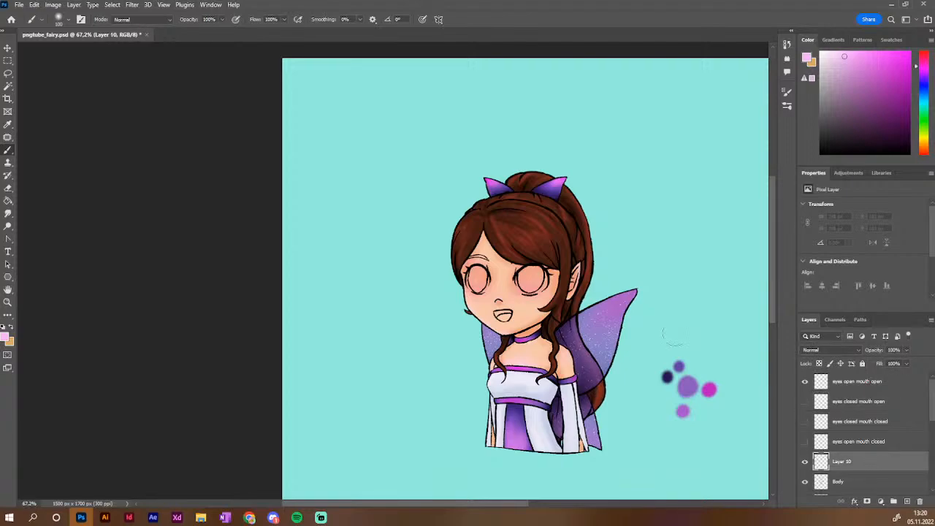
Set the foreground colour to a pale bluish white and choose the Lineart and Flats brush for colouring the eyes
alt+scroll(517, 269, up, 5)
alt+scroll(517, 269, up, 2)
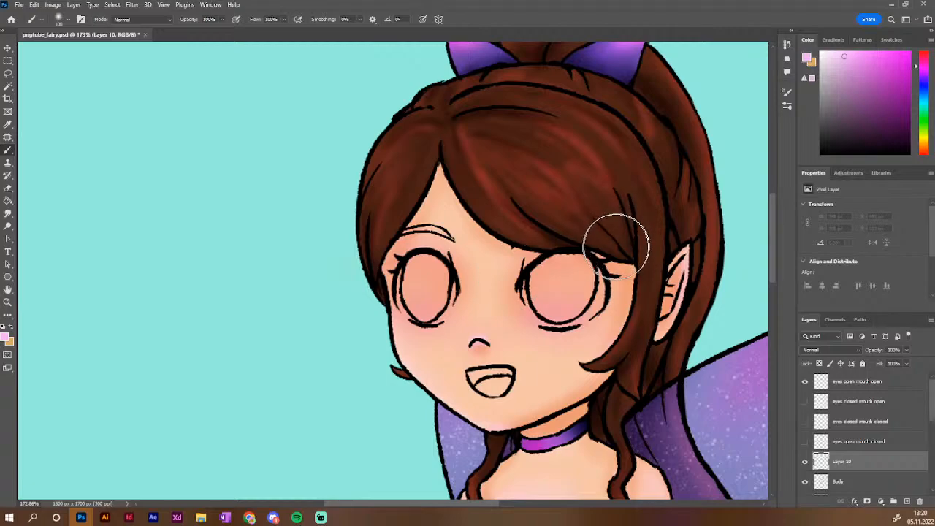
click(826, 59)
drag(826, 58, 825, 58)
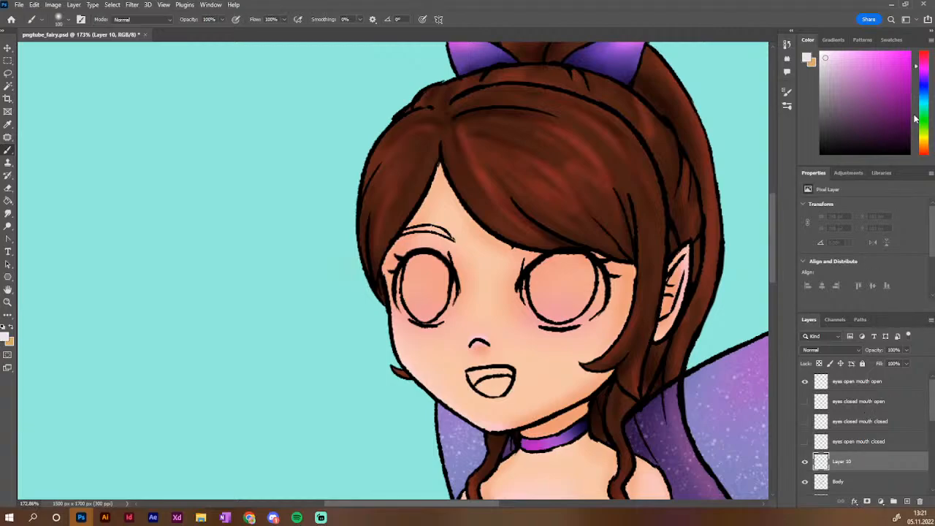
click(924, 91)
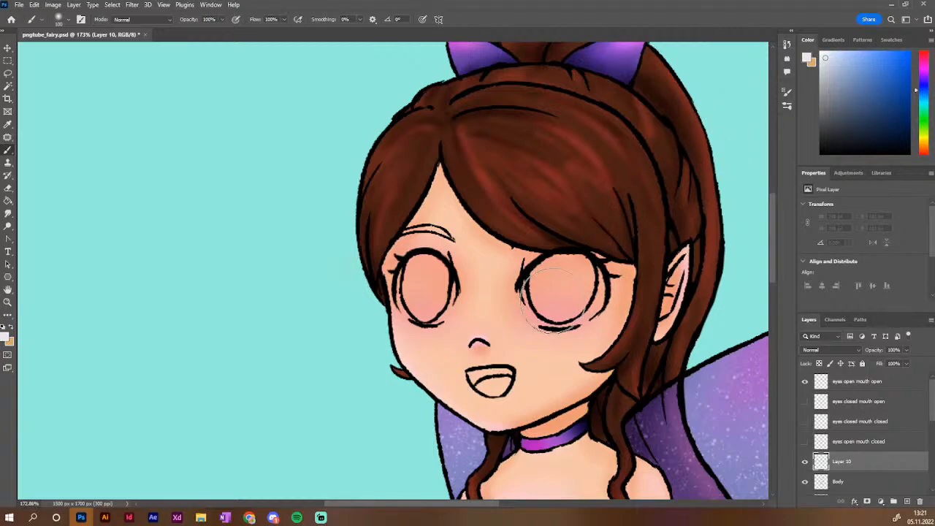
click(787, 105)
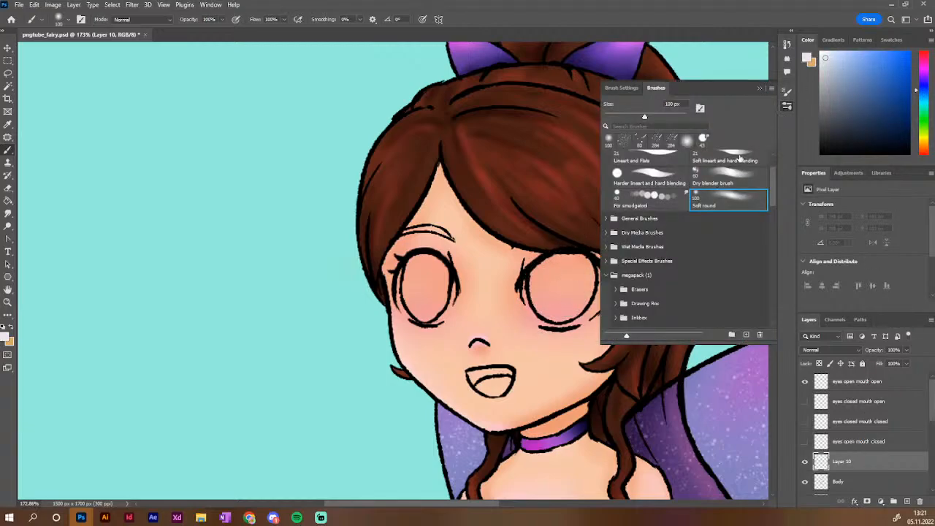
scroll(698, 190, up, 2)
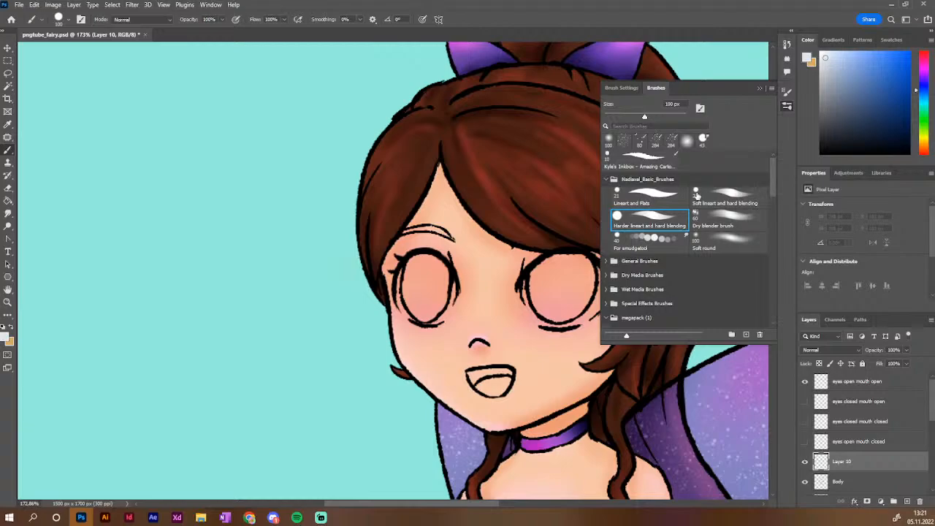
click(652, 196)
click(787, 92)
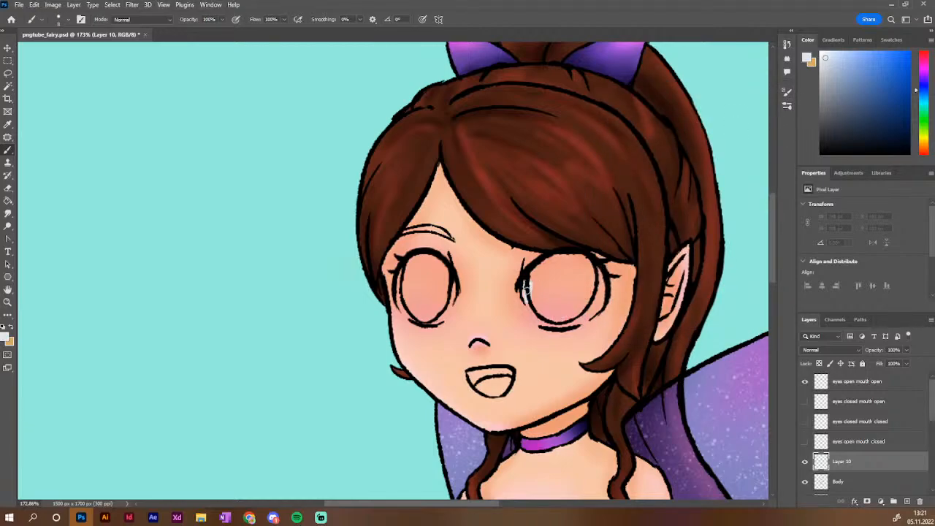
Paint the white of the larger eye near the ear in pale bluish white, filling the area around the iris outline
drag(526, 285, 534, 310)
drag(534, 311, 548, 321)
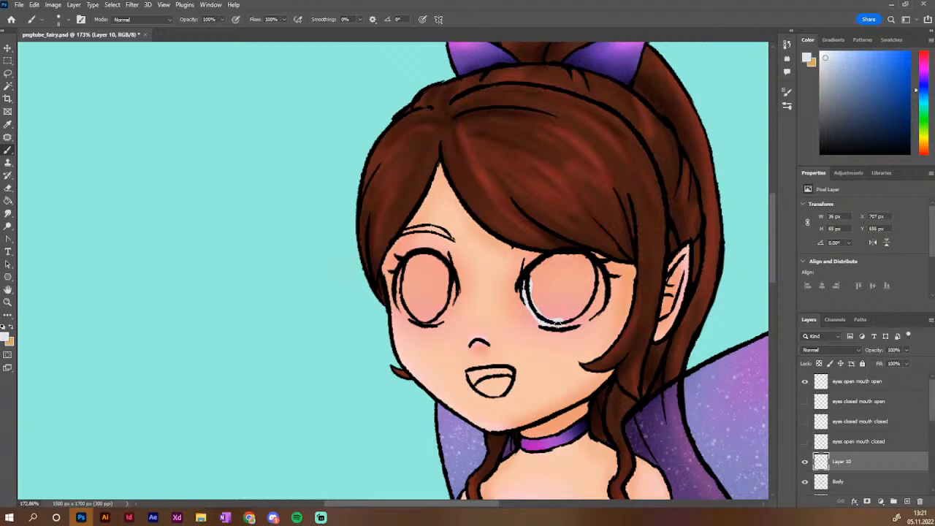
drag(548, 322, 589, 316)
mouse_move(588, 316)
mouse_down()
mouse_move(597, 300)
mouse_move(601, 306)
mouse_move(598, 271)
mouse_up()
drag(597, 270, 596, 267)
drag(595, 267, 586, 308)
drag(586, 308, 591, 298)
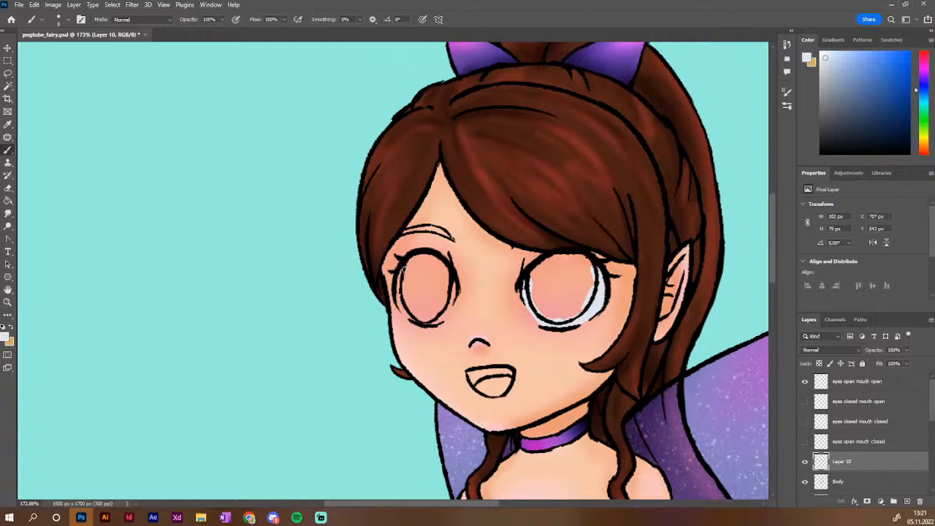
Paint the white of the smaller eye around its iris outline in the same pale bluish white
drag(403, 269, 404, 307)
drag(403, 307, 409, 314)
drag(409, 314, 438, 320)
mouse_move(438, 321)
mouse_down()
mouse_move(453, 290)
mouse_move(447, 306)
mouse_up()
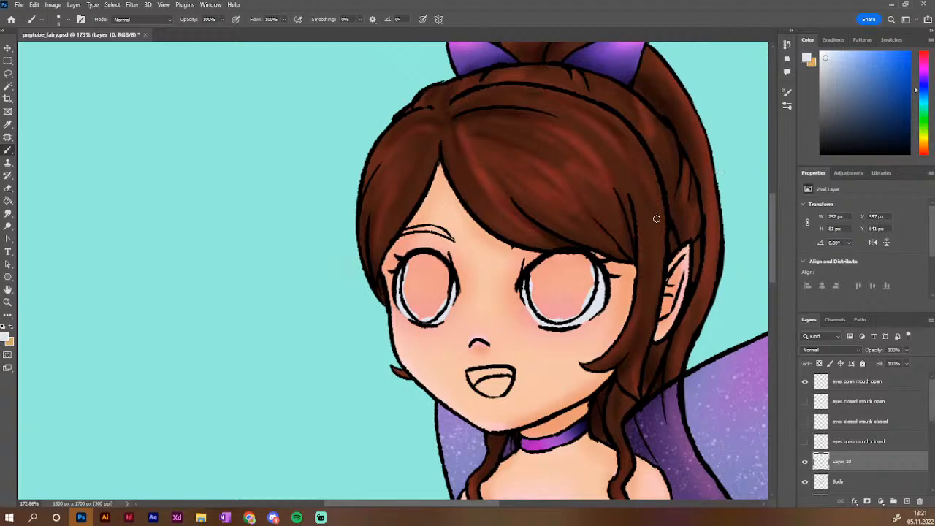
Sample dark brown from the hair and fill the eyebrow above the smaller eye with it
key(alt)
alt+click(626, 177)
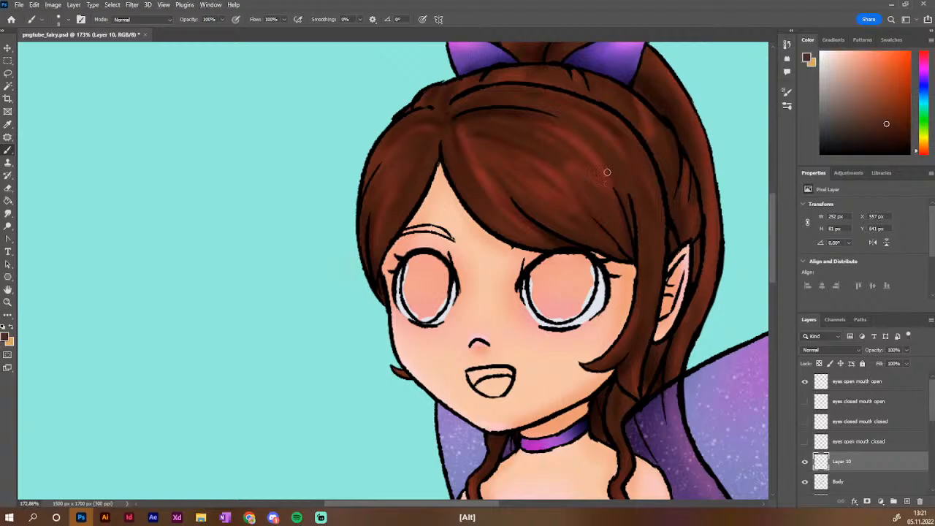
click(403, 234)
drag(402, 233, 444, 232)
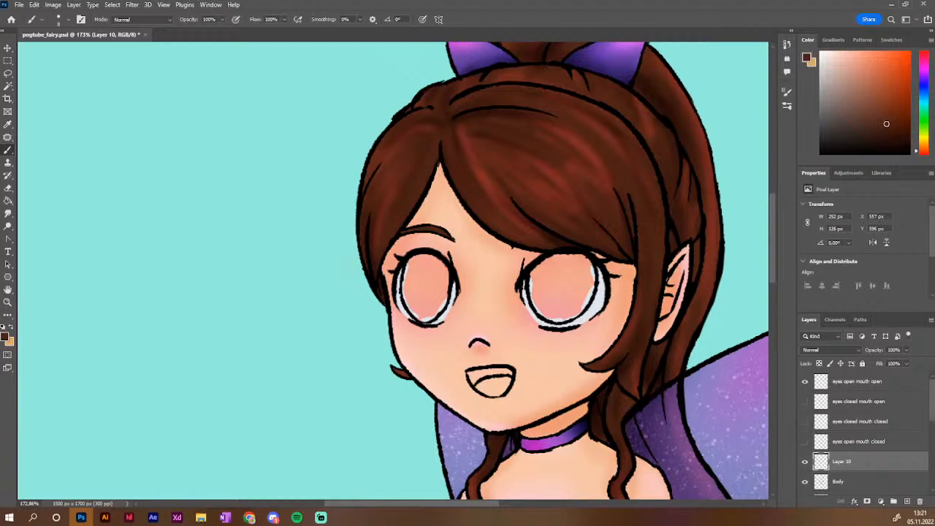
Sample the dark purple swatch beside the character and fill the iris of the larger eye with it
scroll(476, 298, down, 8)
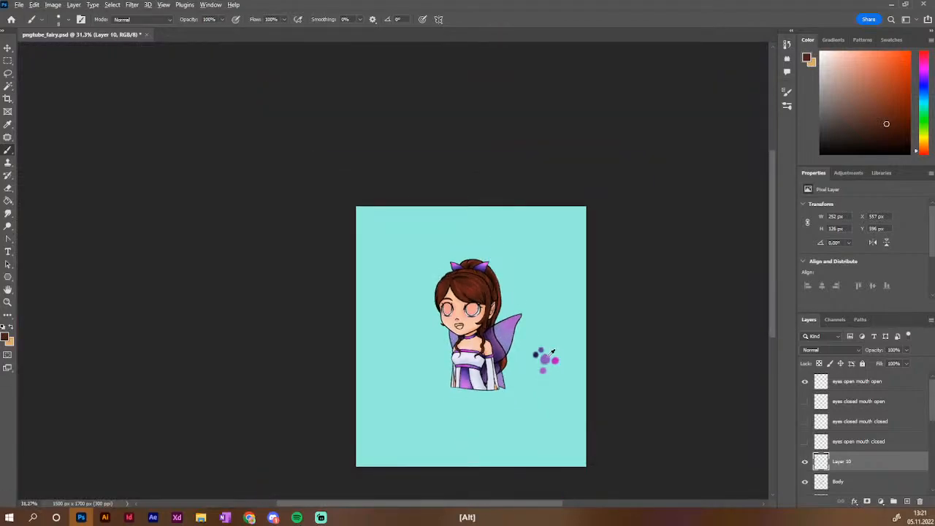
alt+click(544, 351)
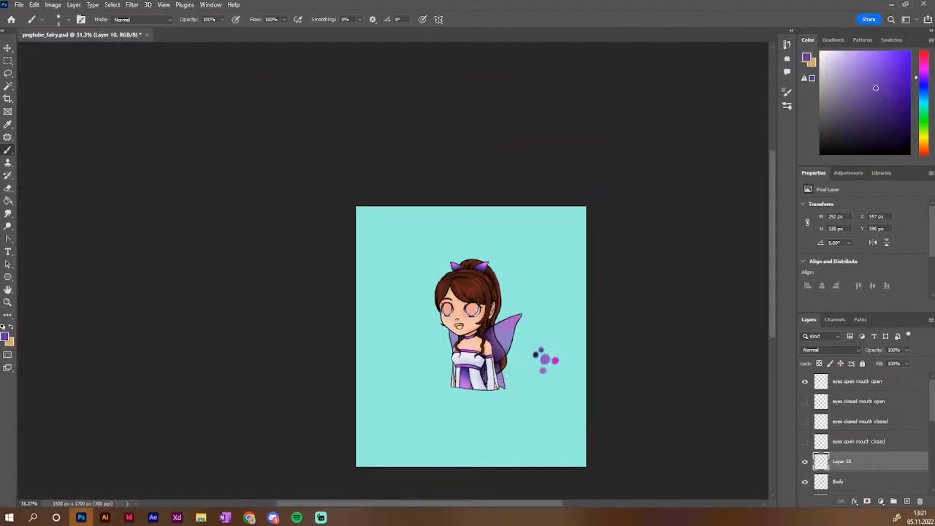
scroll(451, 309, up, 5)
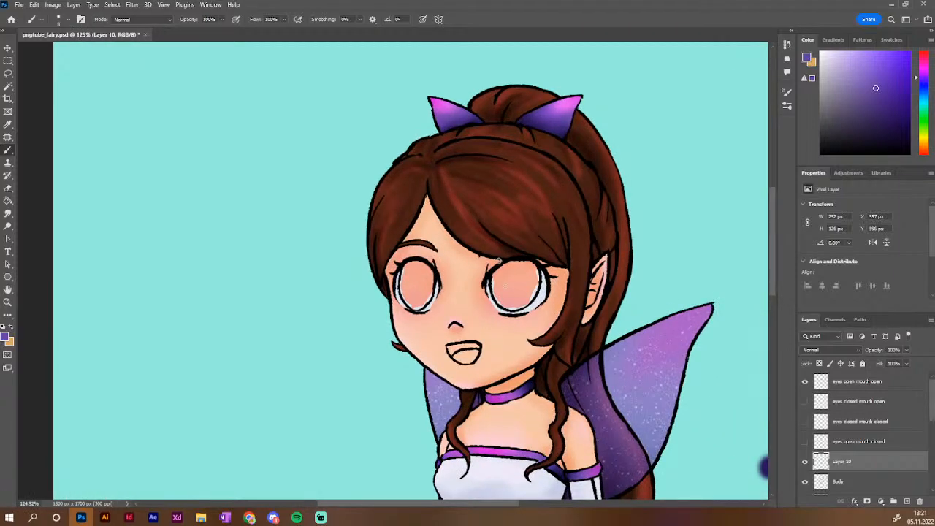
mouse_move(499, 261)
mouse_down()
mouse_move(499, 271)
mouse_move(502, 302)
mouse_move(525, 303)
mouse_move(537, 291)
mouse_move(533, 267)
mouse_move(535, 285)
mouse_move(535, 272)
mouse_move(536, 282)
mouse_move(500, 272)
mouse_move(526, 262)
mouse_move(501, 267)
mouse_move(532, 263)
mouse_move(513, 268)
mouse_move(503, 297)
mouse_move(523, 296)
mouse_move(526, 274)
mouse_up()
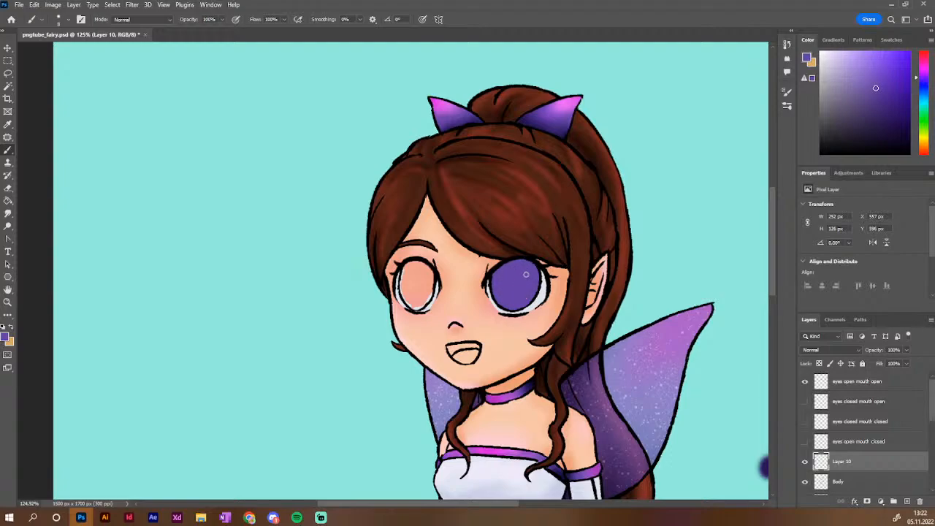
Fill the iris of the smaller eye with the same purple as the larger one
mouse_move(402, 272)
mouse_down()
mouse_move(424, 265)
mouse_move(402, 281)
mouse_move(420, 306)
mouse_move(431, 271)
mouse_move(428, 293)
mouse_move(422, 272)
mouse_move(412, 274)
mouse_move(410, 302)
mouse_move(424, 293)
mouse_move(415, 301)
mouse_up()
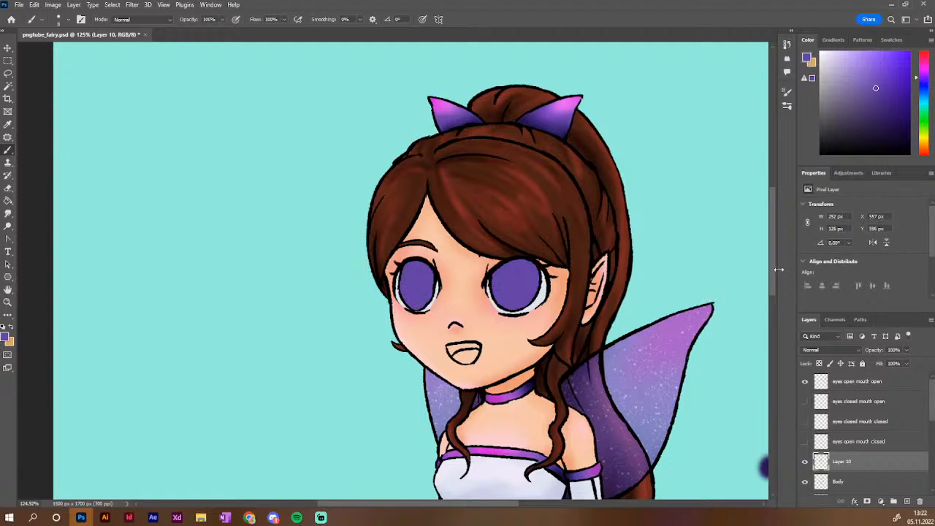
Lasso both irises and shade their lower halves with magenta sampled from the swatch beside the character, using the Soft round brush
scroll(769, 304, down, 5)
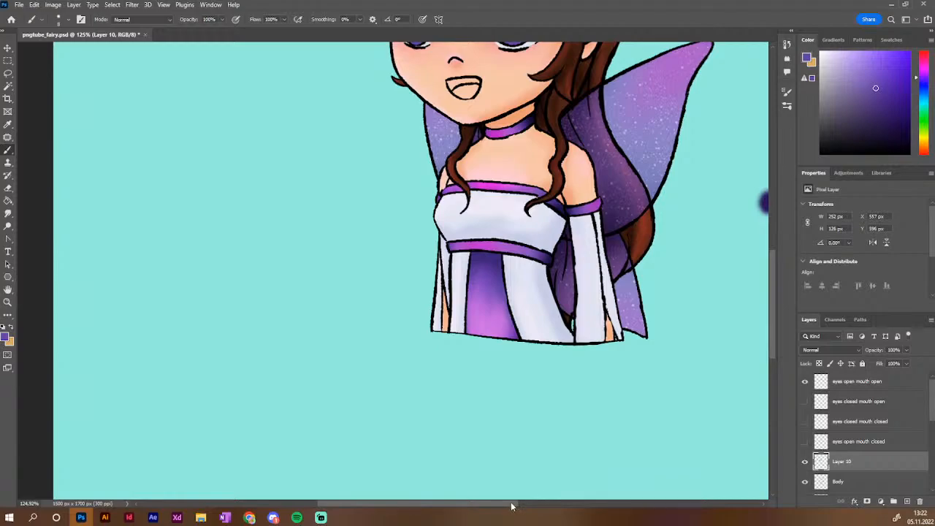
drag(511, 506, 573, 506)
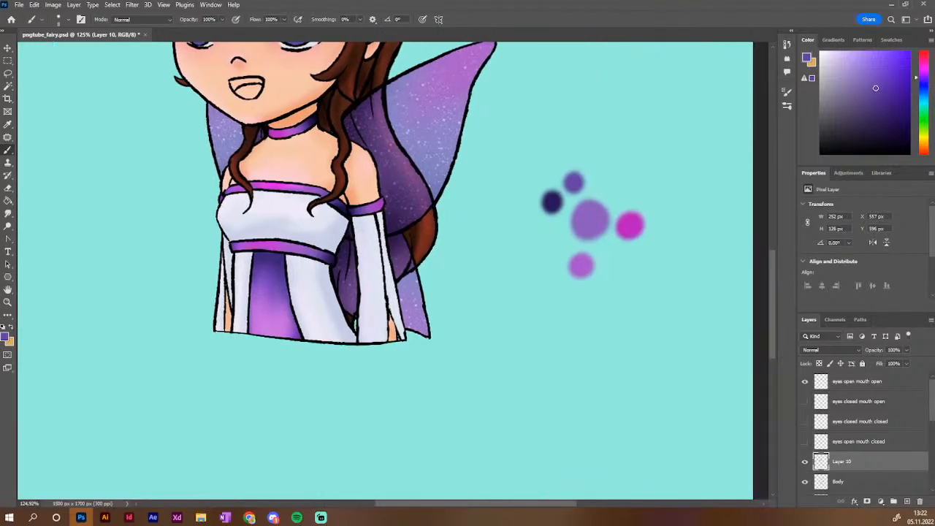
alt+click(630, 227)
drag(770, 304, 800, 226)
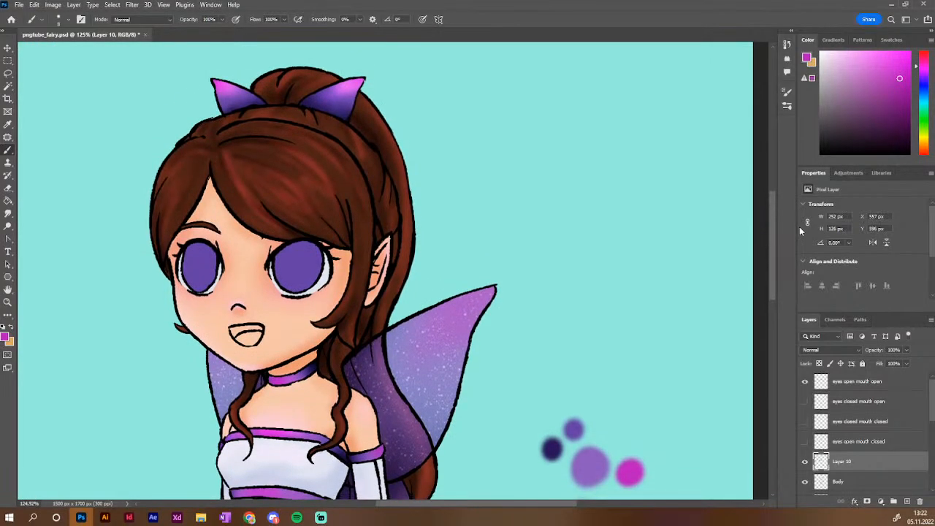
click(787, 106)
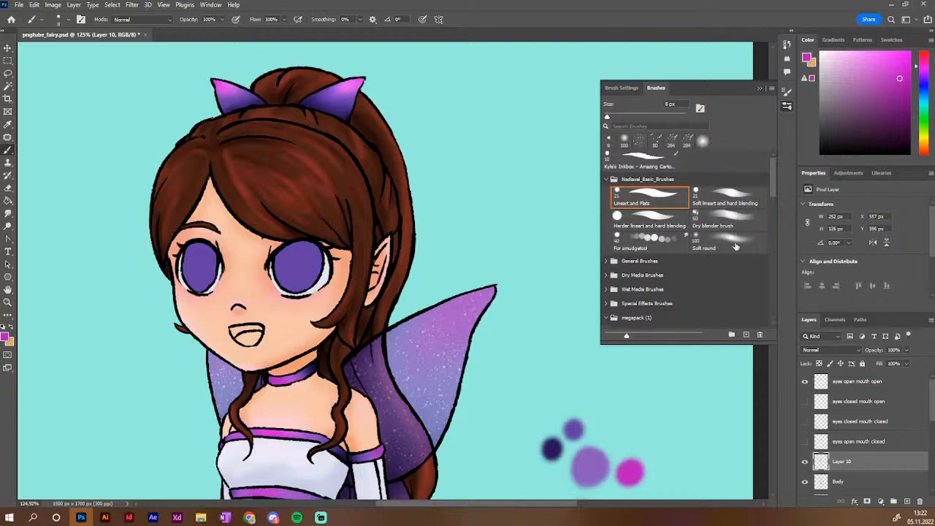
click(730, 242)
click(787, 106)
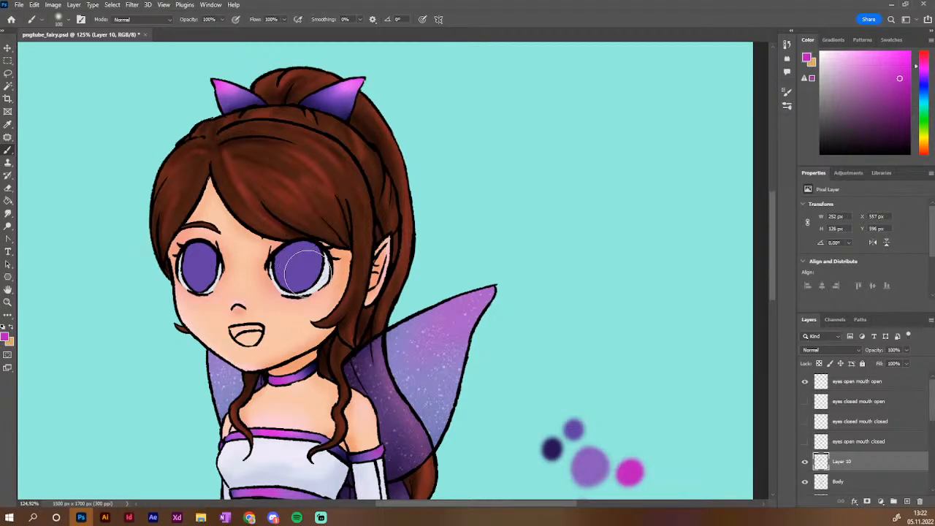
click(8, 73)
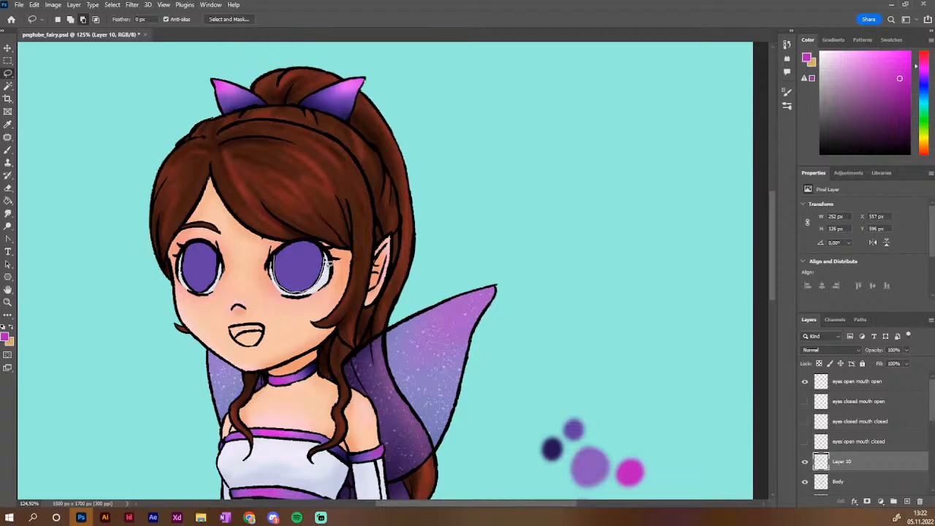
mouse_move(325, 252)
mouse_down()
mouse_move(277, 258)
mouse_move(211, 245)
mouse_move(184, 252)
mouse_move(188, 285)
mouse_move(203, 299)
mouse_move(223, 277)
mouse_move(222, 262)
mouse_move(278, 264)
mouse_up()
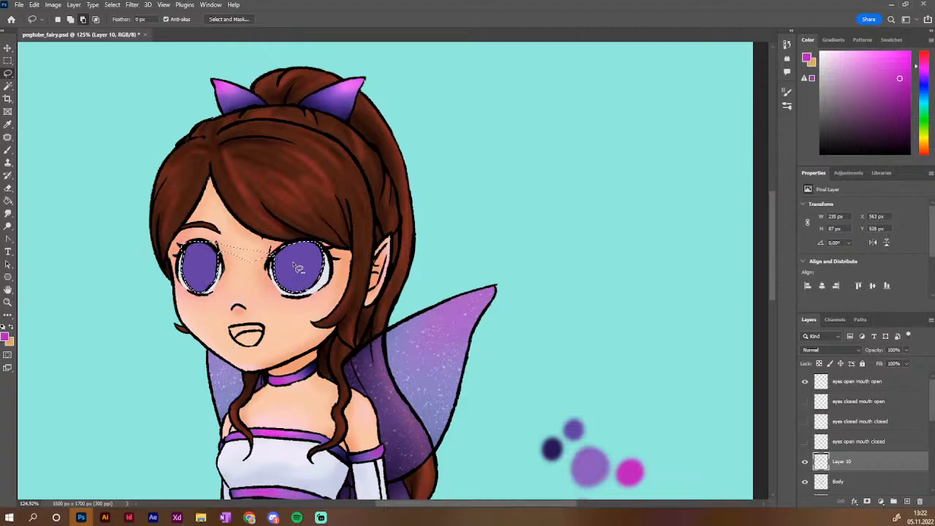
key(b)
drag(301, 277, 298, 266)
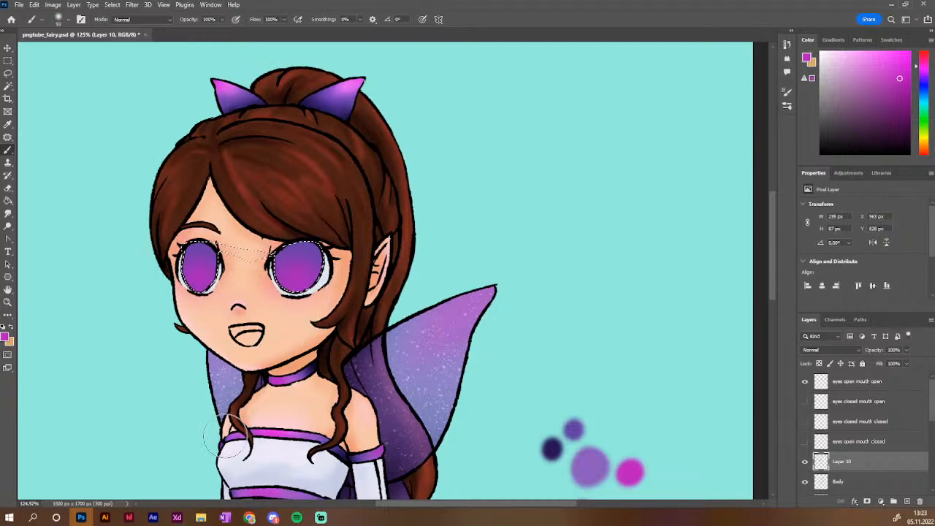
Try painting the upper part of the irises with purple sampled from the larger iris, and undo the stroke
key(space)
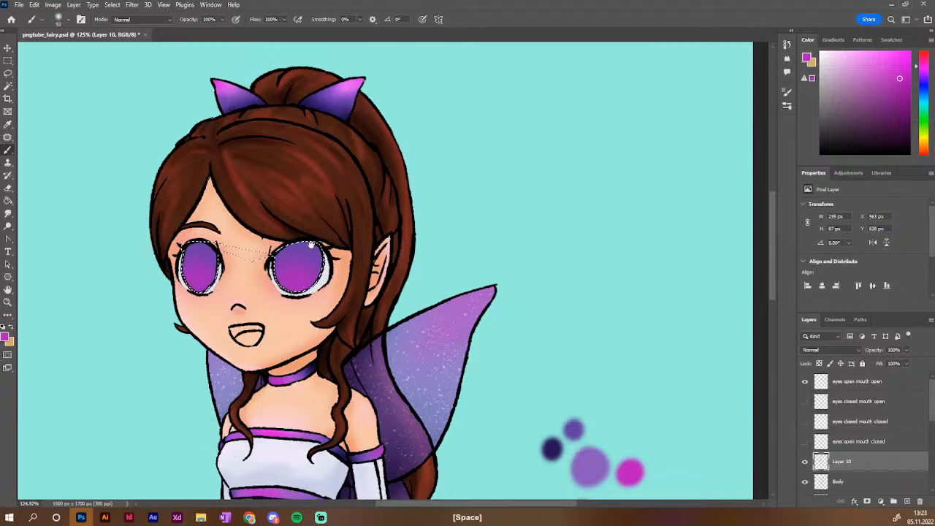
key(alt)
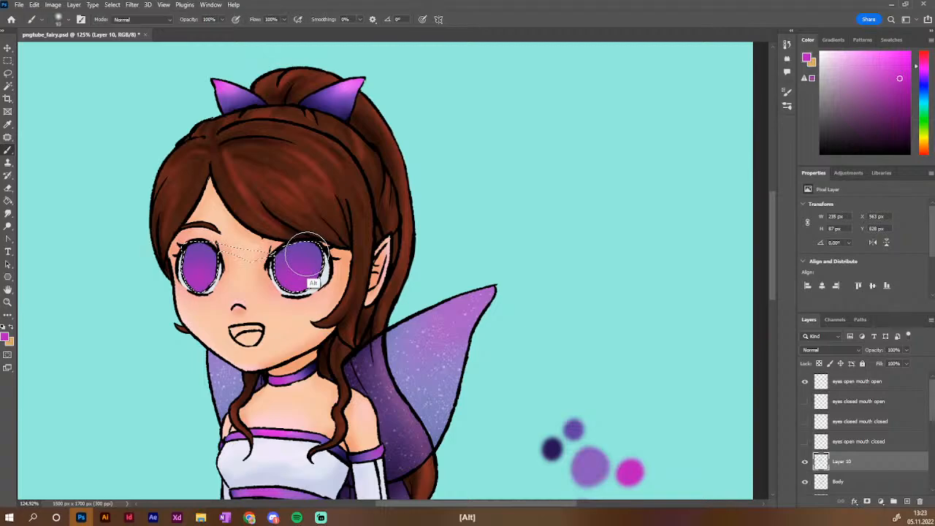
alt+click(318, 244)
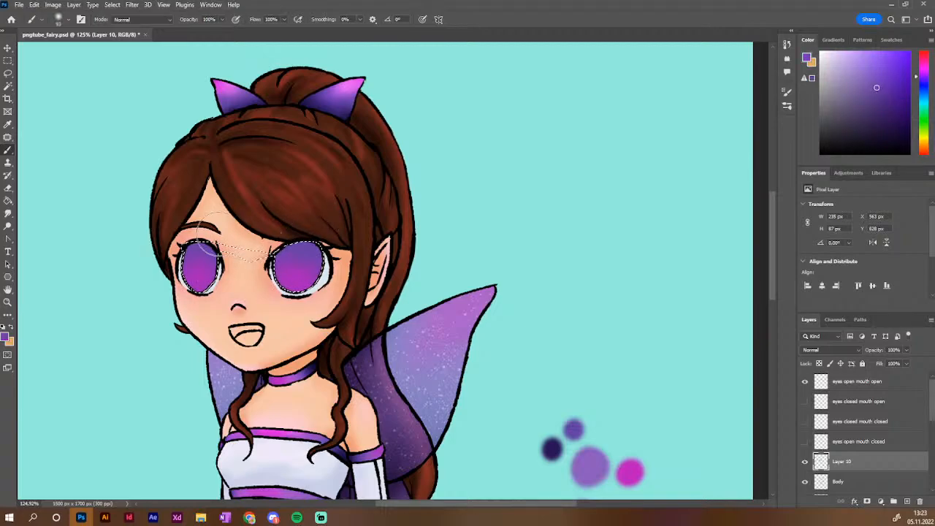
key(ctrl+z)
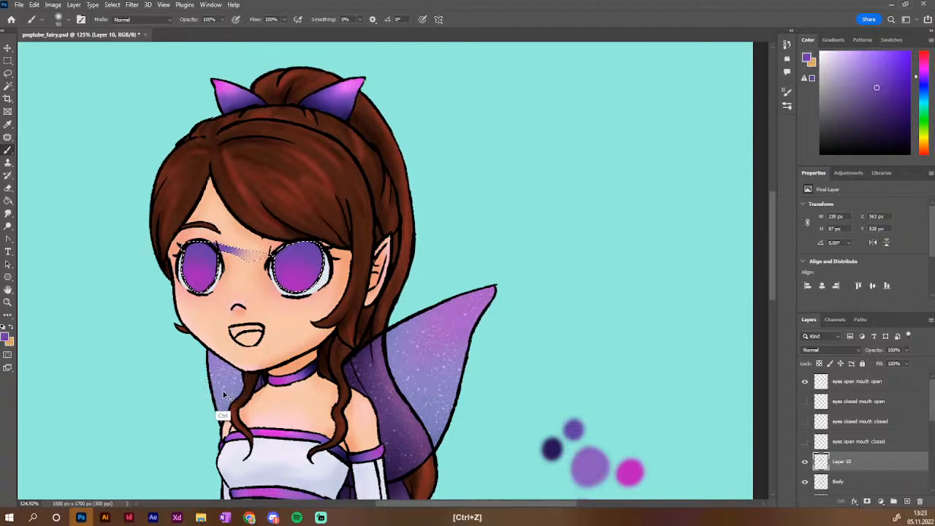
Paint a dark purple pupil in the upper middle of the larger iris with the Lineart and Flats brush, undoing unsatisfactory strokes
click(788, 106)
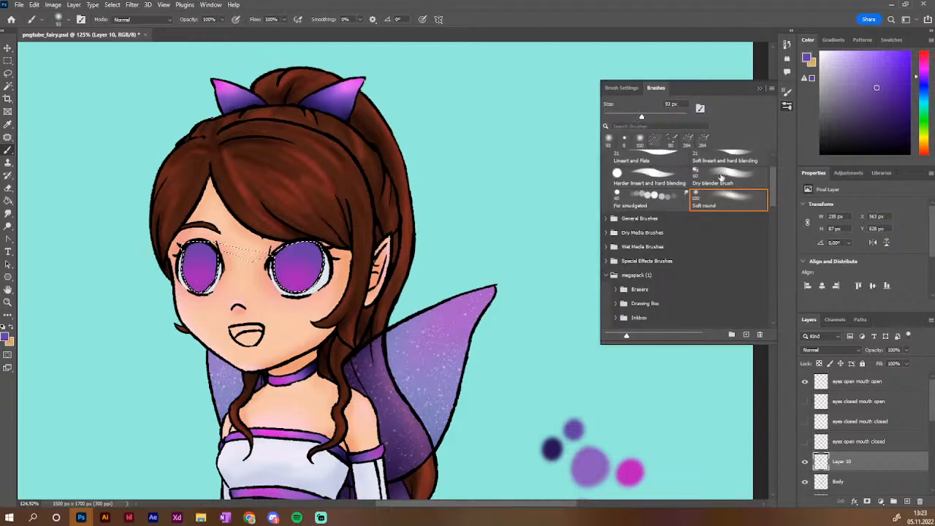
click(653, 157)
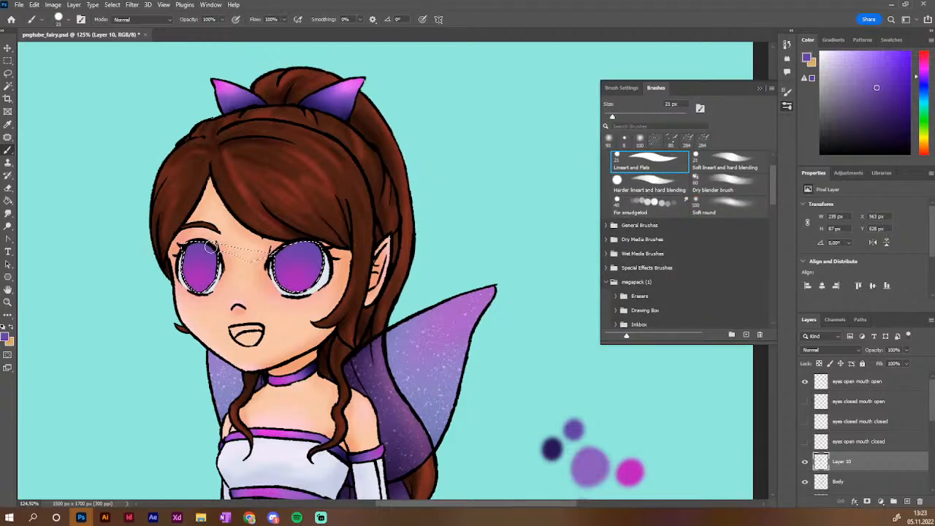
drag(210, 248, 212, 258)
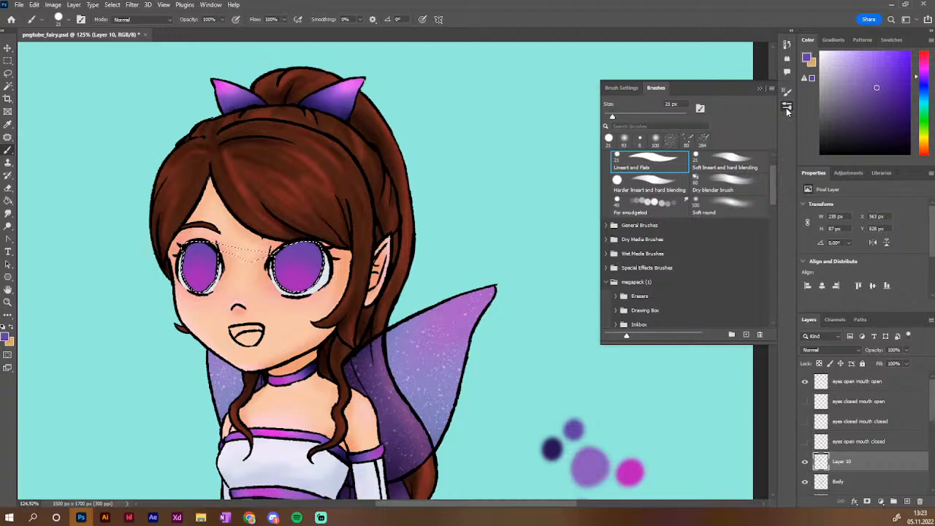
click(787, 108)
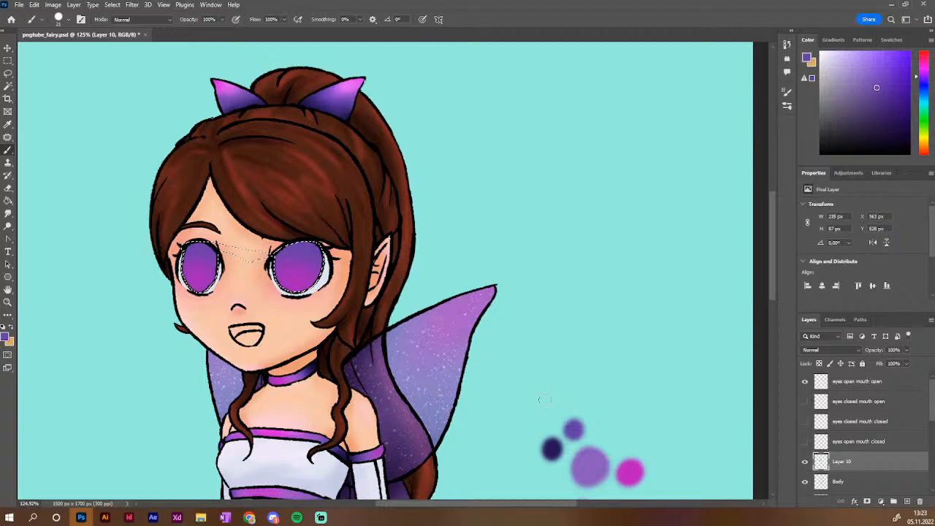
click(855, 129)
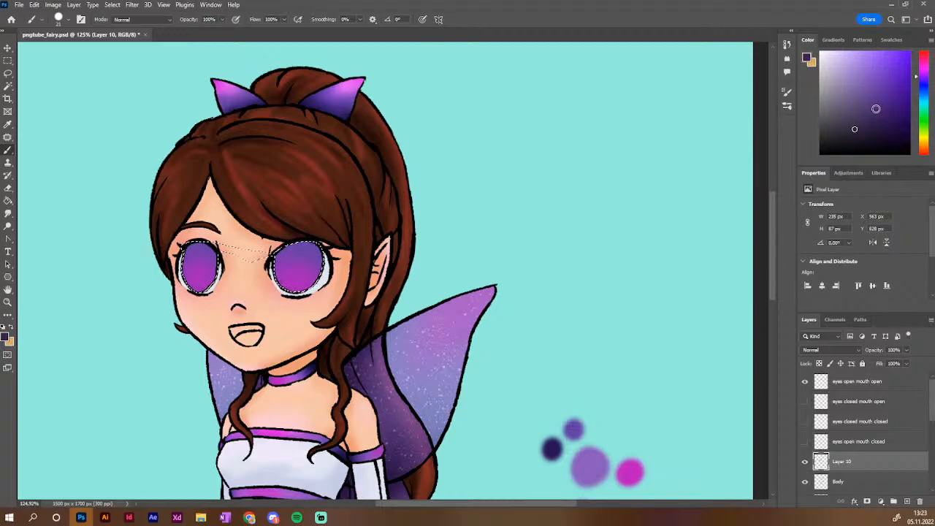
click(880, 122)
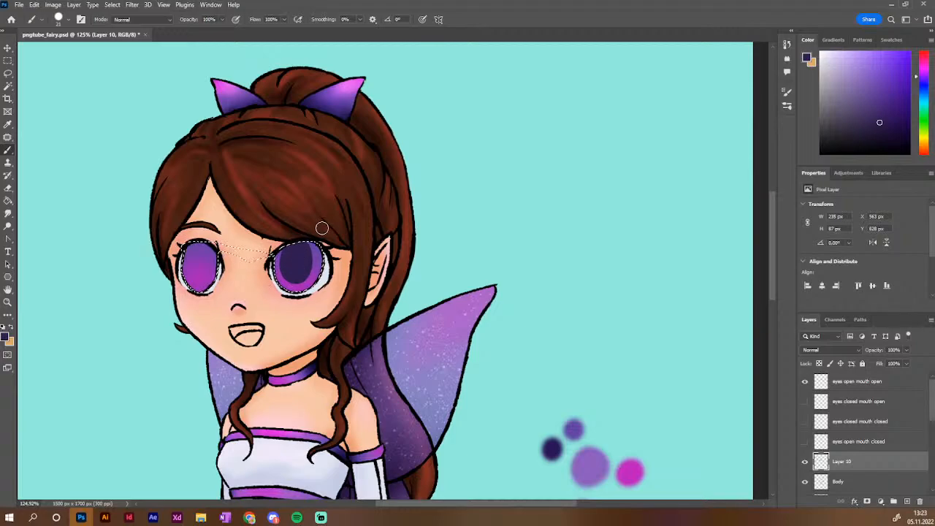
key(ctrl+z)
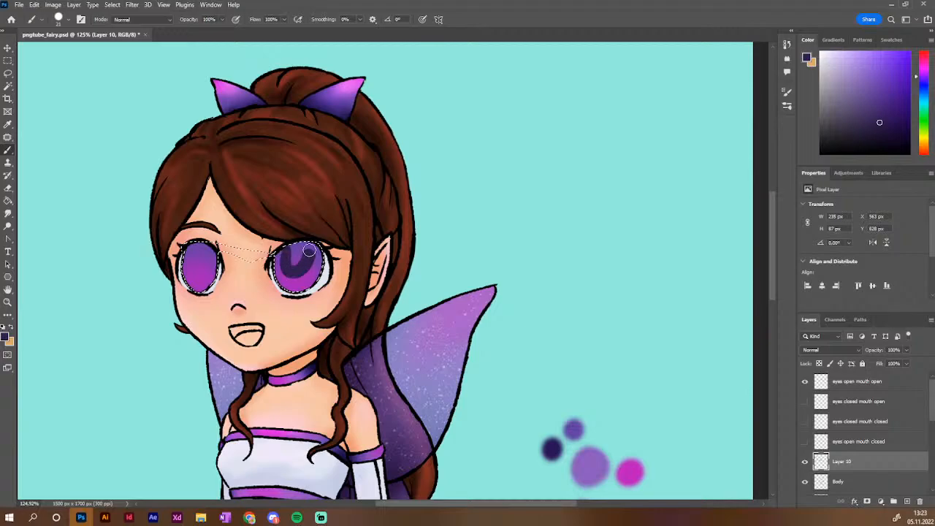
key(ctrl+z)
key(ctrl+z)
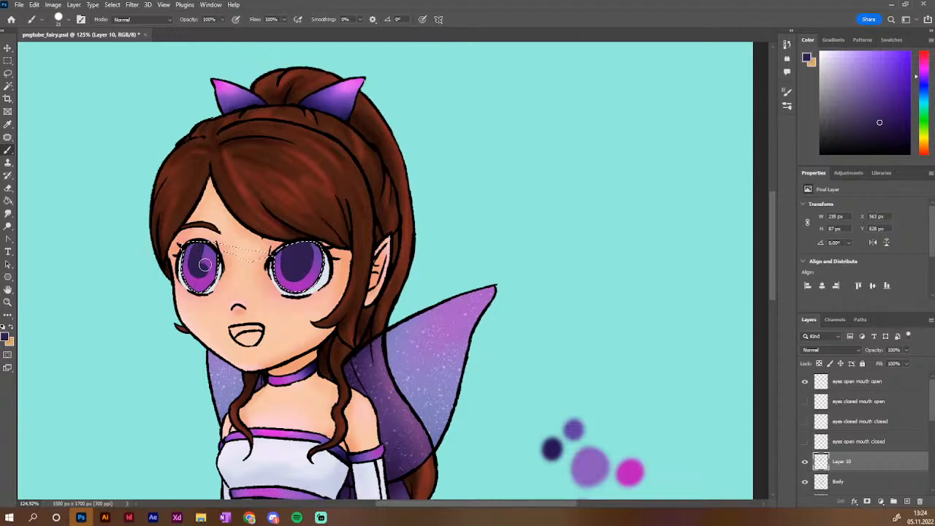
Paint a matching dark purple pupil in the smaller iris, undoing and redrawing it until its shape fits
key(ctrl+z)
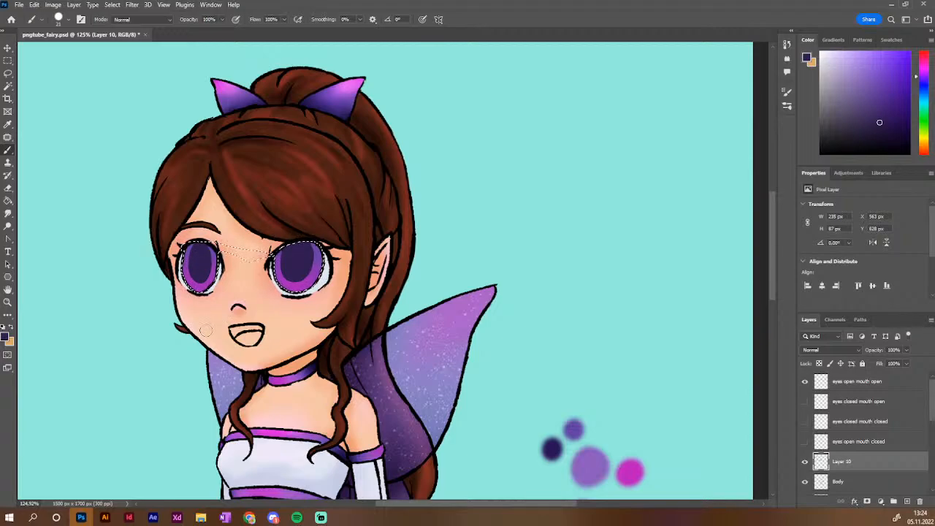
key(ctrl+z)
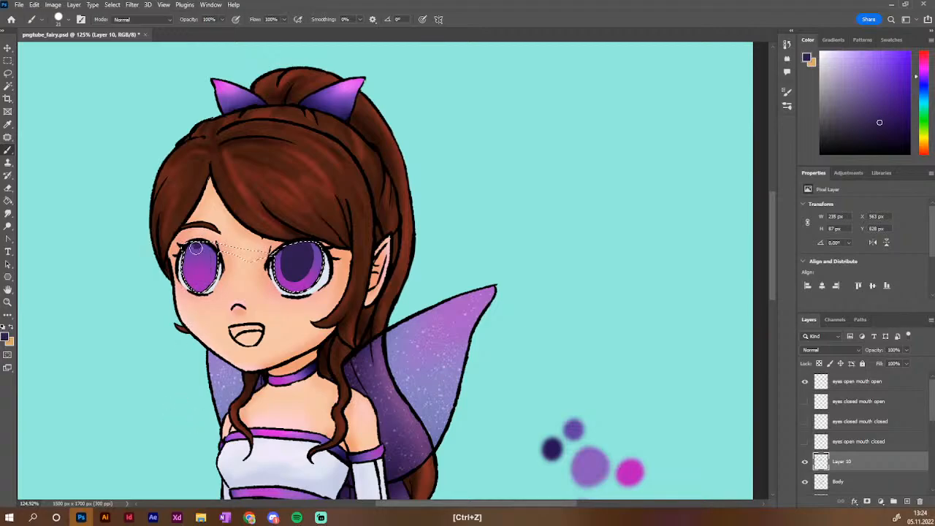
drag(196, 249, 205, 257)
key(ctrl+z)
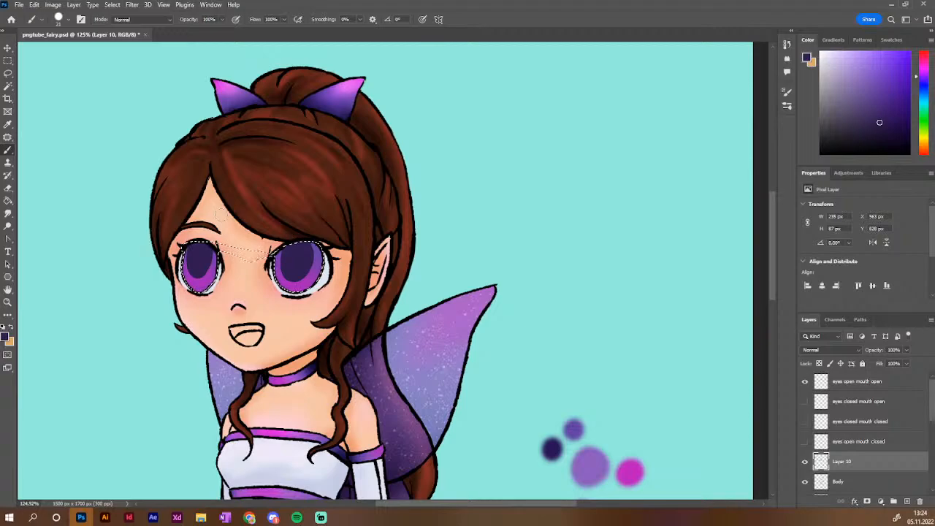
key(ctrl+z)
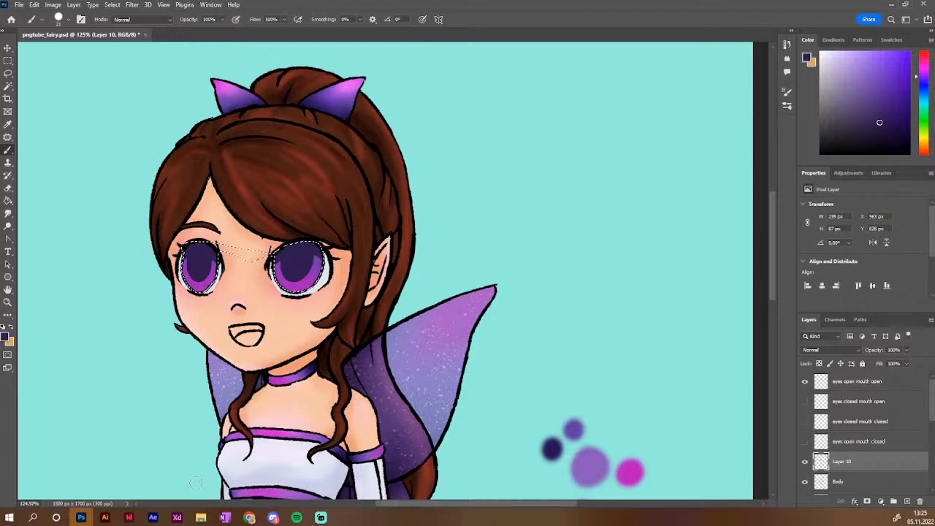
Shade both pupils softly with a very dark blue-purple using the Soft Round Pressure Opacity brush
click(786, 107)
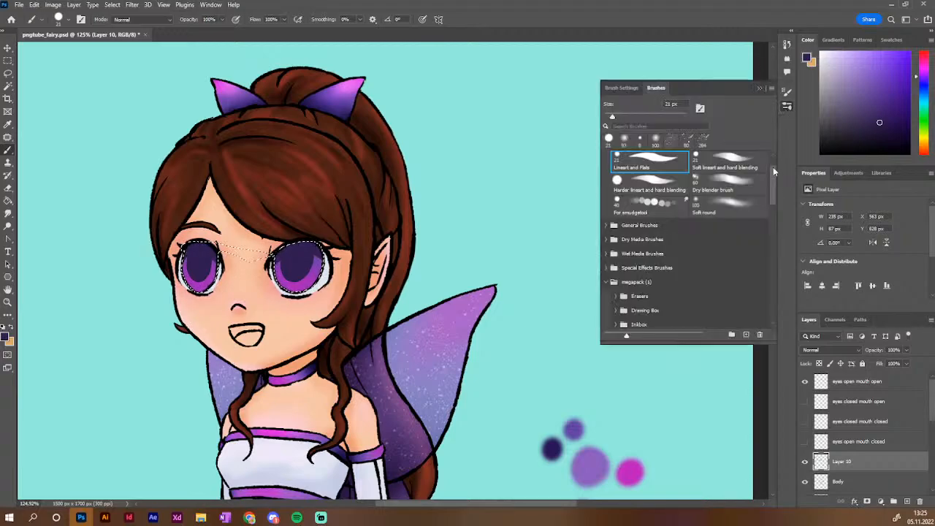
click(606, 227)
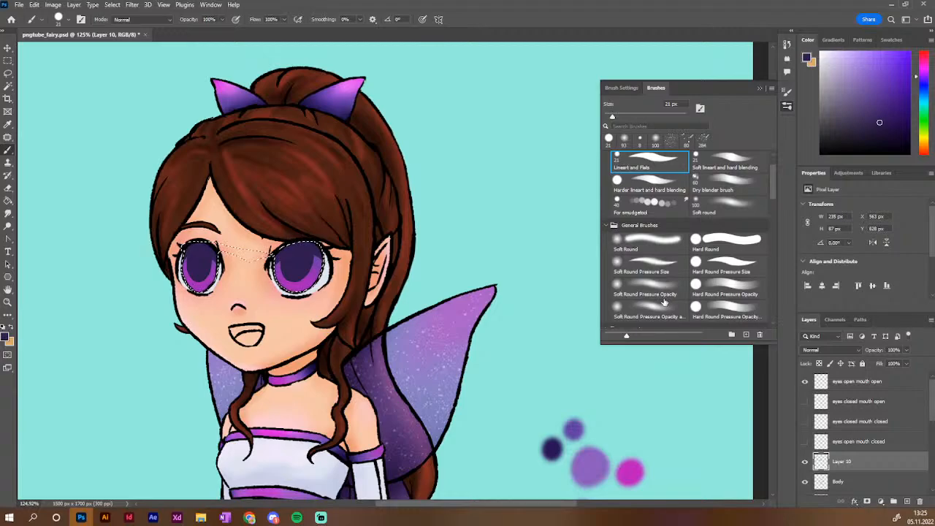
click(663, 293)
click(787, 106)
drag(884, 145, 889, 139)
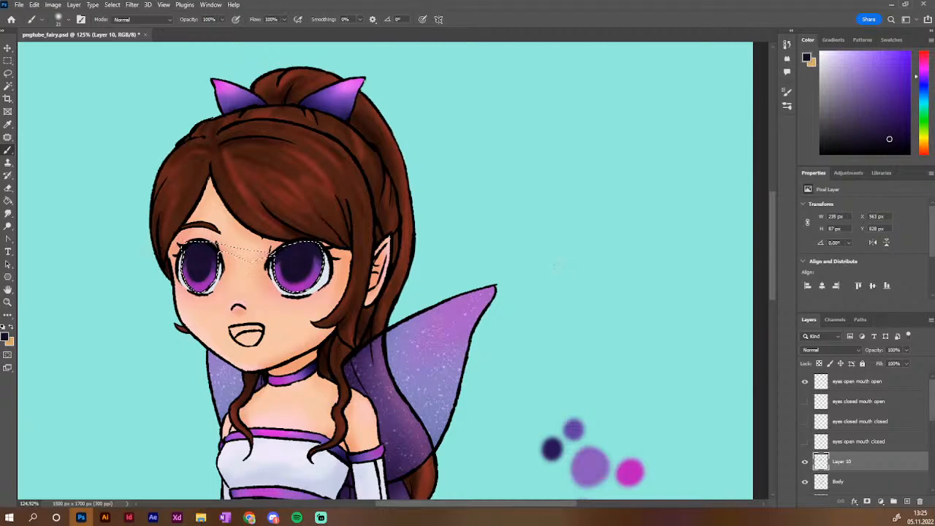
Brighten the lower irises with magenta from the swatch and deepen the upper irises with near-black
alt+click(633, 471)
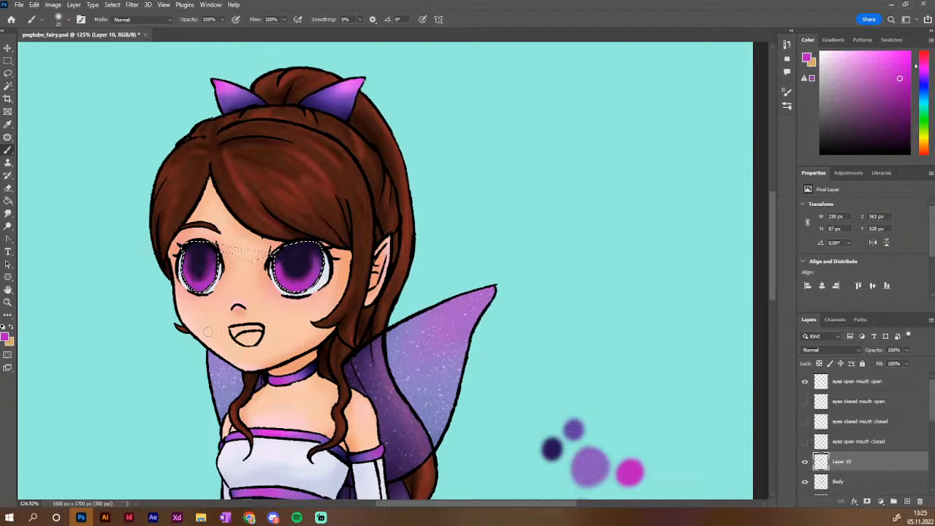
key(ctrl+z)
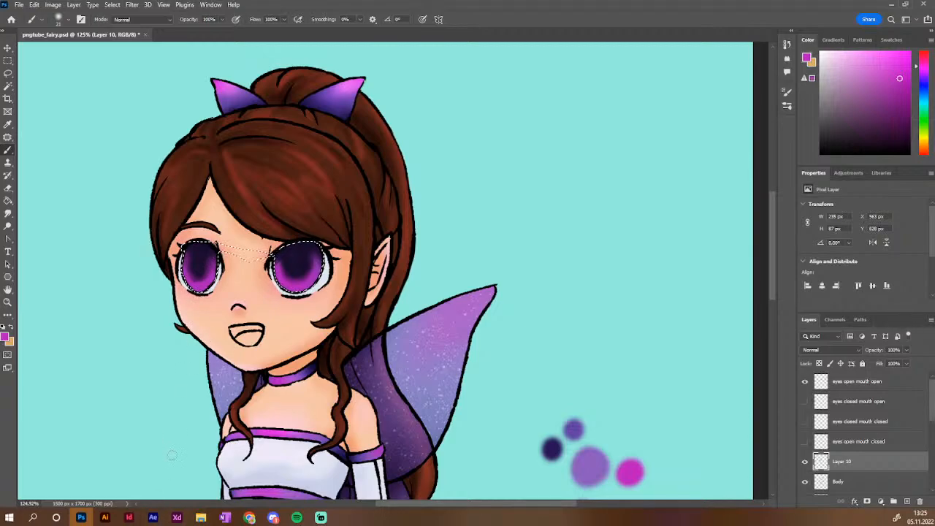
mouse_move(852, 119)
mouse_down()
mouse_move(888, 130)
mouse_move(862, 145)
mouse_up()
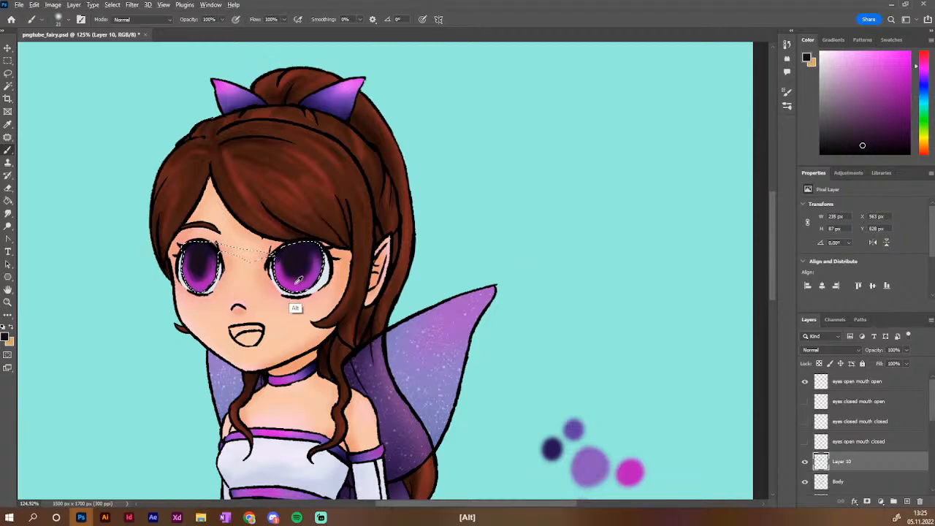
alt+click(334, 244)
Add light pink highlights along the lower part of both irises with a much smaller brush, undoing the last stroke
click(860, 62)
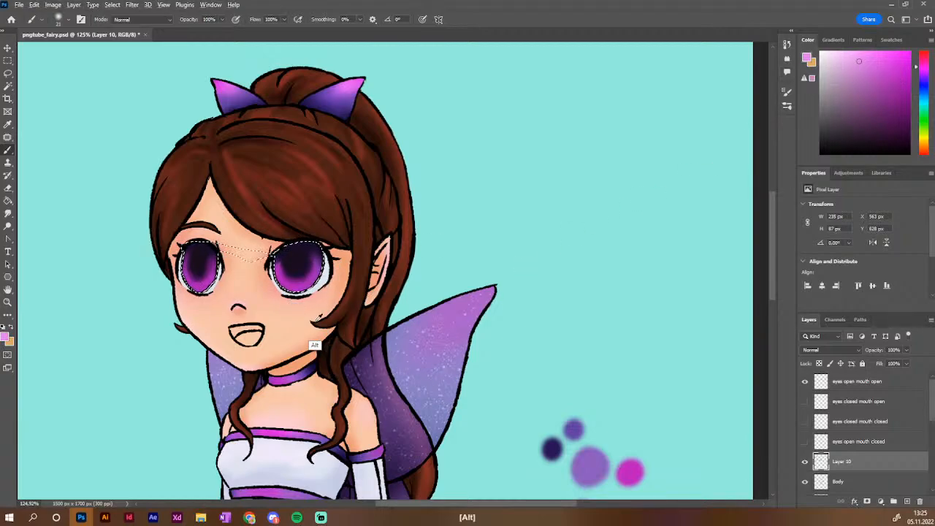
alt+right_click(315, 322)
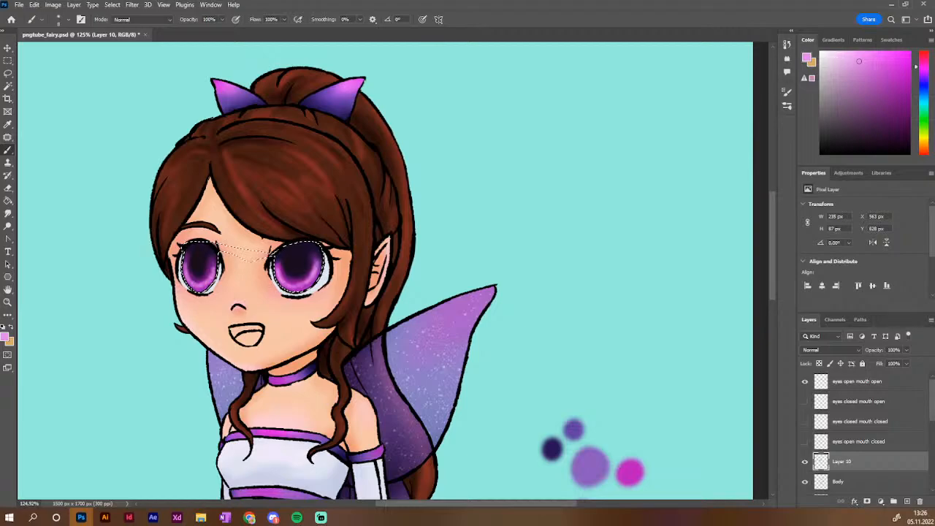
alt+right_click(304, 285)
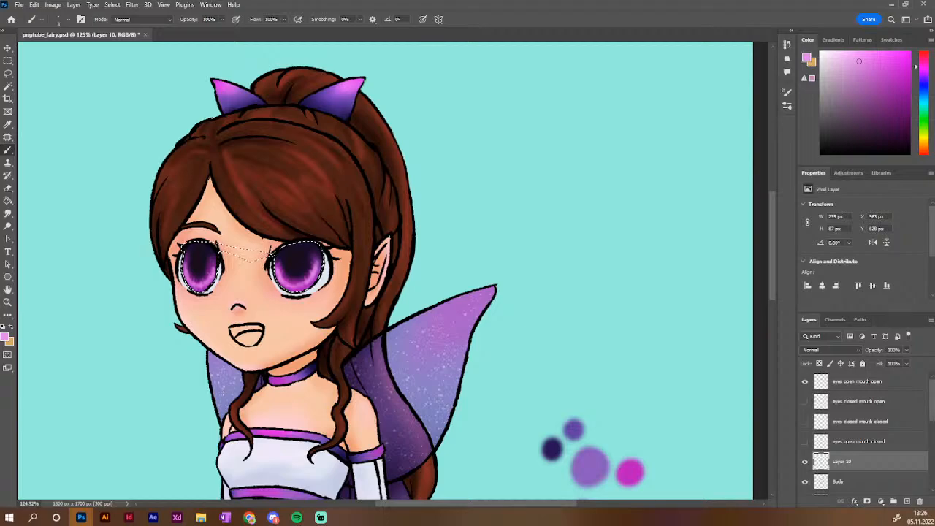
key(ctrl+z)
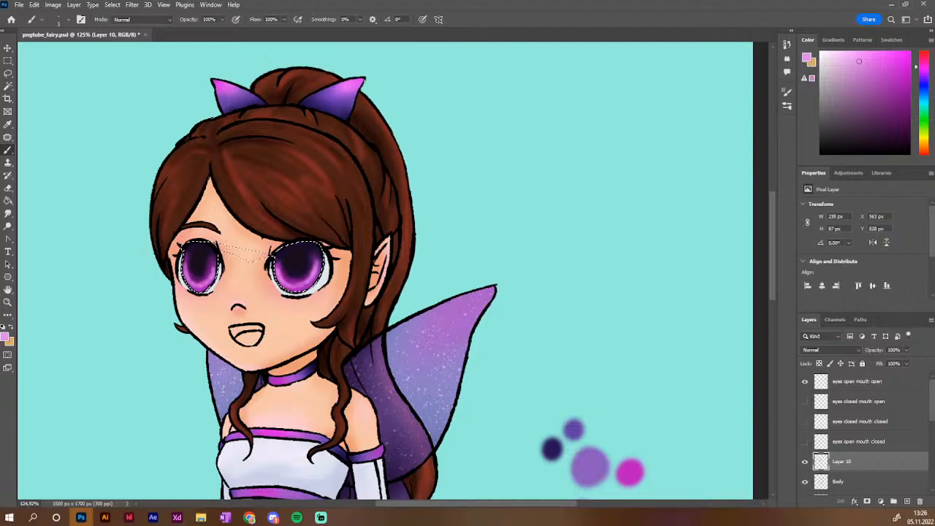
Paint round pale pink reflections low in both irises, replacing the brighter pink and near-white trial spots
click(880, 67)
alt+right_click(193, 274)
key(ctrl+z)
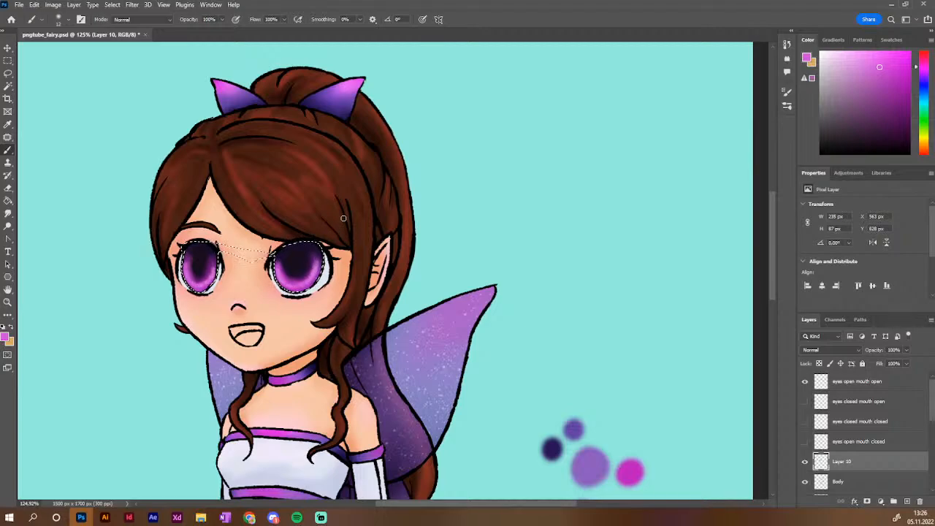
click(824, 54)
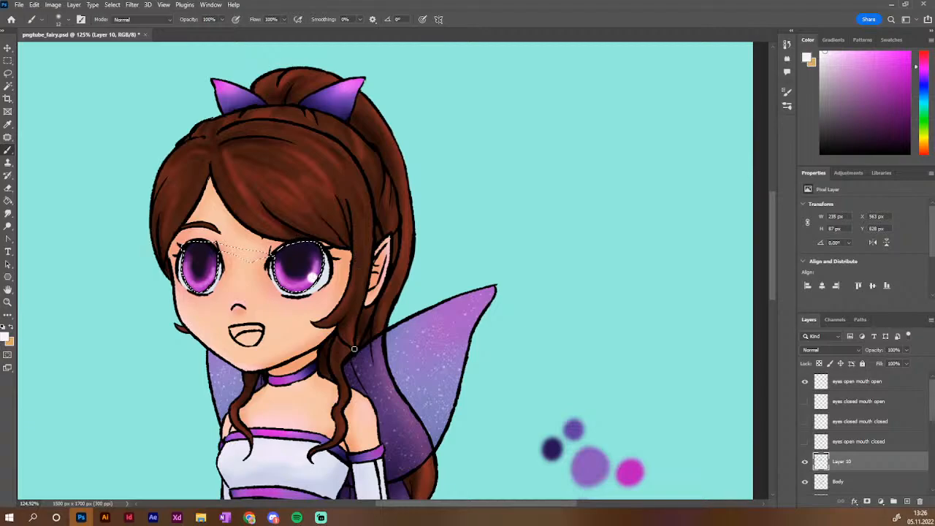
key(ctrl+z)
click(832, 56)
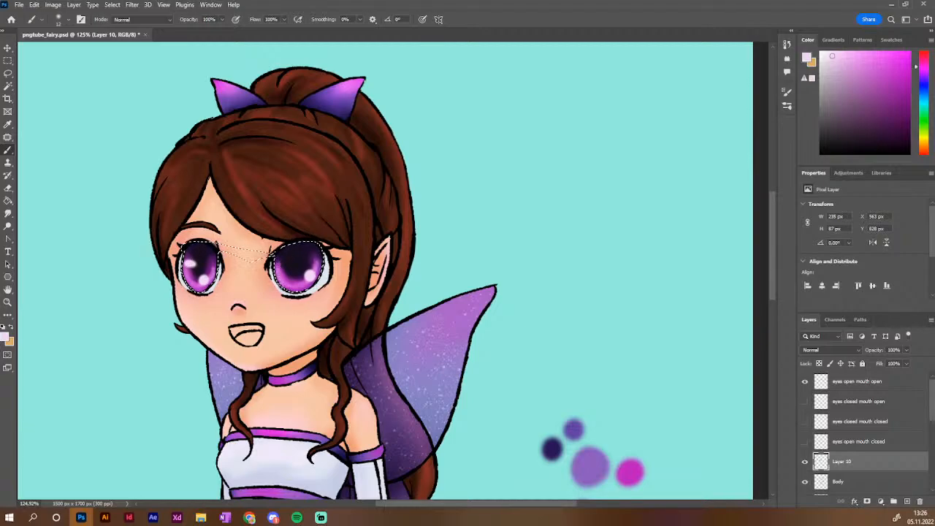
key(ctrl+z)
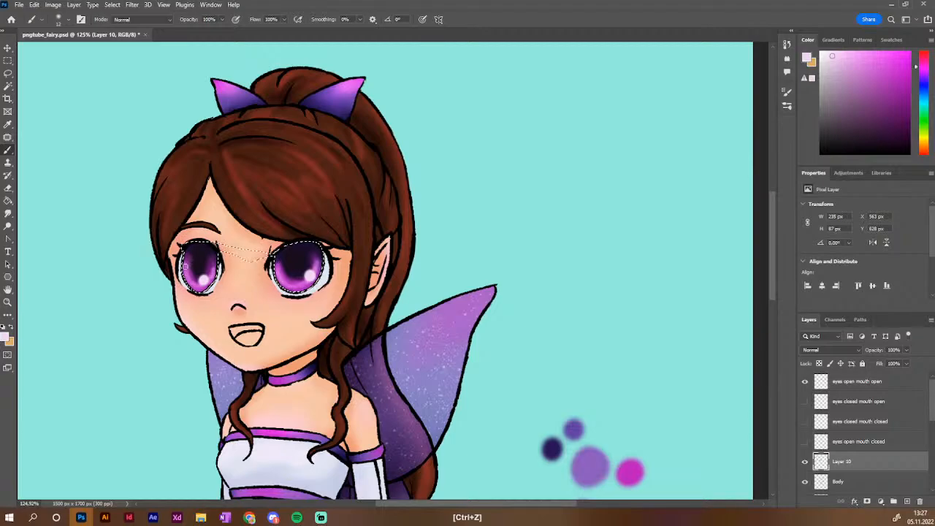
Add small pale pink oval and dot highlights to both irises with a finer brush, undoing and redrawing them to match
alt+right_click(187, 268)
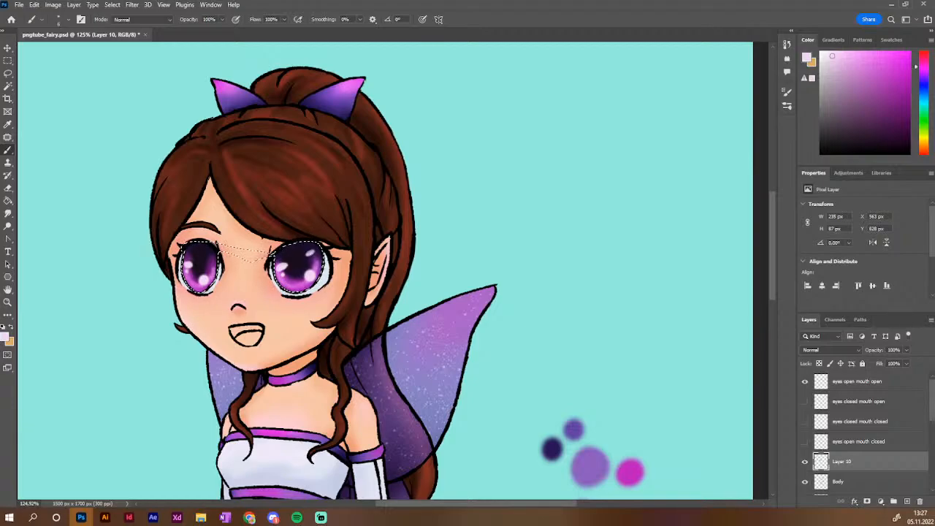
key(ctrl+z)
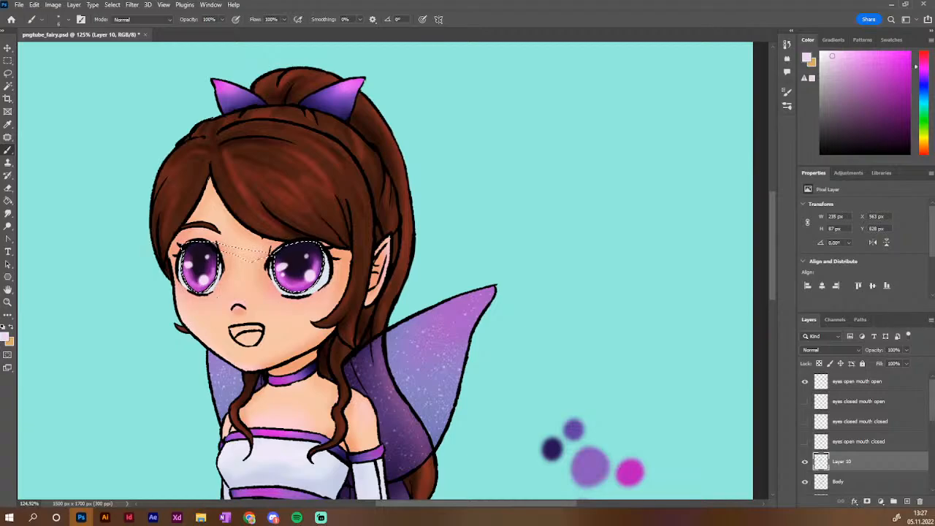
key(ctrl+z)
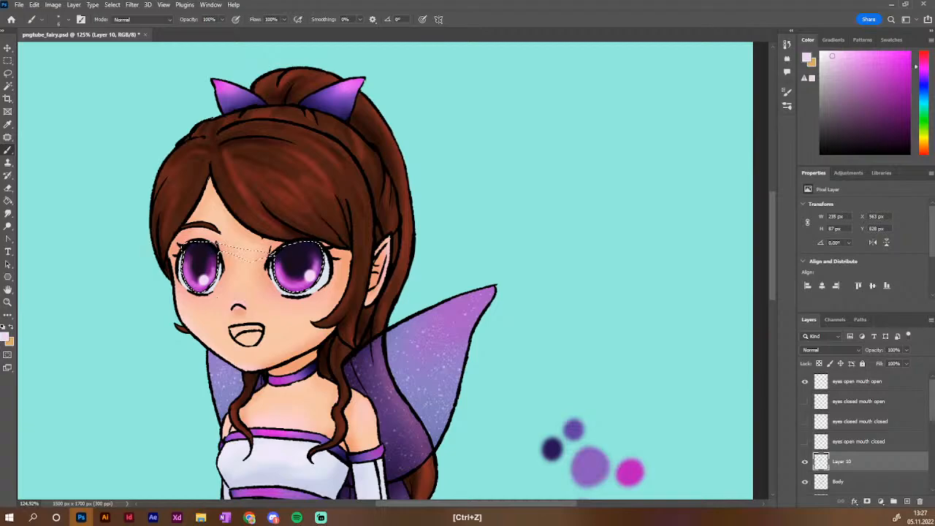
key(ctrl+z)
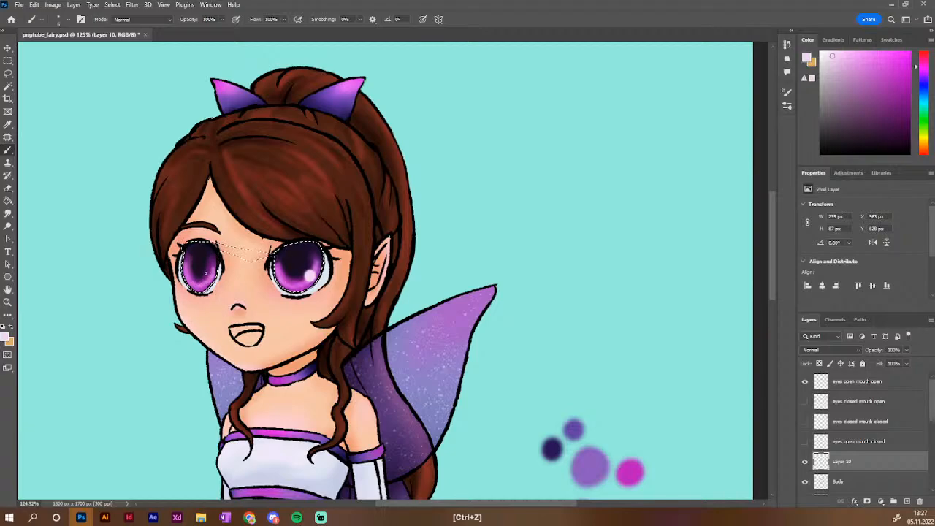
click(205, 273)
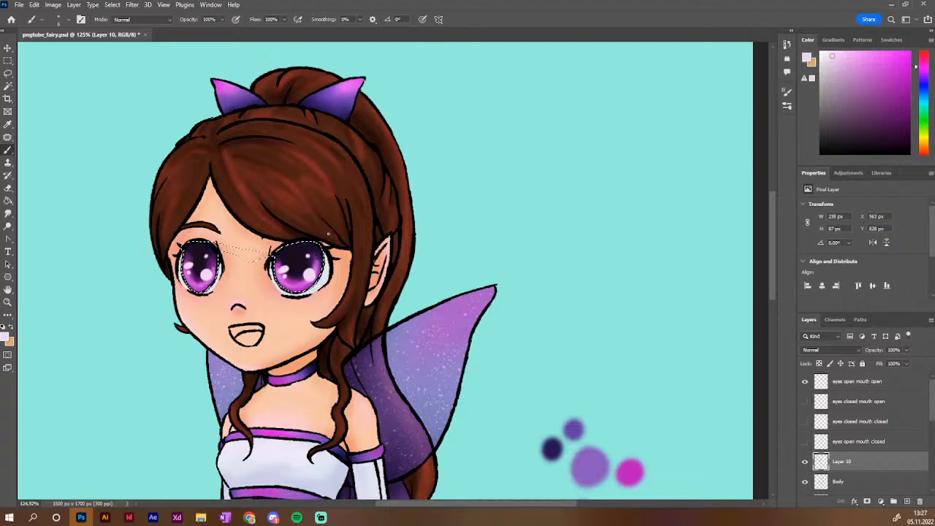
key(ctrl+z)
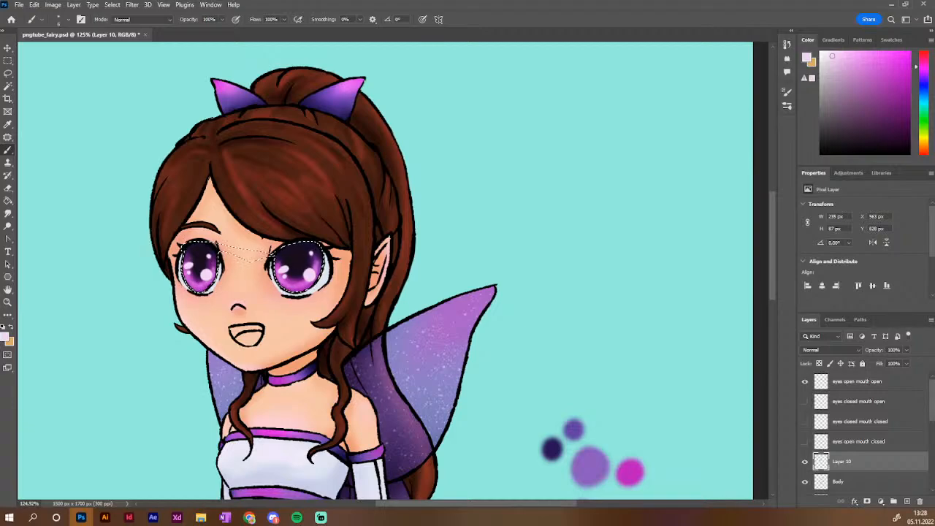
Invert the iris selection and brighten the whites of both eyes with a near-white tint
click(8, 73)
right_click(299, 336)
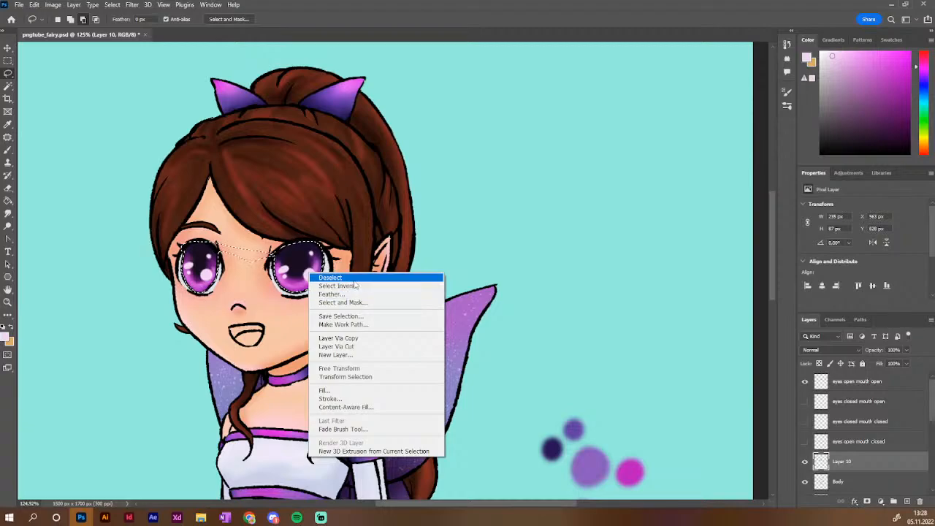
click(355, 286)
key(b)
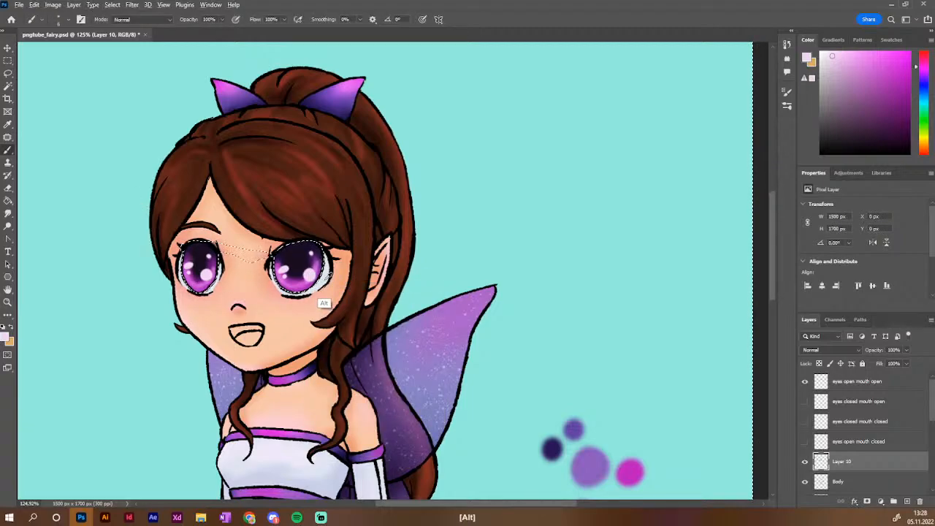
alt+click(319, 287)
click(827, 55)
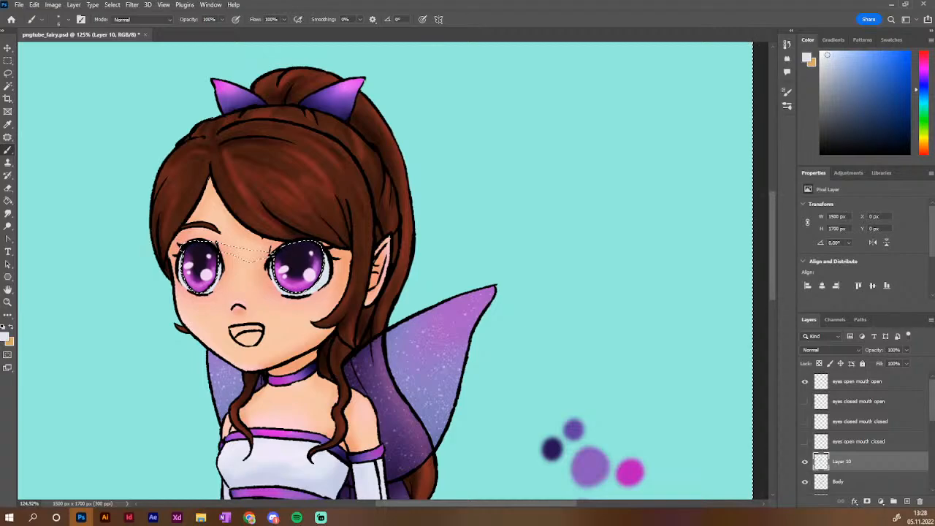
click(825, 53)
Colour the eyebrow with dark and reddish browns sampled from the hair
key(alt)
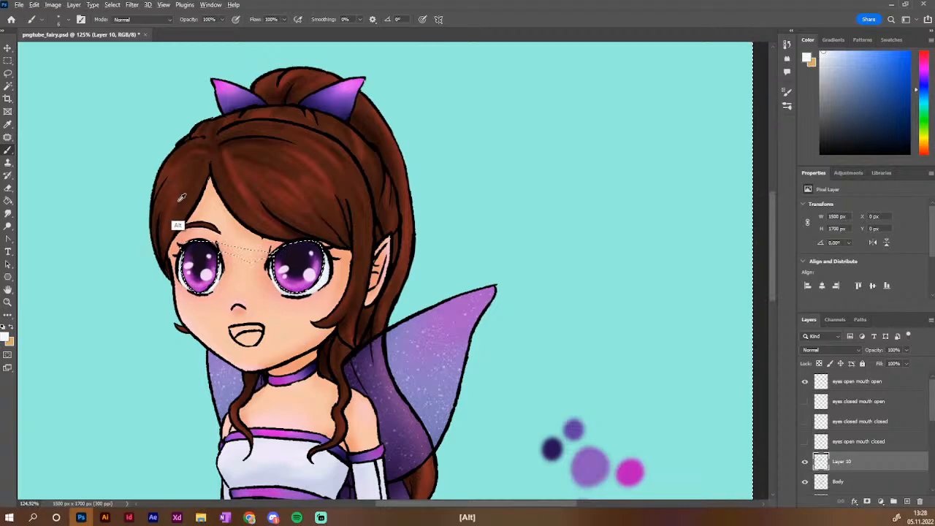
alt+click(214, 154)
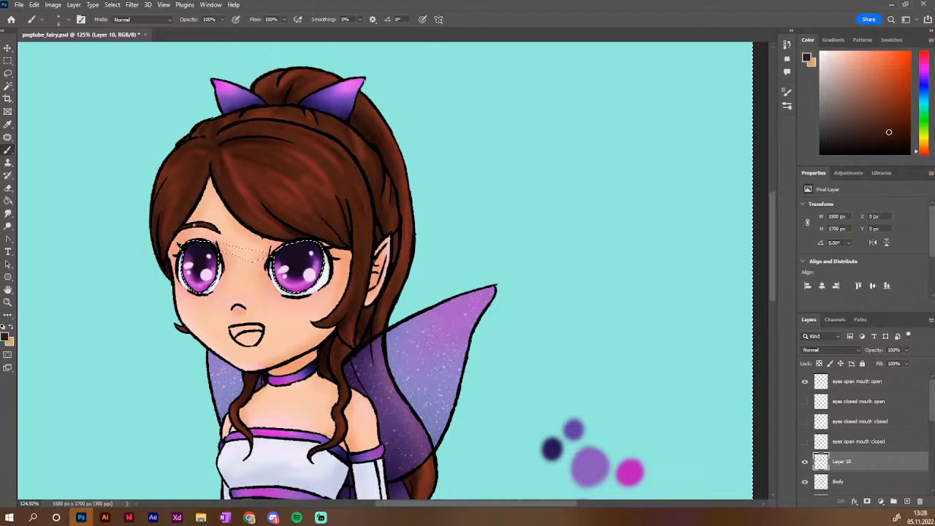
key(alt)
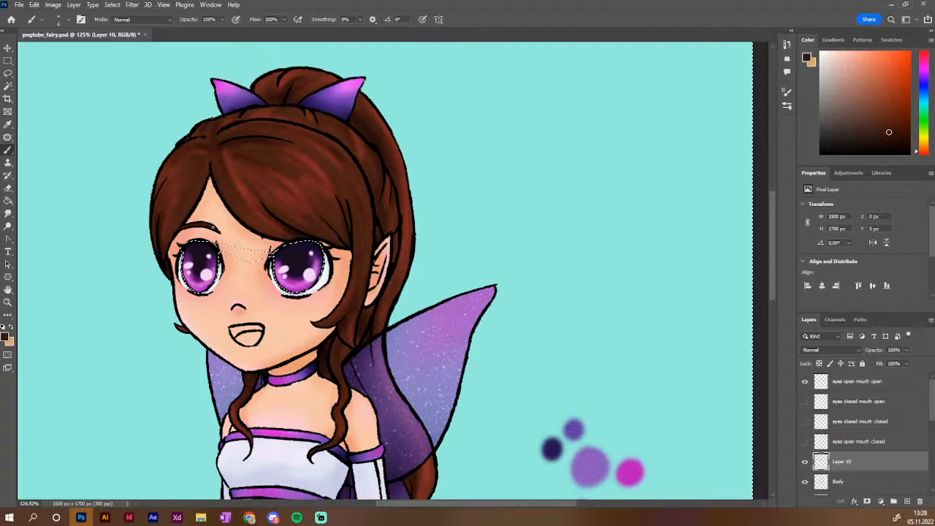
alt+click(242, 186)
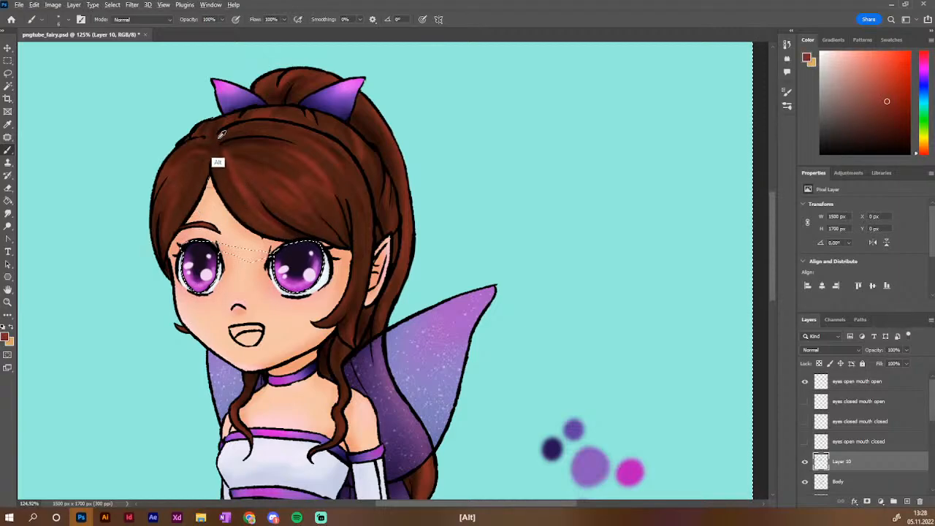
alt+click(203, 153)
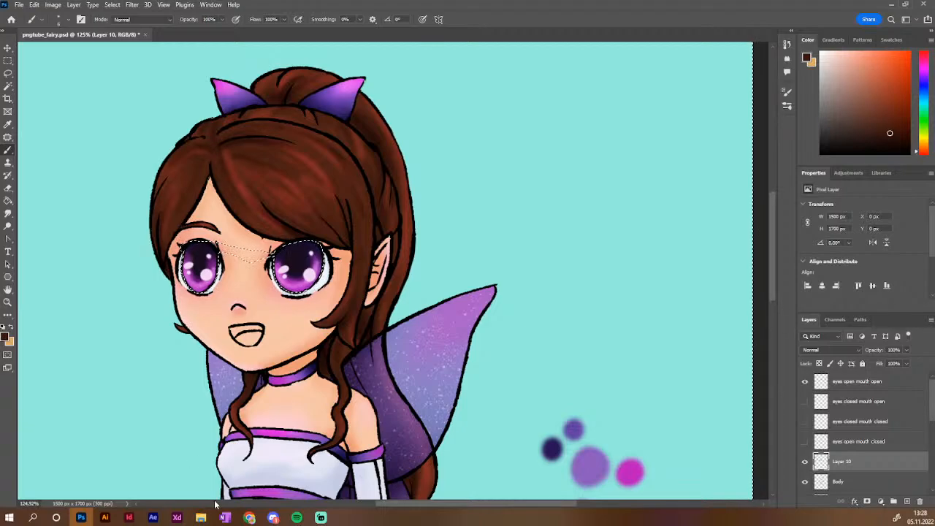
Add a new layer above Layer 10 and clear the eye selection
click(907, 502)
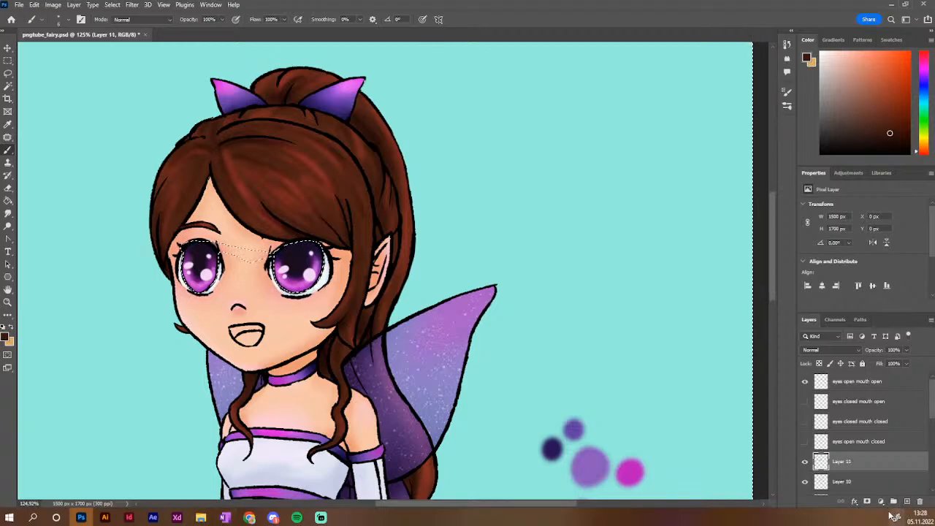
click(8, 60)
key(ctrl+d)
click(7, 316)
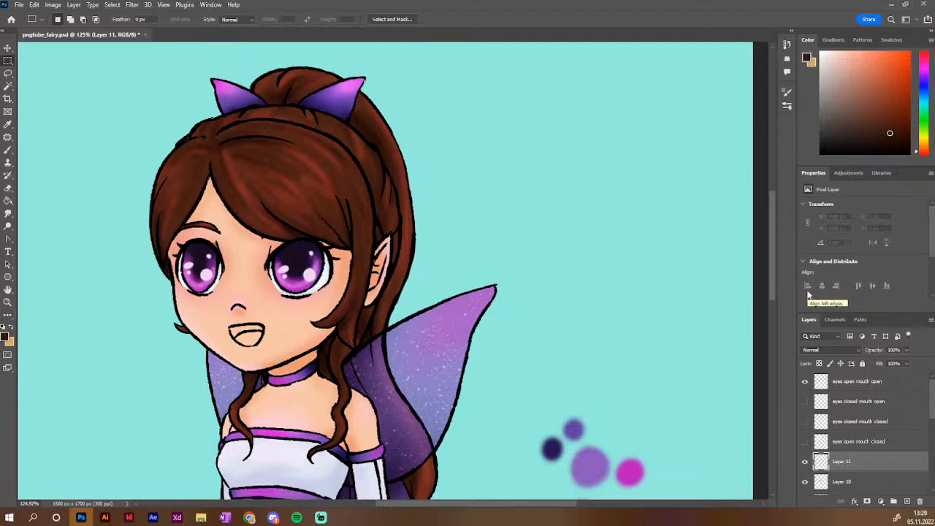
Fill the open mouth with dark raspberry, undoing the first strokes and repainting with the Hard Round Pressure Size brush
key(b)
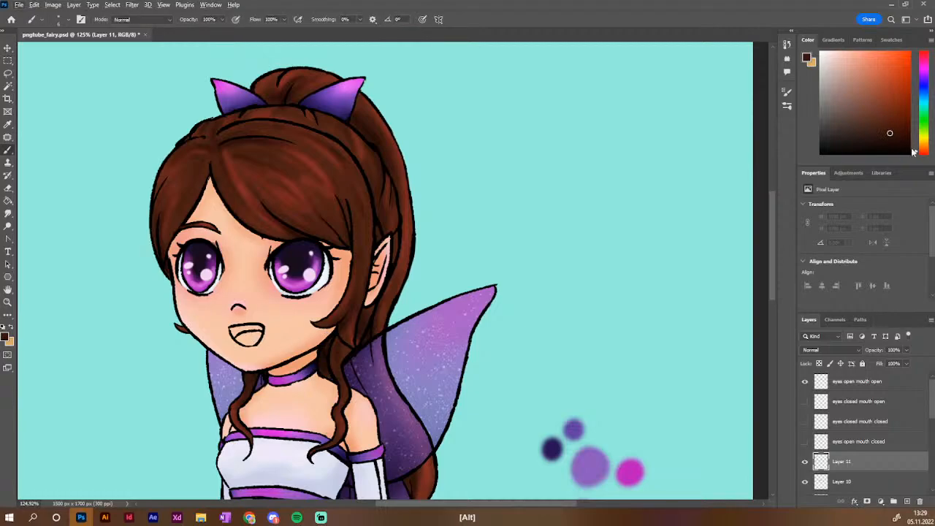
drag(927, 155, 924, 57)
click(889, 114)
mouse_move(248, 332)
mouse_down()
mouse_move(233, 332)
mouse_move(258, 333)
mouse_up()
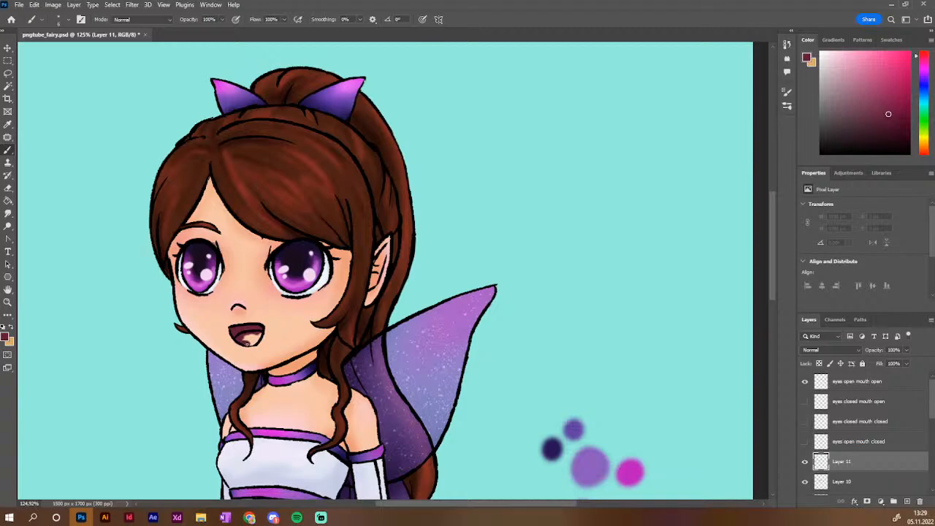
key(ctrl+z)
key(ctrl+z)
key(ctrl+z)
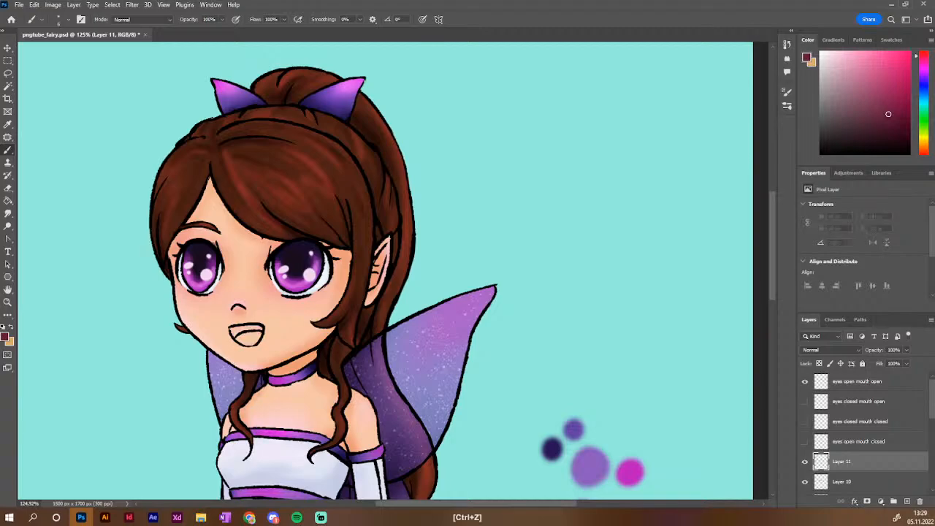
click(787, 105)
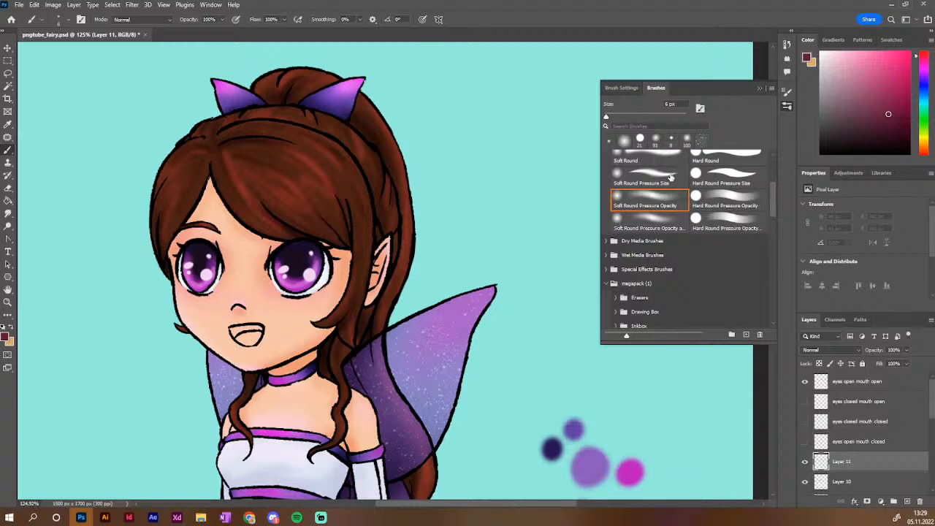
click(787, 105)
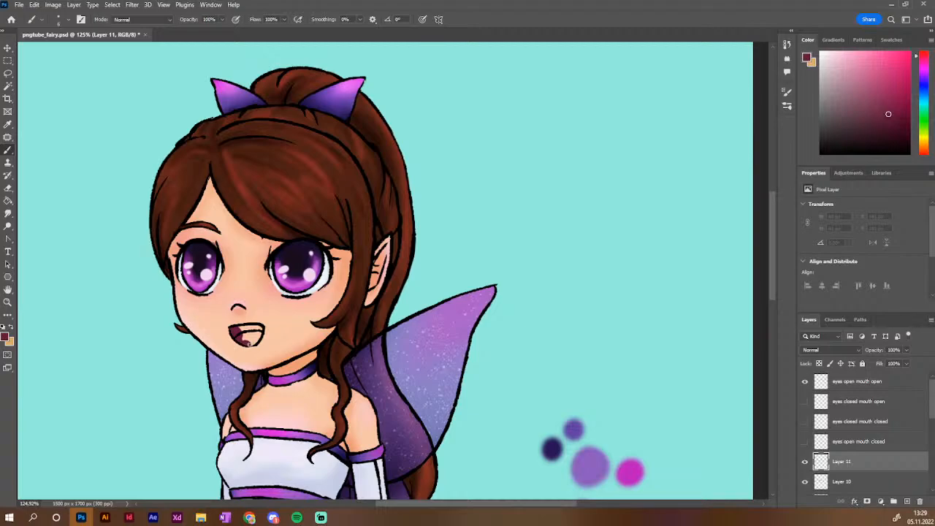
mouse_move(254, 342)
mouse_down()
mouse_move(260, 328)
mouse_move(249, 328)
mouse_up()
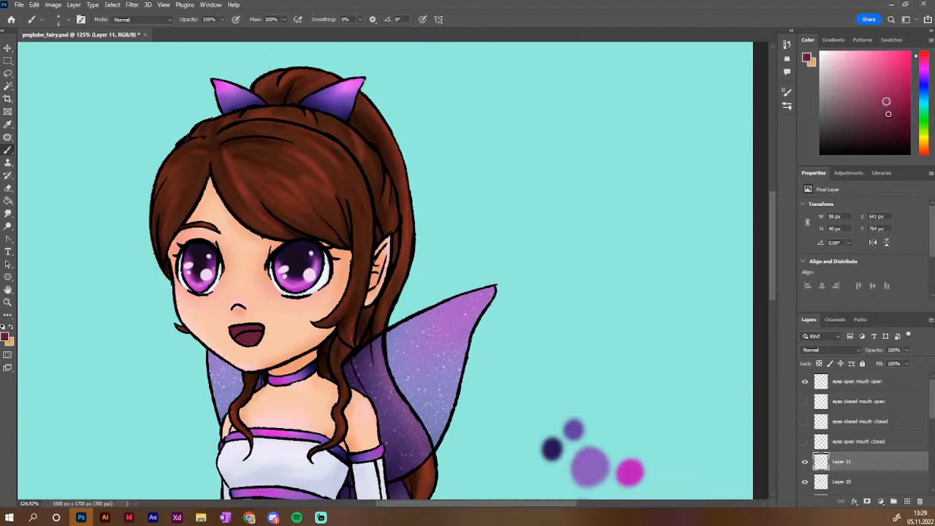
Paint the tongue in a brighter red in the lower part of the mouth
drag(923, 57, 922, 53)
drag(889, 99, 890, 87)
click(888, 114)
Shade the mouth and tongue softly with a darker raspberry using the Soft Round Pressure Opacity and Flow brush
click(897, 122)
click(789, 107)
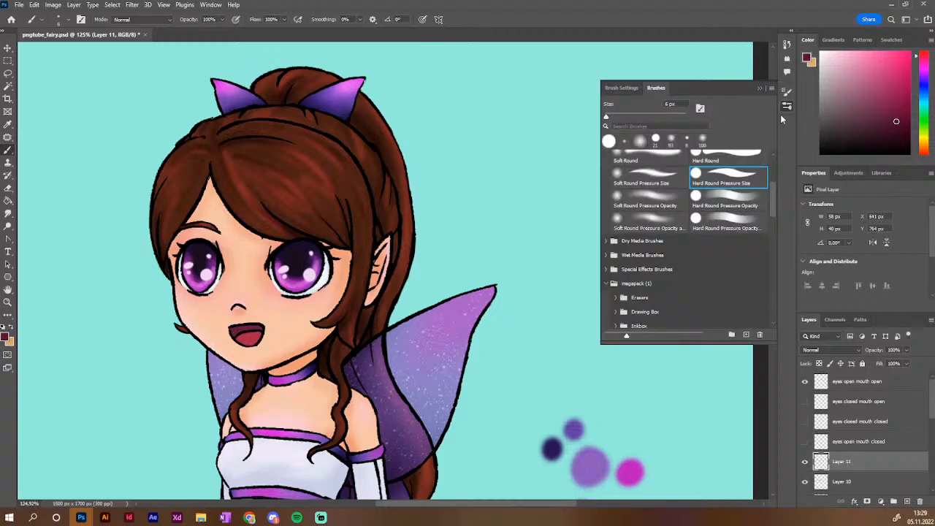
click(659, 220)
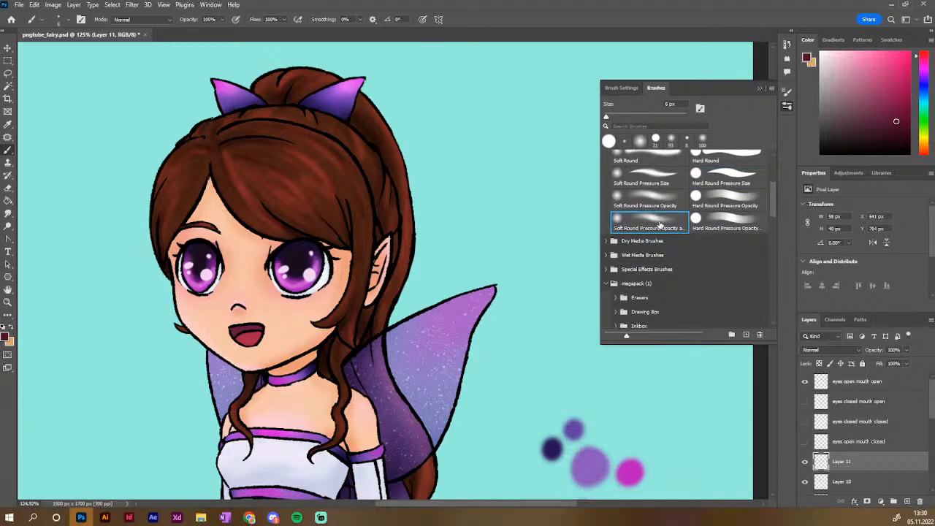
click(788, 107)
click(789, 107)
click(788, 106)
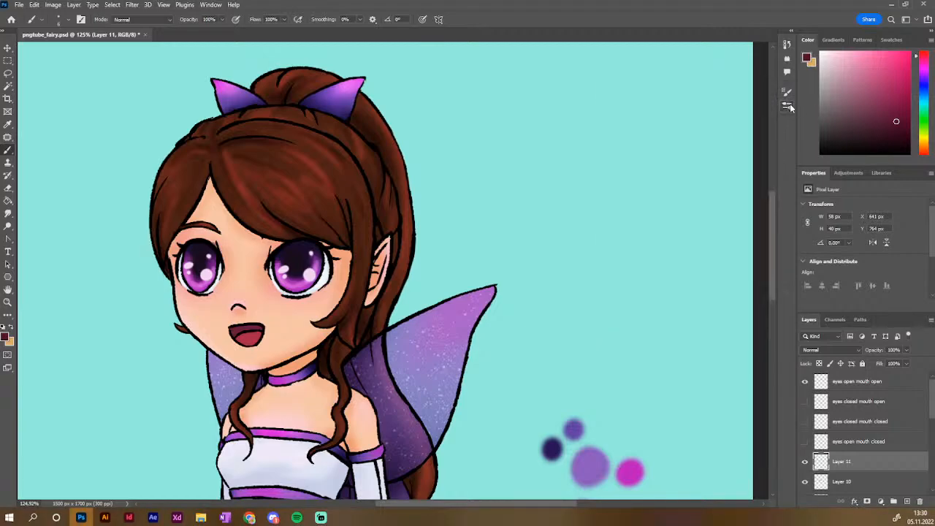
click(232, 335)
alt+right_click(238, 337)
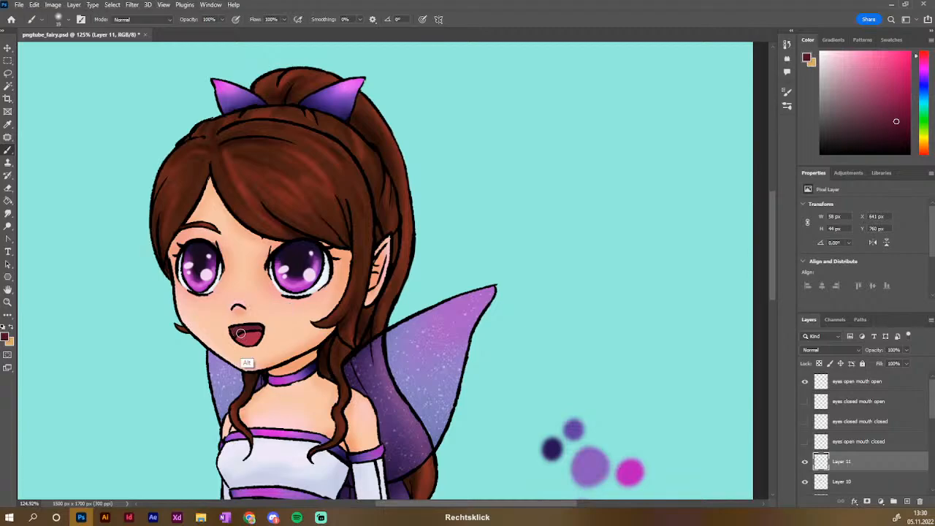
alt+right_click(237, 338)
drag(237, 340, 253, 339)
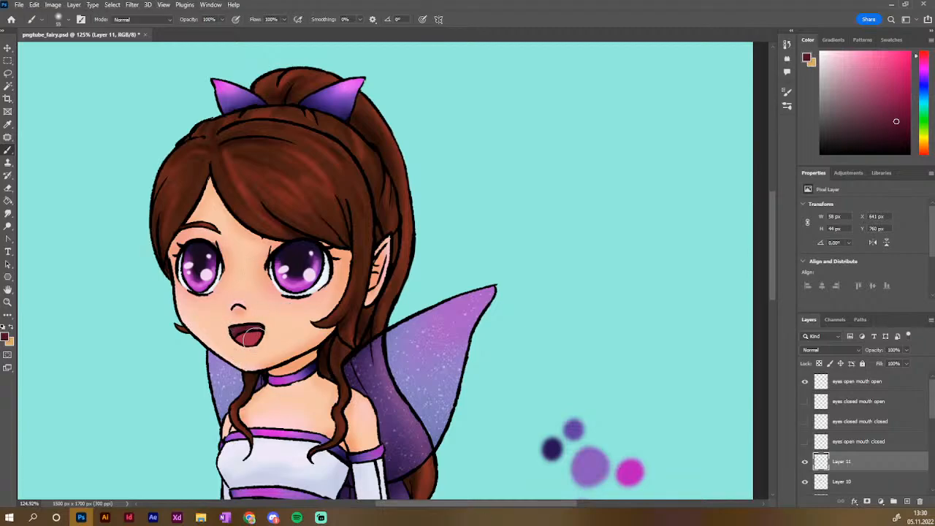
Undo the last tongue shading and deepen the mouth above the tongue with a near-black raspberry and a smaller brush
alt+right_click(253, 337)
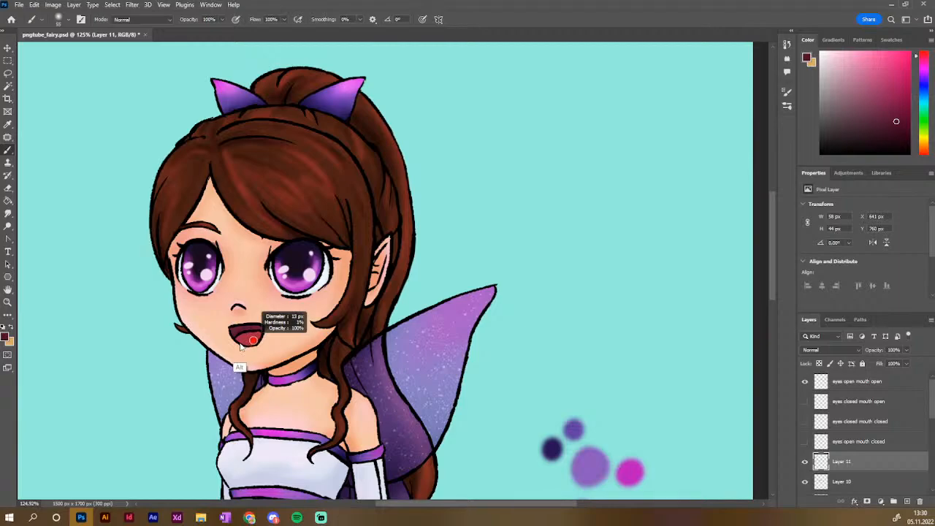
drag(252, 340, 245, 339)
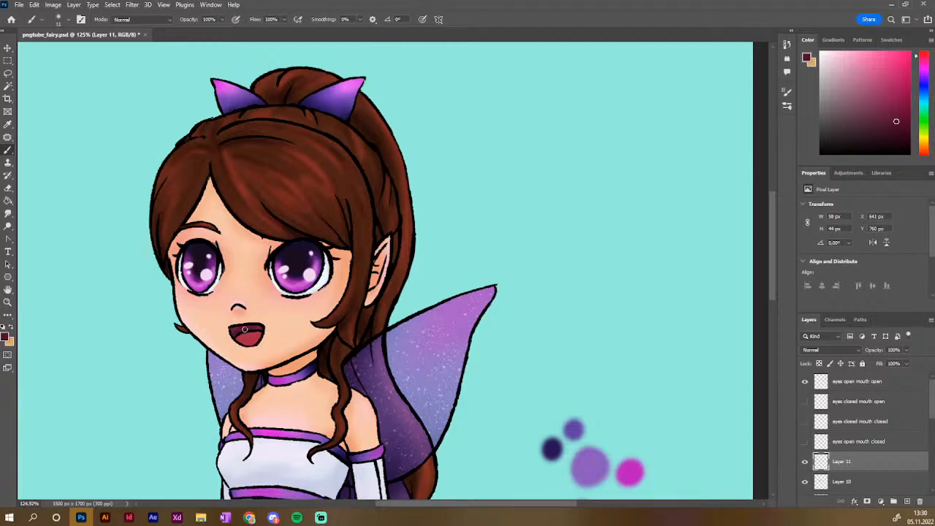
key(ctrl+z)
alt+right_click(249, 336)
click(899, 138)
drag(233, 331, 231, 330)
Refine the tongue with a deep red and a lighter pink based on its sampled colour
click(890, 88)
click(896, 99)
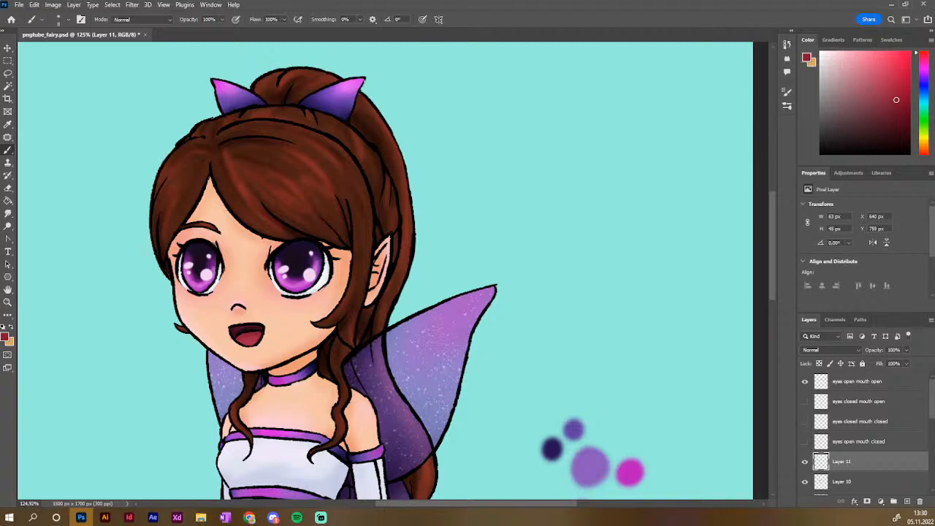
alt+click(247, 338)
scroll(278, 323, down, 2)
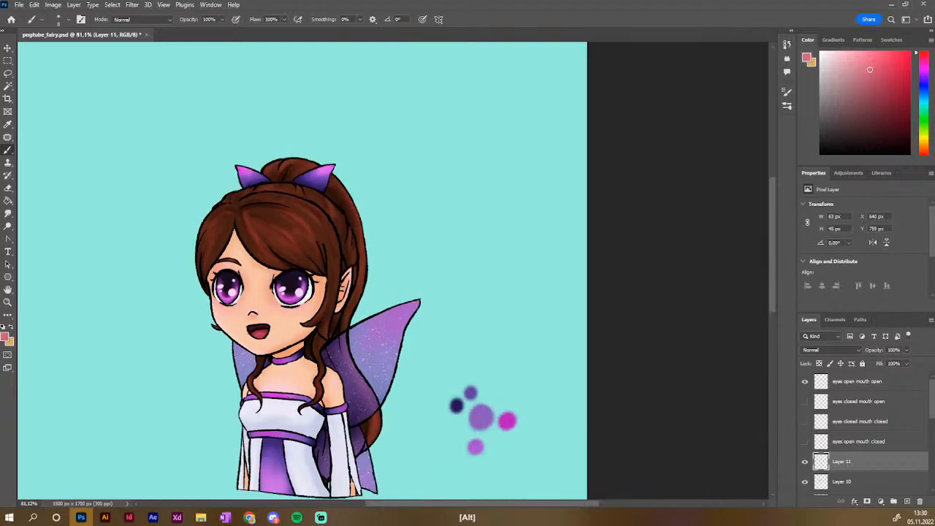
Add a new layer above Layer 11 and switch the visible expression from eyes open mouth open to eyes closed mouth open, hiding Layer 10
click(907, 502)
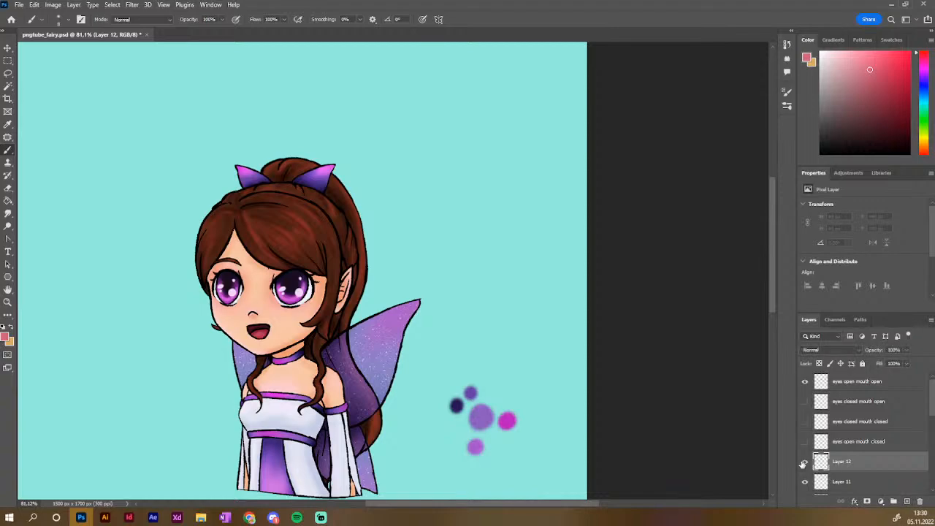
click(805, 381)
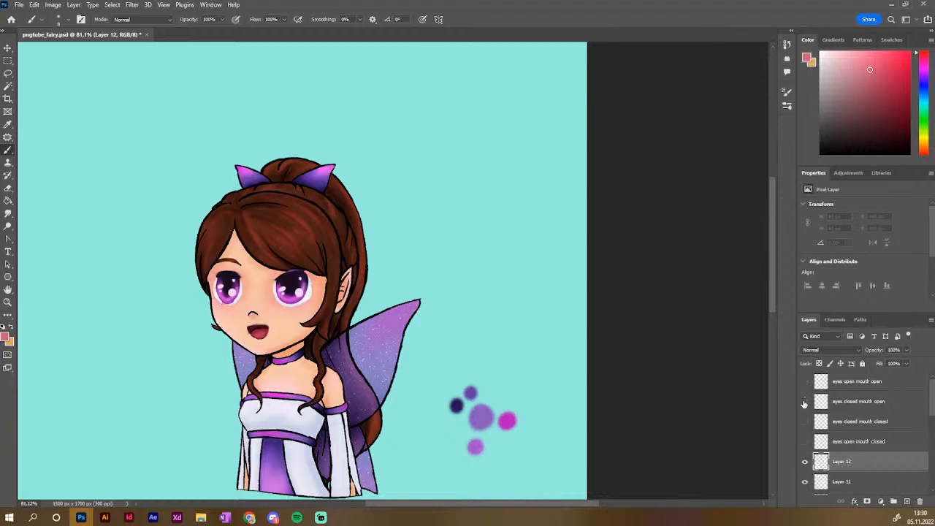
click(805, 402)
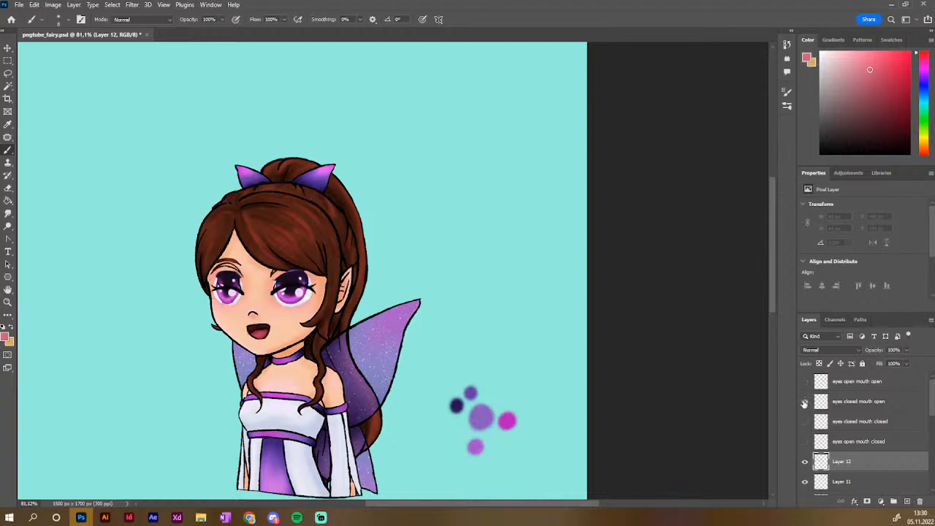
click(805, 483)
click(806, 482)
scroll(805, 471, down, 1)
click(807, 483)
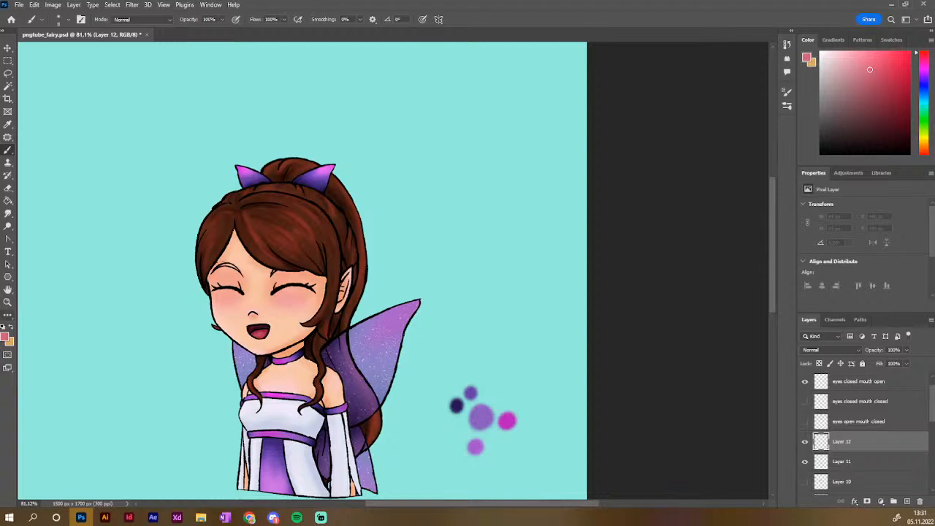
scroll(228, 262, up, 5)
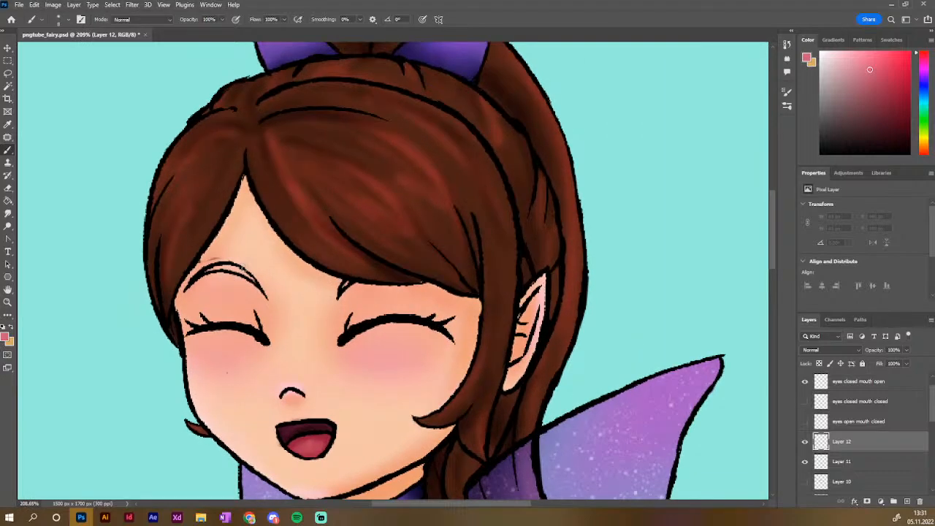
Try to erase the stray marks above the eyebrow on the eyes closed mouth open layer
click(862, 382)
key(e)
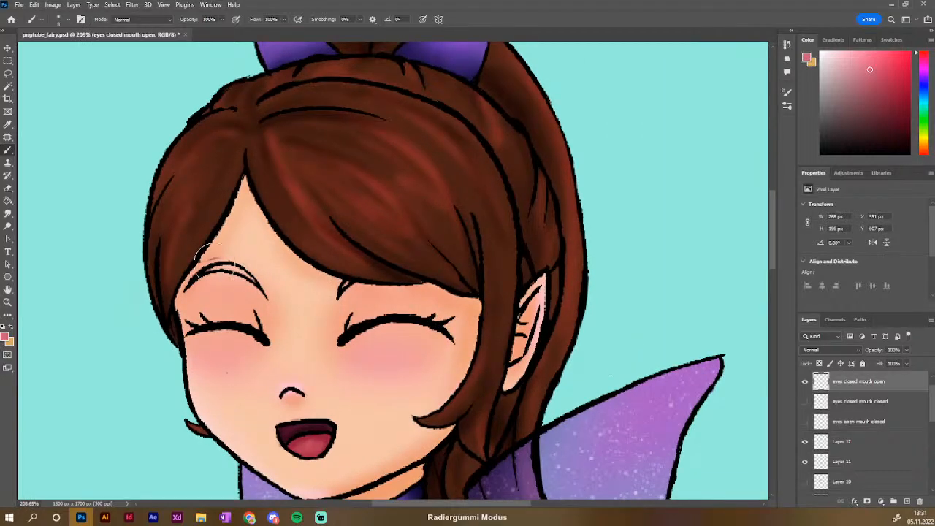
drag(209, 260, 205, 259)
key(ctrl+z)
Retouch the skin around the eyebrow on Layer 3 with a smaller brush and skin tones sampled from the face
drag(931, 415, 927, 482)
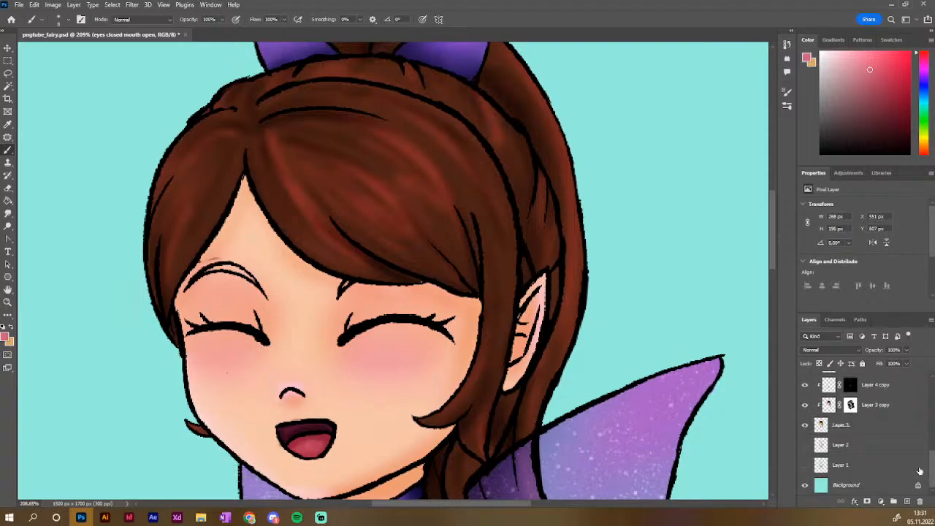
click(883, 430)
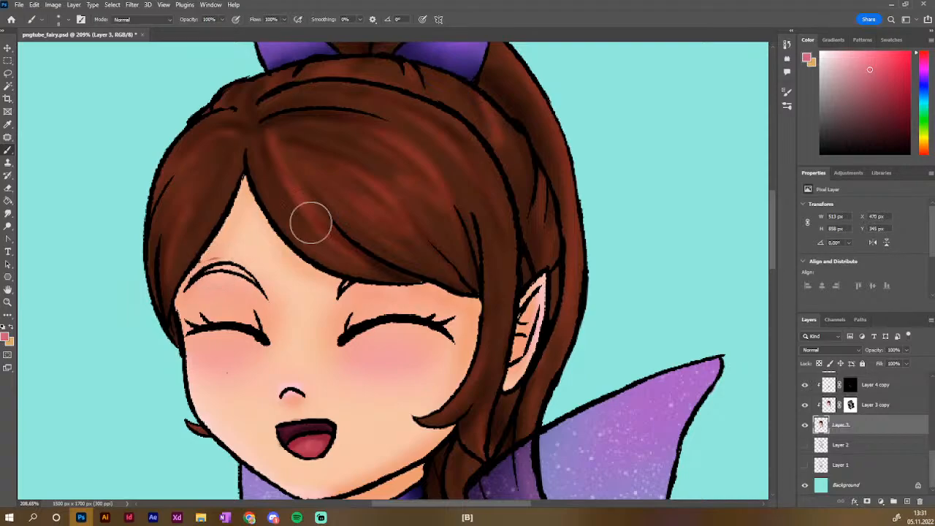
click(787, 106)
click(788, 108)
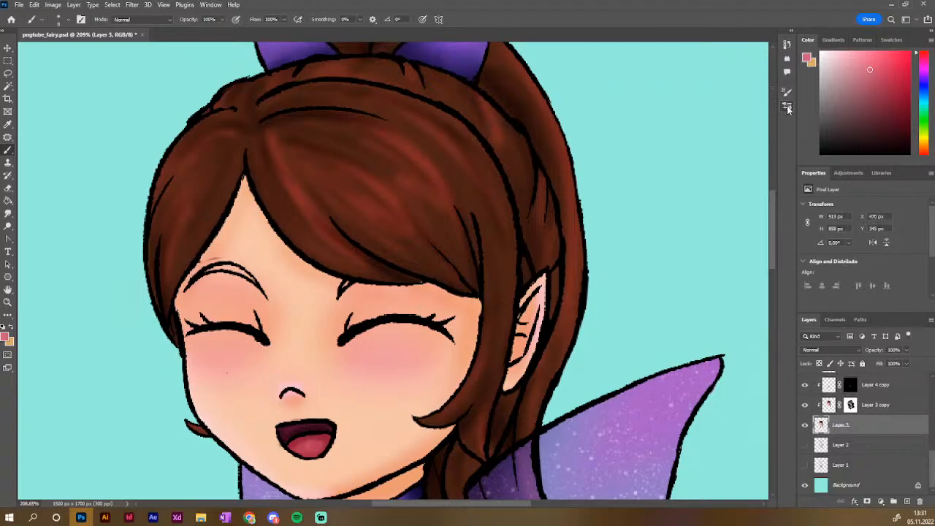
alt+right_click(228, 264)
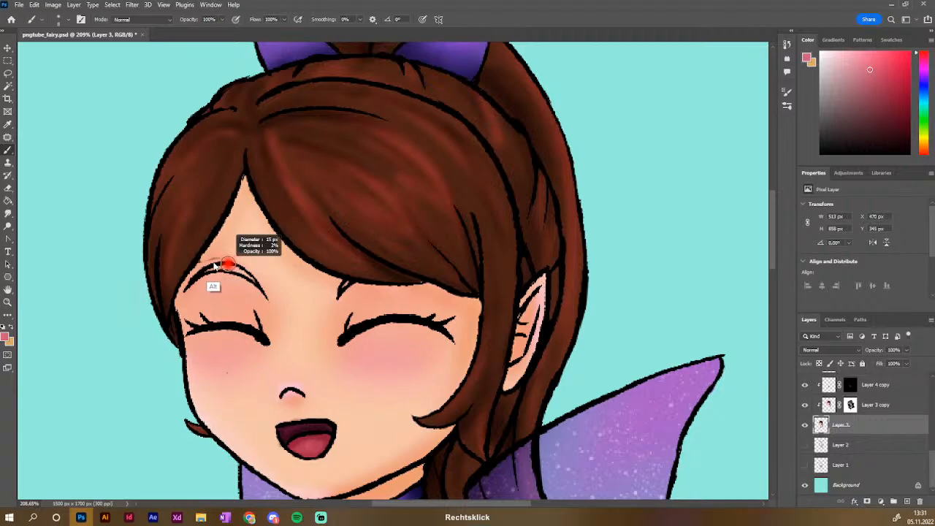
alt+right_click(232, 258)
alt+right_click(231, 258)
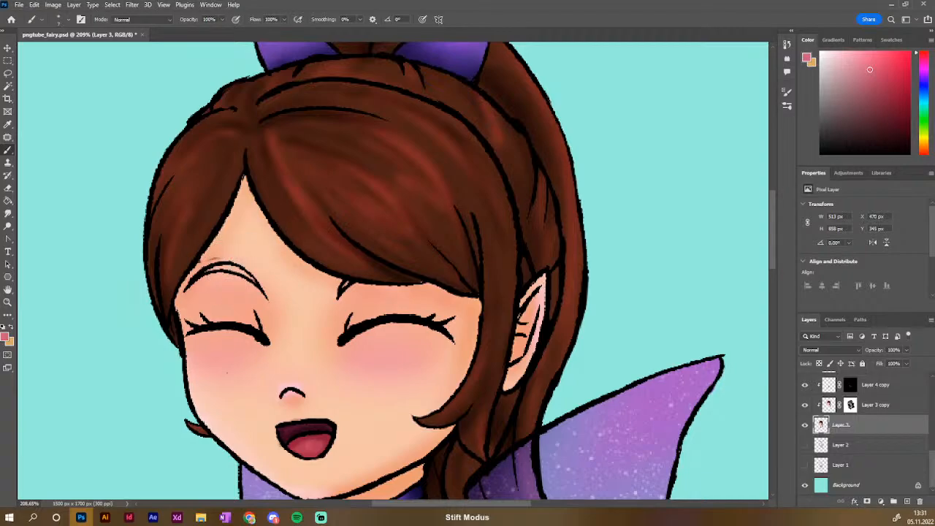
alt+click(224, 282)
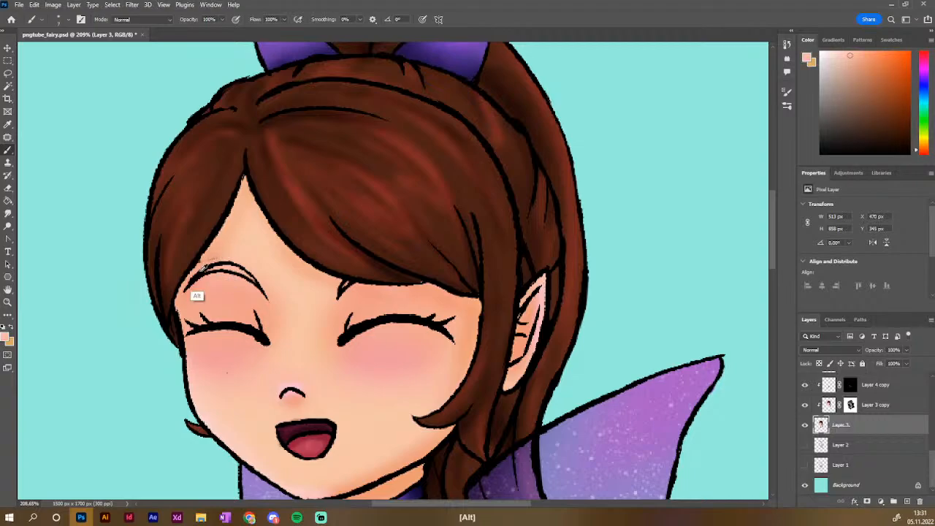
alt+click(195, 297)
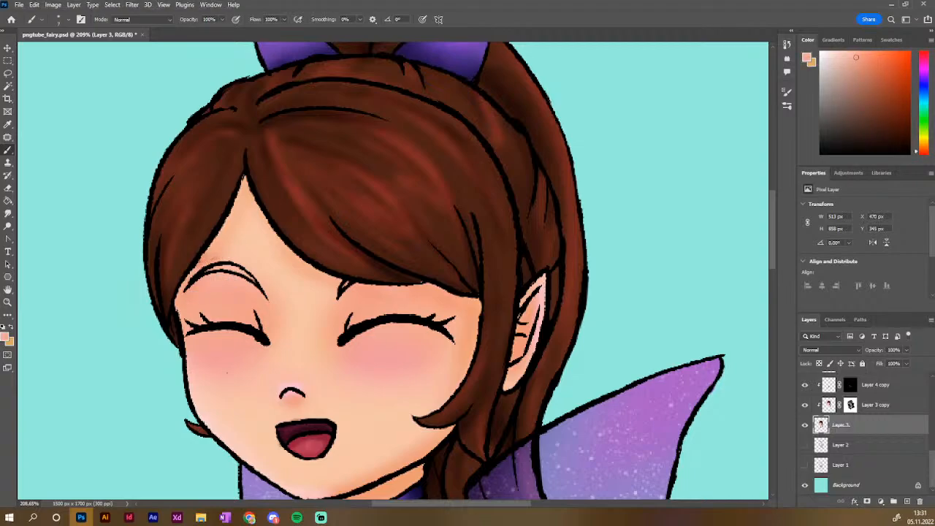
alt+click(314, 329)
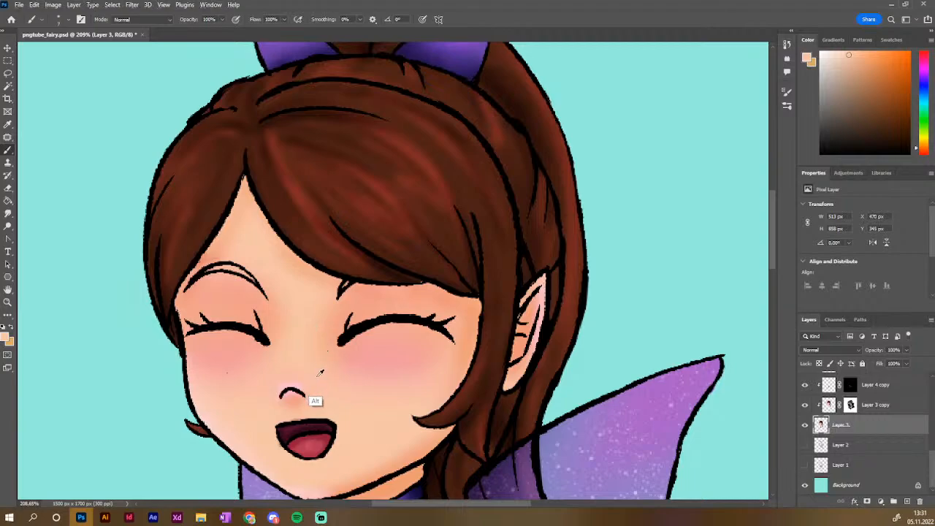
alt+click(325, 352)
Blend the skin above the eyebrow on Layer 3 using the Smudge tool with a small brush
click(7, 213)
alt+right_click(219, 252)
drag(220, 252, 200, 260)
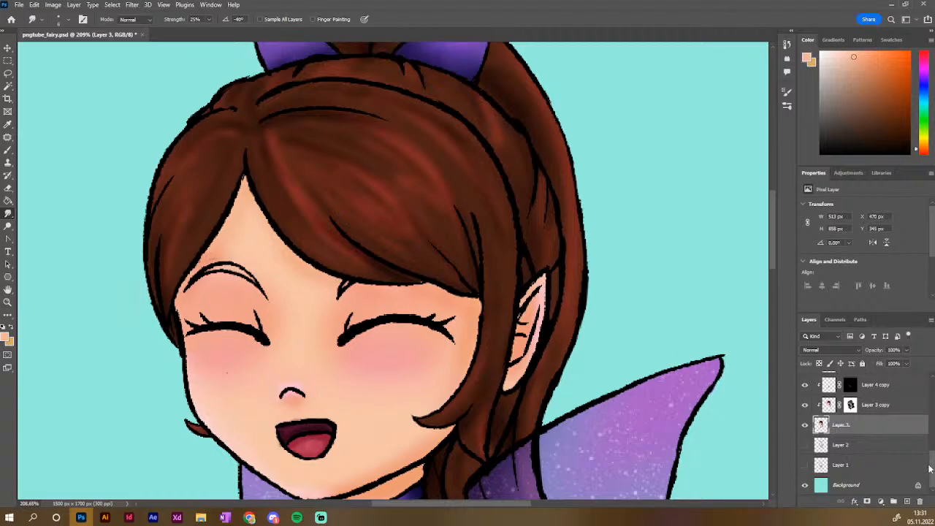
Try to smudge the marks around the eyebrow on the Body and eyes closed mouth open layers, undoing each attempt
scroll(863, 439, up, 5)
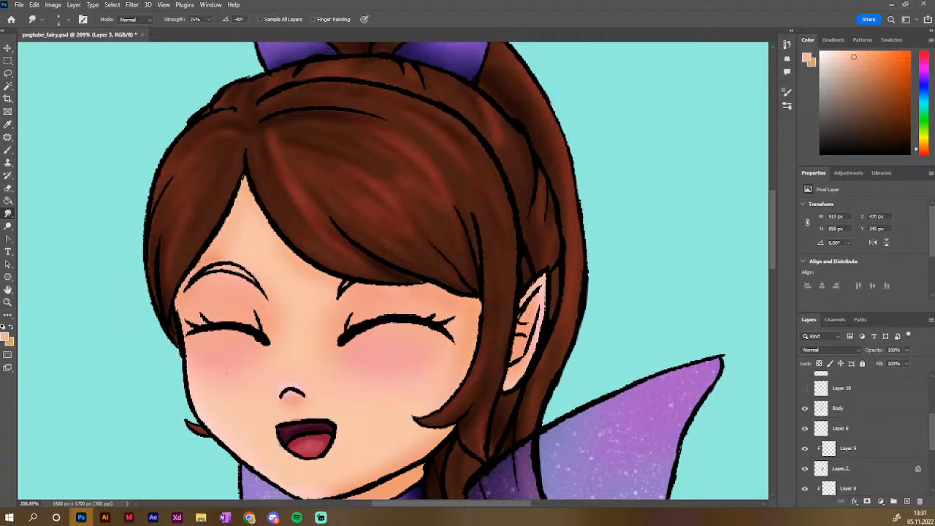
key(alt+Tab)
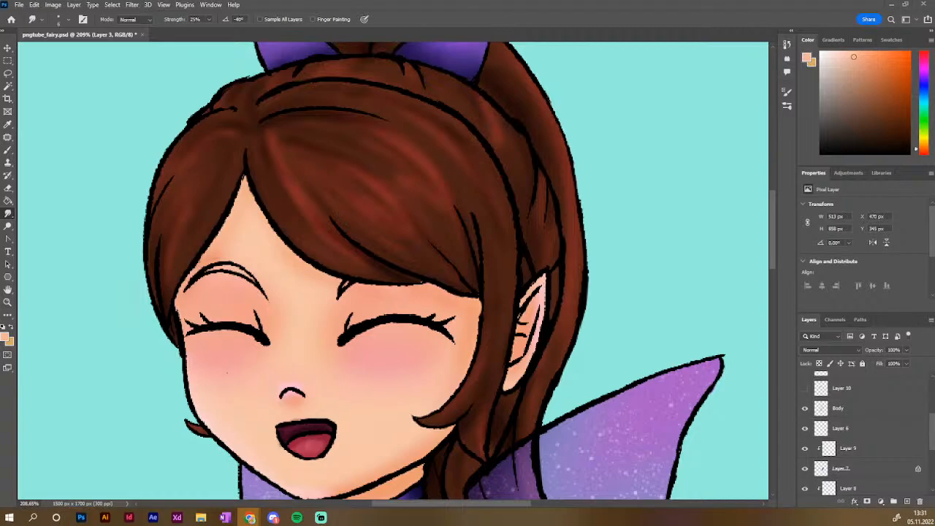
key(alt+Tab)
click(891, 411)
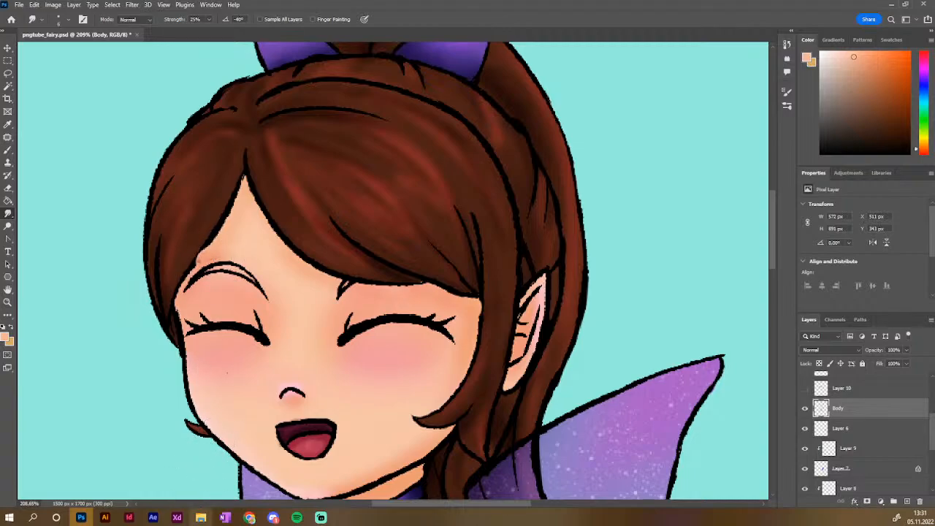
key(ctrl+z)
scroll(899, 427, up, 4)
click(884, 411)
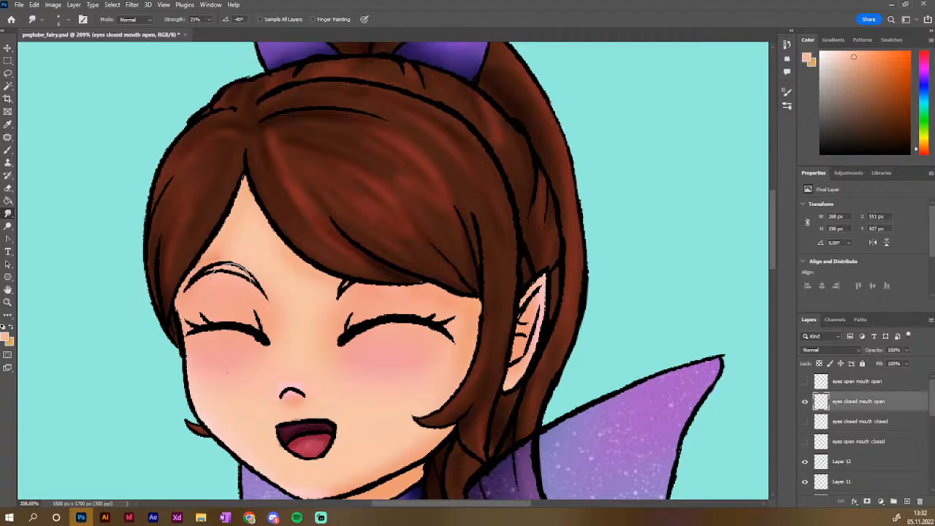
key(ctrl+z)
key(ctrl+z)
Check each layer from eyes closed mouth open down to Layer 3 copy by toggling visibility to locate the marks around the eyebrow
click(806, 402)
click(807, 402)
click(807, 402)
click(807, 402)
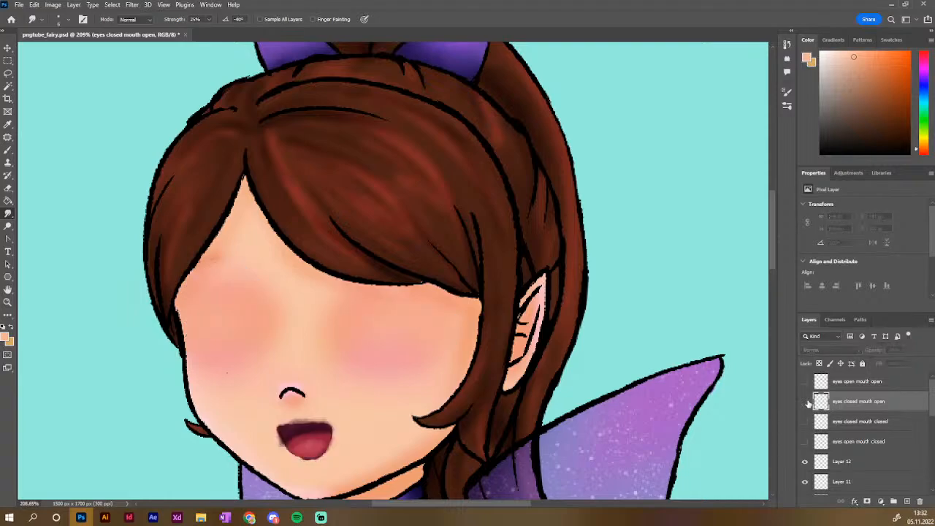
click(807, 401)
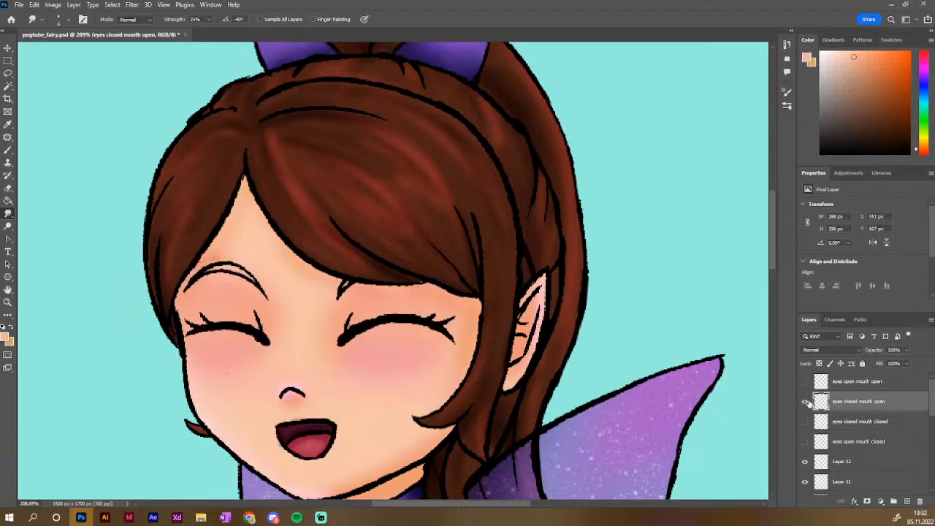
scroll(807, 402, down, 3)
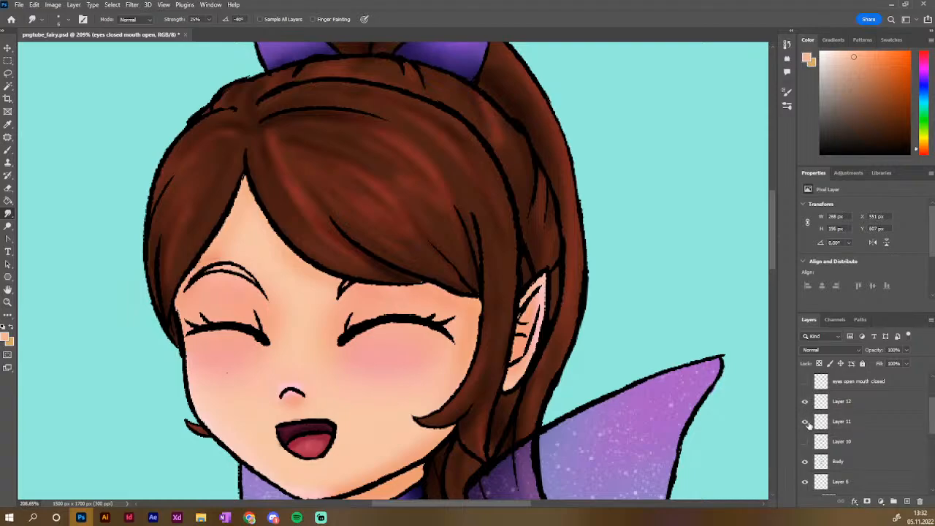
click(806, 422)
click(806, 422)
scroll(806, 422, down, 2)
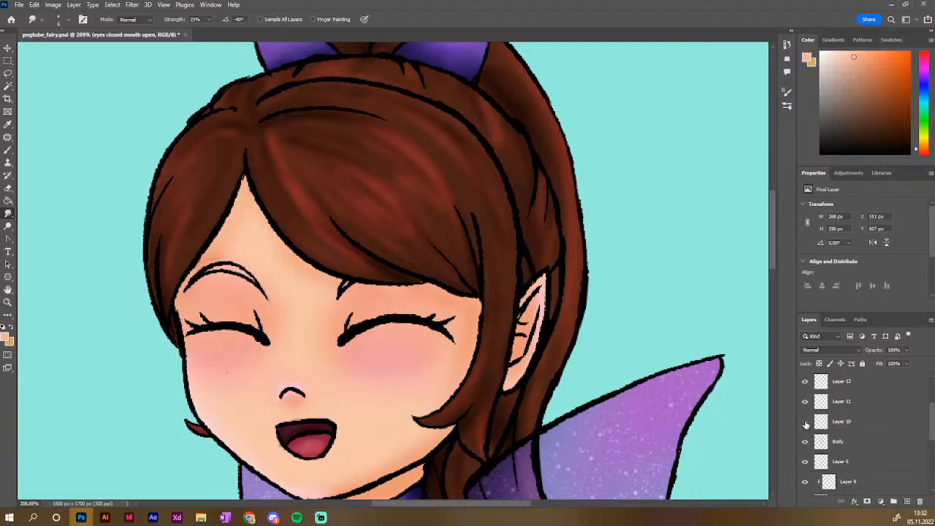
click(806, 422)
click(806, 422)
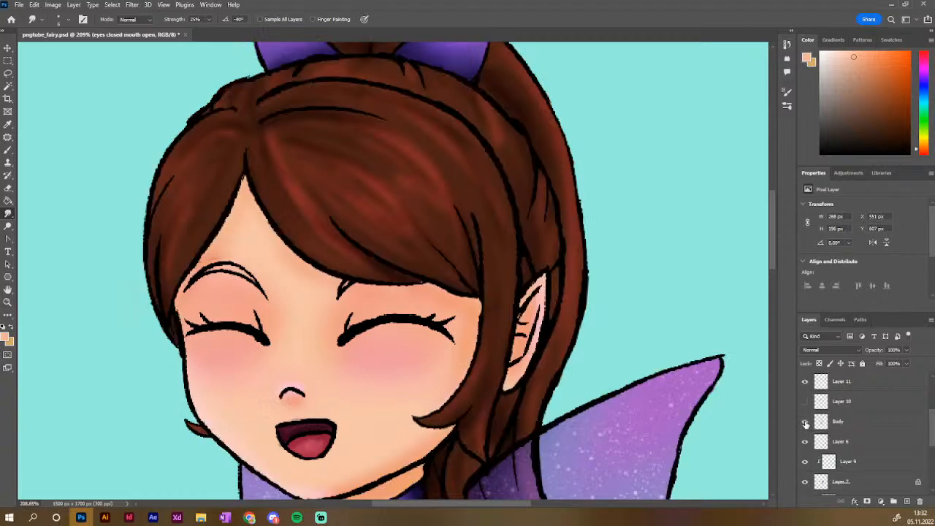
click(806, 422)
click(806, 423)
click(806, 442)
scroll(806, 444, down, 1)
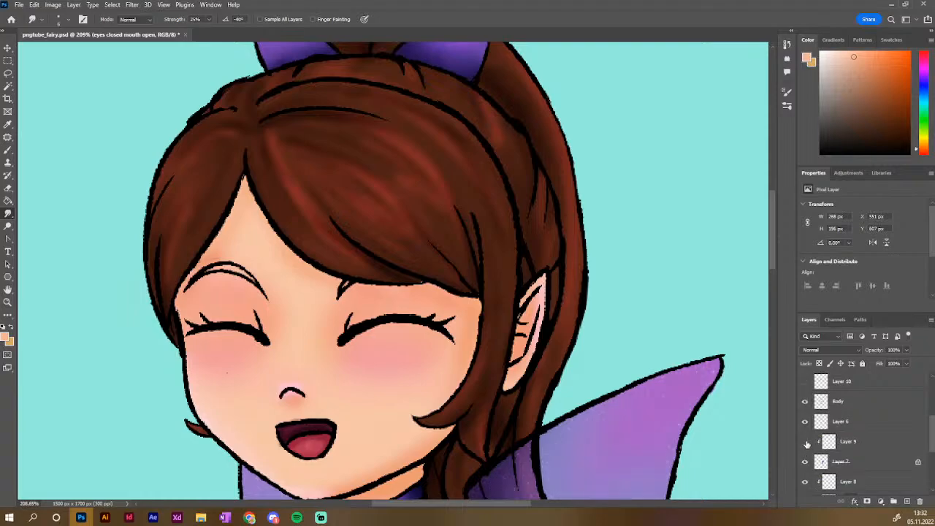
click(806, 463)
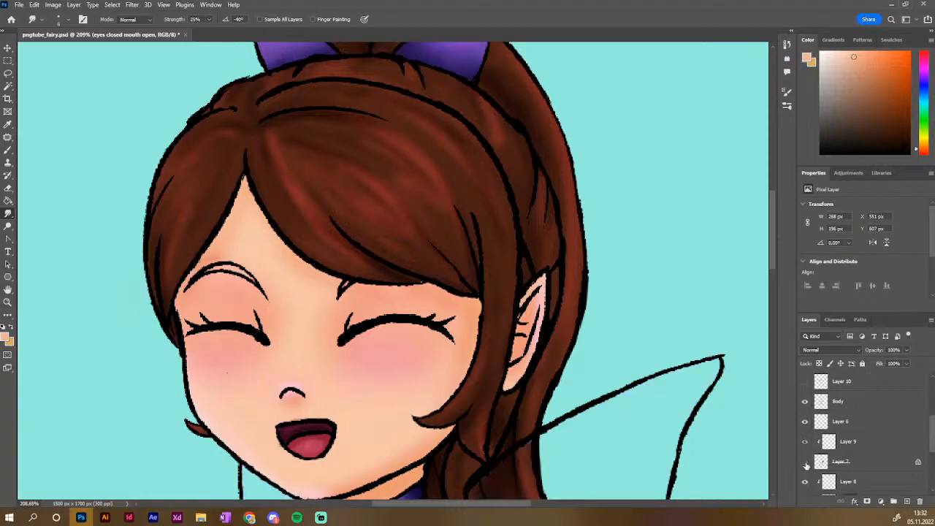
click(806, 463)
scroll(806, 463, down, 1)
click(806, 462)
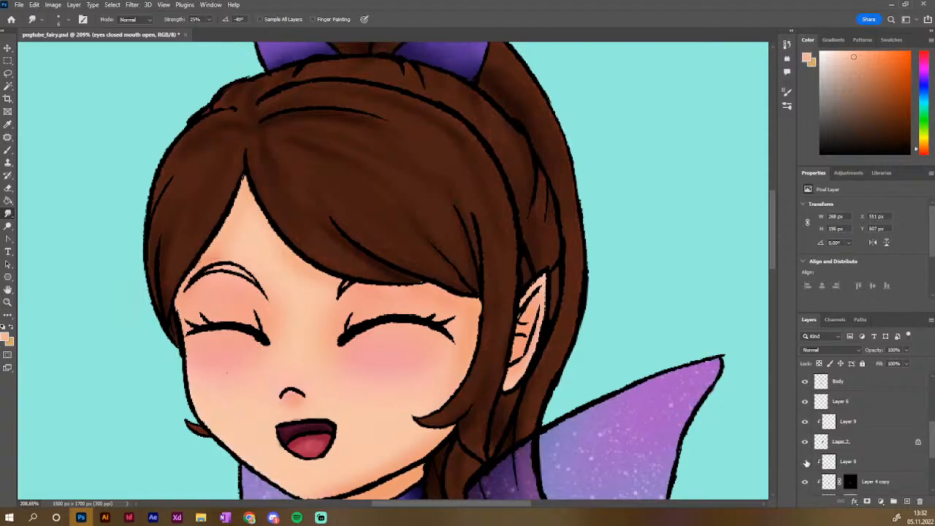
click(806, 463)
scroll(806, 462, down, 1)
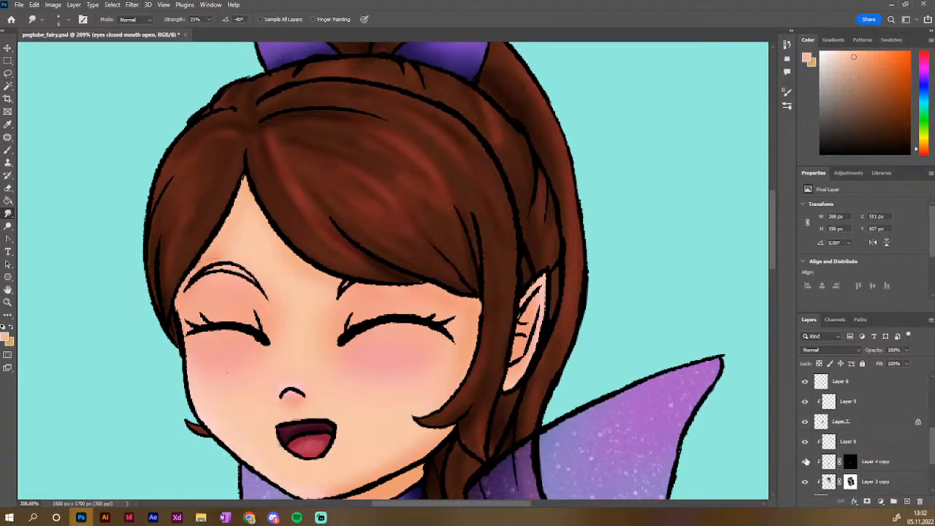
click(806, 462)
click(806, 463)
click(805, 482)
click(805, 481)
click(831, 480)
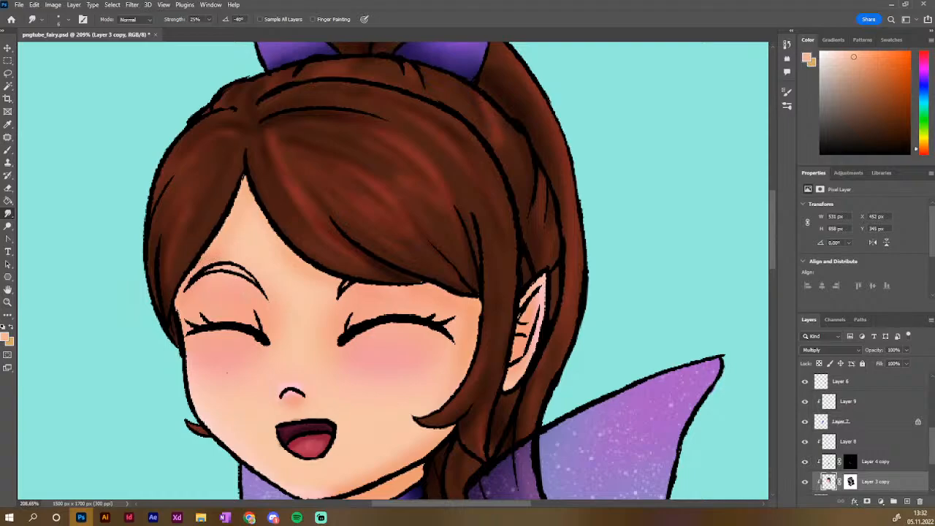
Paint the eyebrows of the closed-eyes expression on Layer 12 with a dark brown sampled from the hair
scroll(933, 428, up, 2)
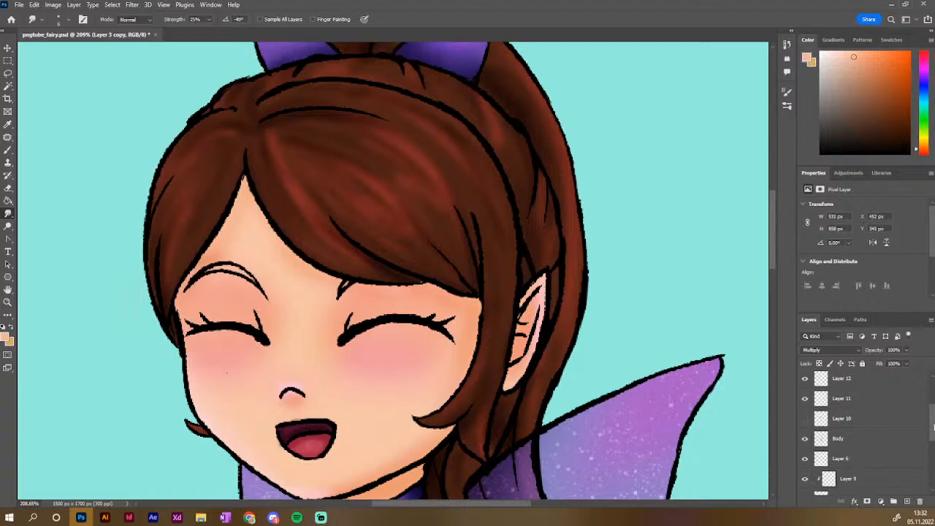
drag(933, 427, 933, 396)
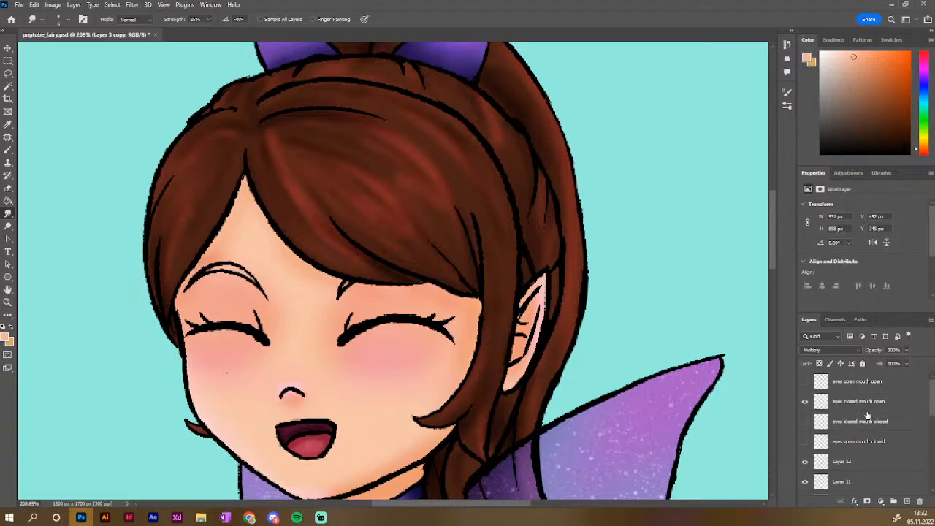
click(866, 483)
click(852, 462)
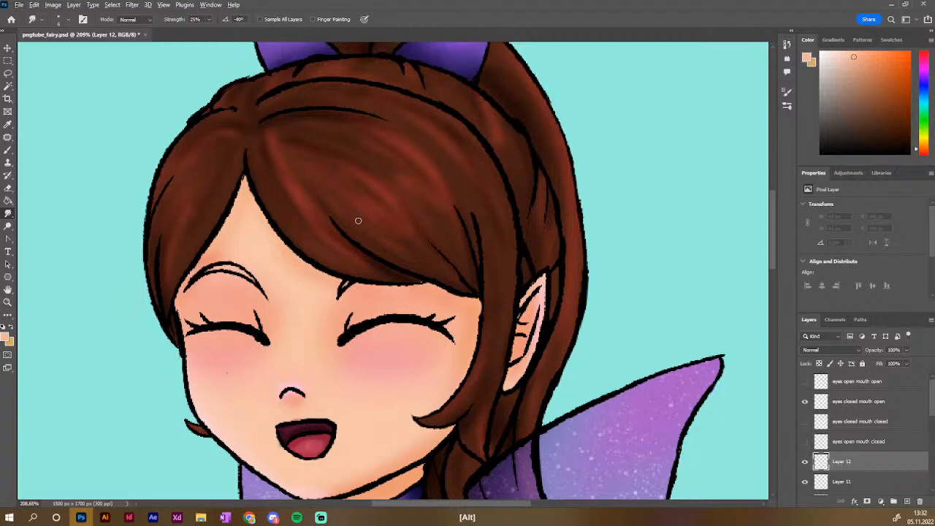
key(b)
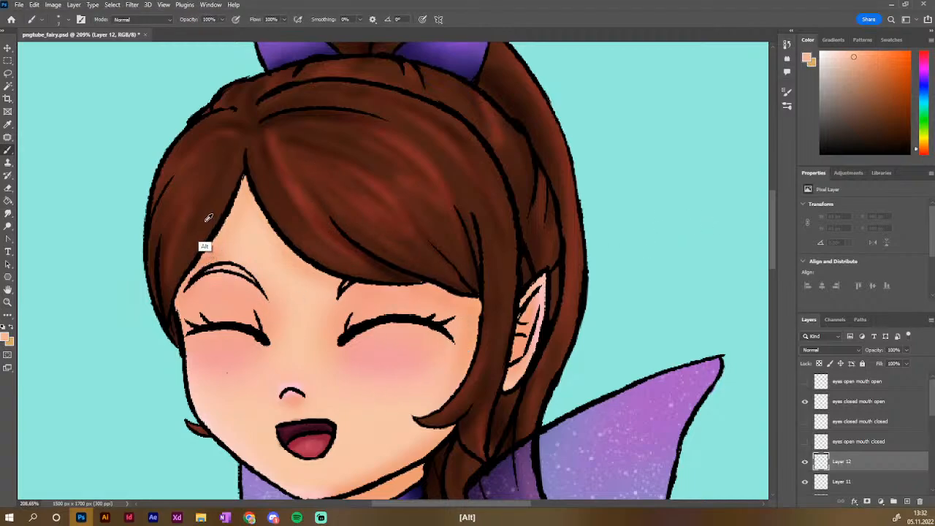
alt+click(207, 241)
drag(206, 270, 238, 266)
click(788, 107)
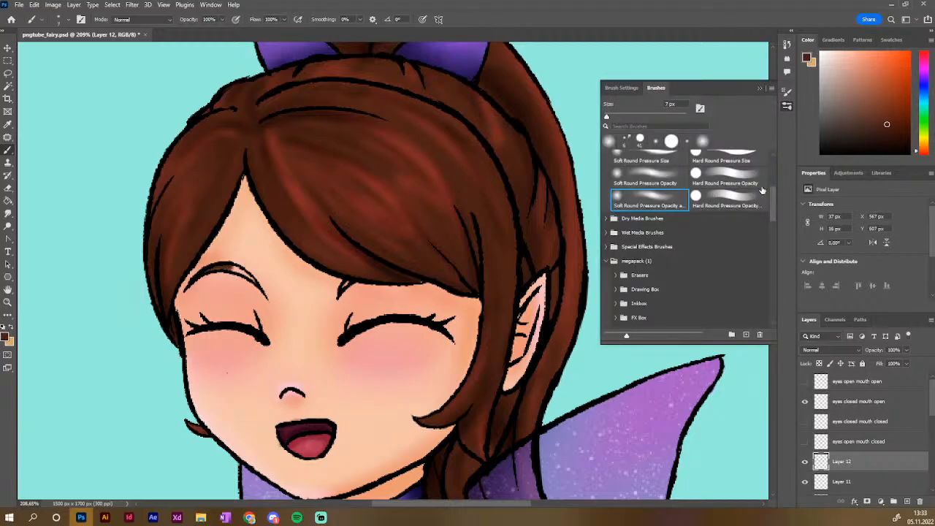
click(789, 106)
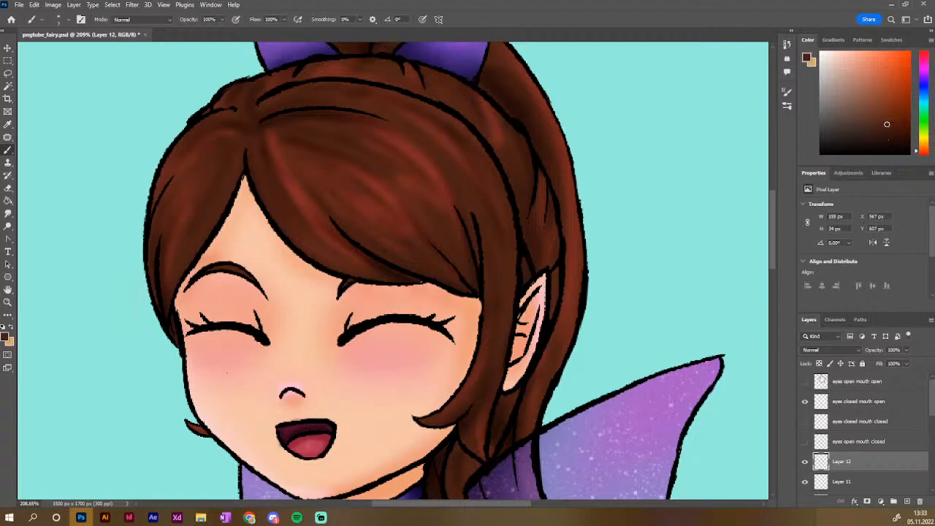
Lock the transparent pixels of Layer 12 and paint a reddish-brown highlight sampled from the hair onto the closed-eyes eyebrow
click(820, 363)
click(900, 97)
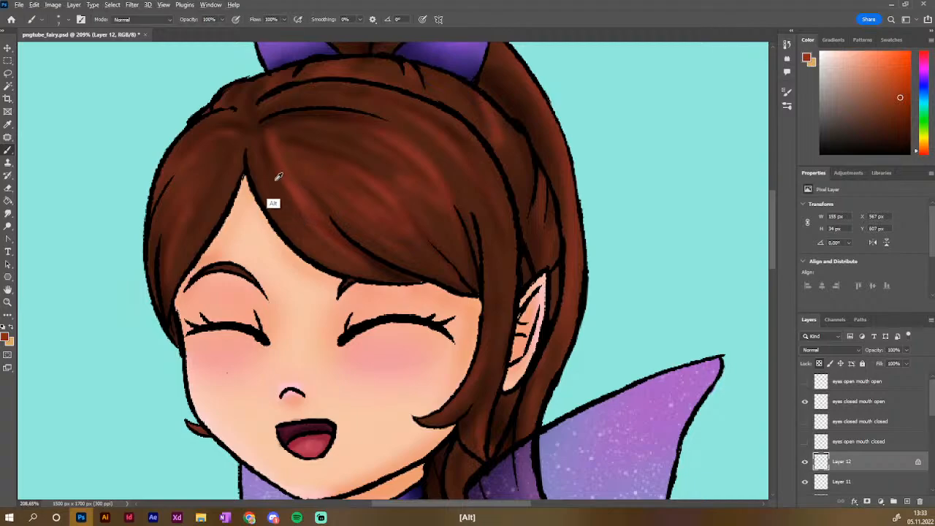
alt+click(257, 123)
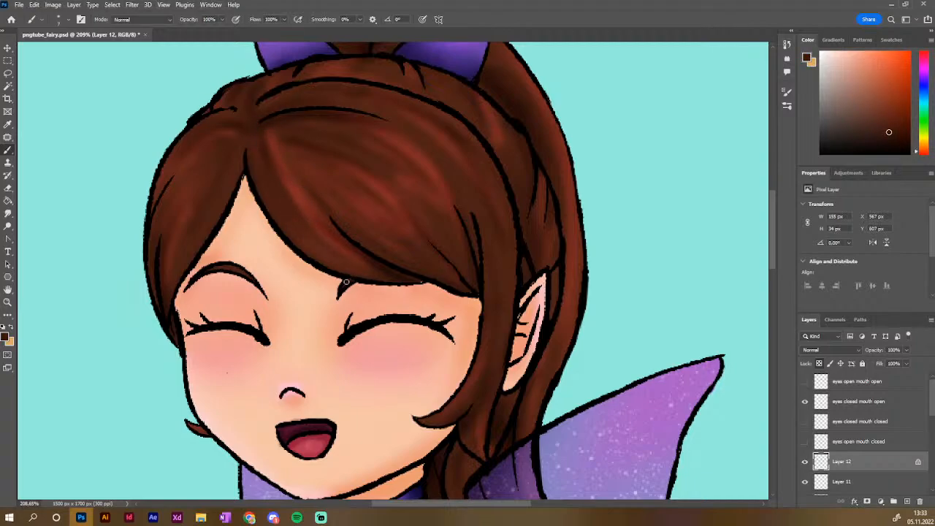
alt+click(293, 216)
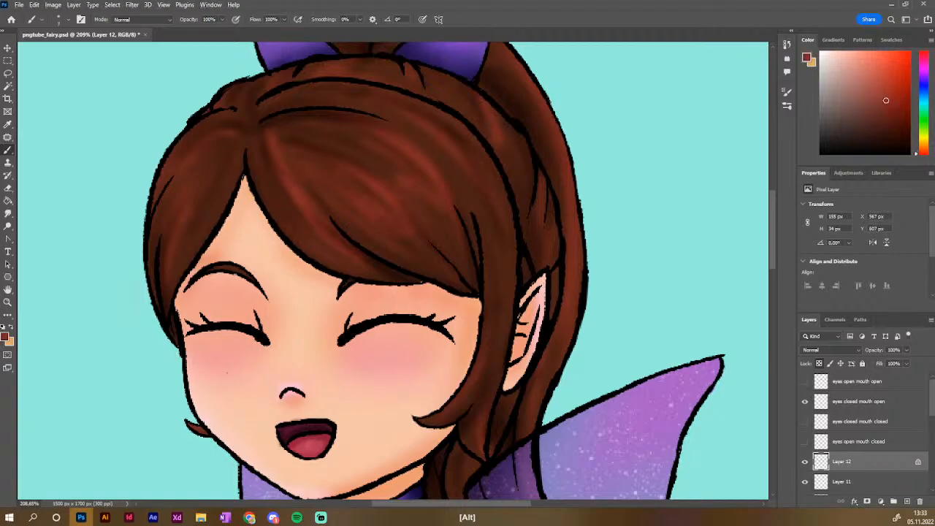
drag(220, 269, 242, 274)
scroll(463, 292, down, 5)
scroll(527, 283, down, 1)
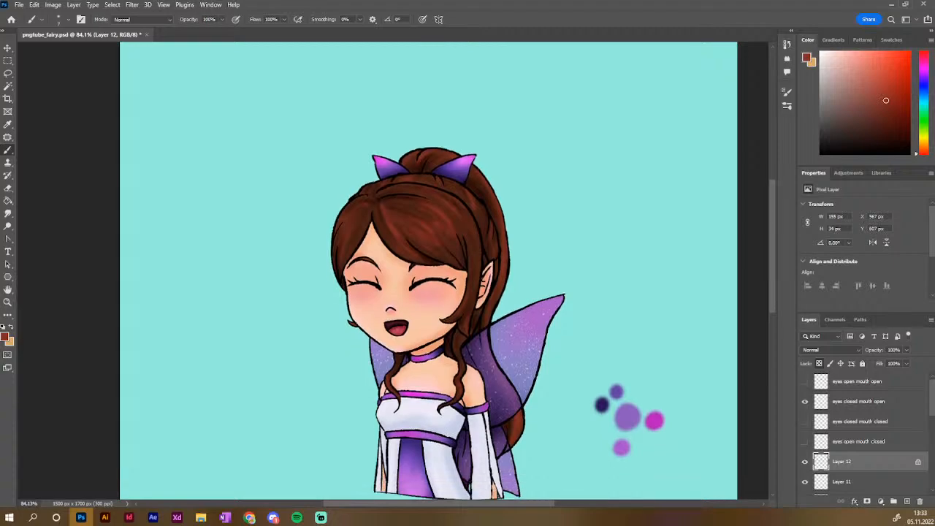
scroll(525, 268, down, 2)
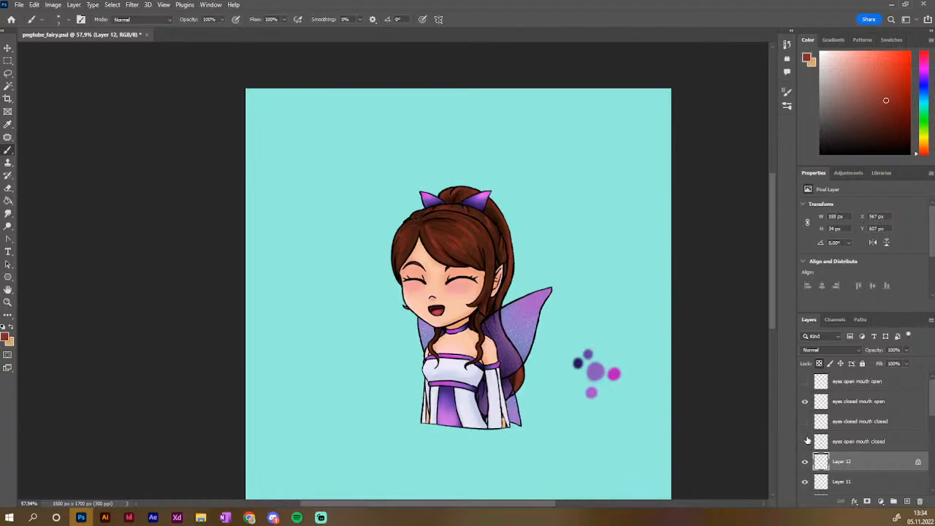
Switch to the eyes open mouth closed expression by showing its line layer and Layer 10, hiding eyes closed mouth open, Layer 12 and Layer 11
click(805, 401)
click(805, 441)
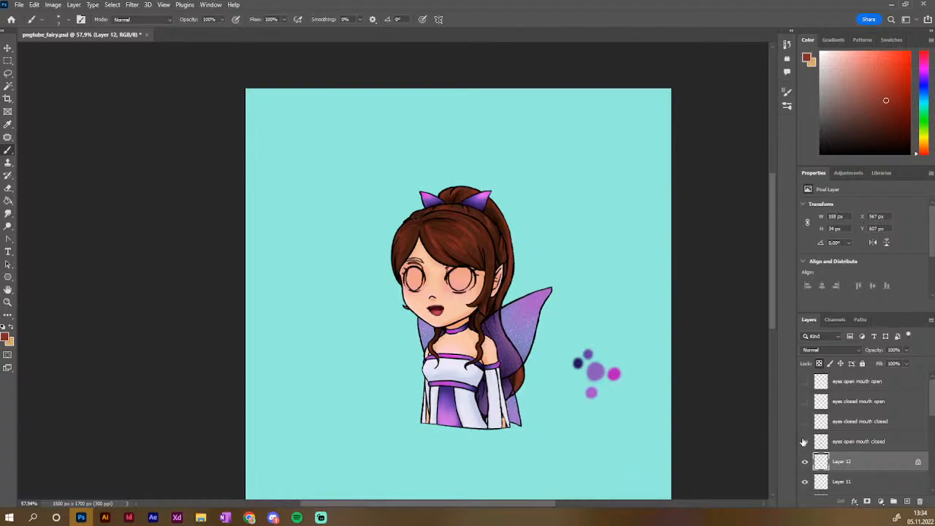
scroll(804, 441, down, 4)
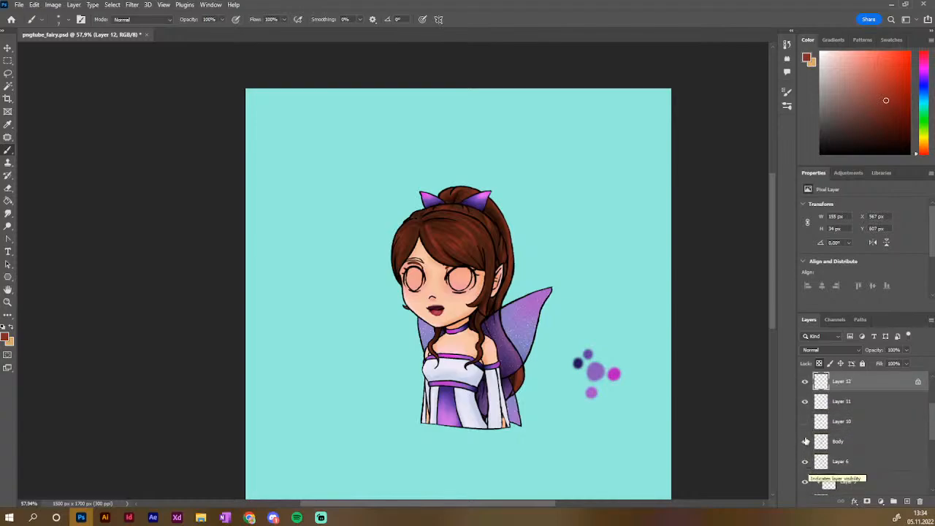
click(805, 422)
scroll(806, 409, up, 1)
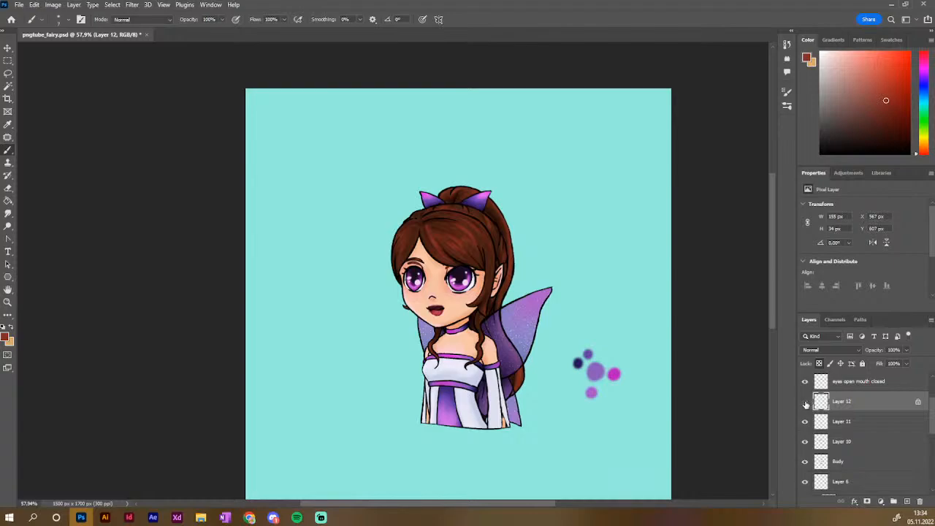
click(806, 402)
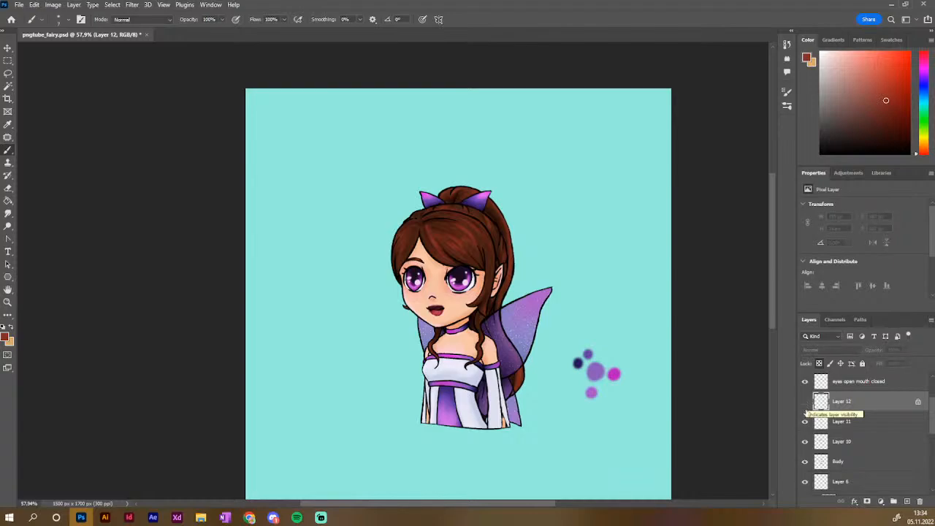
click(805, 422)
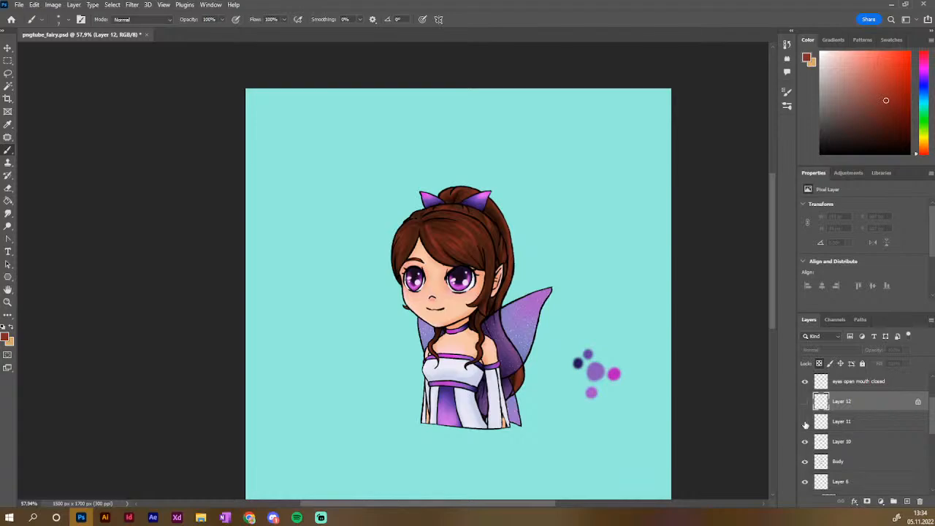
Hide the turquoise Background layer and the colour swatches on Layer 6 so only the fairy remains
scroll(841, 473, down, 5)
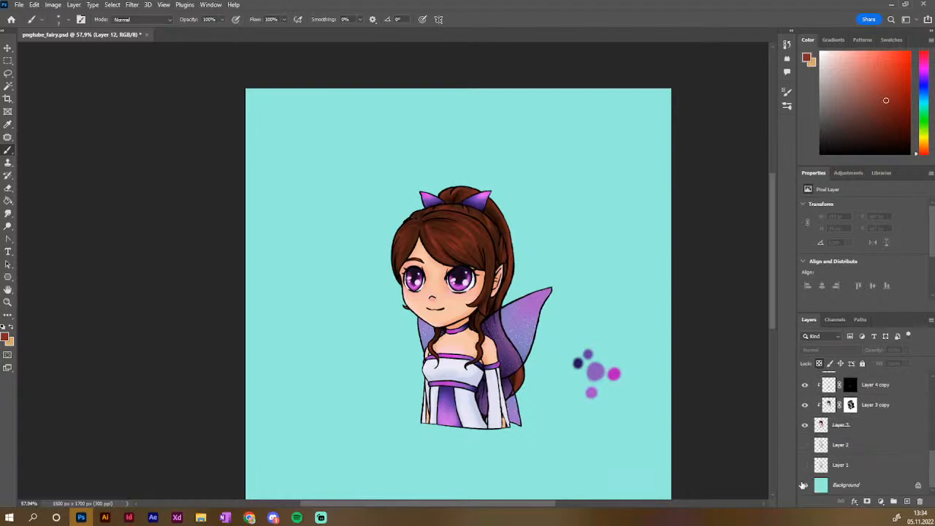
click(805, 486)
scroll(807, 480, up, 1)
scroll(808, 480, up, 4)
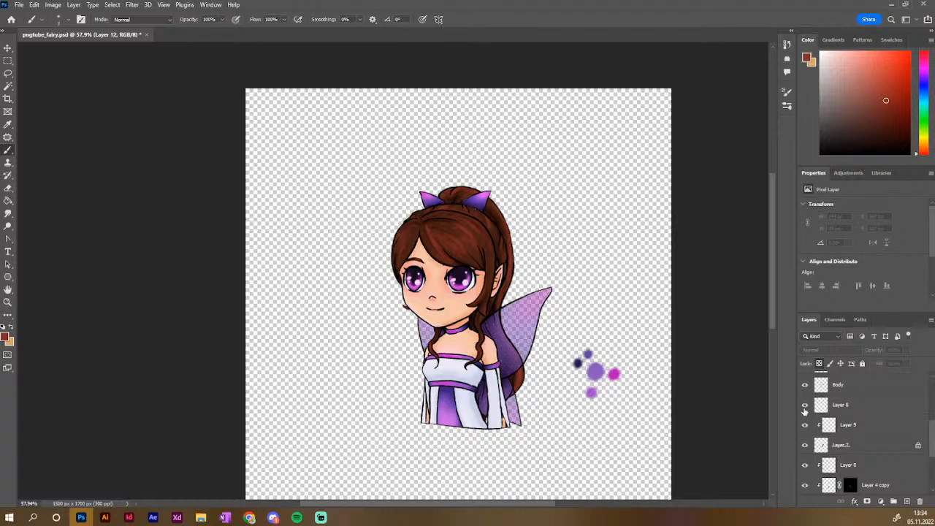
click(805, 405)
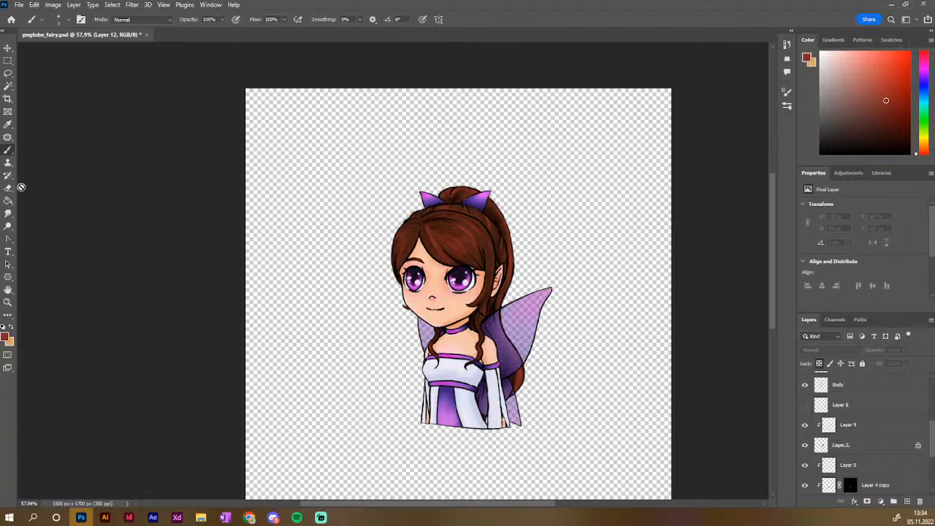
Create an artboard around the fairy with the Artboard tool and fit it closely to about 684 x 952 px
click(7, 48)
click(47, 57)
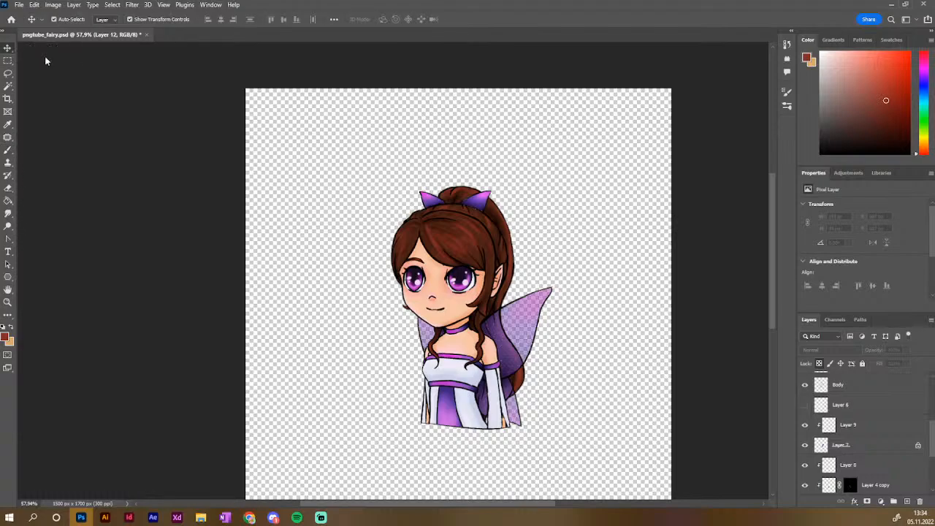
mouse_move(342, 143)
mouse_down()
mouse_move(493, 315)
mouse_move(579, 452)
mouse_move(583, 444)
mouse_move(574, 453)
mouse_up()
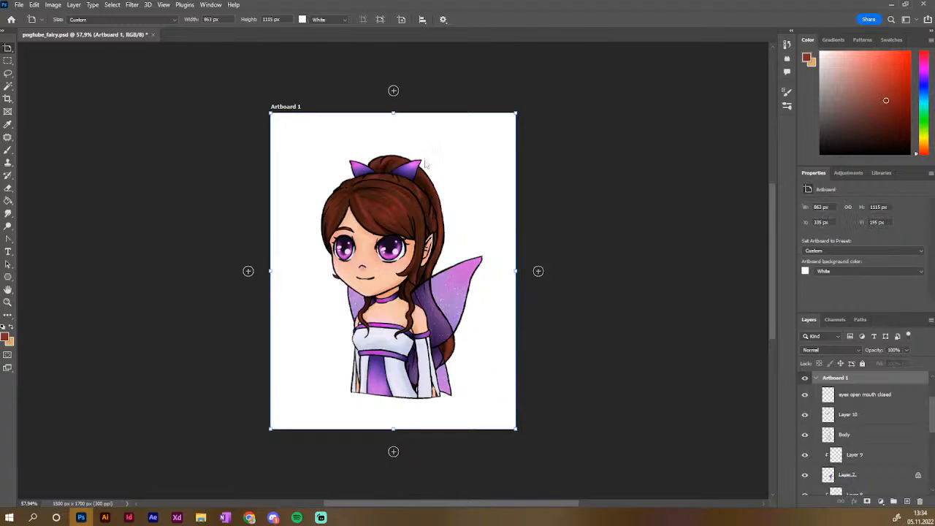
drag(393, 114, 393, 138)
drag(268, 284, 297, 283)
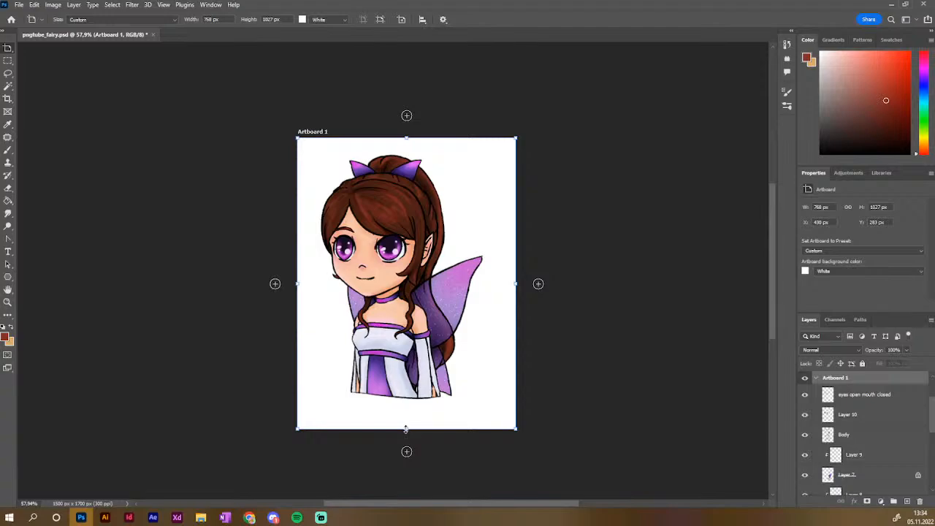
drag(406, 430, 406, 408)
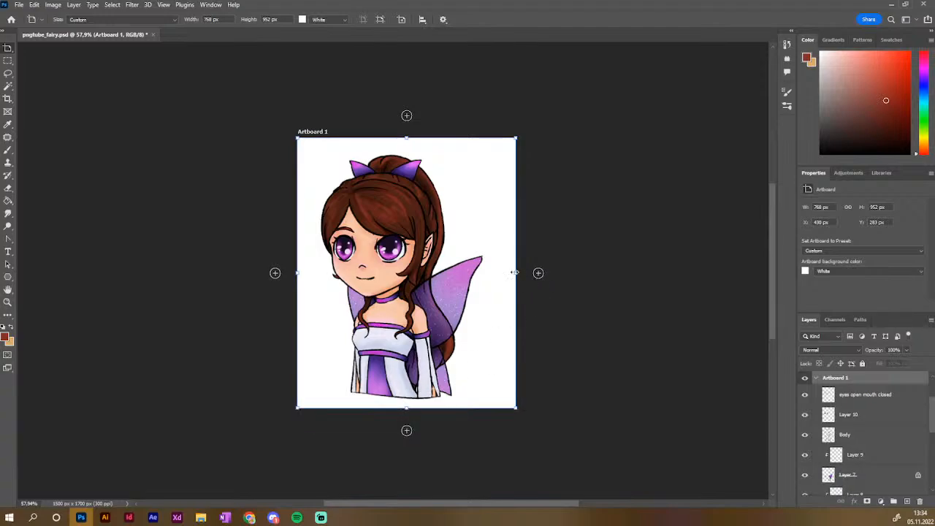
drag(514, 273, 493, 273)
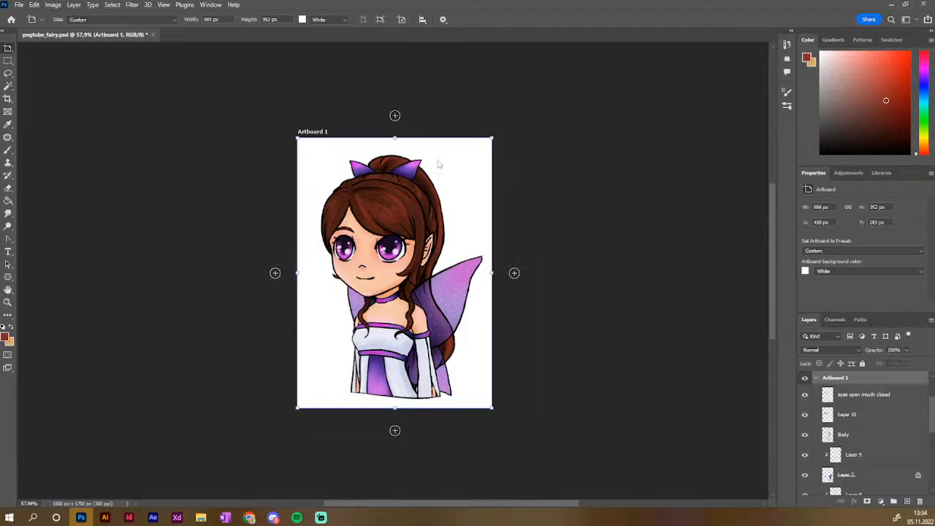
right_click(10, 49)
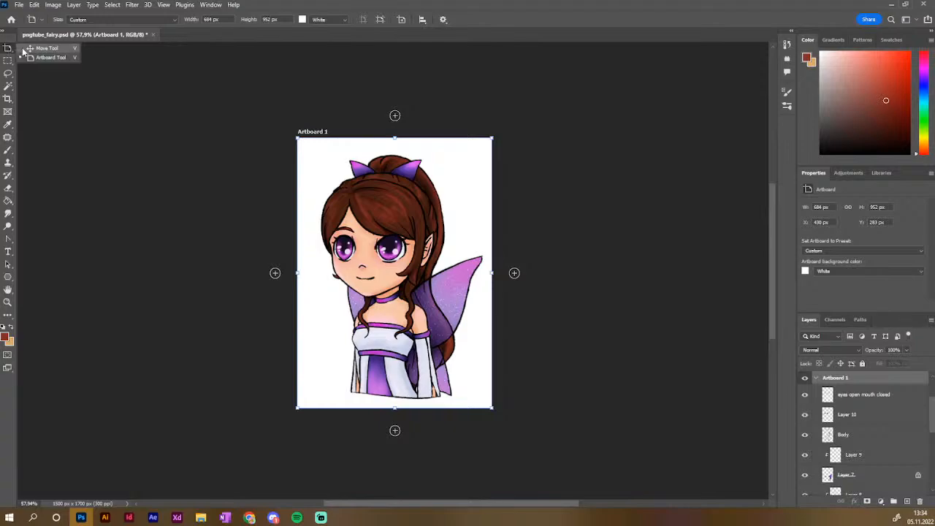
click(26, 49)
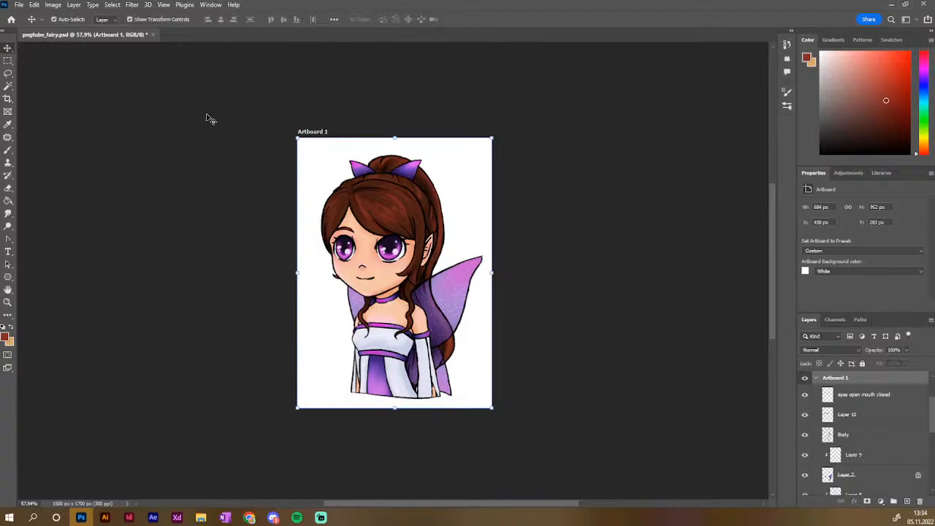
click(231, 159)
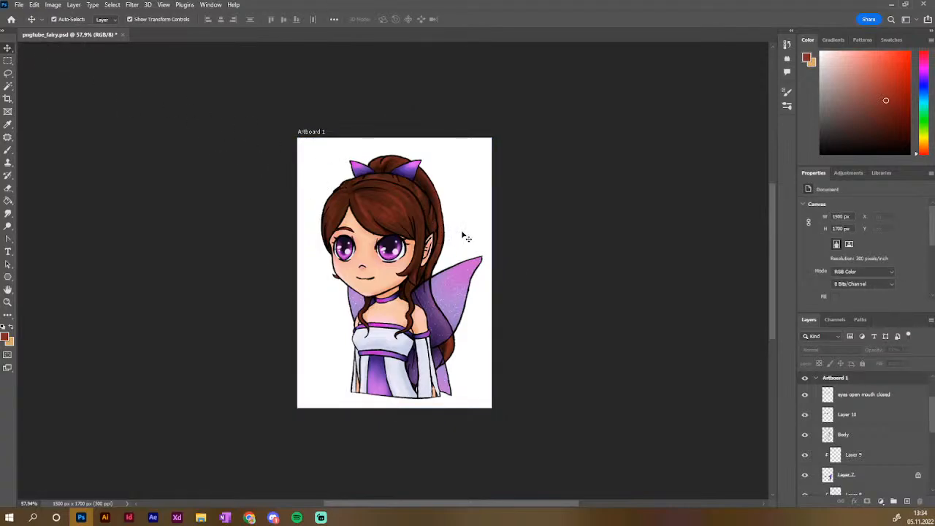
Move the eyes open mouth open, eyes closed mouth open and eyes closed mouth closed layers into Artboard 1 and check the first one's visibility
click(815, 378)
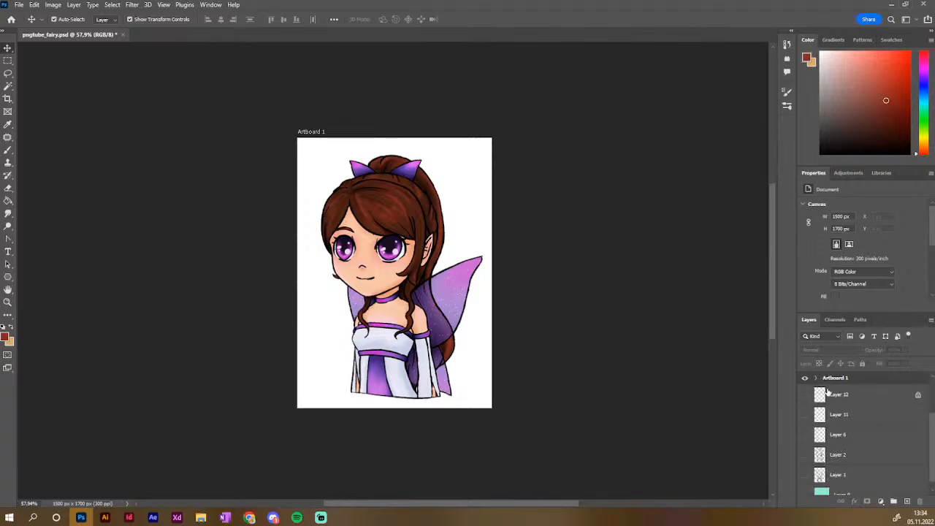
scroll(830, 392, up, 2)
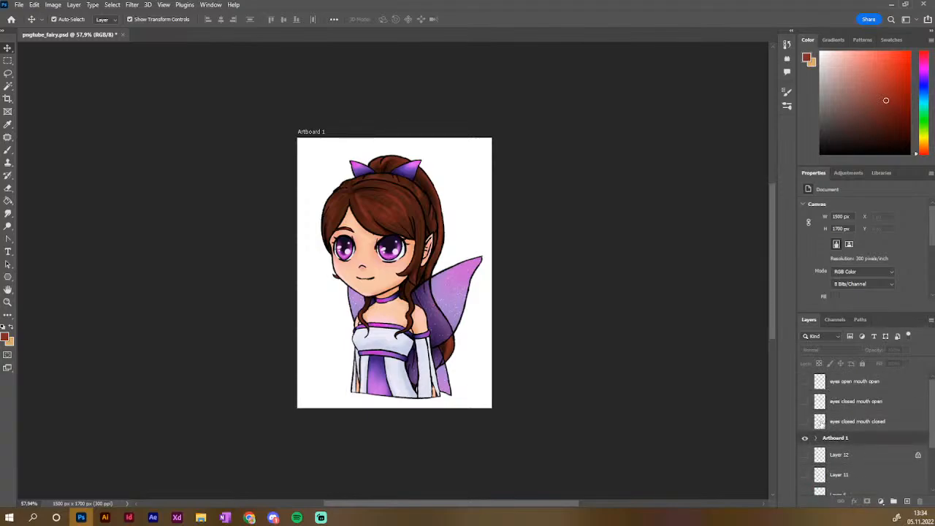
click(816, 438)
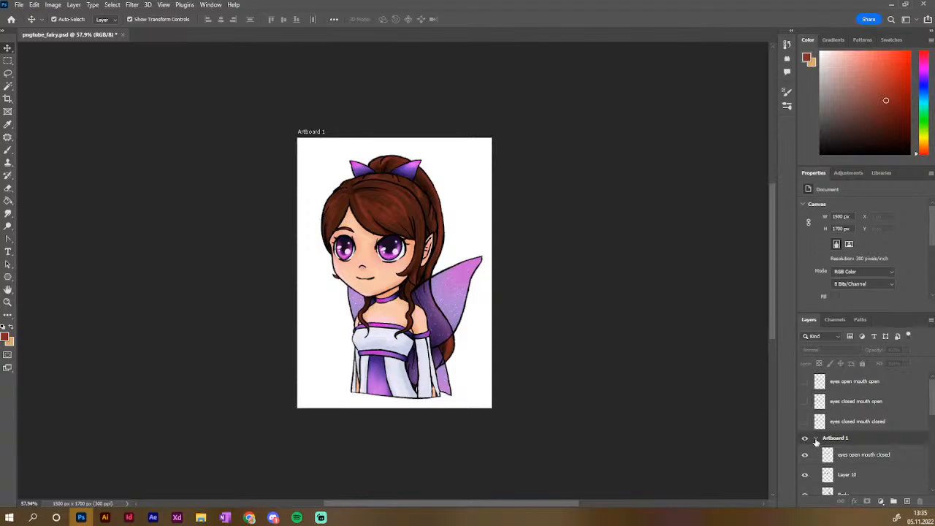
scroll(816, 438, down, 6)
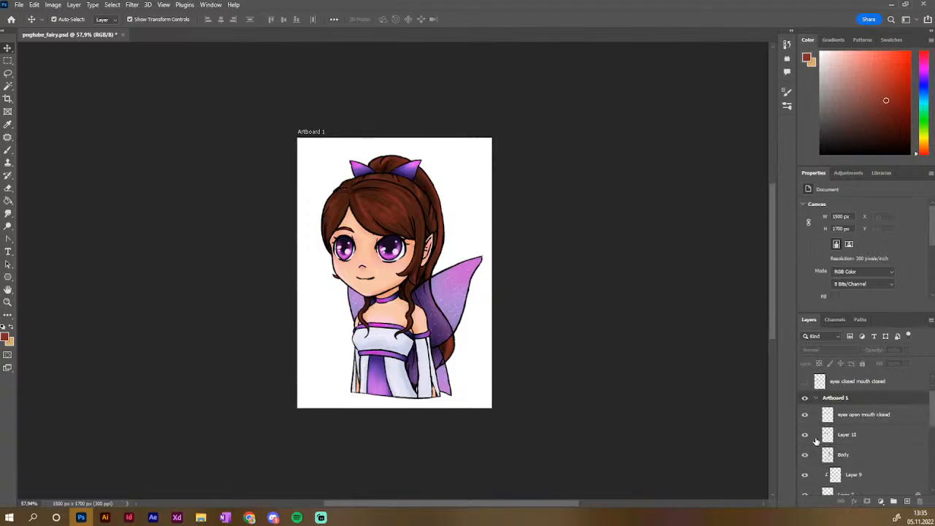
scroll(816, 439, up, 6)
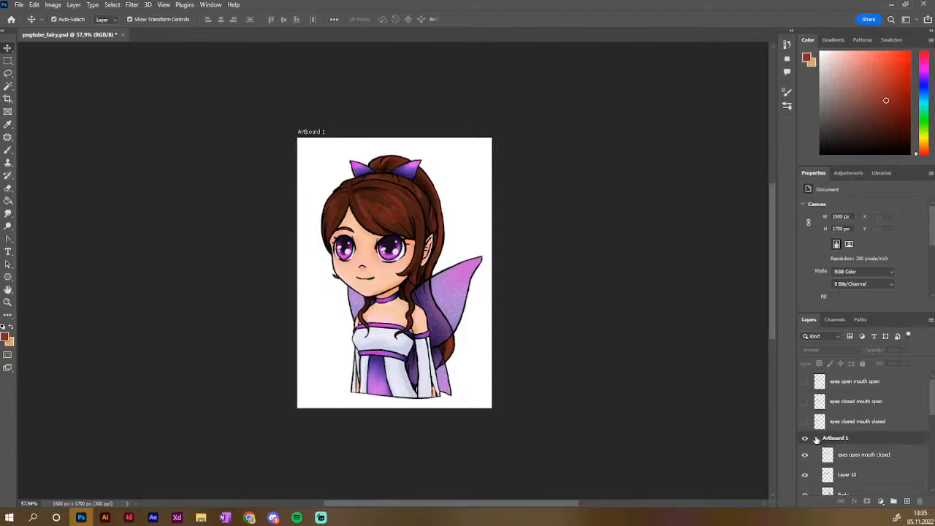
click(909, 391)
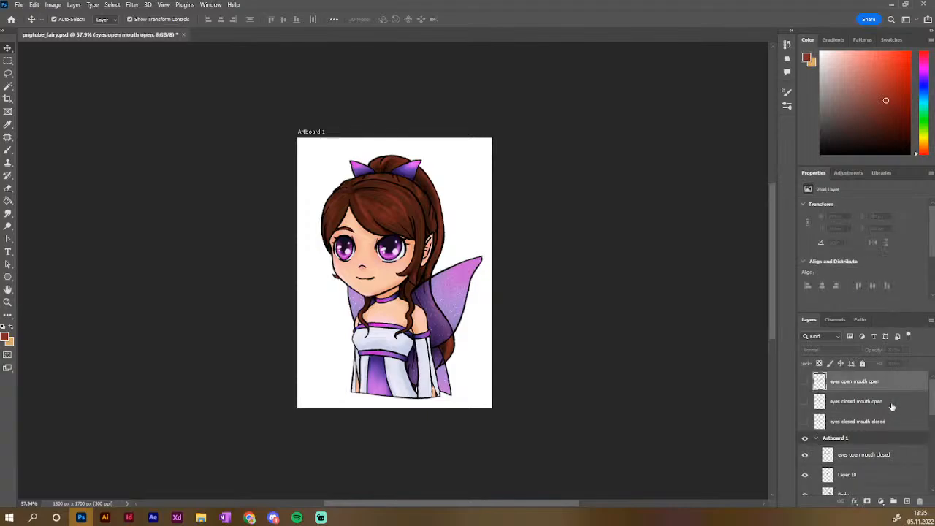
shift+click(887, 422)
drag(887, 422, 825, 442)
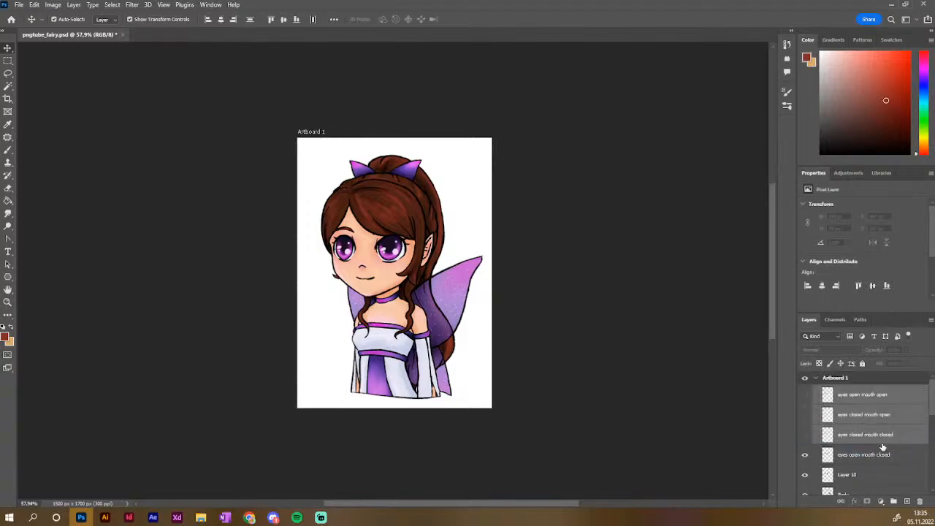
click(805, 395)
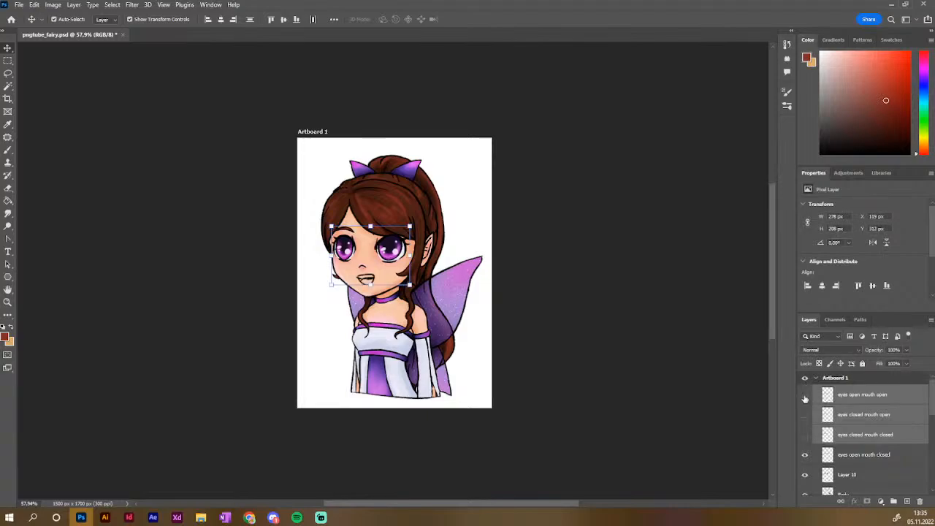
click(805, 395)
Make Layer 11 and Layer 12 visible inside Artboard 1, and briefly check what the hidden Layer 6 contains
click(817, 382)
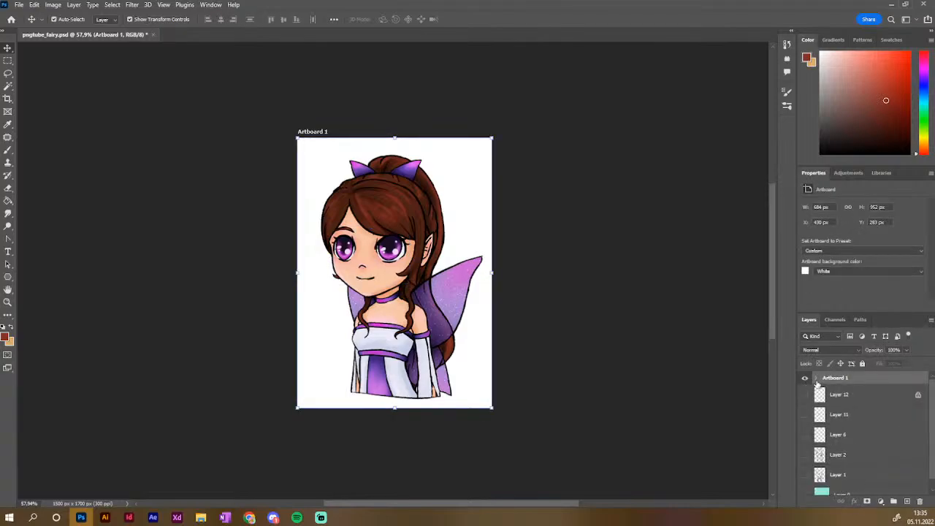
click(804, 399)
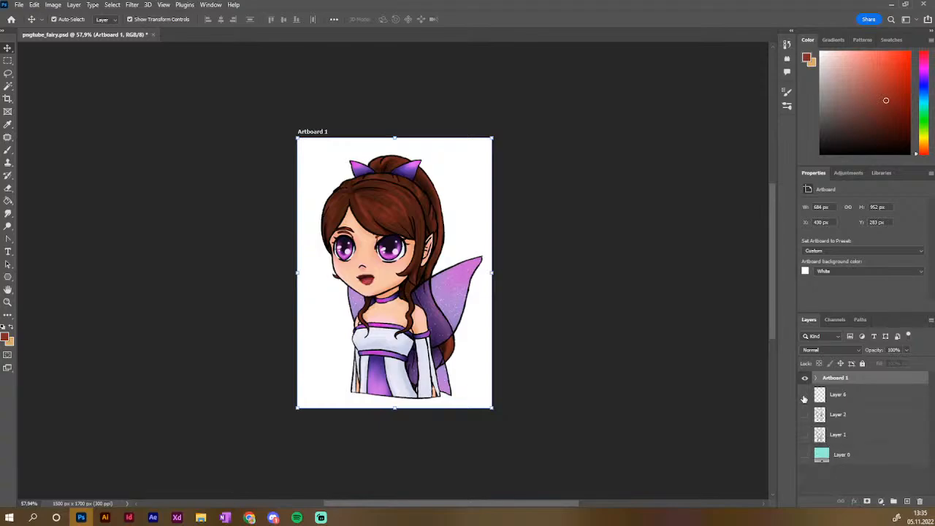
click(805, 396)
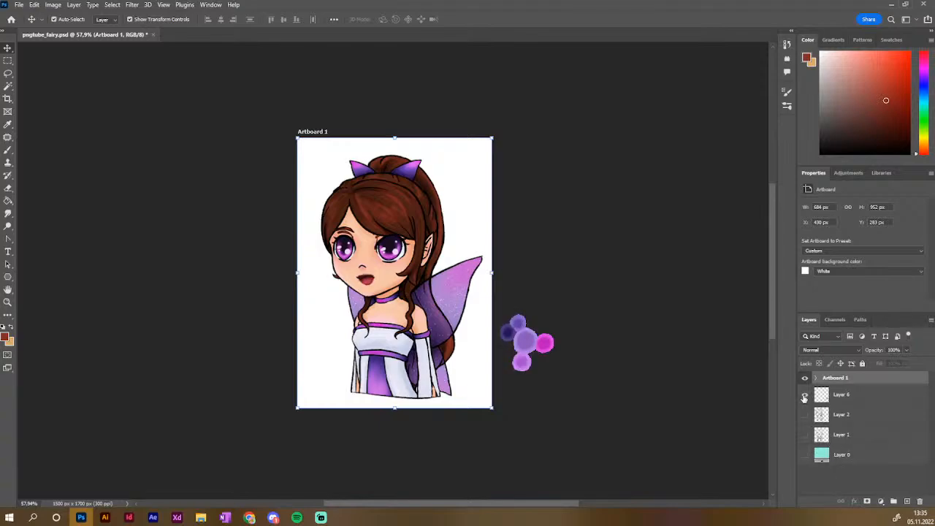
click(804, 397)
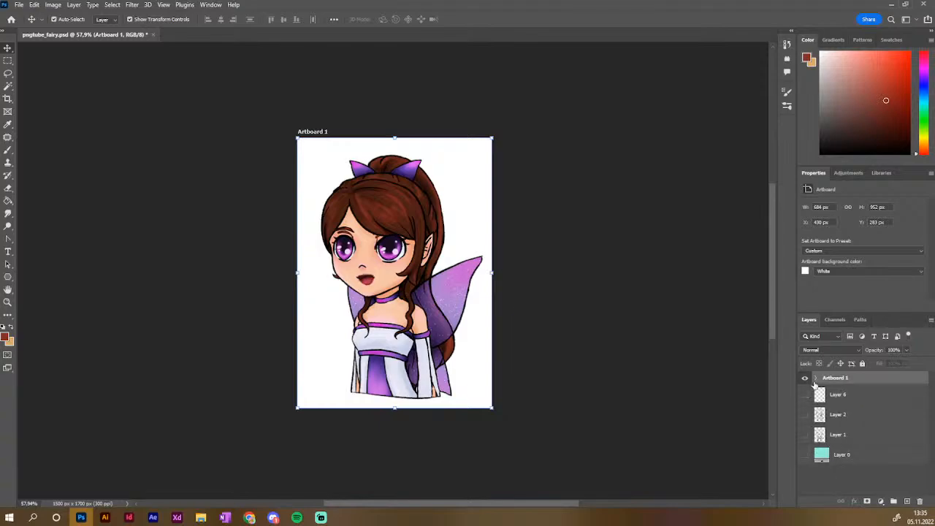
click(817, 379)
scroll(813, 420, down, 3)
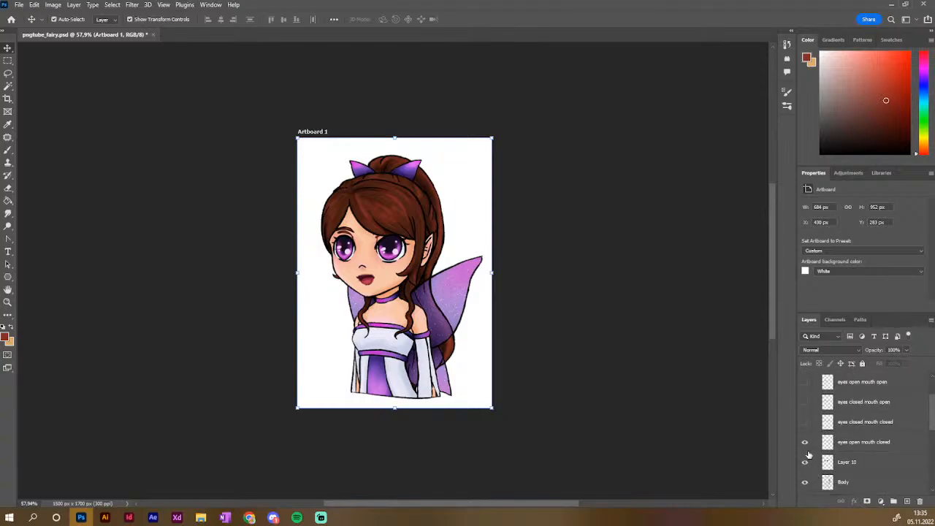
scroll(809, 445, up, 3)
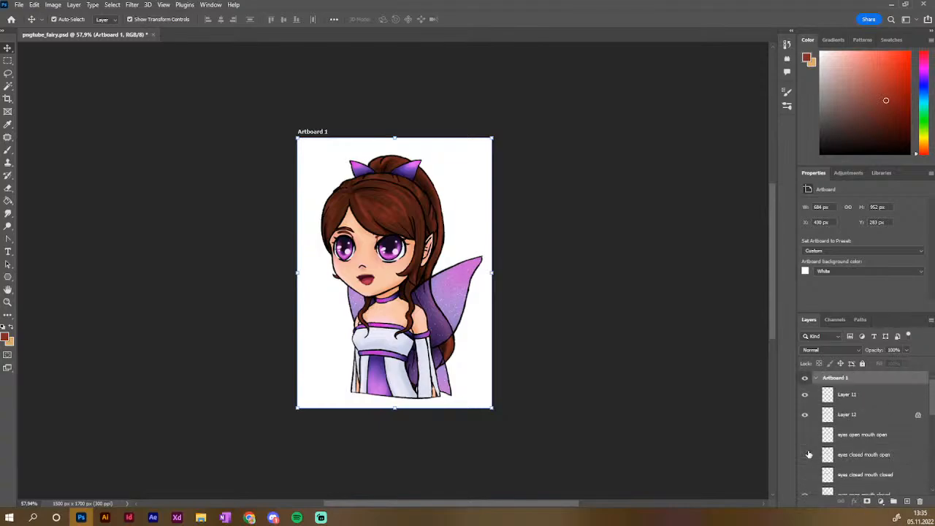
Hide the open mouth on Layer 11 and check what the hidden Layer 6, Layer 2, Layer 1 and Layer 0 contain
click(806, 401)
click(815, 378)
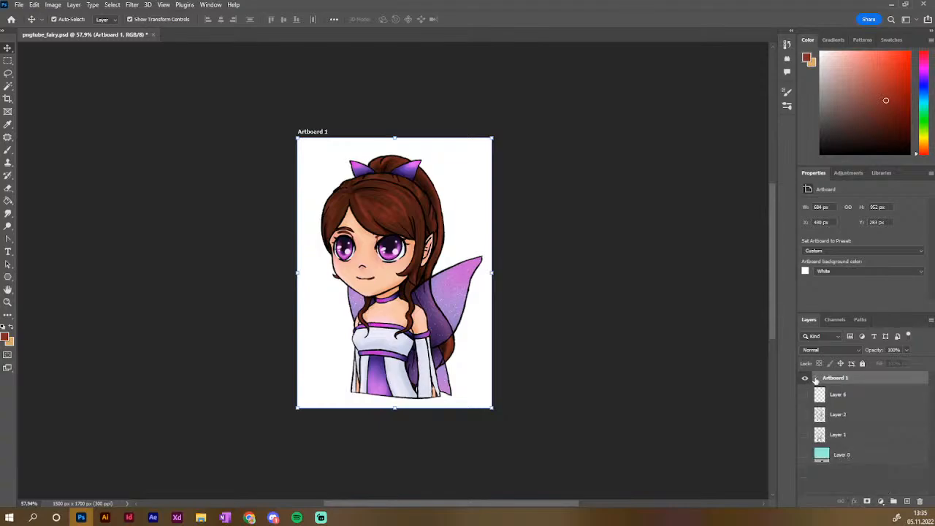
click(806, 395)
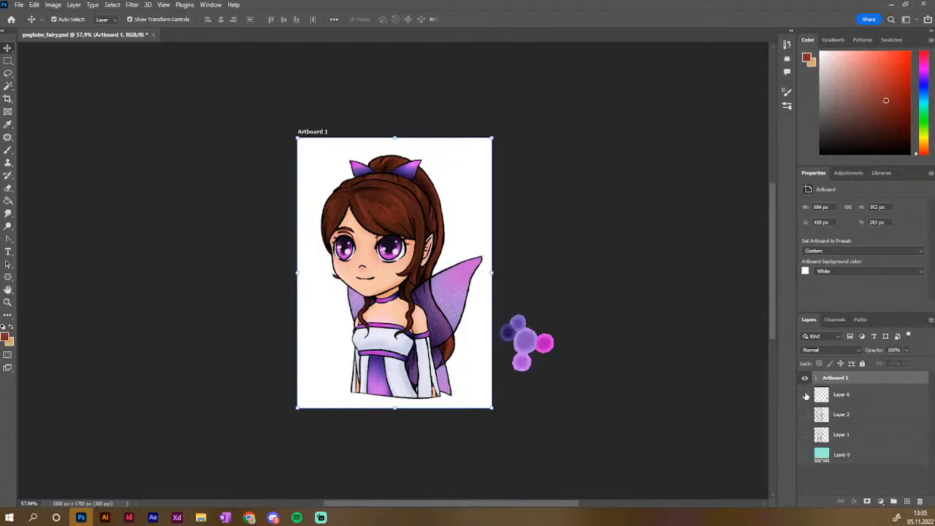
click(806, 394)
click(804, 415)
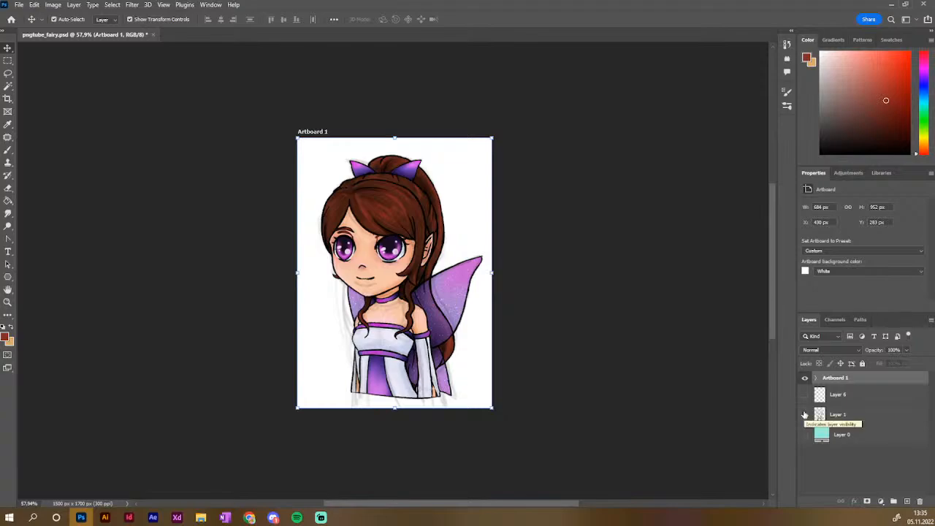
click(804, 416)
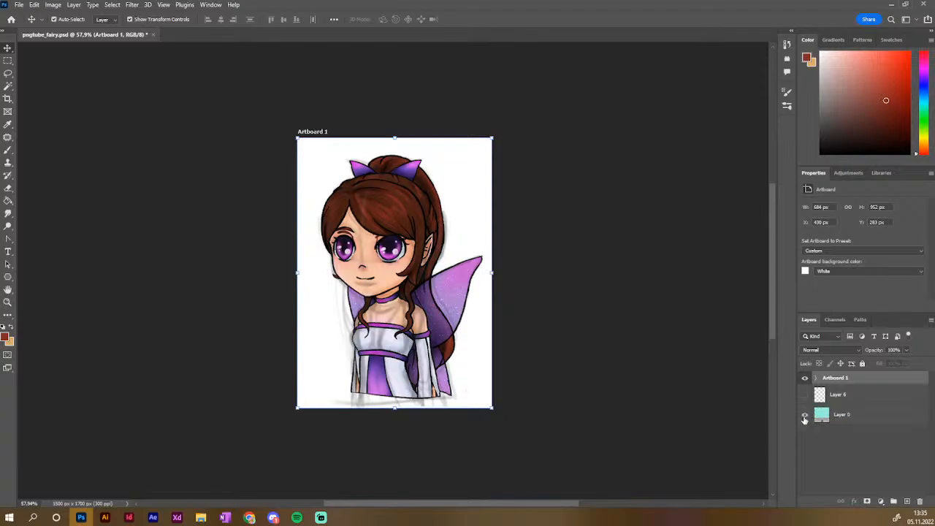
click(805, 415)
click(804, 415)
Hide the sketches on Layer 1 and Layer 2 inside Artboard 1
click(816, 378)
scroll(848, 424, down, 5)
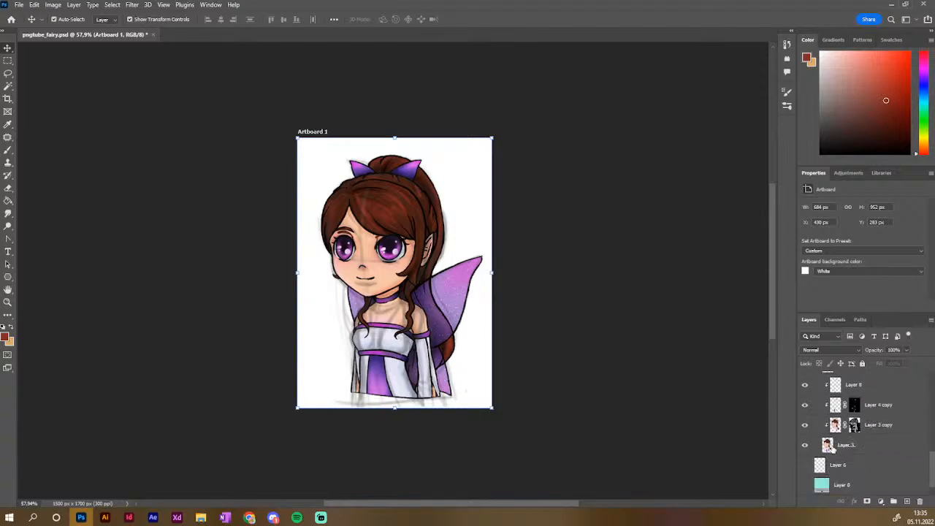
scroll(805, 453, up, 4)
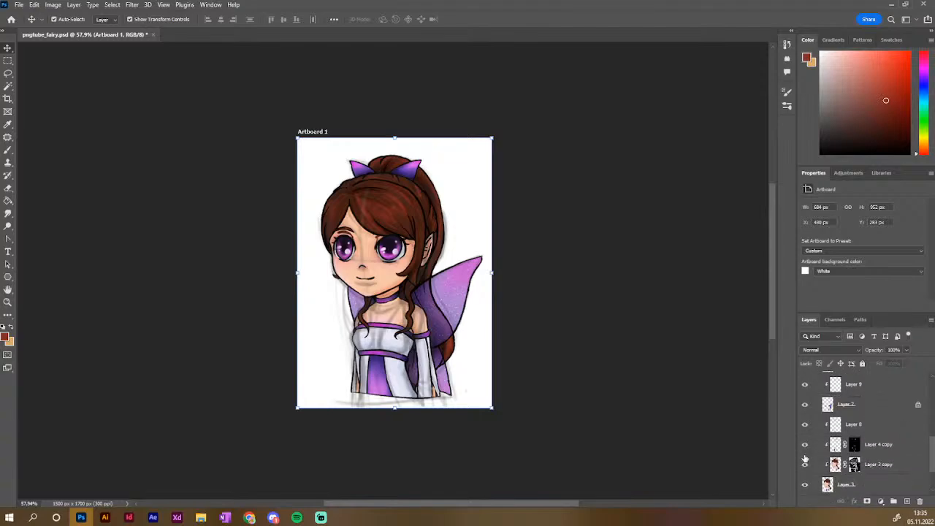
scroll(805, 457, up, 5)
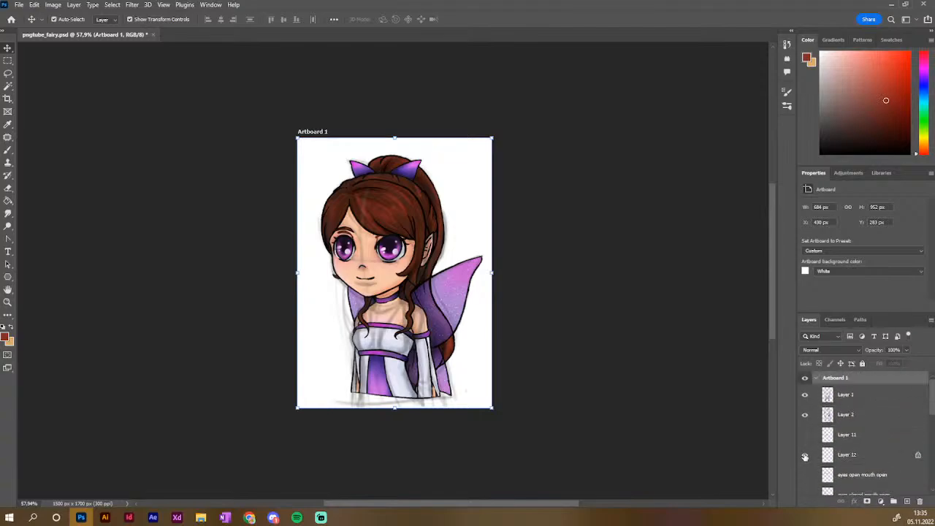
click(805, 394)
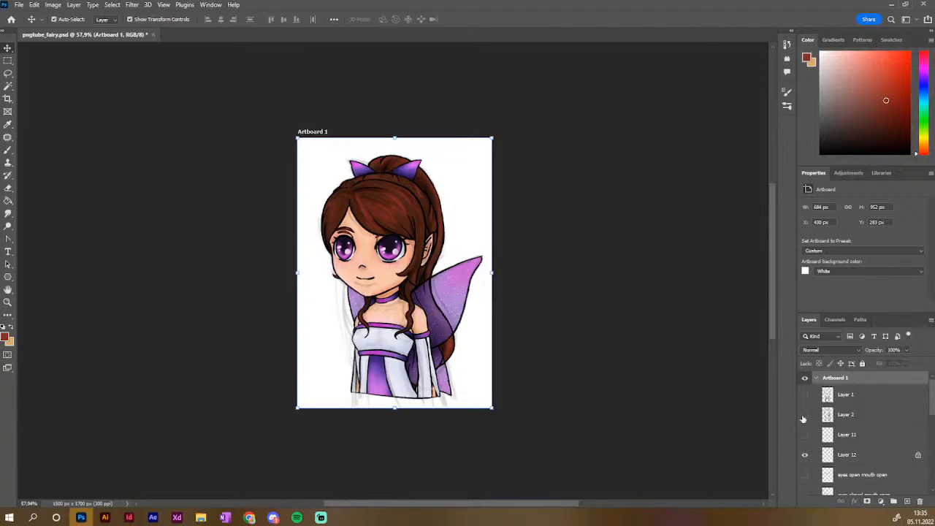
click(804, 414)
Move Layer 11 and Layer 12 below the eyes open mouth closed layer in Artboard 1 and hide both
scroll(842, 420, down, 2)
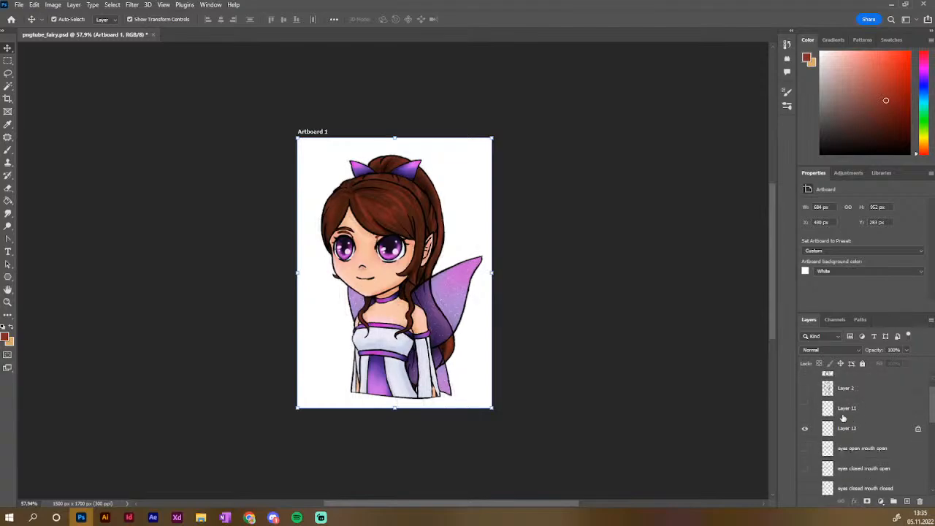
click(805, 409)
scroll(868, 416, down, 1)
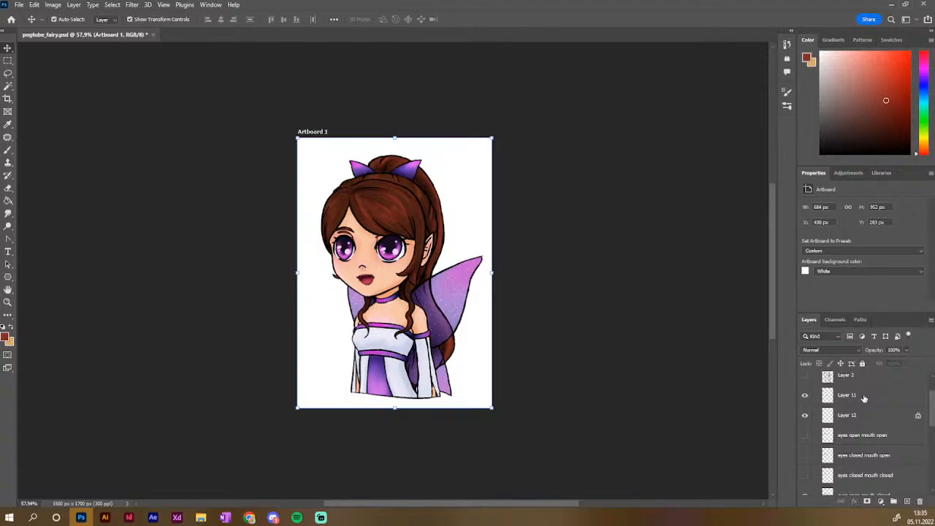
drag(864, 399, 861, 453)
scroll(855, 451, up, 5)
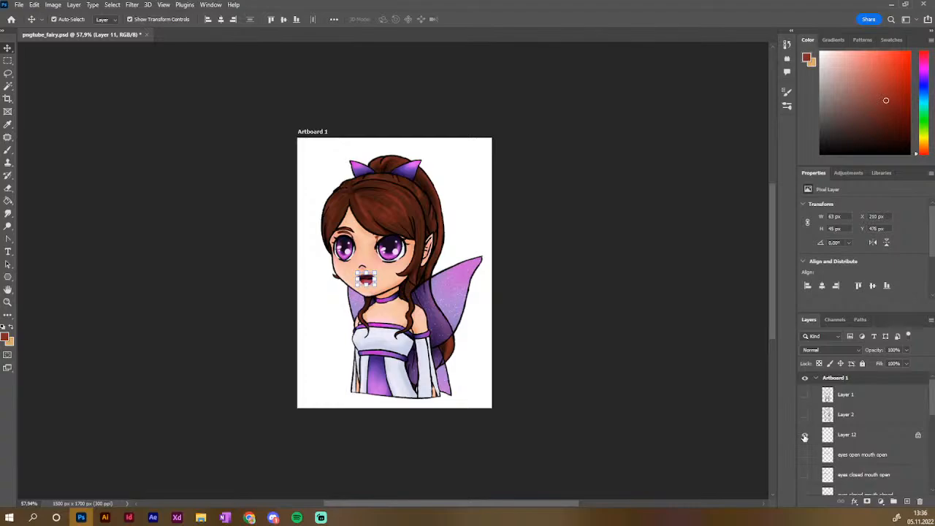
scroll(859, 436, down, 3)
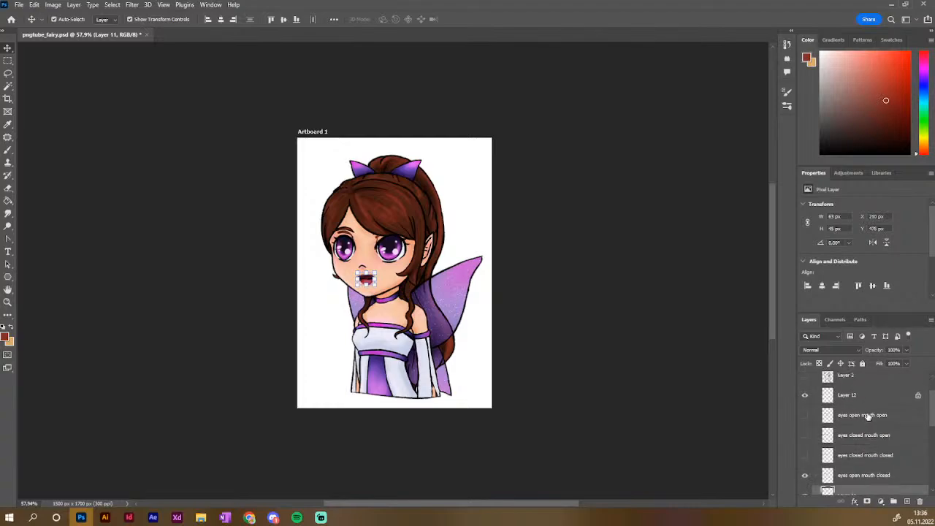
drag(872, 402, 887, 483)
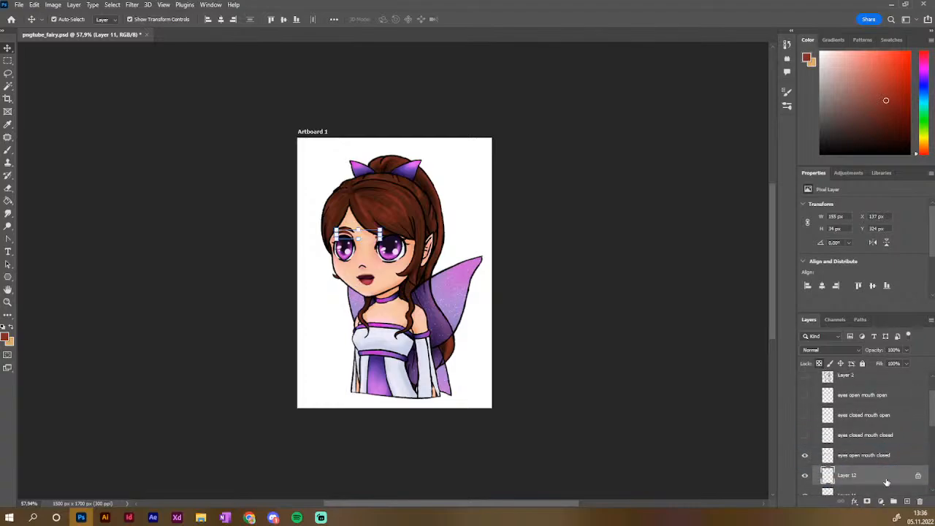
click(806, 476)
scroll(807, 471, down, 1)
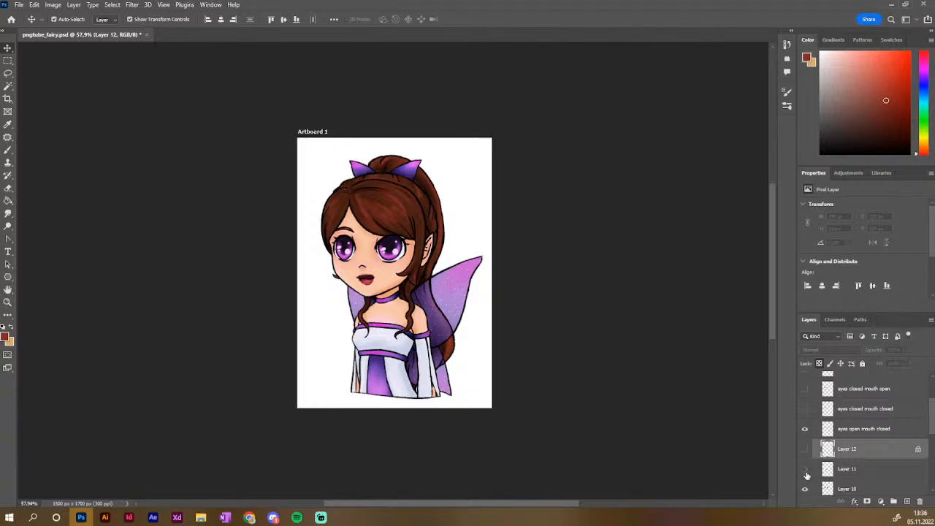
click(807, 476)
Duplicate Artboard 1 with all its layers and collapse both artboards in the layer list
scroll(866, 460, up, 4)
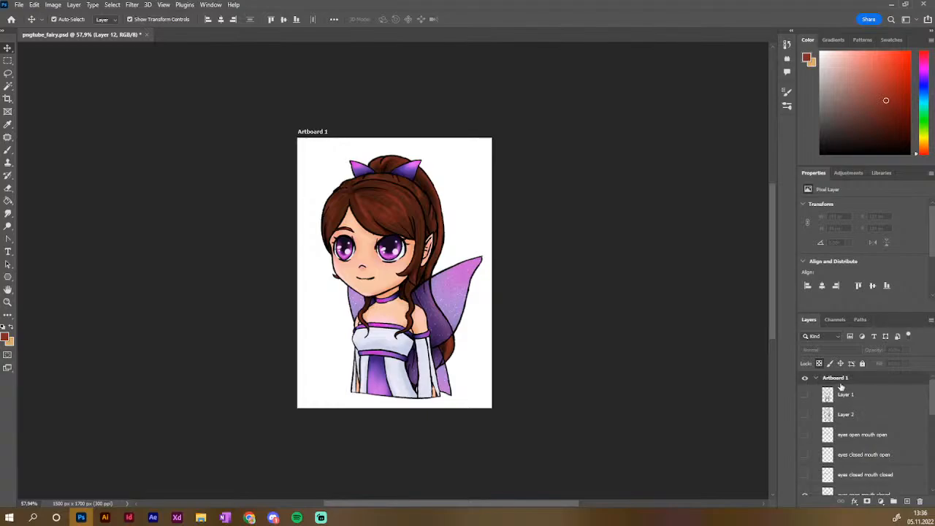
drag(845, 373, 845, 377)
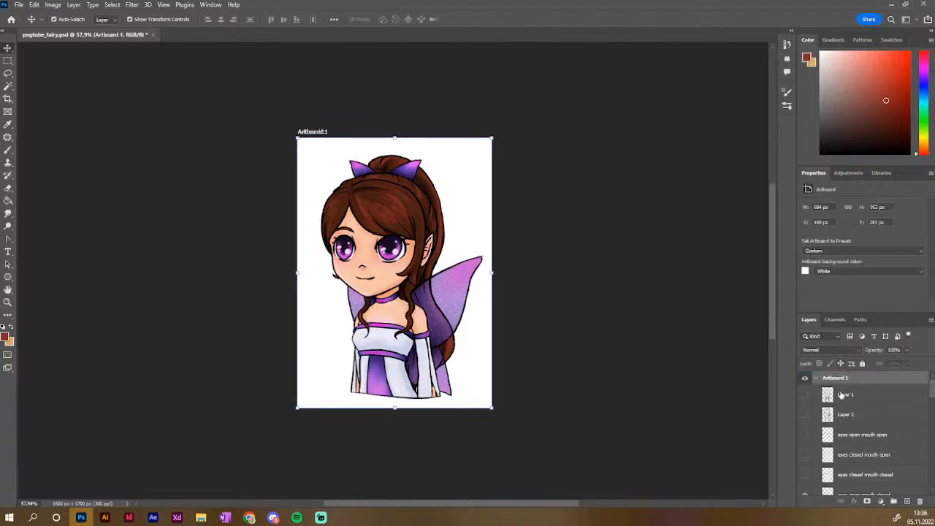
scroll(841, 402, down, 1)
scroll(839, 418, up, 2)
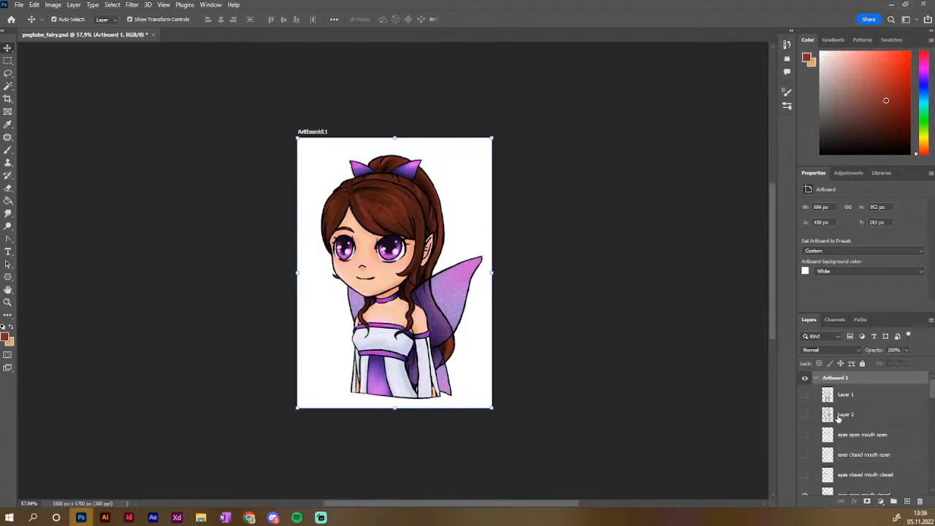
click(816, 378)
click(816, 393)
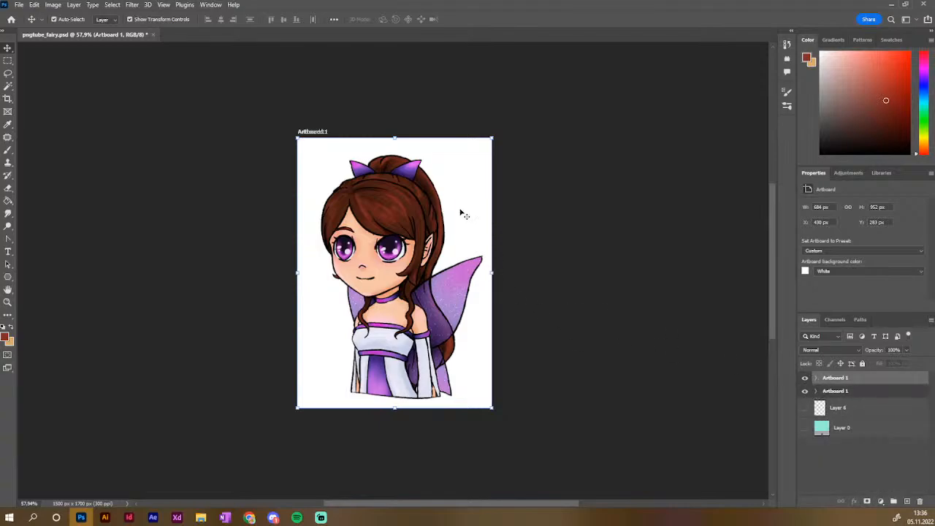
Try to move the duplicated artboard beside the original with the Move tool
drag(464, 211, 610, 226)
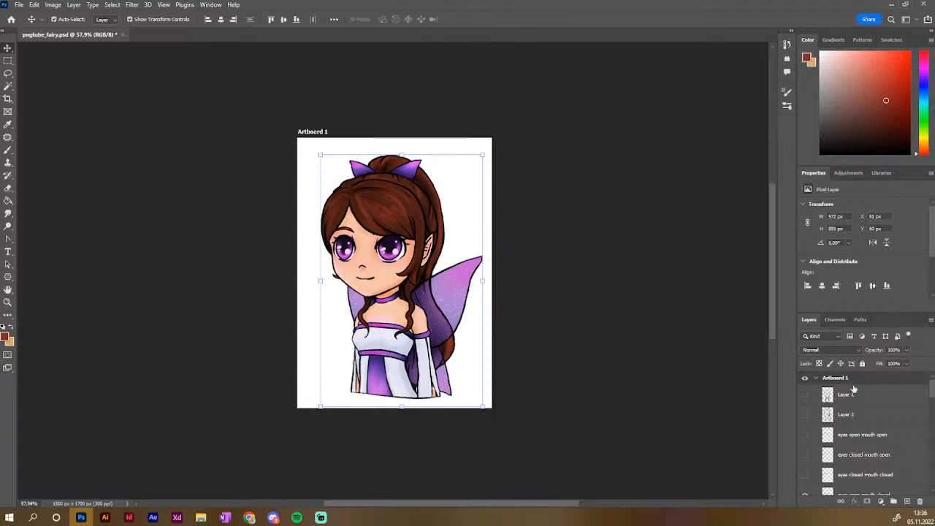
click(855, 377)
click(817, 379)
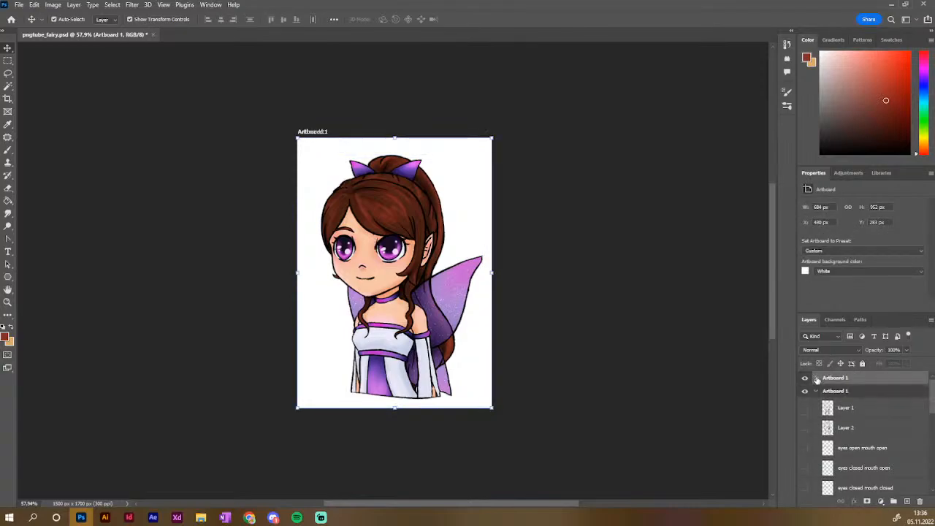
click(816, 391)
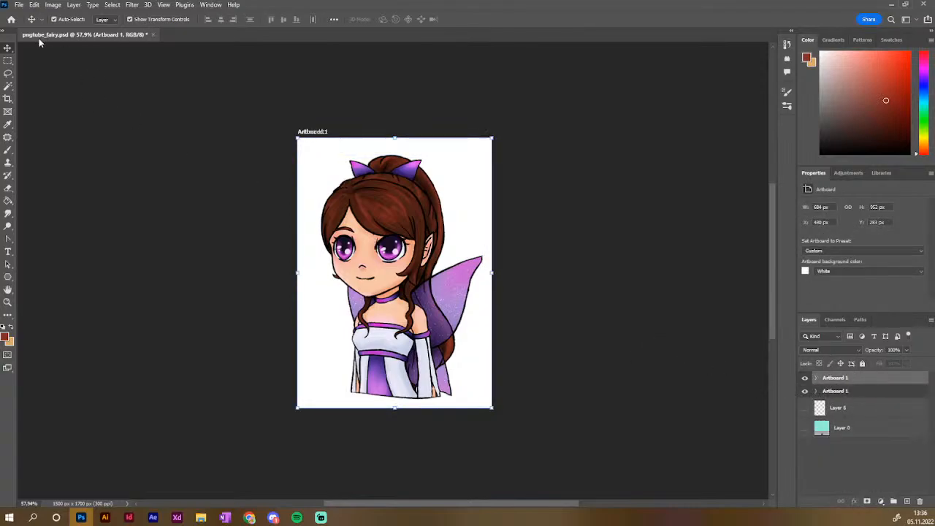
drag(5, 49, 29, 58)
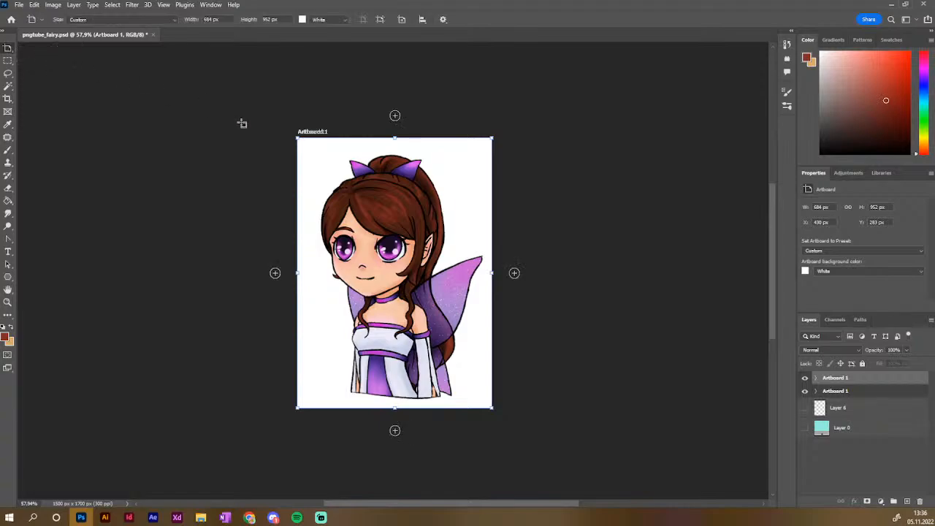
key(v)
drag(457, 203, 599, 238)
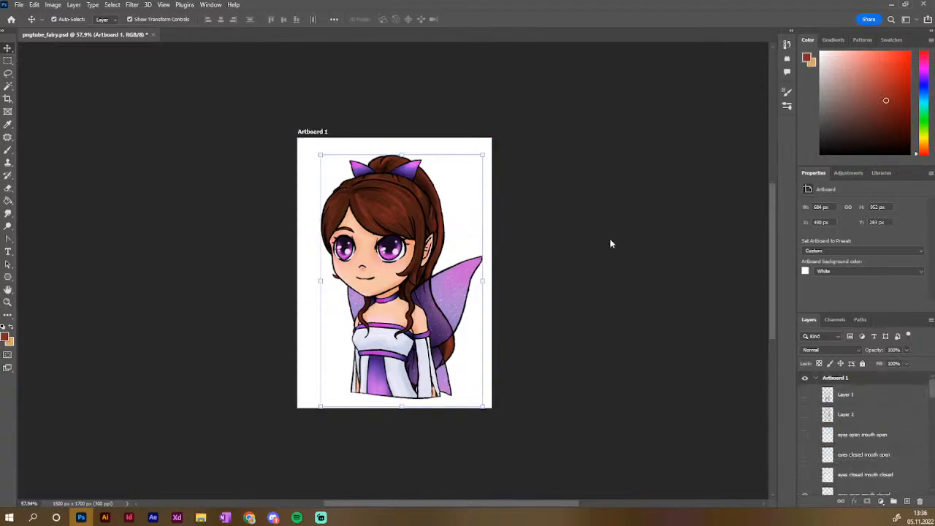
click(866, 379)
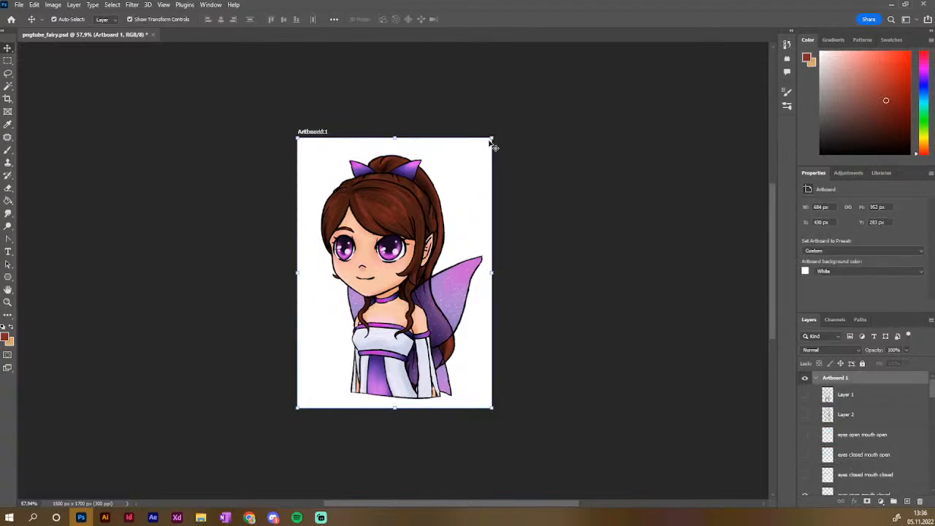
drag(485, 157, 596, 185)
Place the duplicate beside the original at X 1164 px with the Artboard tool, and copy both artboards into a second row below
click(318, 132)
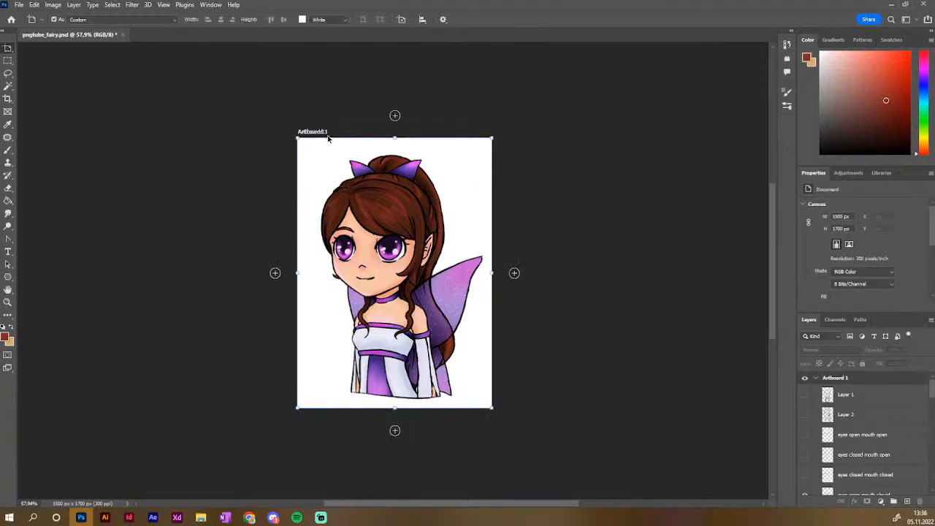
drag(319, 138, 521, 140)
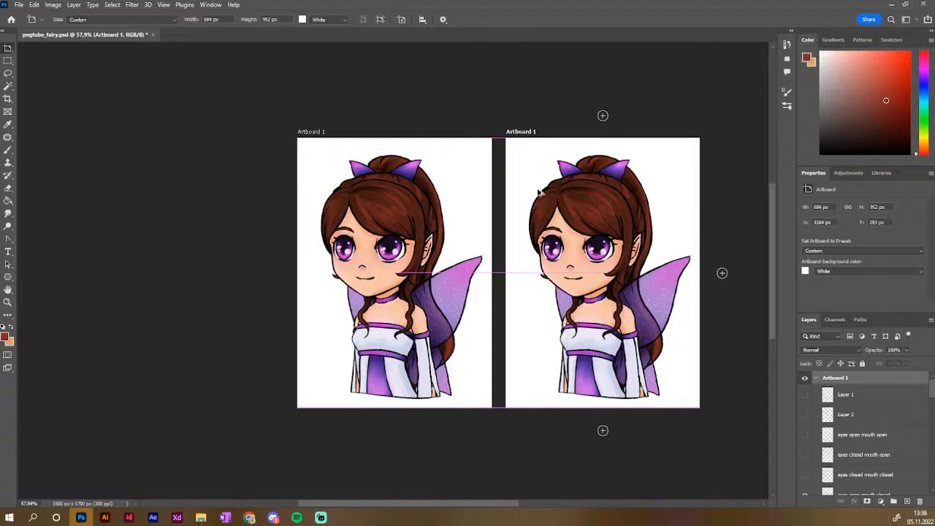
scroll(546, 222, down, 5)
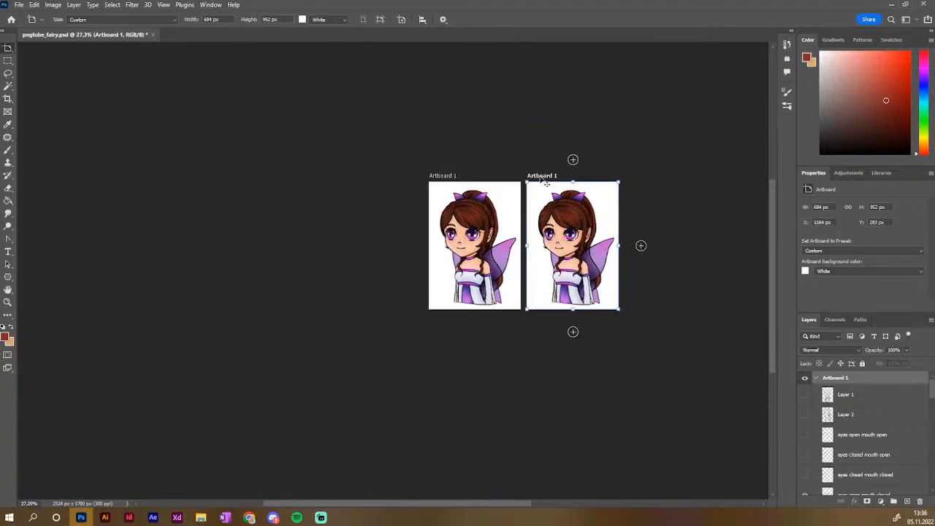
drag(546, 184, 551, 313)
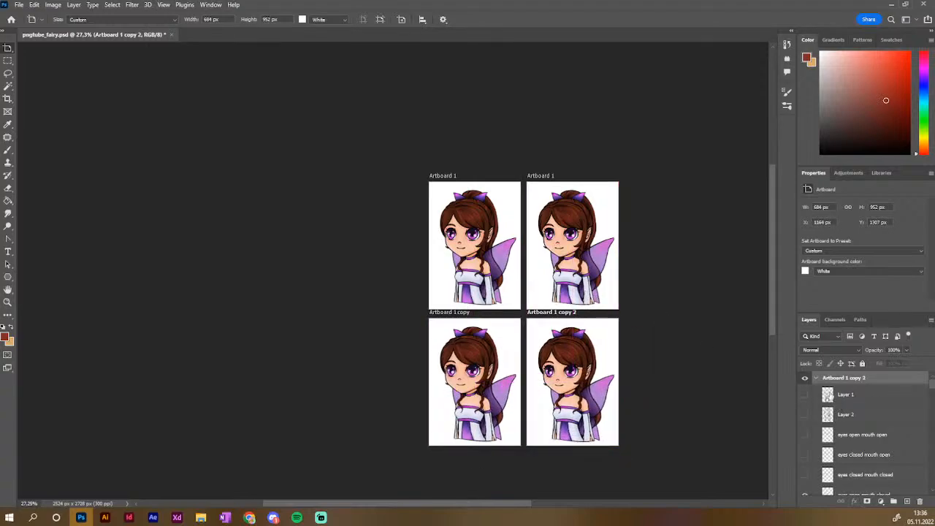
Look through the layers of Artboard 1 copy 2 and briefly show its Layer 1 to check that artboard's contents
scroll(820, 408, down, 5)
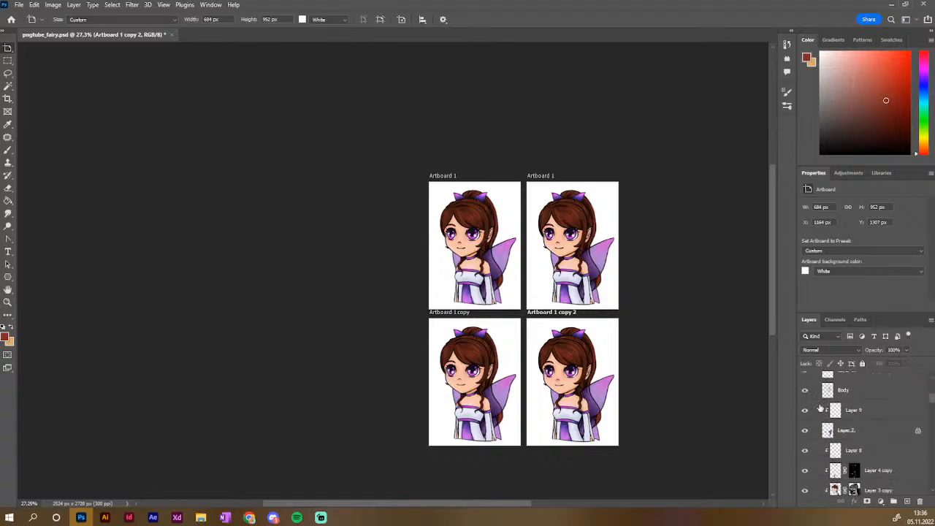
scroll(819, 408, up, 5)
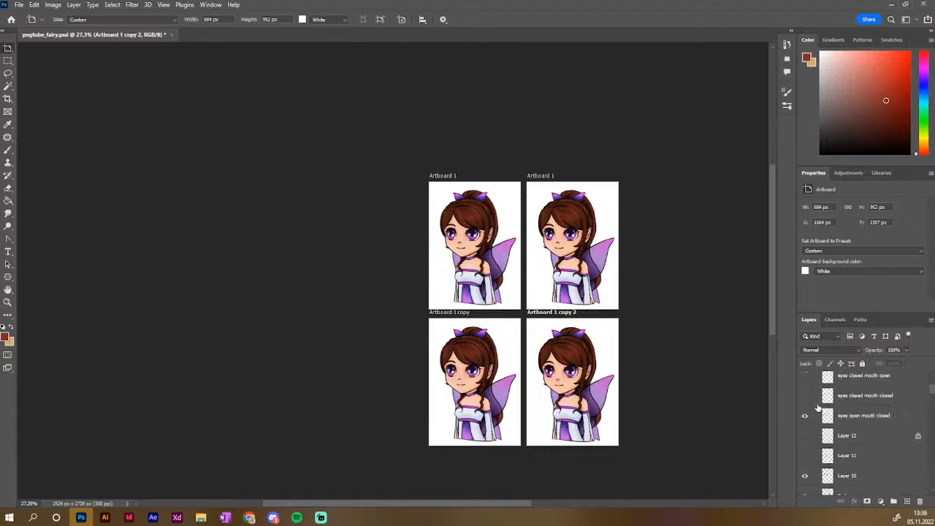
click(805, 395)
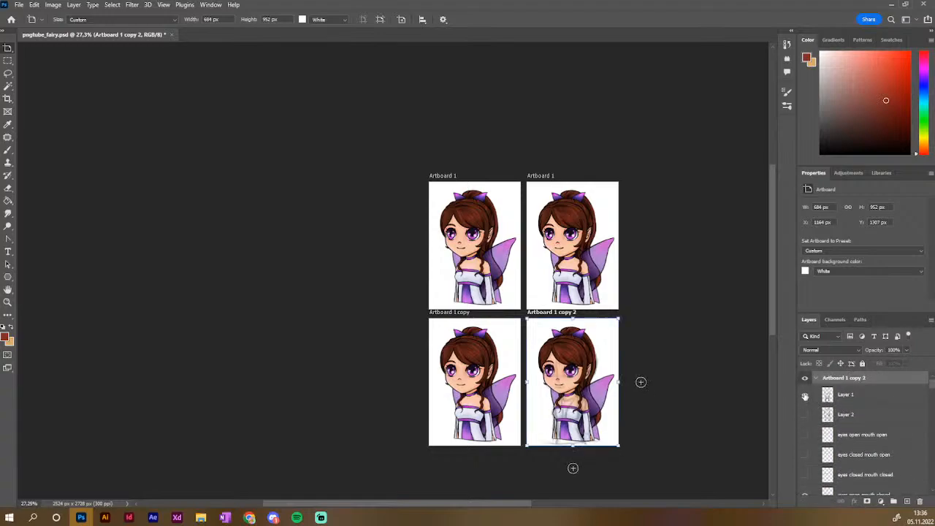
click(805, 396)
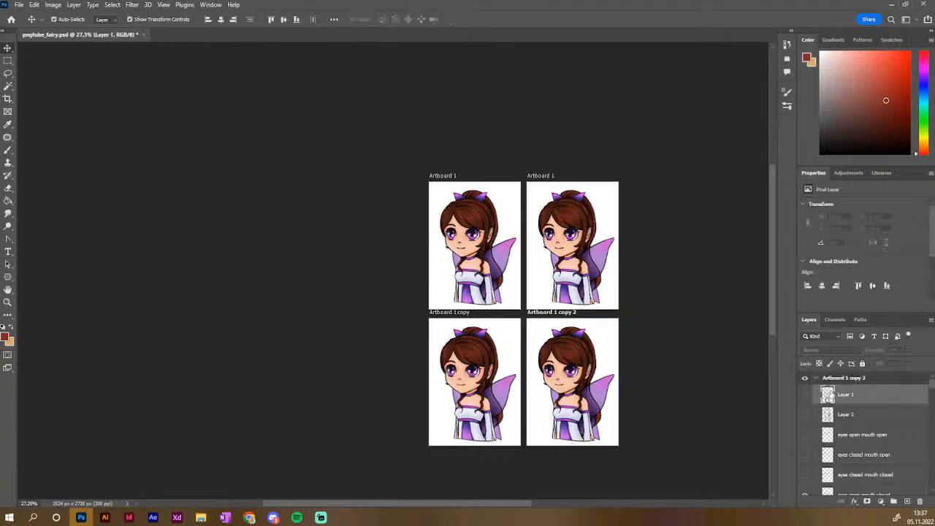
Collapse the layer contents of all four artboards
click(816, 379)
click(816, 392)
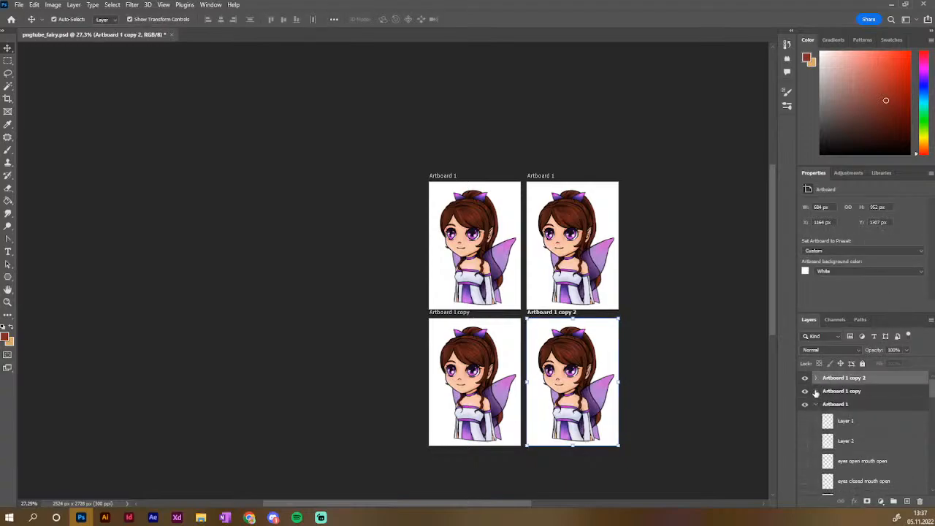
click(816, 404)
click(821, 418)
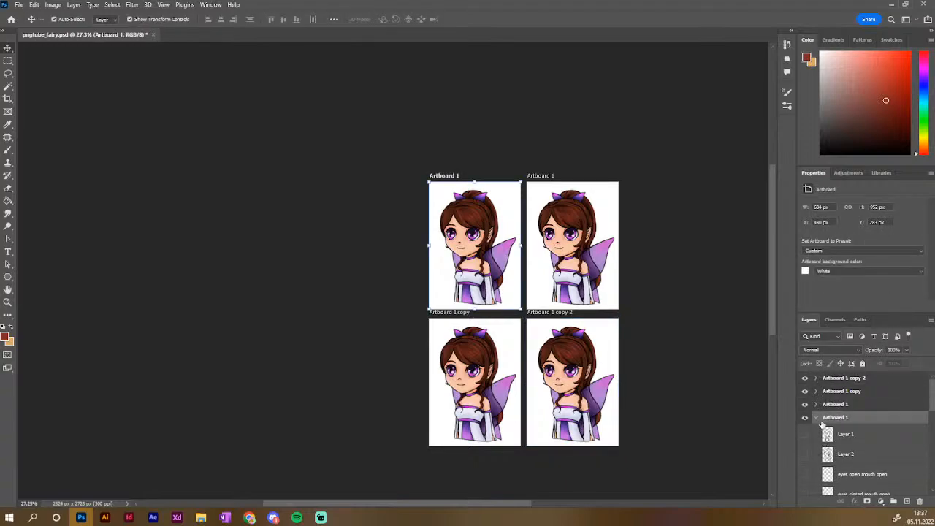
click(816, 417)
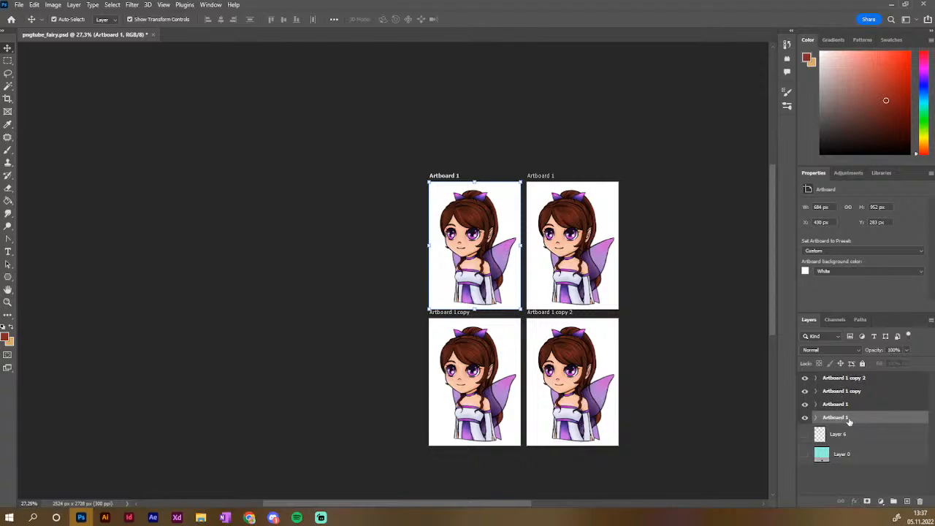
Reorder the layer stack so both Artboard 1 entries come first, followed by Artboard 1 copy and Artboard 1 copy 2
drag(848, 420, 863, 373)
mouse_move(863, 421)
mouse_down()
mouse_move(856, 386)
mouse_move(866, 423)
mouse_up()
click(847, 406)
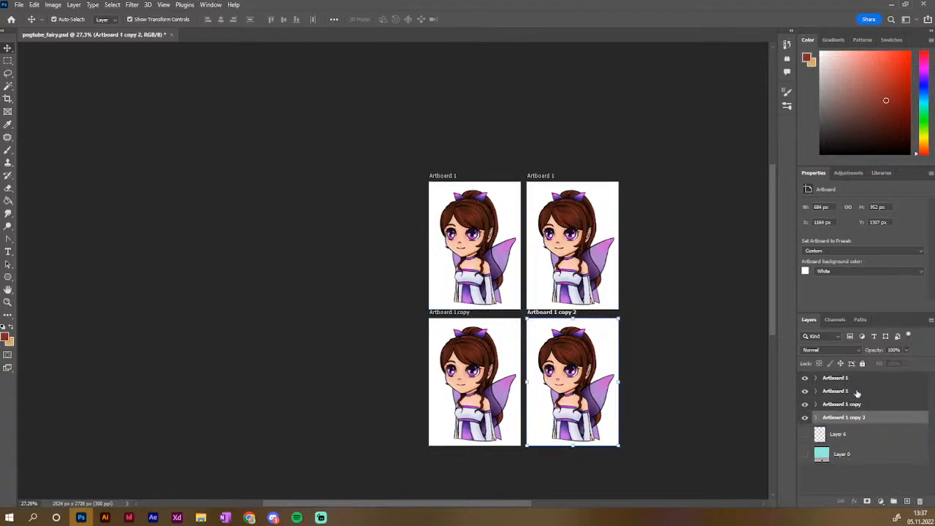
Rename the upper-left artboard as "eo mc"
click(839, 379)
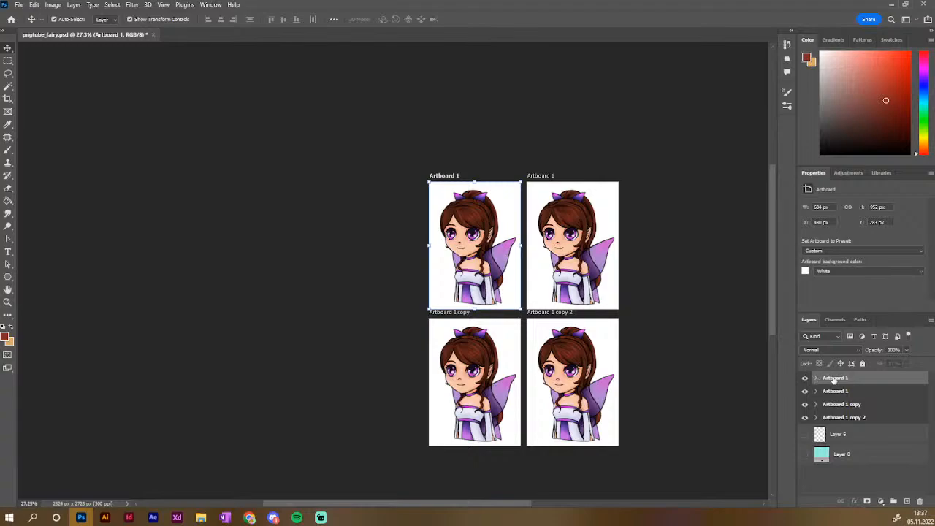
double_click(834, 378)
text(eo mc)
In the upper-right artboard, replace the eyes open mouth closed layer with eyes open mouth open and show Layer 11
double_click(837, 393)
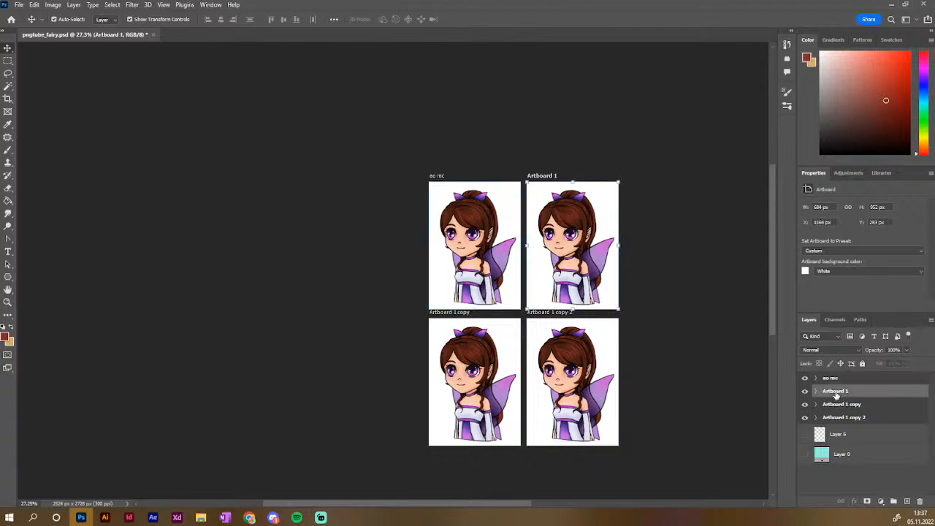
key(Return)
click(815, 391)
scroll(822, 427, down, 3)
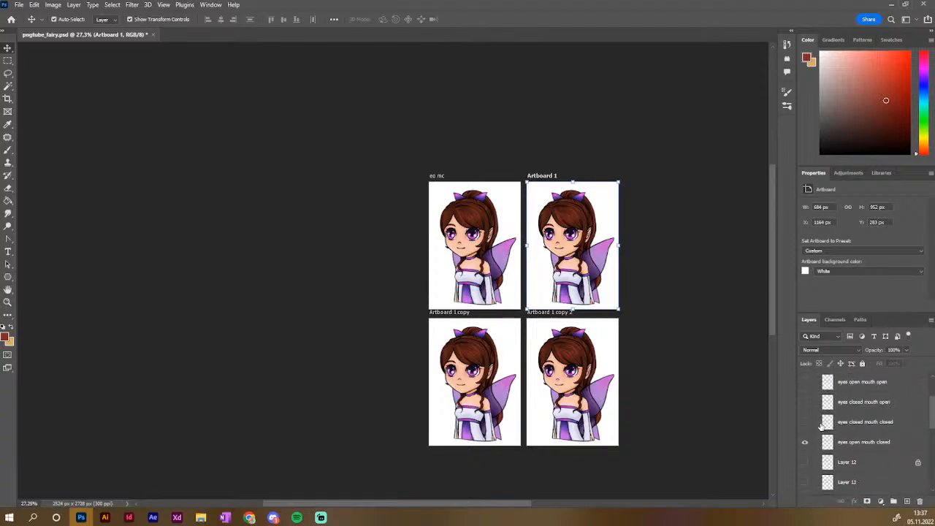
click(805, 457)
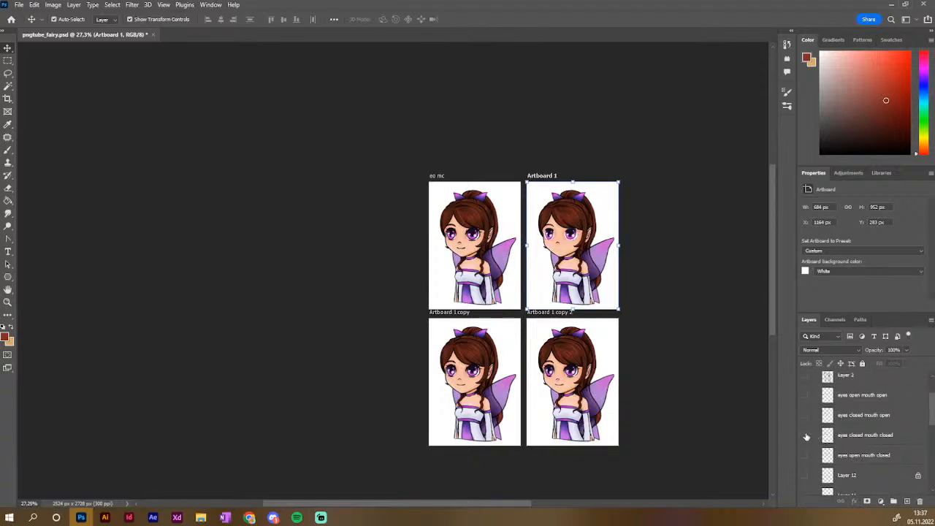
click(806, 395)
scroll(843, 435, down, 1)
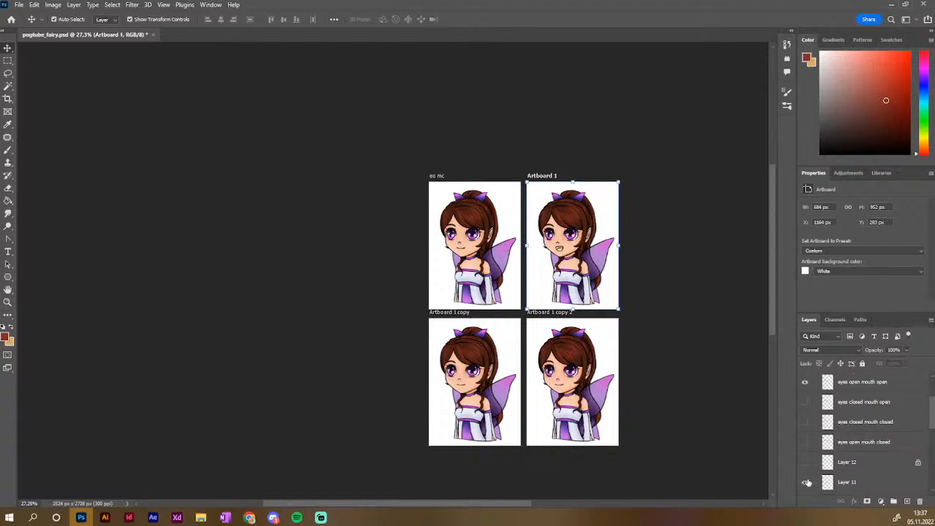
scroll(812, 439, up, 5)
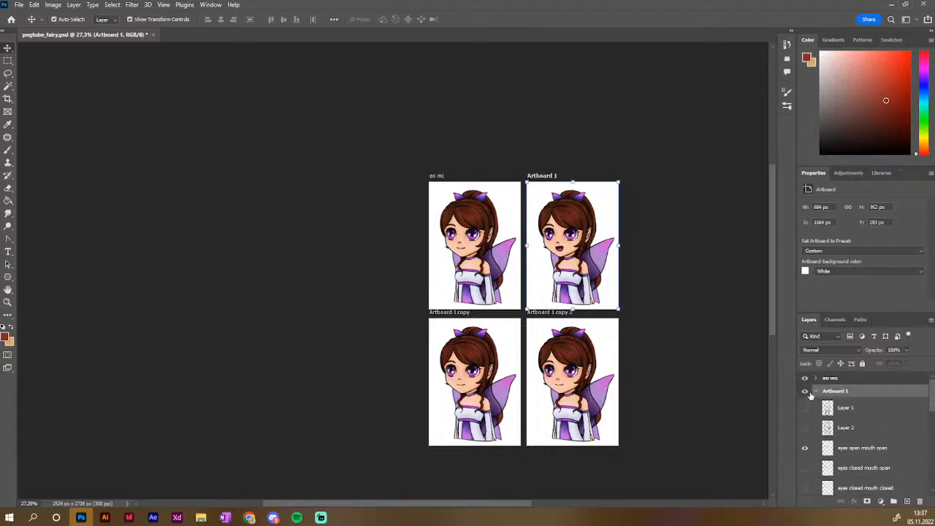
Collapse the upper-right artboard's layers and rename the artboard as "eo mo"
click(816, 391)
double_click(845, 393)
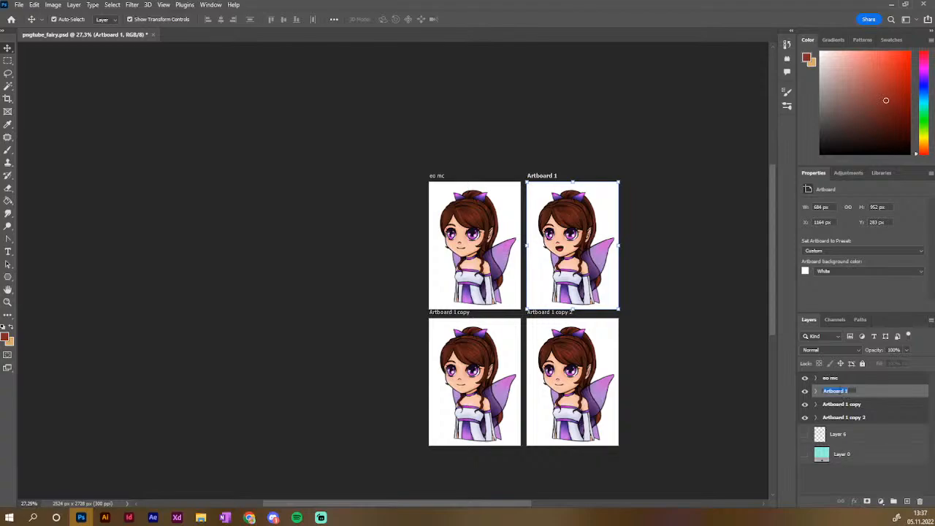
text(eo mo)
In Artboard 1 copy, show eyes closed mouth closed and Layer 12, and hide eyes open mouth closed and Layer 10
click(817, 405)
scroll(823, 425, down, 2)
scroll(823, 424, down, 2)
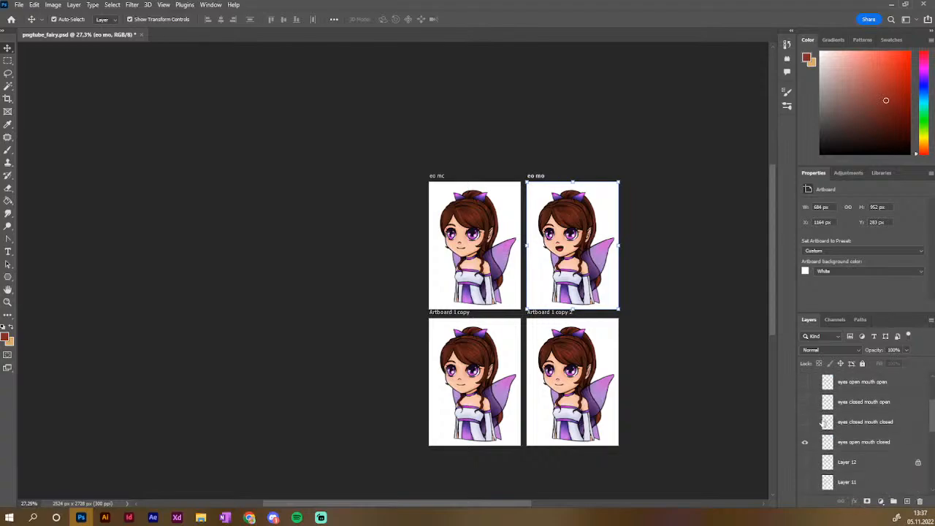
click(806, 424)
click(805, 442)
scroll(804, 444, down, 1)
click(806, 416)
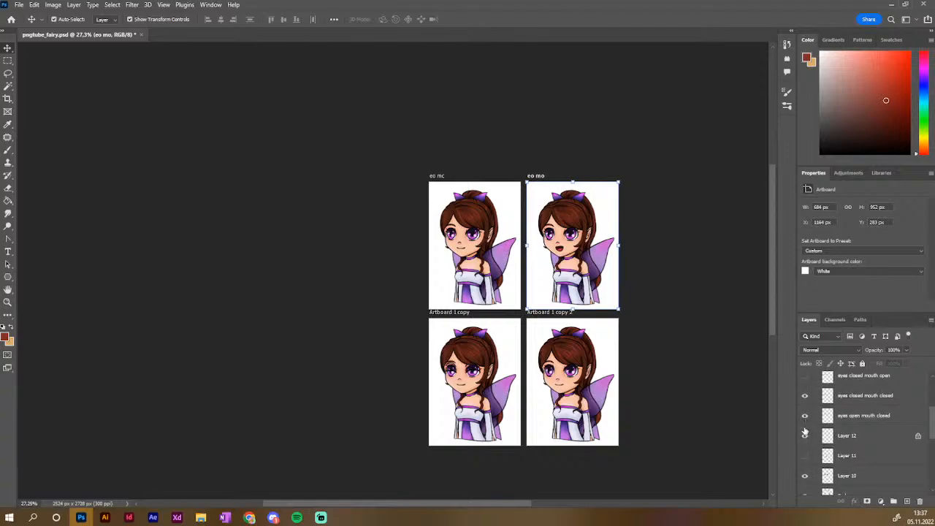
click(805, 455)
click(806, 459)
click(806, 477)
scroll(807, 479, up, 1)
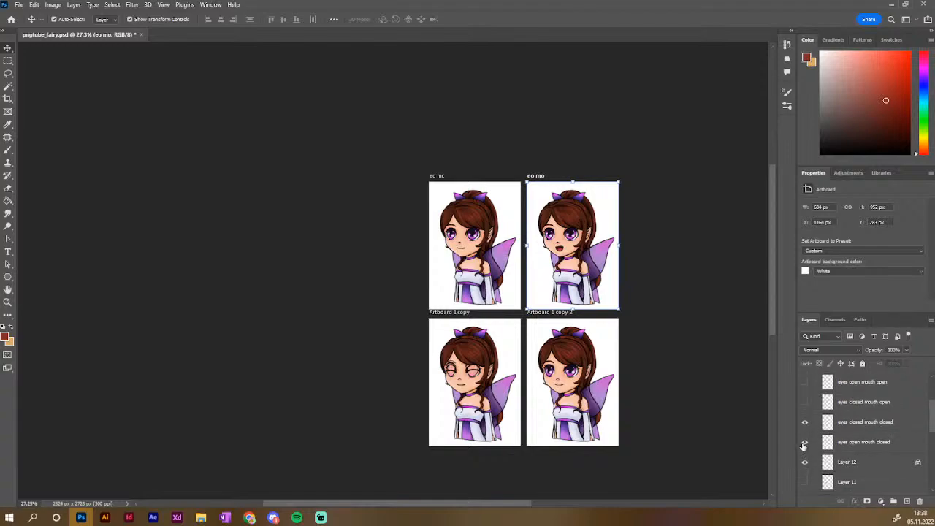
click(803, 444)
Rename Artboard 1 copy as "ec mc" and collapse its layers
scroll(851, 406, up, 3)
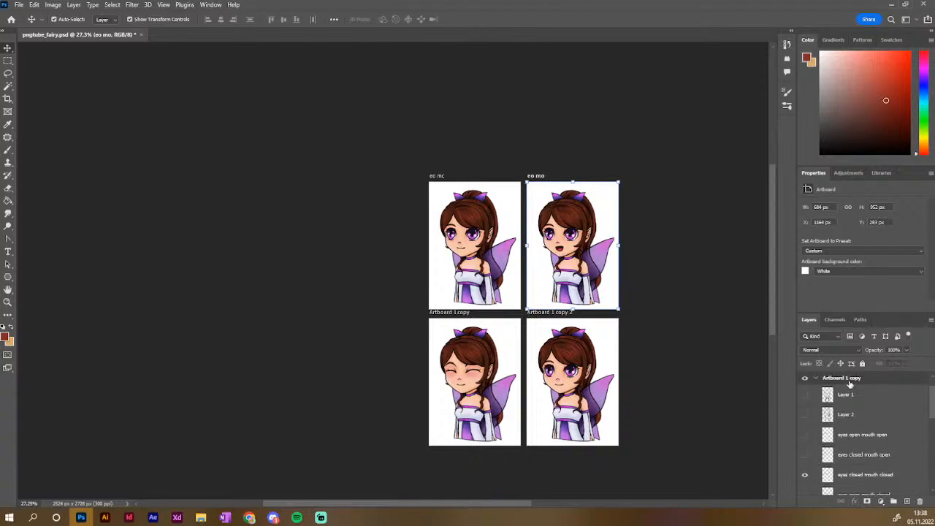
double_click(848, 378)
text(ec mc)
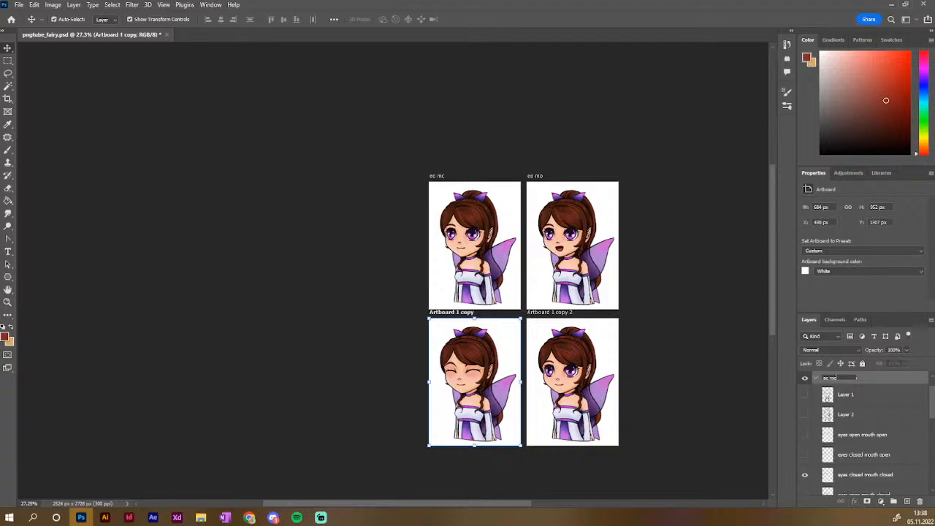
key(Return)
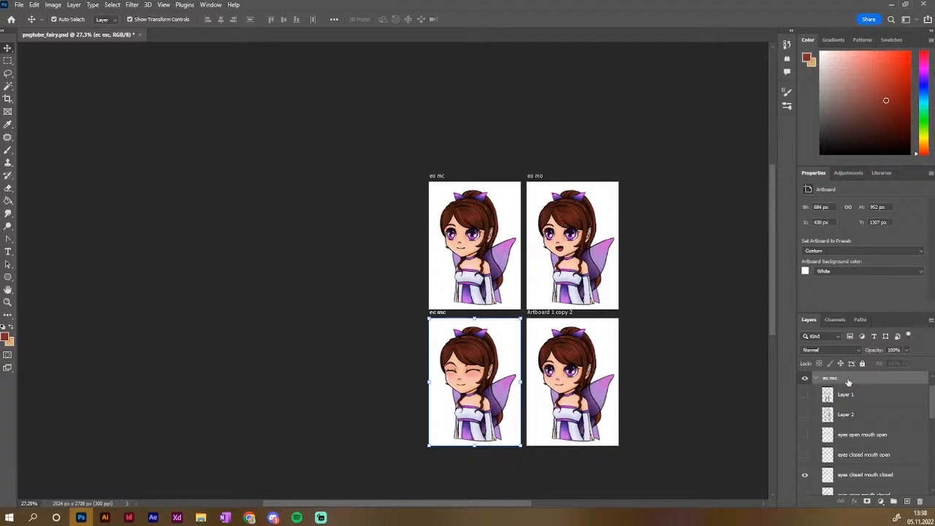
click(817, 379)
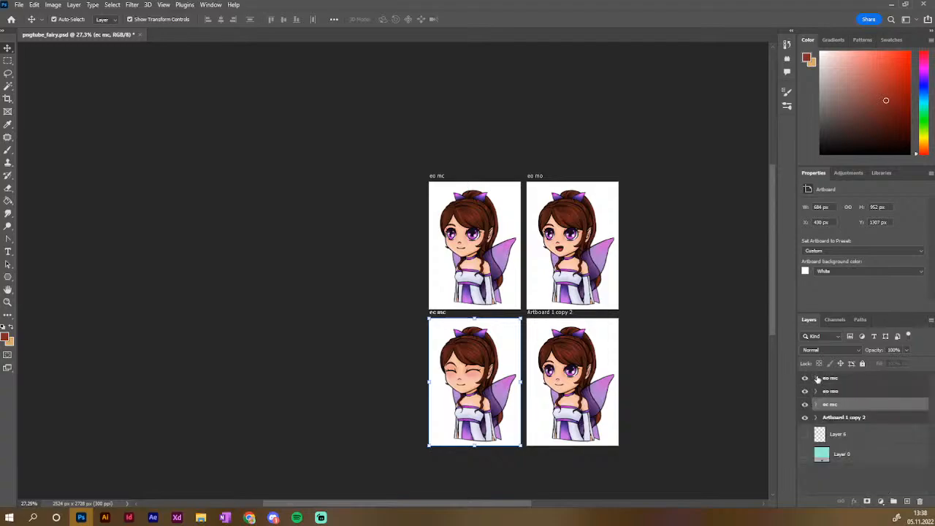
In Artboard 1 copy 2, show eyes closed mouth open, Layer 12 and Layer 11, and hide eyes open mouth closed and Layer 10
click(816, 417)
scroll(816, 422, down, 2)
scroll(817, 421, down, 1)
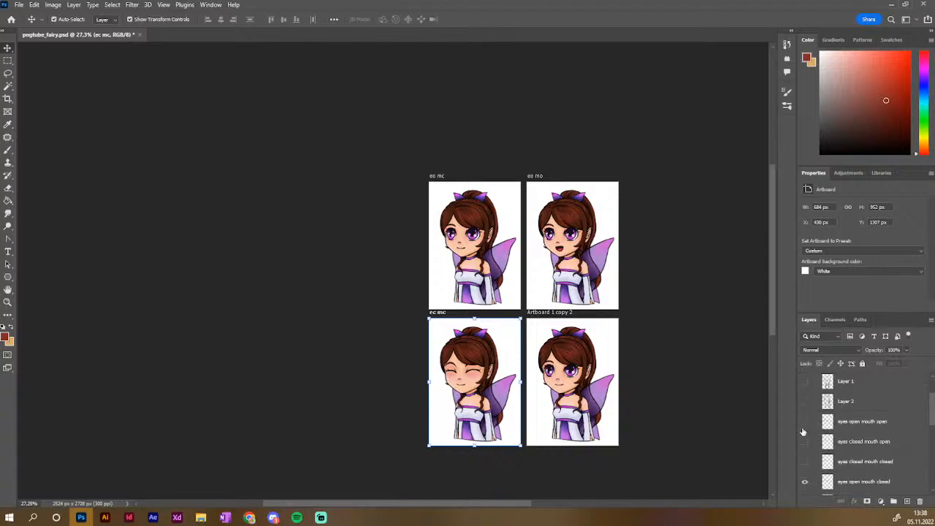
click(804, 443)
scroll(804, 445, down, 3)
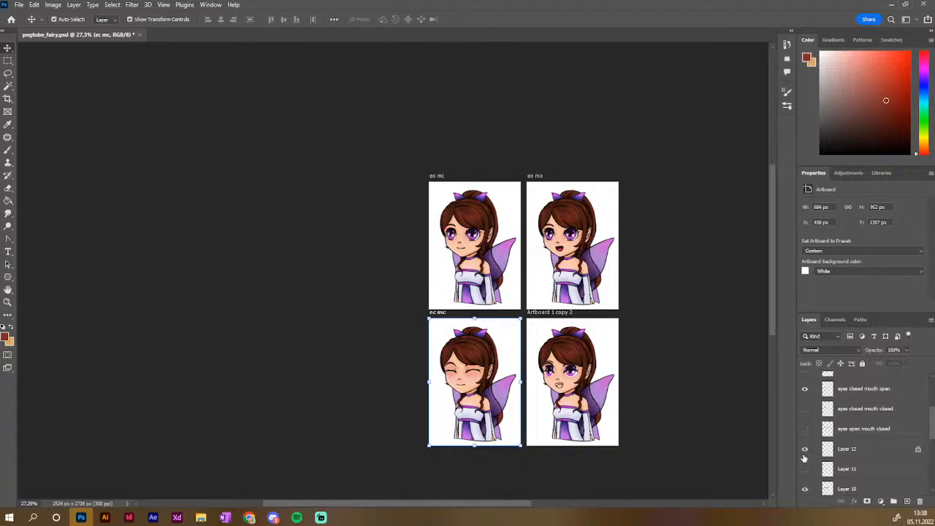
click(807, 489)
scroll(841, 419, up, 5)
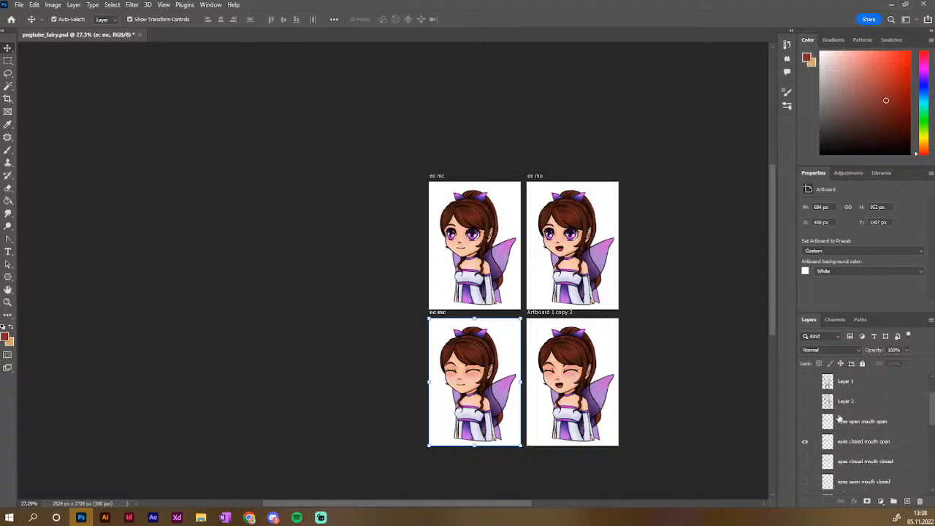
Rename Artboard 1 copy 2 as "ec mo"
click(844, 404)
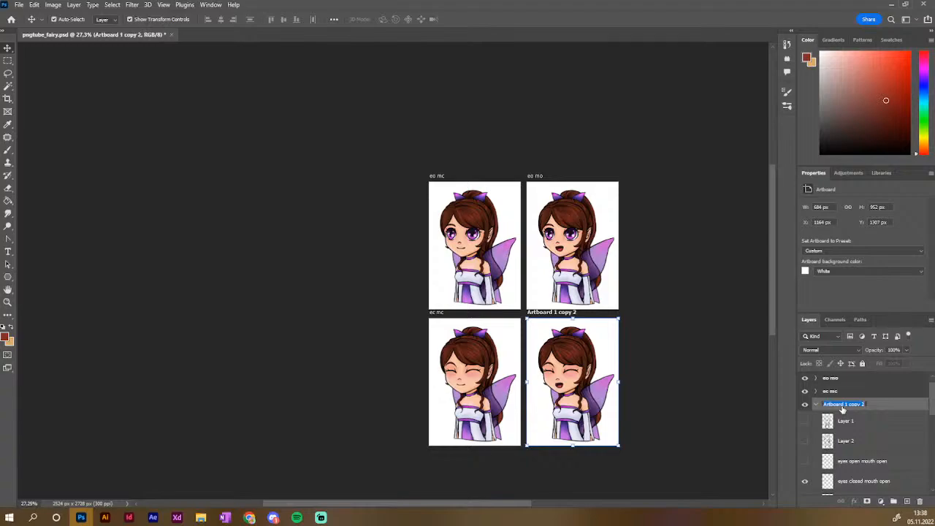
double_click(842, 405)
text(eo)
key(BackSpace)
text(c mo)
key(Return)
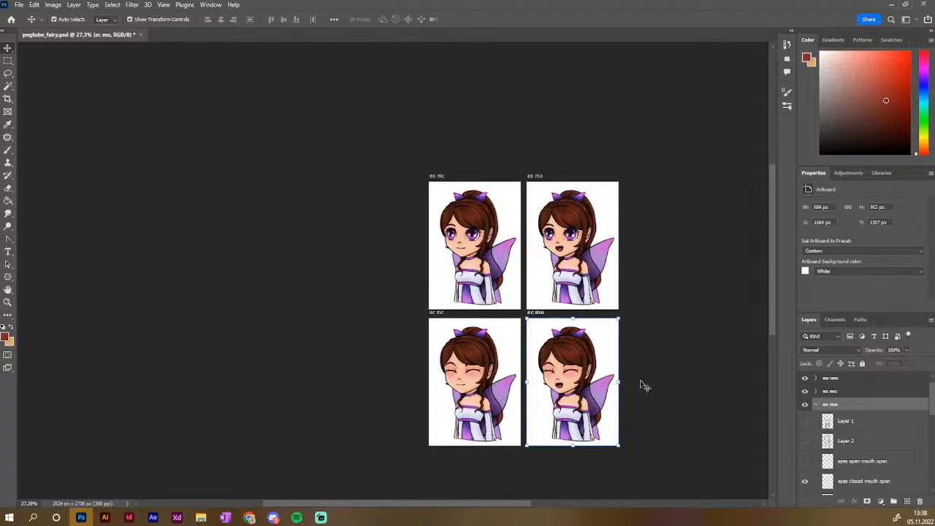
scroll(643, 385, up, 5)
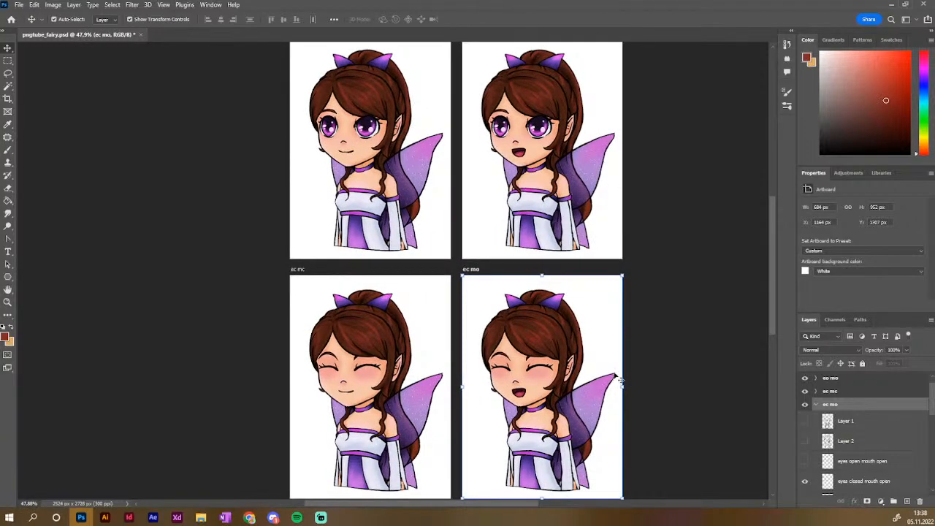
scroll(620, 379, up, 1)
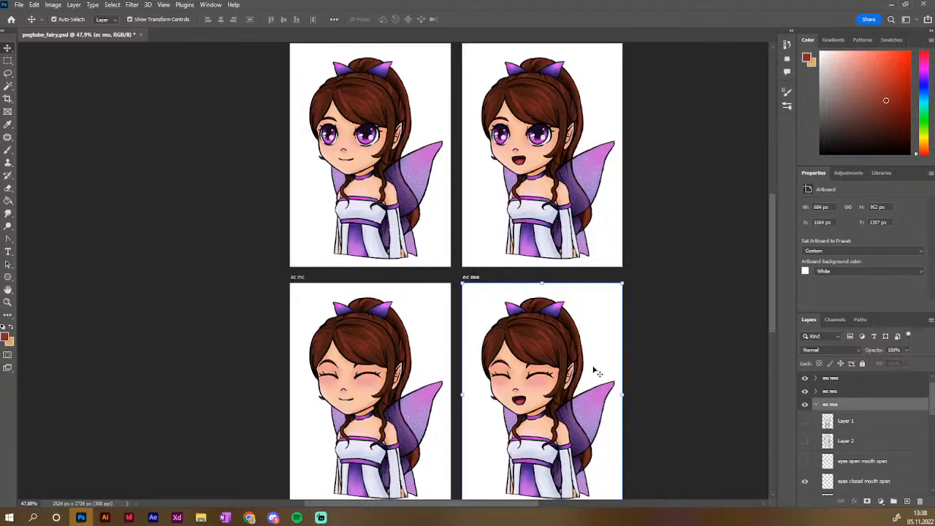
scroll(597, 373, down, 1)
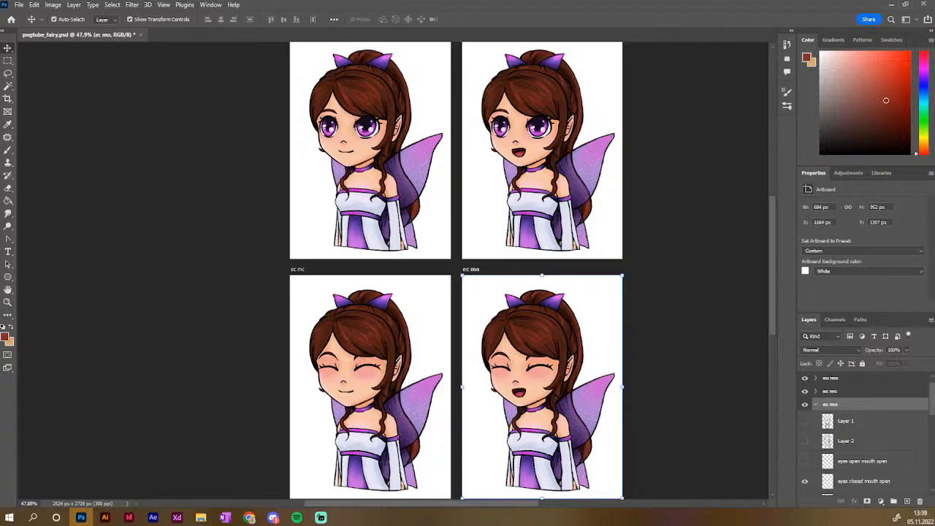
key(alt+Tab)
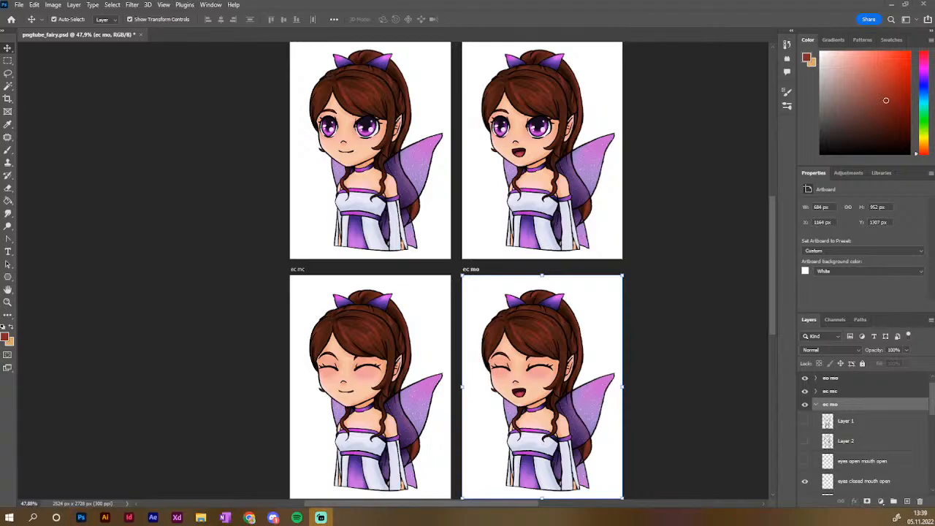